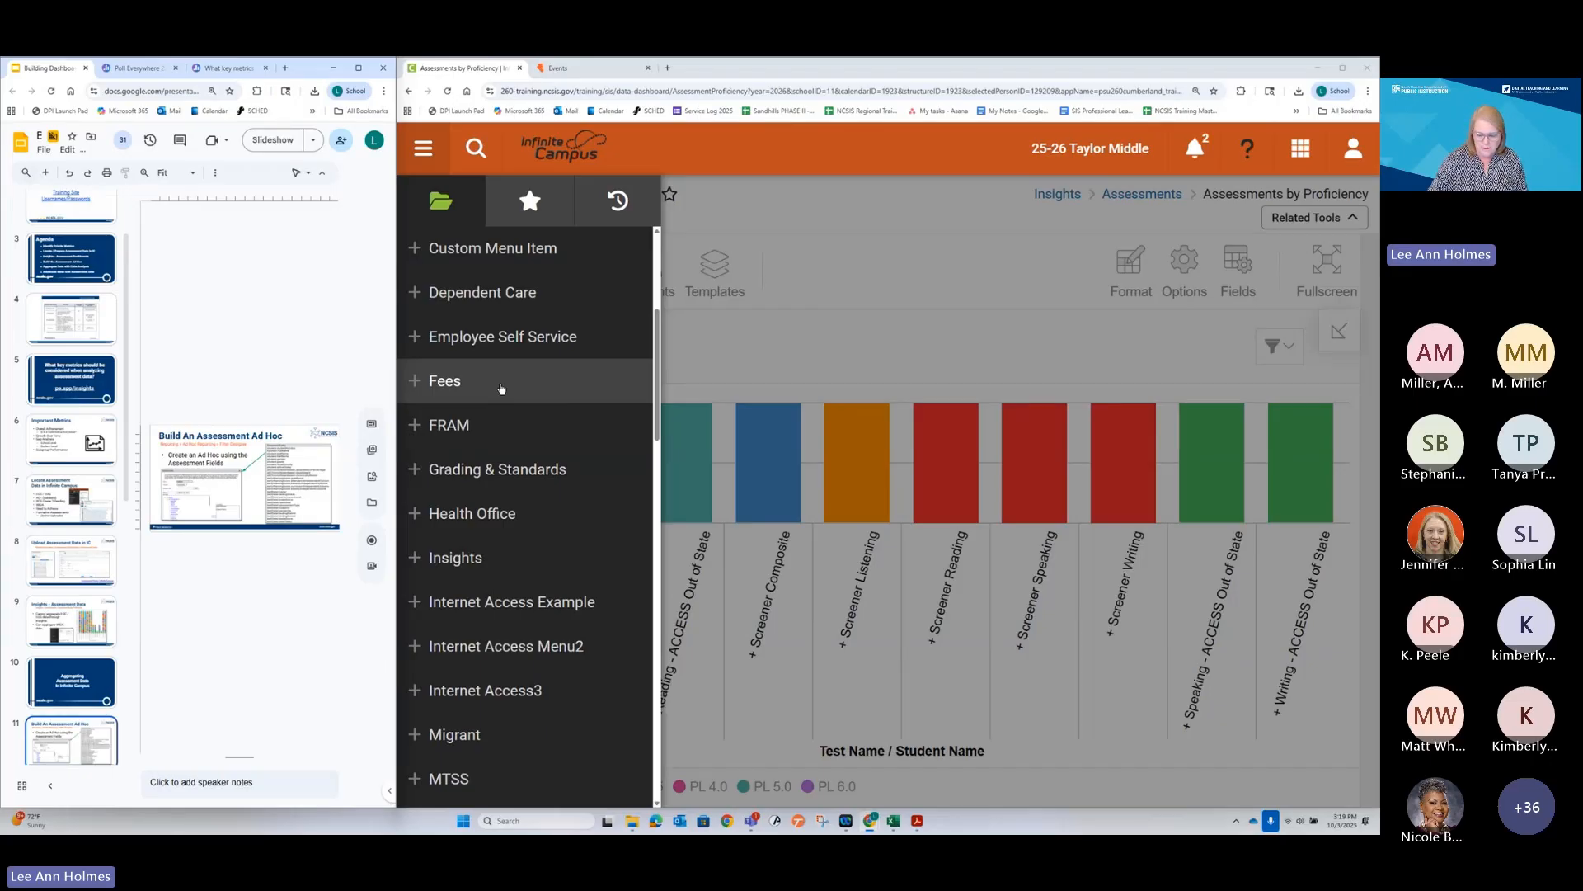
Open the Filter Designer from the Ad Hoc Reporting tools
key(ctrl+minus)
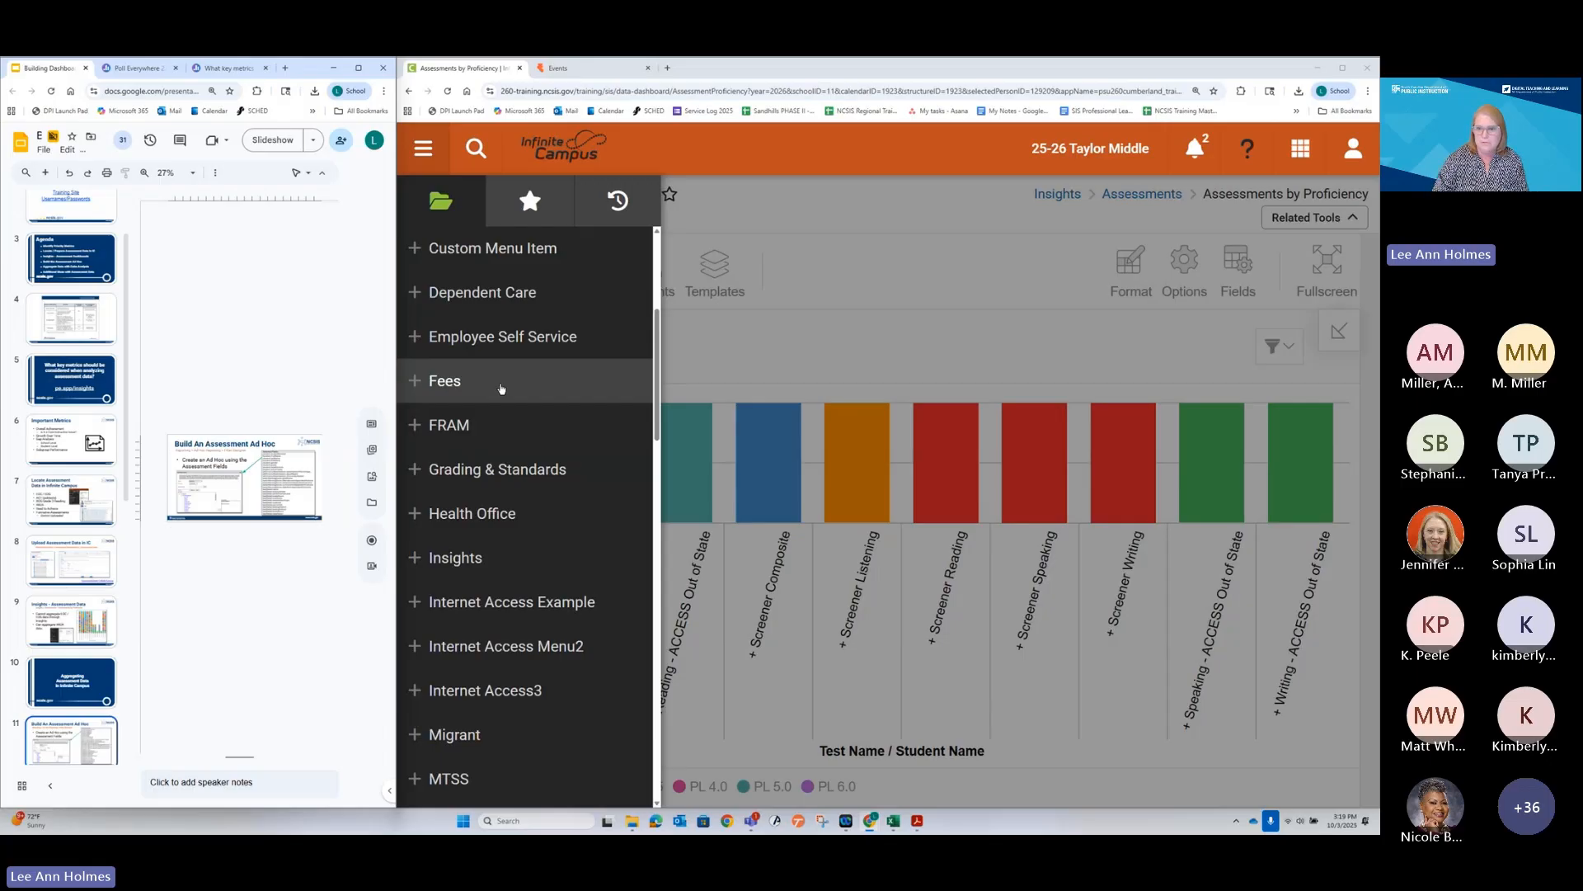
click(828, 220)
key(ctrl+minus)
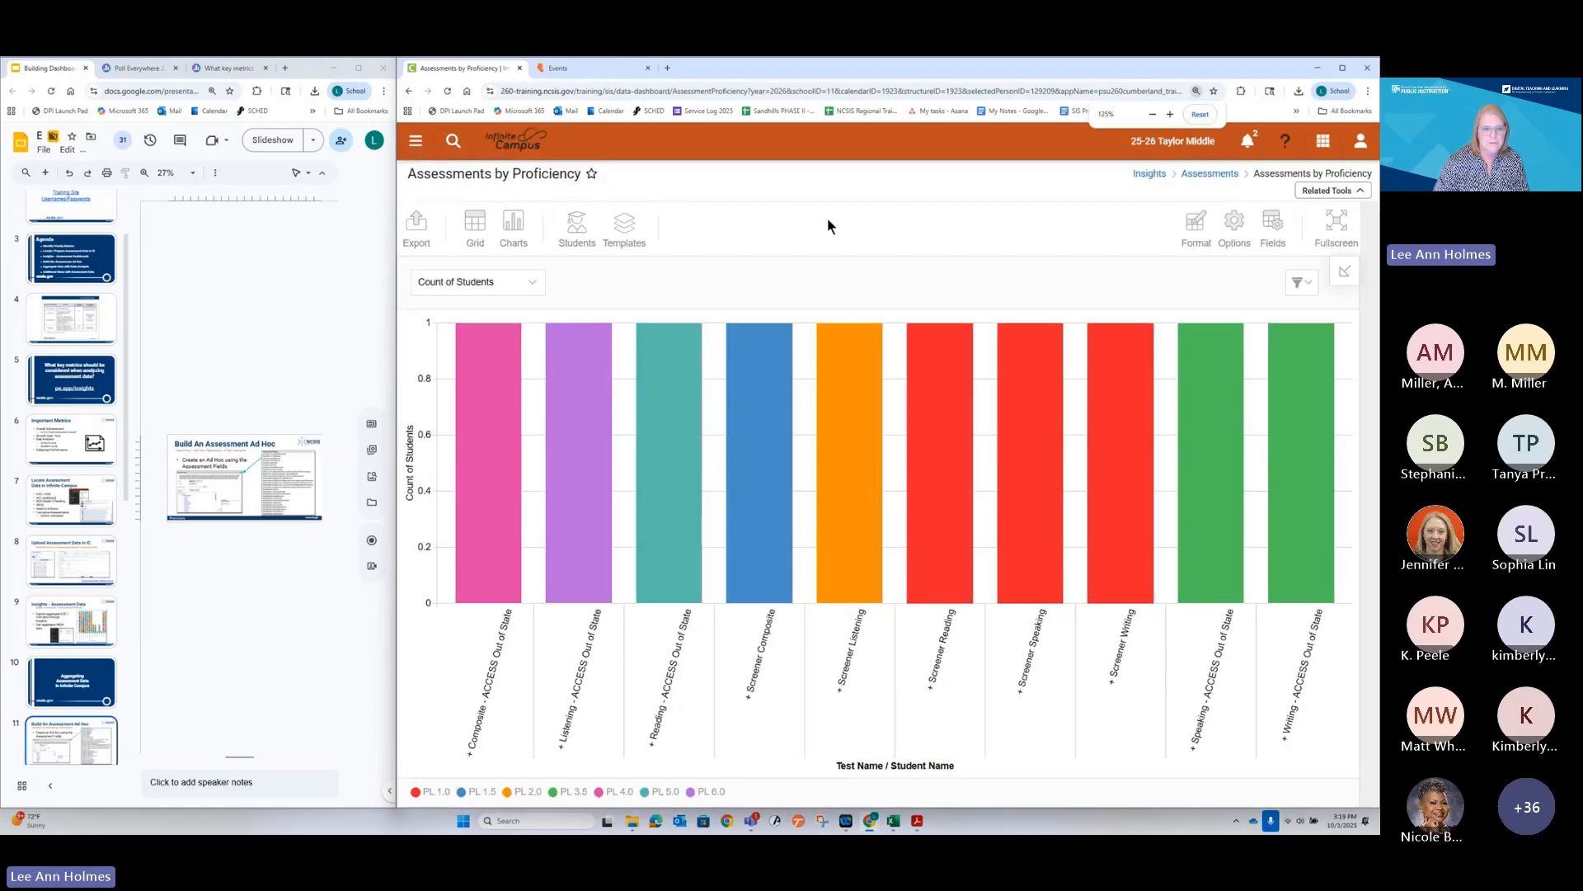
click(415, 141)
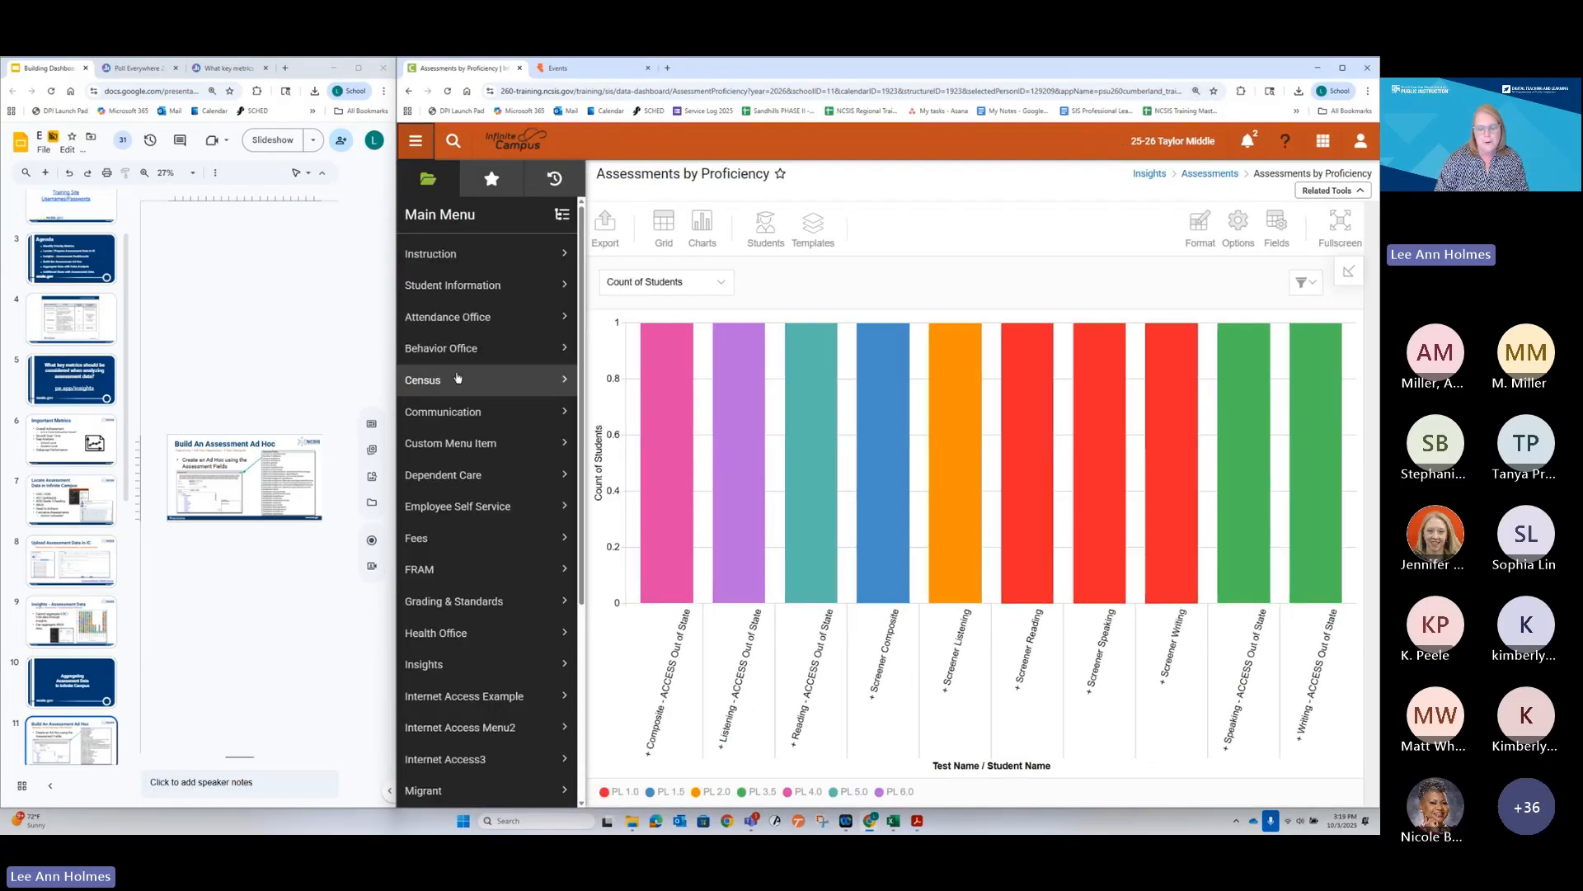
scroll(481, 528, down, 1)
scroll(482, 529, down, 3)
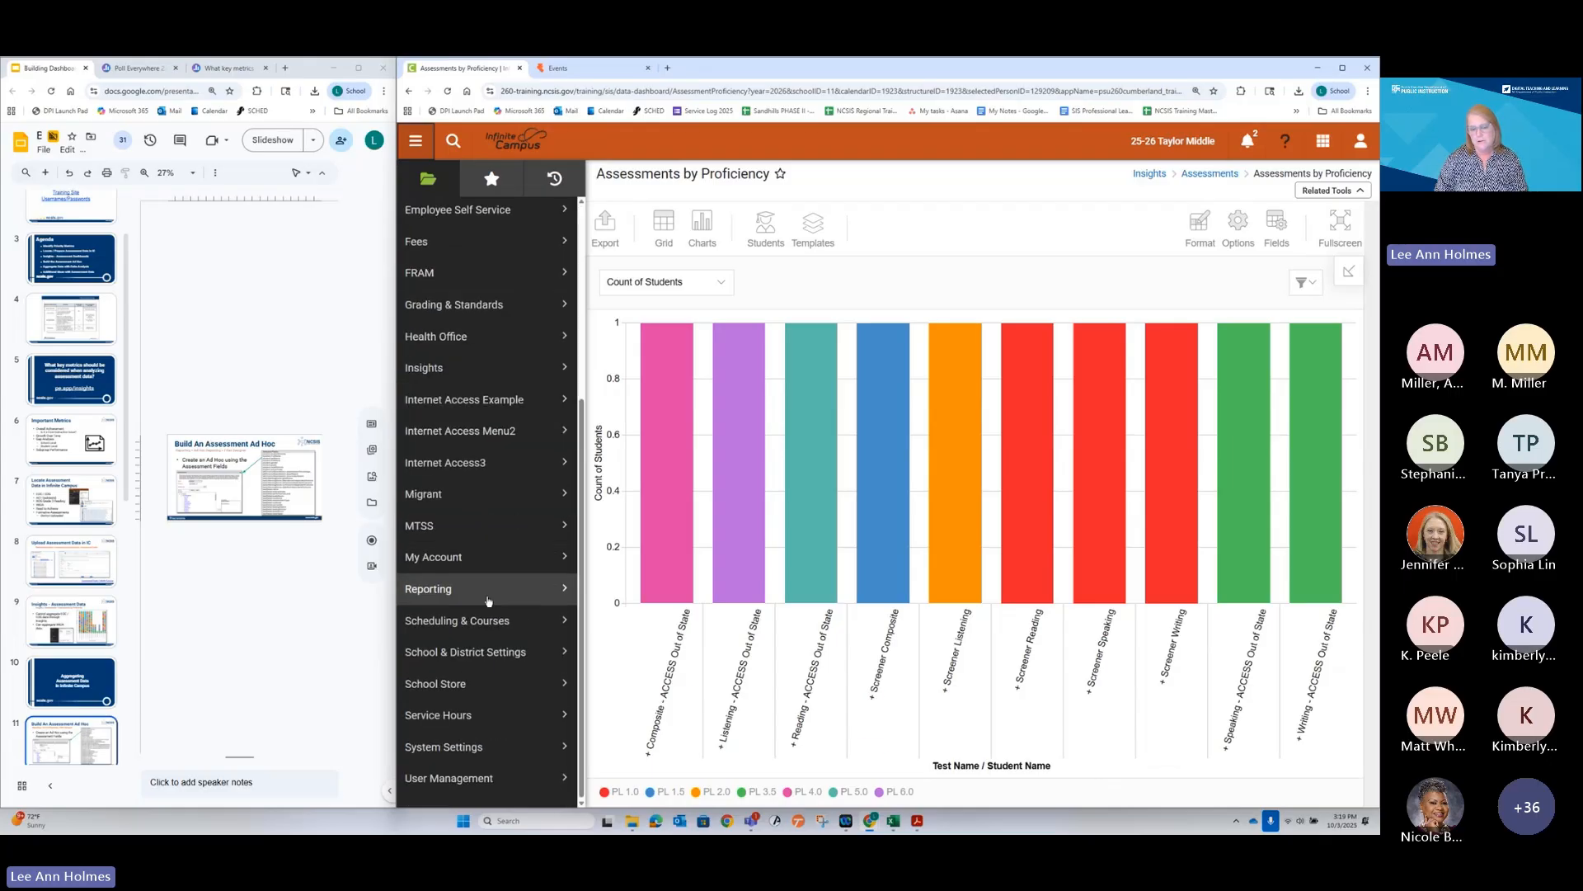
click(489, 595)
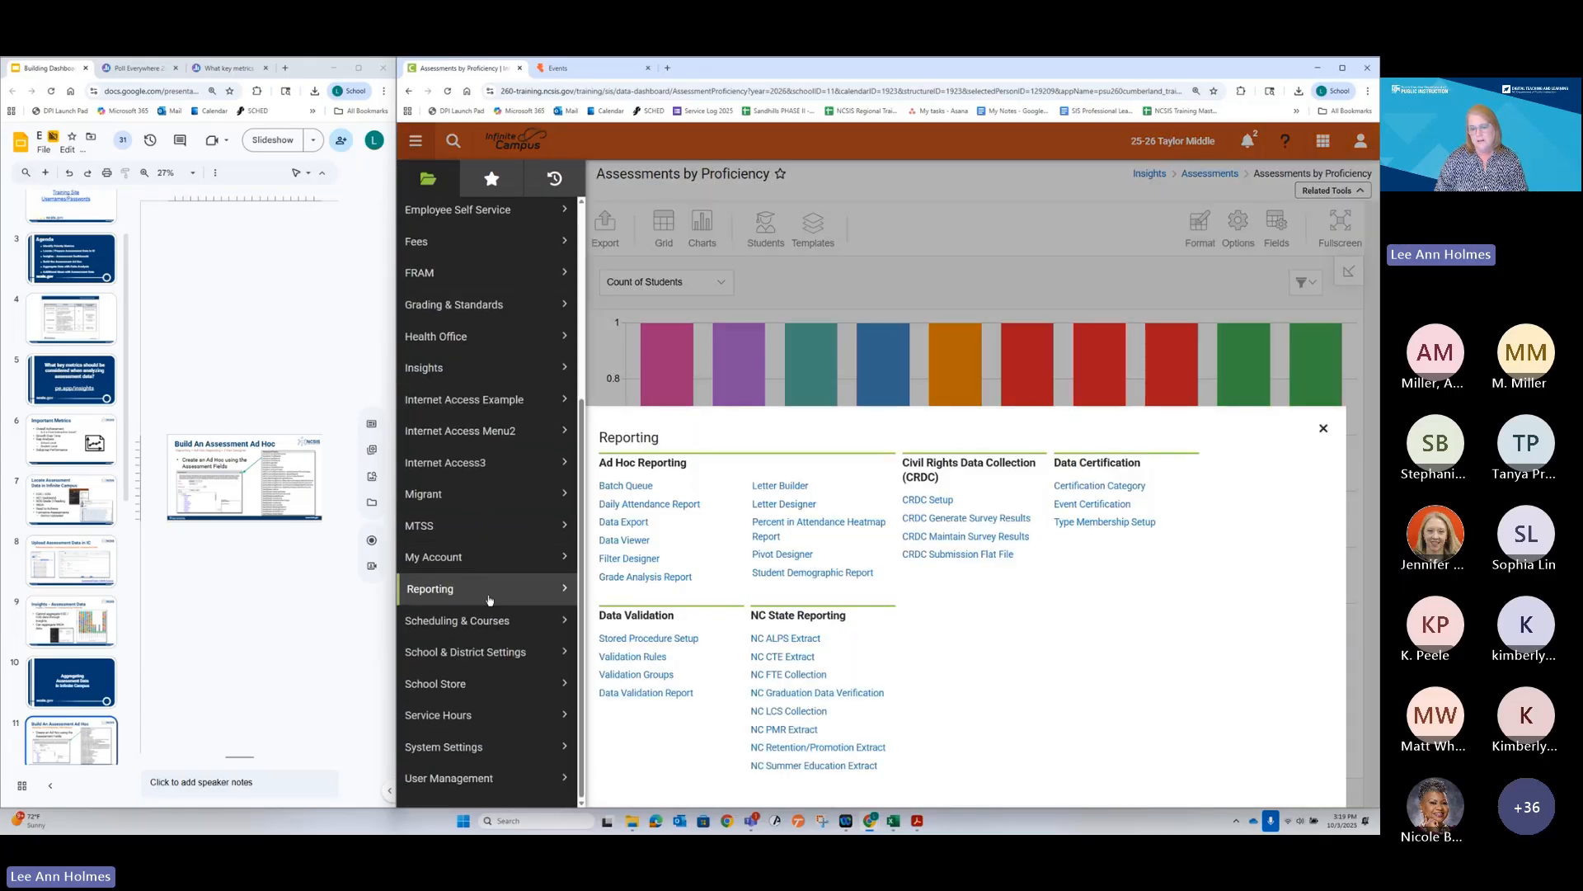
click(626, 558)
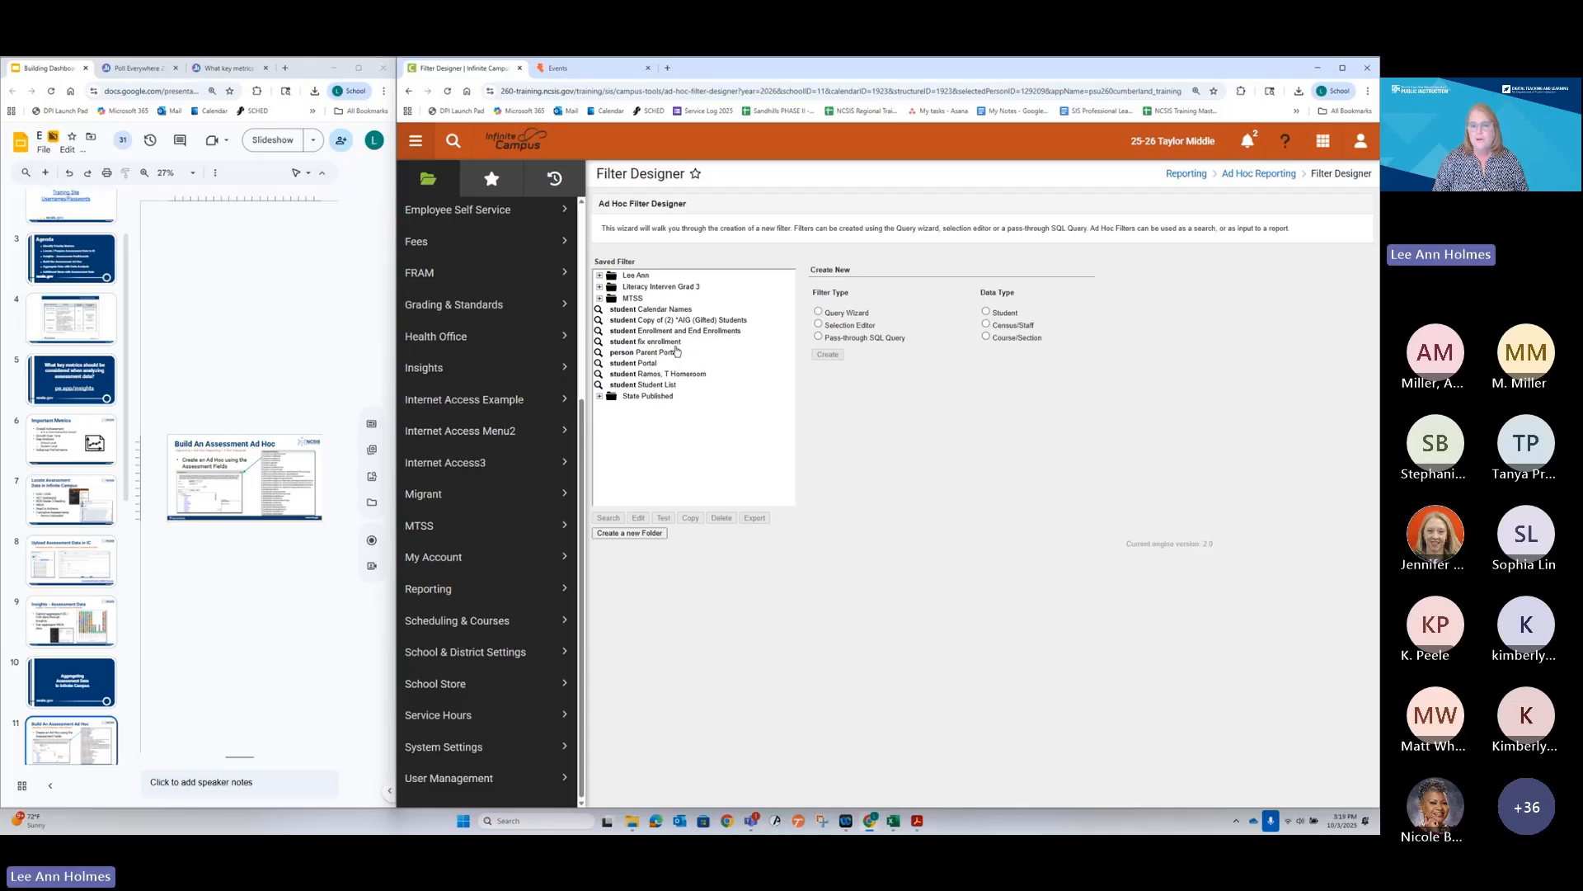
Create a new ad hoc filter with Query Wizard as the filter type and Student as the data type
key(ctrl+plus)
key(ctrl+plus)
key(ctrl+plus)
key(ctrl+plus)
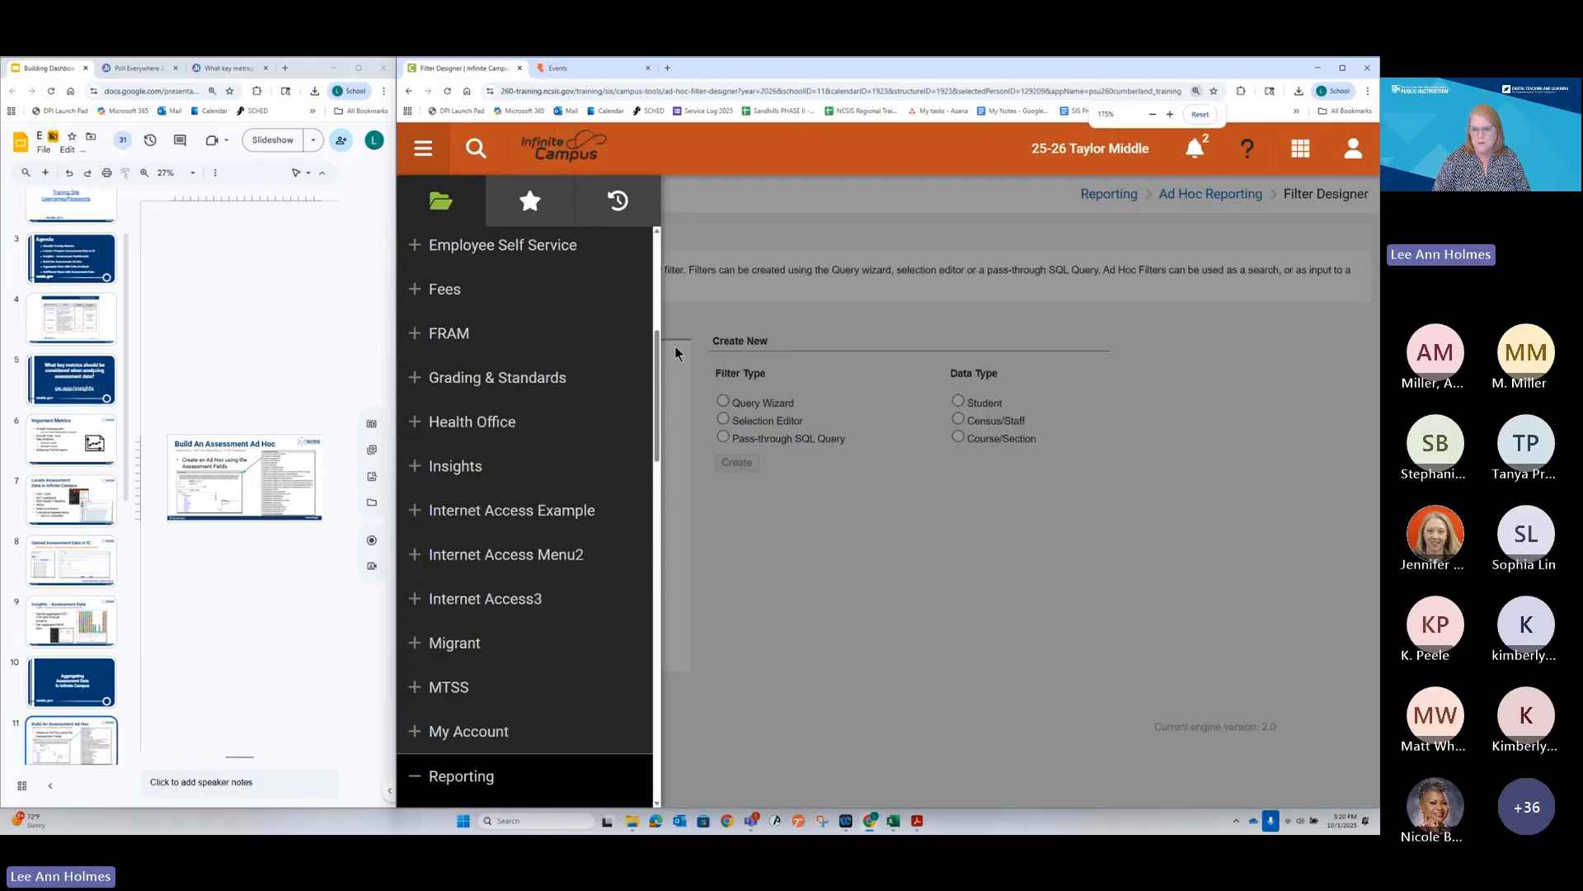
click(968, 645)
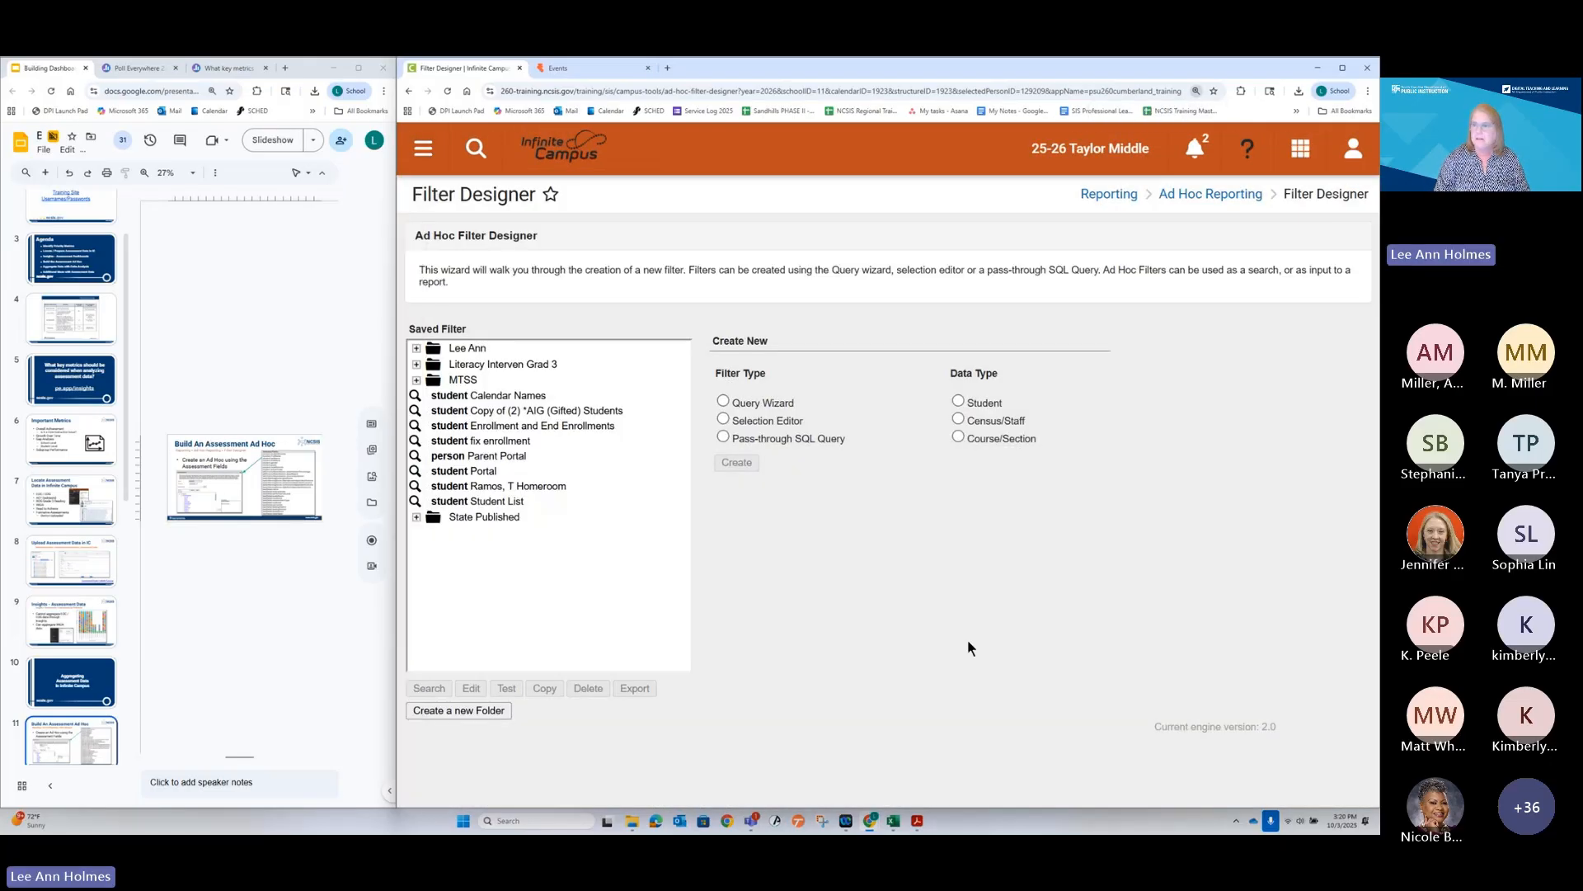
click(1341, 68)
key(ctrl+plus)
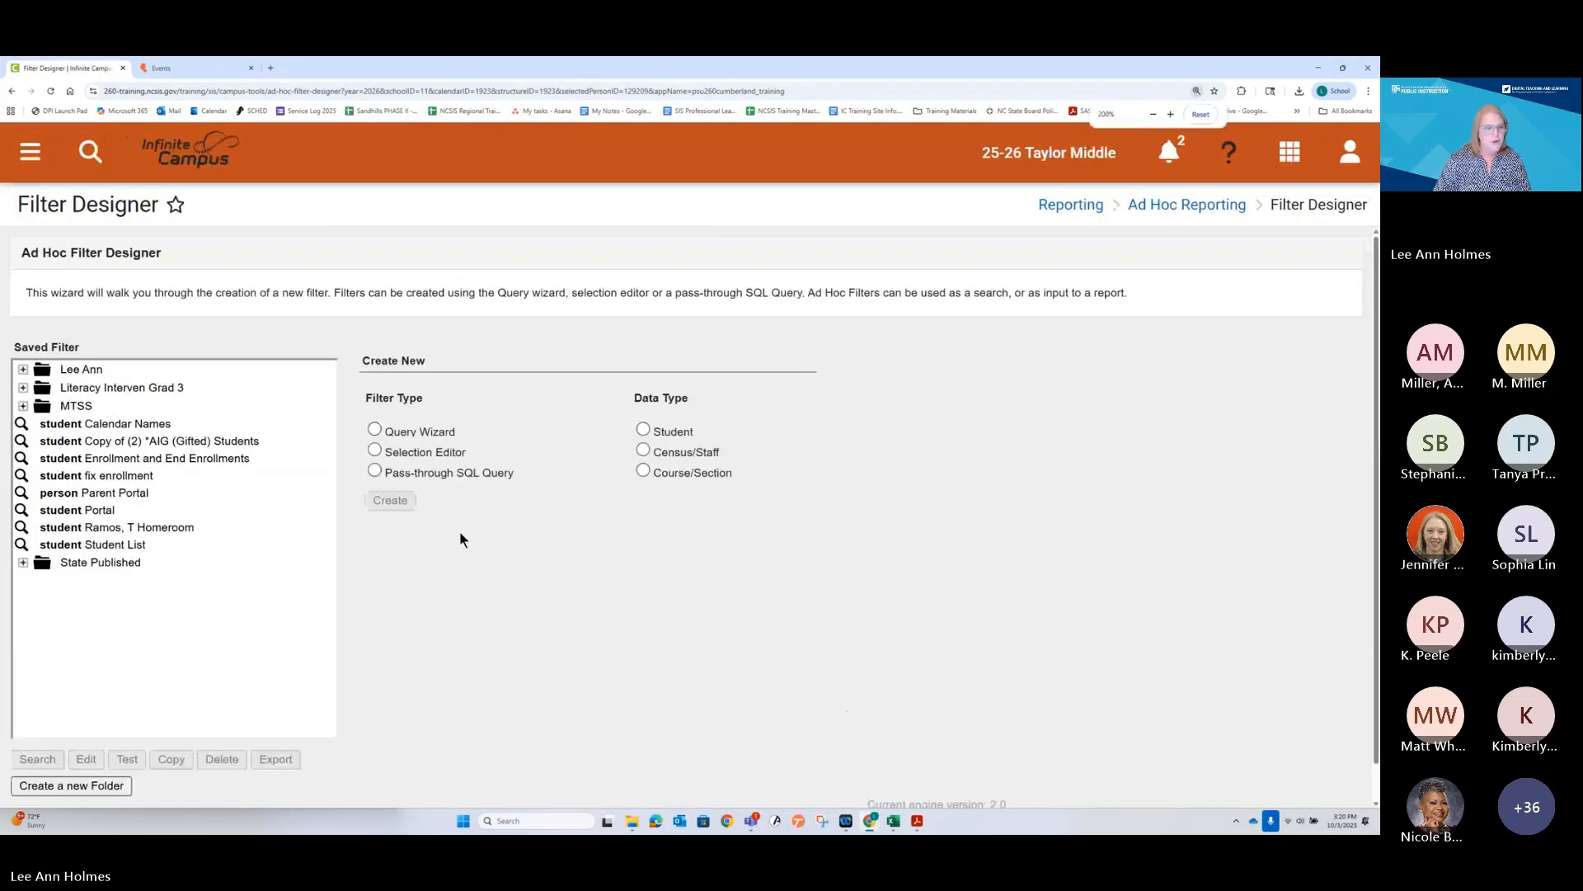
click(375, 431)
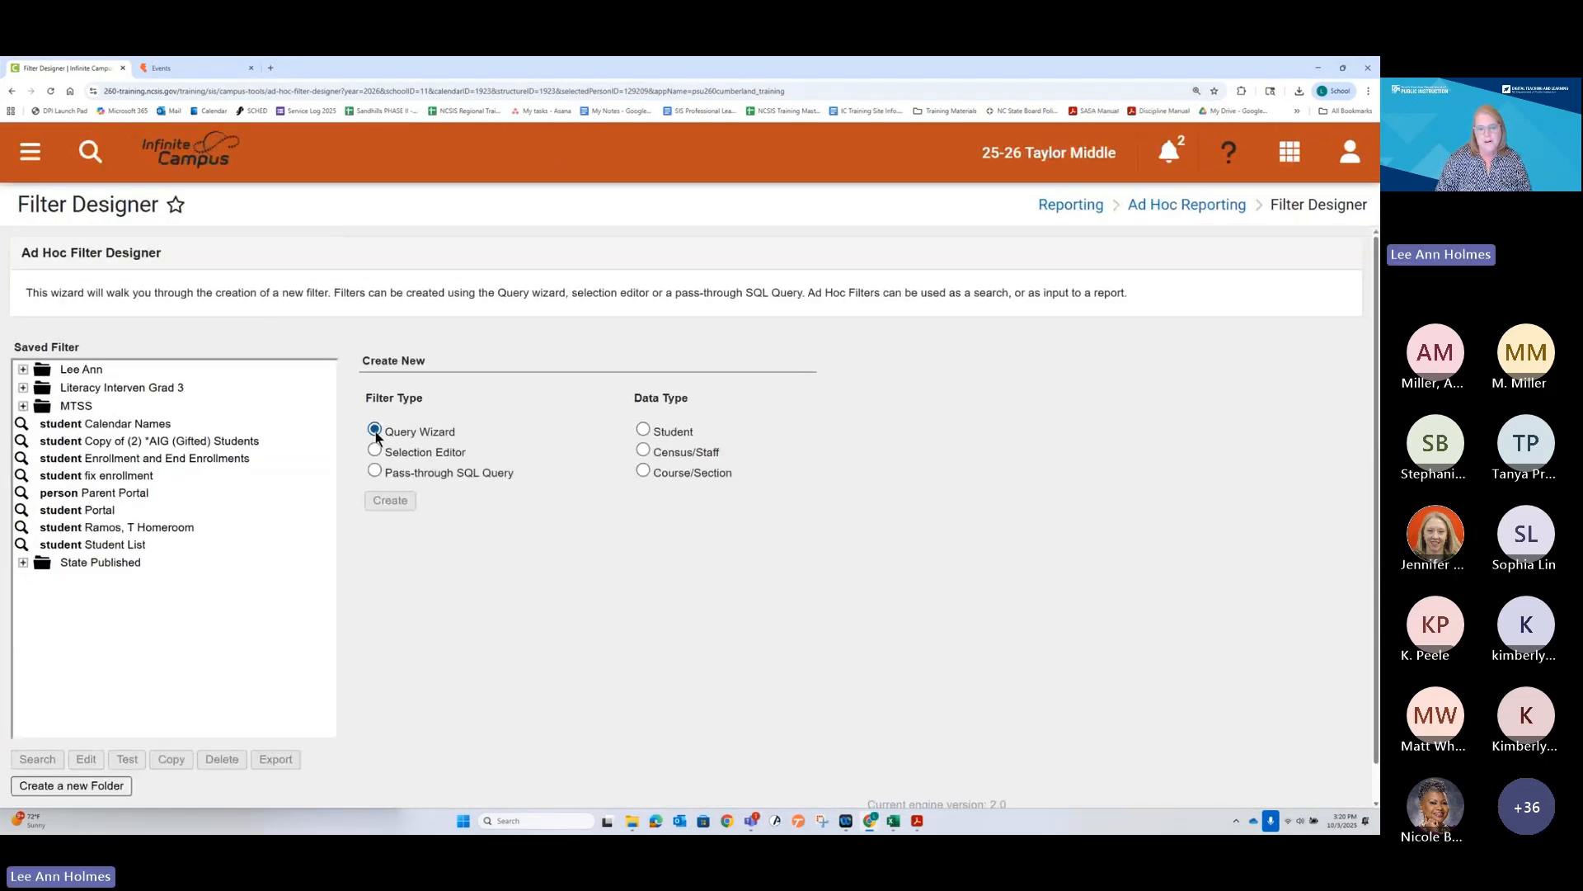
click(644, 430)
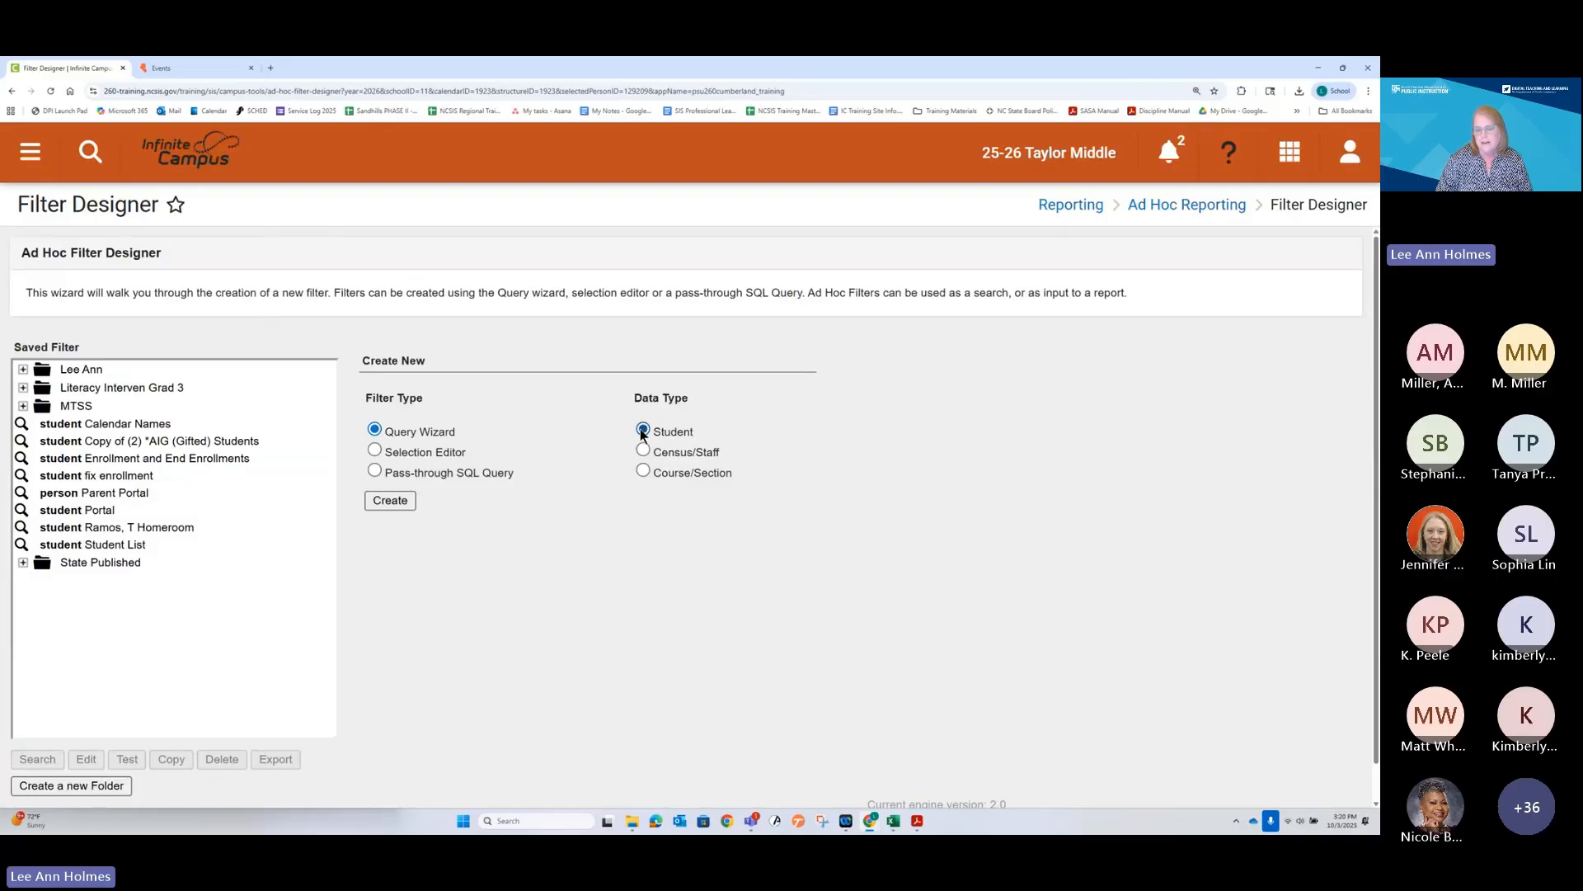
click(388, 503)
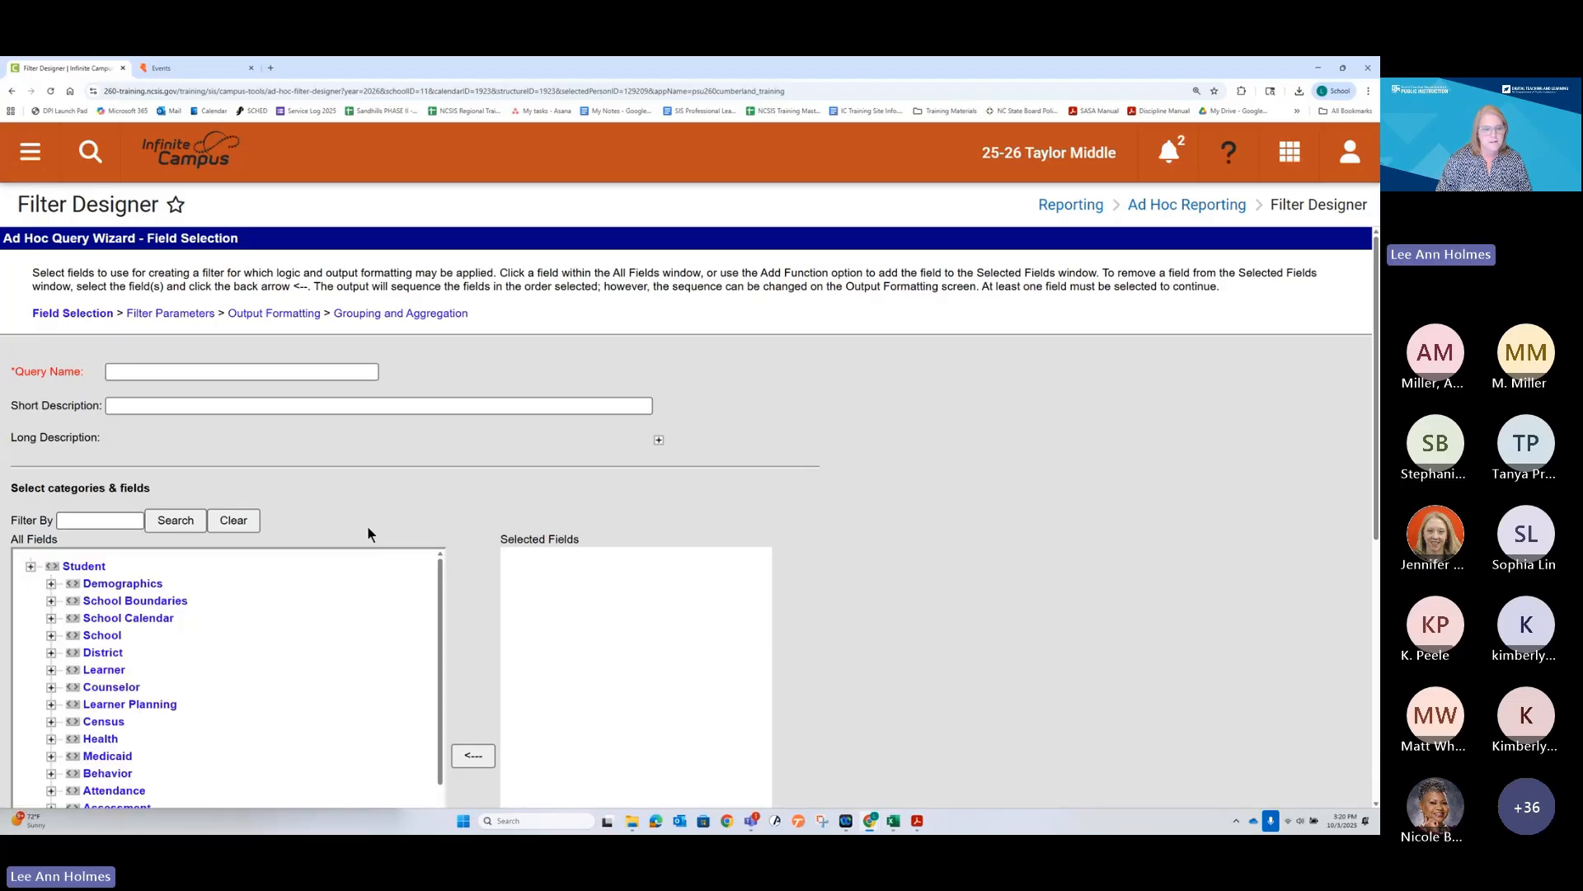
Name the new query "Student Assessment Data (Webinar)"
click(222, 372)
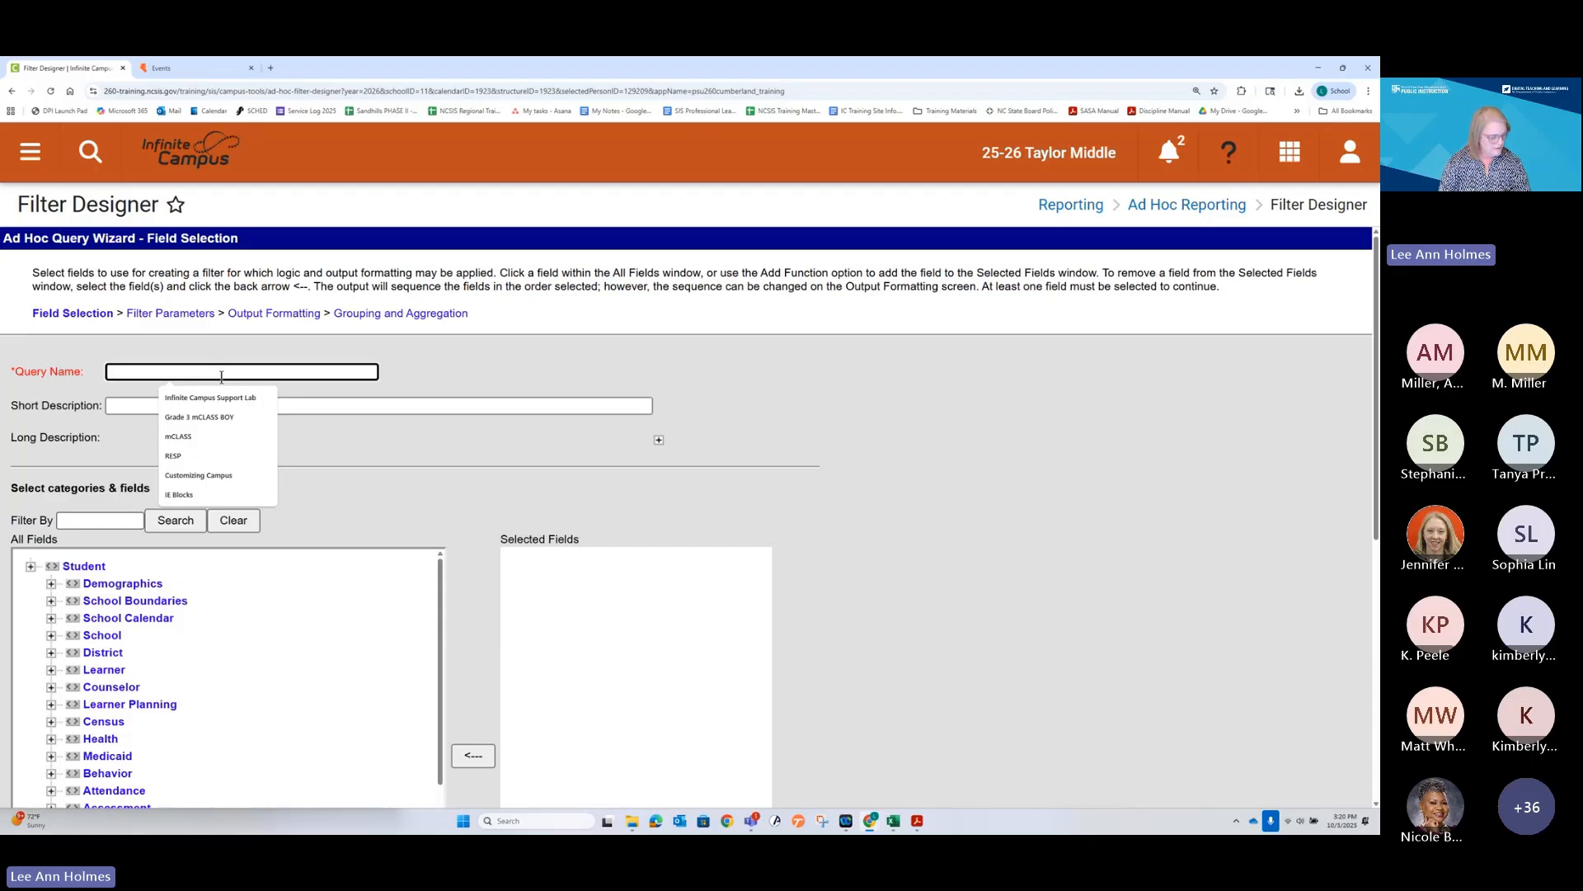
text(Studen)
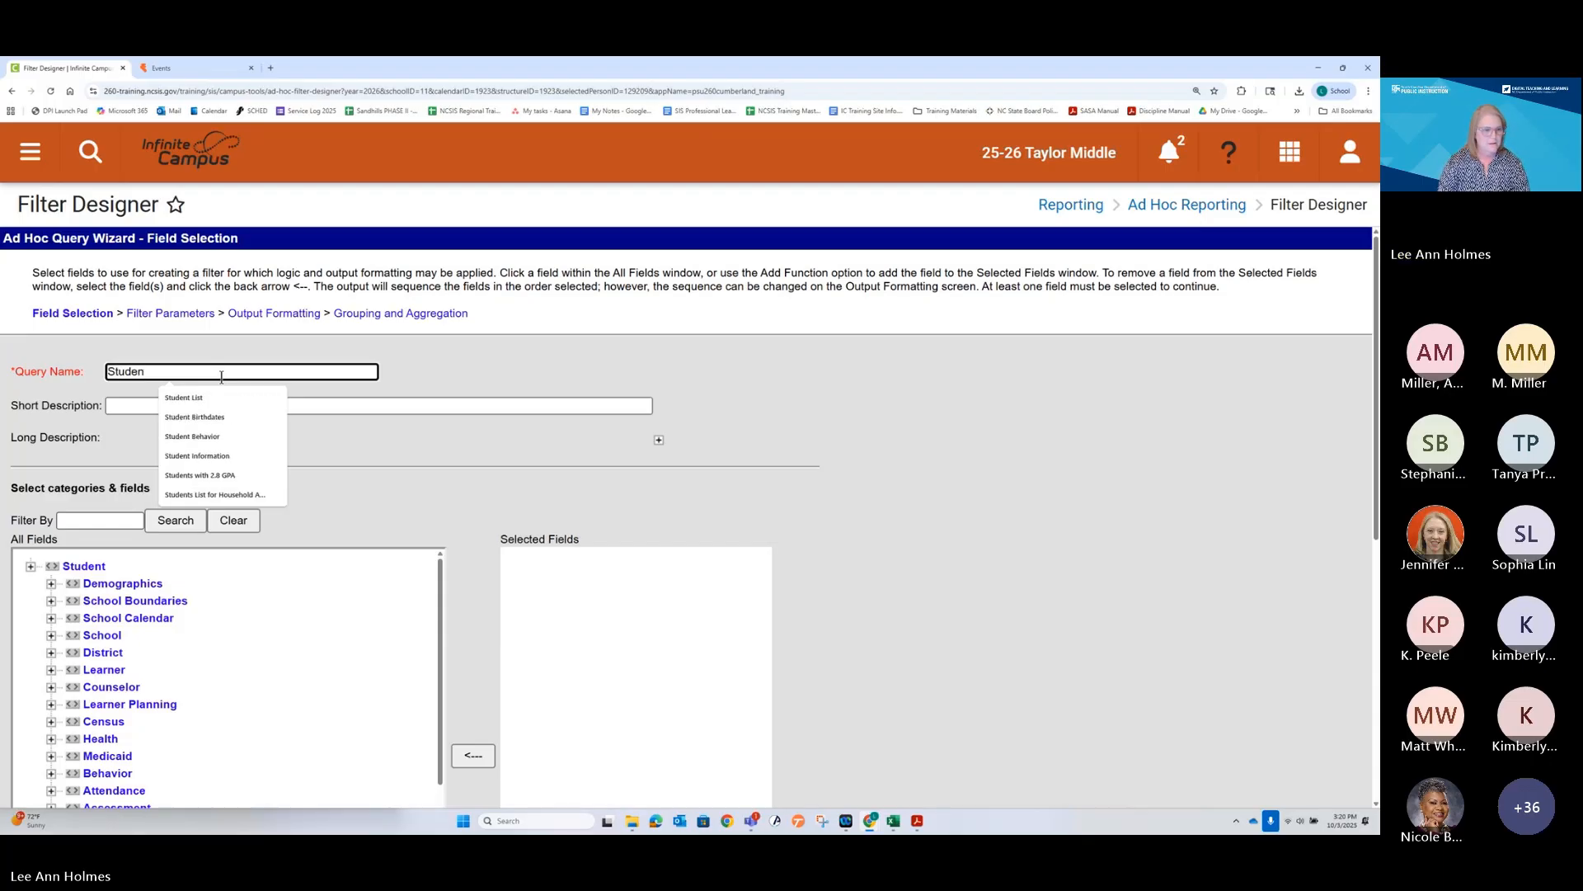
key(BackSpace)
key(BackSpace)
text(d)
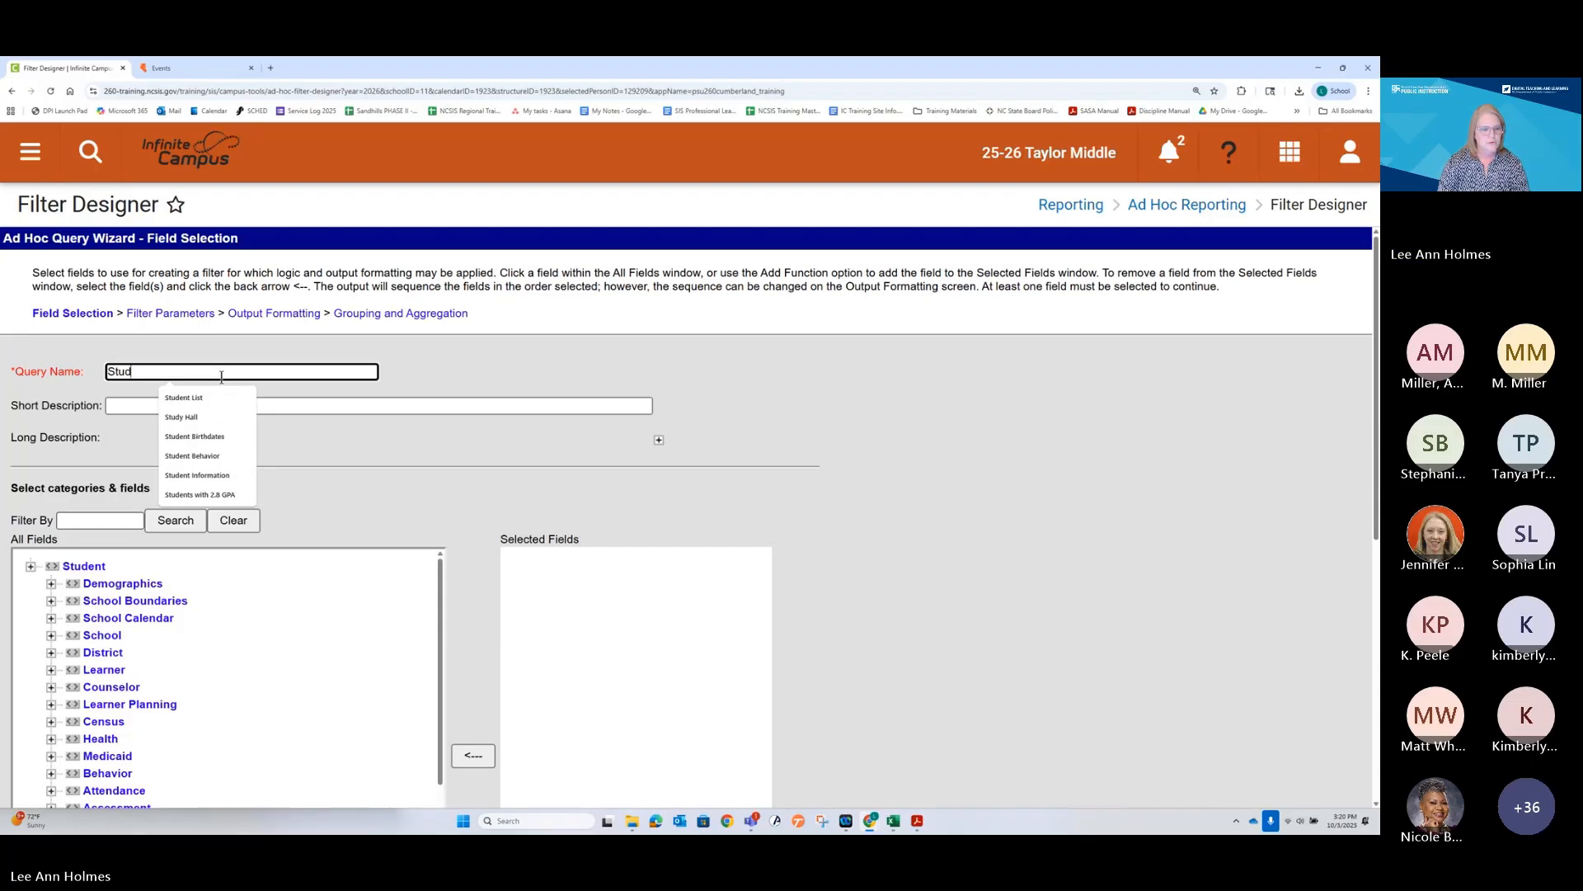
text(ent Assessmen)
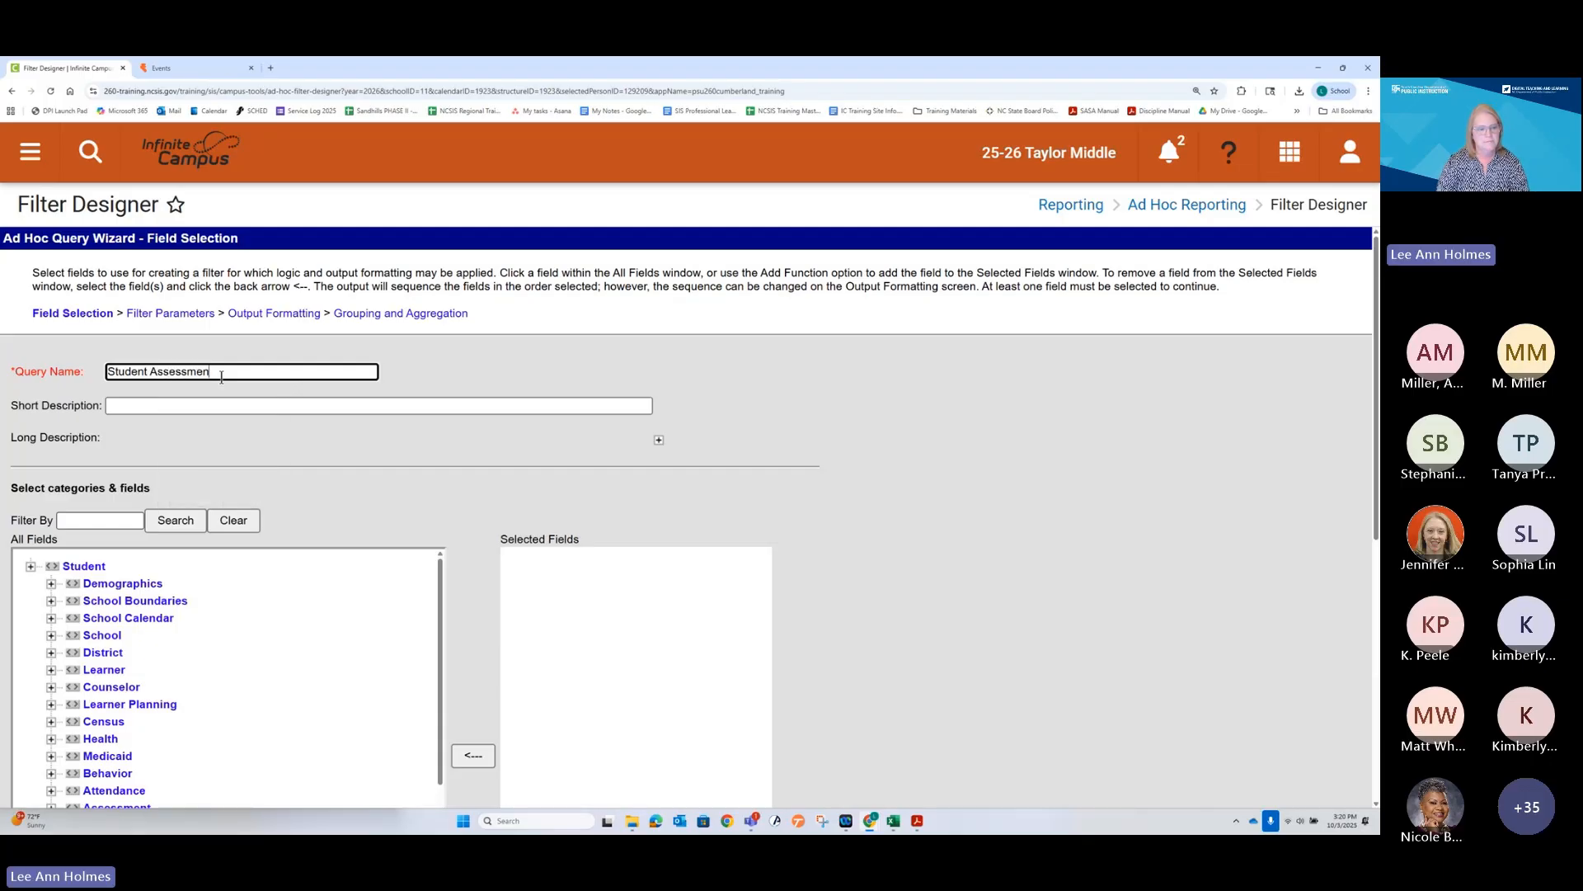
text(t Data)
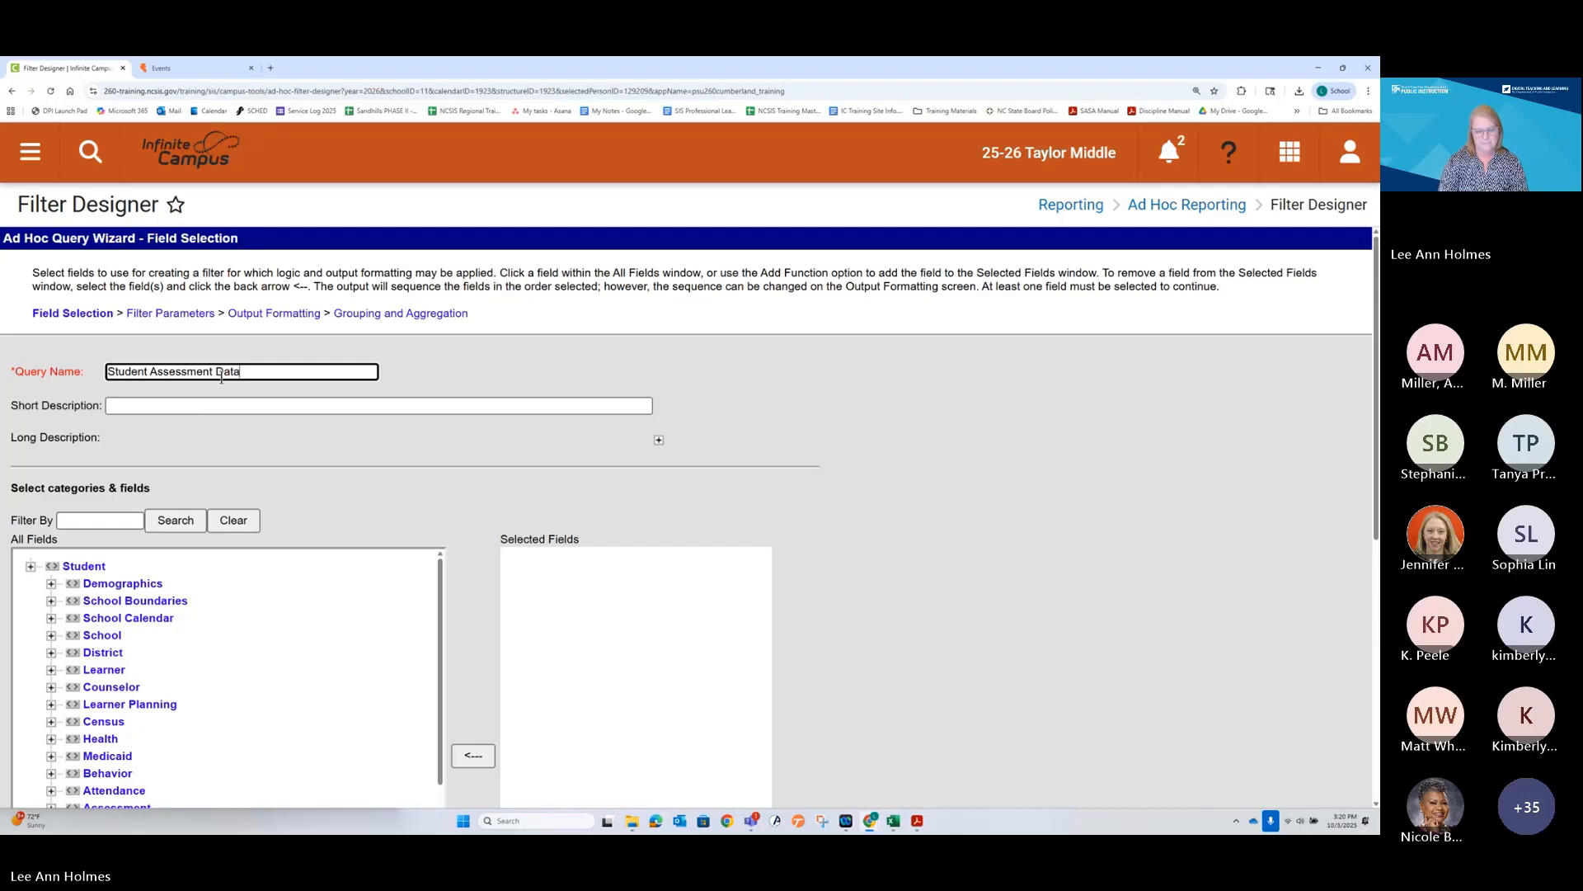
text( (Web)
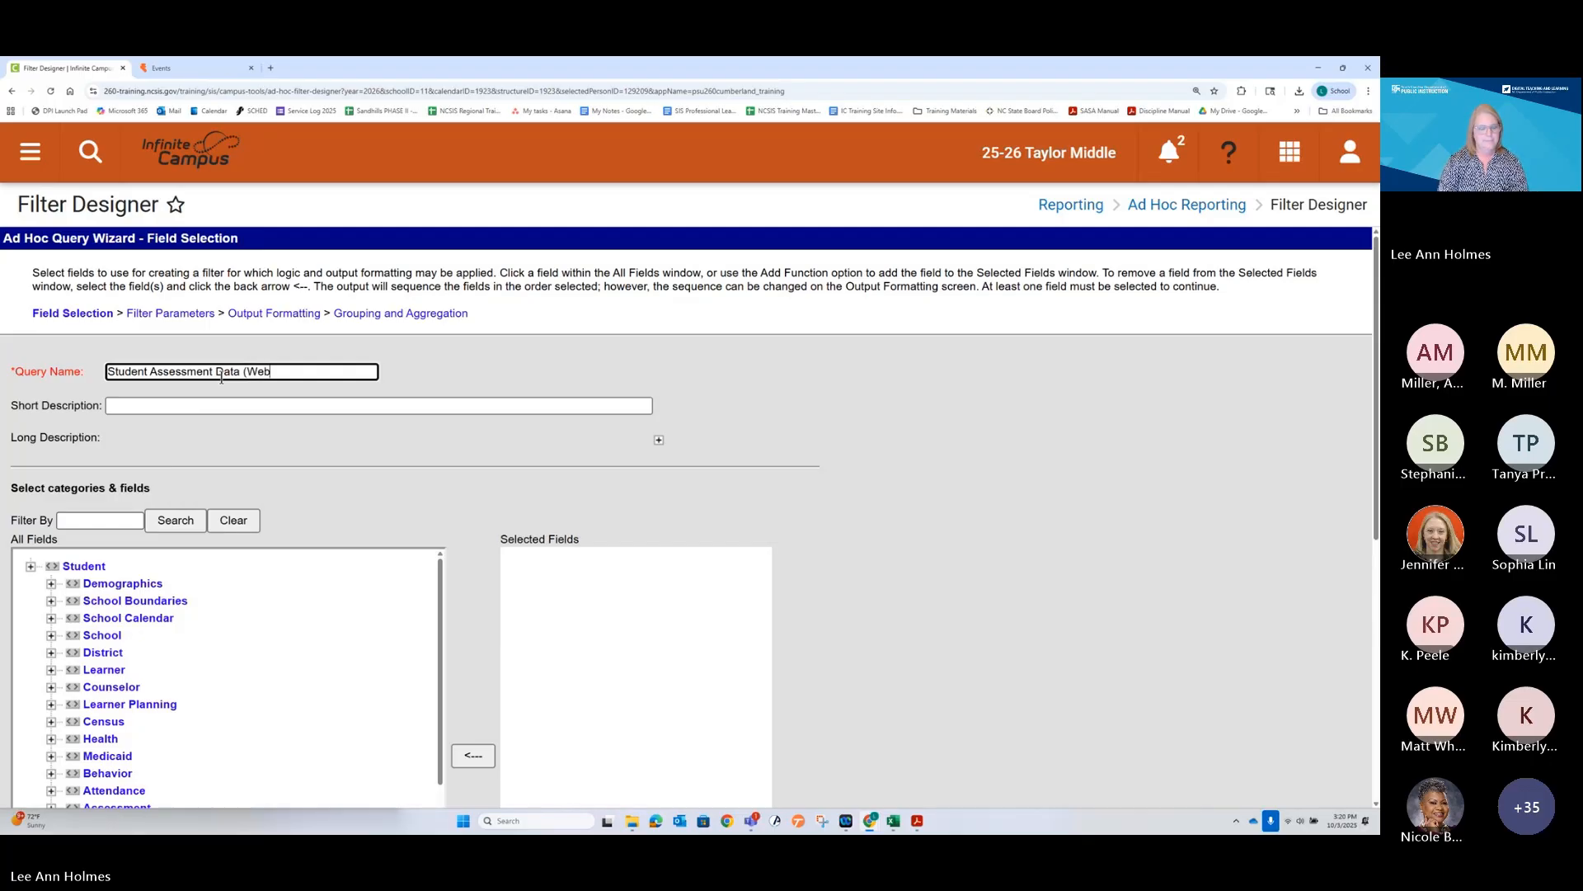
text(inar))
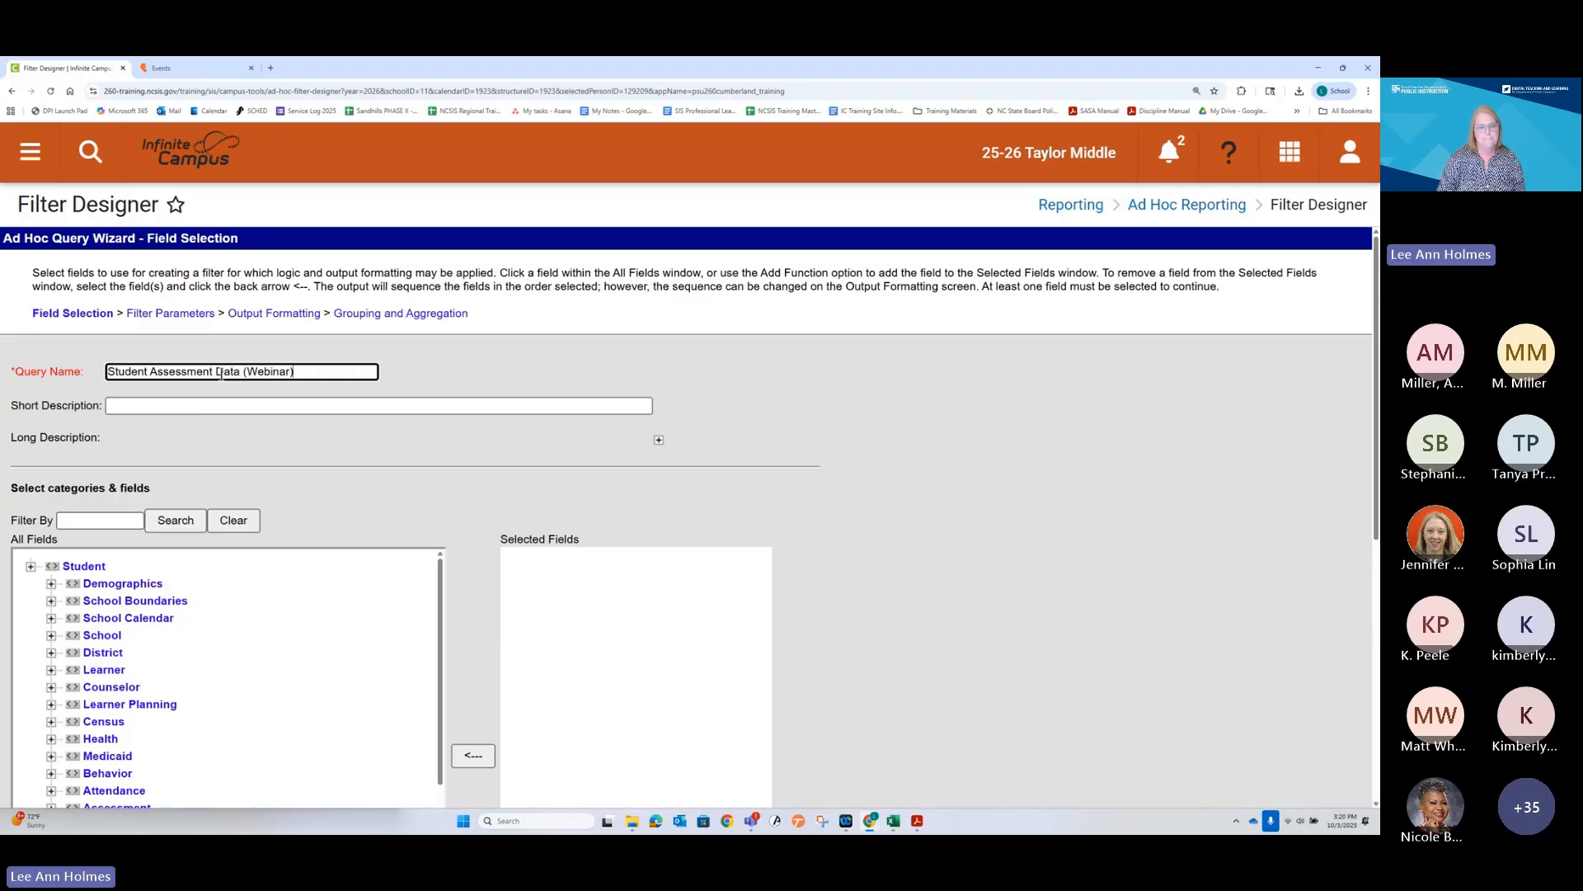
click(277, 424)
Add the studentNumber field from the Demographics category to the query's selected fields
scroll(279, 587, down, 2)
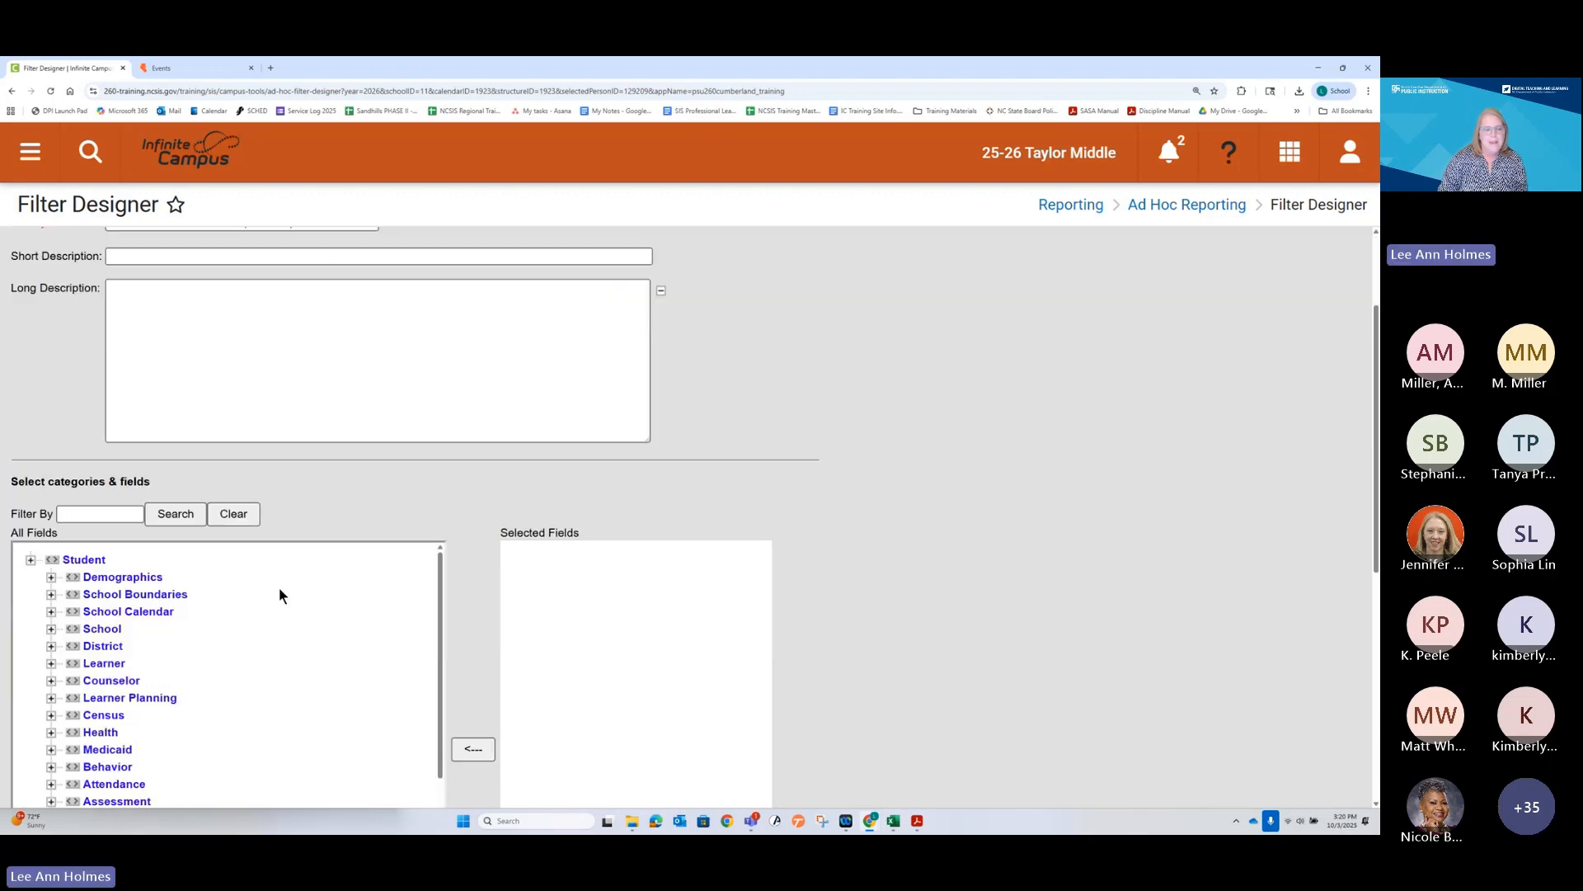
scroll(289, 578, down, 3)
scroll(477, 417, up, 3)
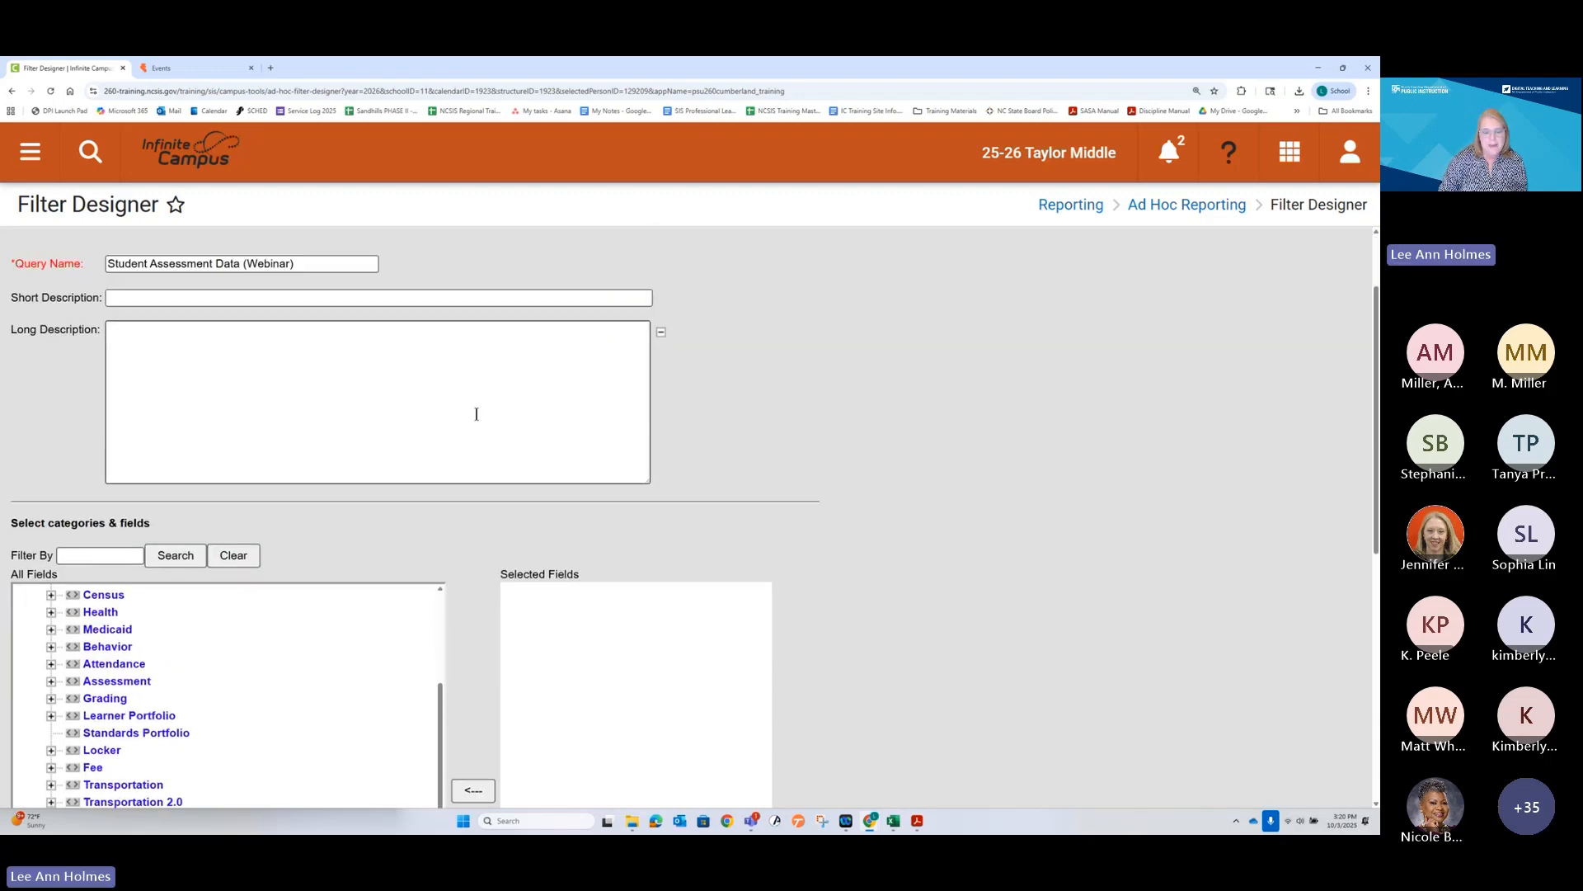
scroll(499, 548, down, 2)
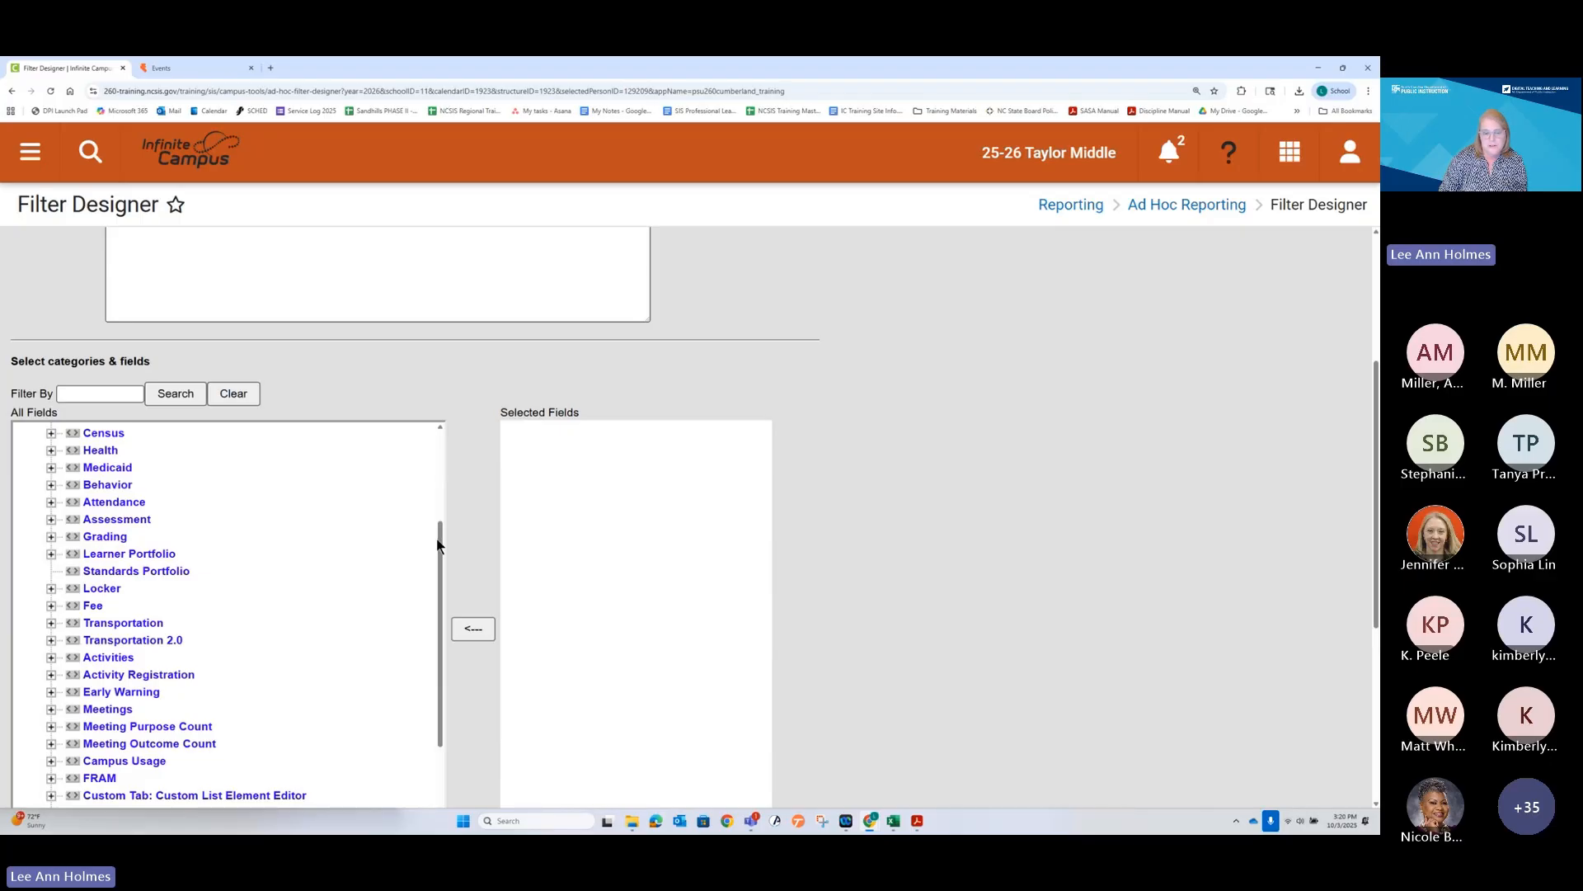
drag(438, 545, 438, 442)
click(113, 399)
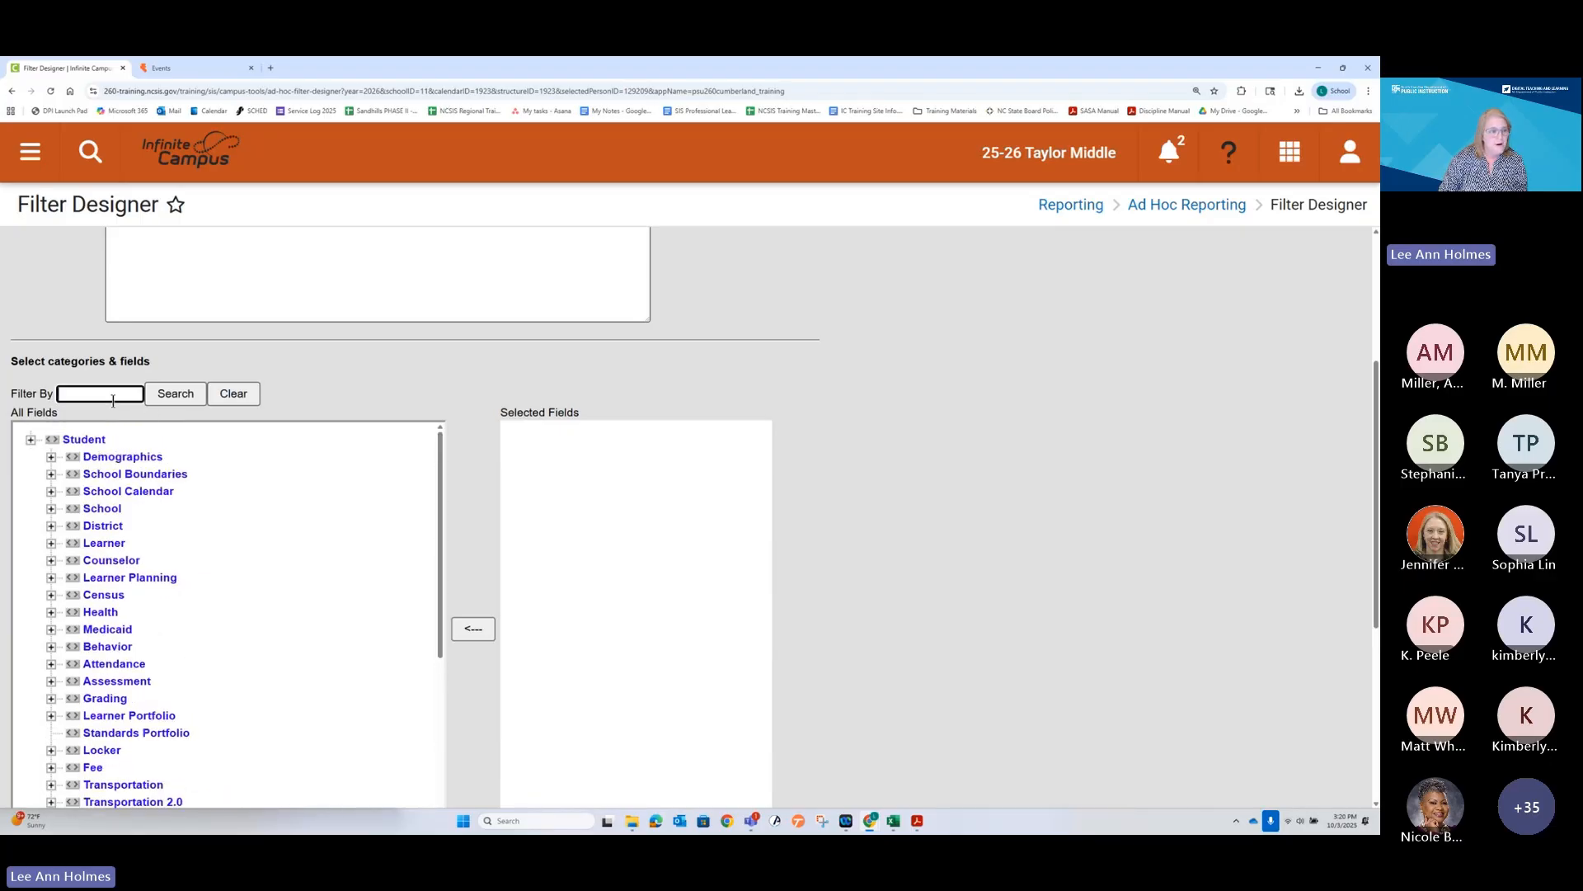
click(113, 399)
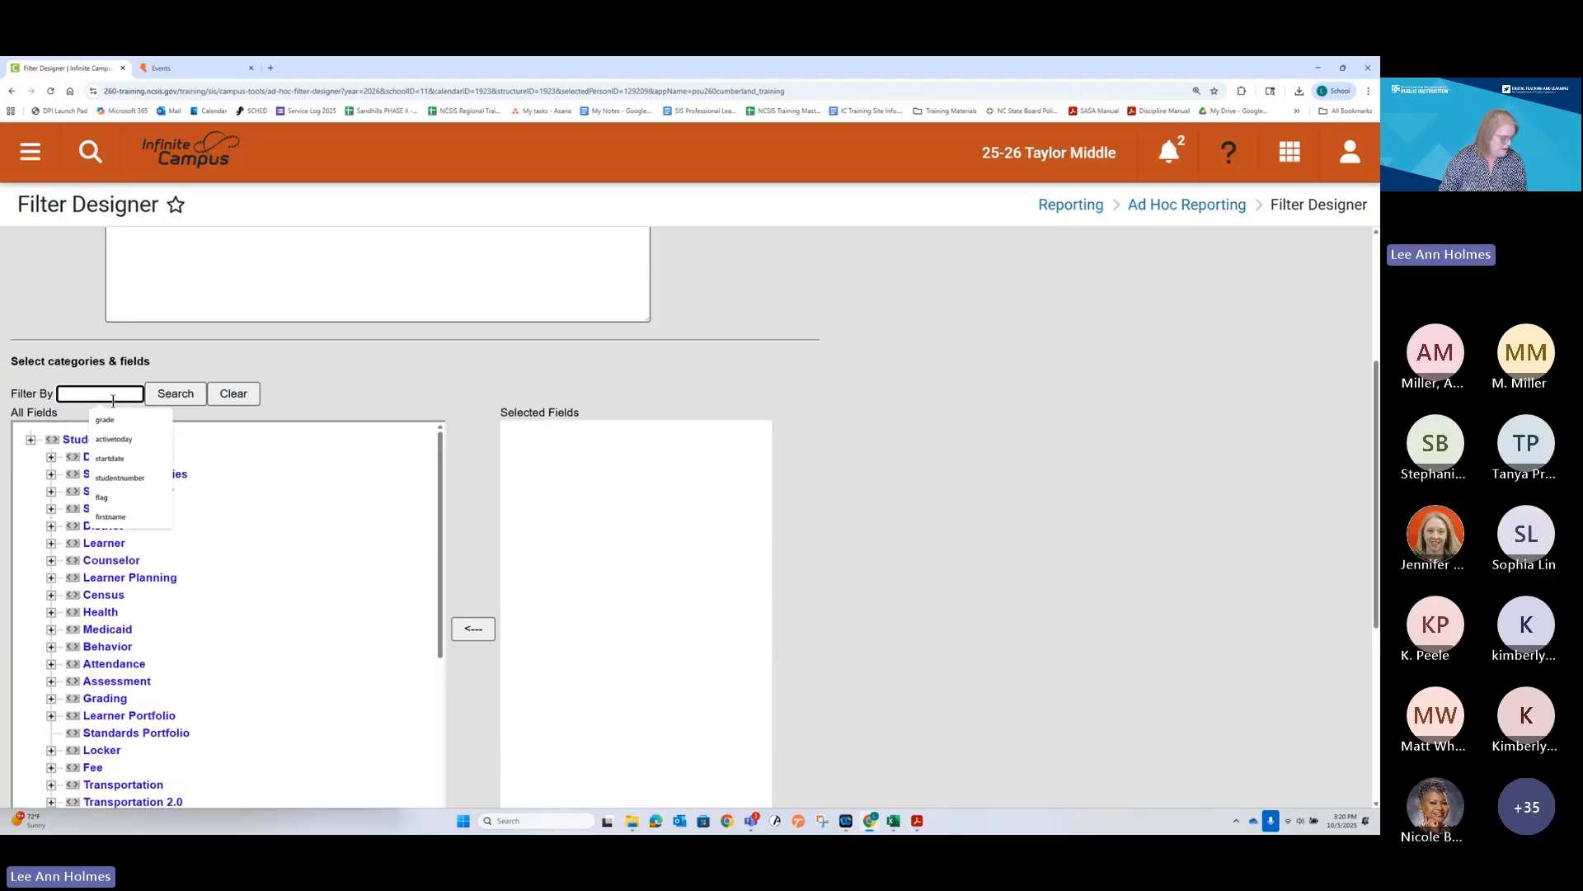
click(291, 379)
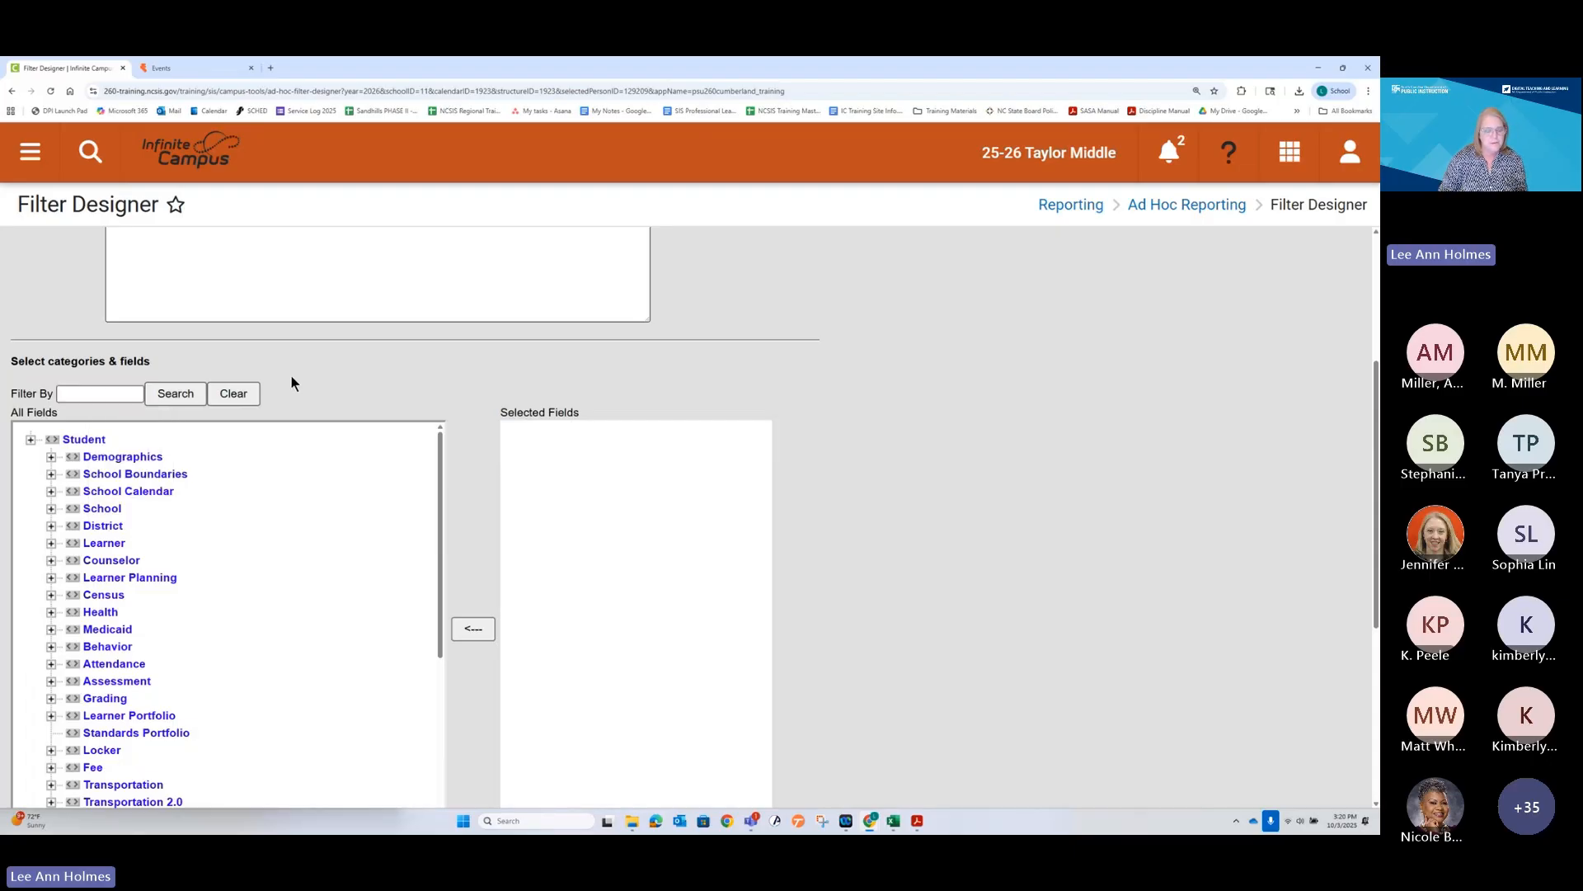
click(51, 458)
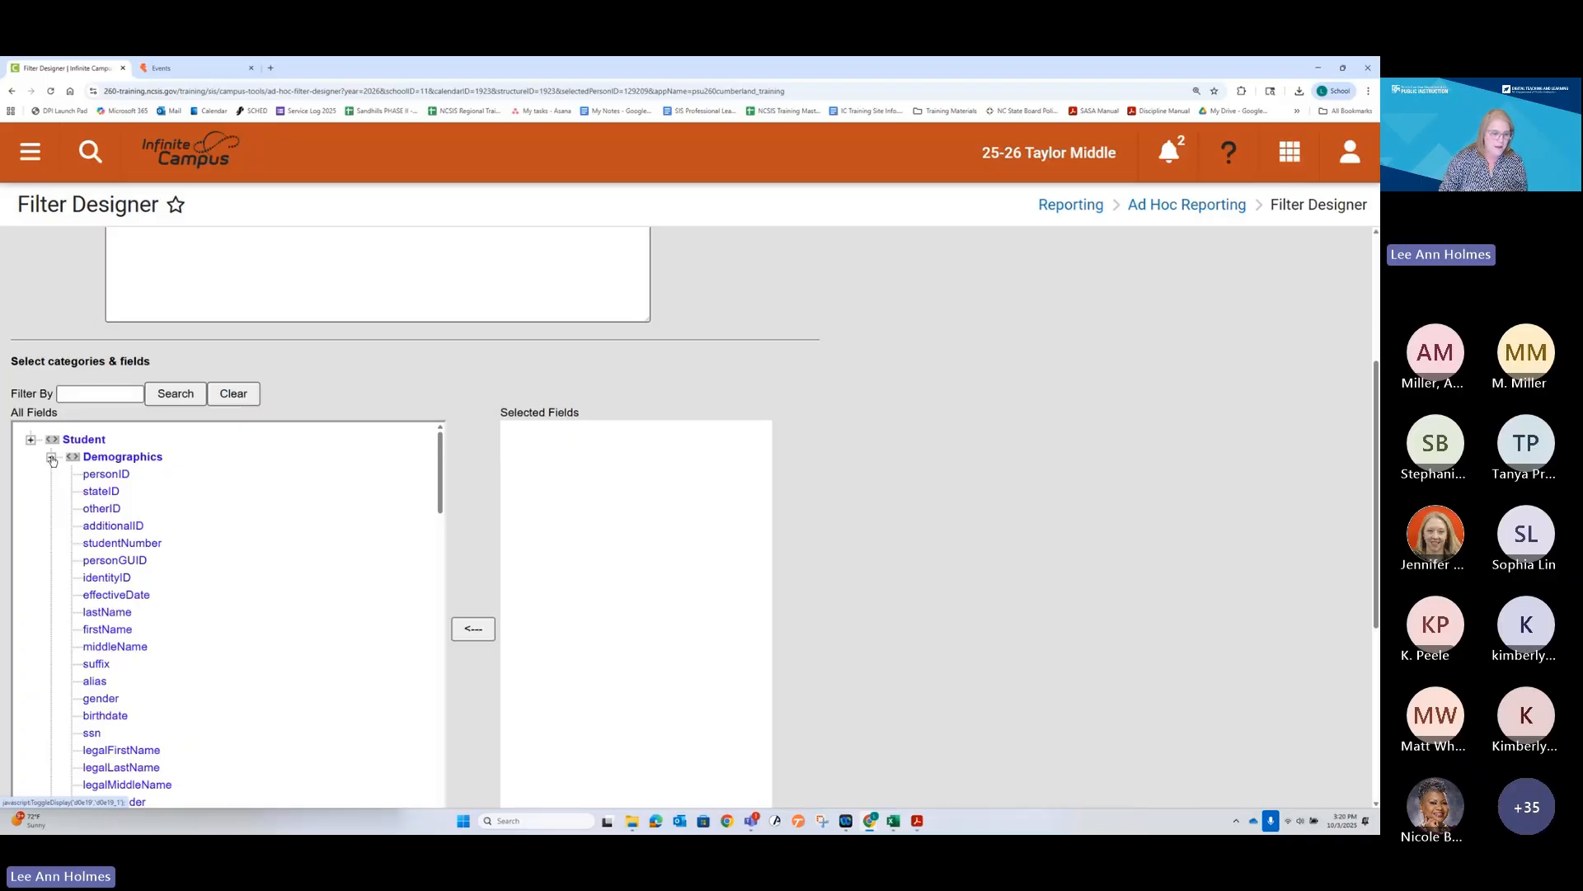
click(123, 544)
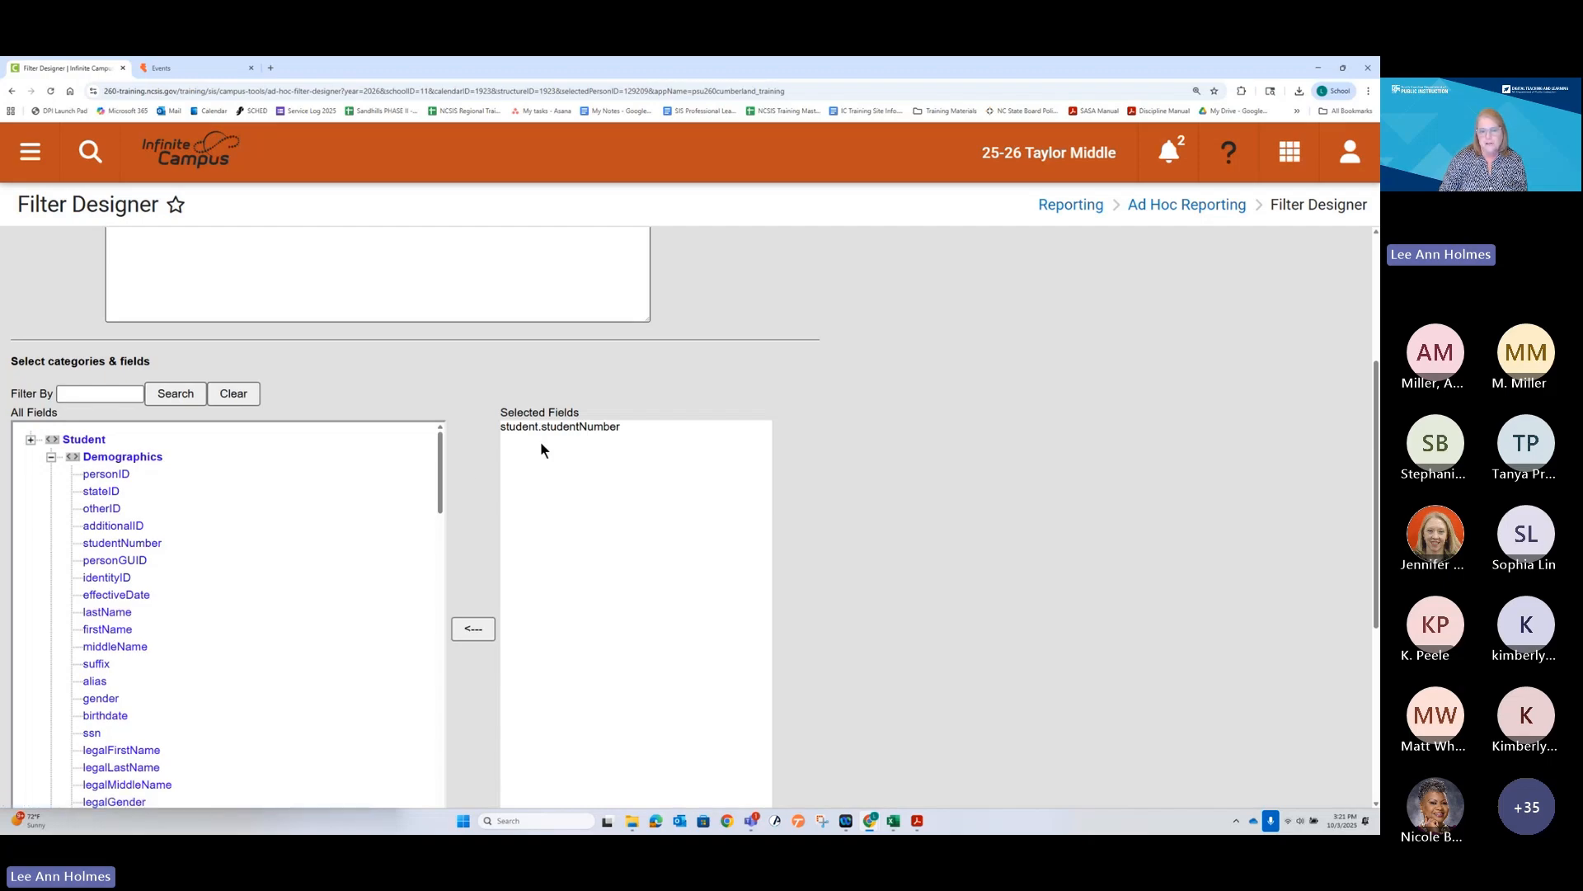
Add a function to the query, name it FullName, and set its function type to Concatenate
scroll(480, 492, down, 2)
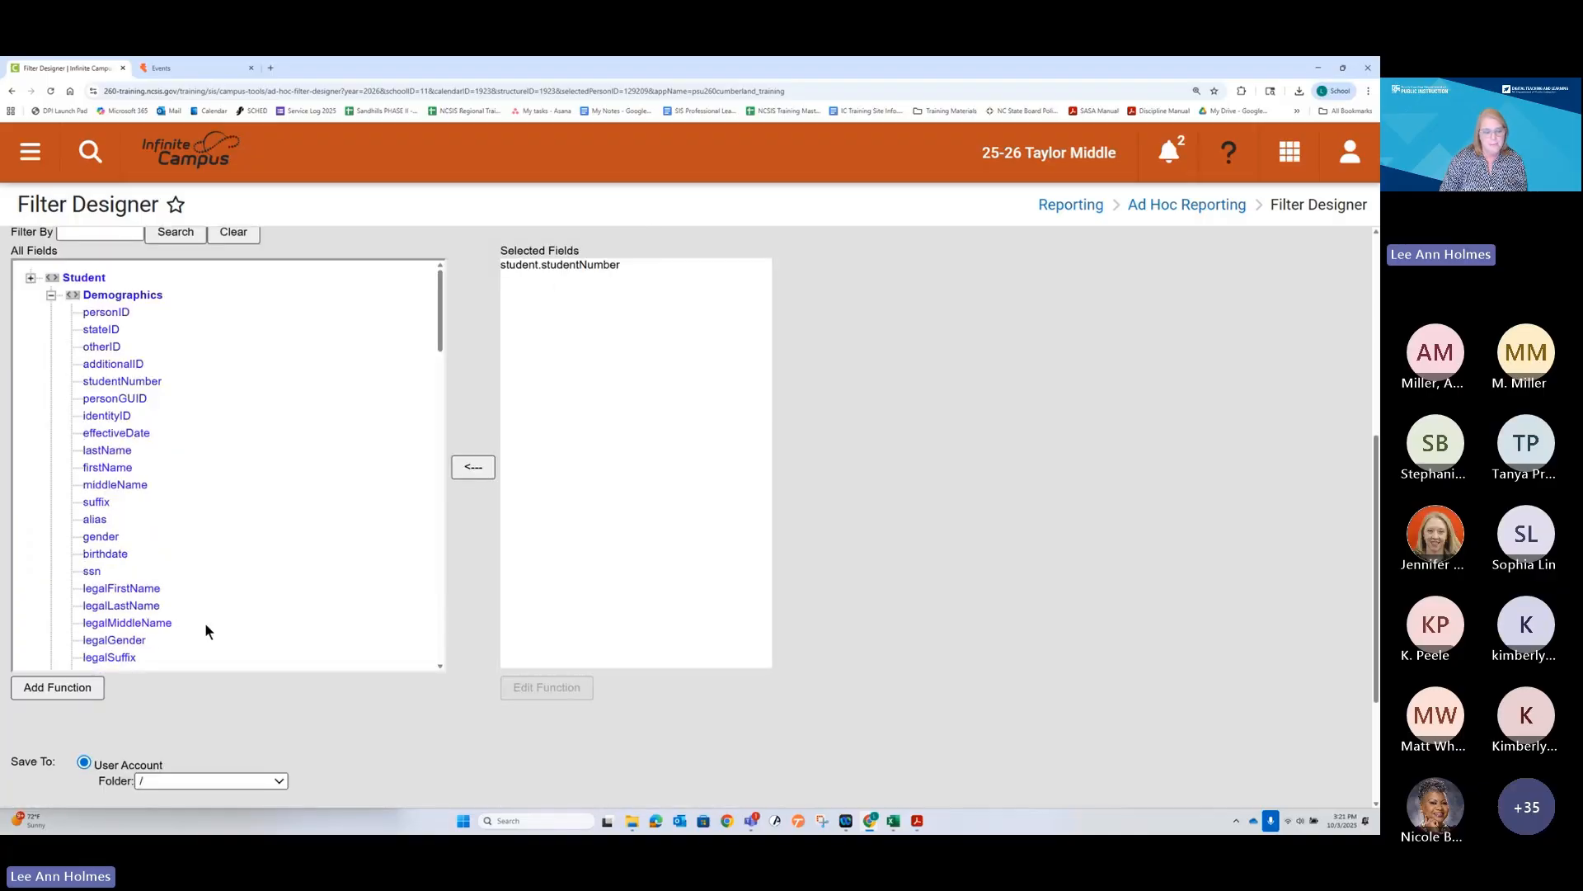
click(57, 688)
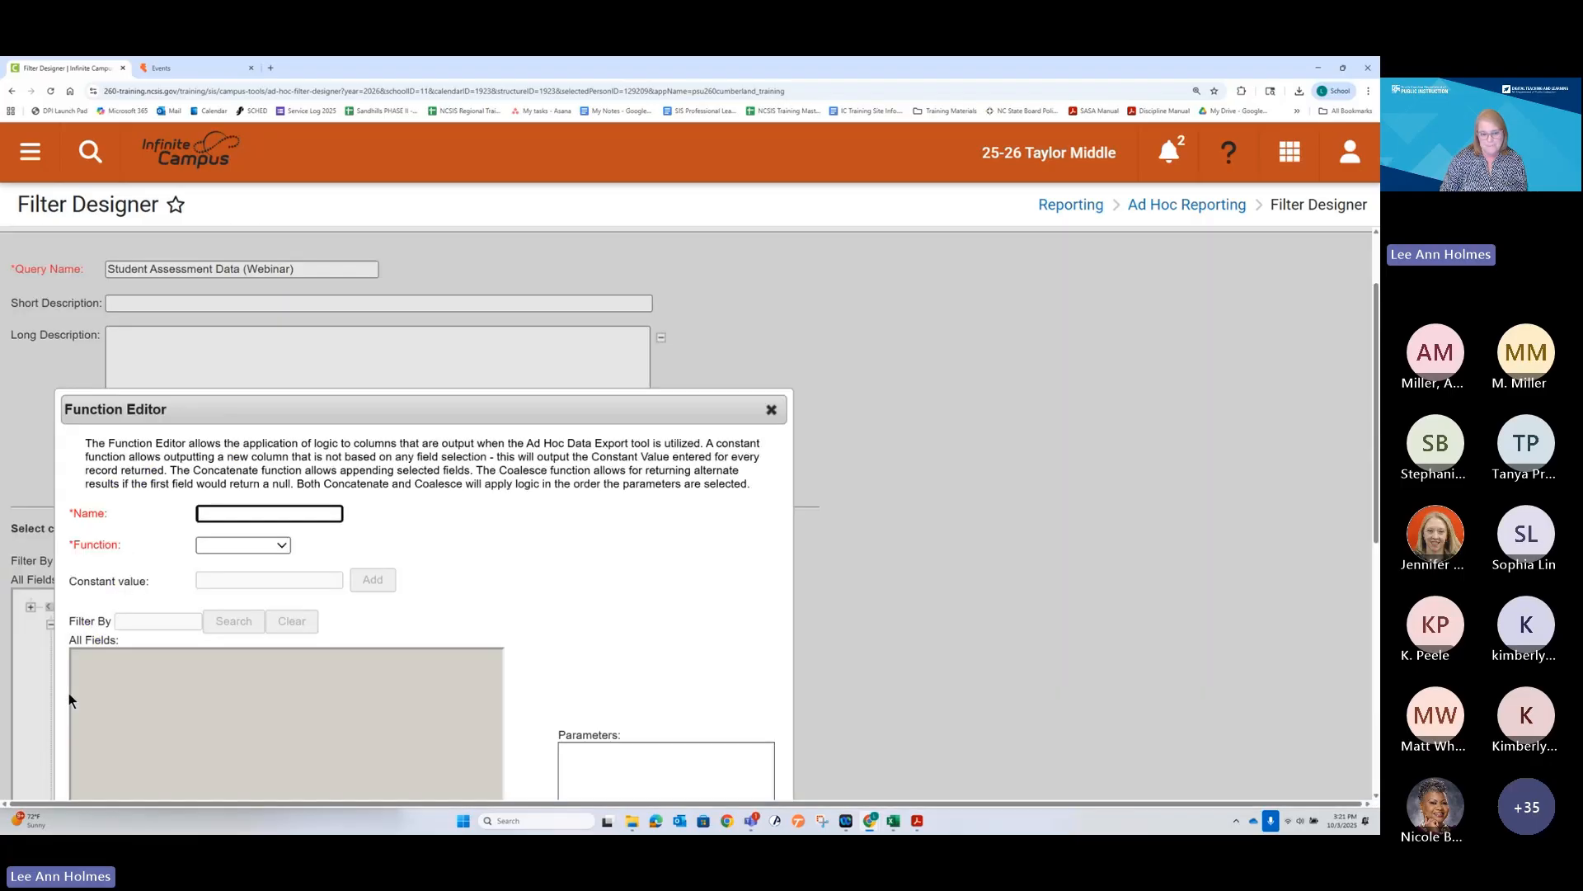
scroll(620, 597, down, 3)
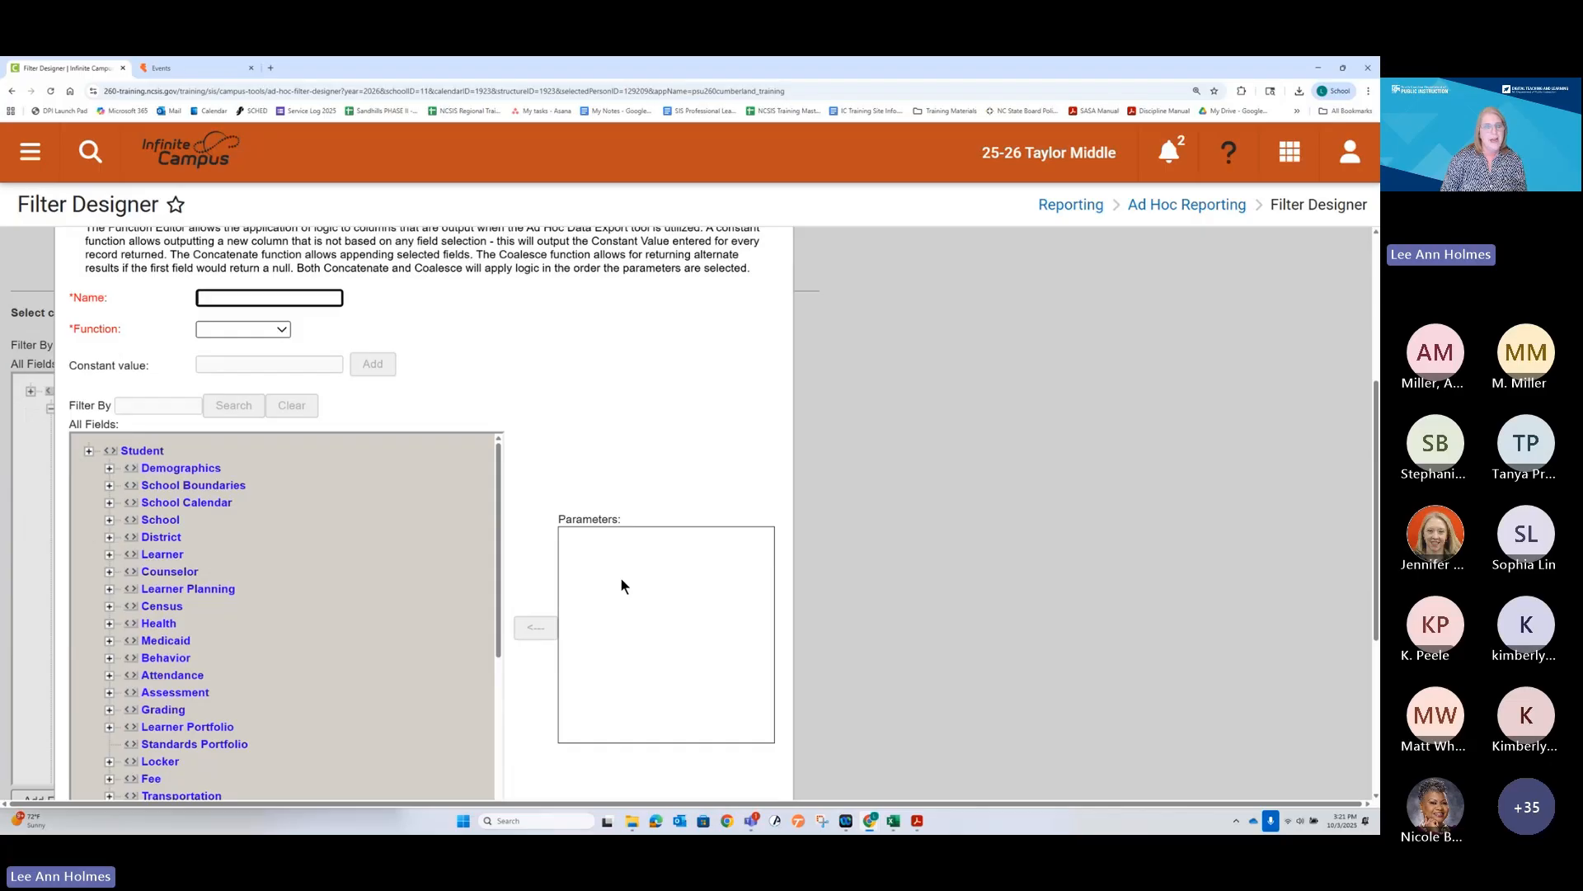
click(341, 298)
text(FullName)
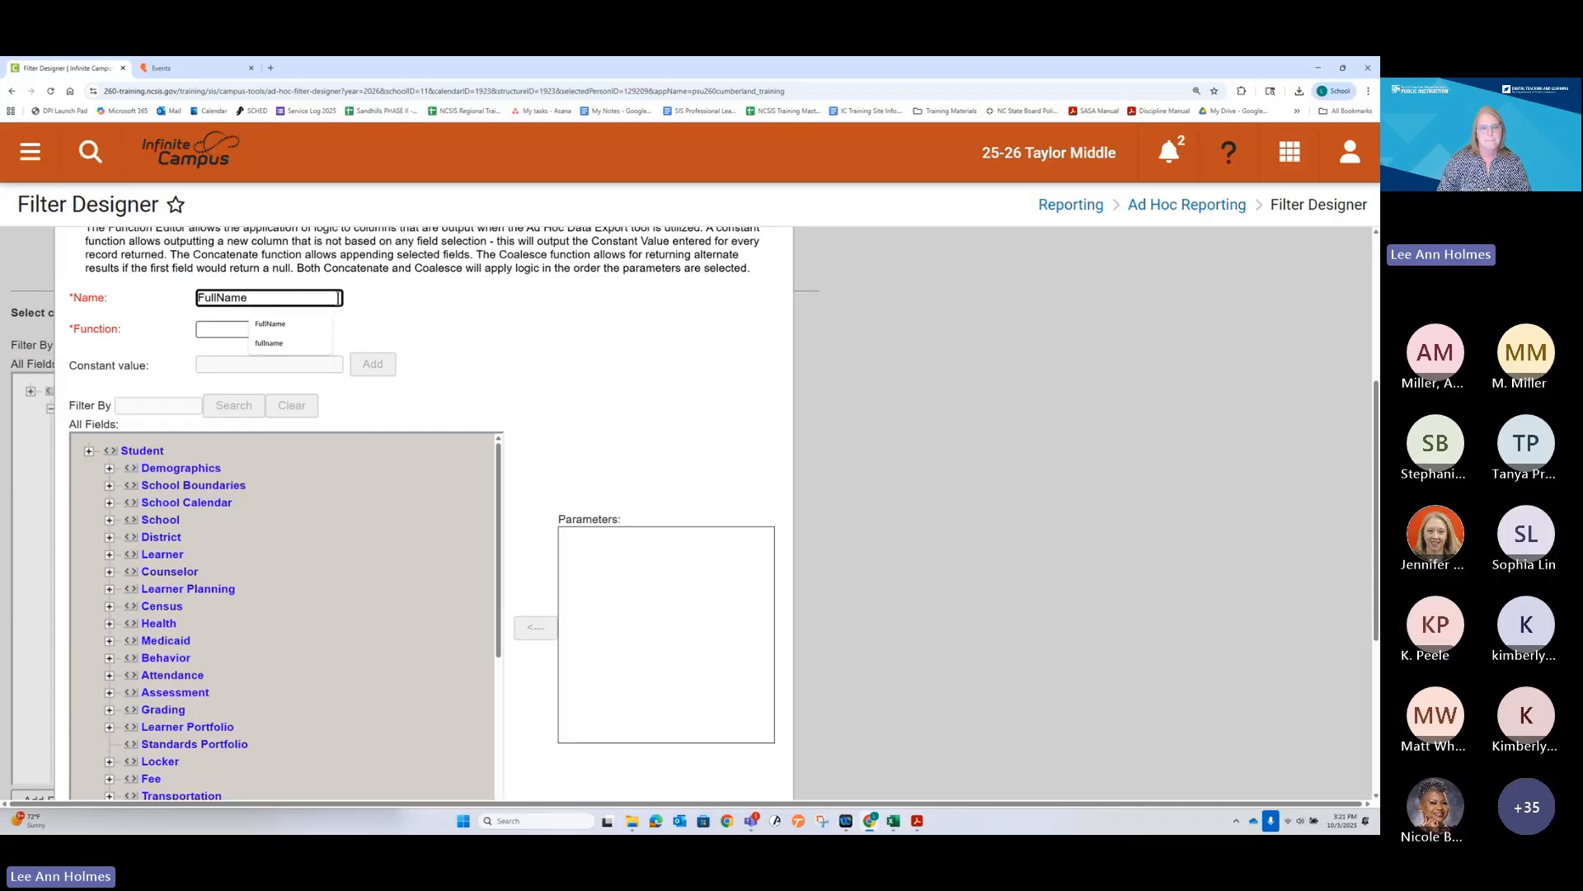
click(424, 309)
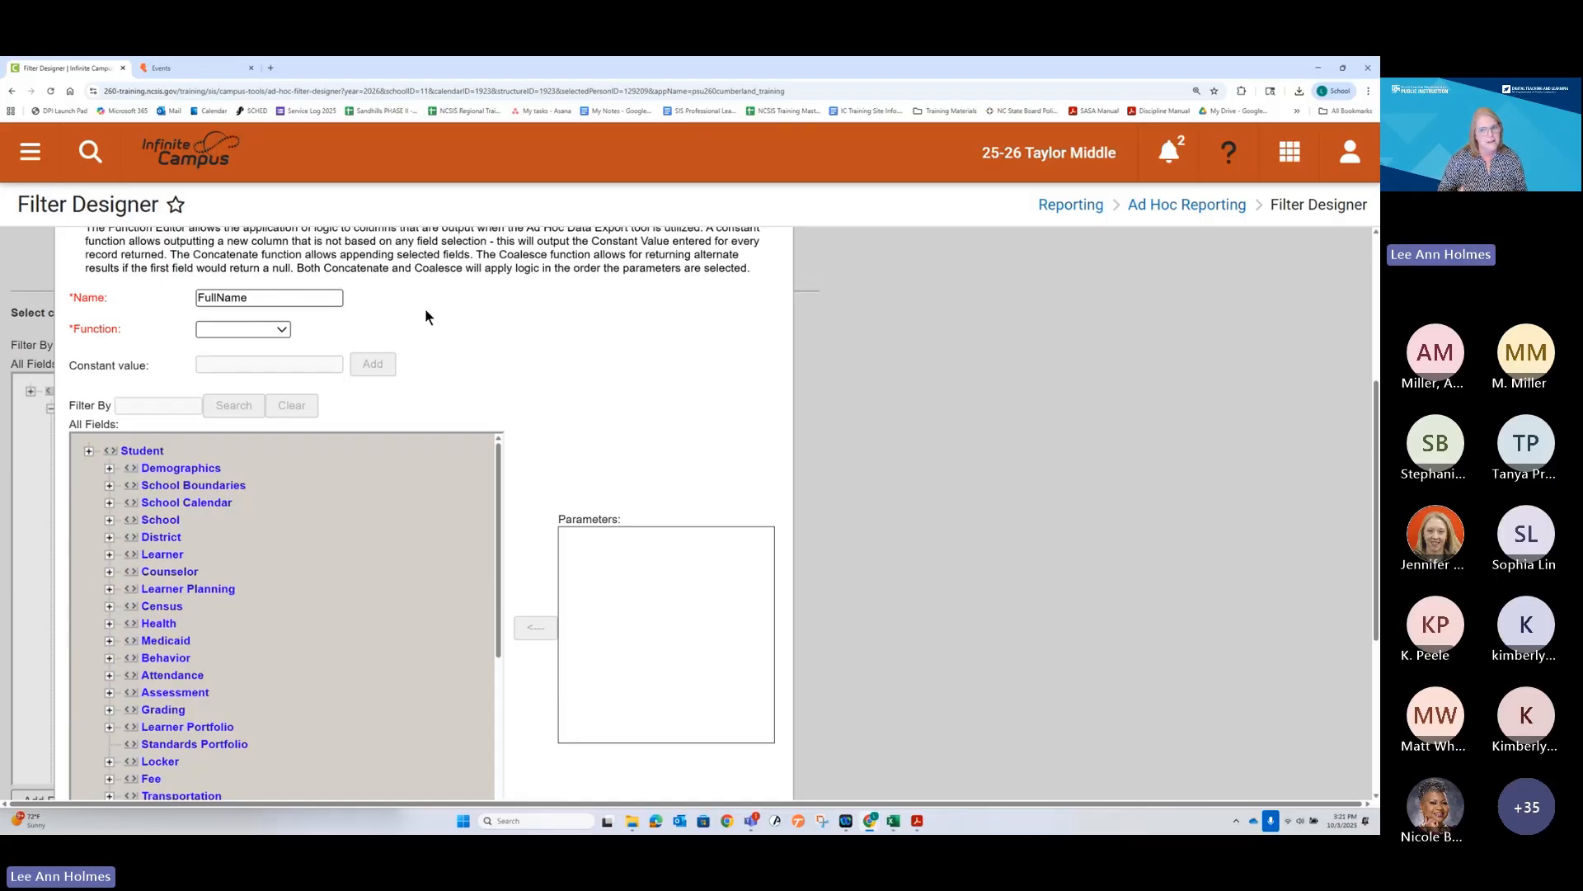
click(281, 329)
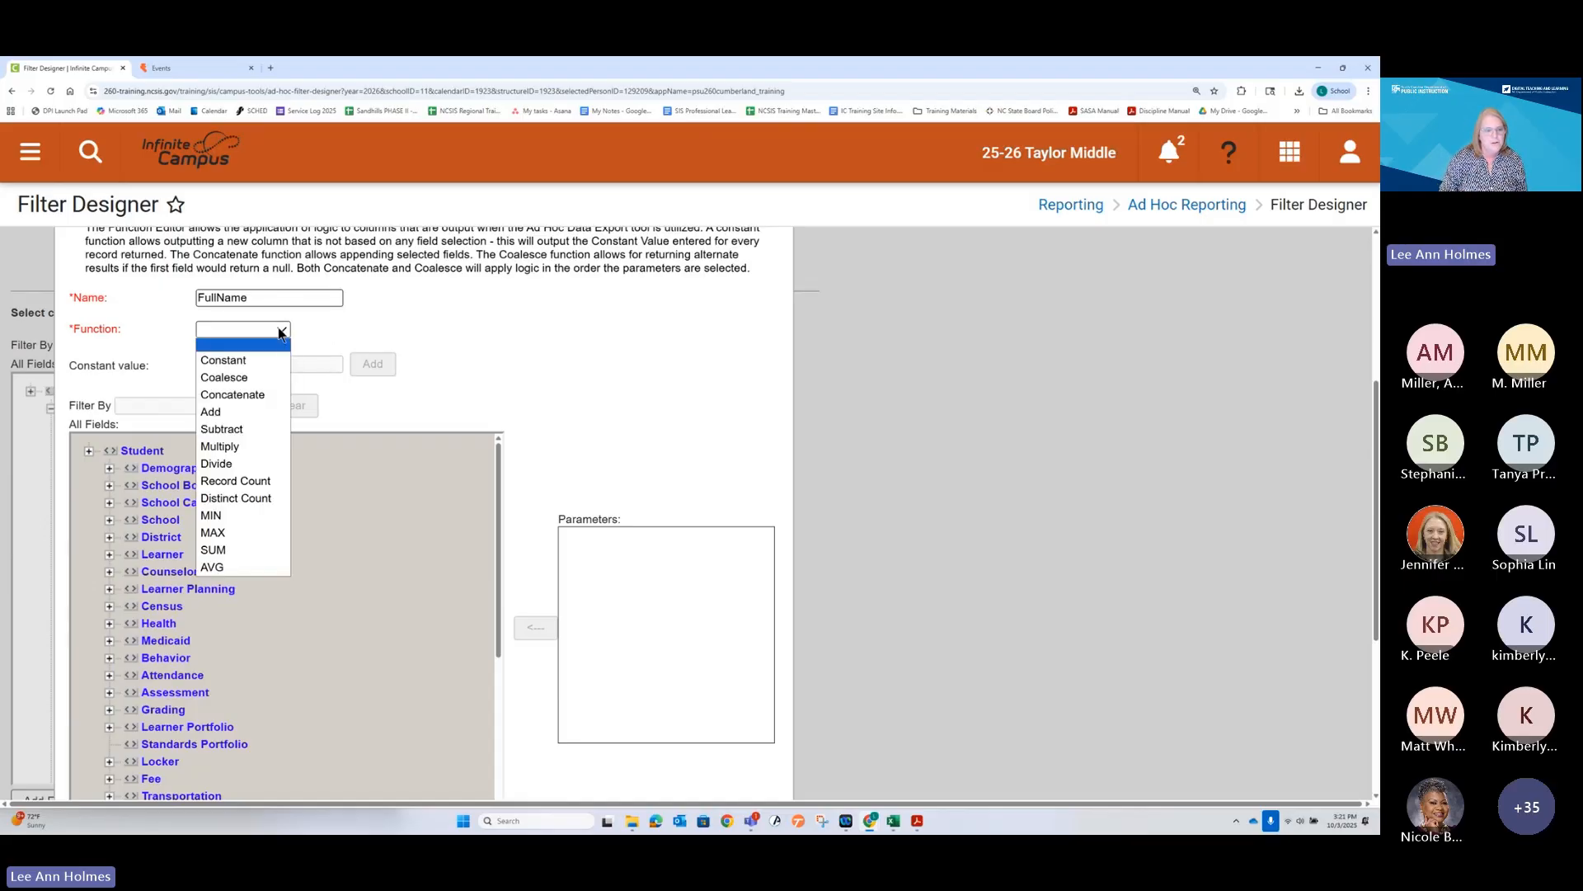
click(239, 394)
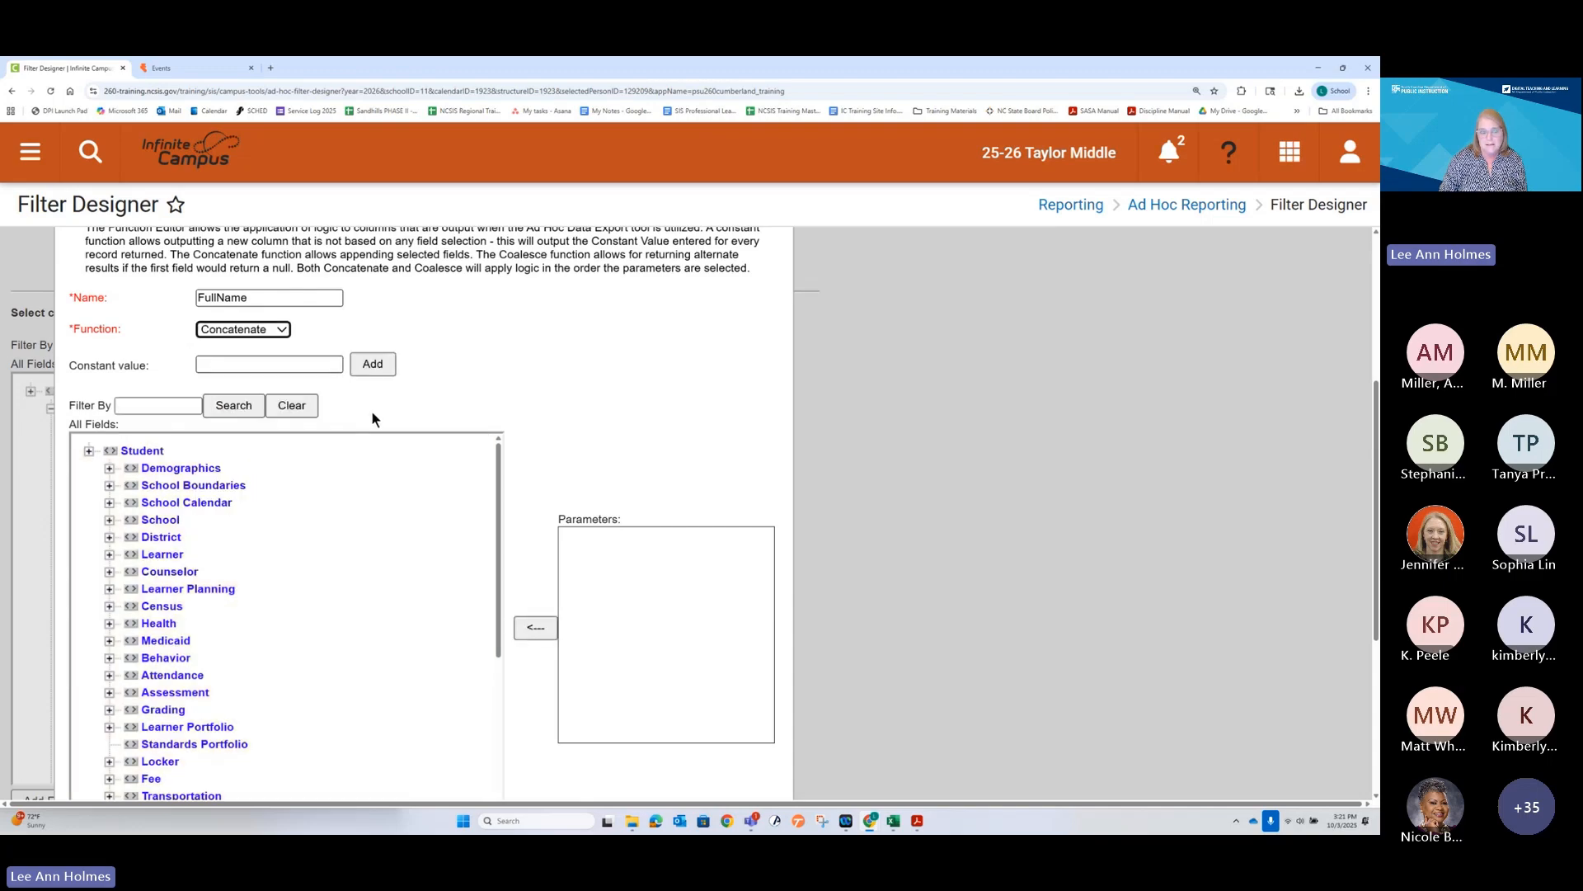
Add the Demographics lastName field and a comma-and-space constant as the first parameters of the FullName function
click(108, 470)
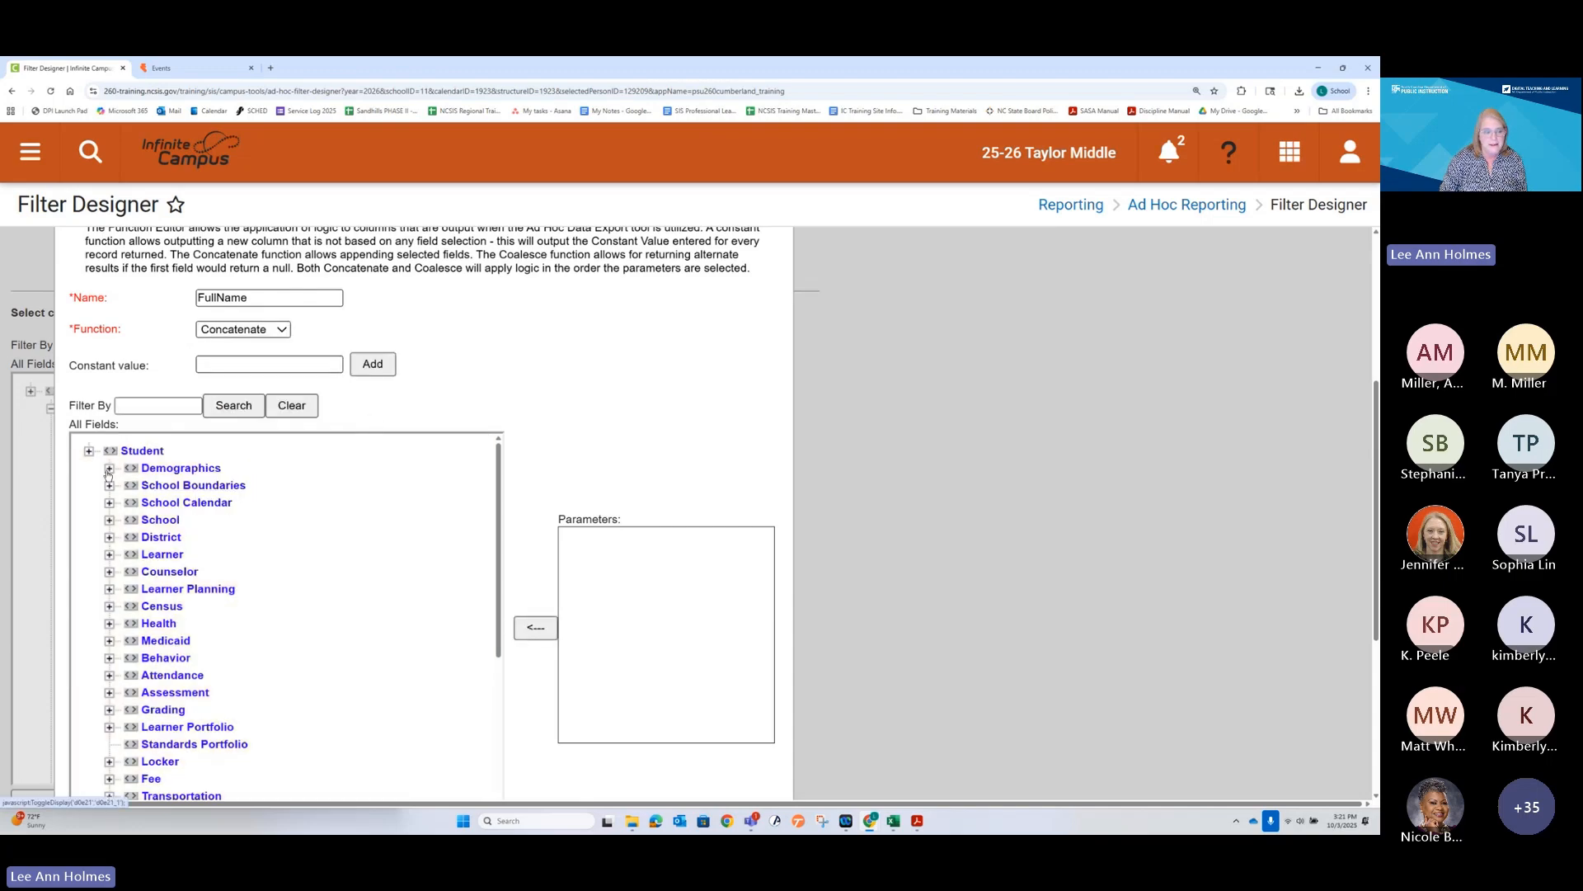
scroll(165, 560, down, 2)
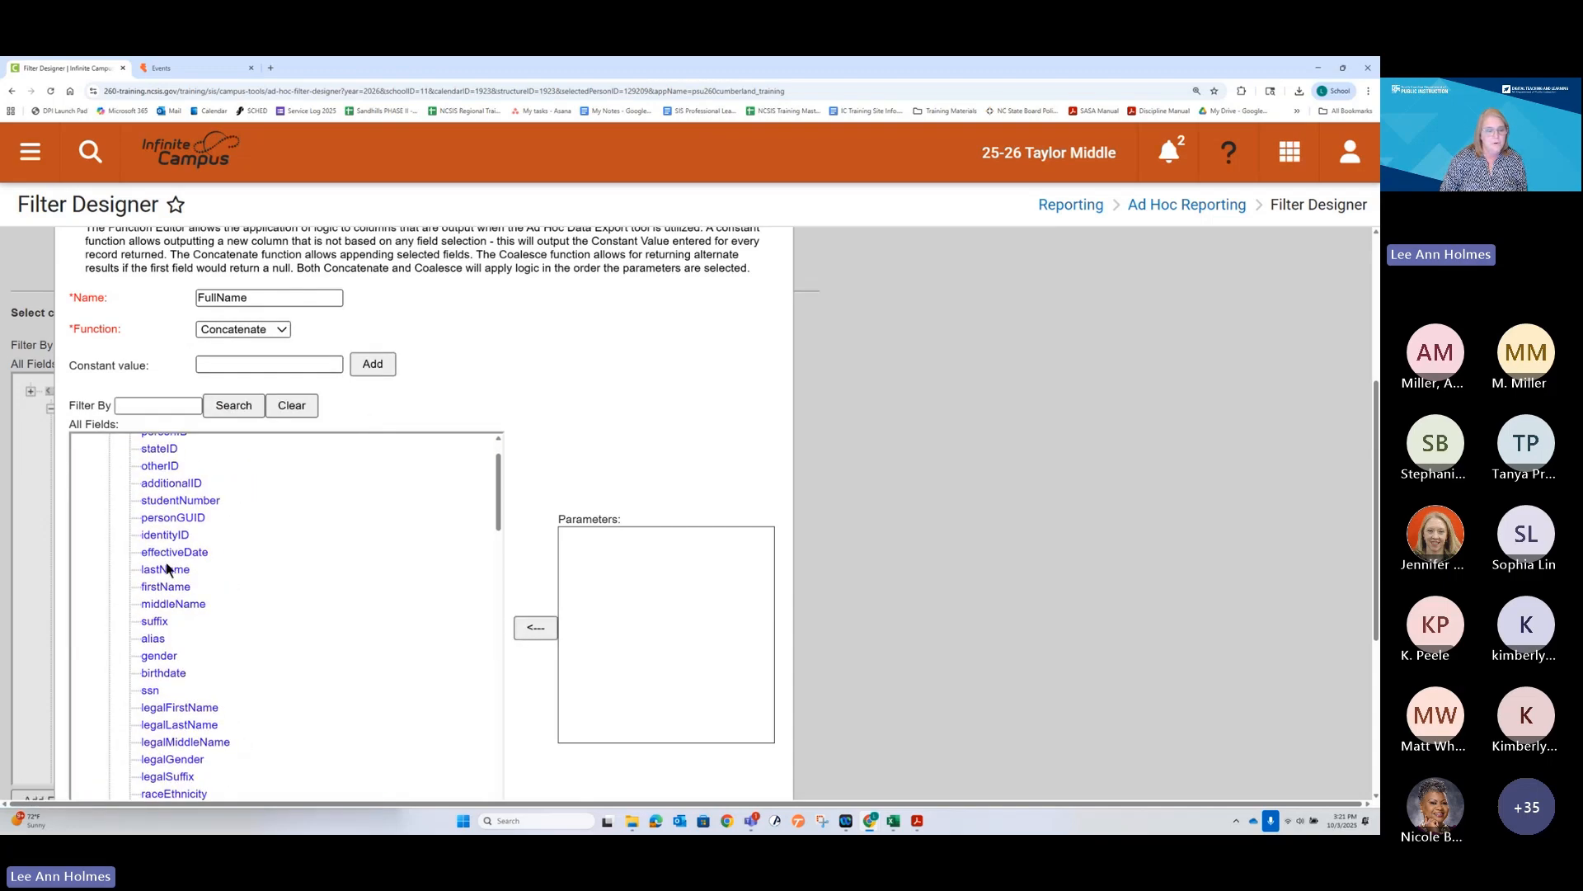
double_click(167, 569)
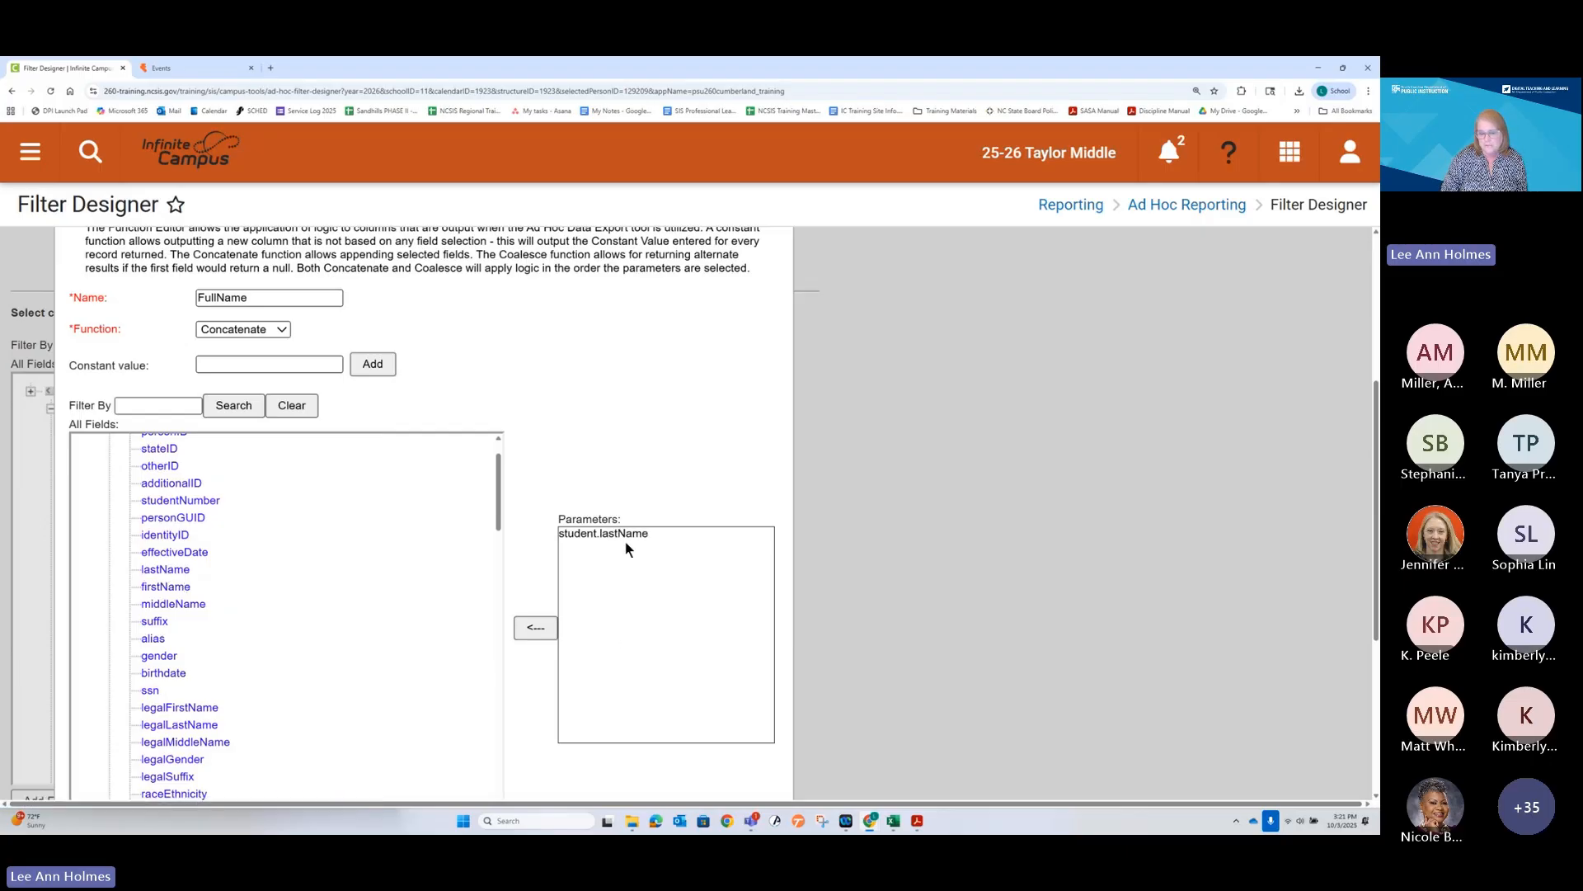
click(246, 360)
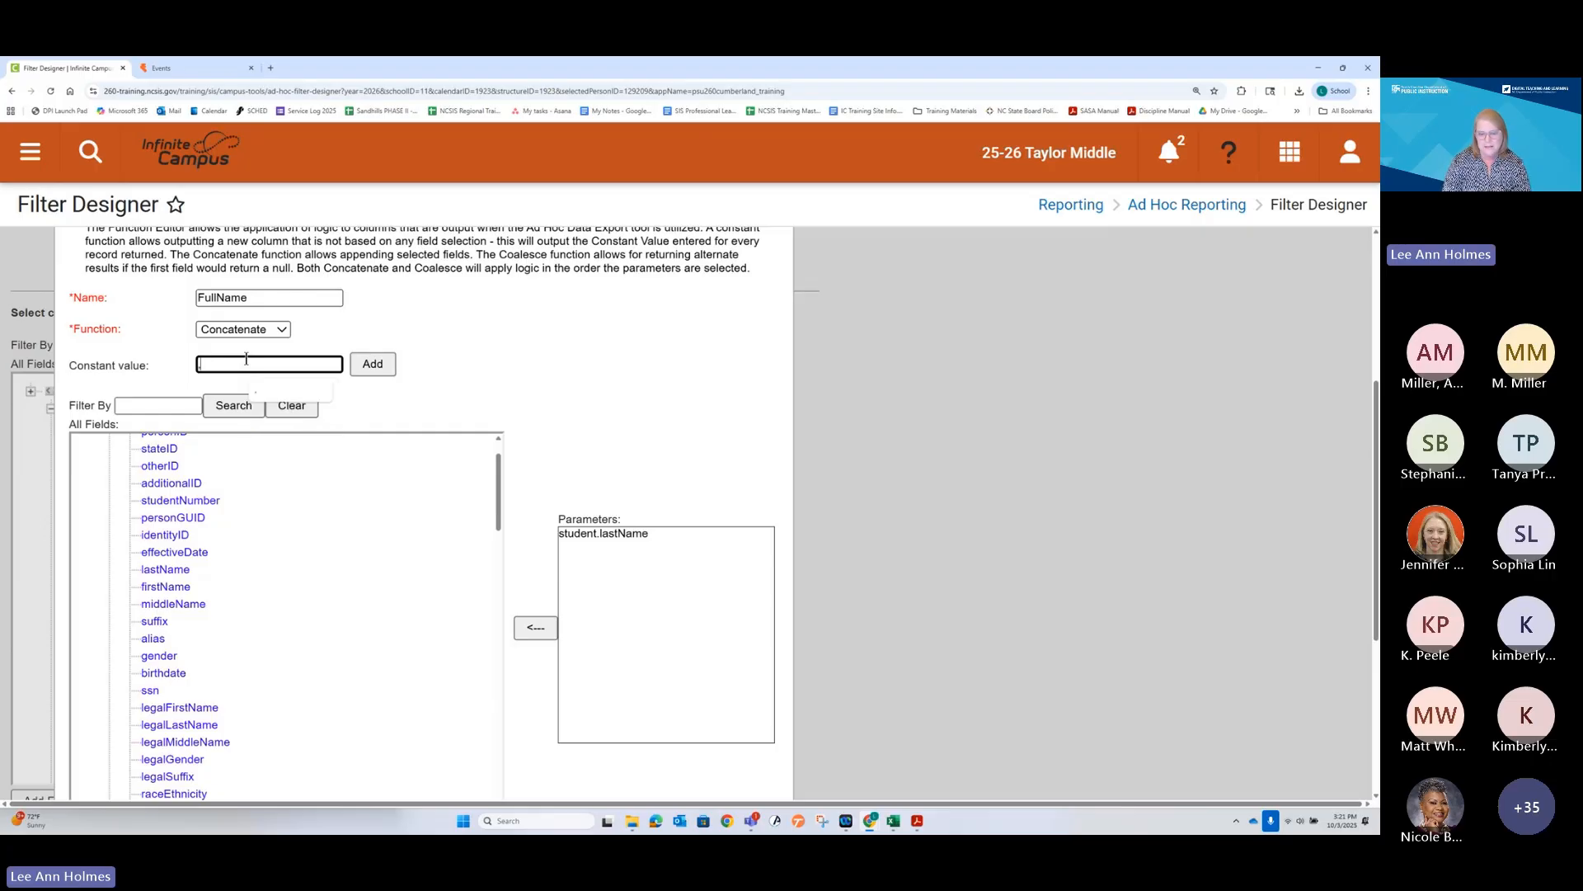
text(,)
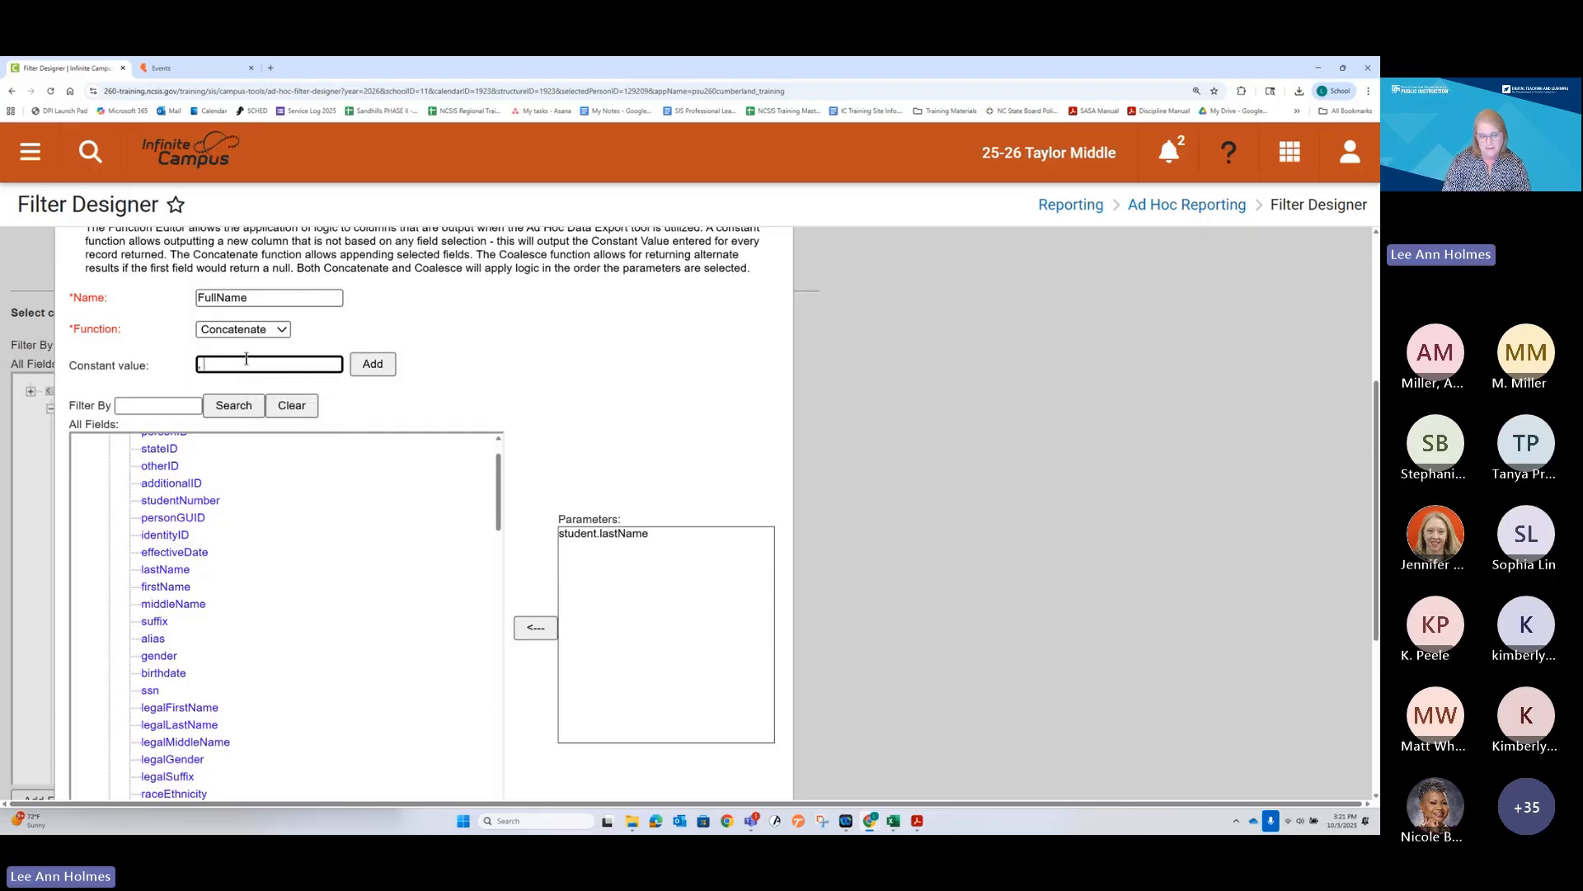
click(381, 365)
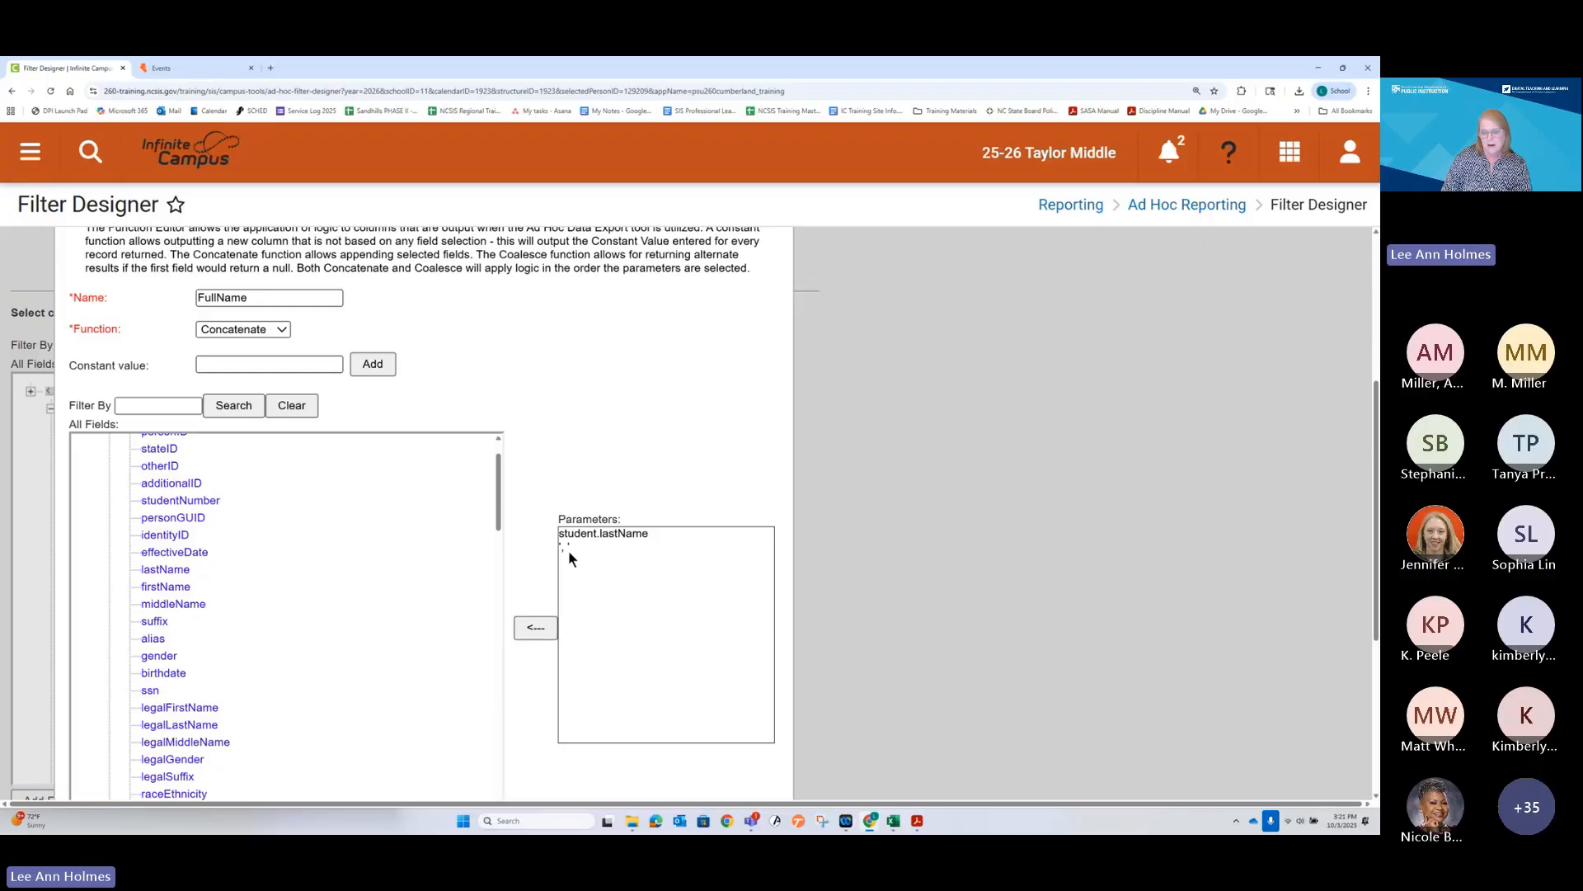
Add the firstName field as the final parameter of the FullName function and save the function
click(166, 587)
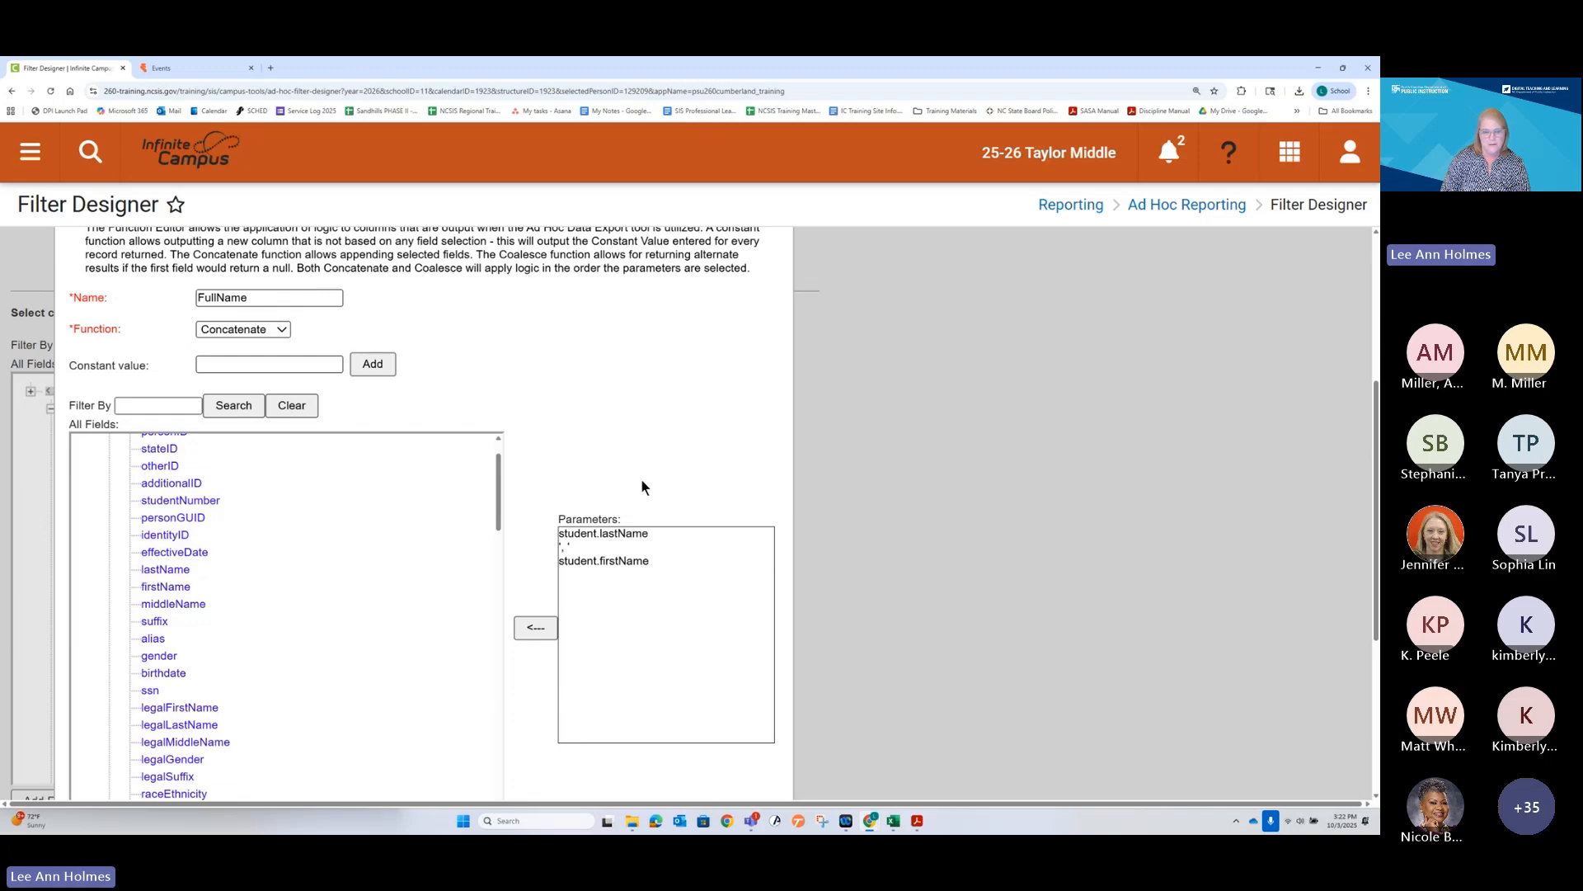
scroll(641, 464, down, 3)
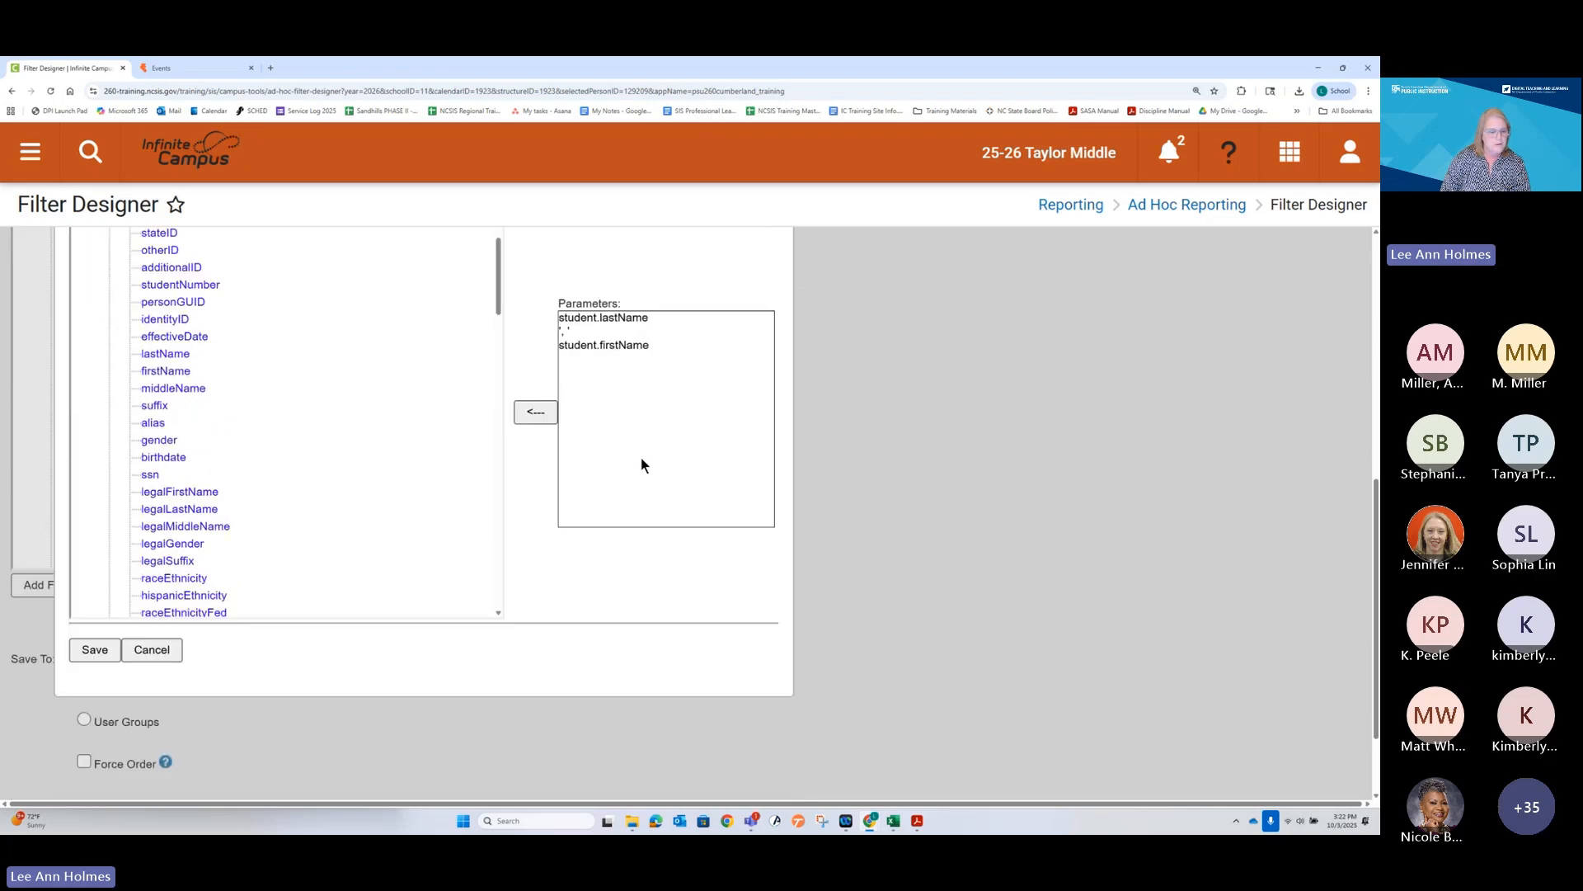
click(96, 650)
scroll(565, 623, up, 3)
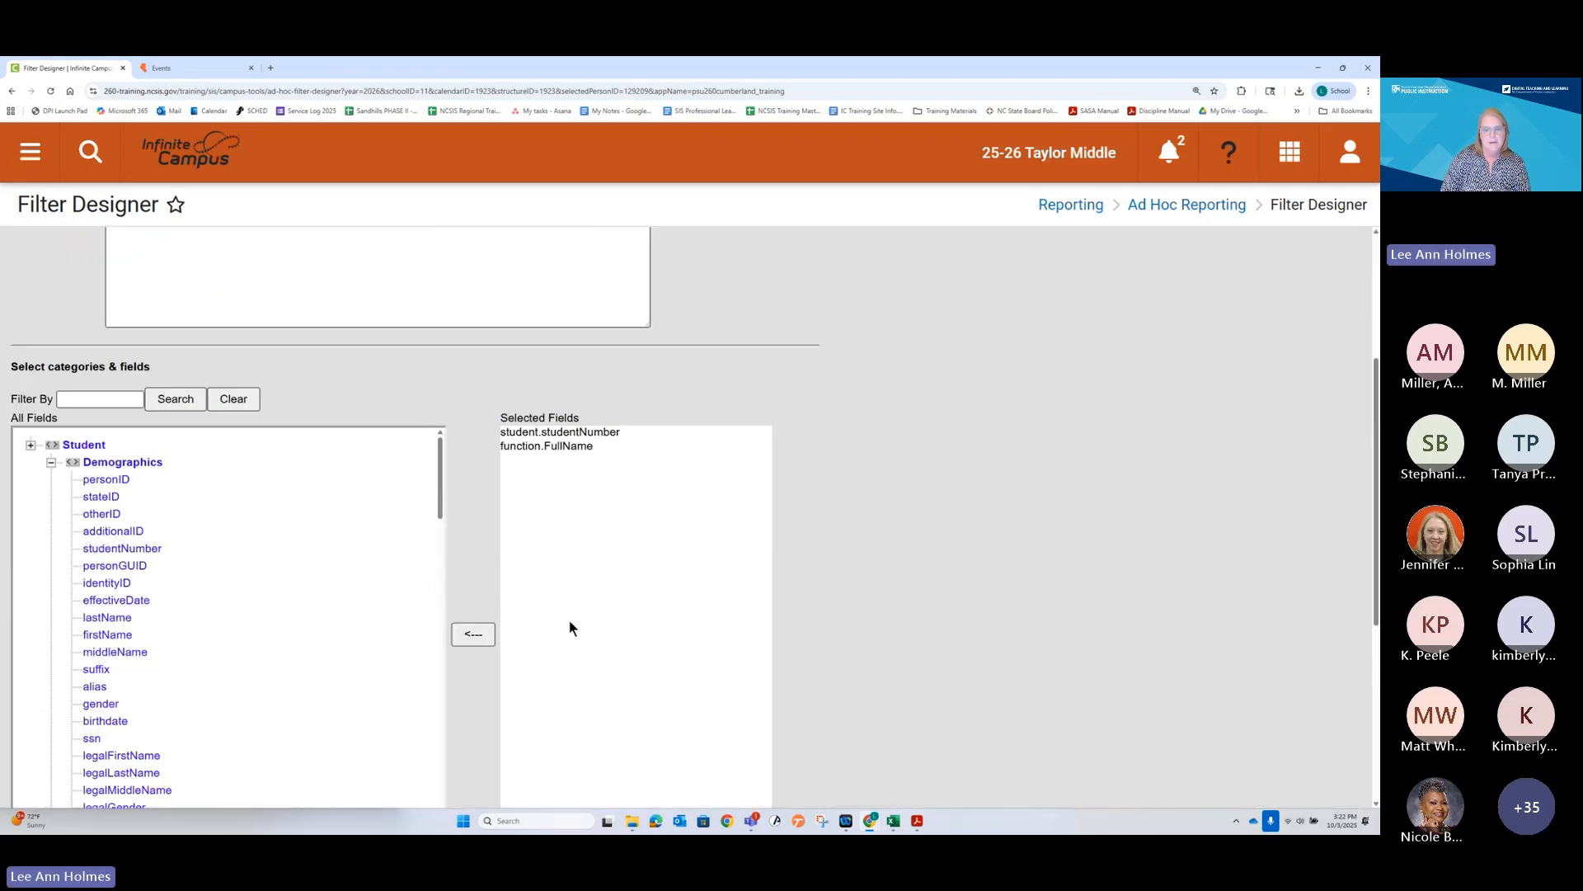
Save and test the query, view the results in a maximized window, and close the results
scroll(569, 625, down, 2)
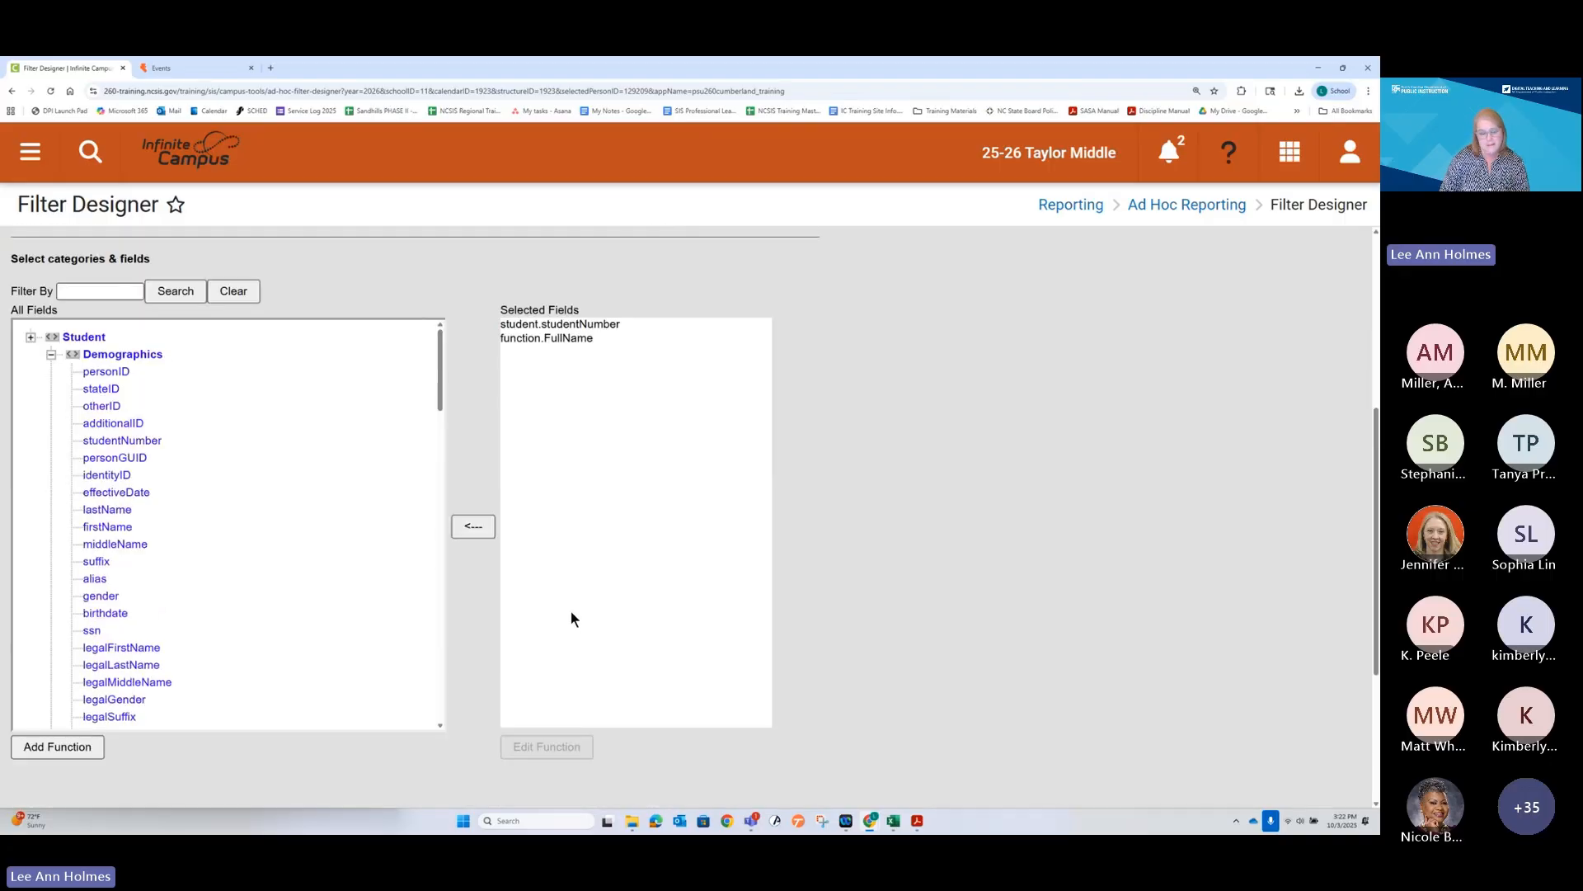
scroll(571, 615, down, 4)
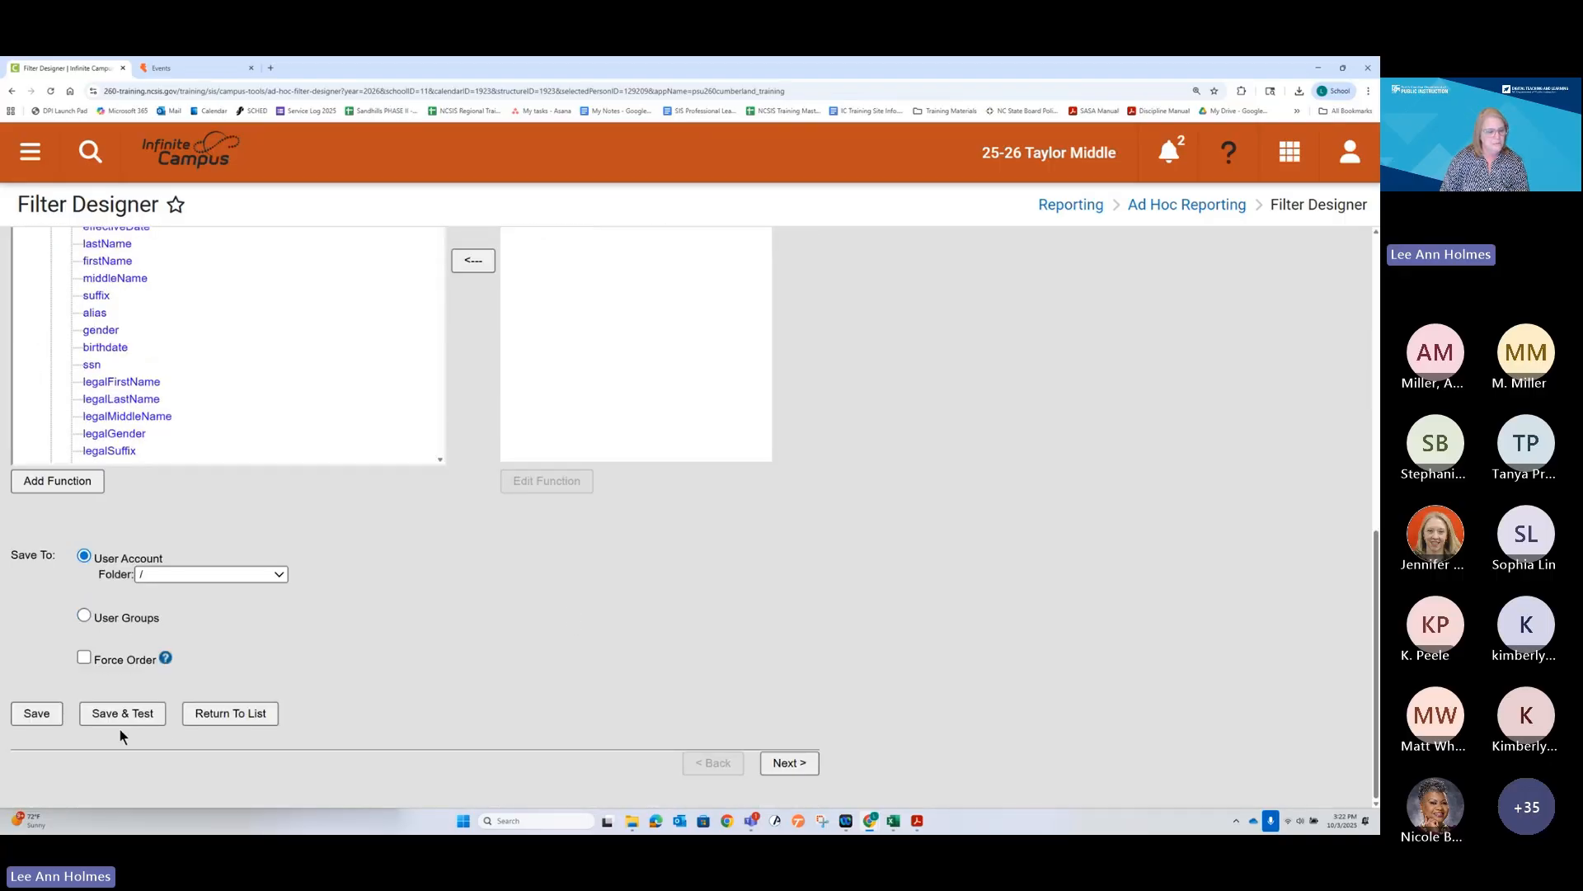
click(118, 717)
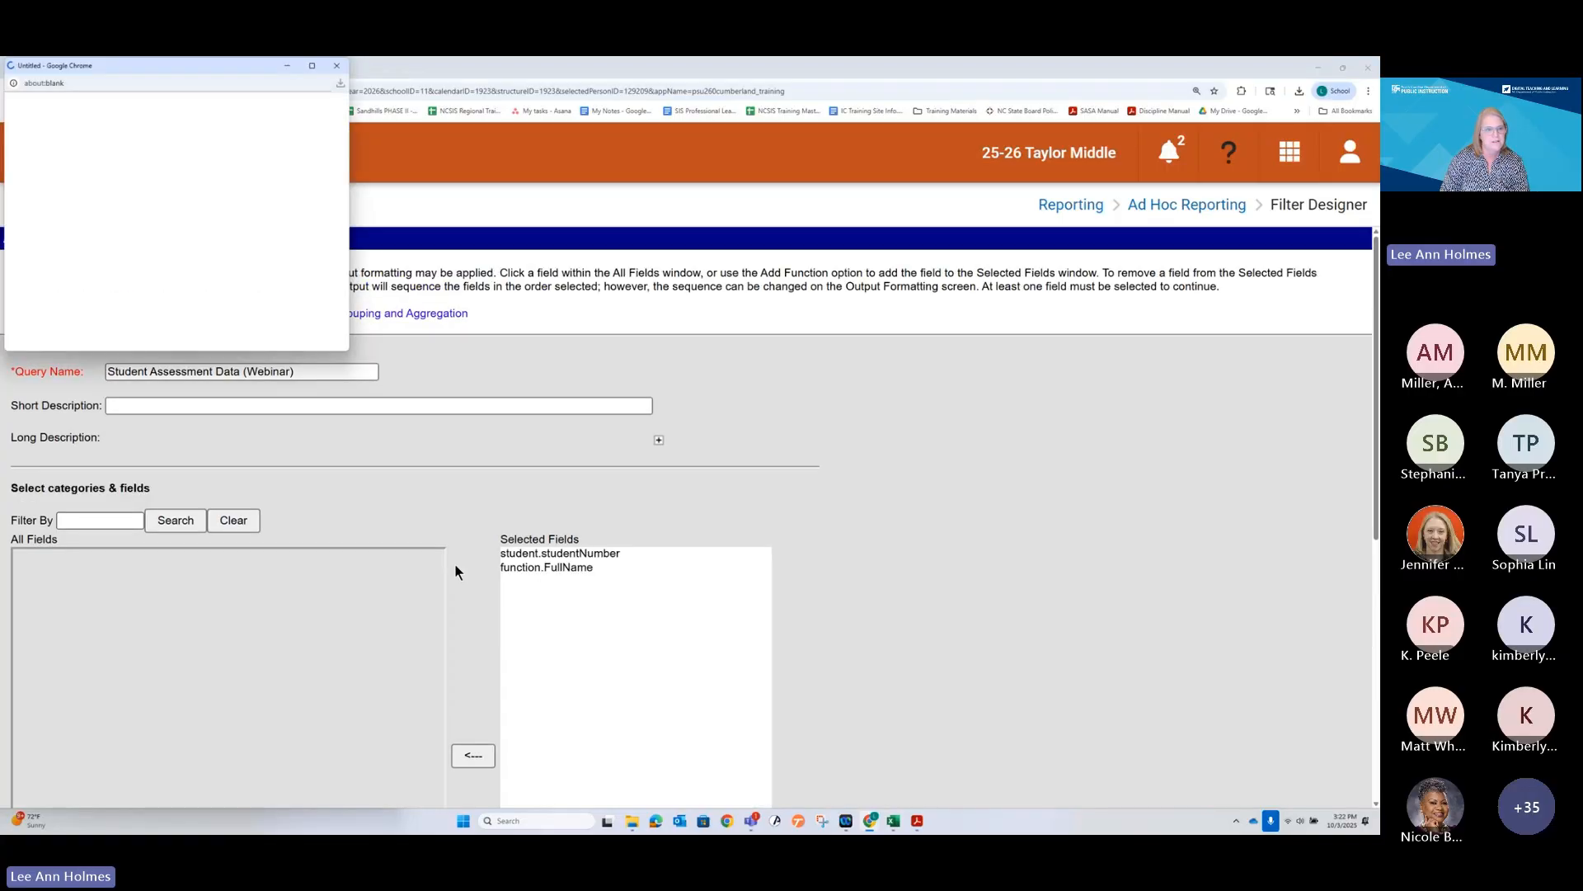
click(312, 65)
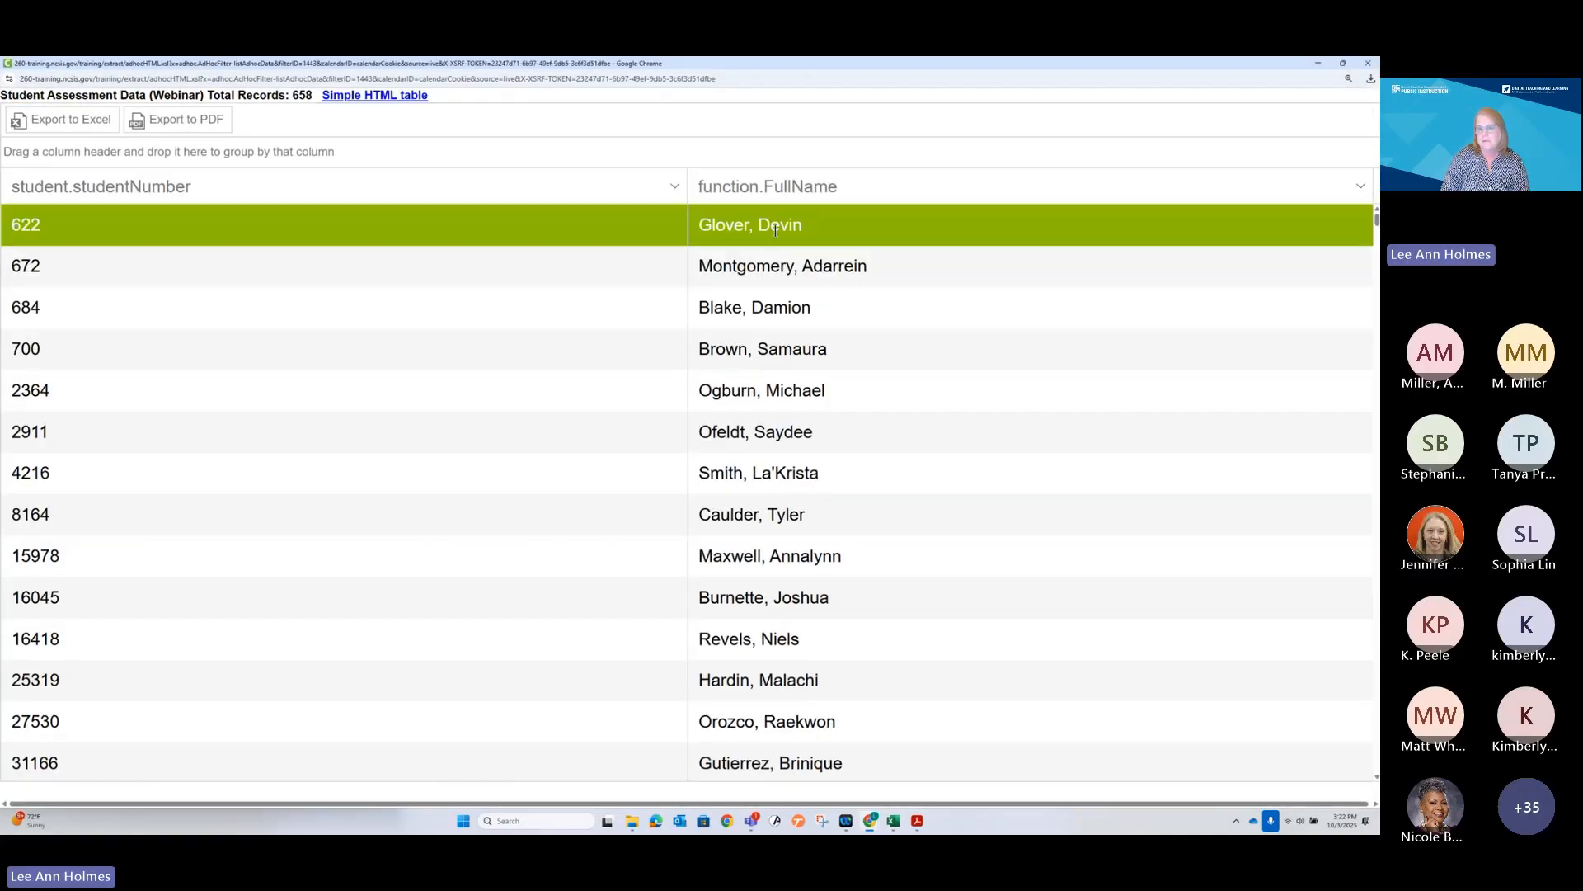
click(1368, 64)
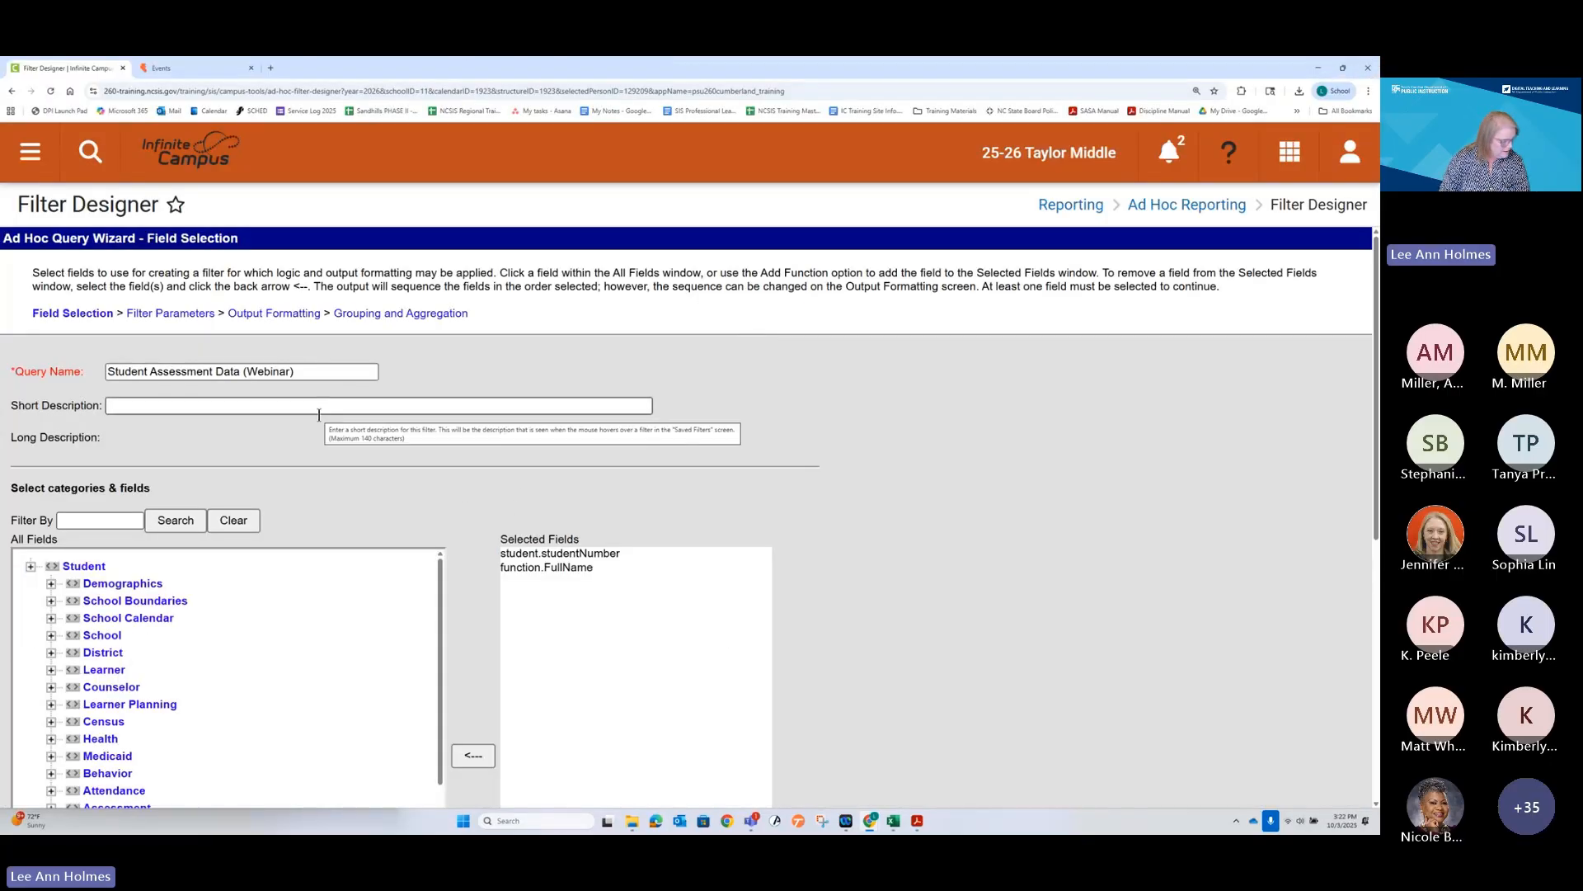
Add the lastName and firstName fields from the Demographics category to the query's selected fields
click(51, 586)
scroll(68, 610, down, 2)
click(93, 632)
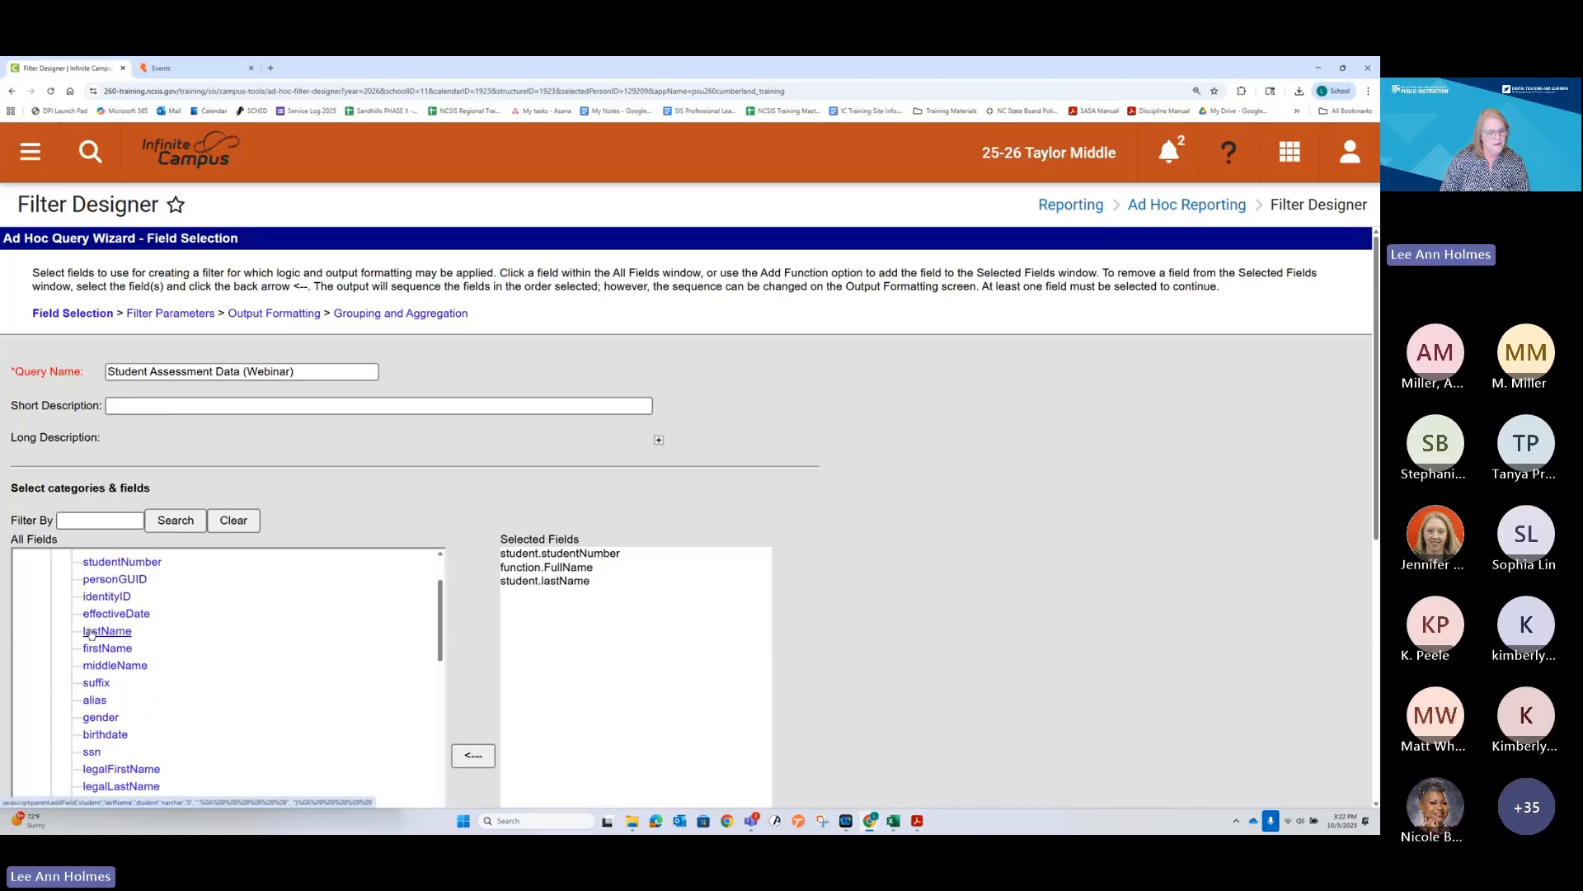
click(106, 649)
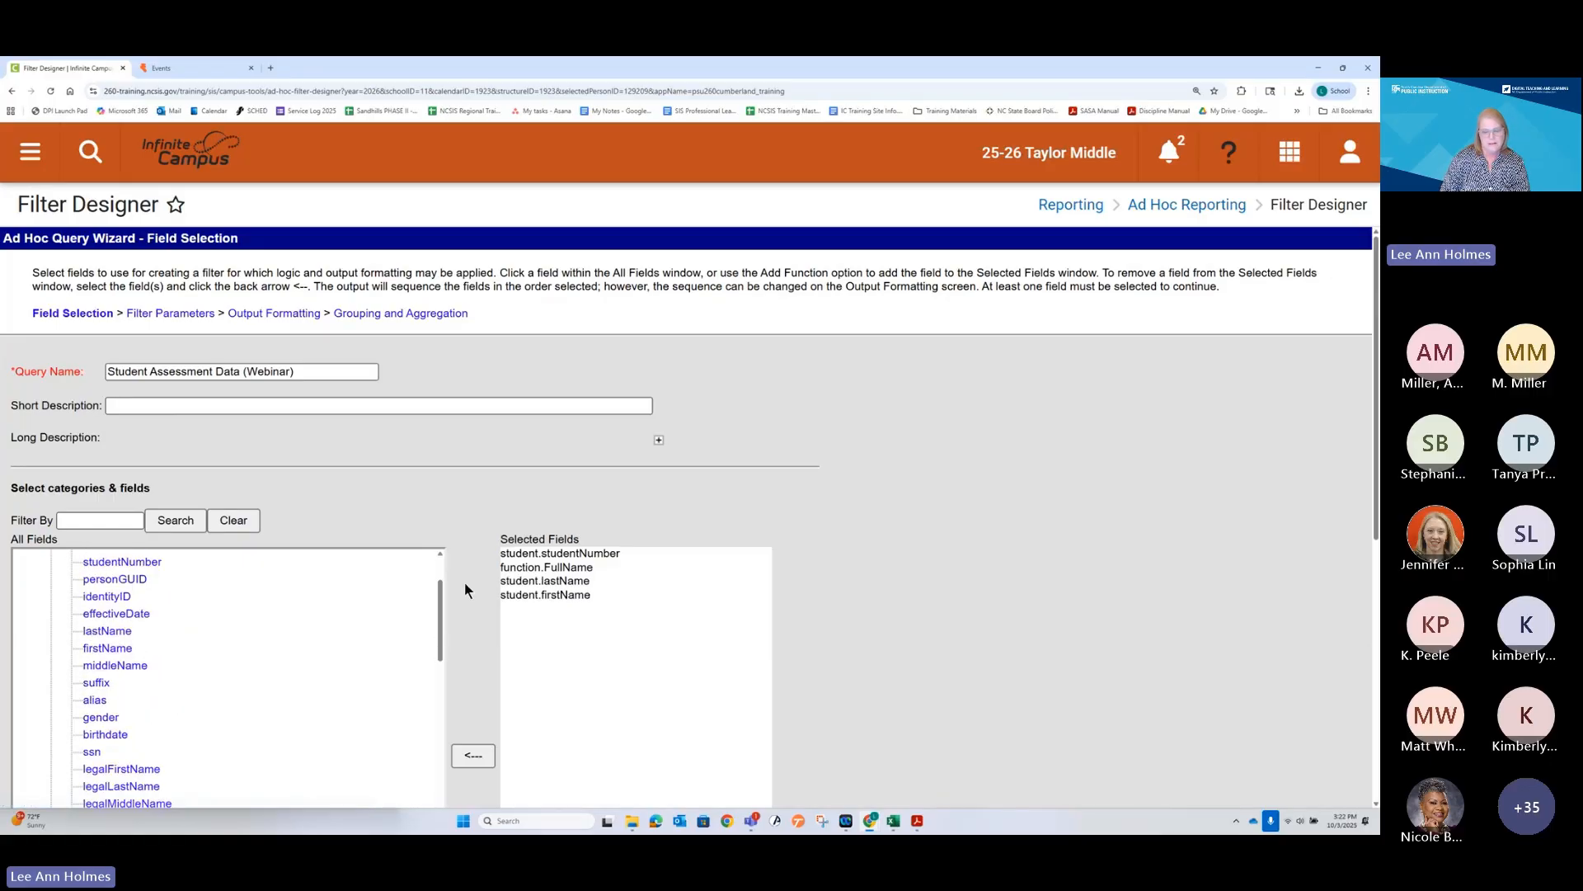
Add the gender and grade fields from the Demographics category to the selected fields
scroll(485, 551, down, 2)
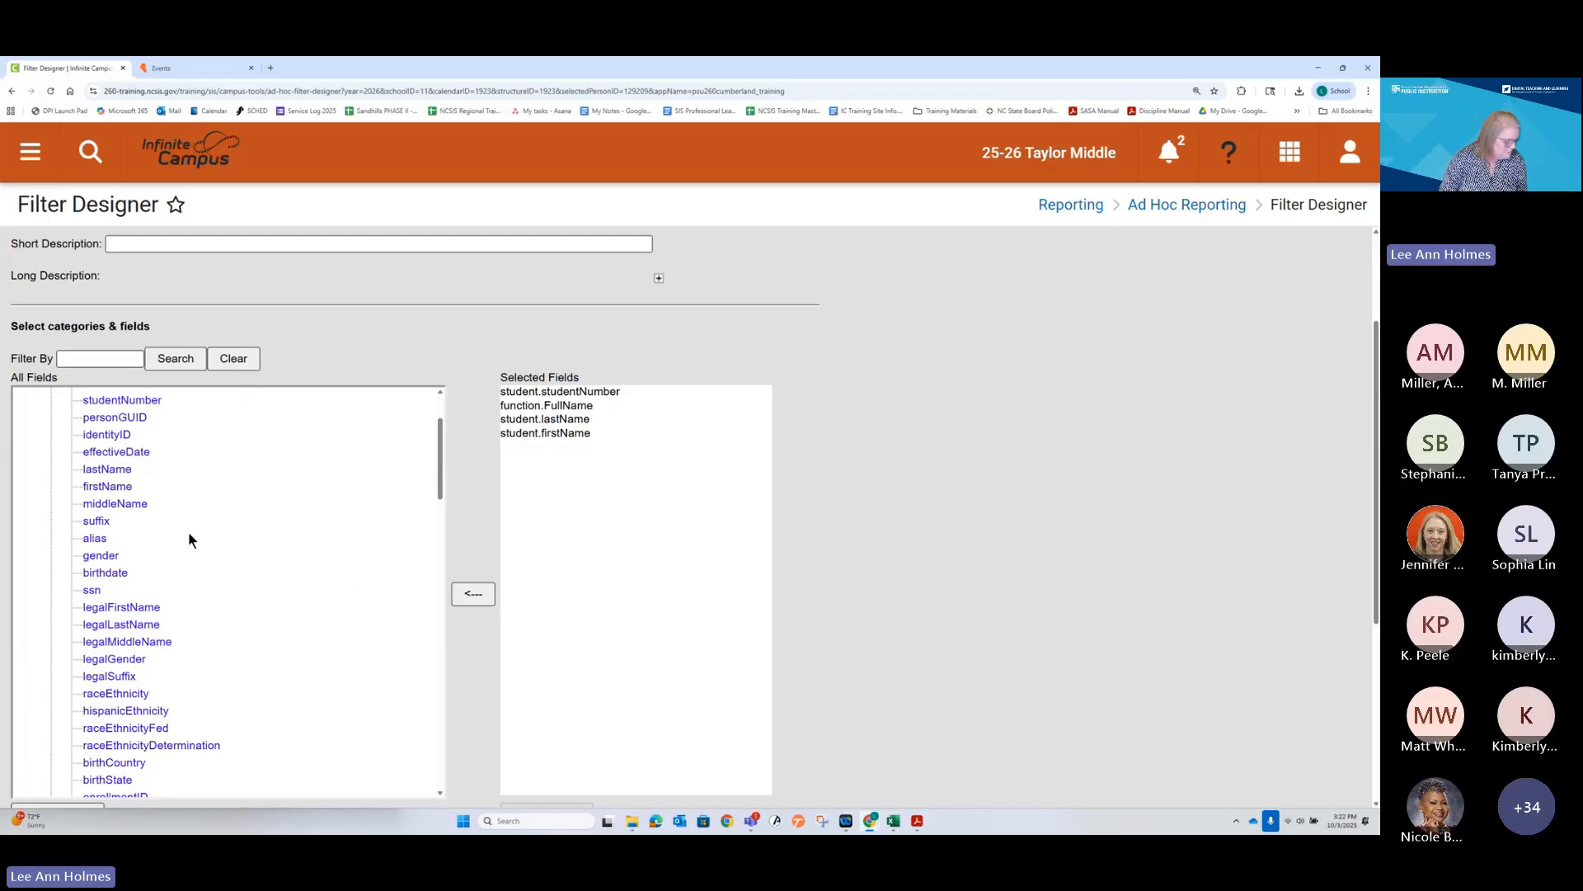
scroll(190, 540, up, 1)
scroll(191, 540, down, 1)
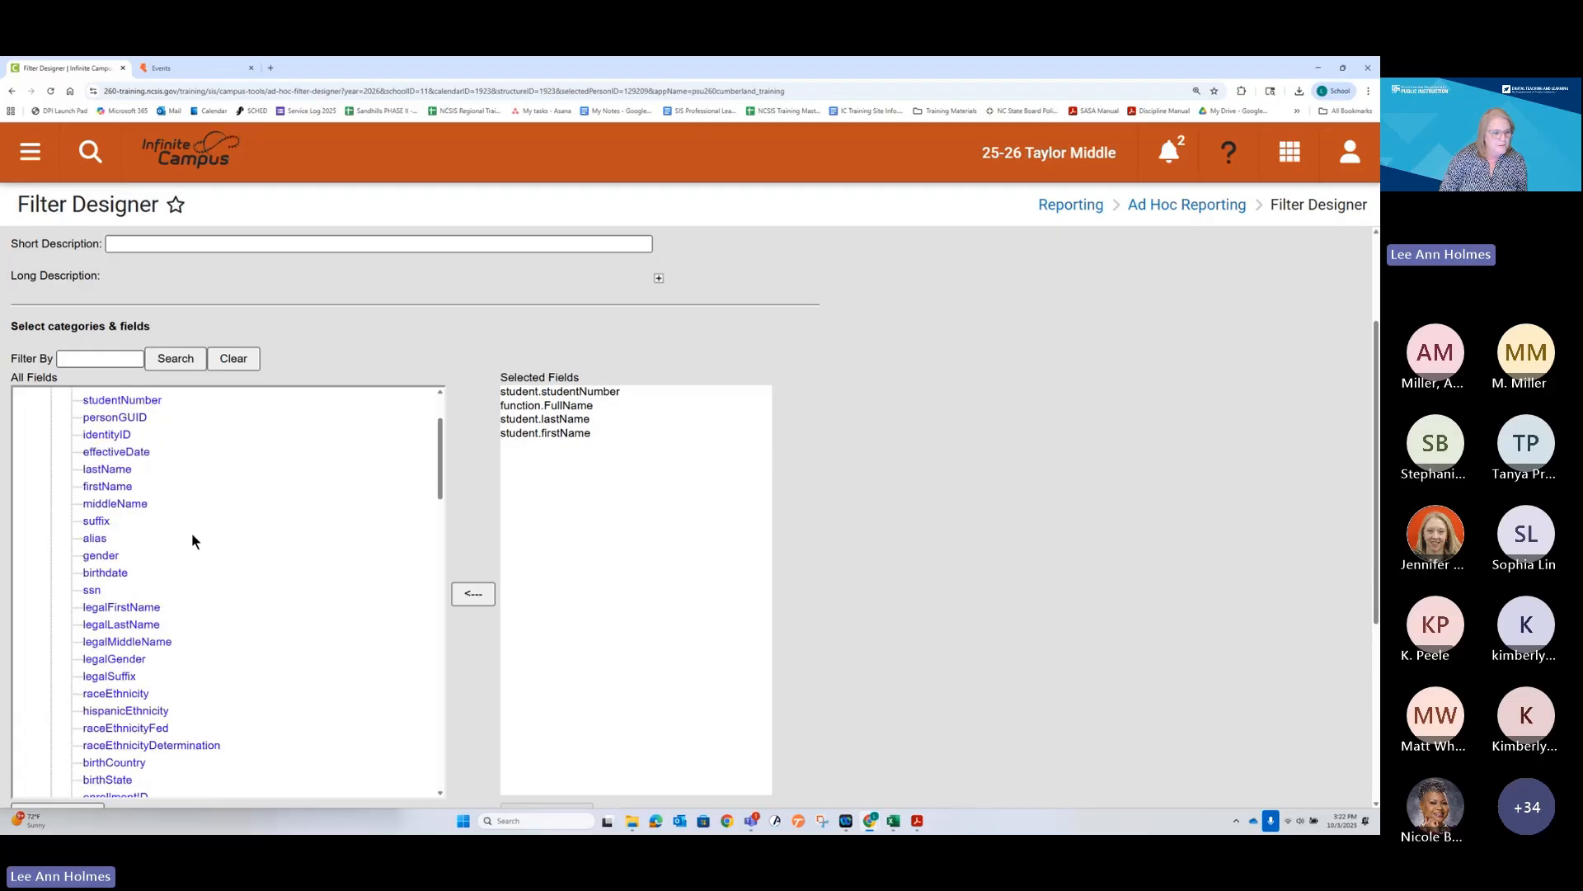
click(114, 561)
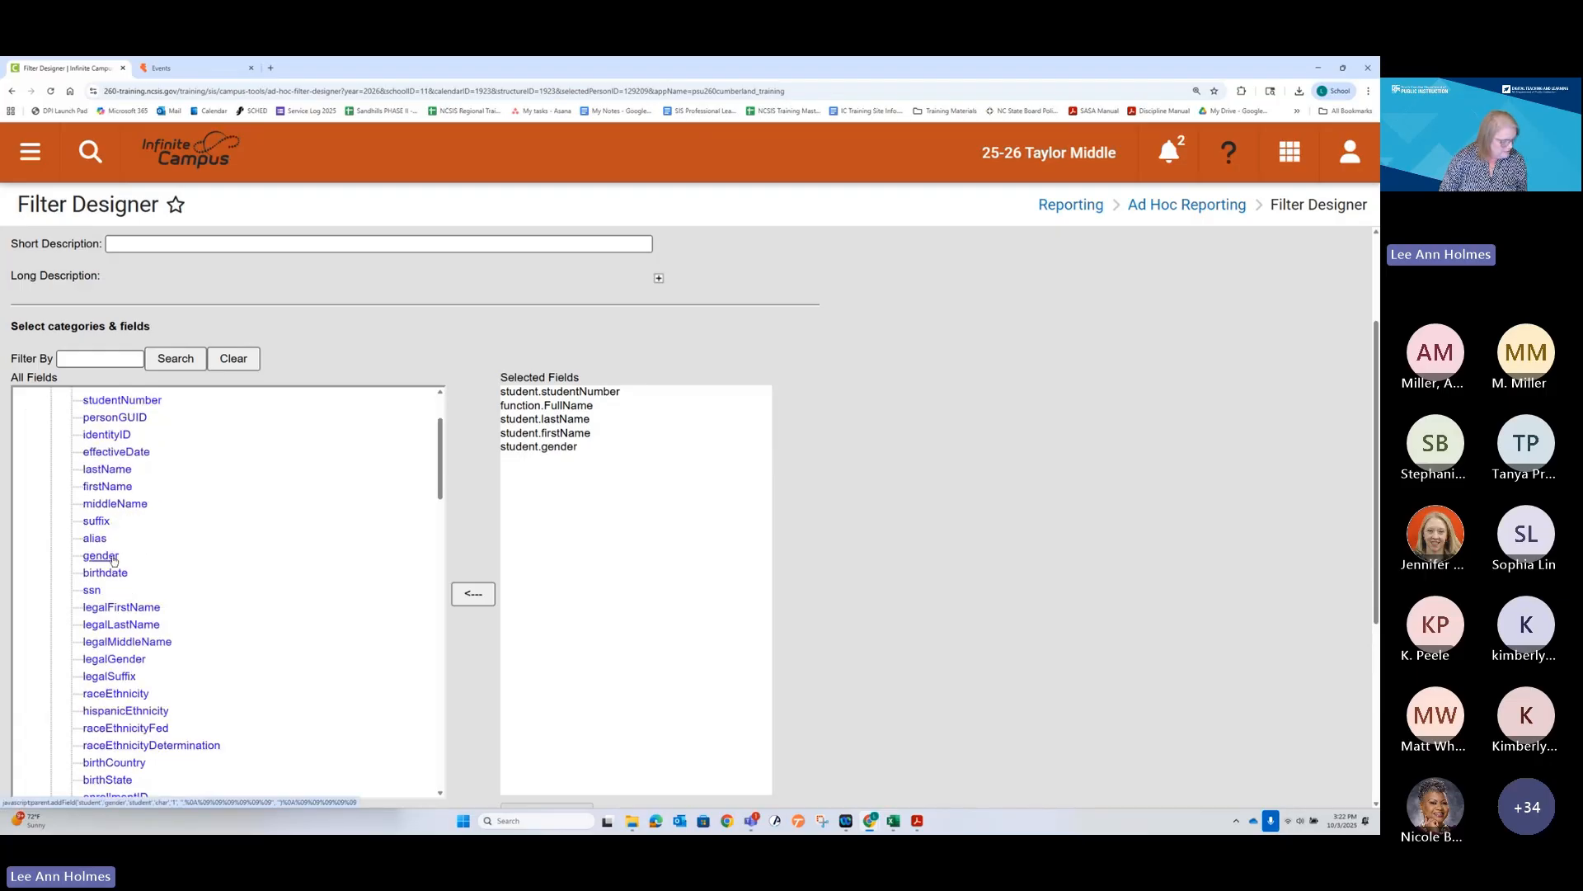
scroll(107, 584, down, 1)
scroll(107, 582, down, 5)
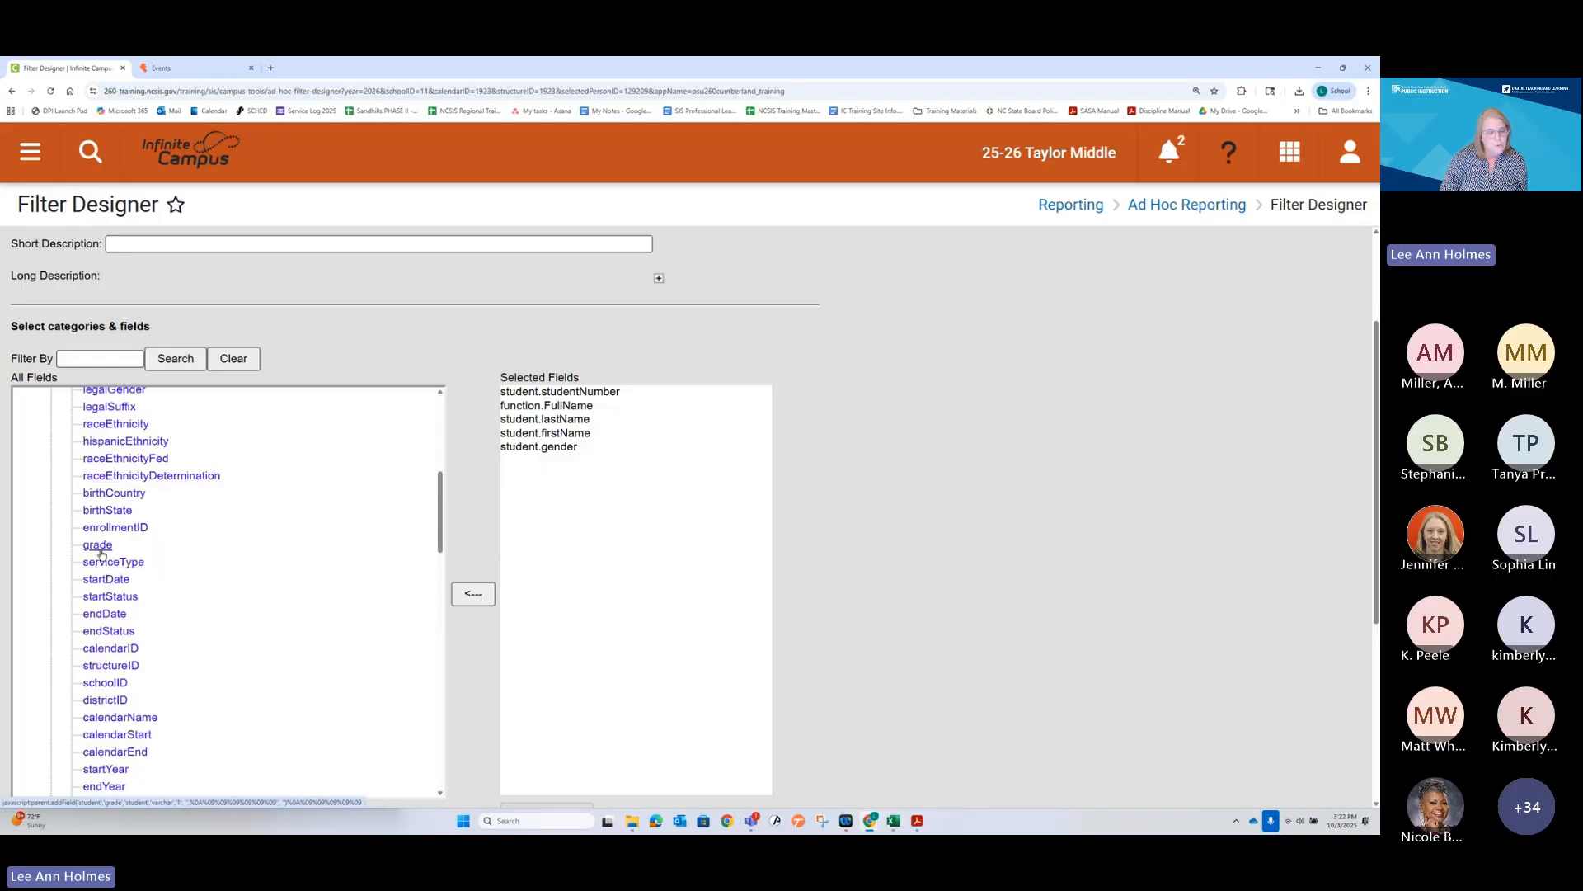
click(100, 548)
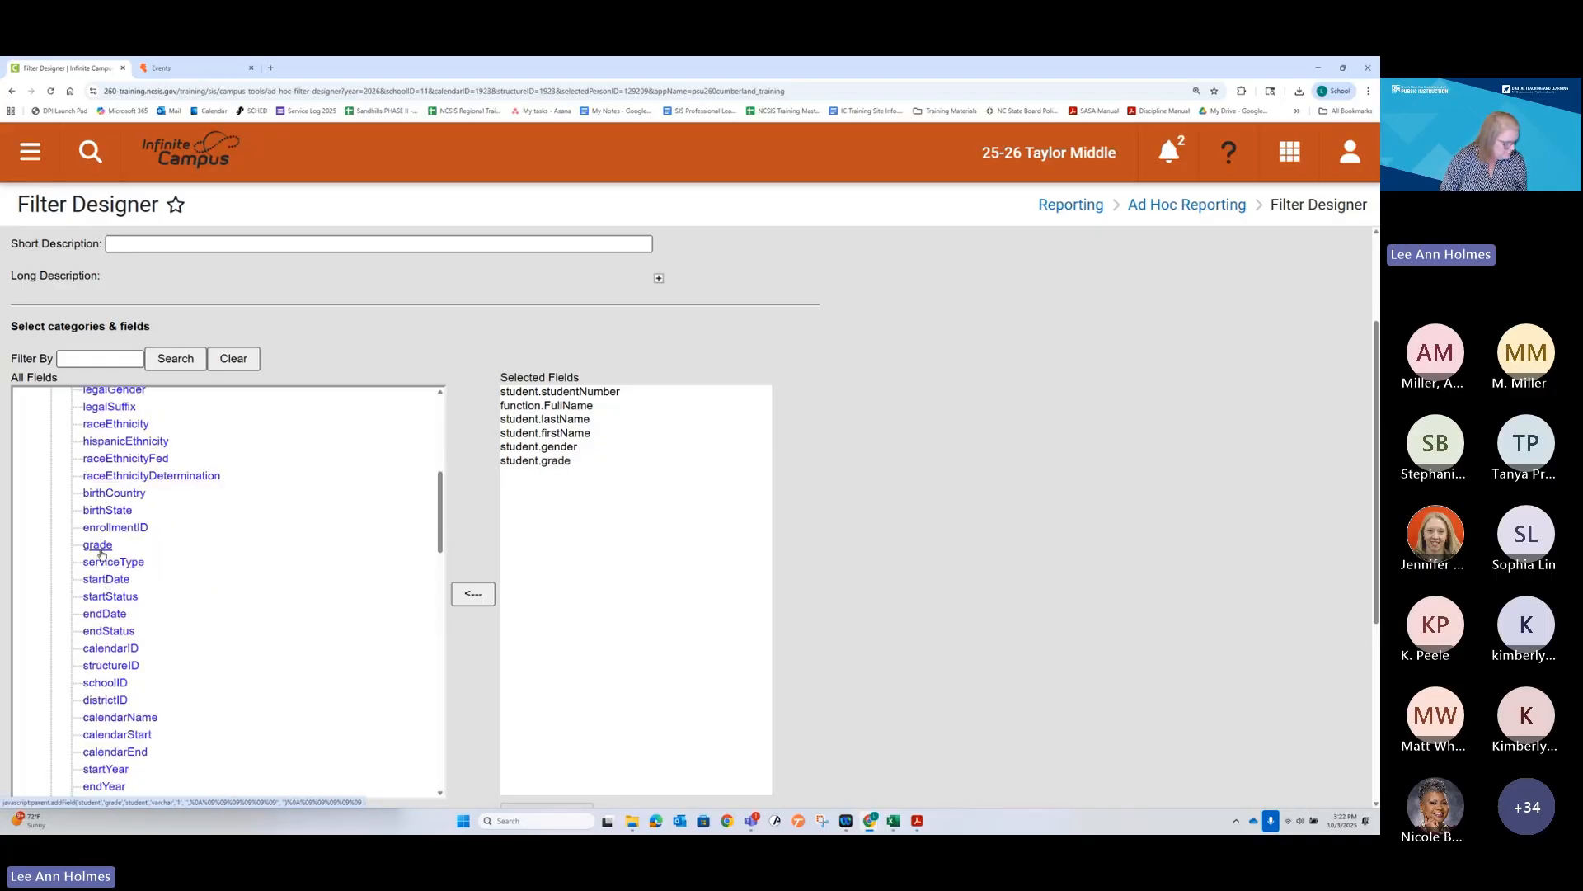
Add the raceEthnicity and activeToday fields from the Demographics category to the selected fields
scroll(101, 552, down, 7)
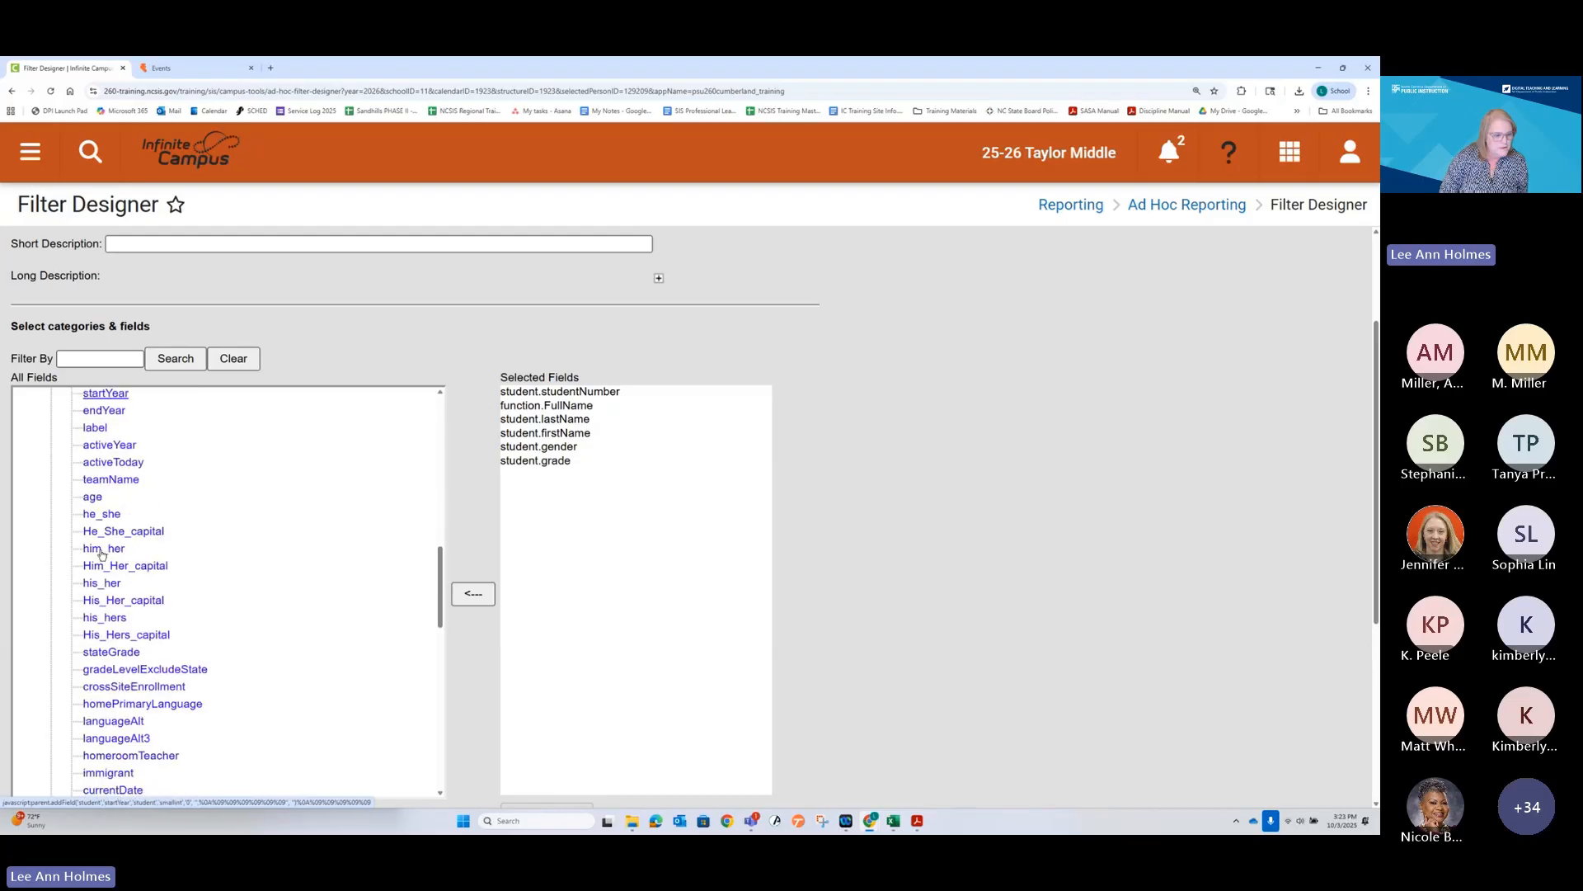
scroll(102, 554, down, 3)
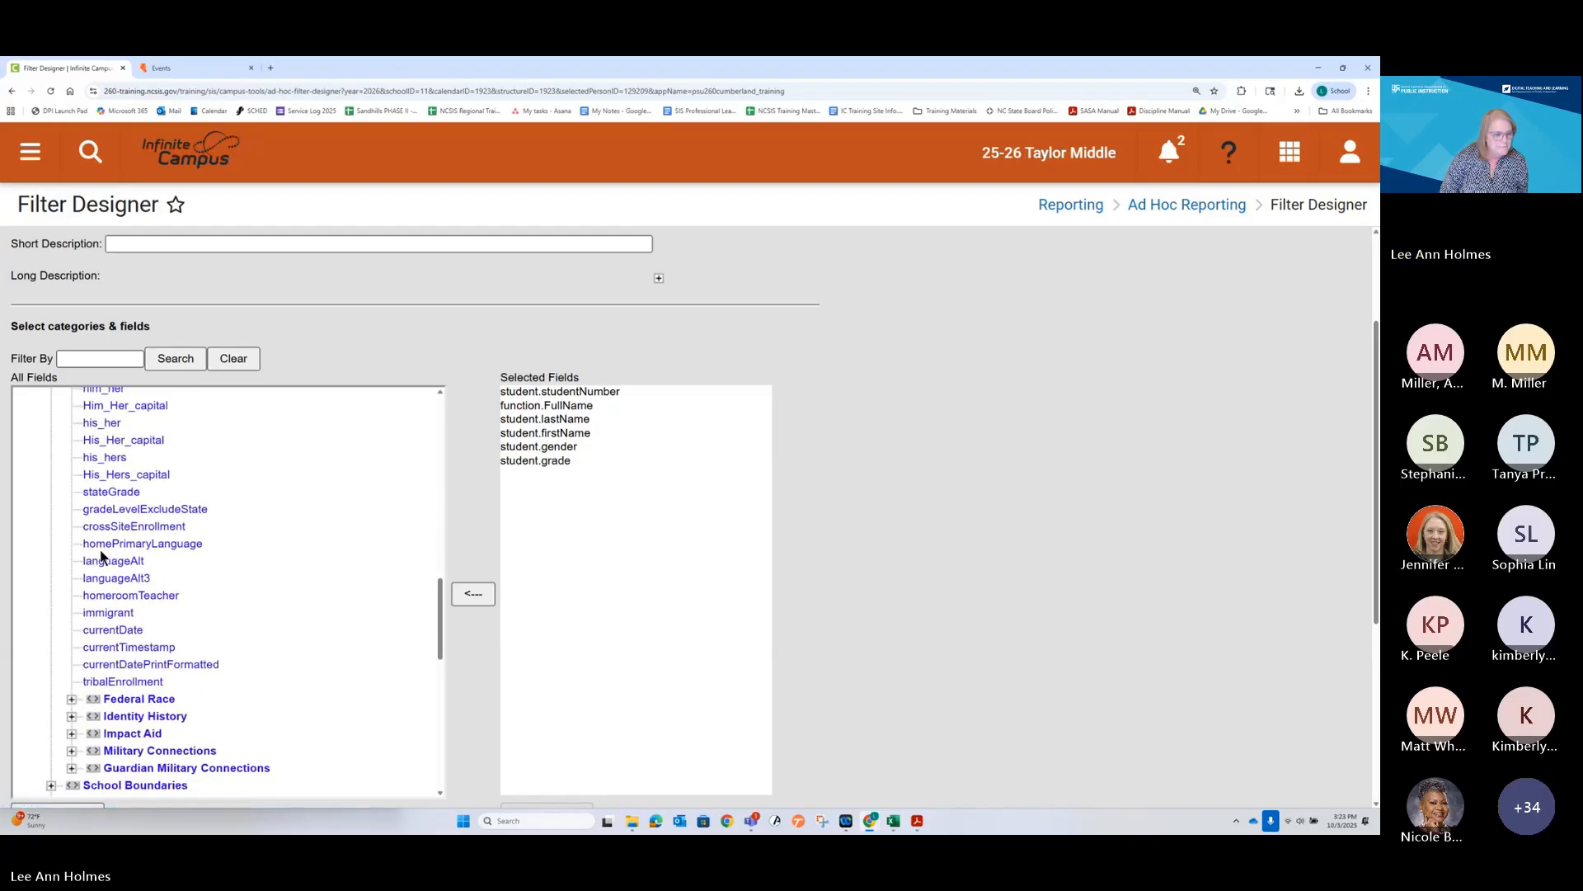
scroll(101, 555, up, 12)
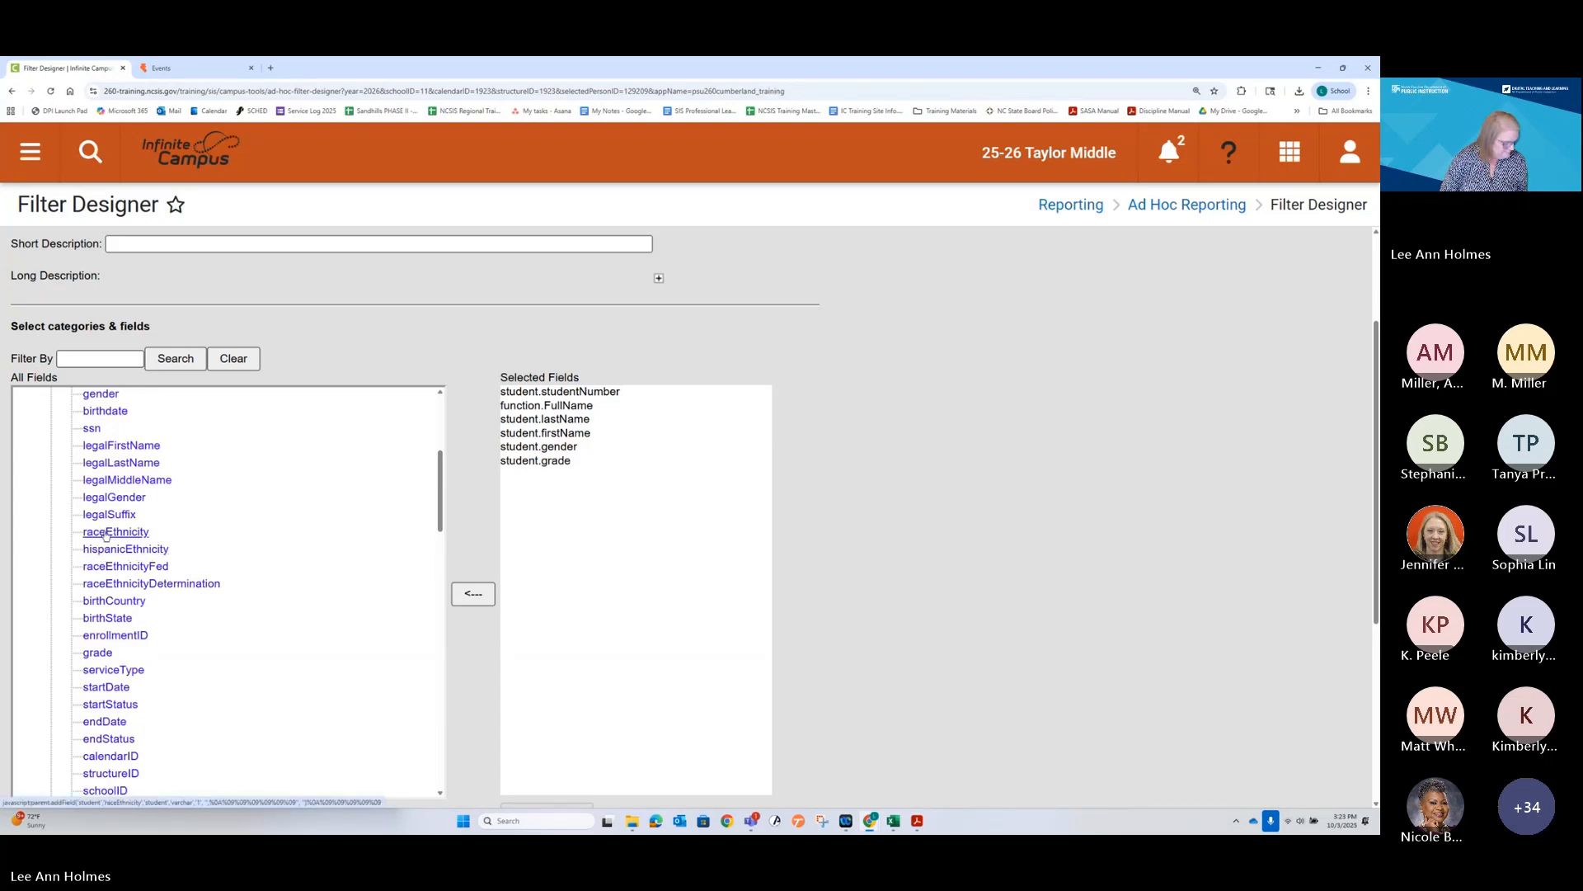
click(105, 533)
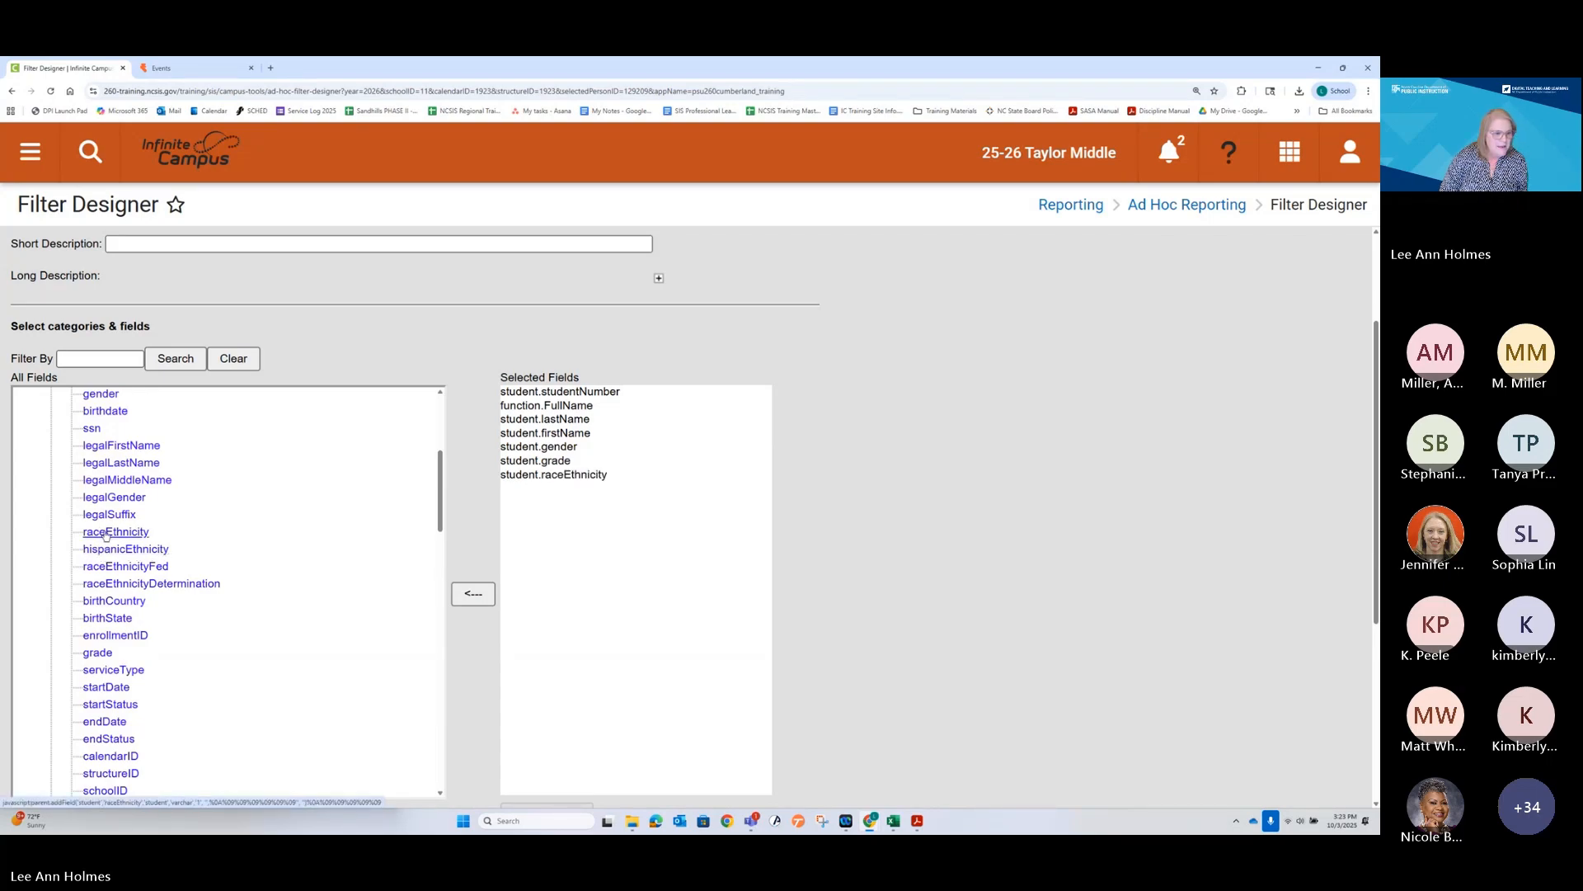
scroll(111, 553, down, 5)
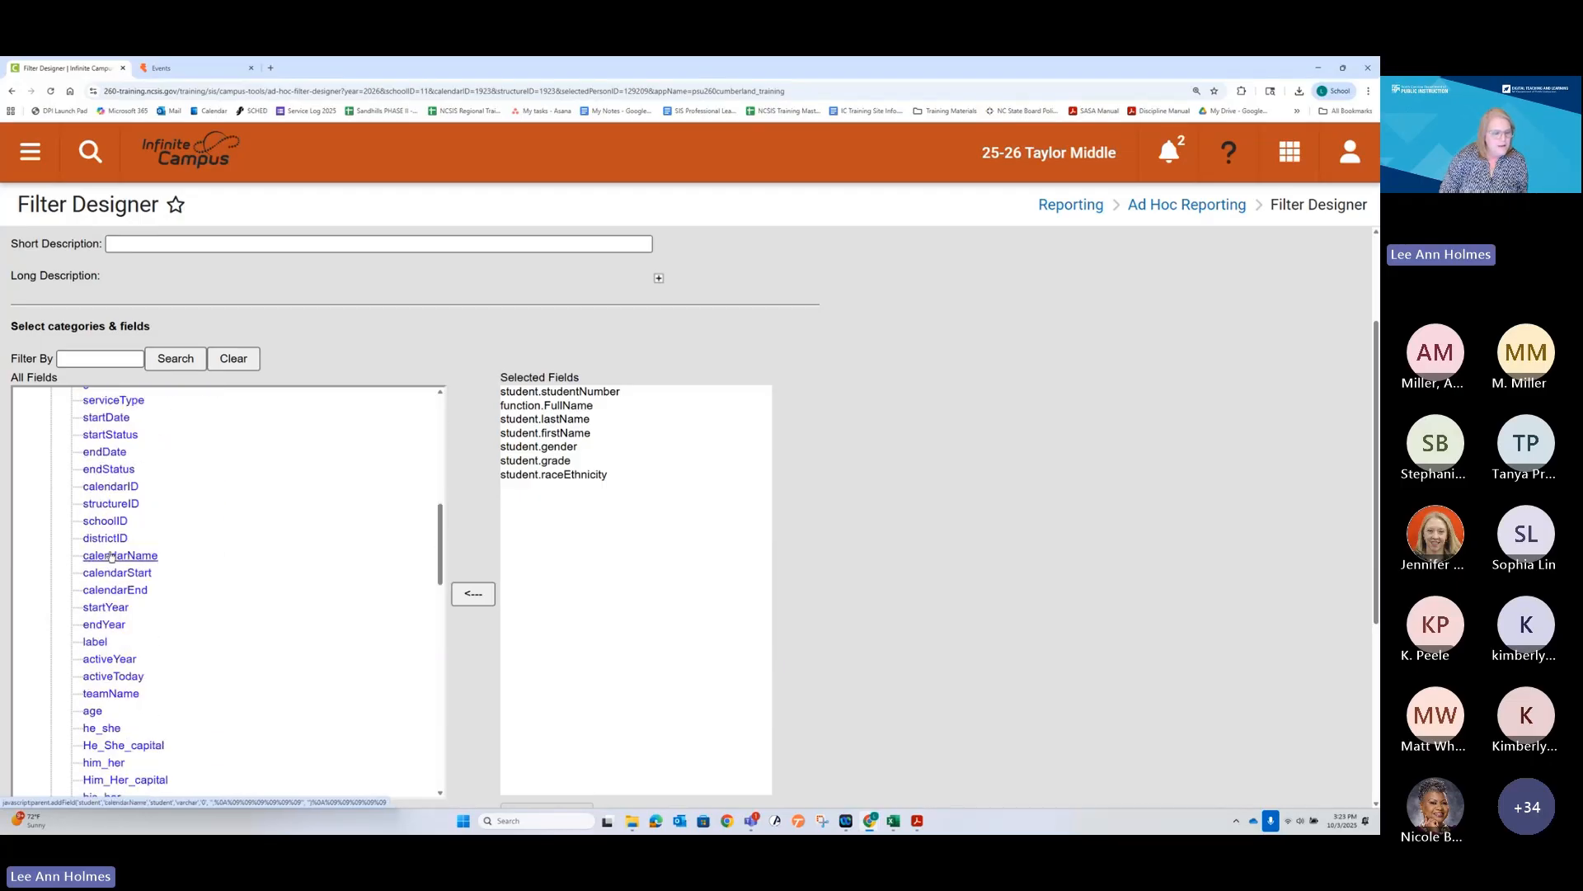
click(108, 677)
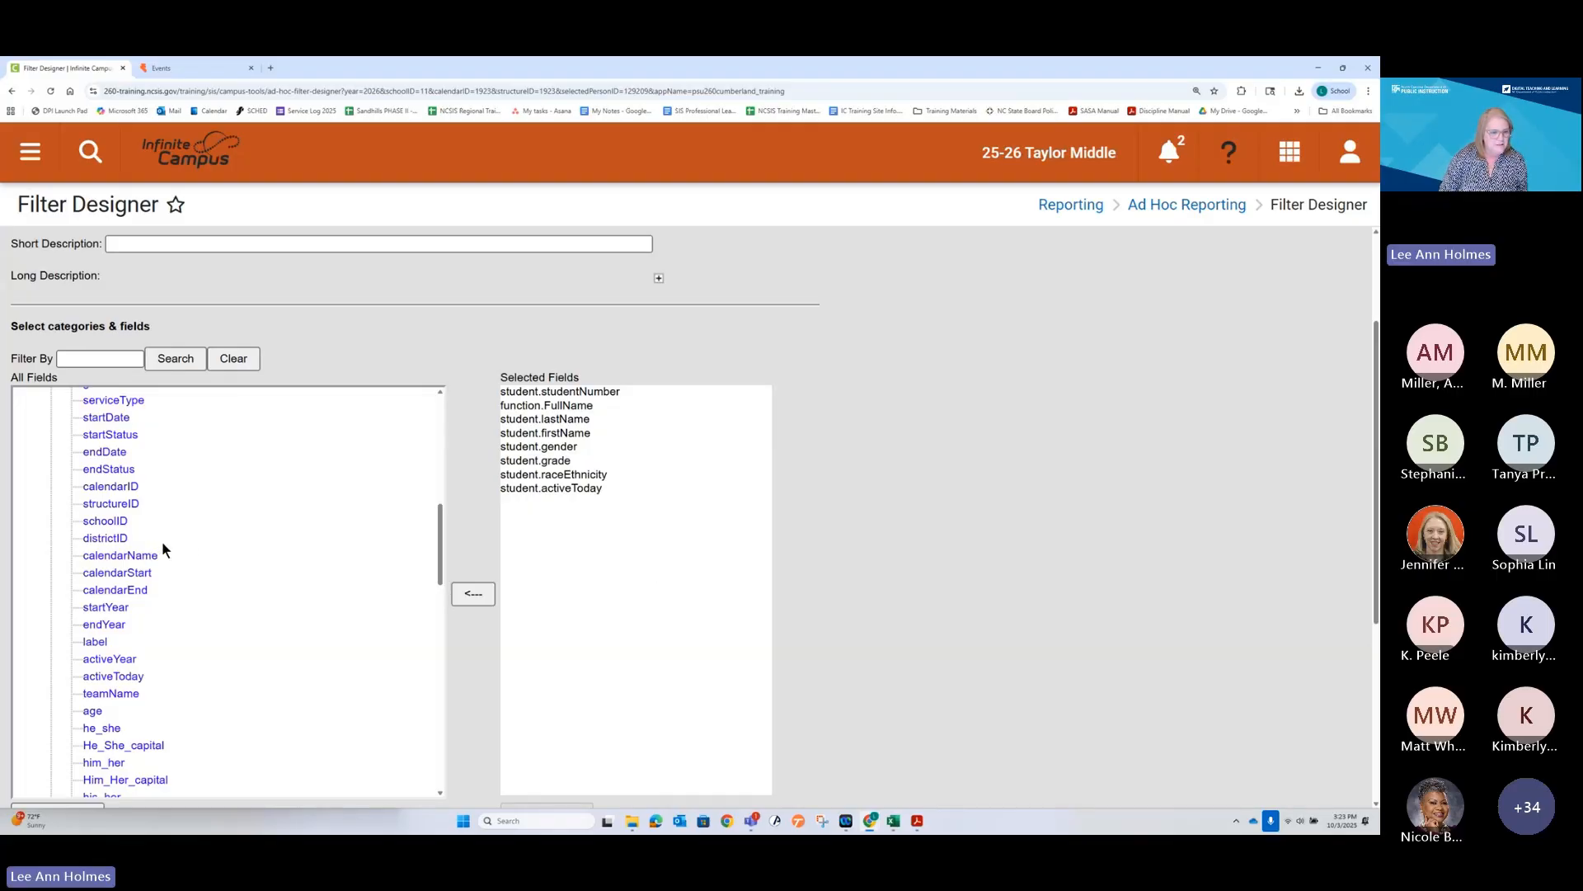
Collapse the Demographics category and filter the available fields by "absenteeismpercentage"
scroll(162, 541, up, 4)
scroll(299, 450, up, 3)
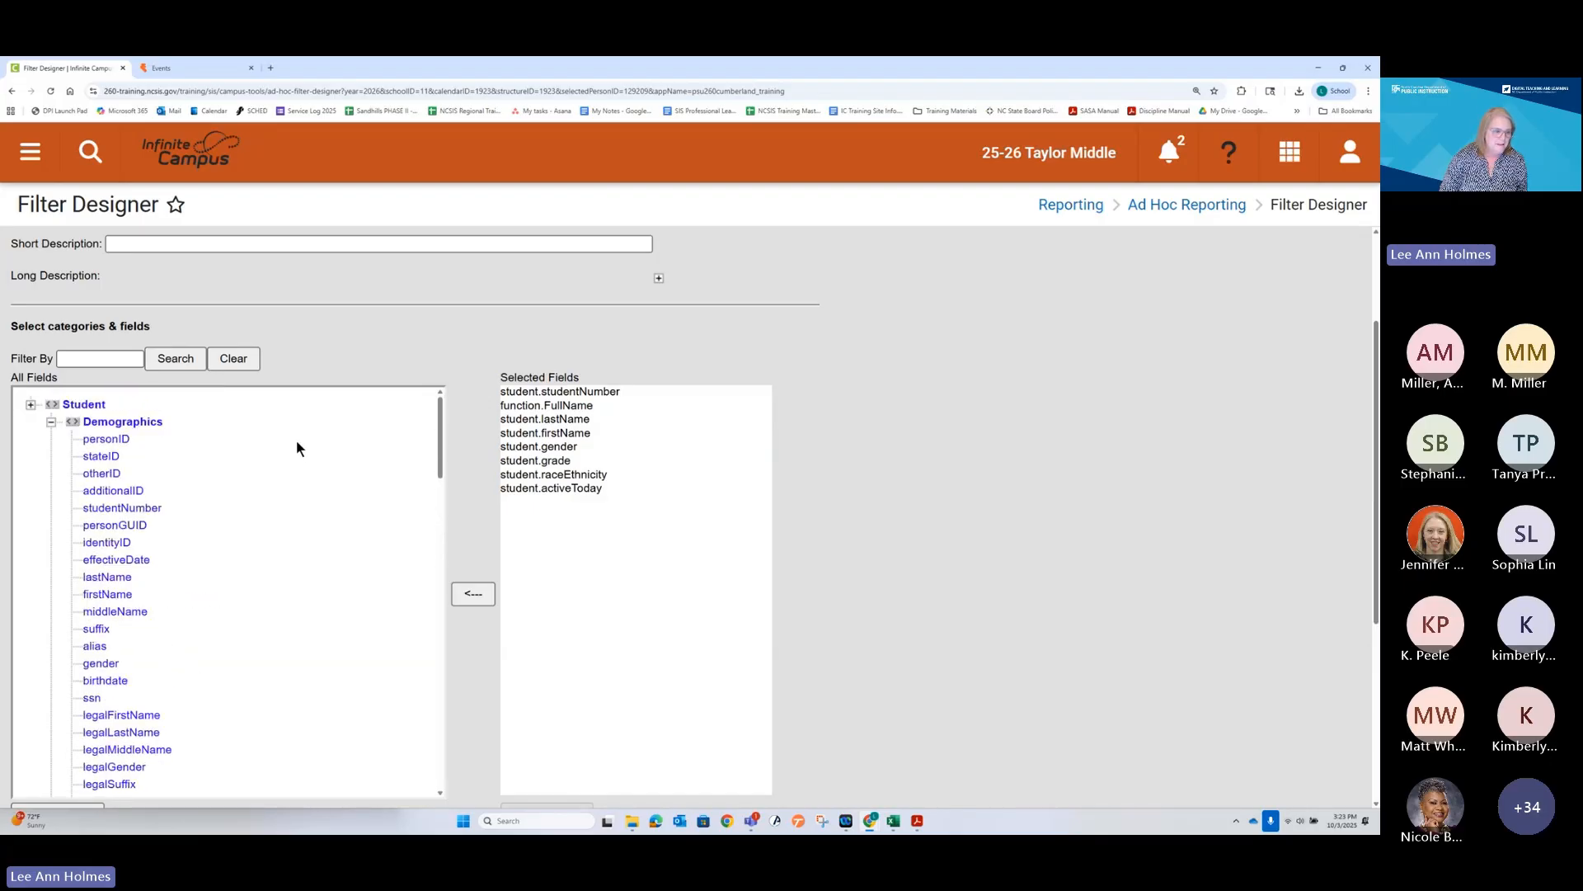
click(52, 421)
click(116, 361)
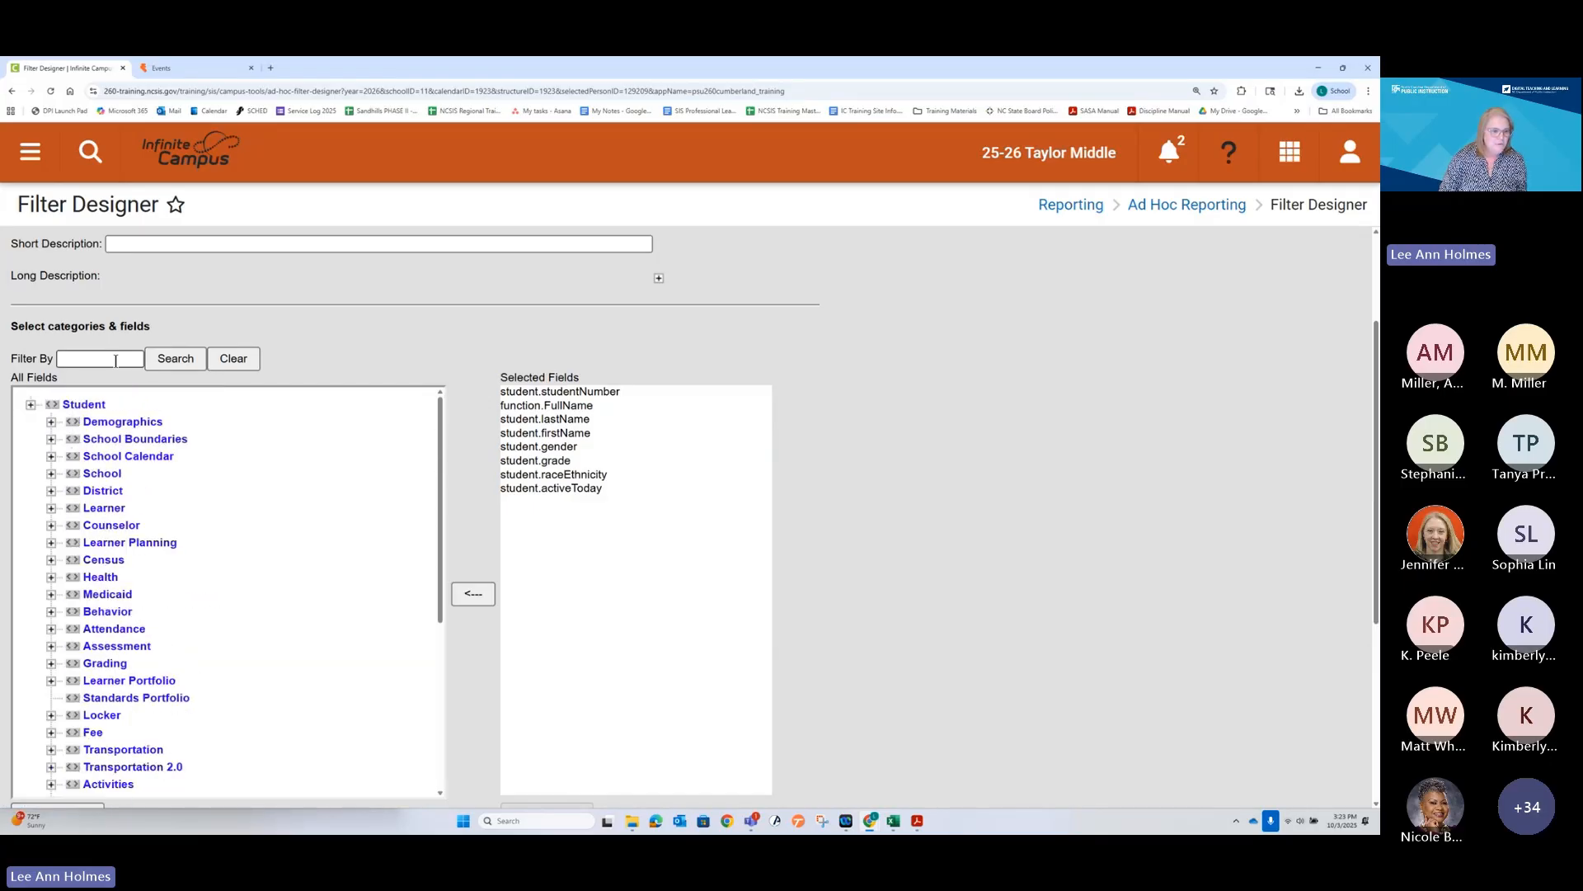
text(a)
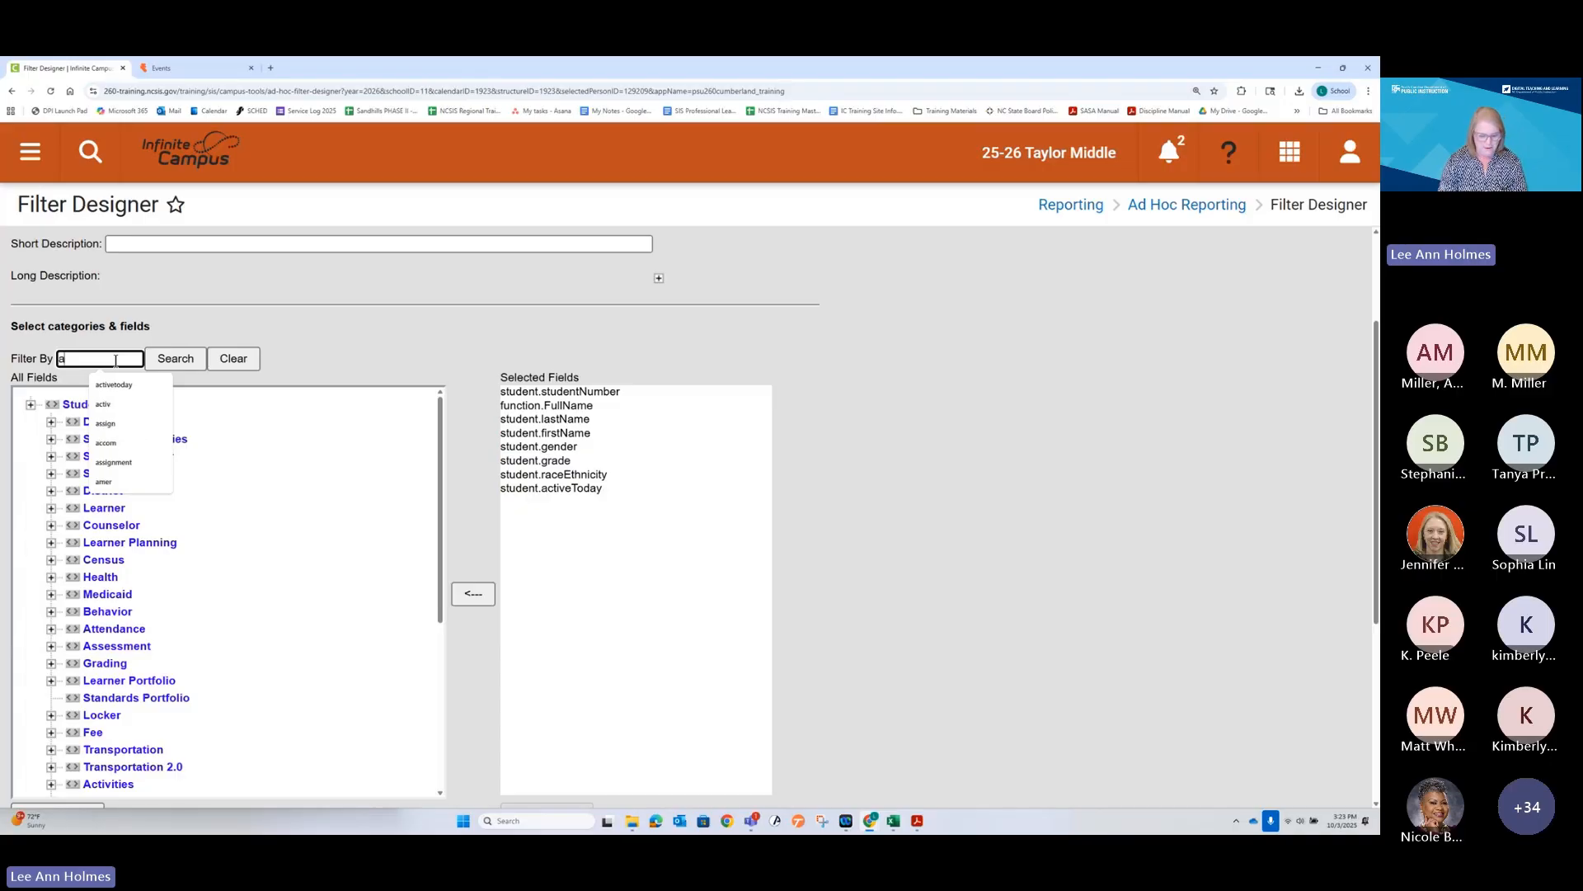
text(bs)
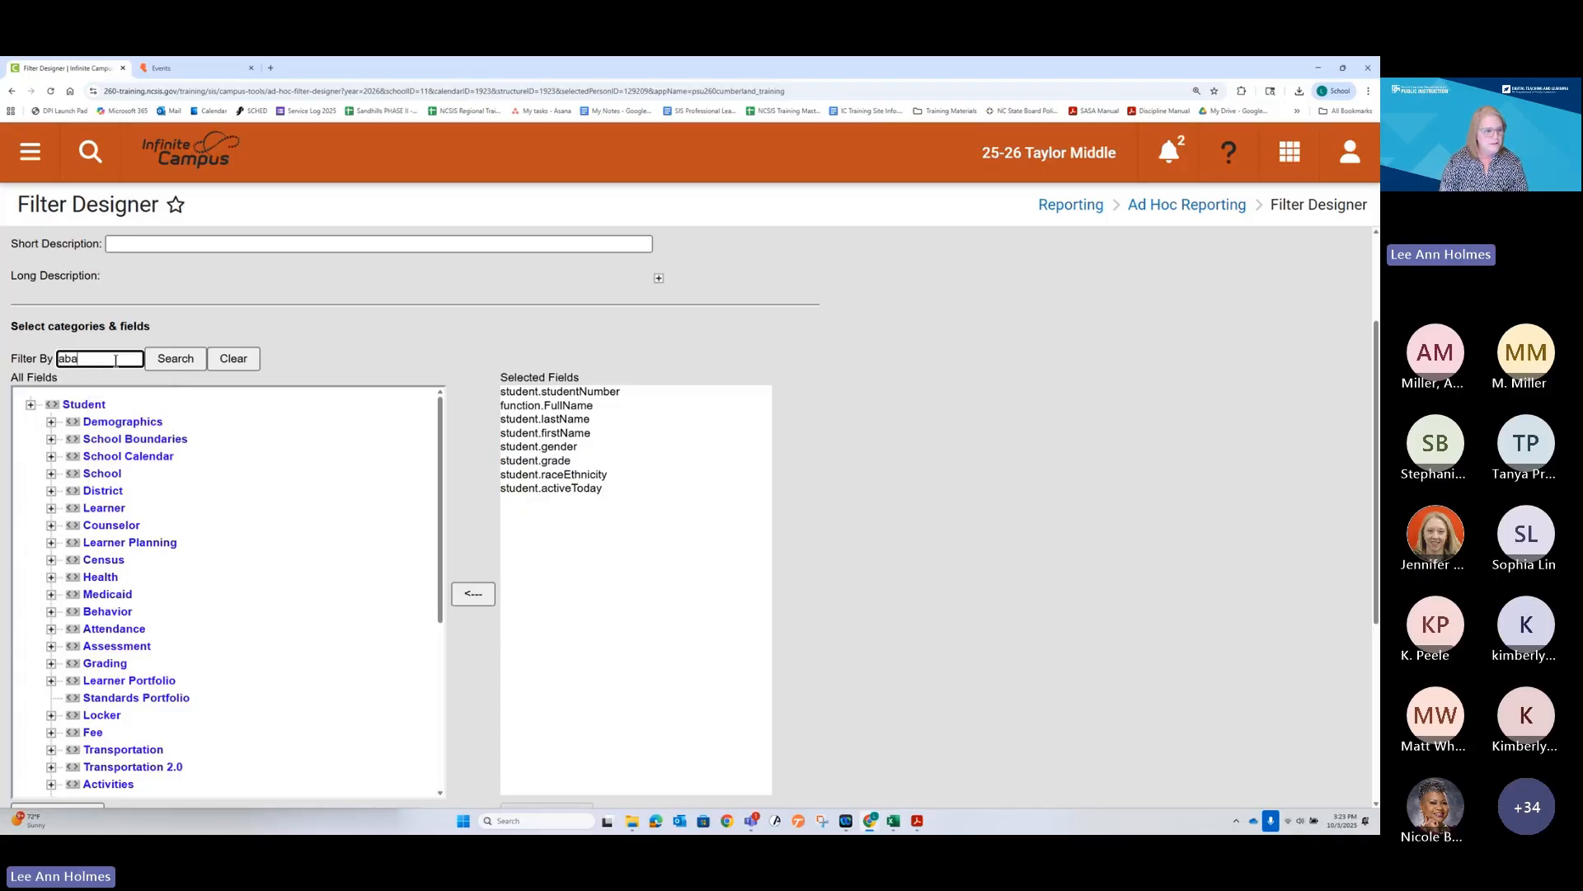
text(entee)
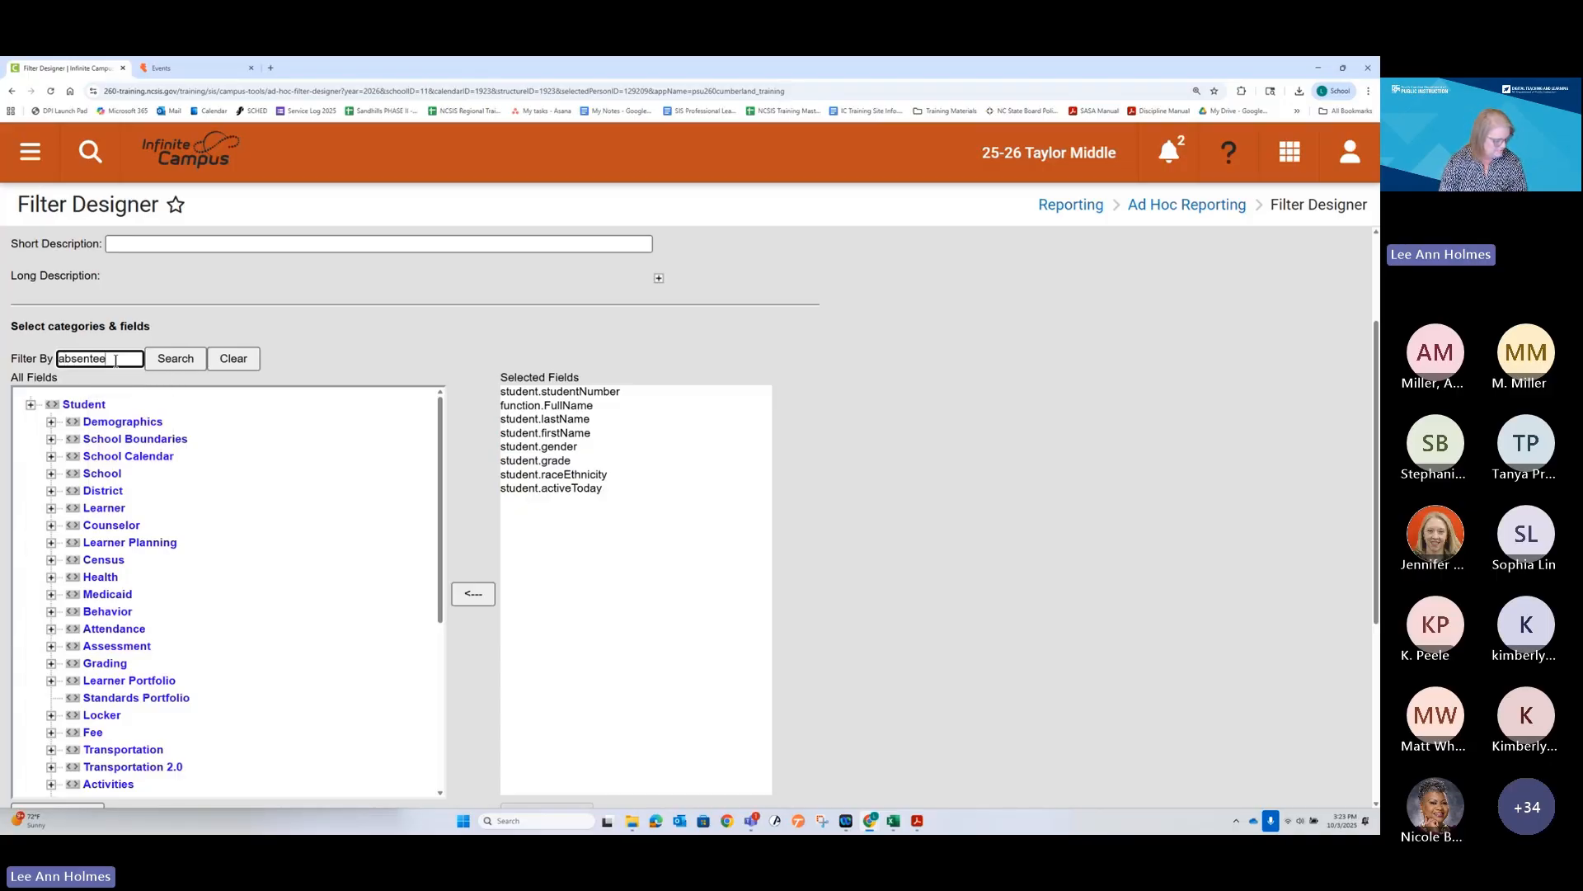
text(is)
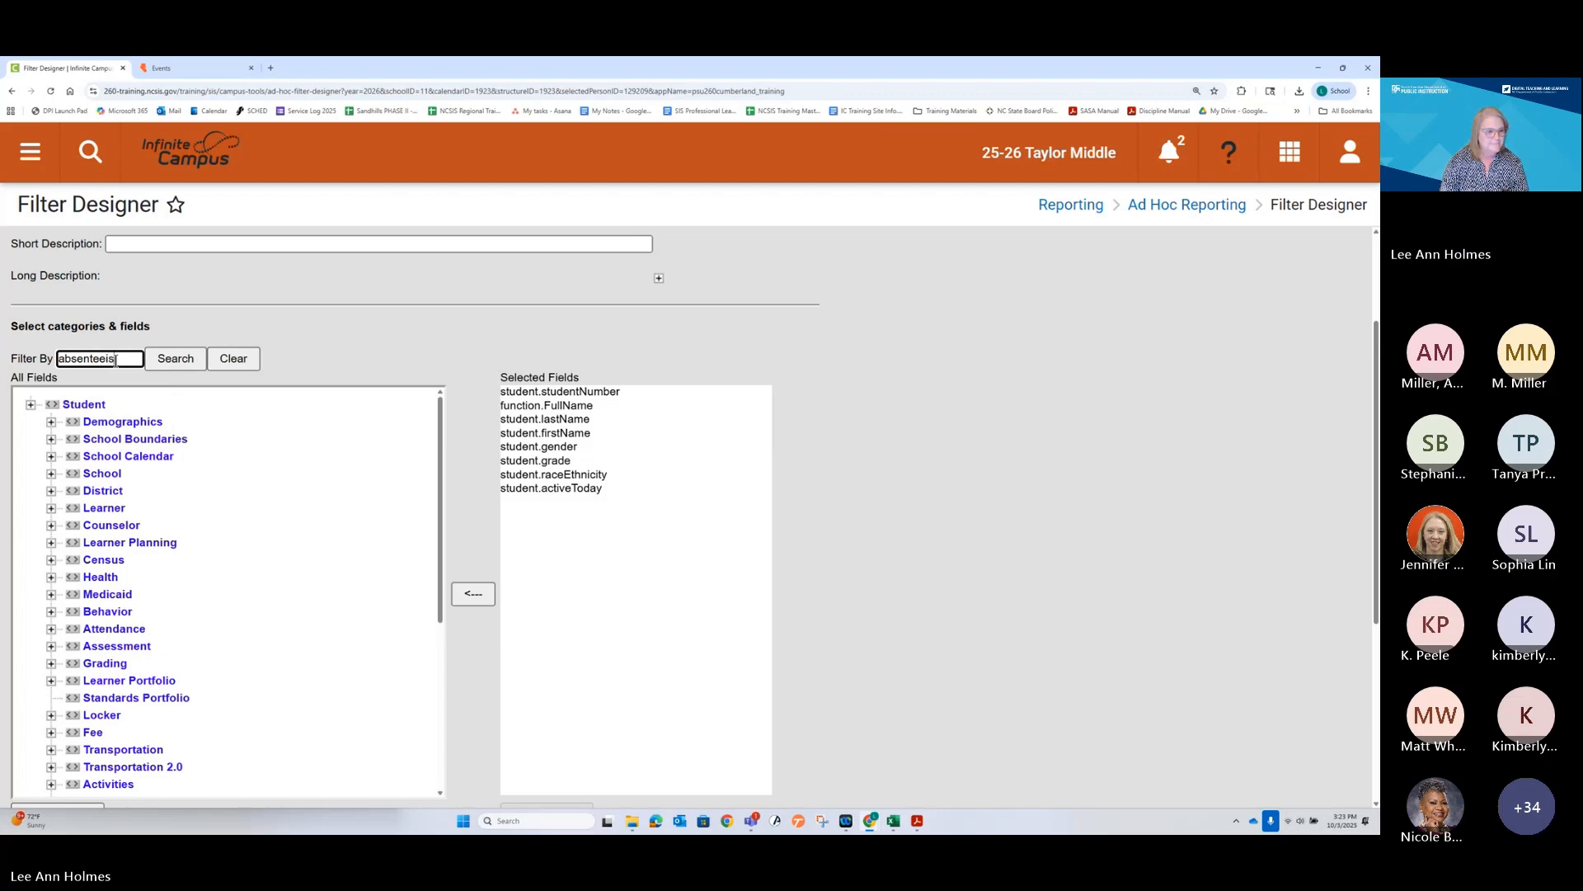
text(m)
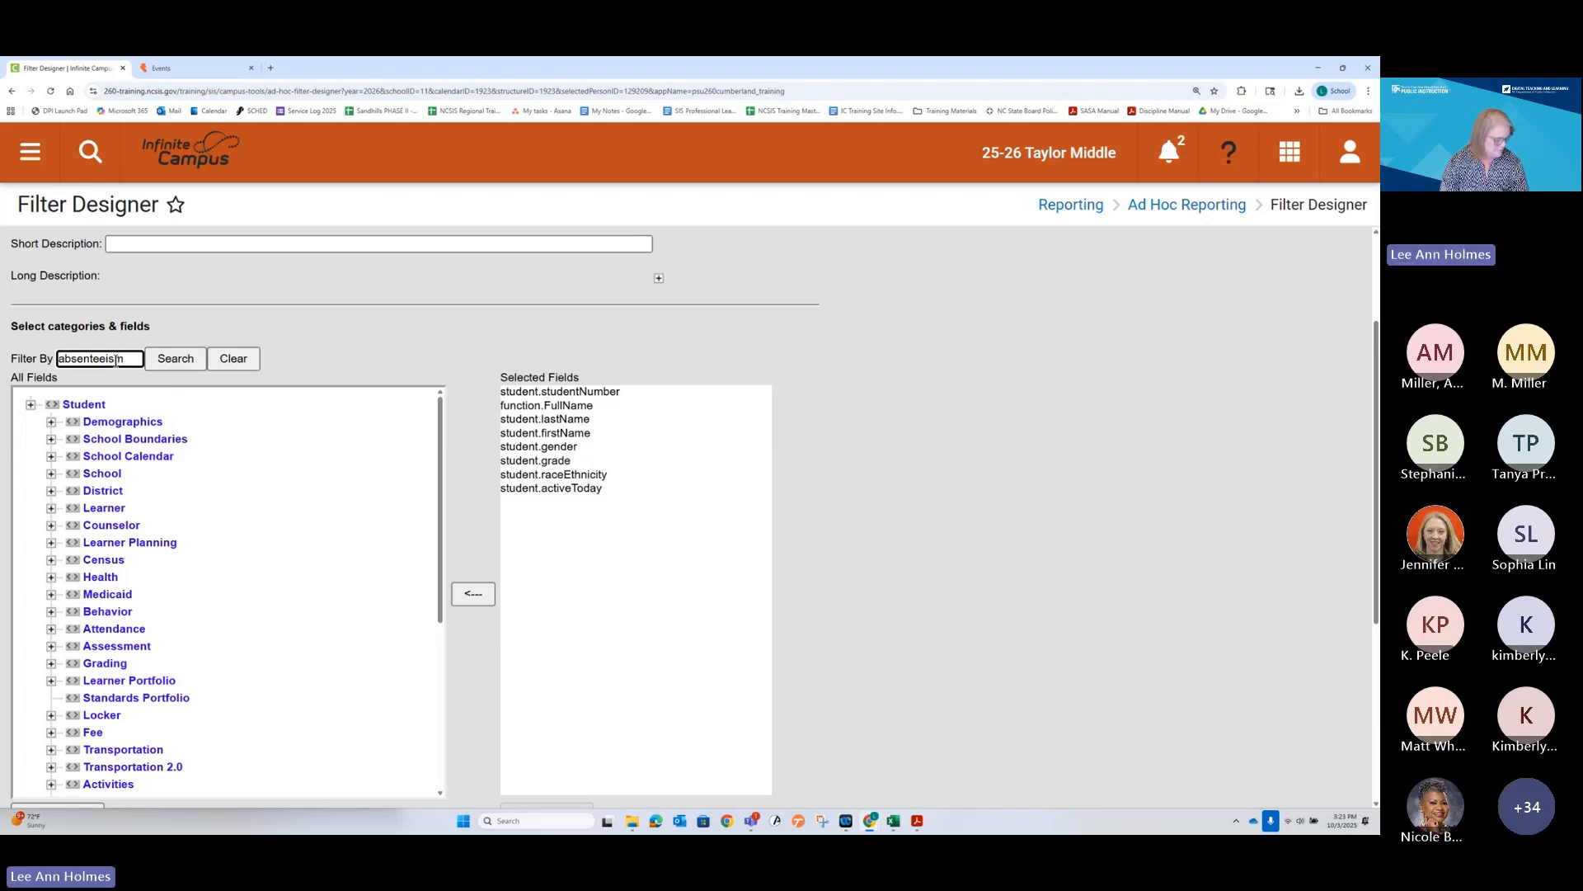
text(percentage)
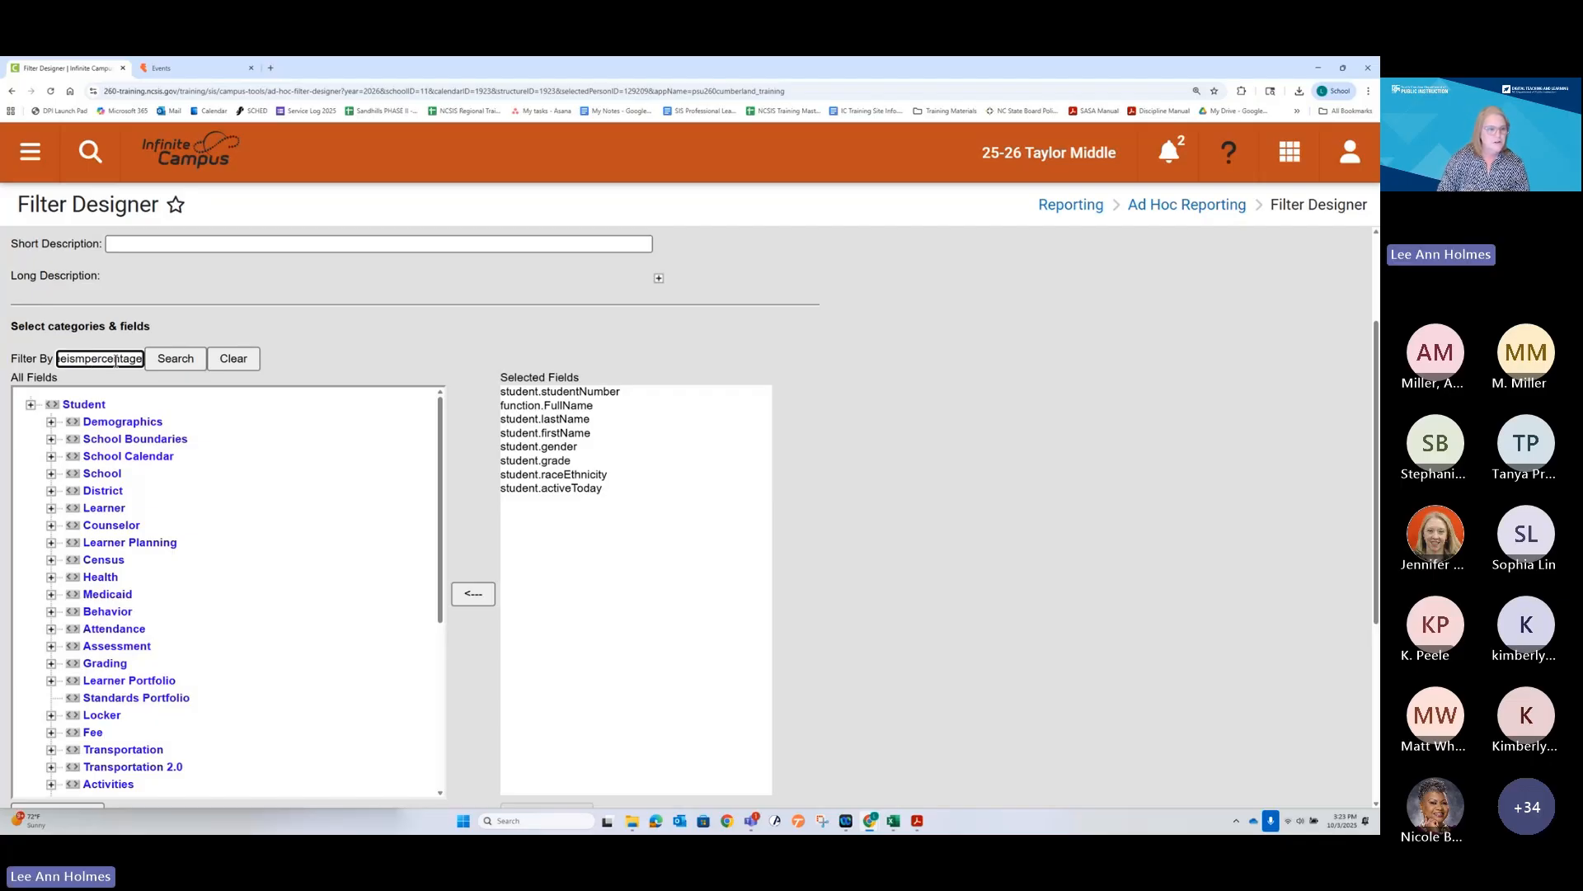
click(165, 360)
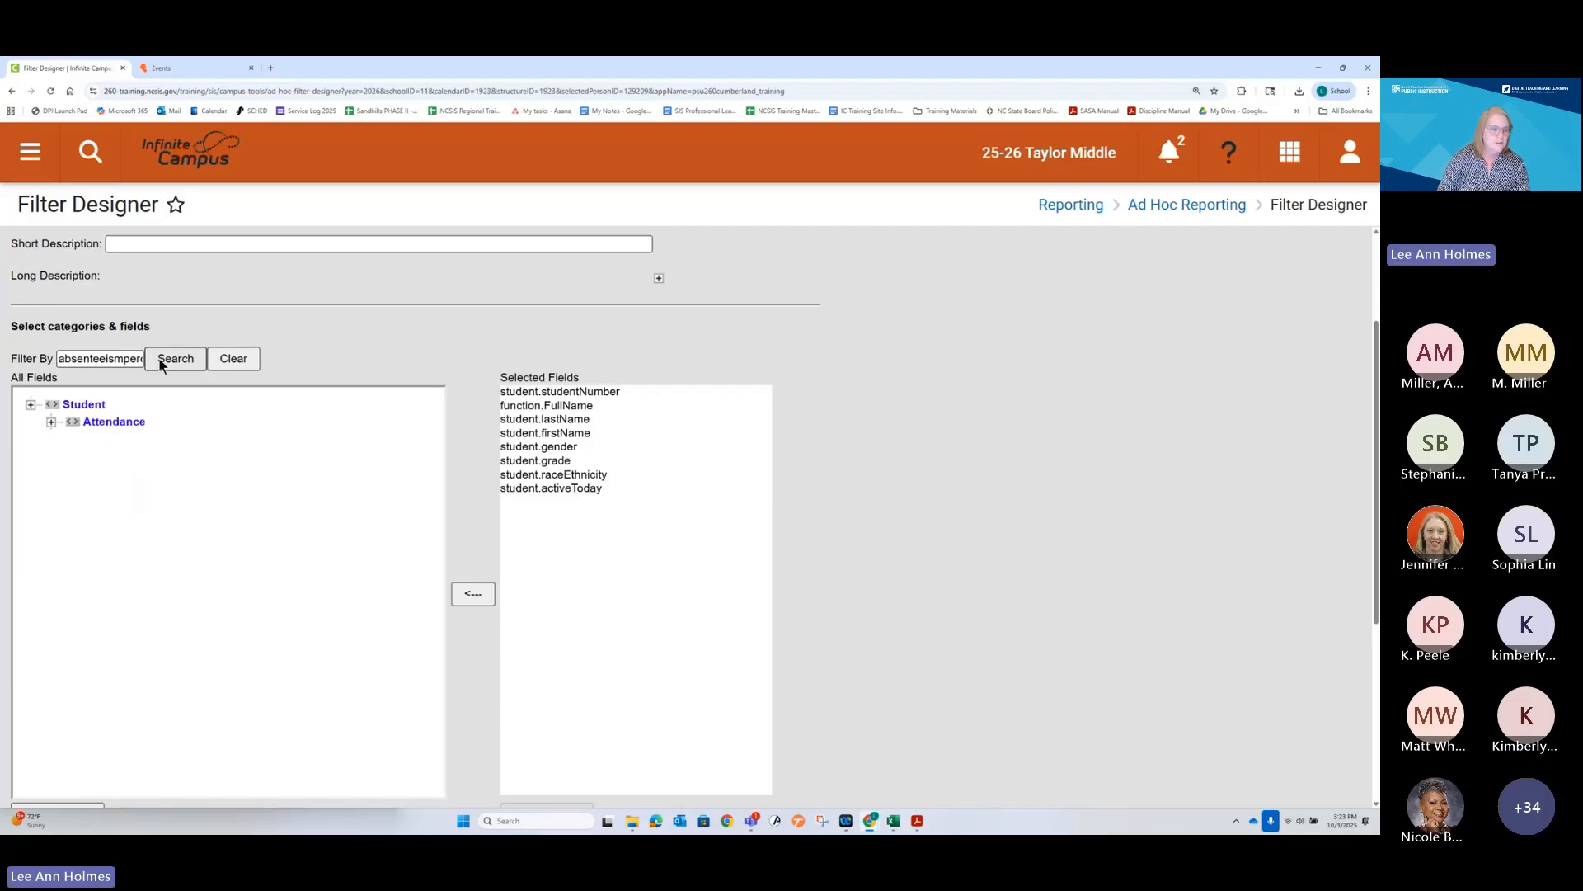
Add the absenteeismPercentage field from Chronic Absenteeism under the Attendance category to the selected fields
click(48, 423)
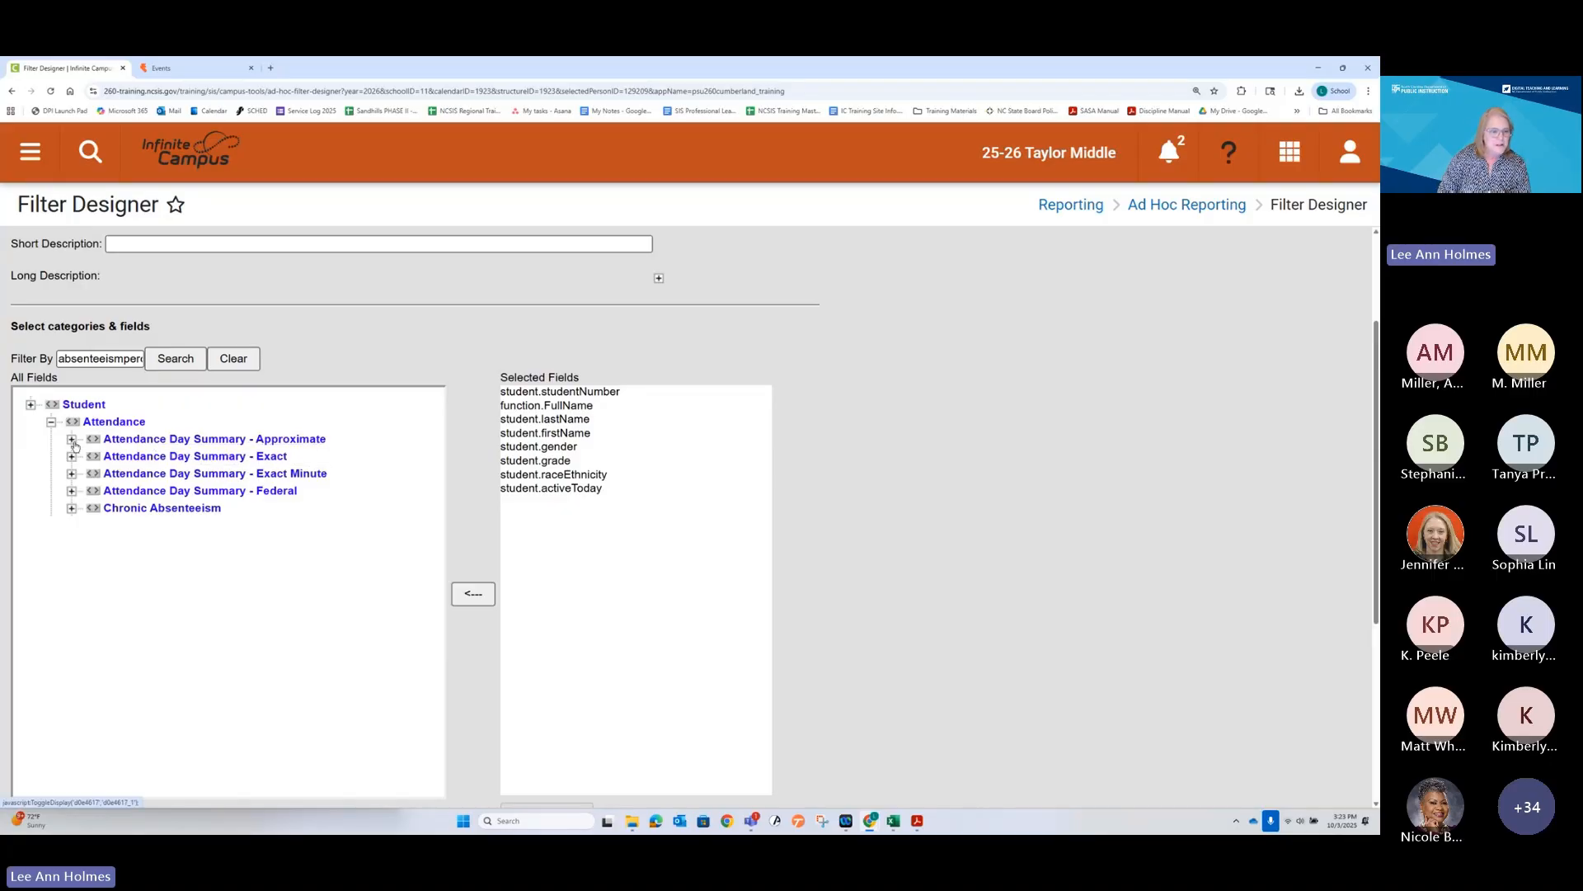
click(72, 509)
click(135, 530)
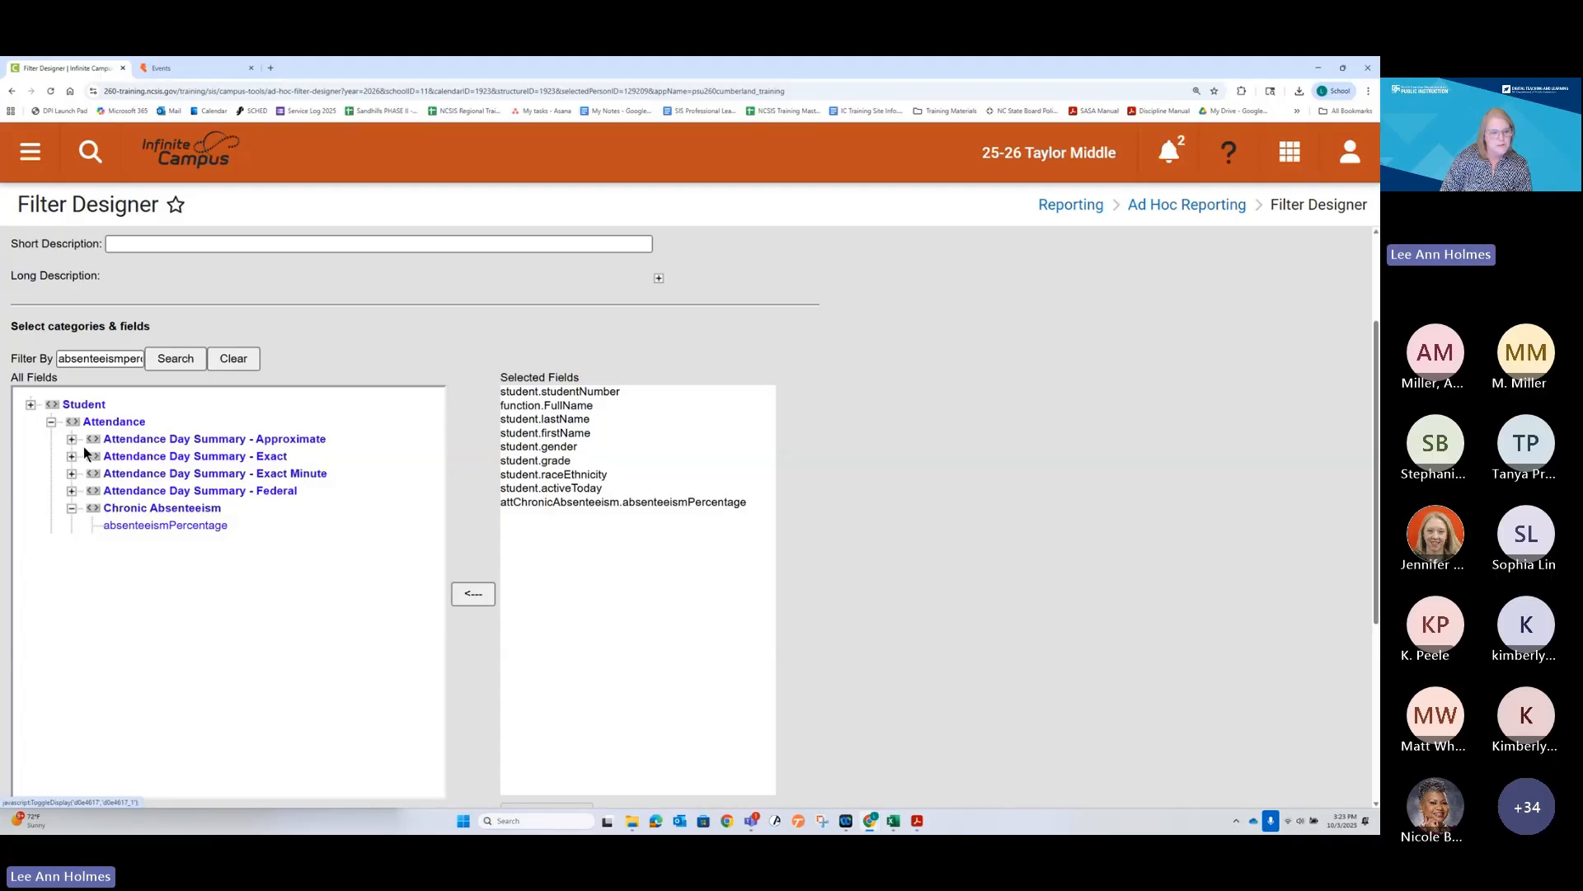
Filter the fields by "daysabsent" and add daysAbsent from Attendance's Chronic Absenteeism group to the selected fields
click(99, 357)
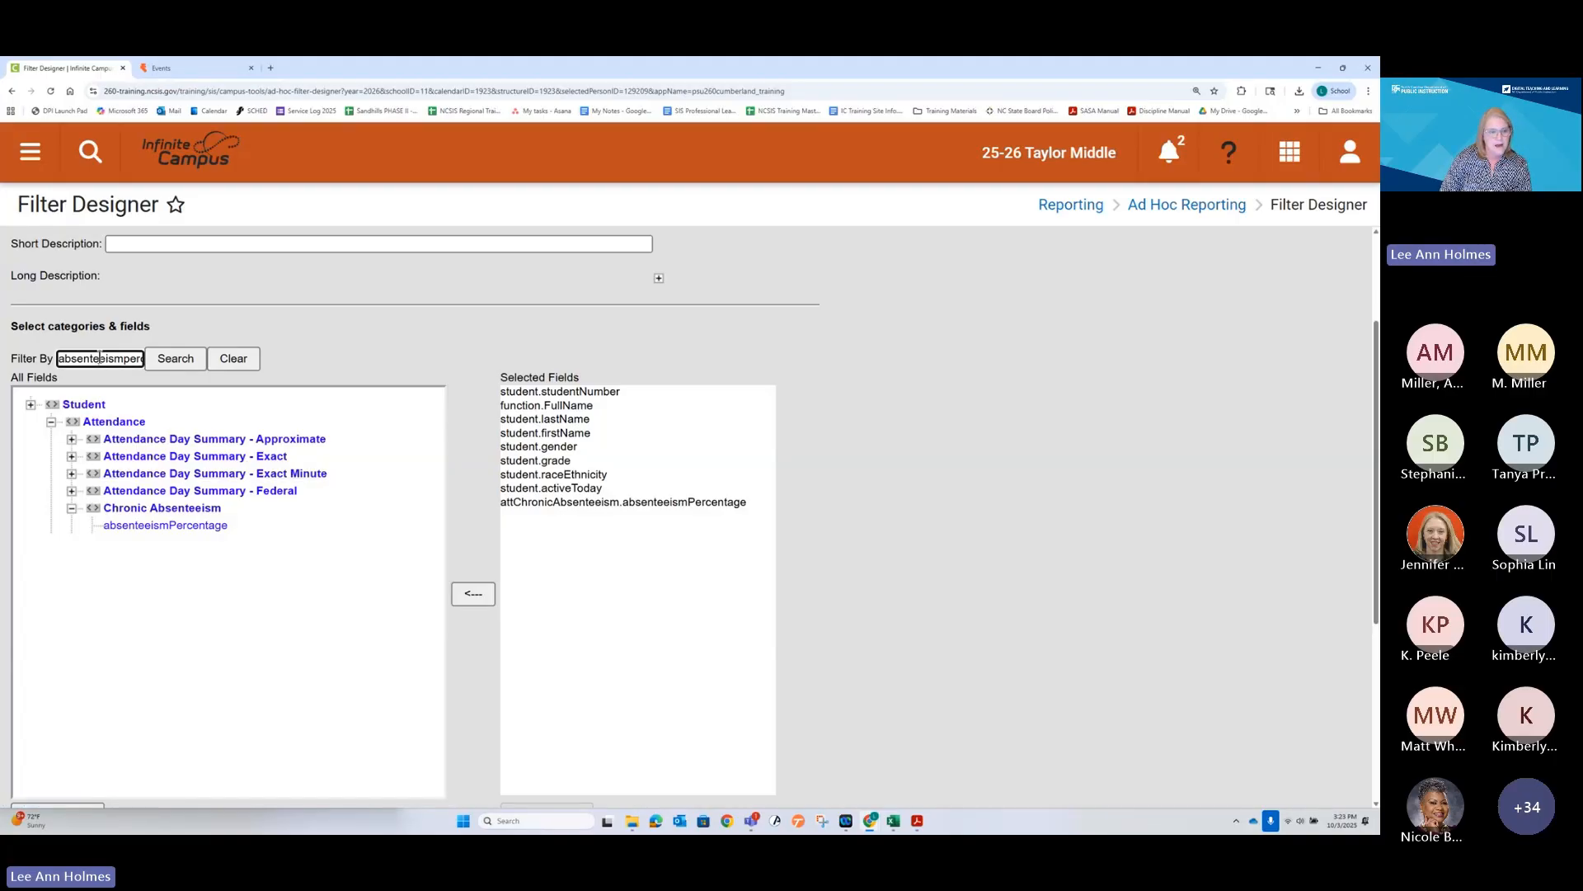
double_click(99, 357)
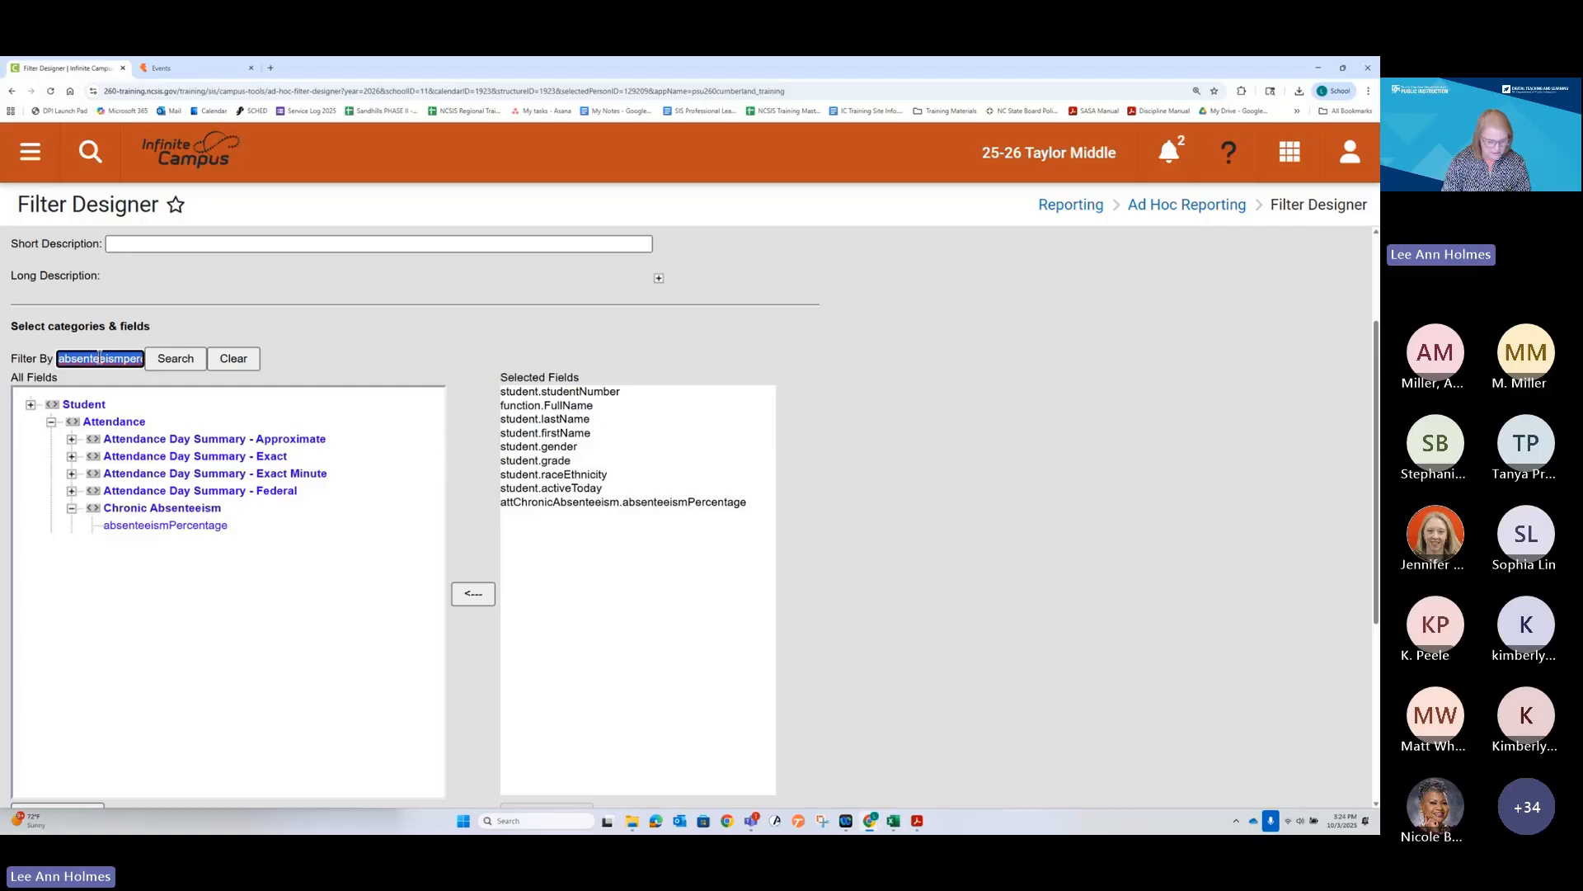
text(daysabsent)
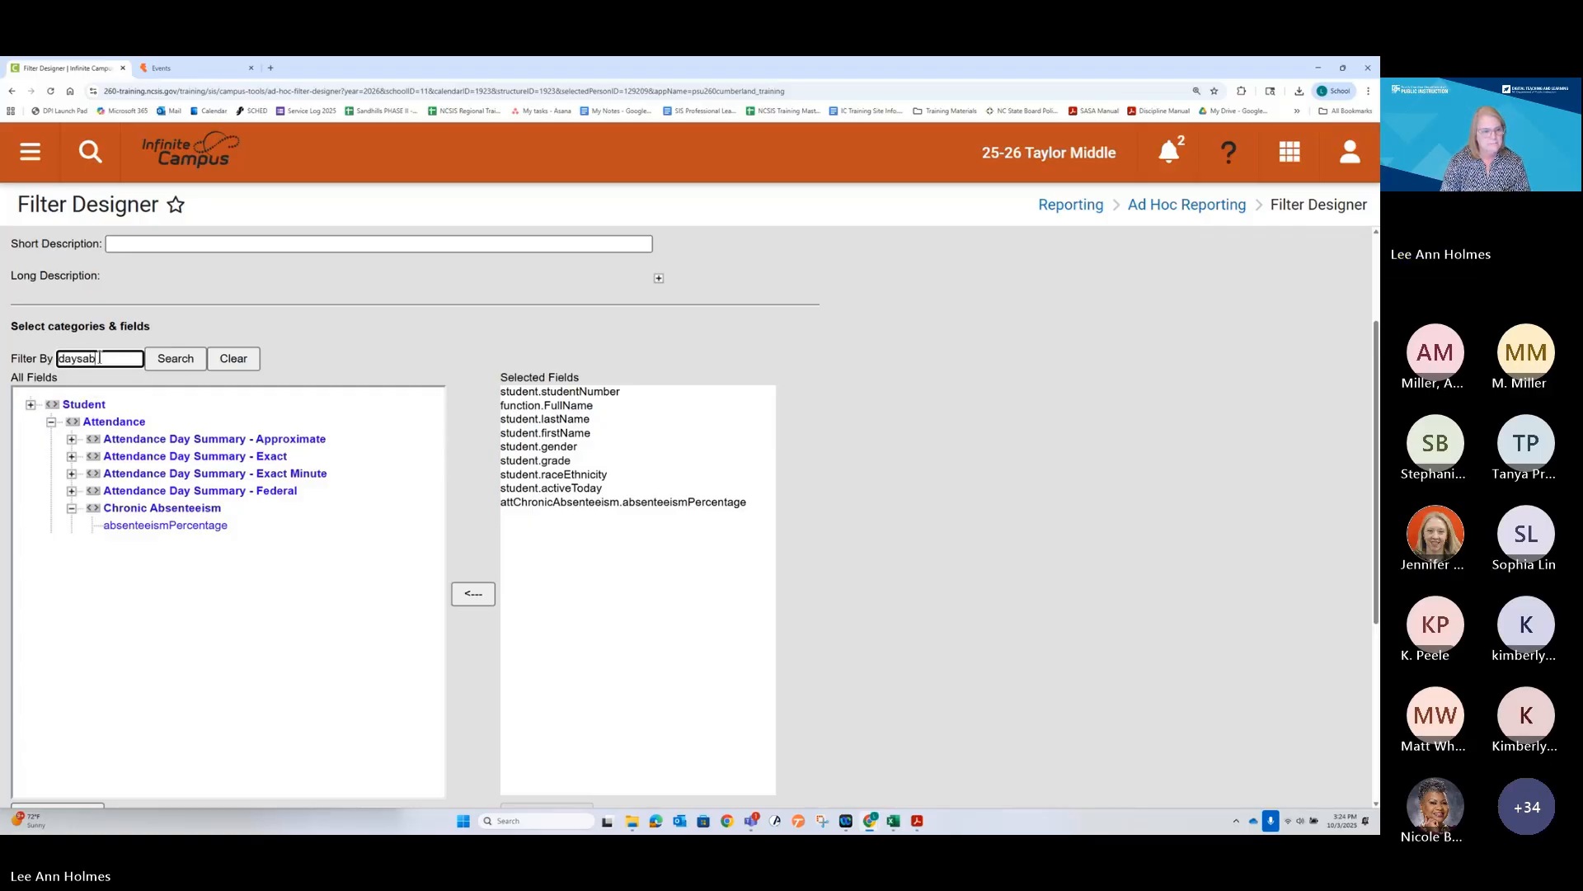
click(158, 366)
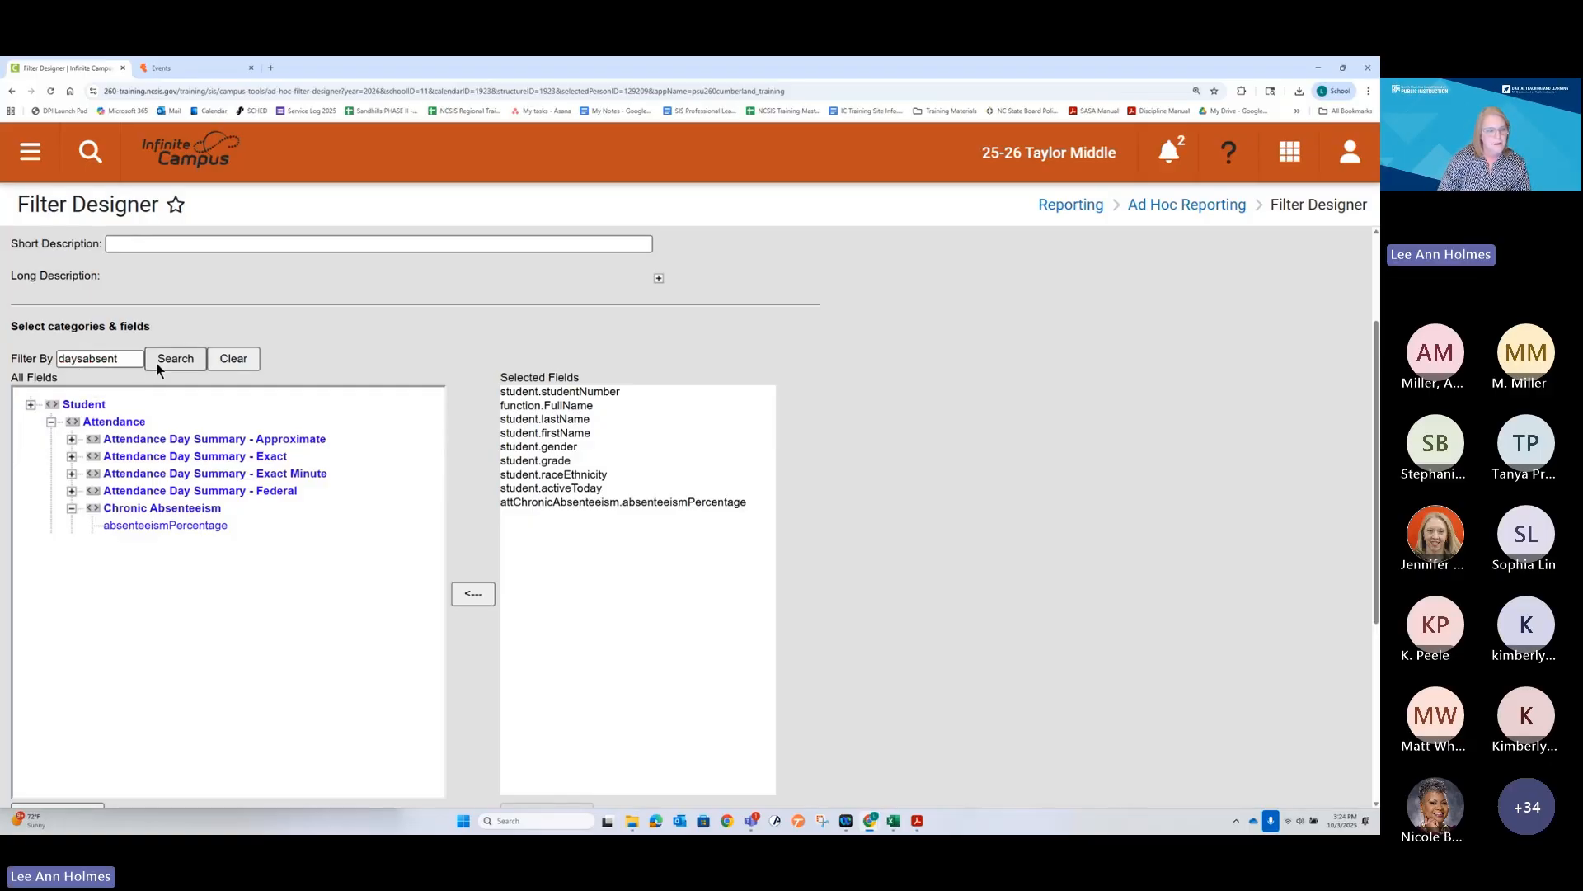
click(51, 422)
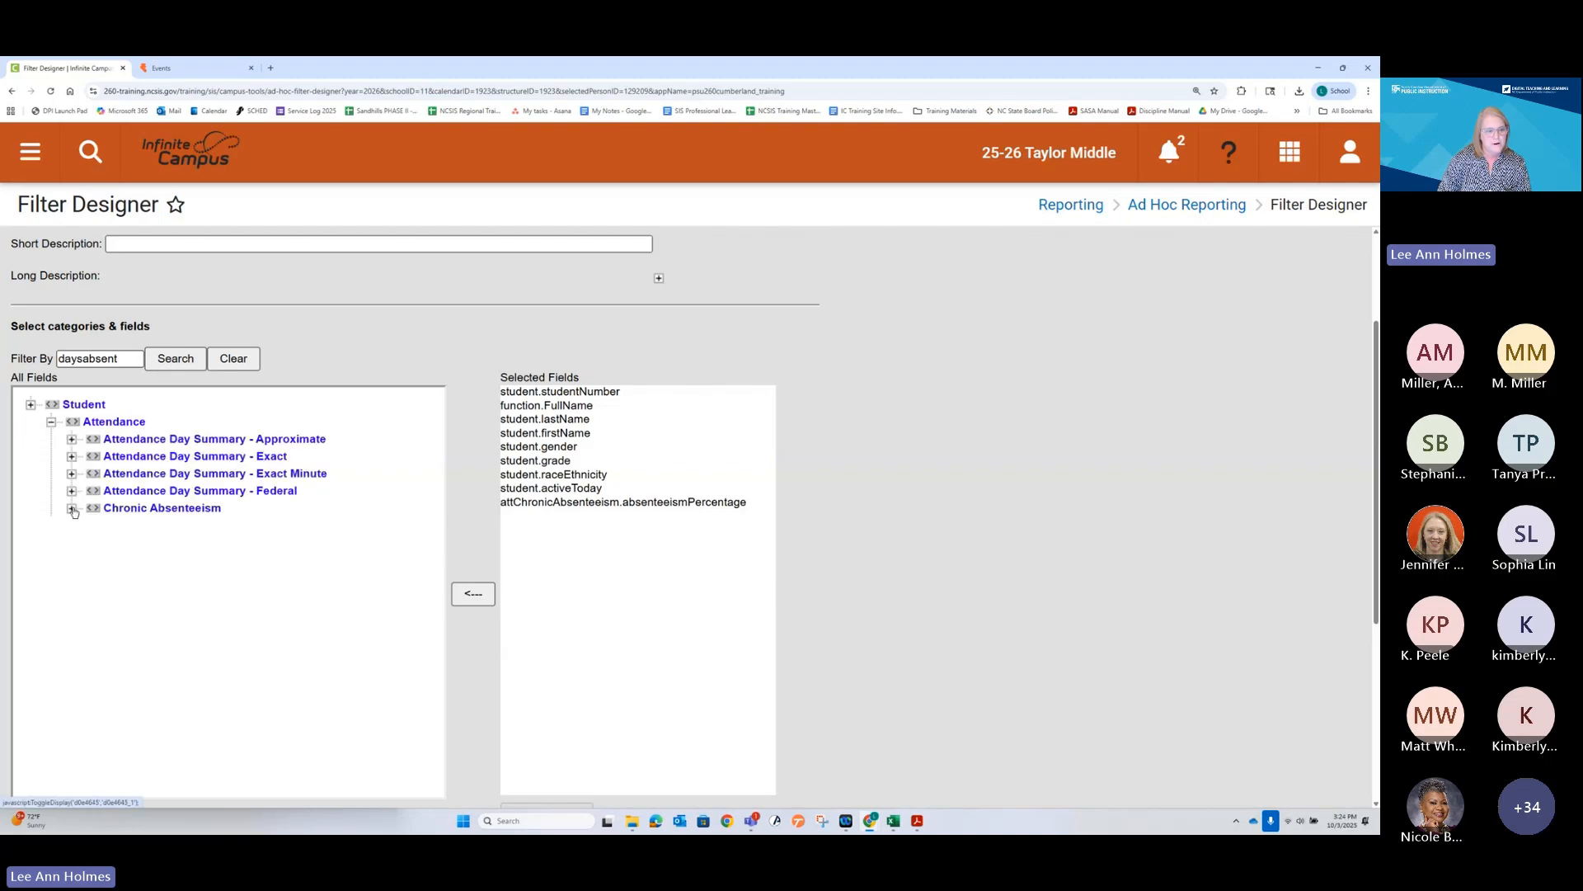
click(72, 508)
double_click(134, 527)
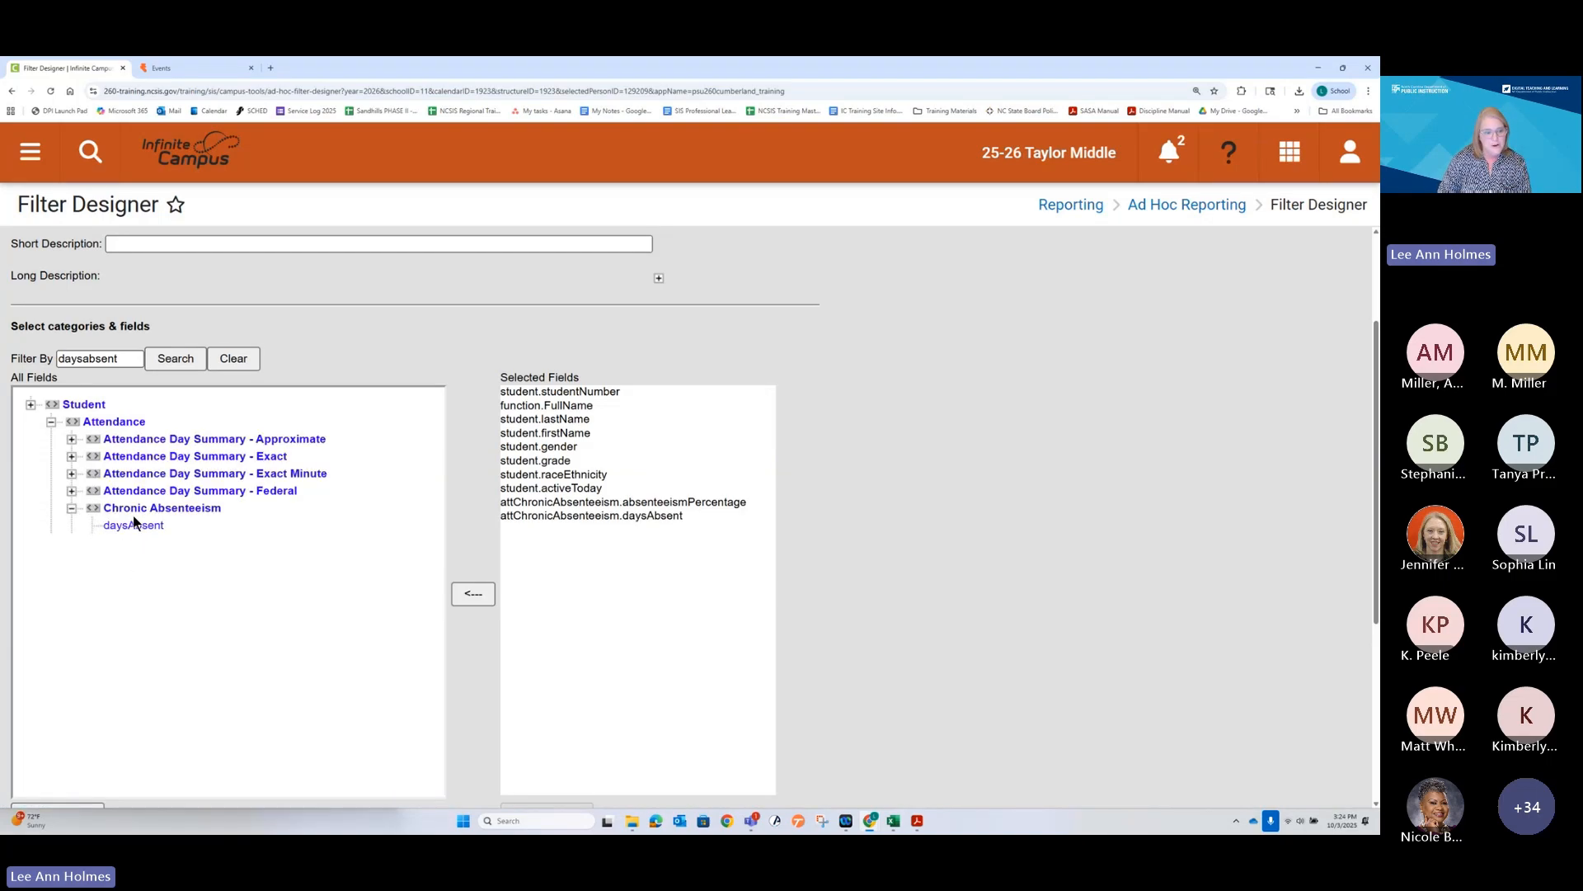
Clear the field filter and add chronicallyAbsent from Attendance's Chronic Absenteeism group to the selected fields
click(230, 359)
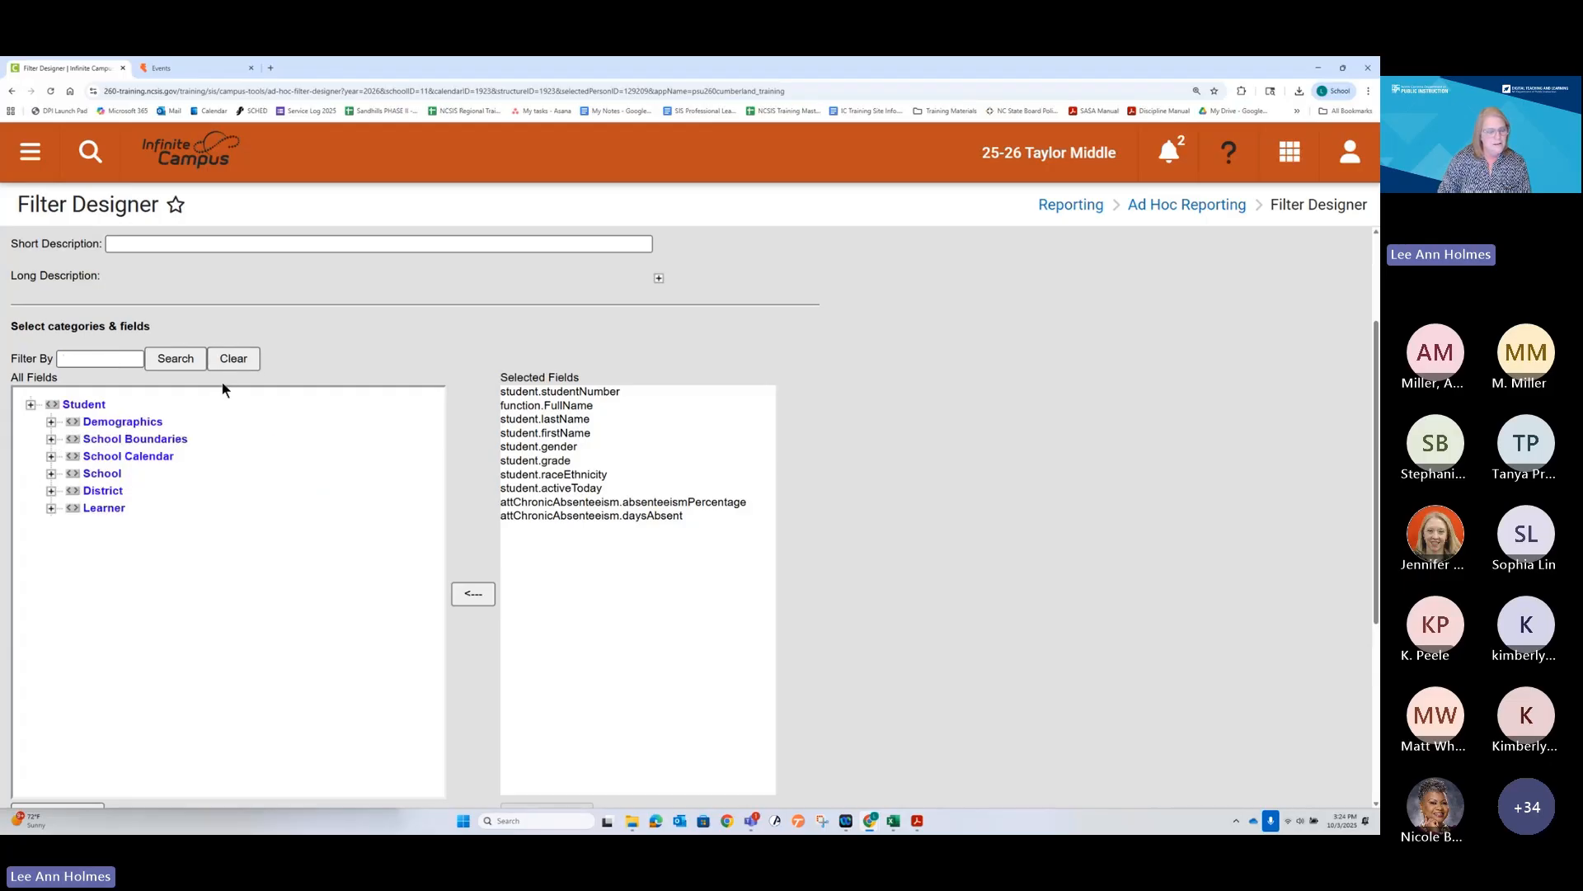
scroll(126, 587, down, 3)
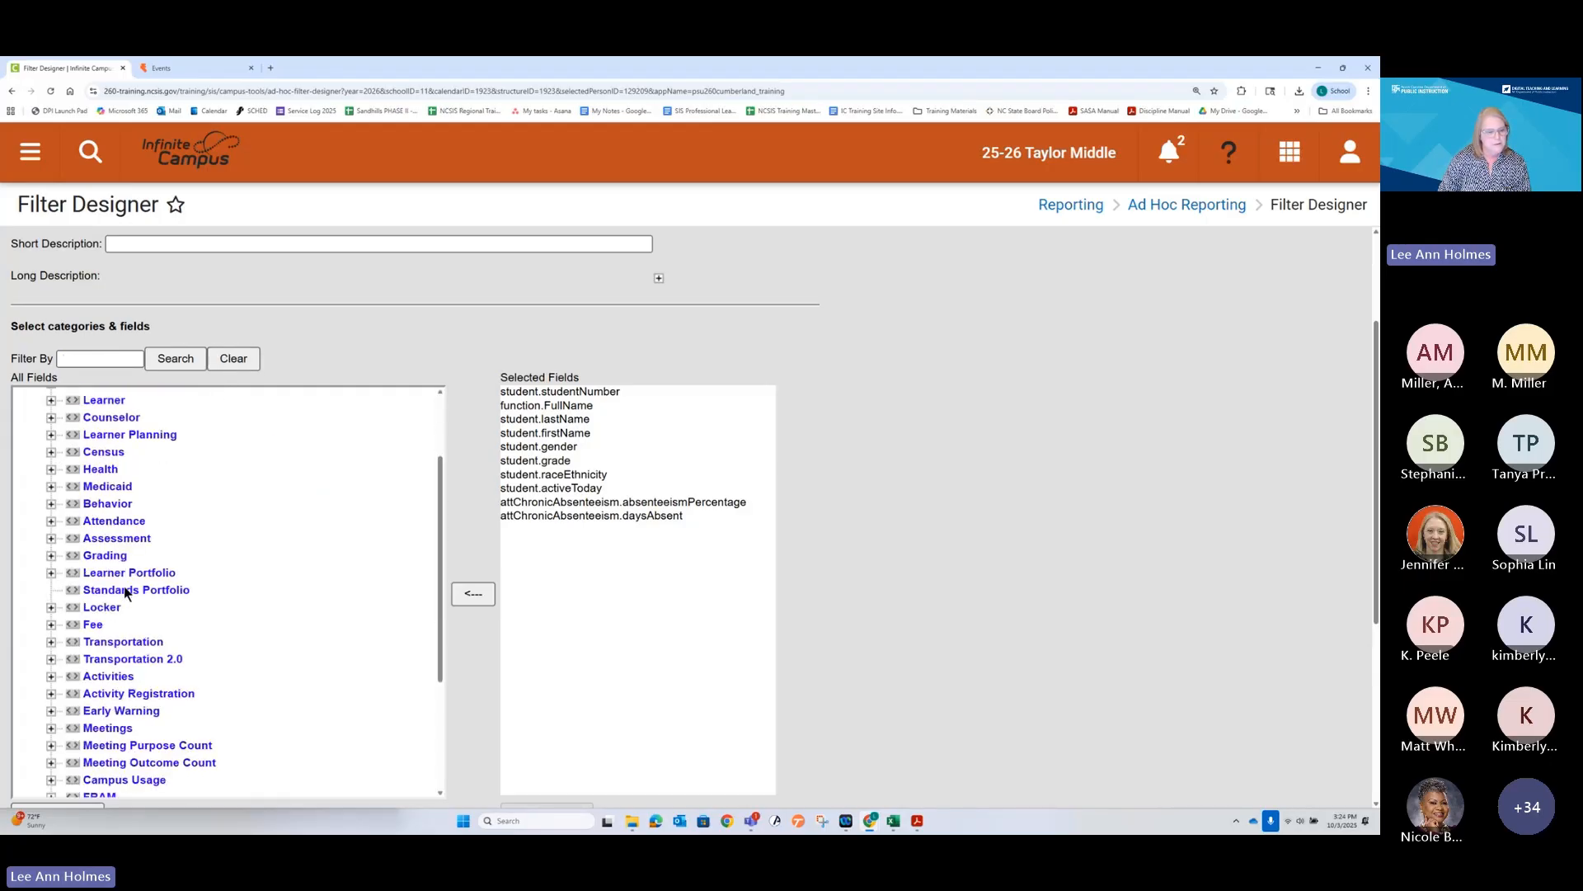
click(51, 523)
scroll(99, 610, down, 10)
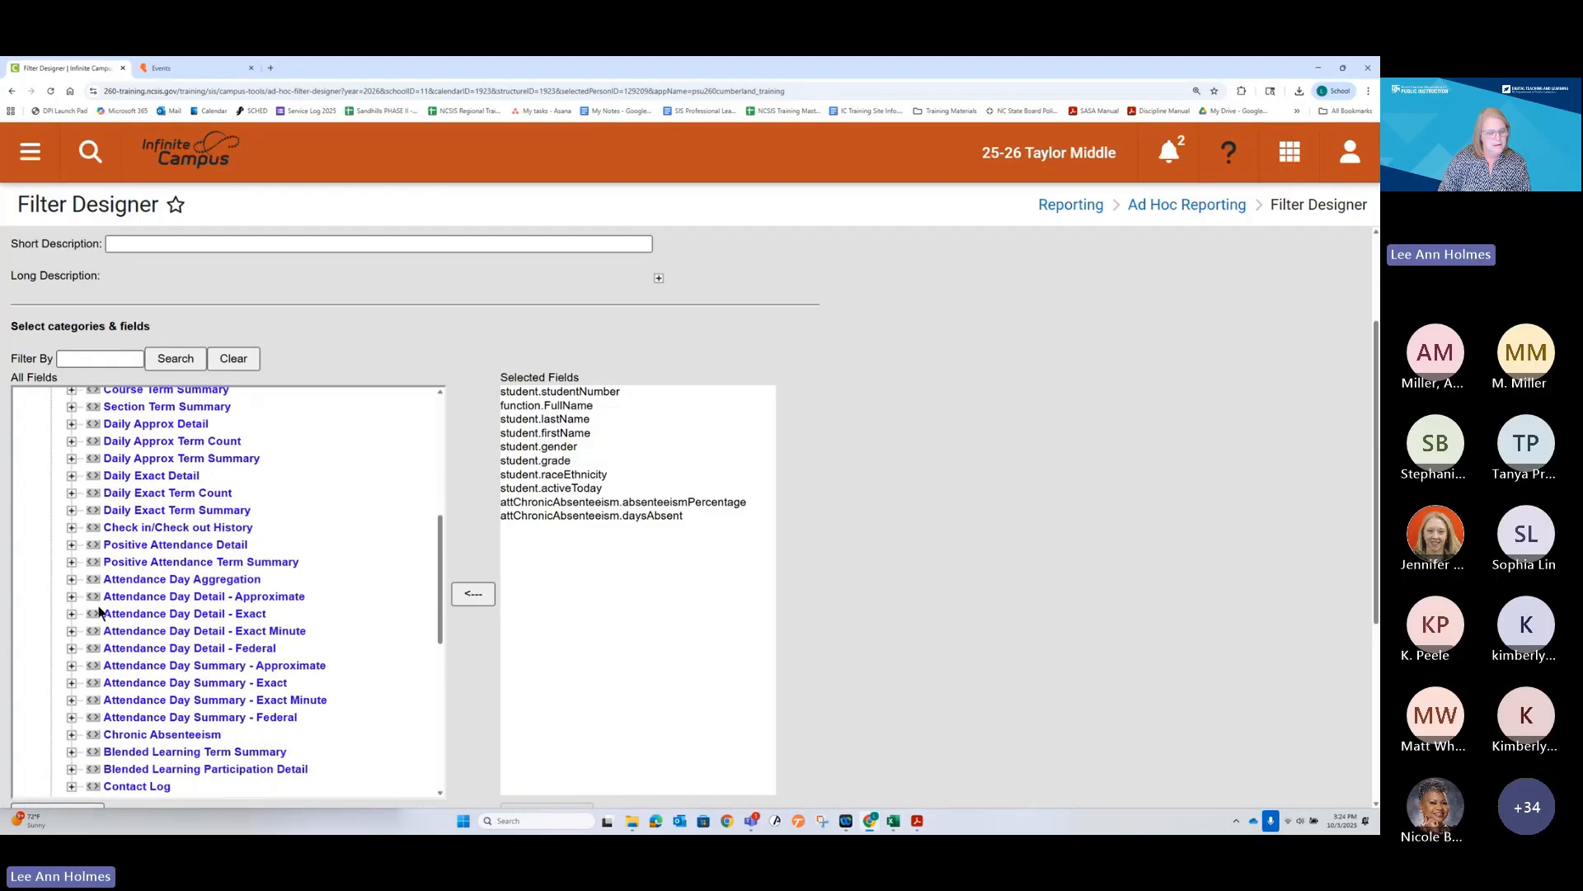
scroll(98, 611, up, 6)
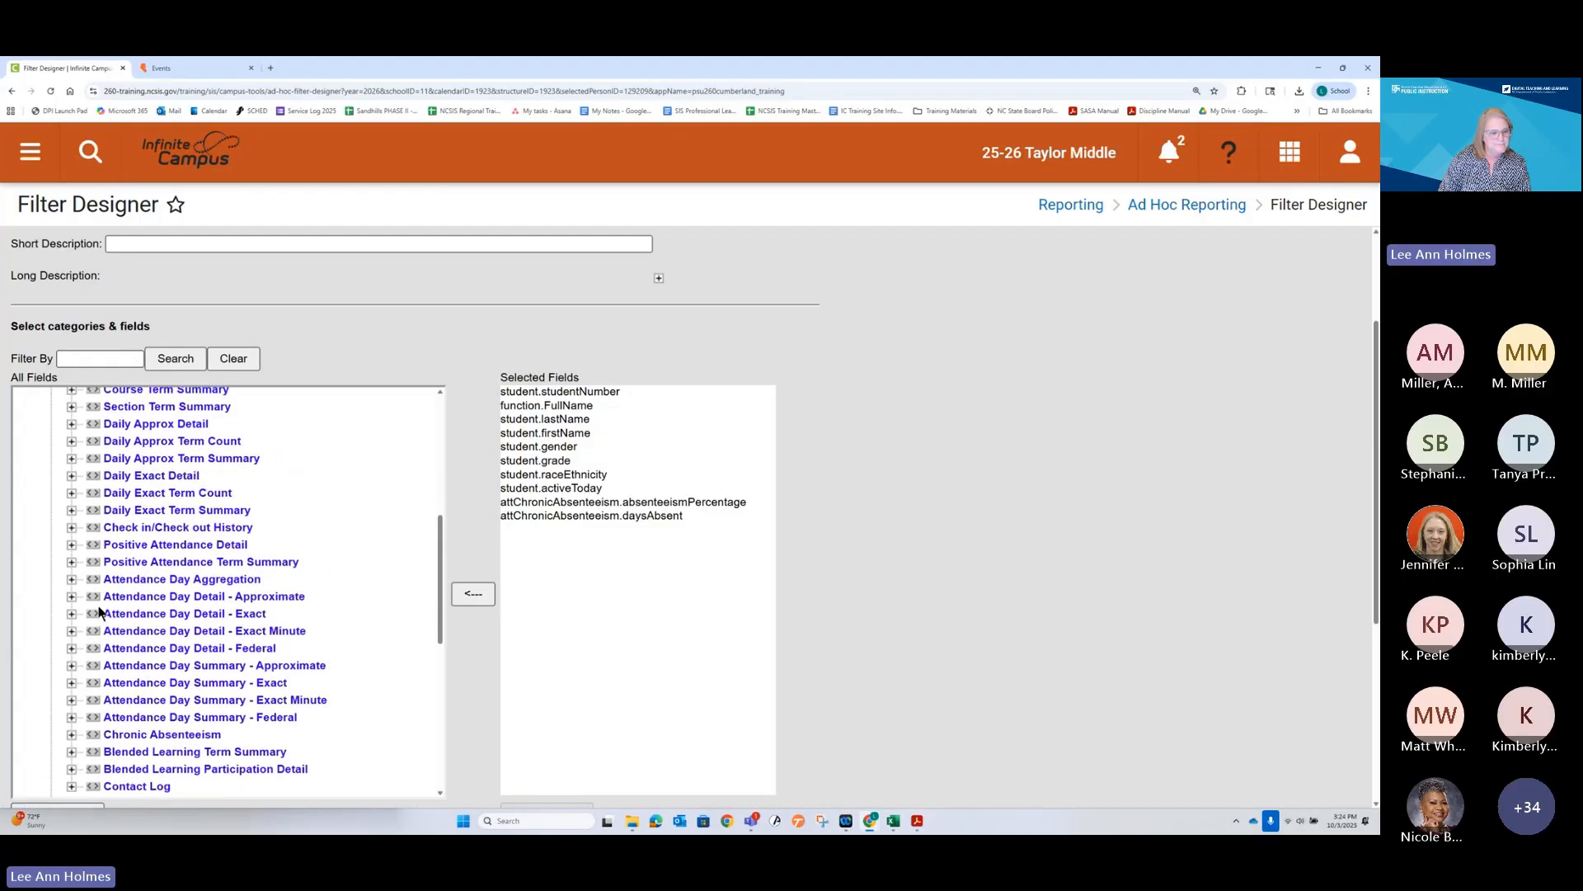
scroll(98, 610, up, 1)
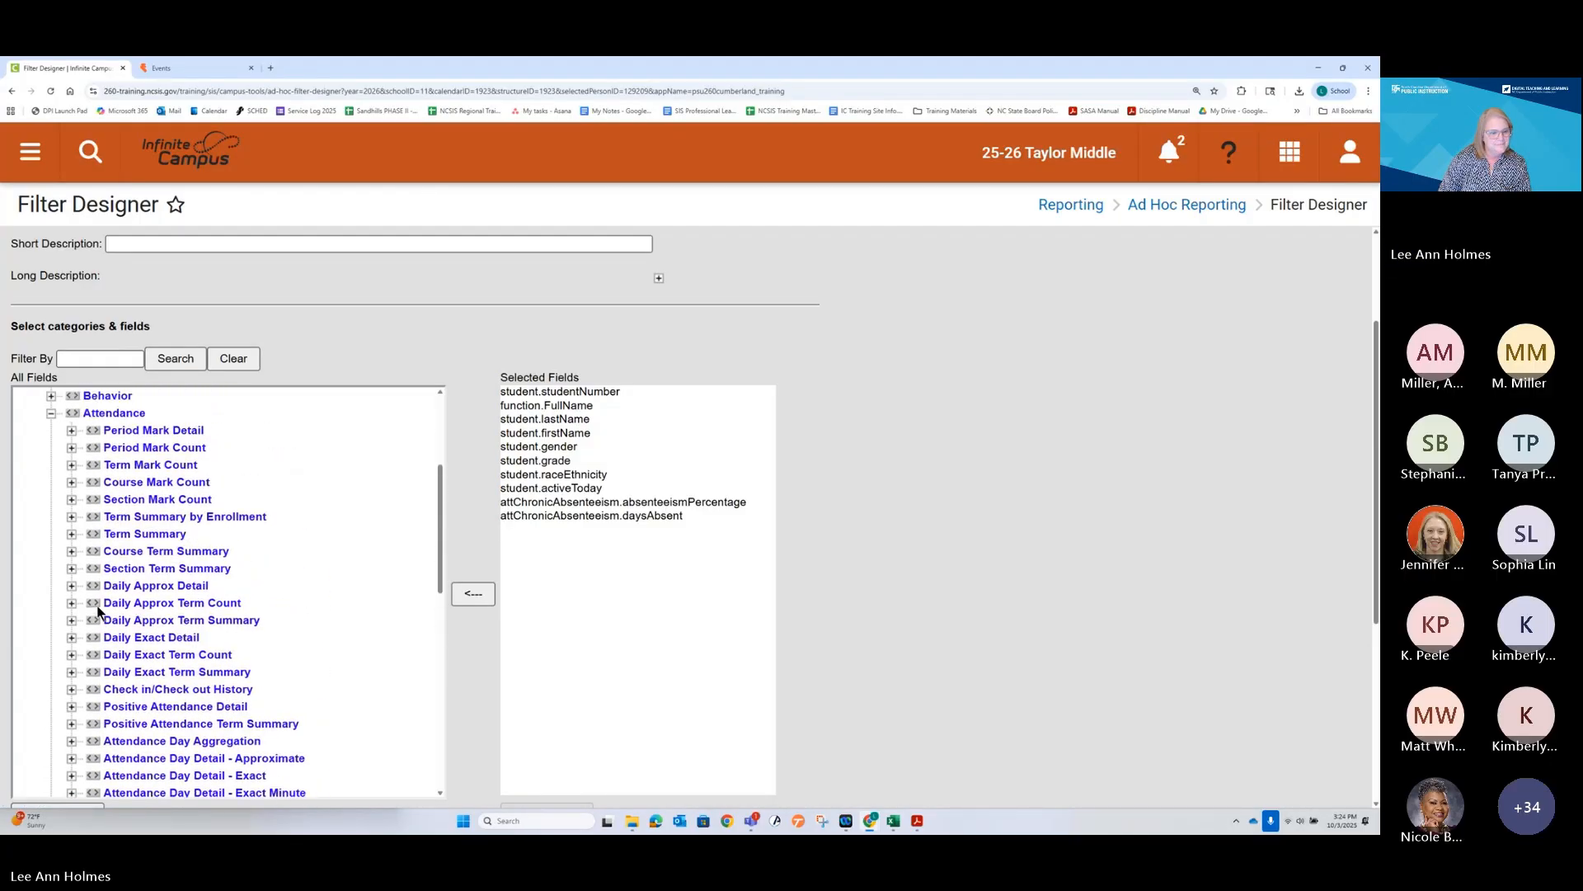
scroll(98, 610, down, 2)
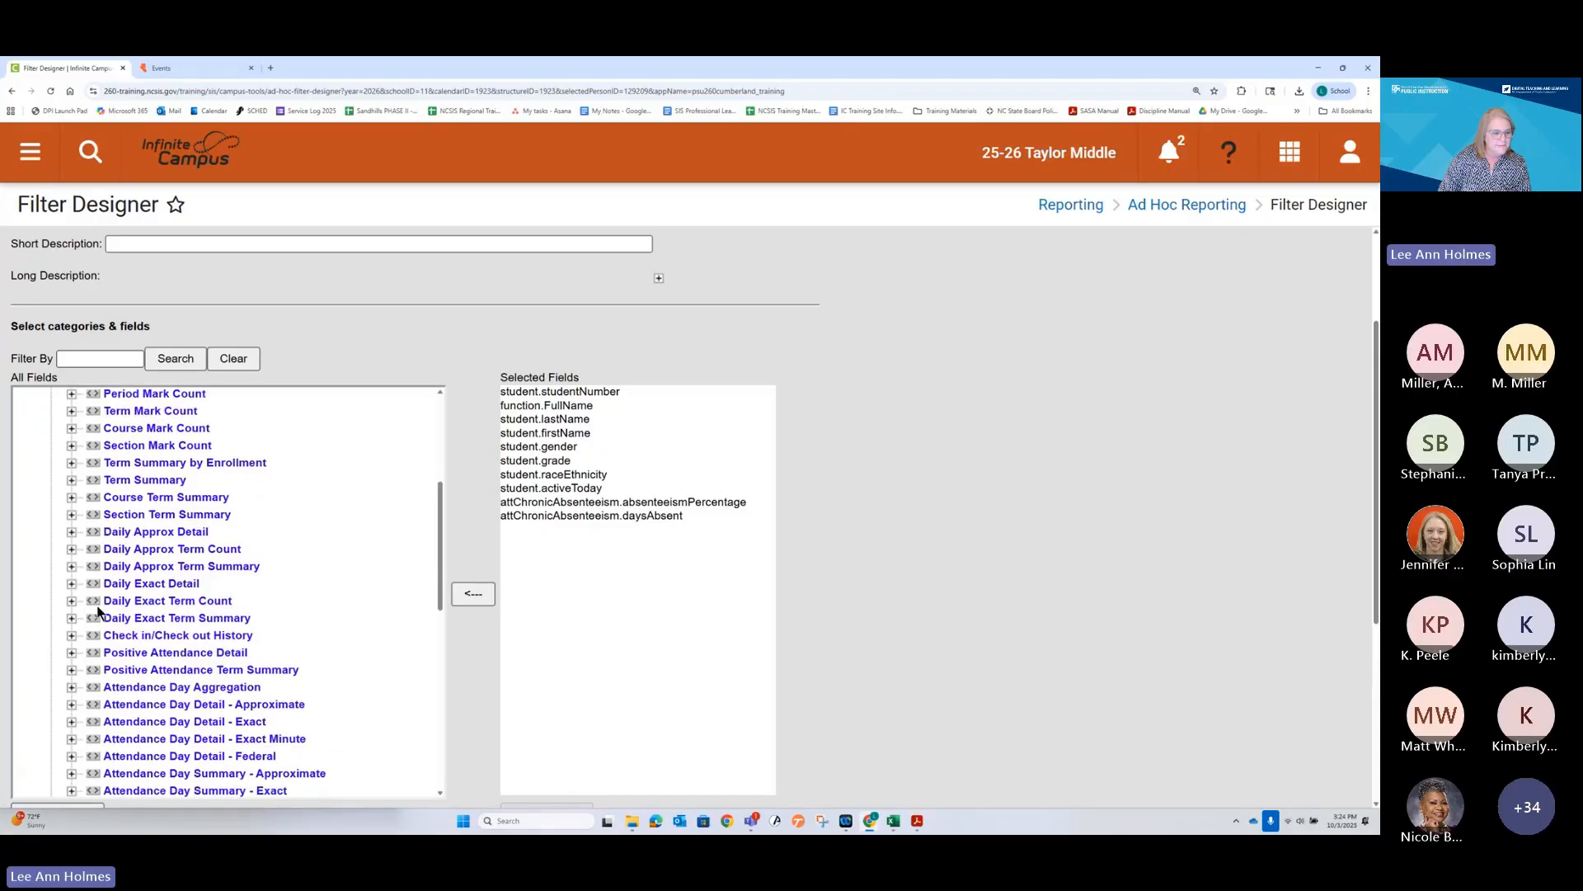
scroll(98, 610, down, 3)
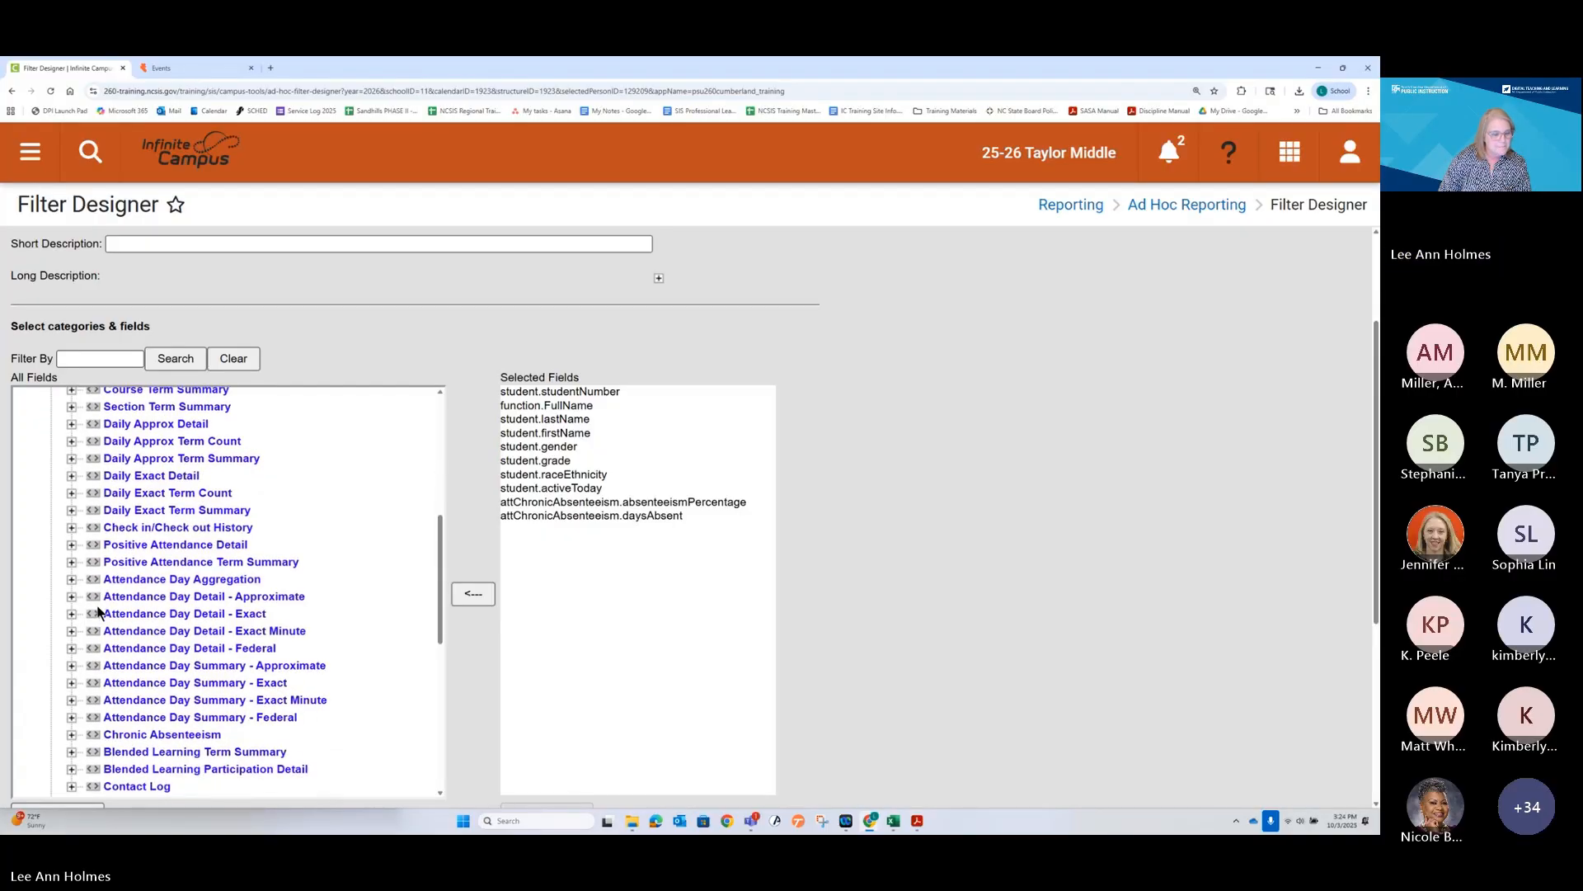
scroll(98, 610, down, 3)
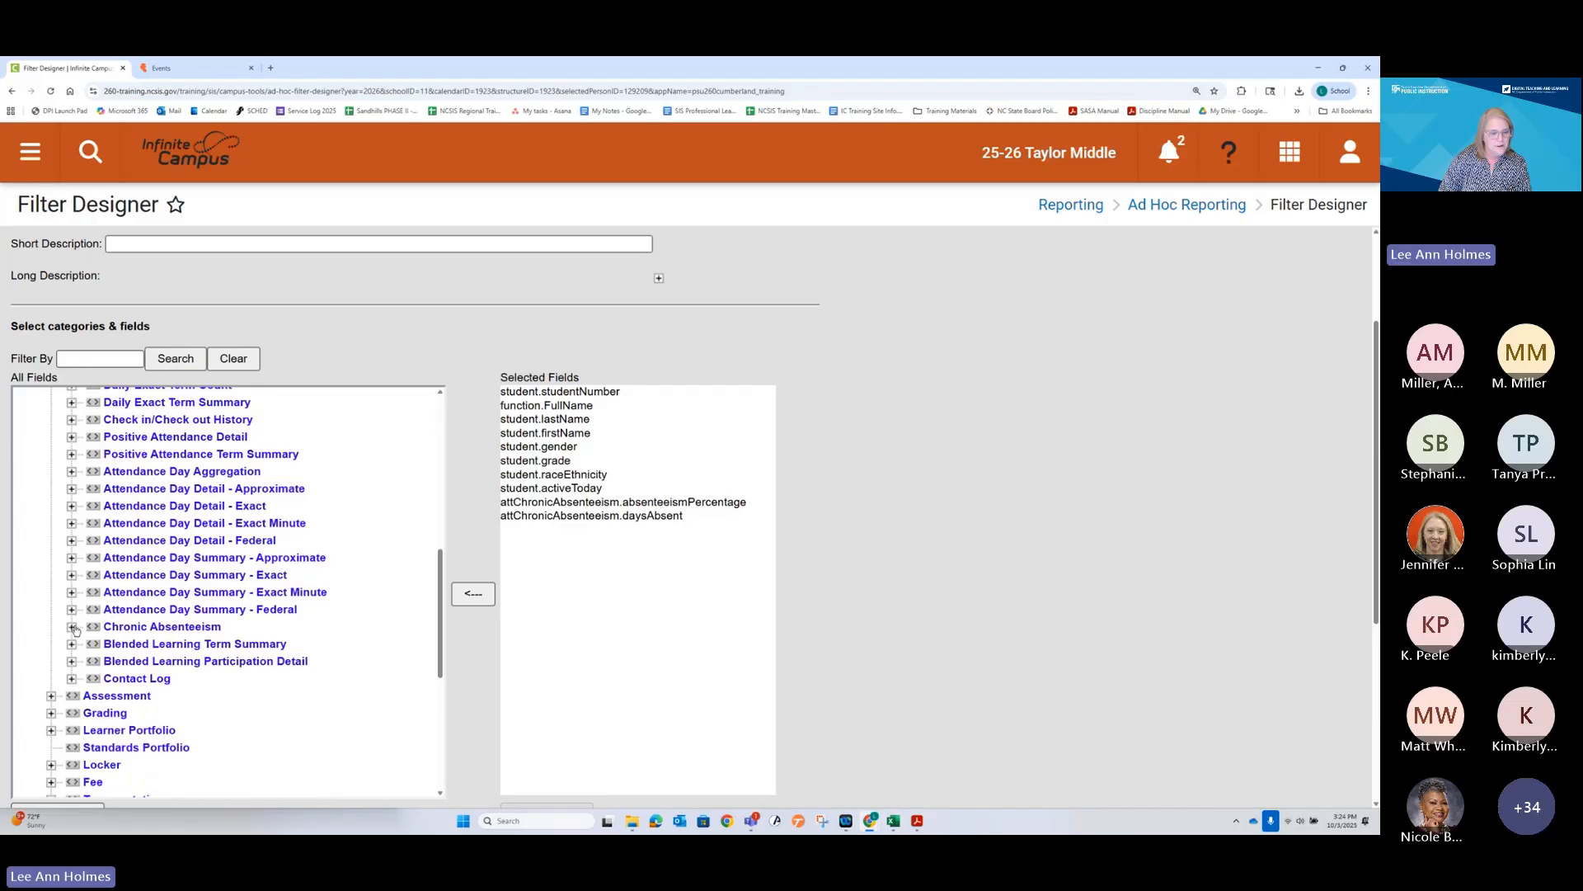
click(72, 628)
scroll(116, 624, down, 3)
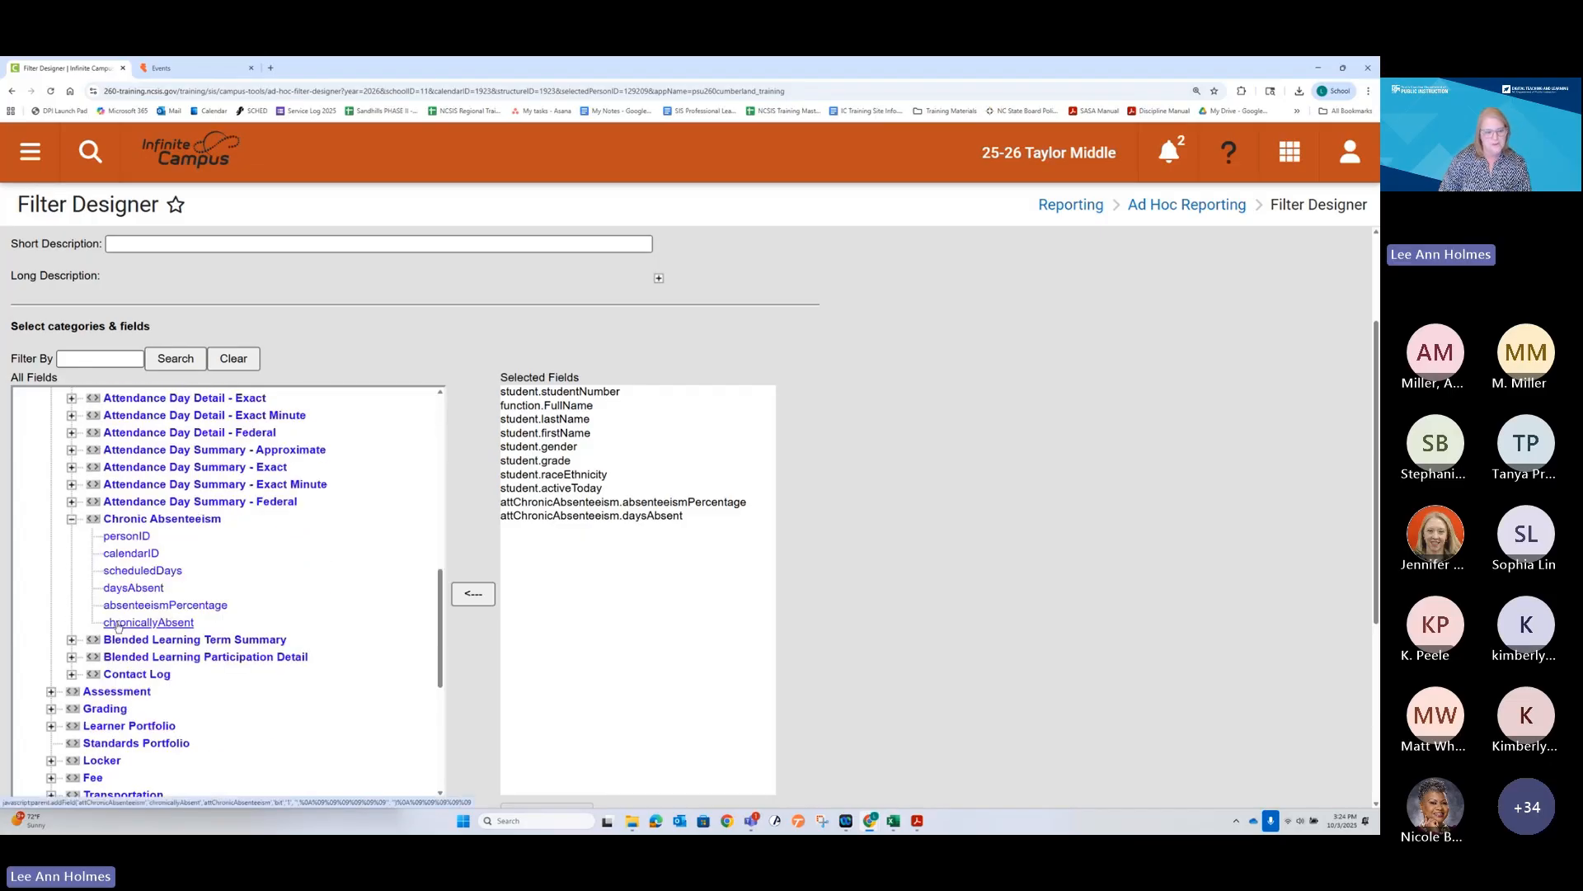
click(118, 625)
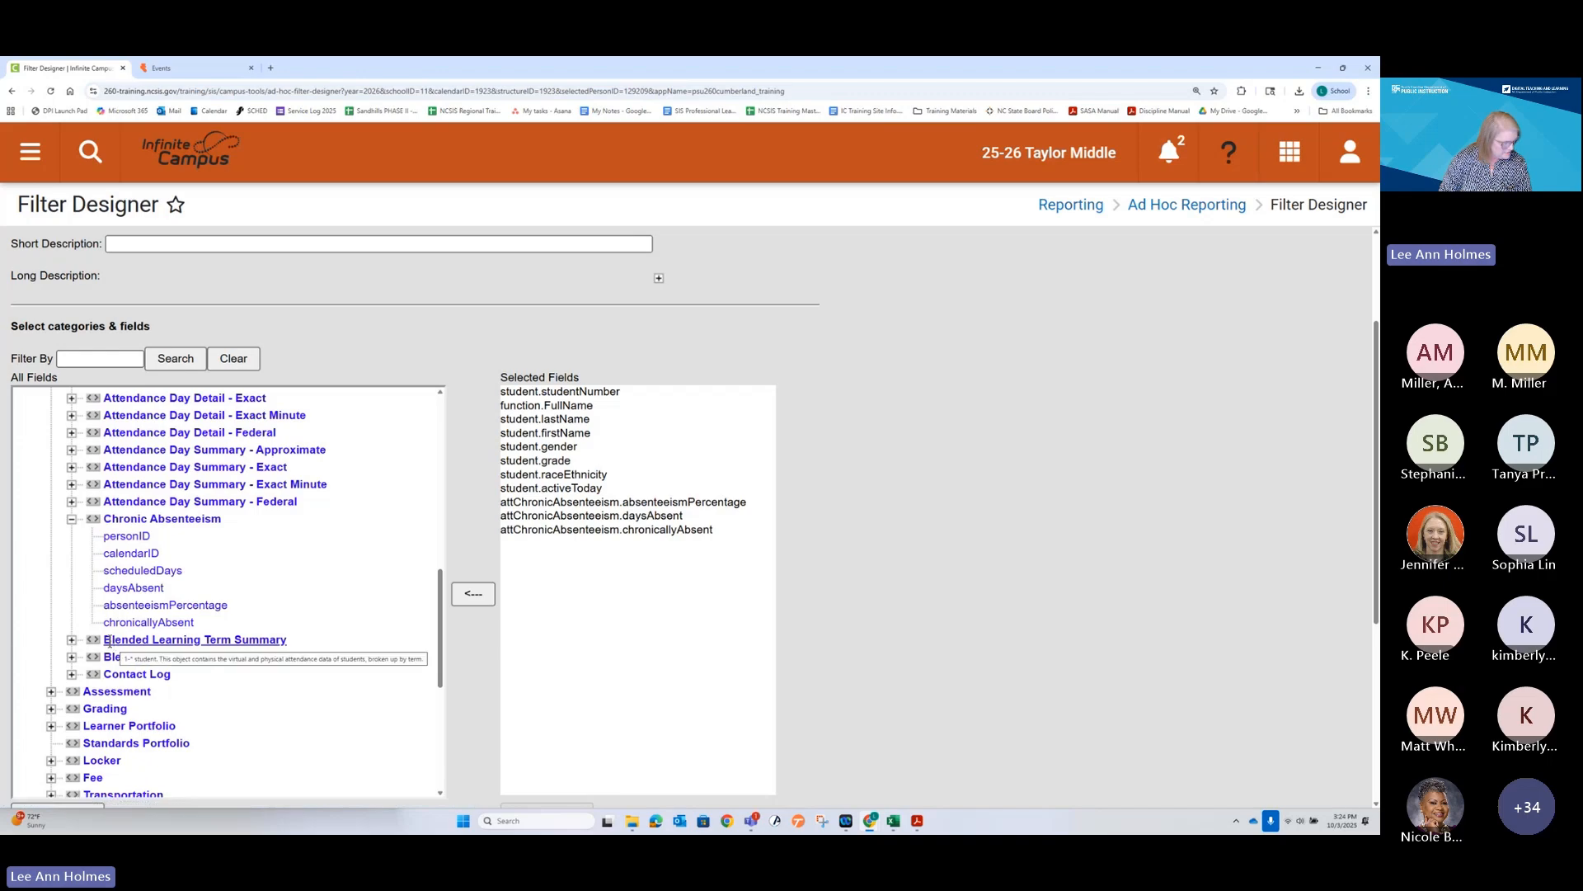
Filter the fields by "gradscore", add gradScore from the Early Warning category to the selected fields, and clear the filter
click(118, 357)
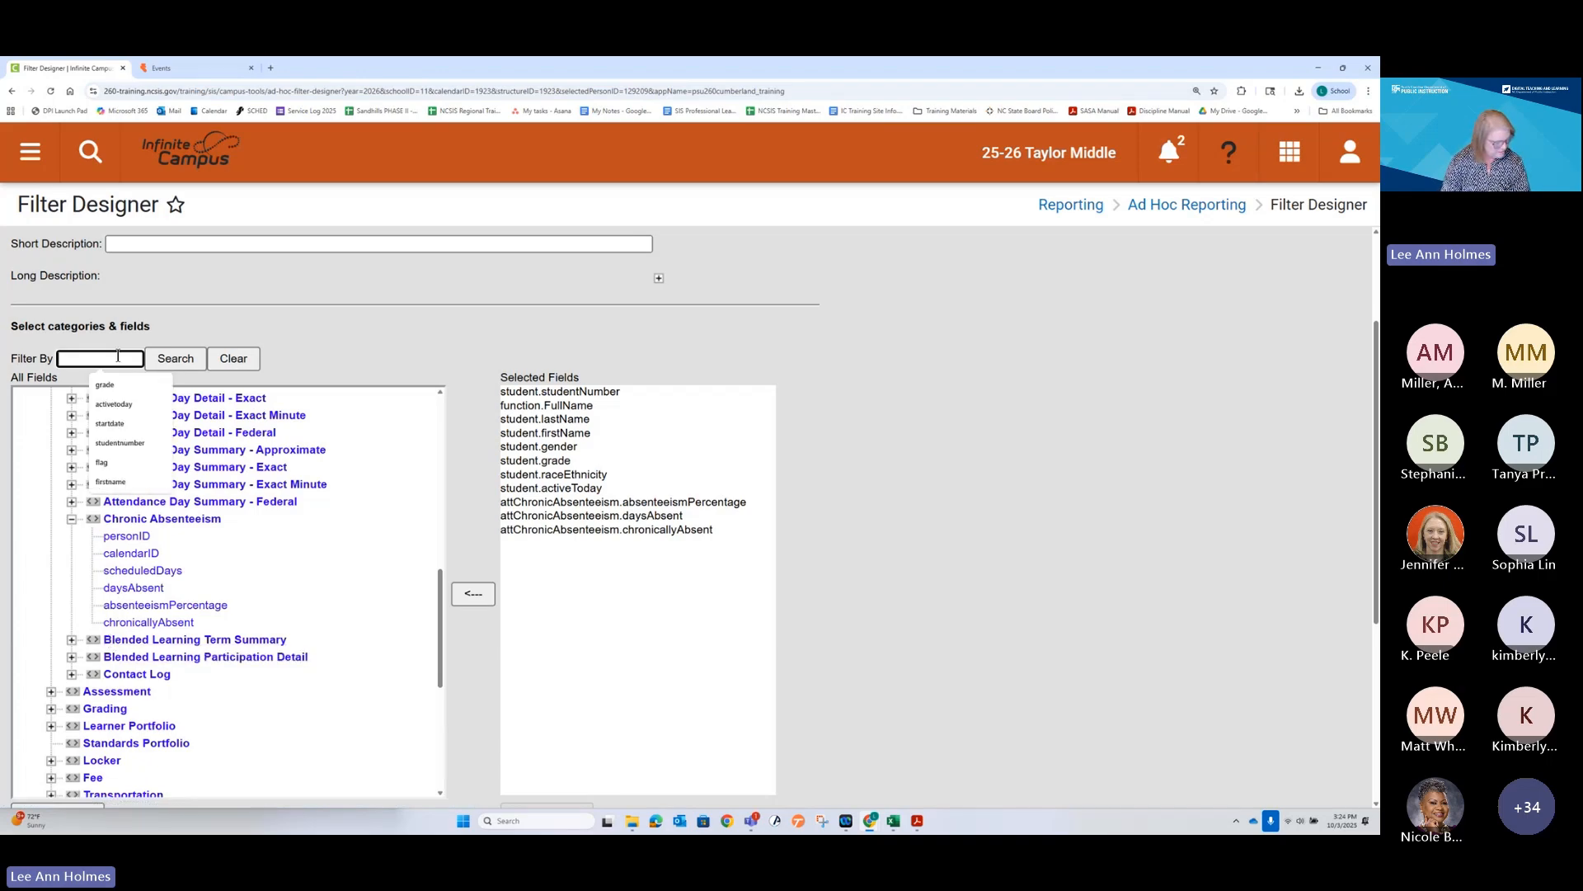
text(a)
key(BackSpace)
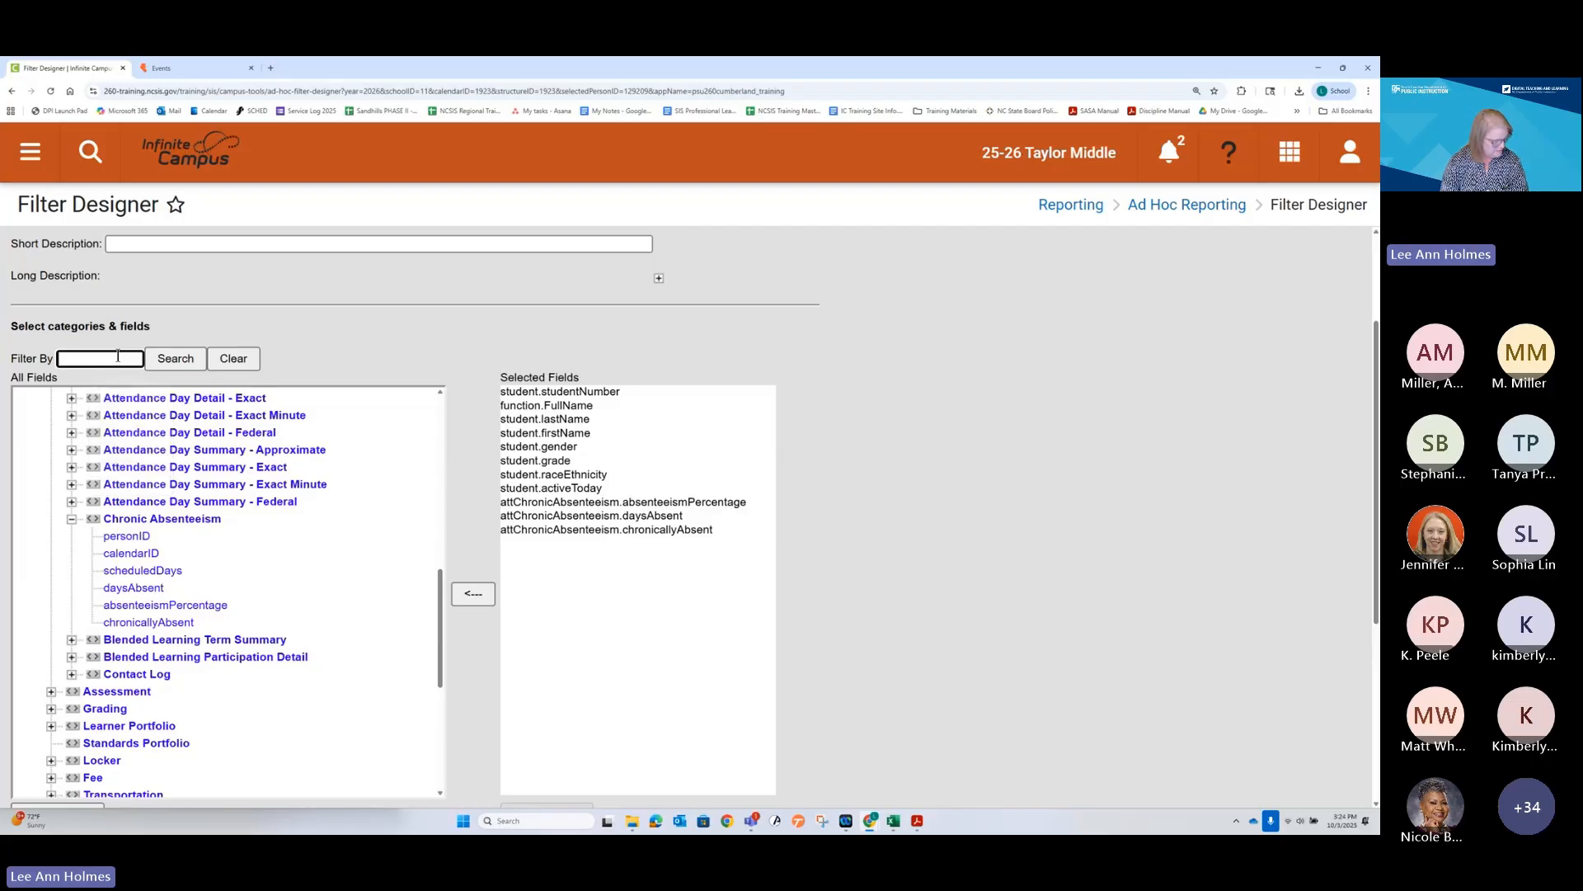
text(gradscore)
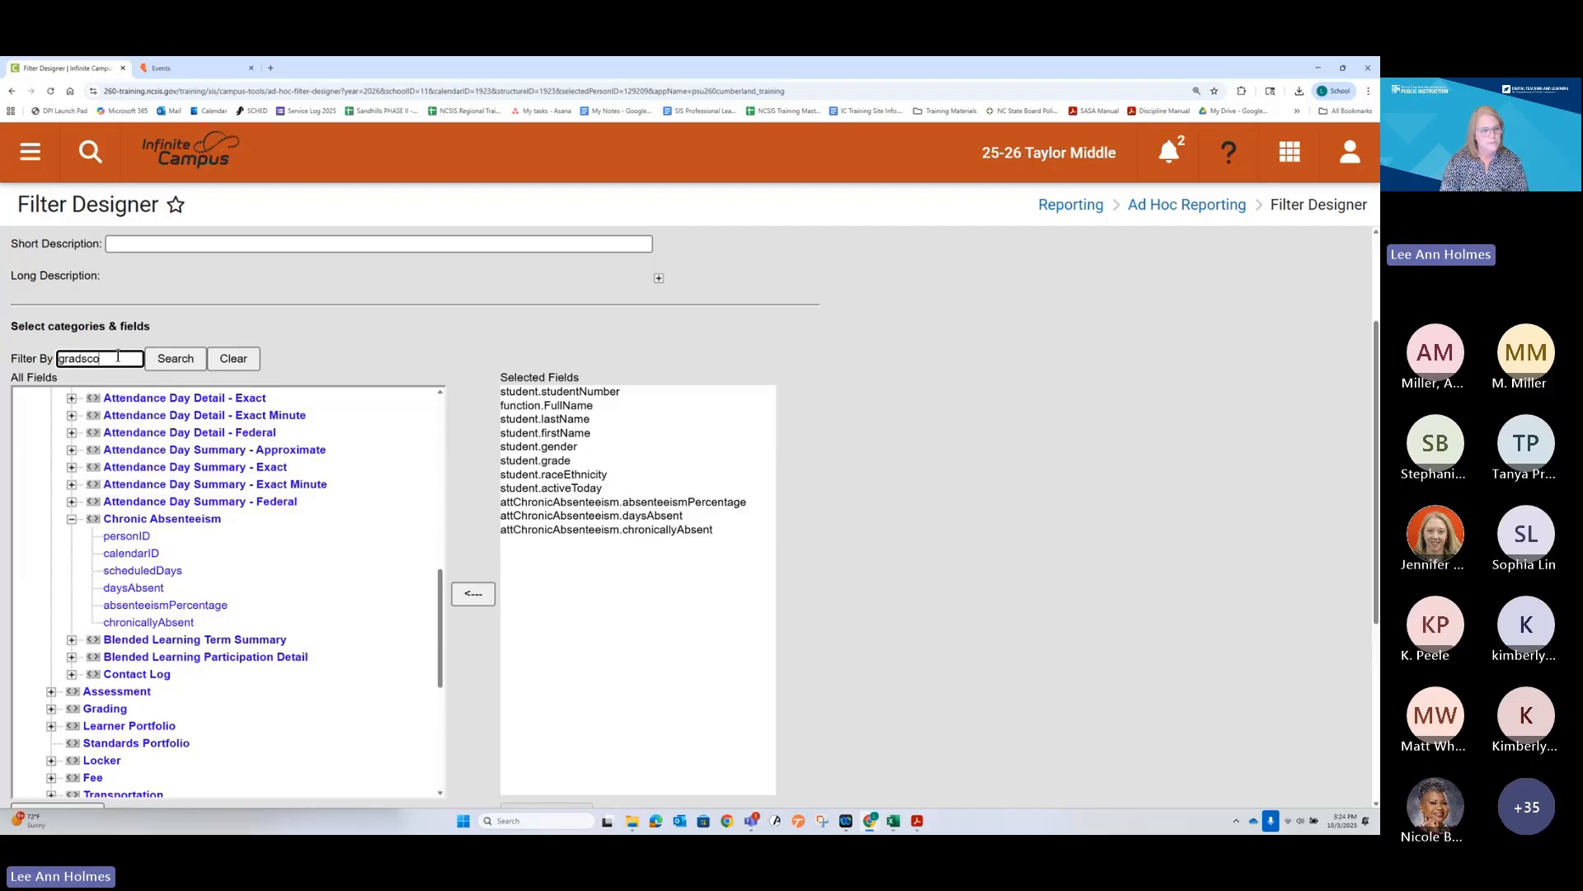
click(159, 358)
click(52, 421)
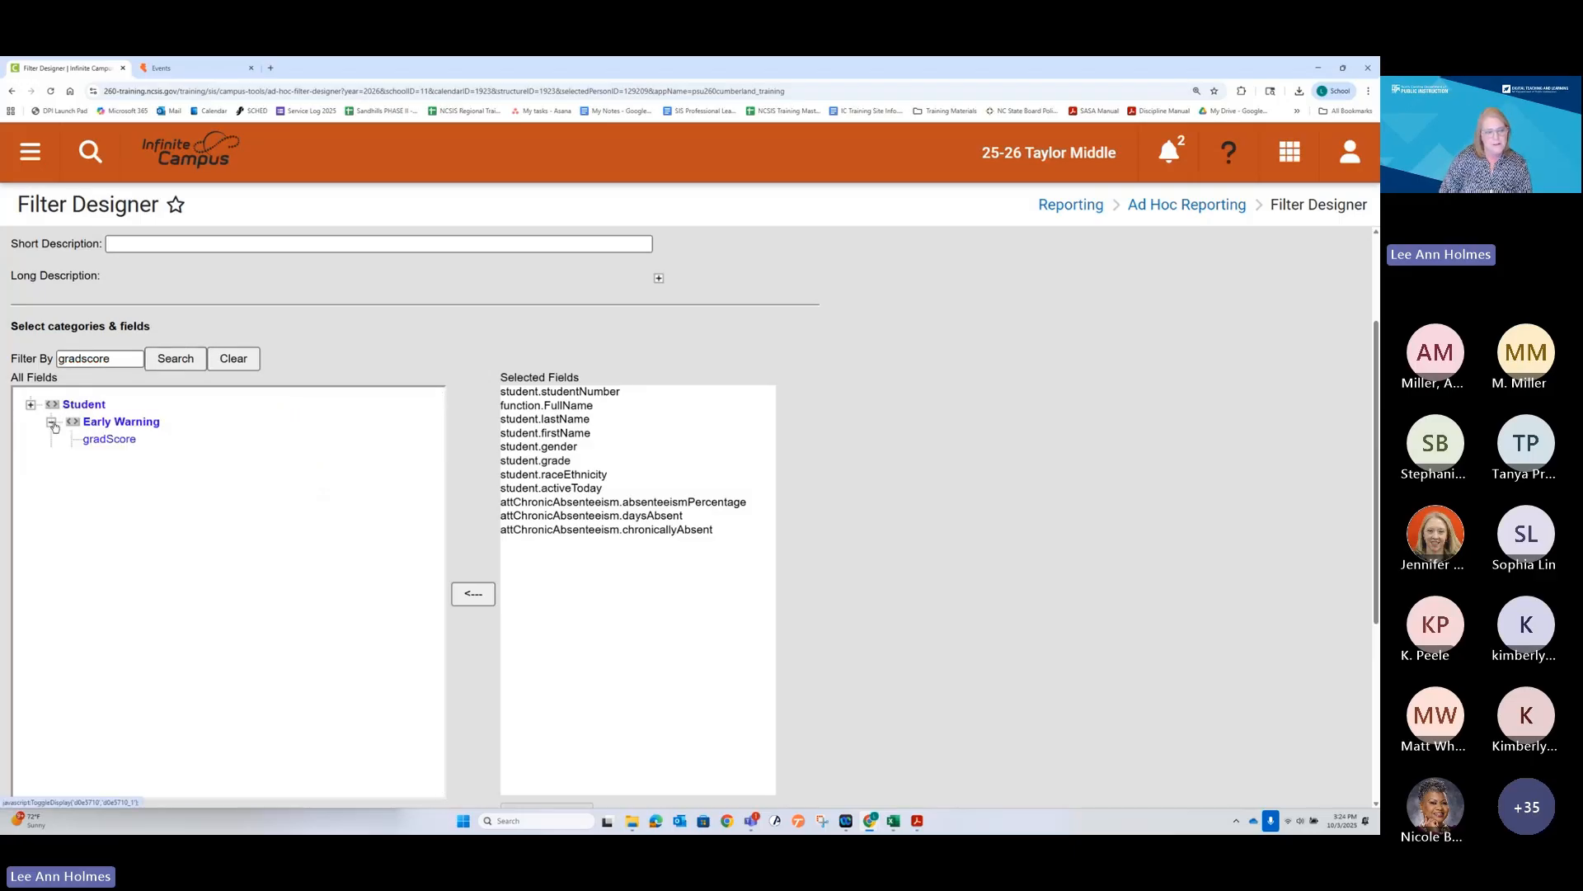
click(96, 440)
click(236, 359)
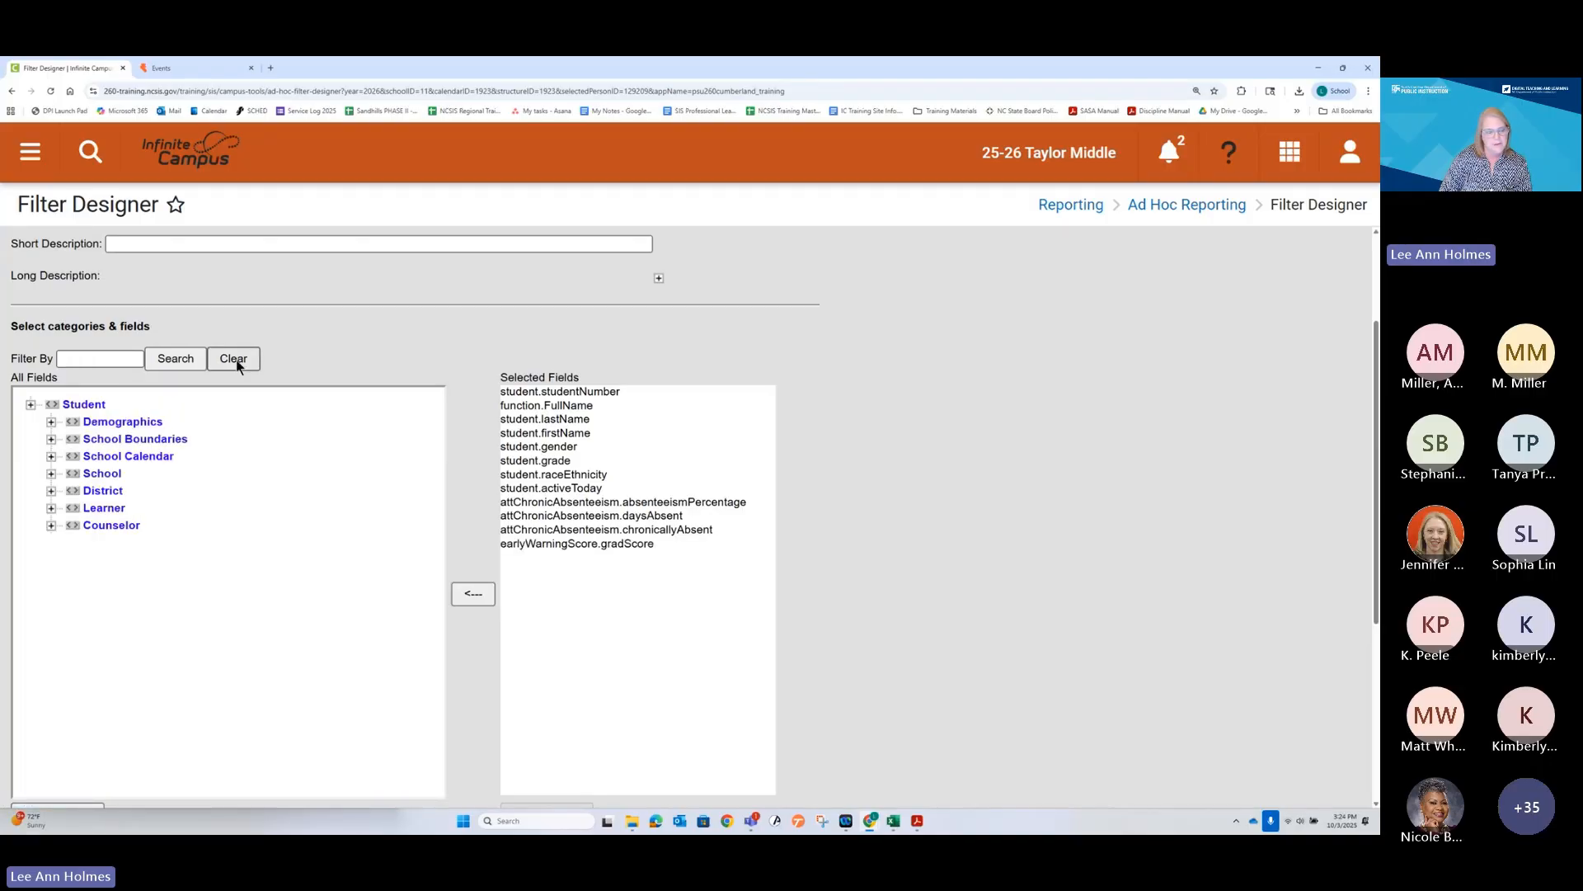
Look through the full list of field categories for the one holding the early warning fields
click(99, 358)
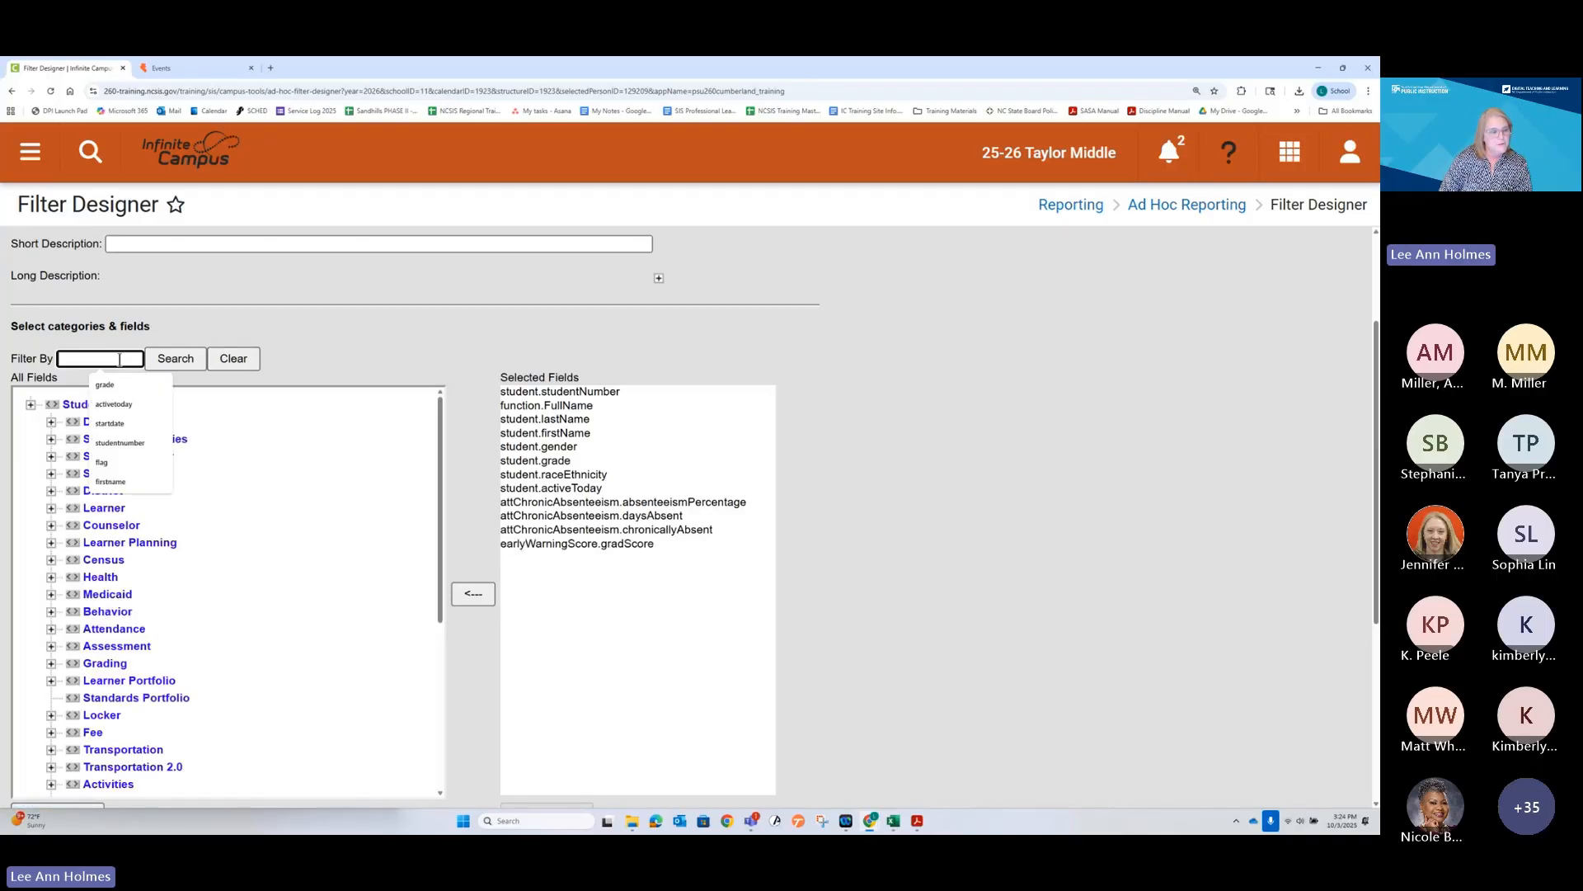
scroll(106, 607, down, 3)
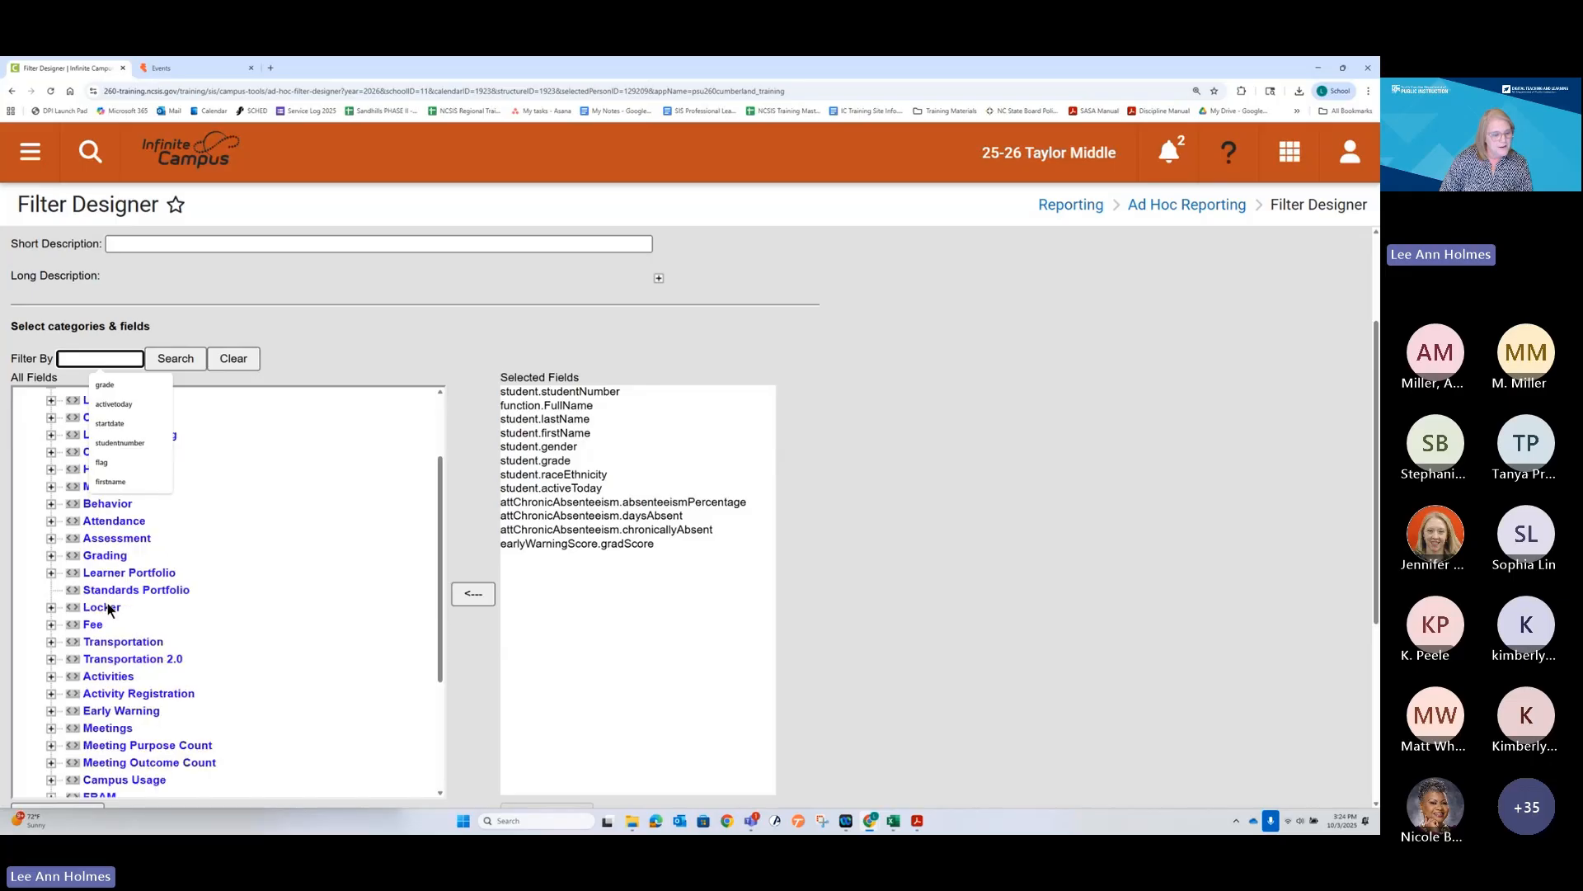
scroll(108, 610, down, 3)
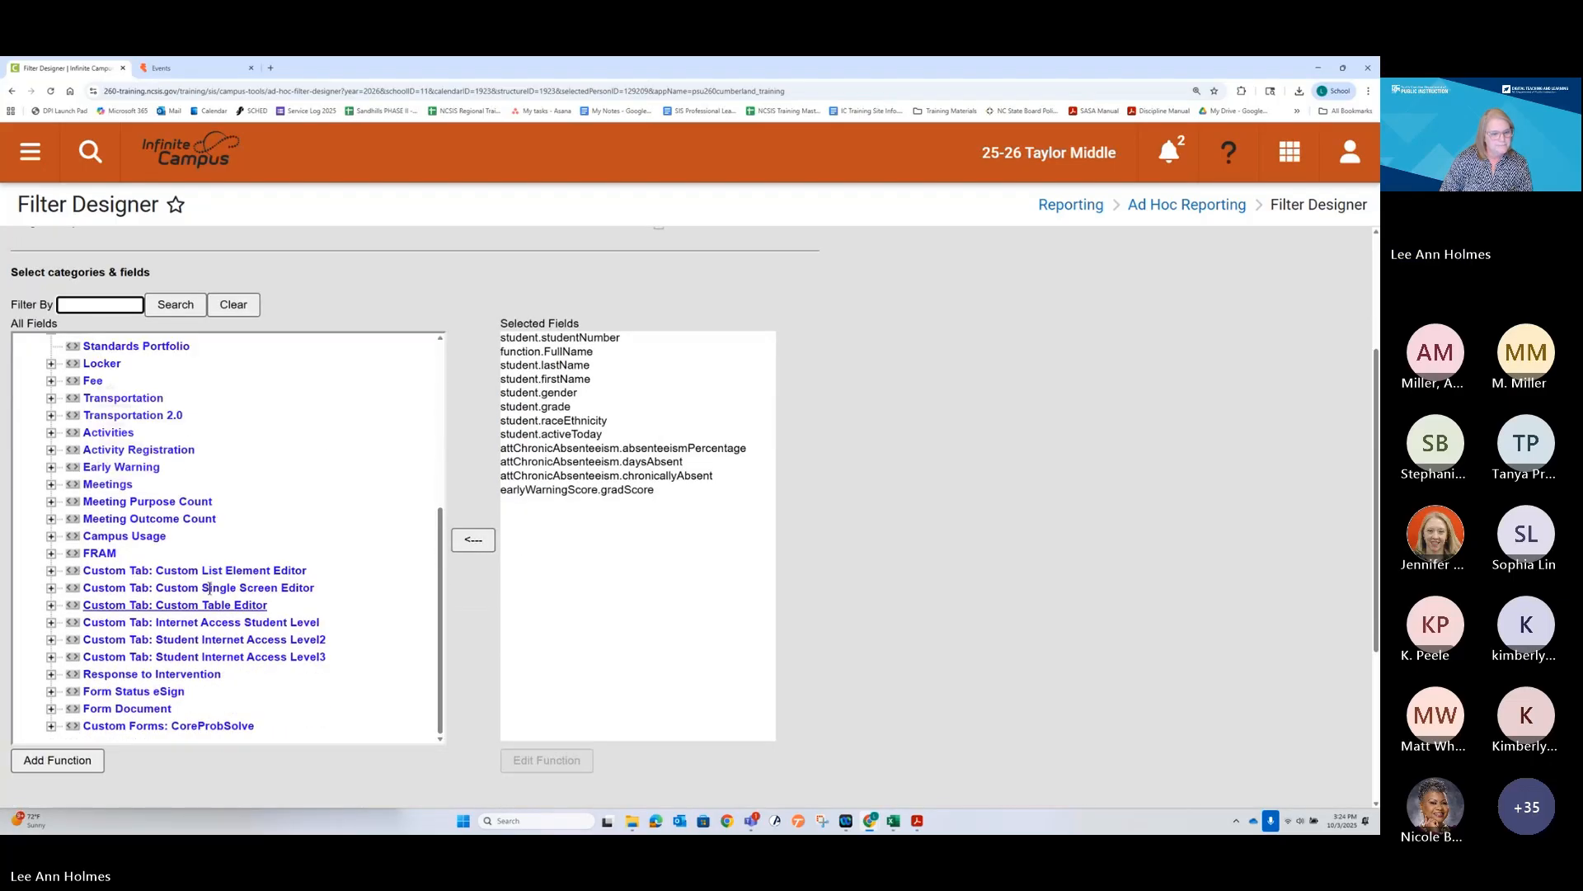
scroll(324, 427, up, 5)
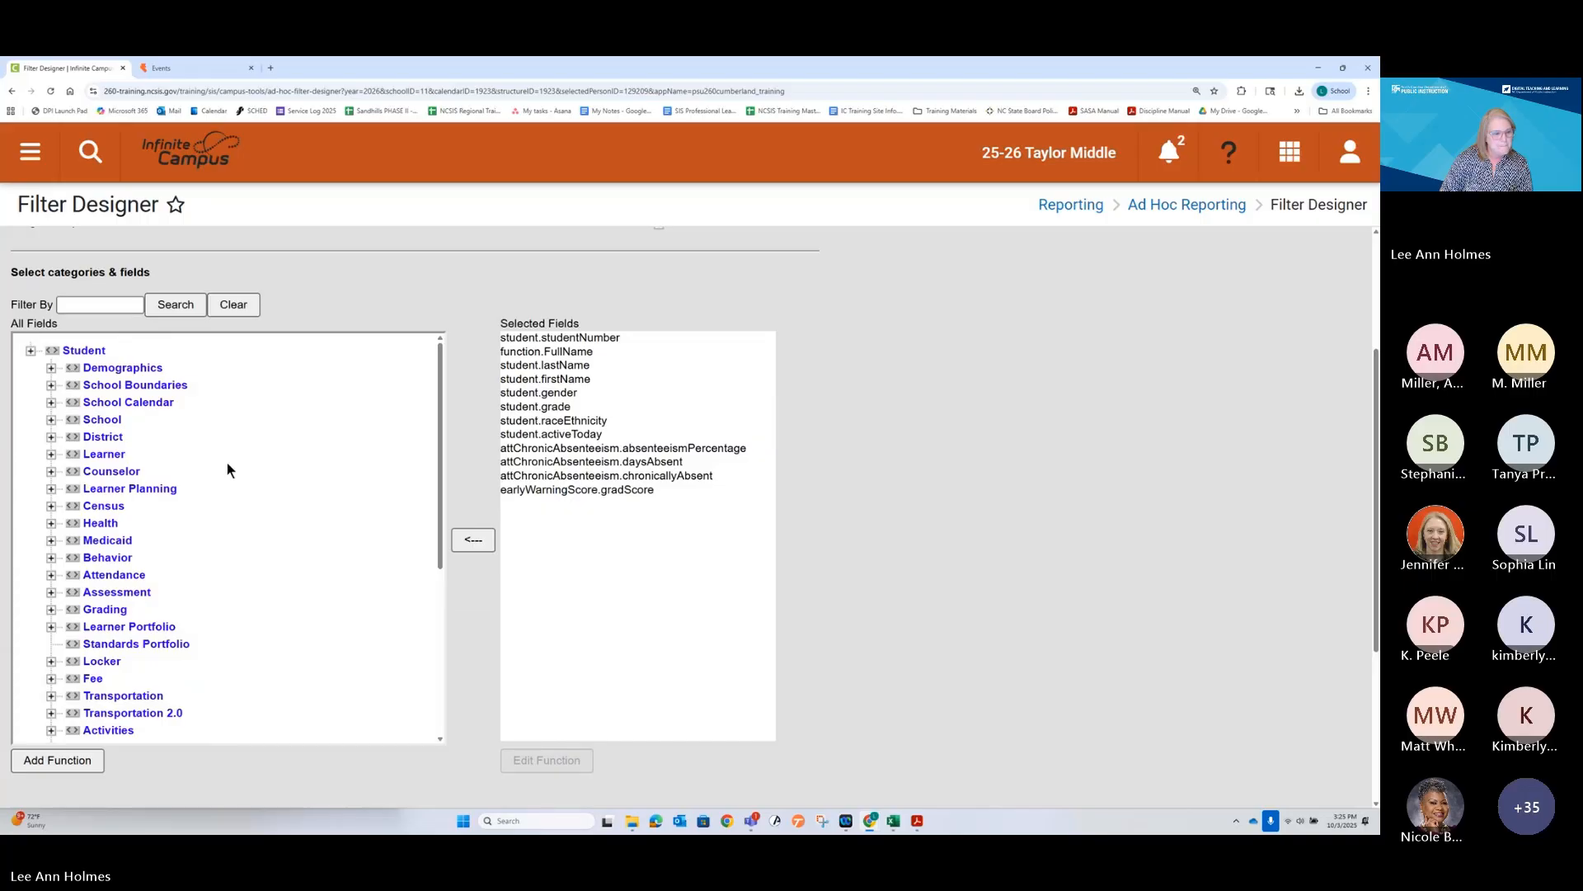
scroll(114, 468, down, 3)
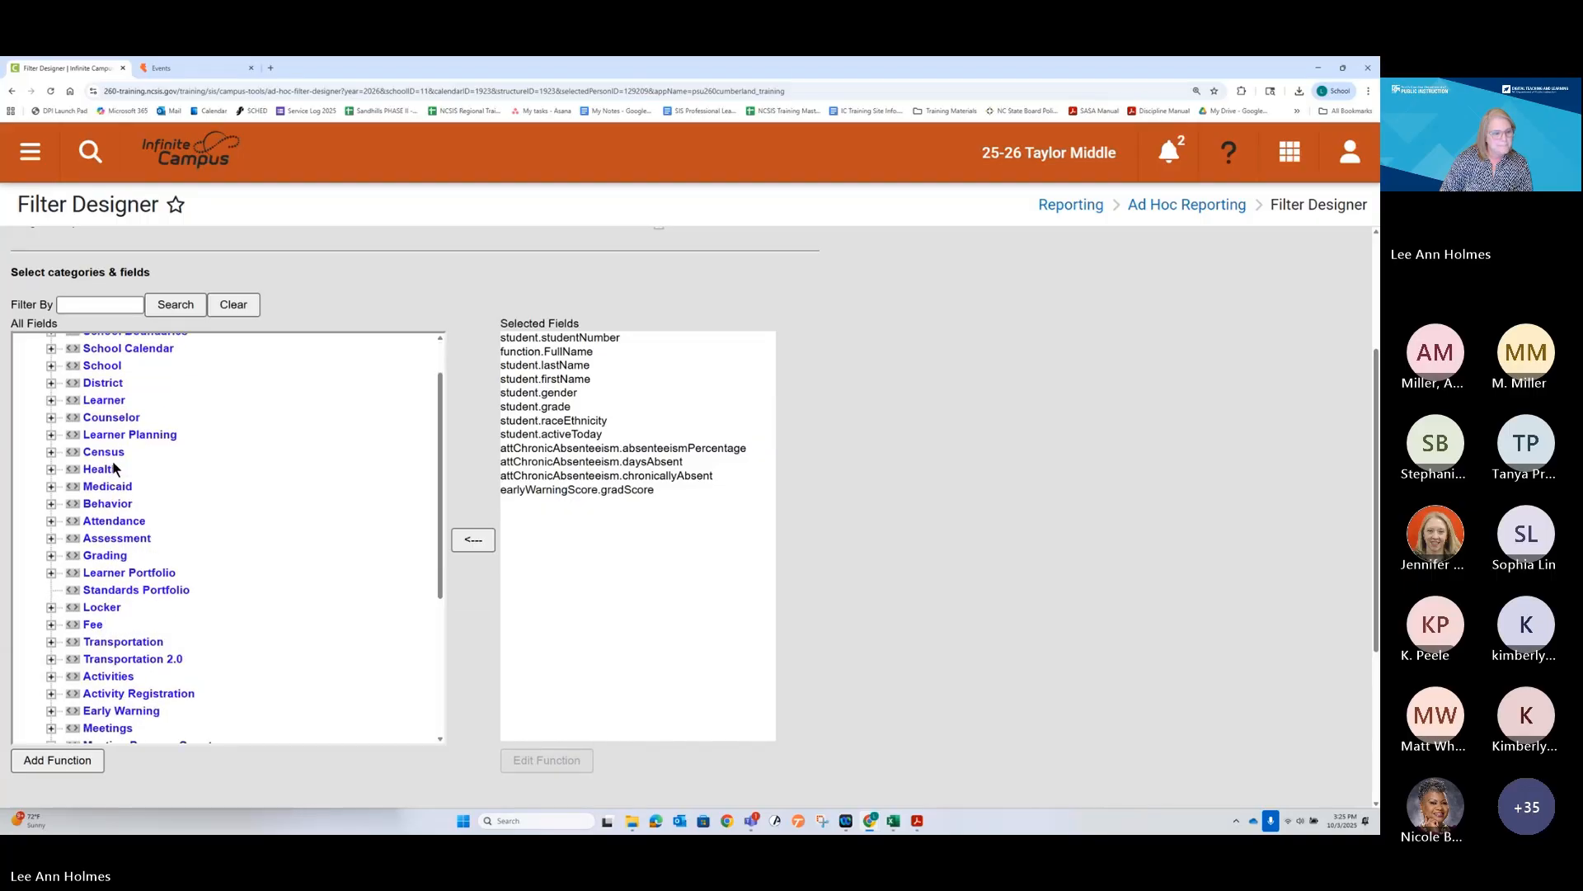
scroll(113, 461, down, 2)
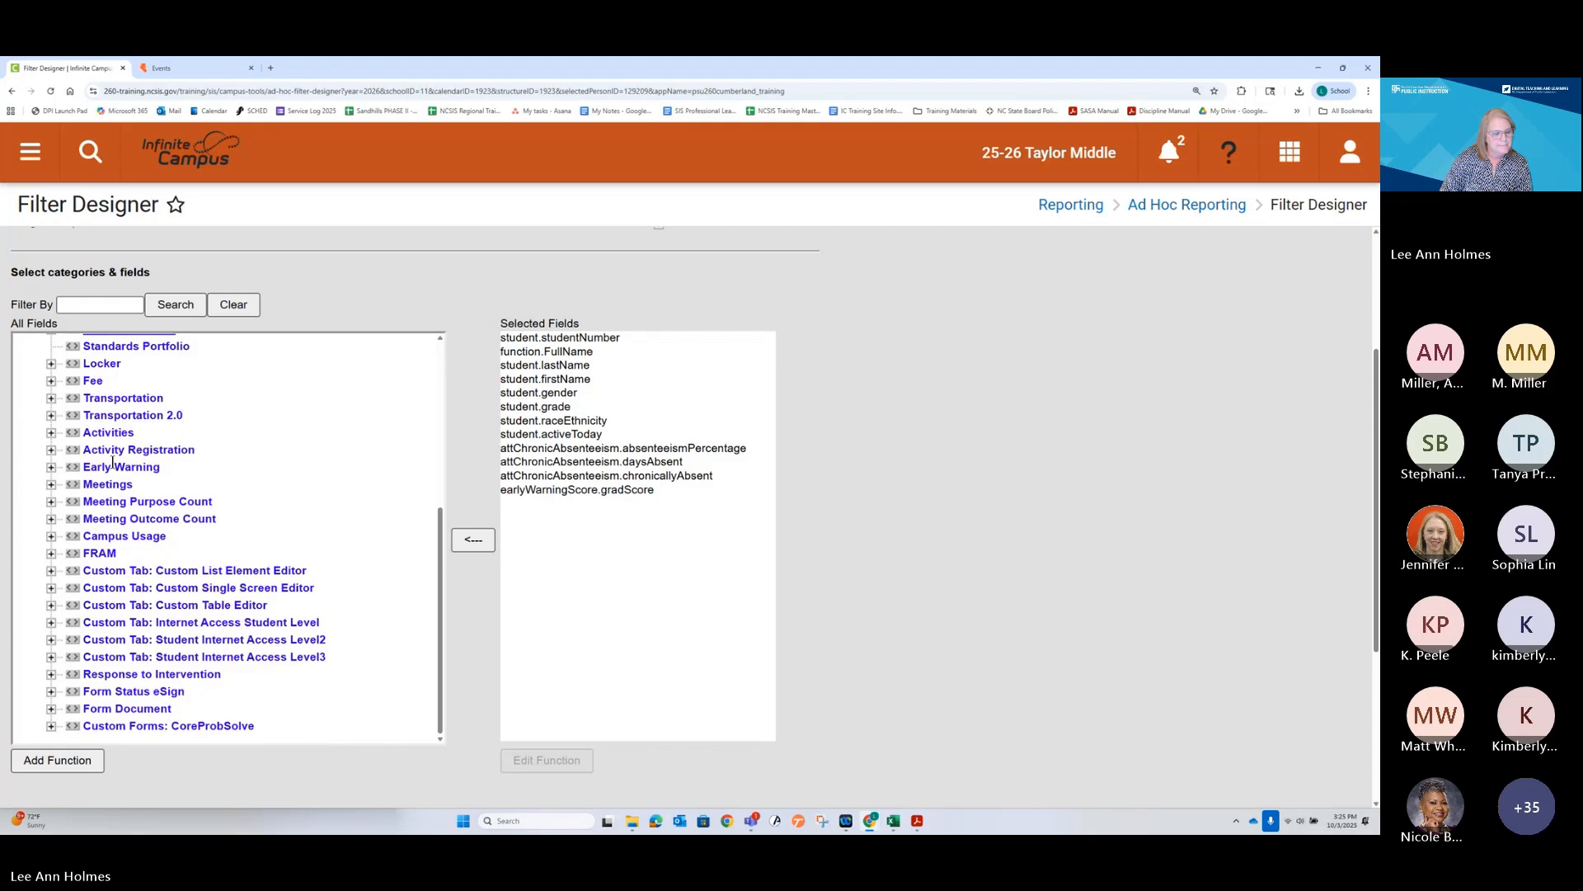
scroll(111, 446, up, 7)
Filter the fields by "gradscore" to identify the category containing gradScore, and clear the filter
click(94, 303)
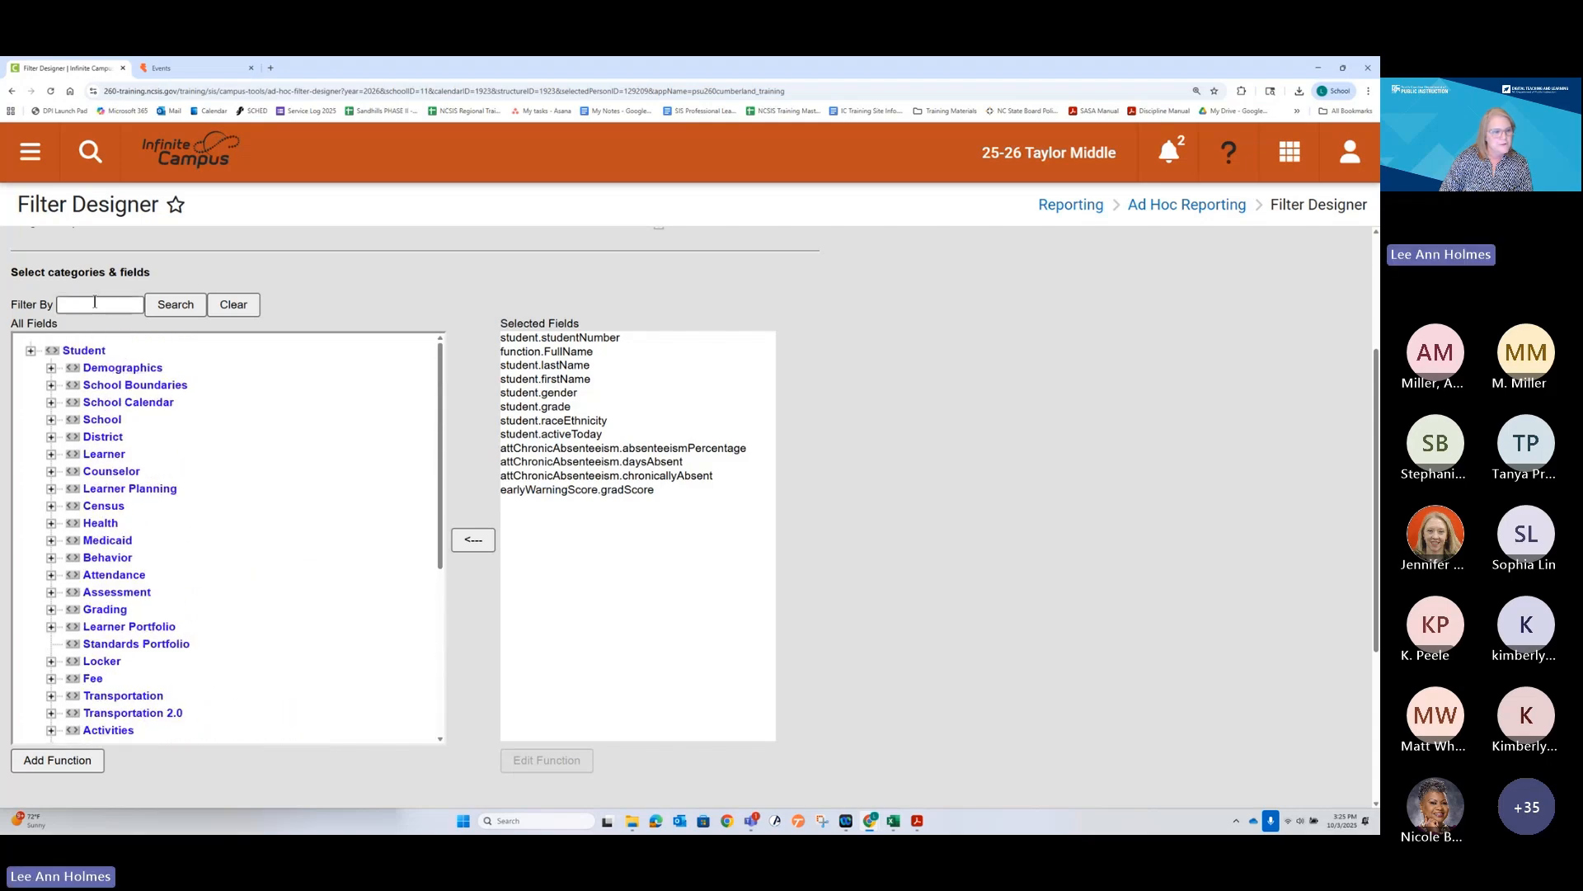
text(f)
key(BackSpace)
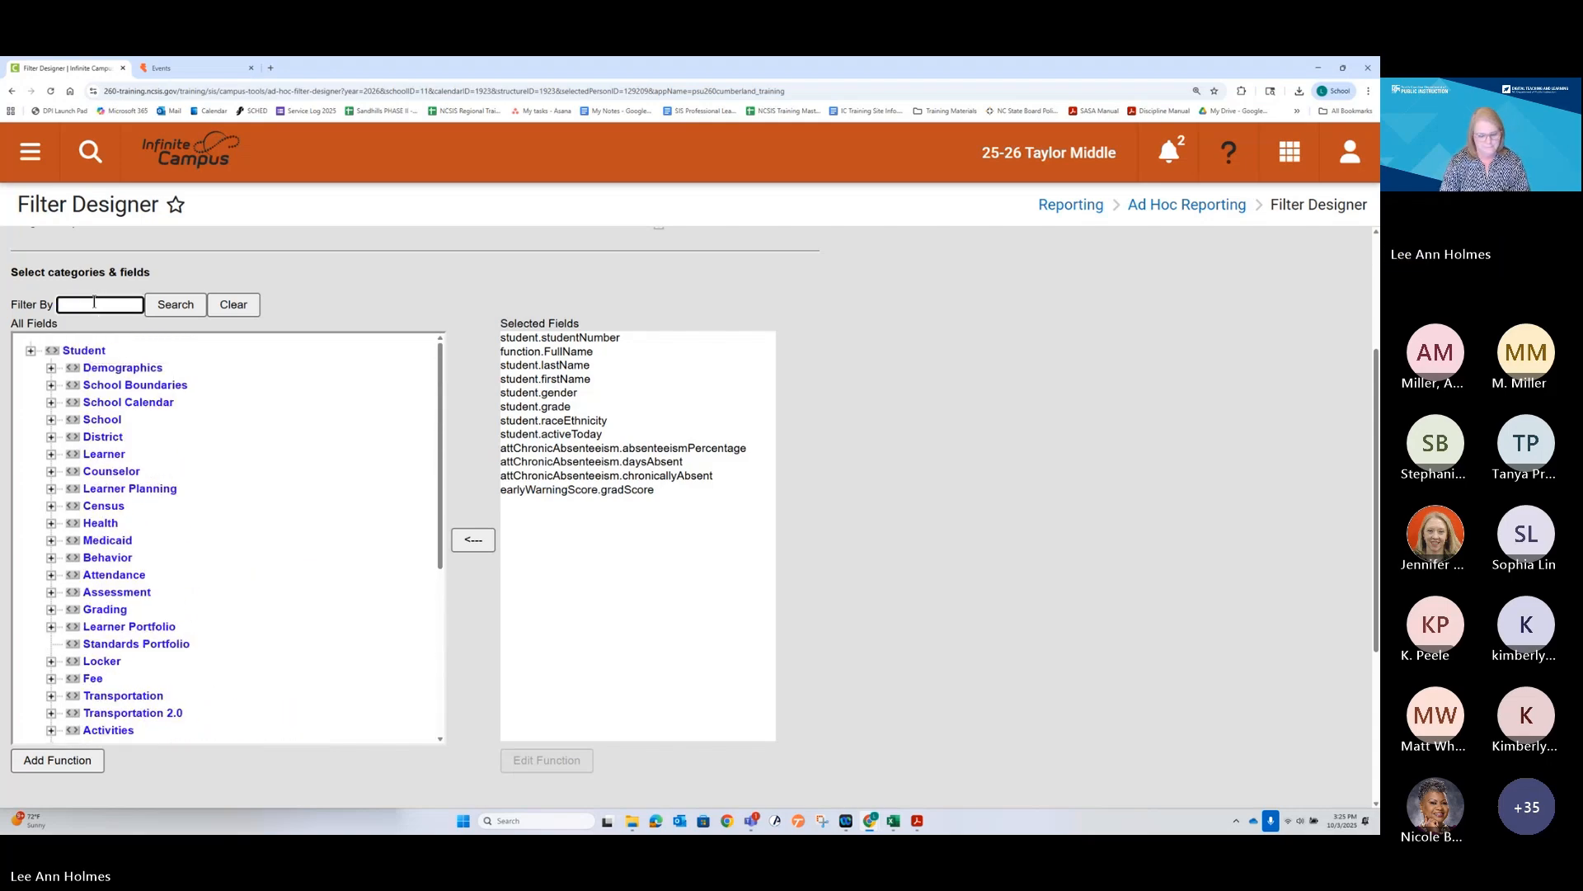
text(gradscor)
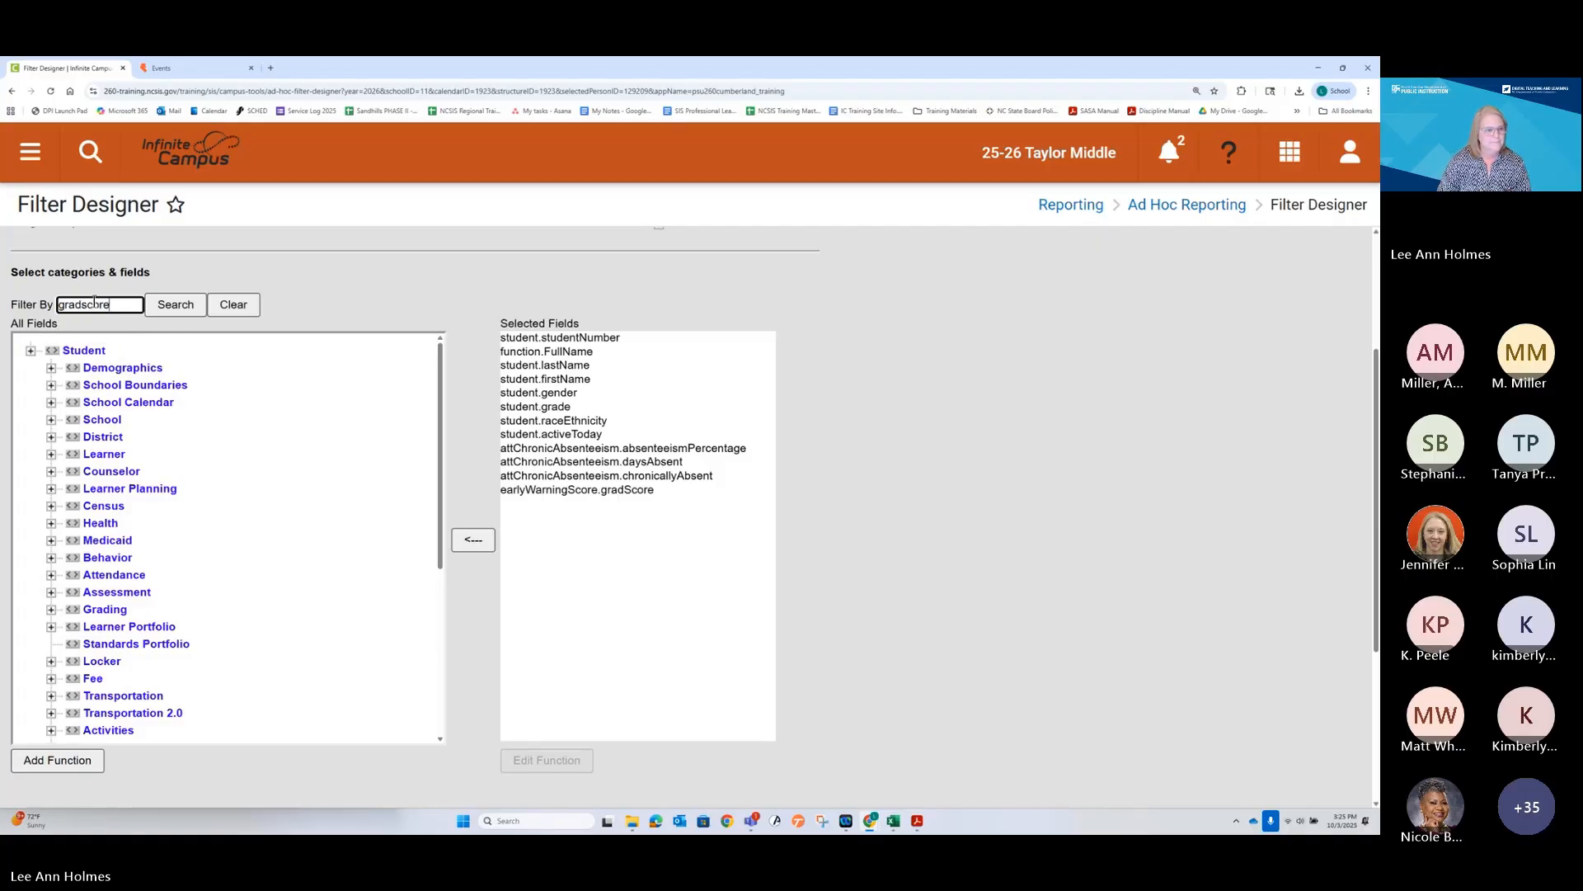
text(e)
click(173, 310)
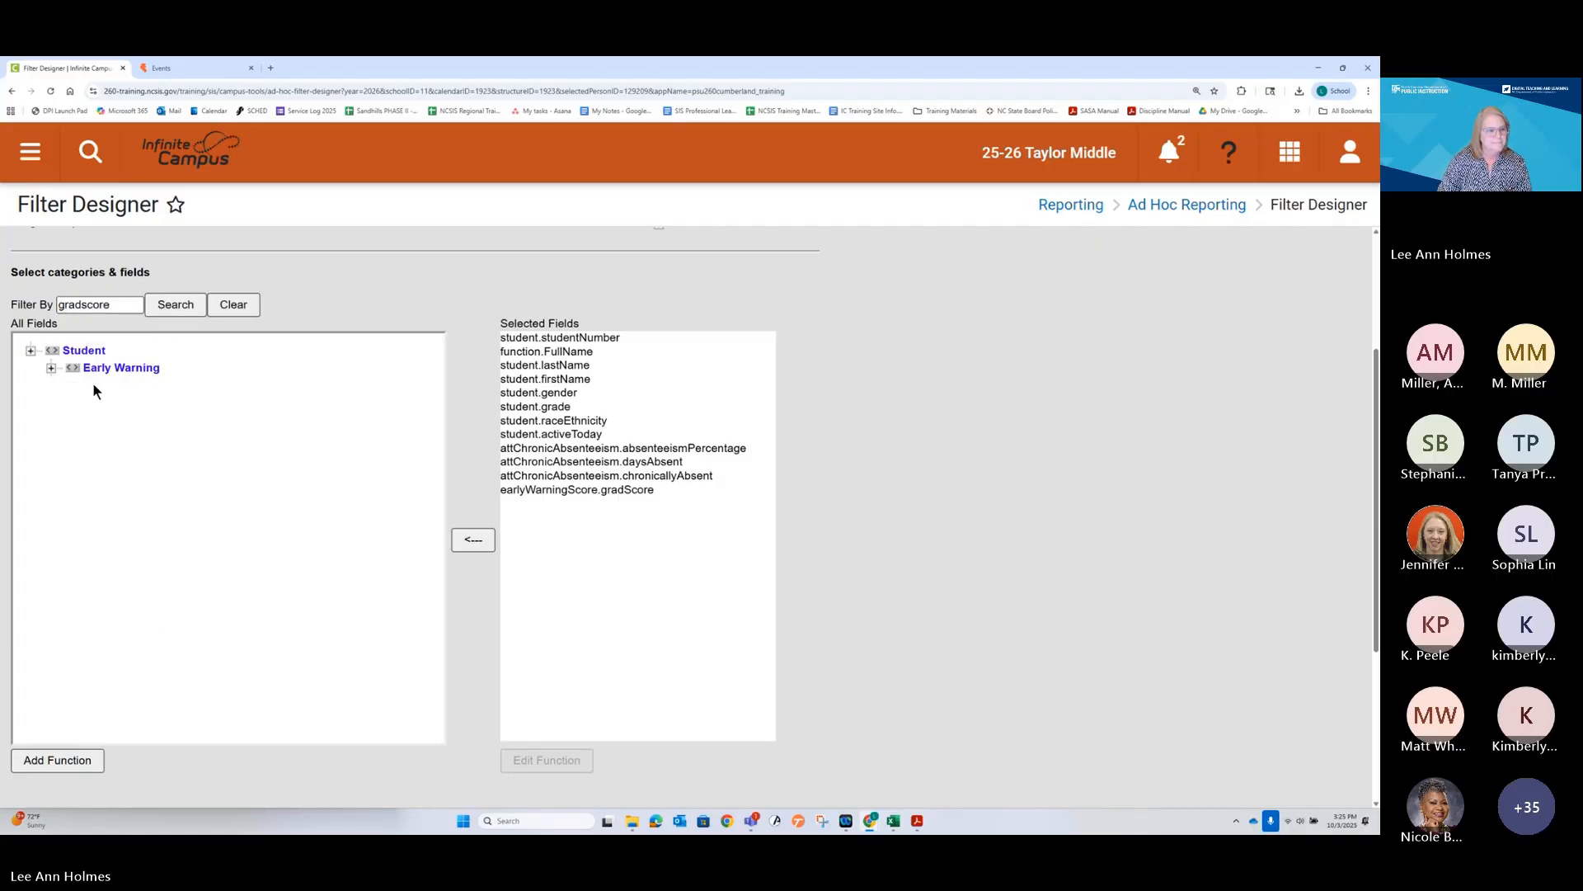
click(50, 368)
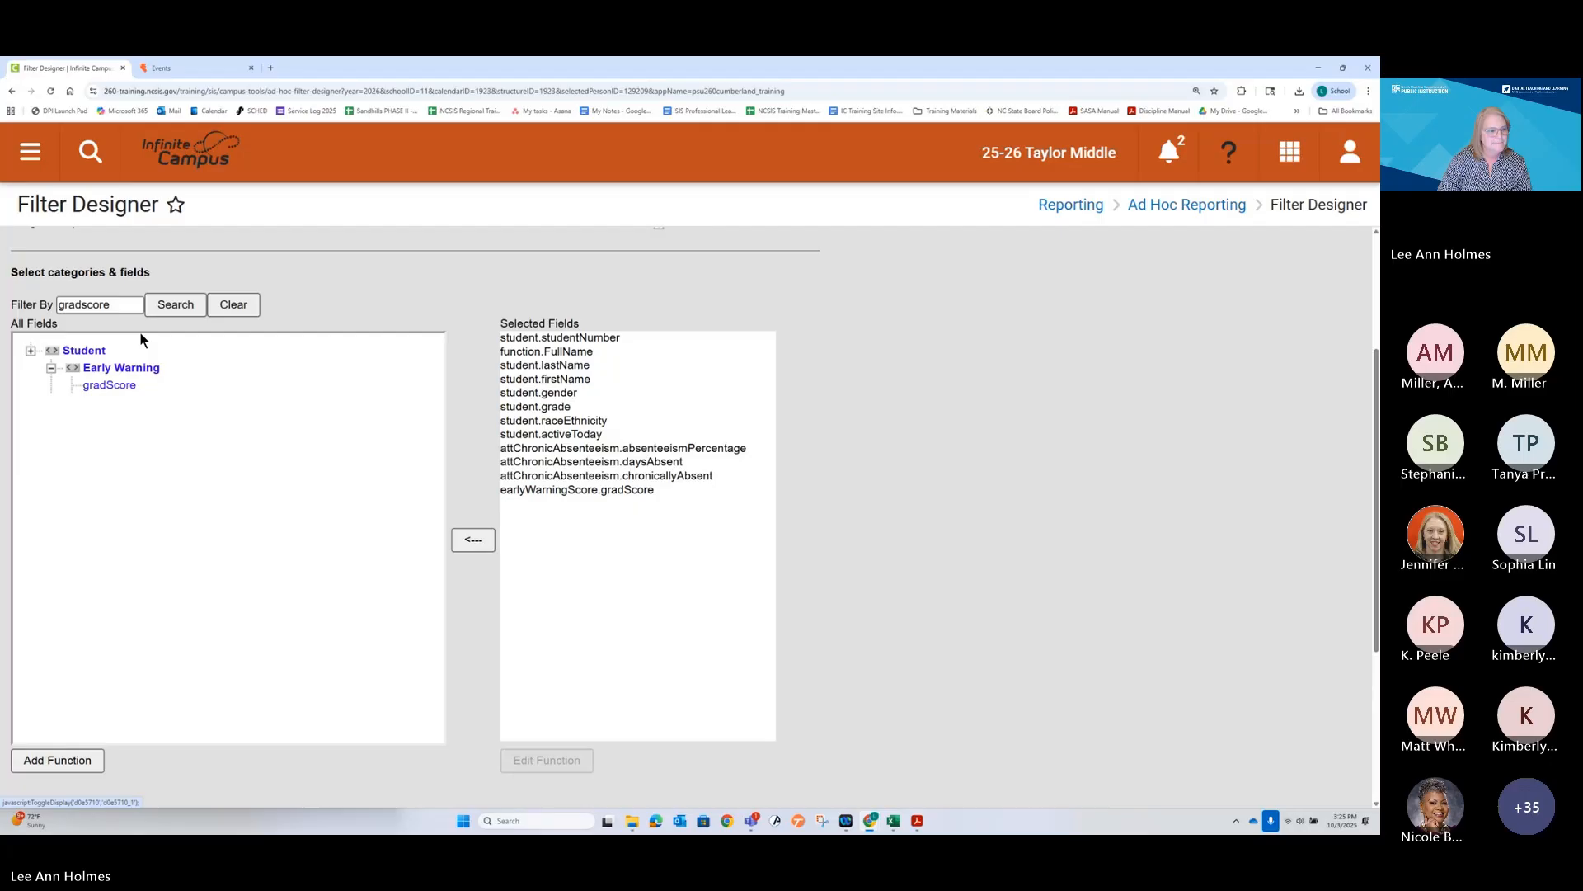
click(233, 304)
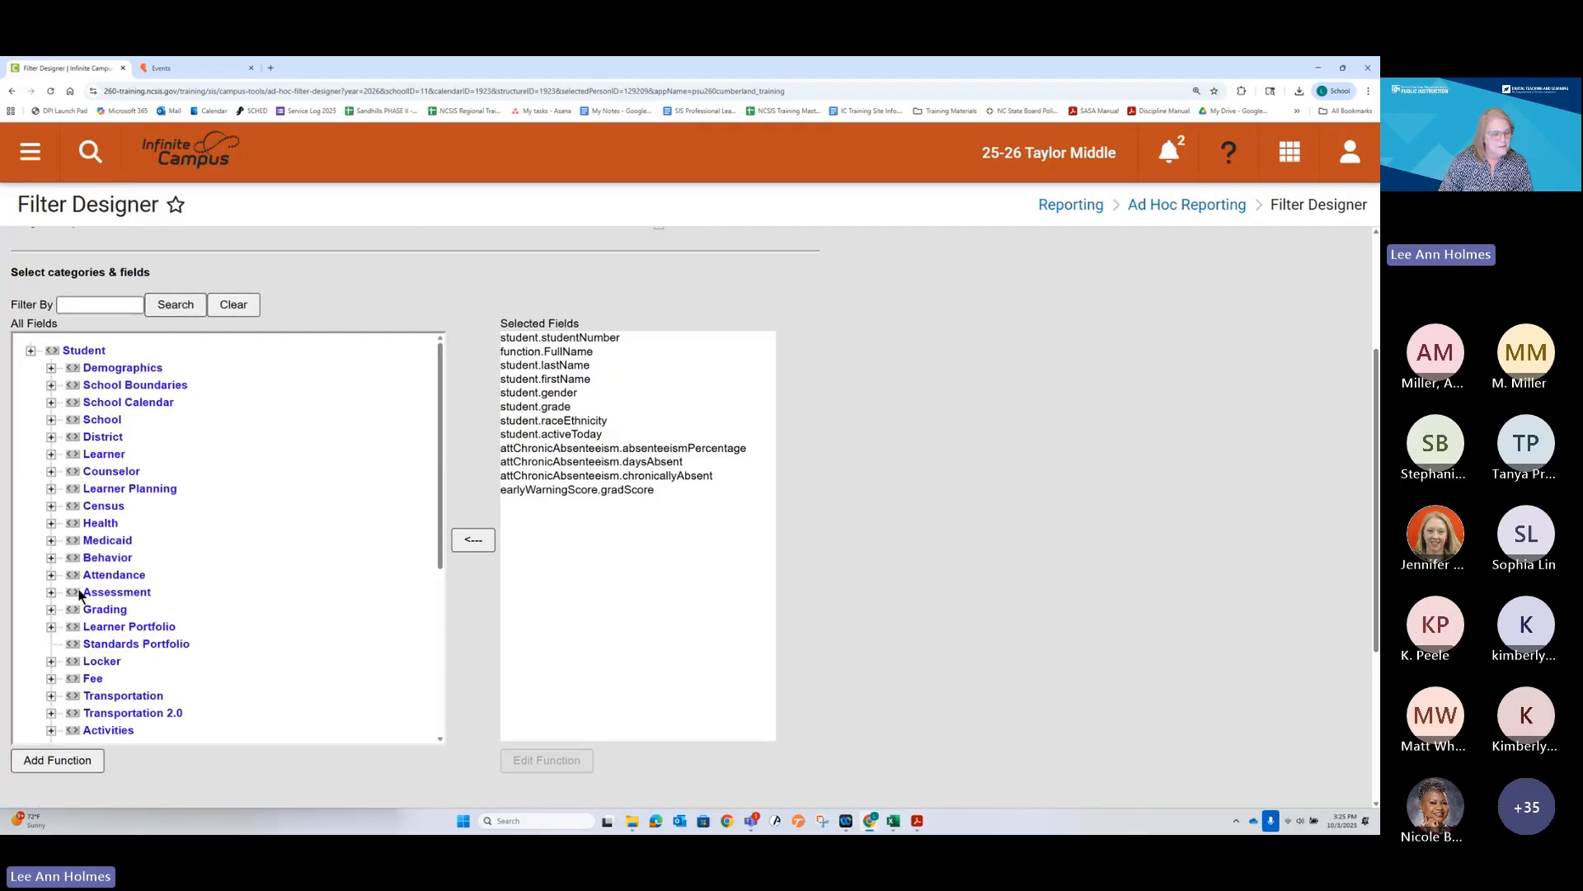
Add attendanceIndependentOutcome, behaviorIndependentOutcome, curriculumIndependentOutcome and stabilityIndependentOutcome from the Early Warning category to the selected fields
scroll(82, 592, down, 5)
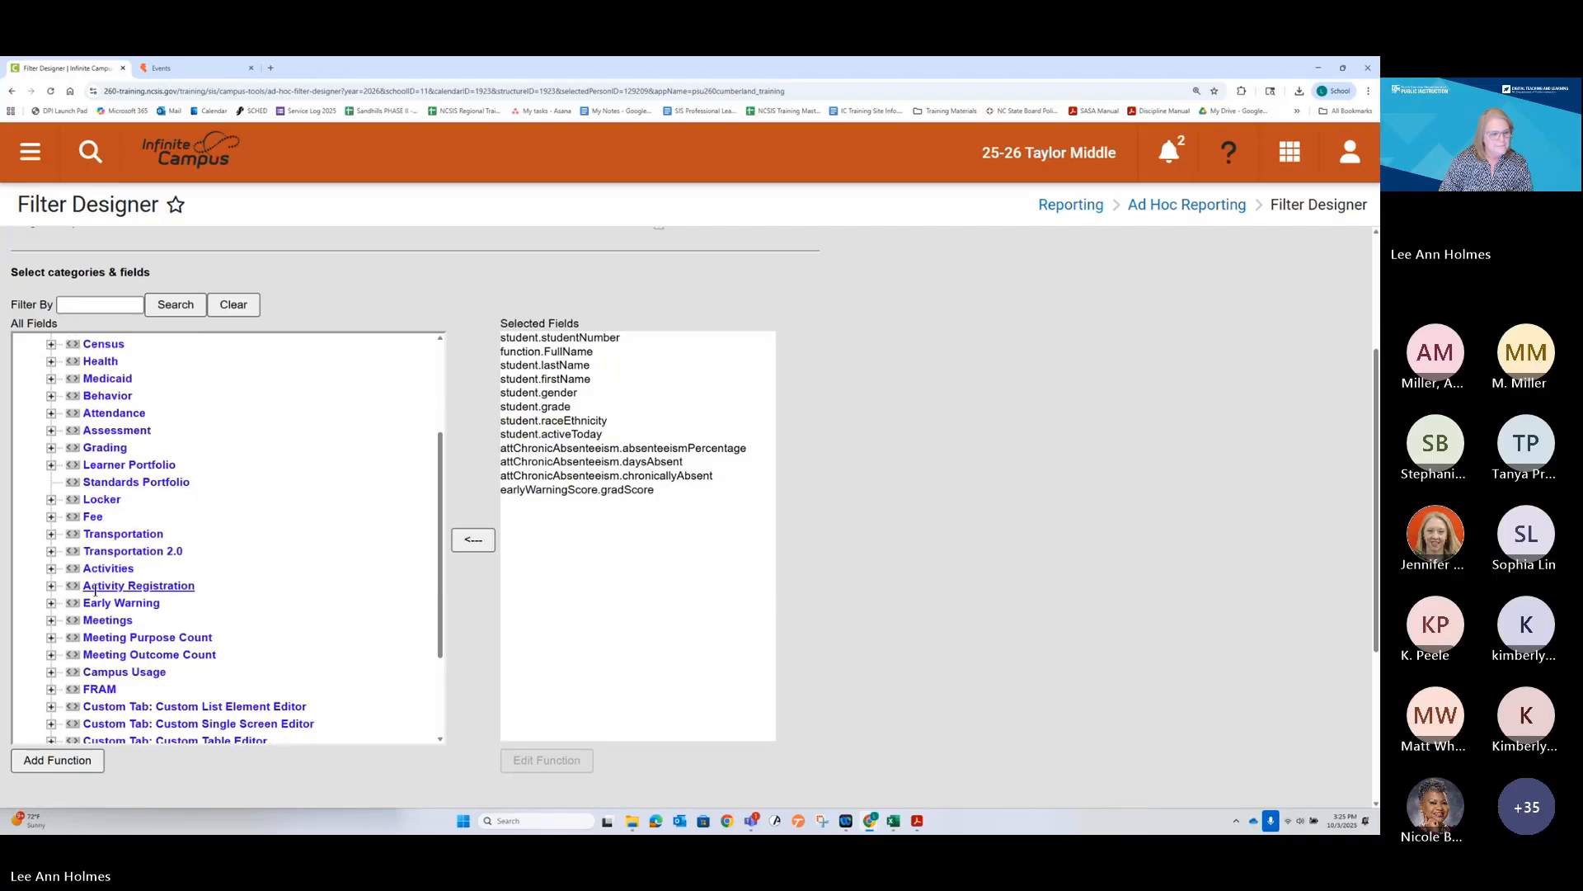
scroll(94, 590, down, 1)
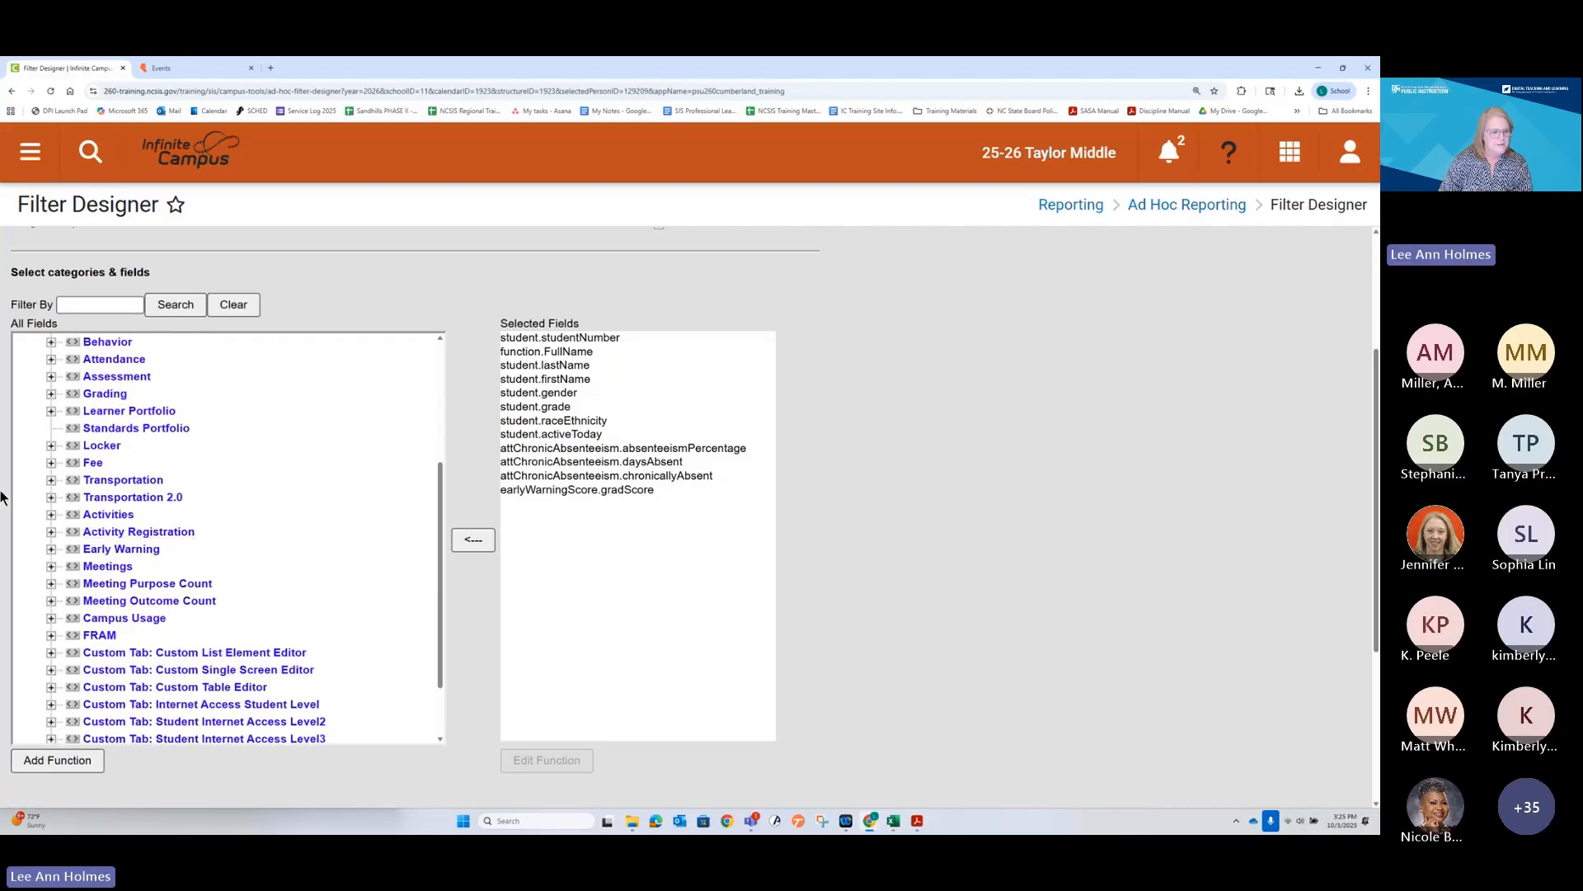
click(51, 548)
scroll(218, 512, down, 3)
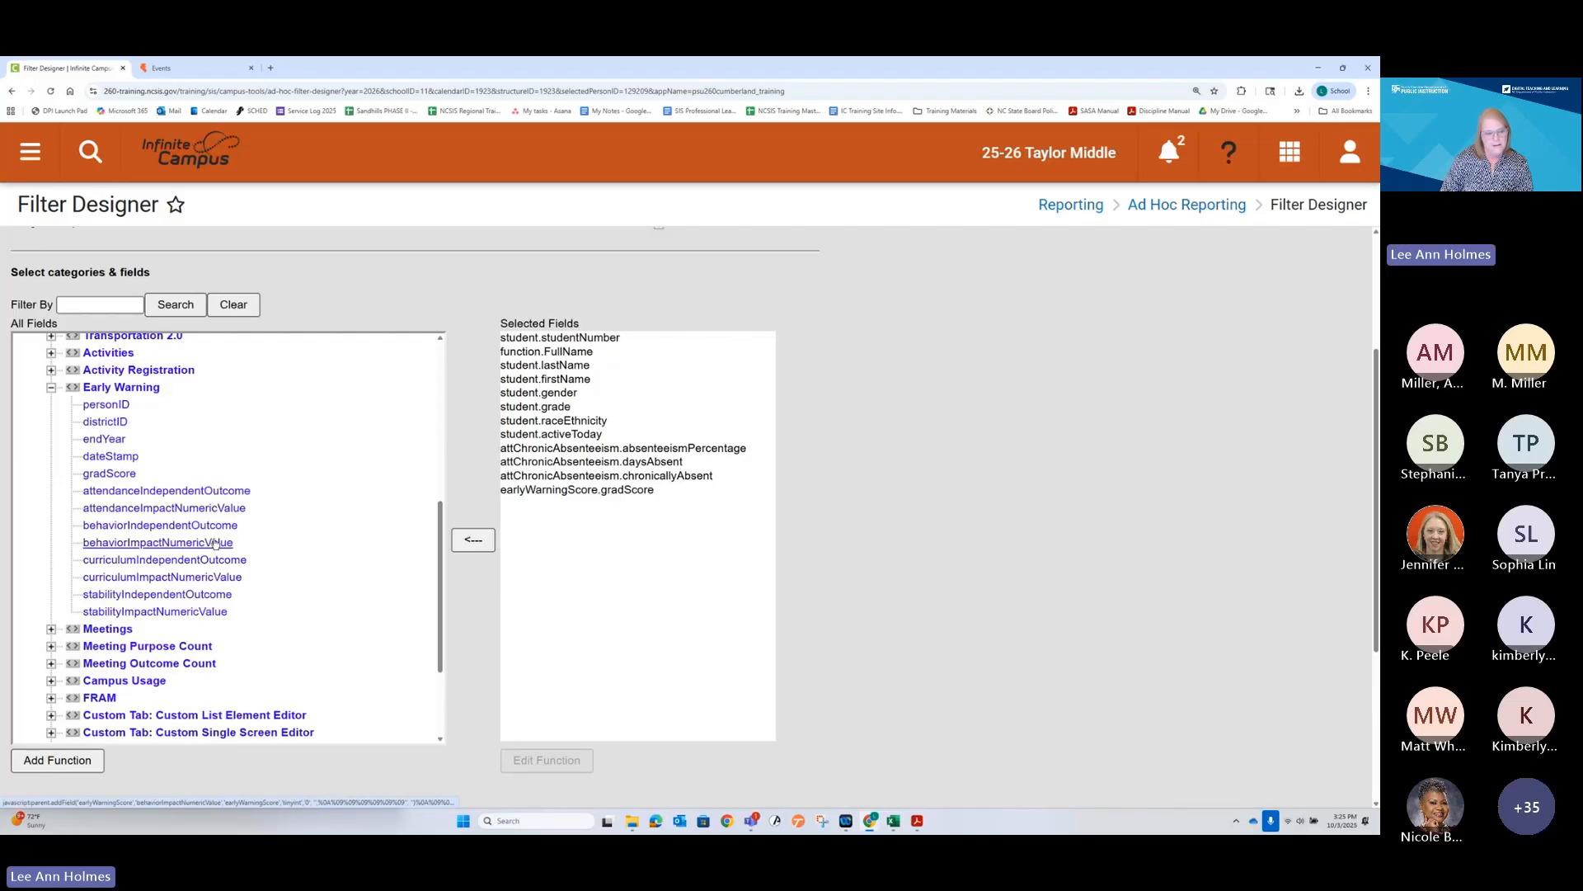
click(190, 491)
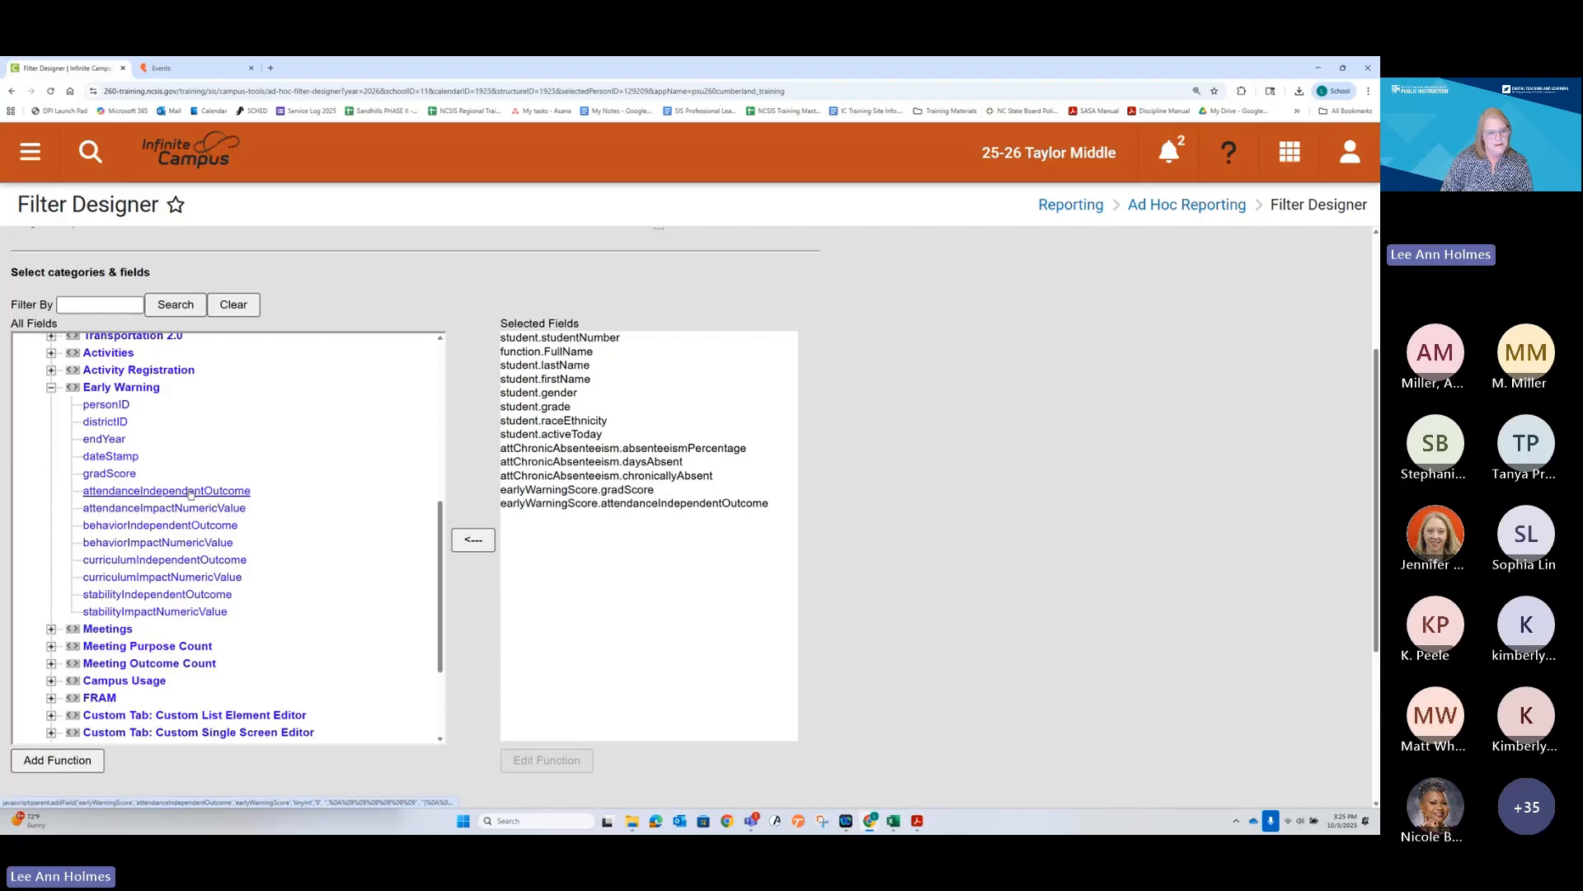
click(198, 528)
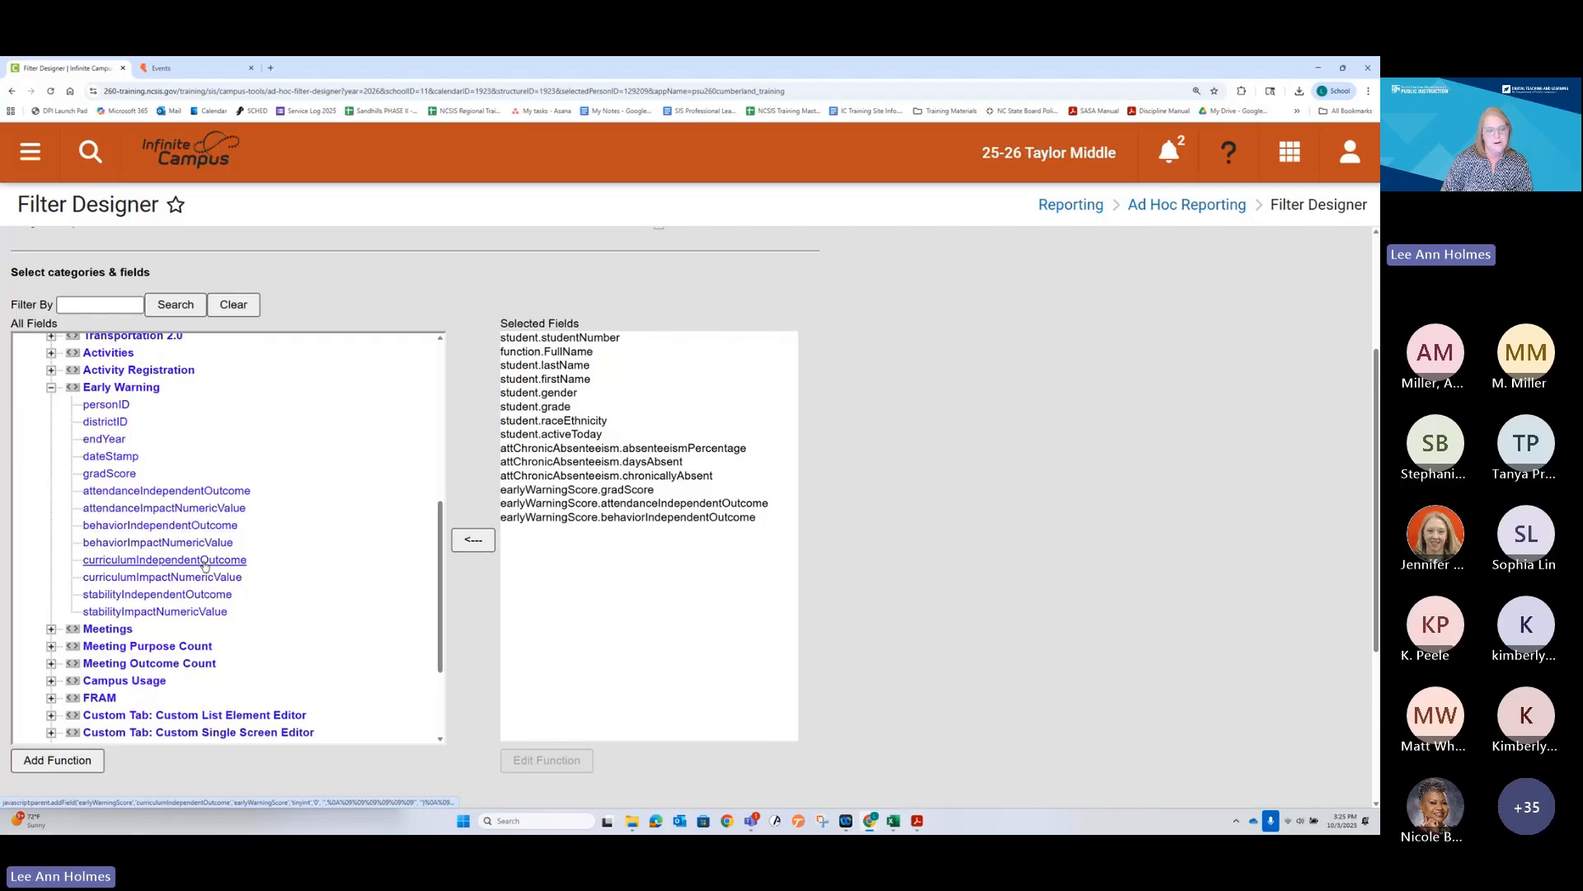
click(206, 563)
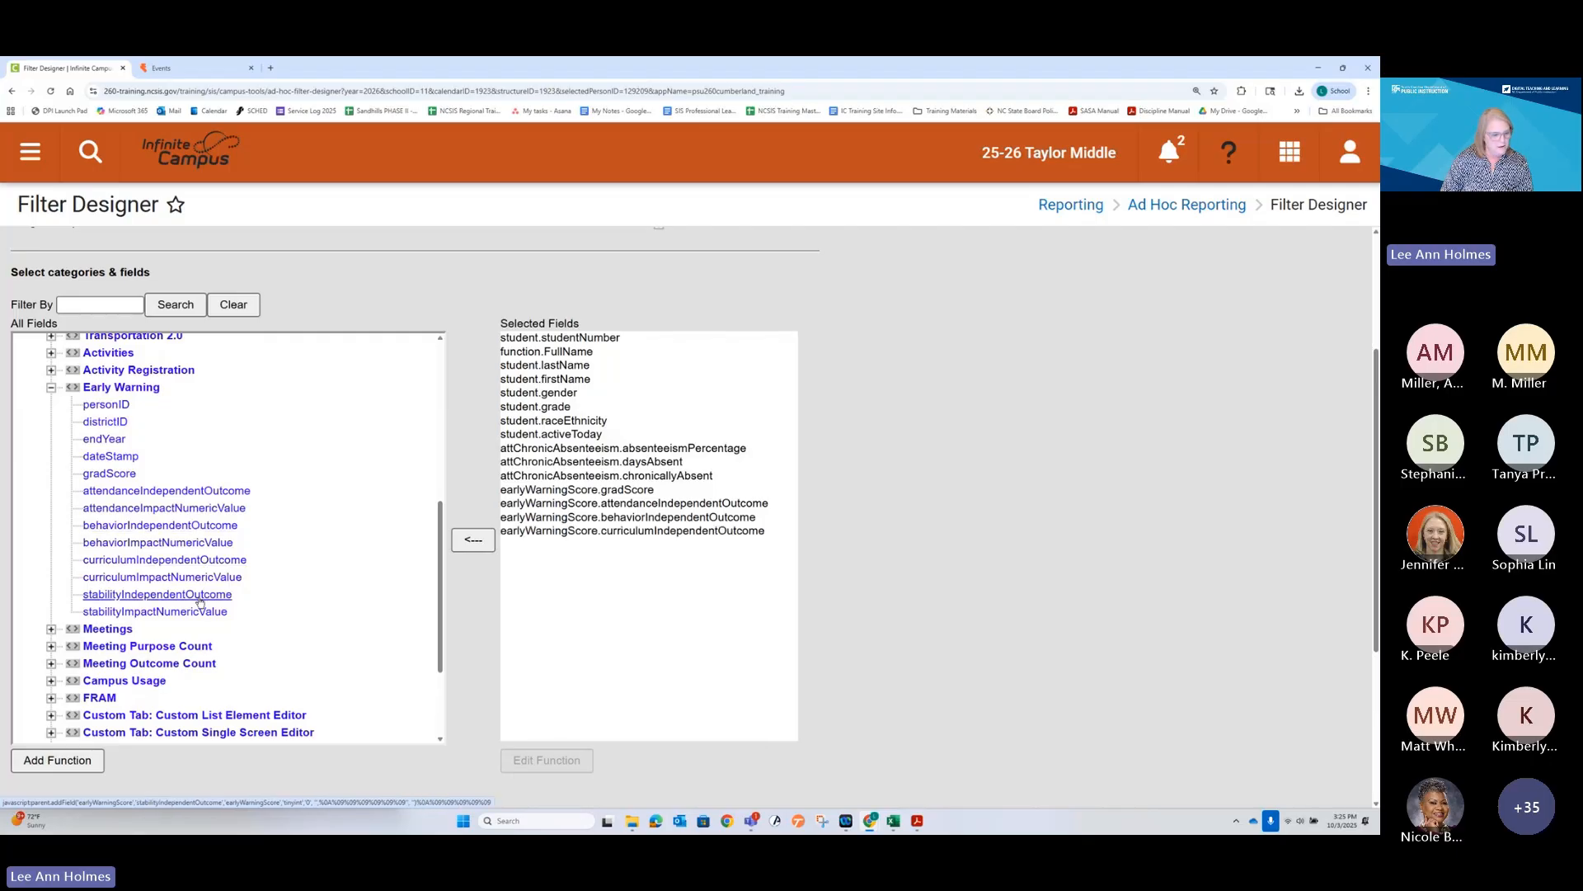
click(199, 598)
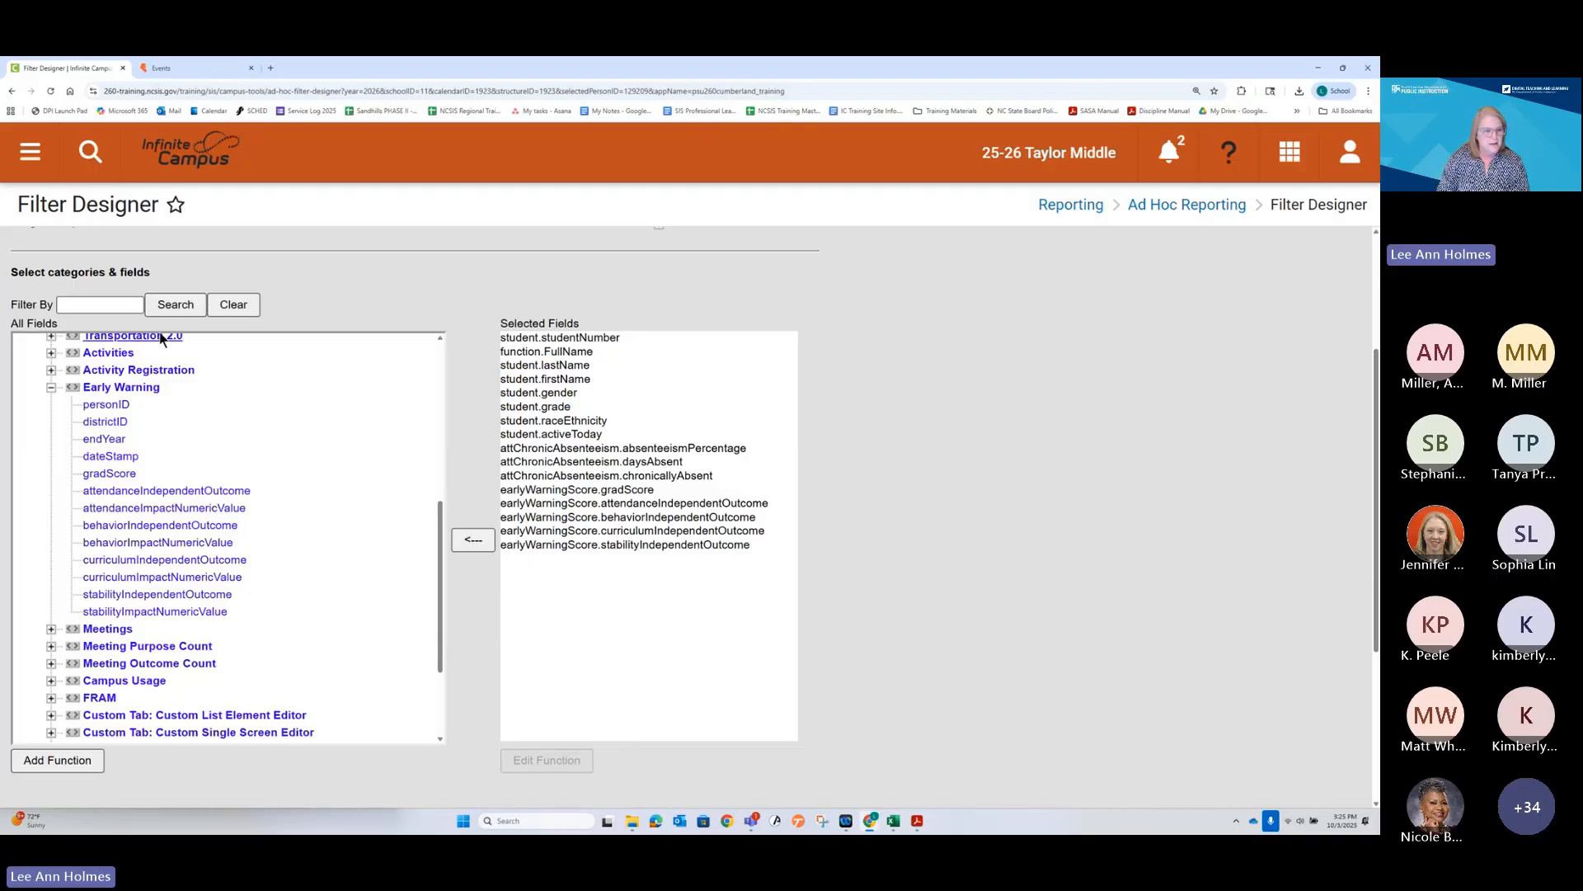
Filter the fields by "name" and add name from All Tests under the Assessment category to the selected fields
click(126, 304)
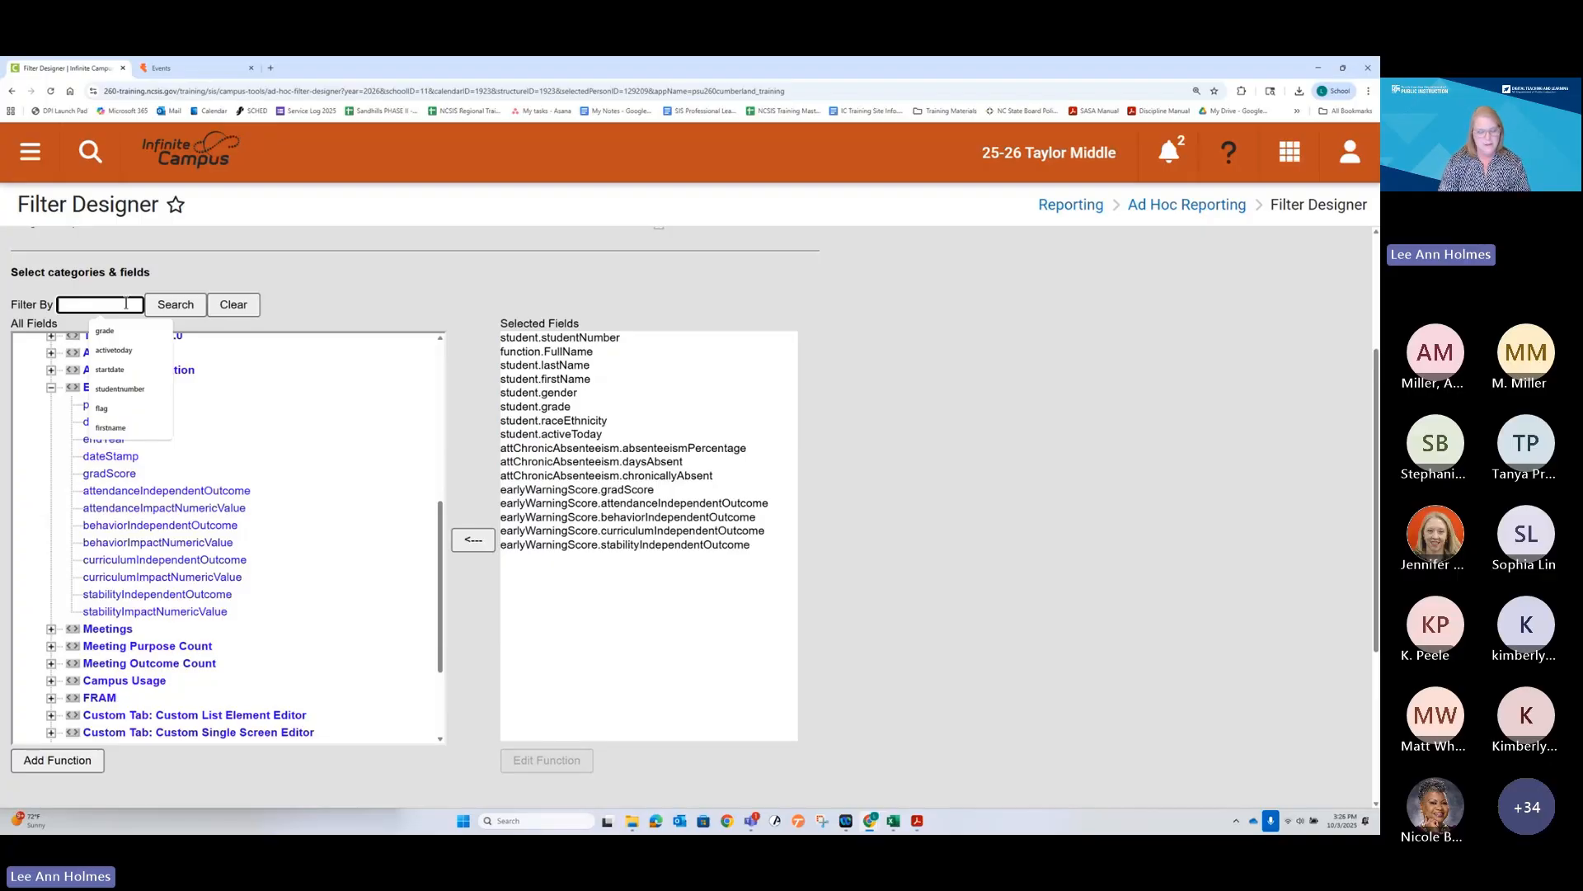
text(name)
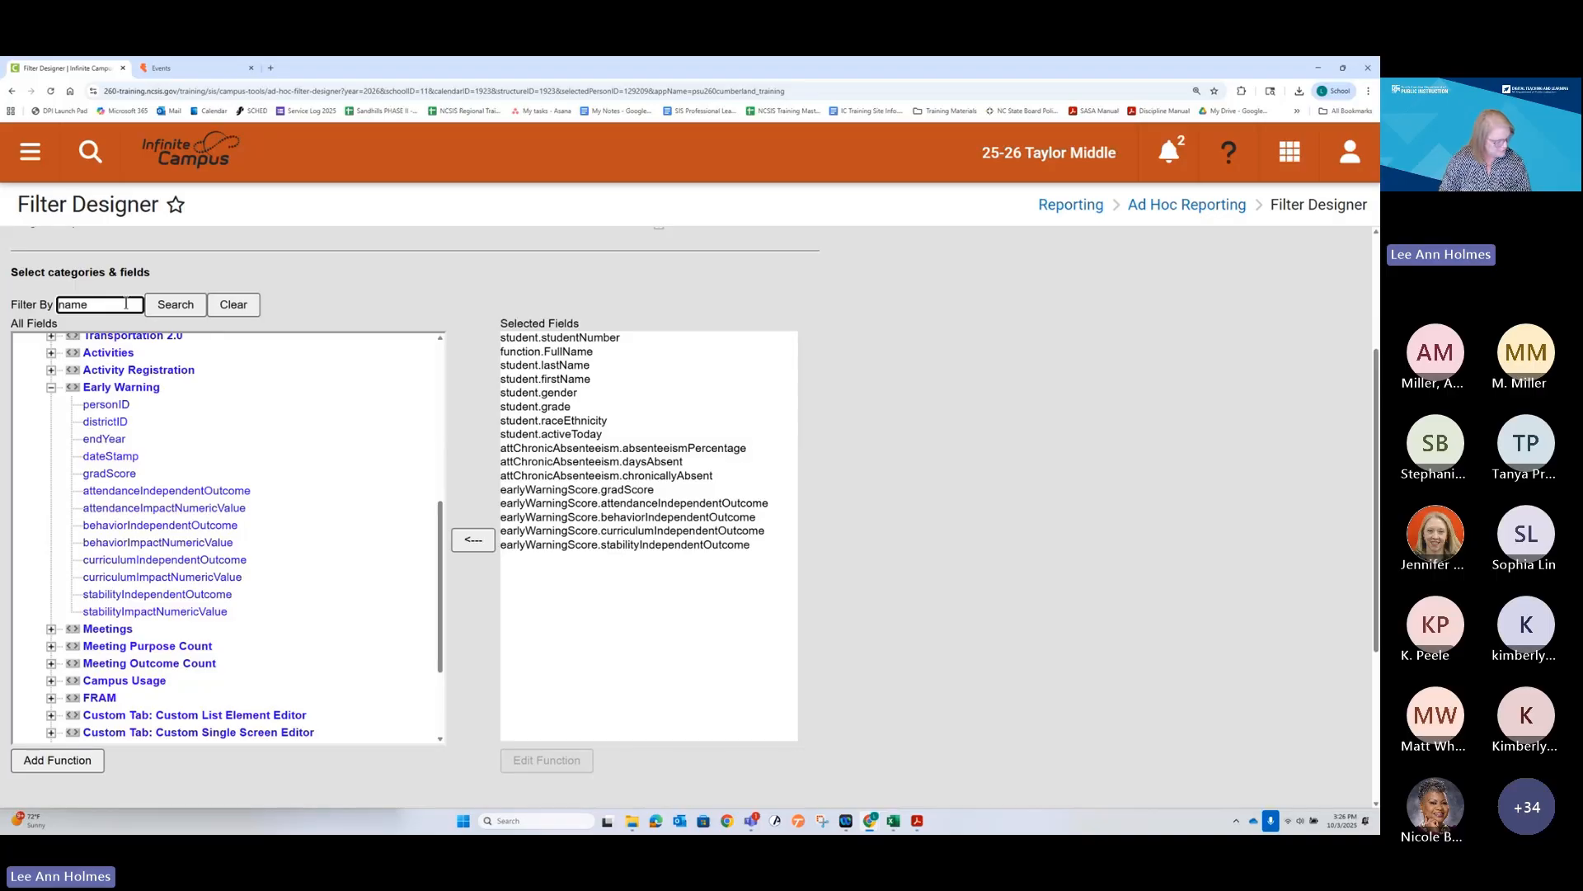
click(189, 305)
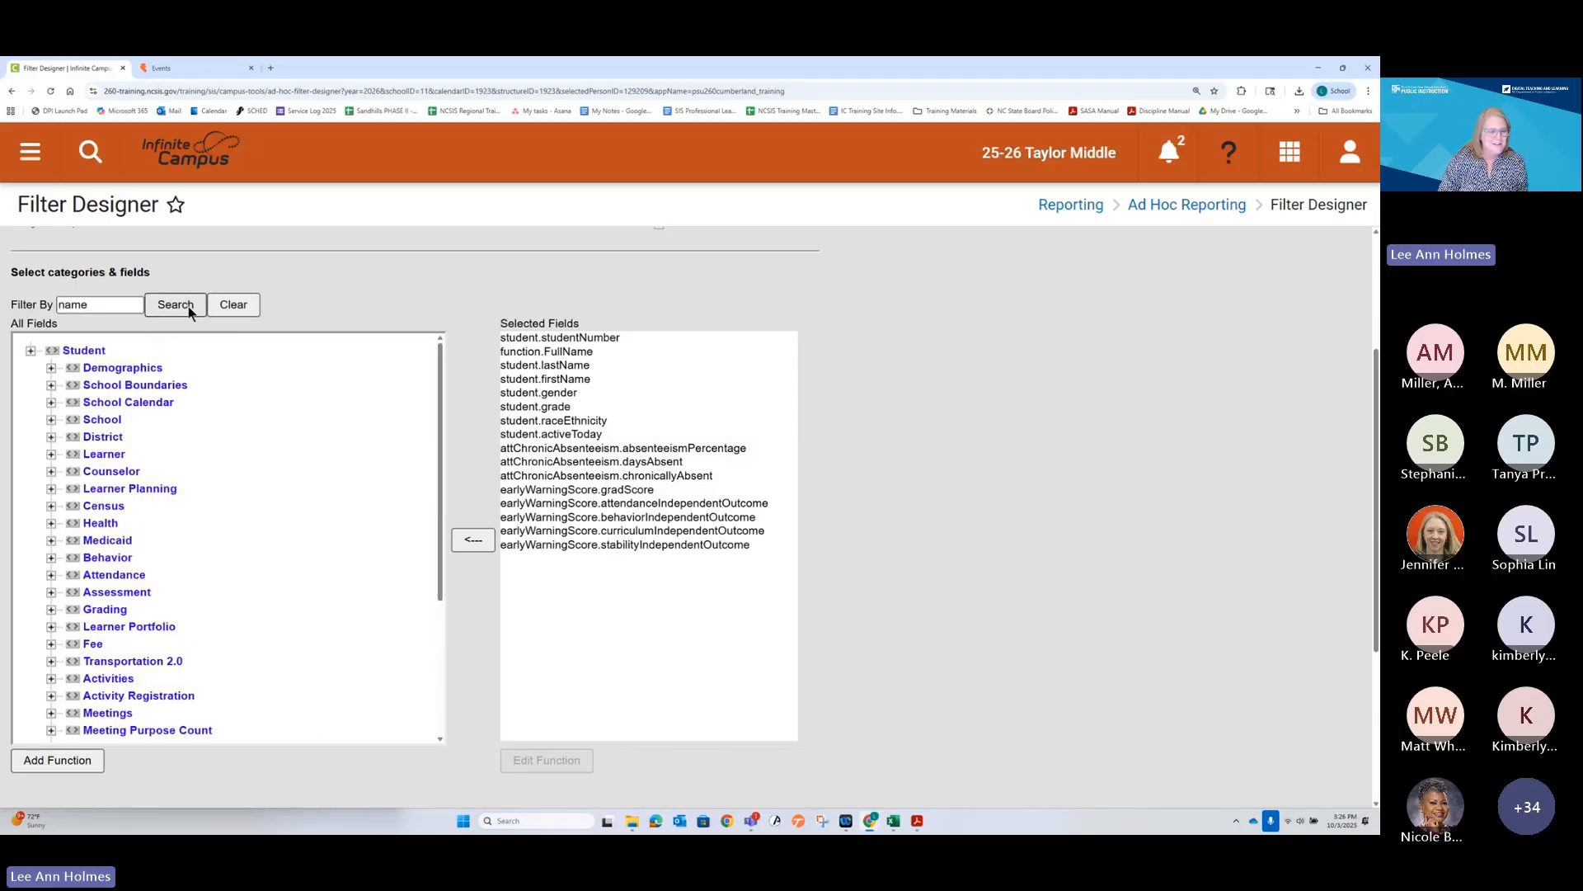
scroll(89, 511, down, 2)
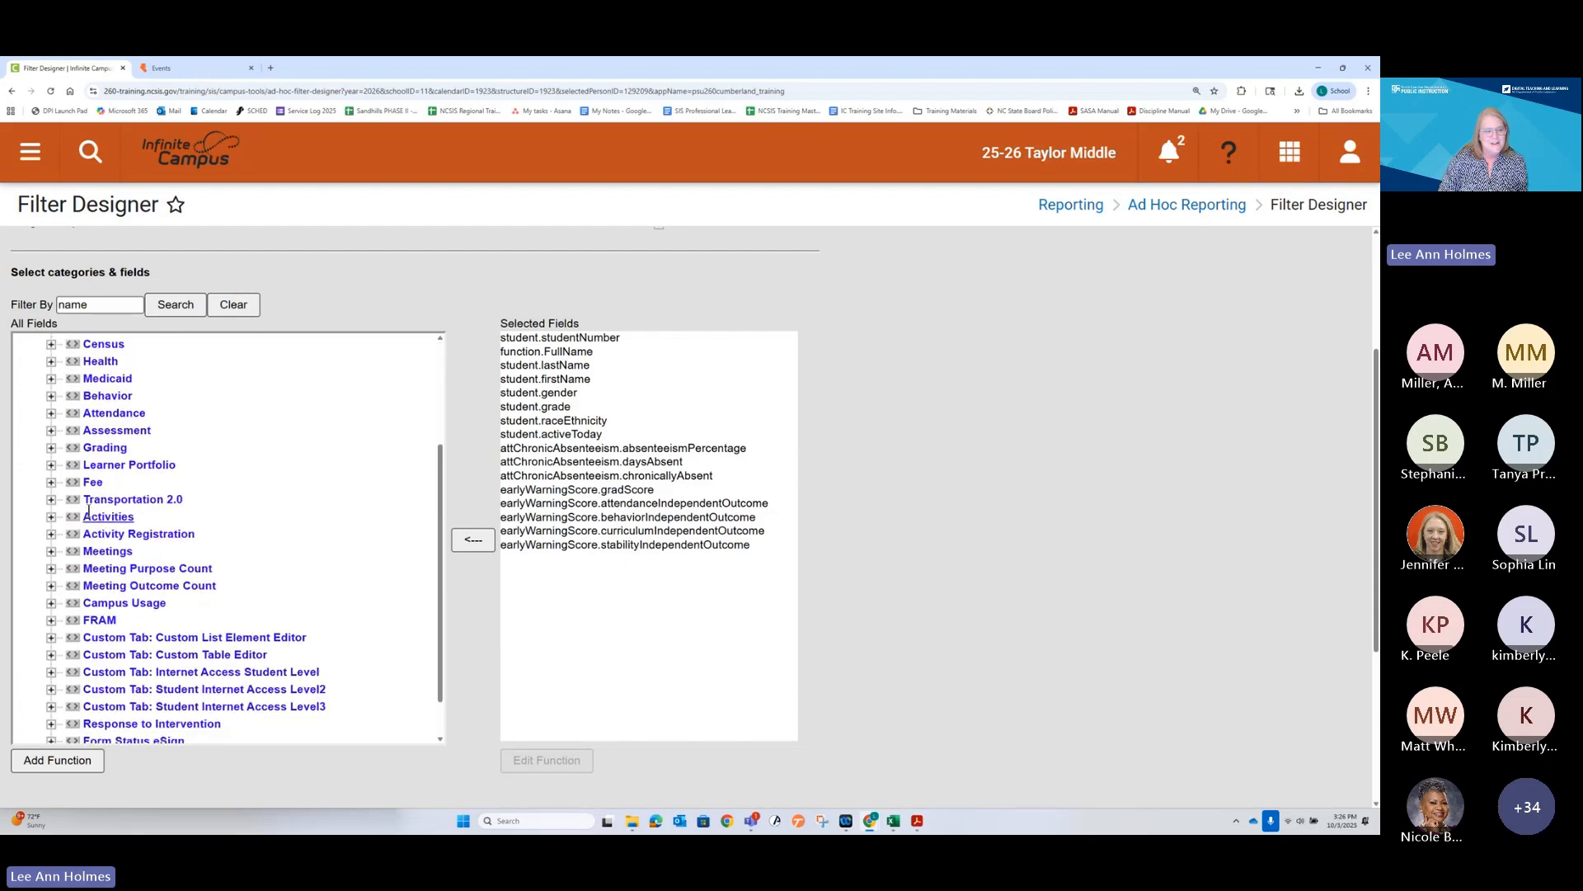
click(51, 431)
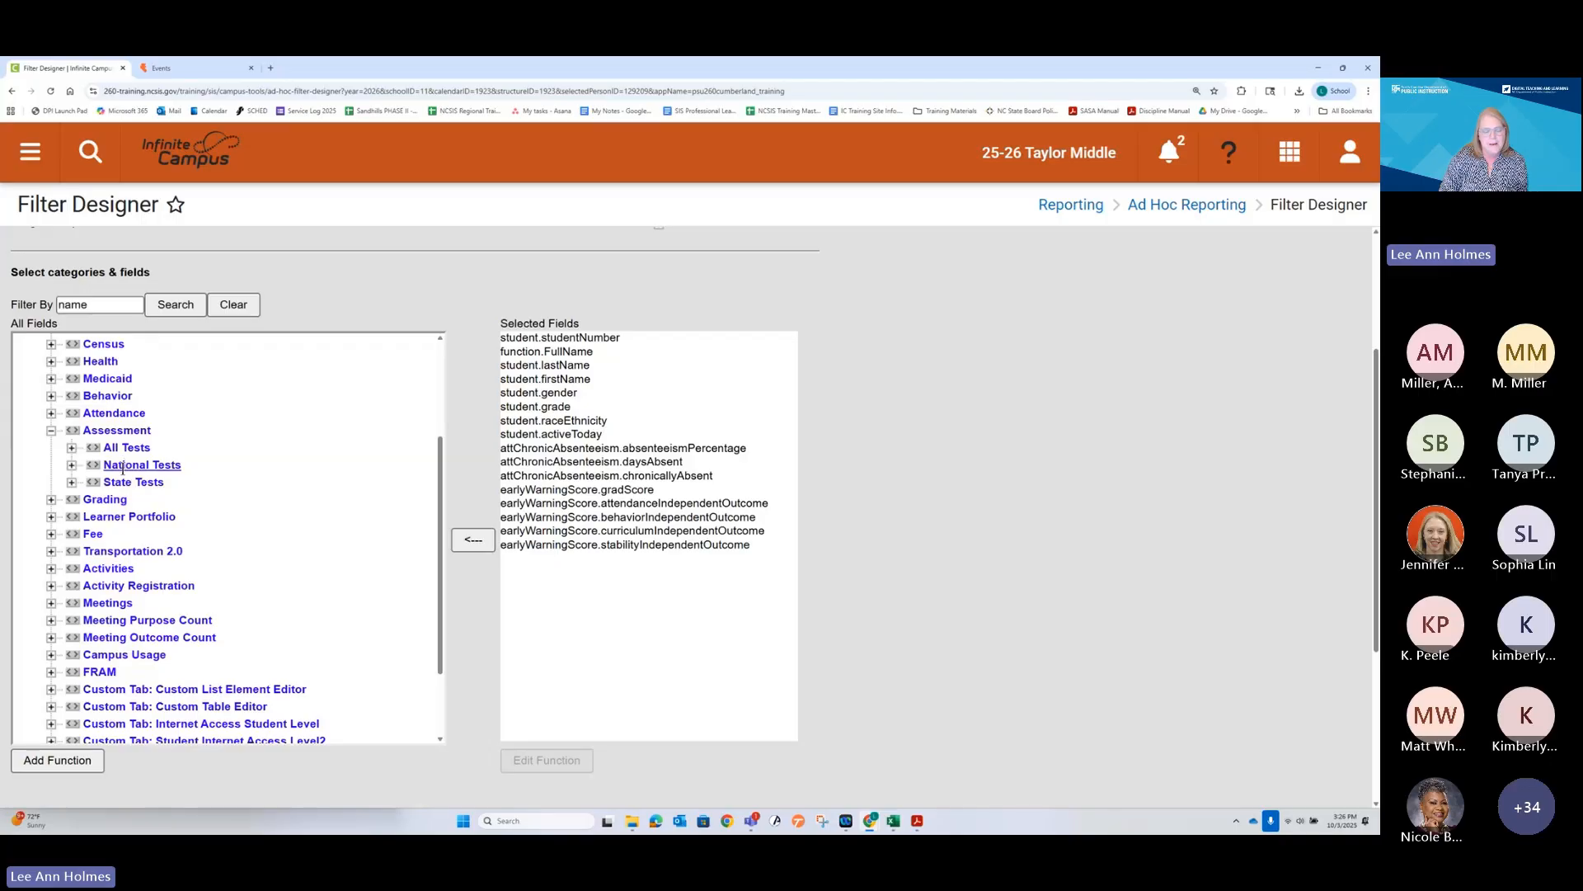
click(72, 448)
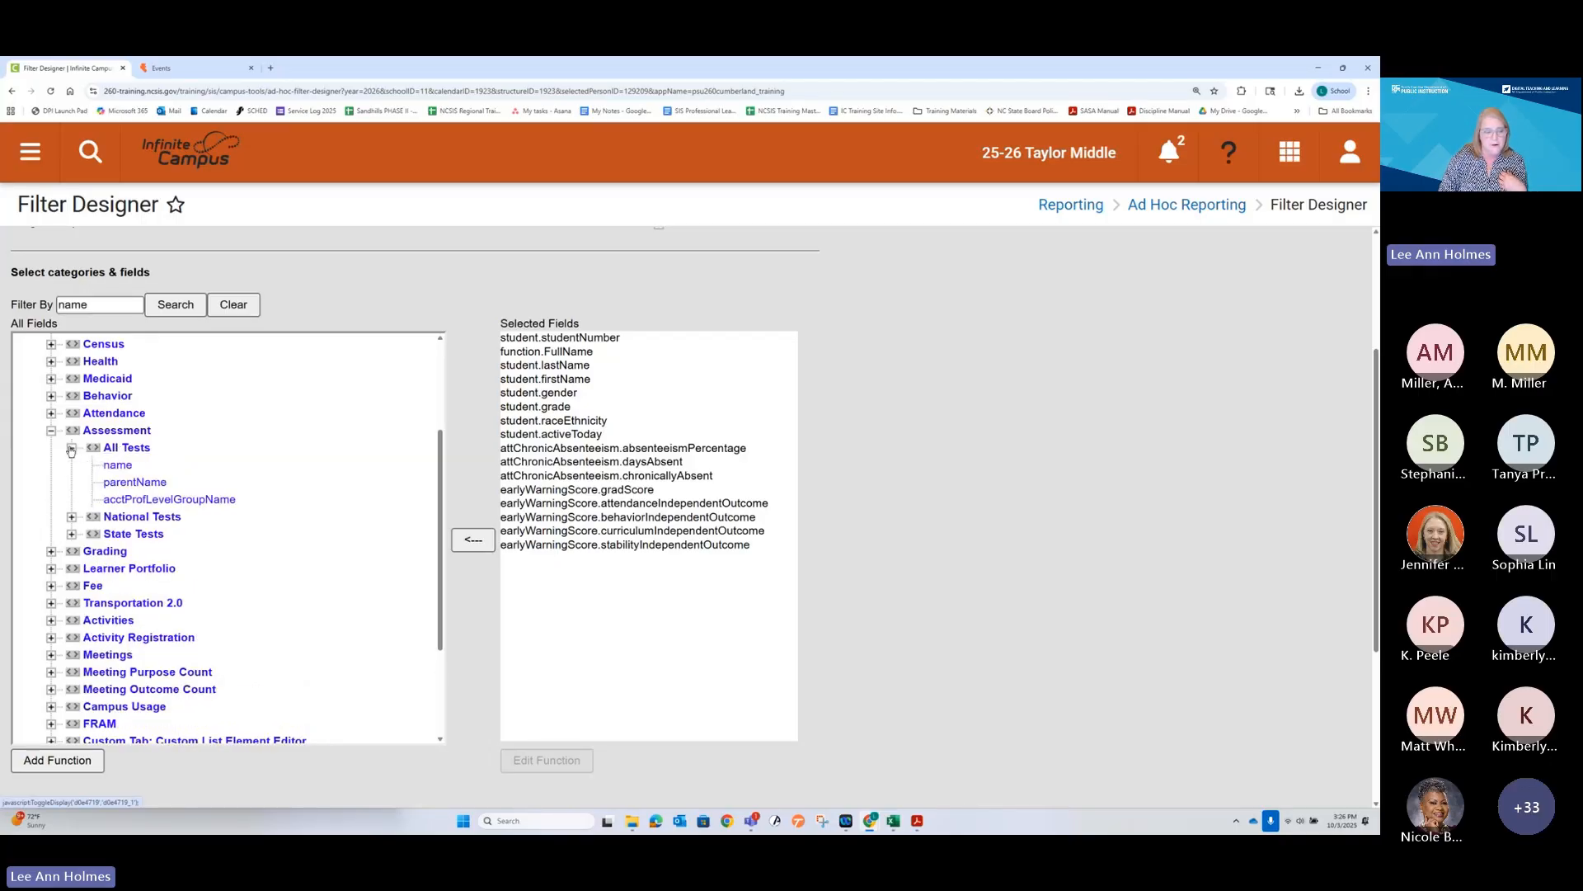
click(118, 466)
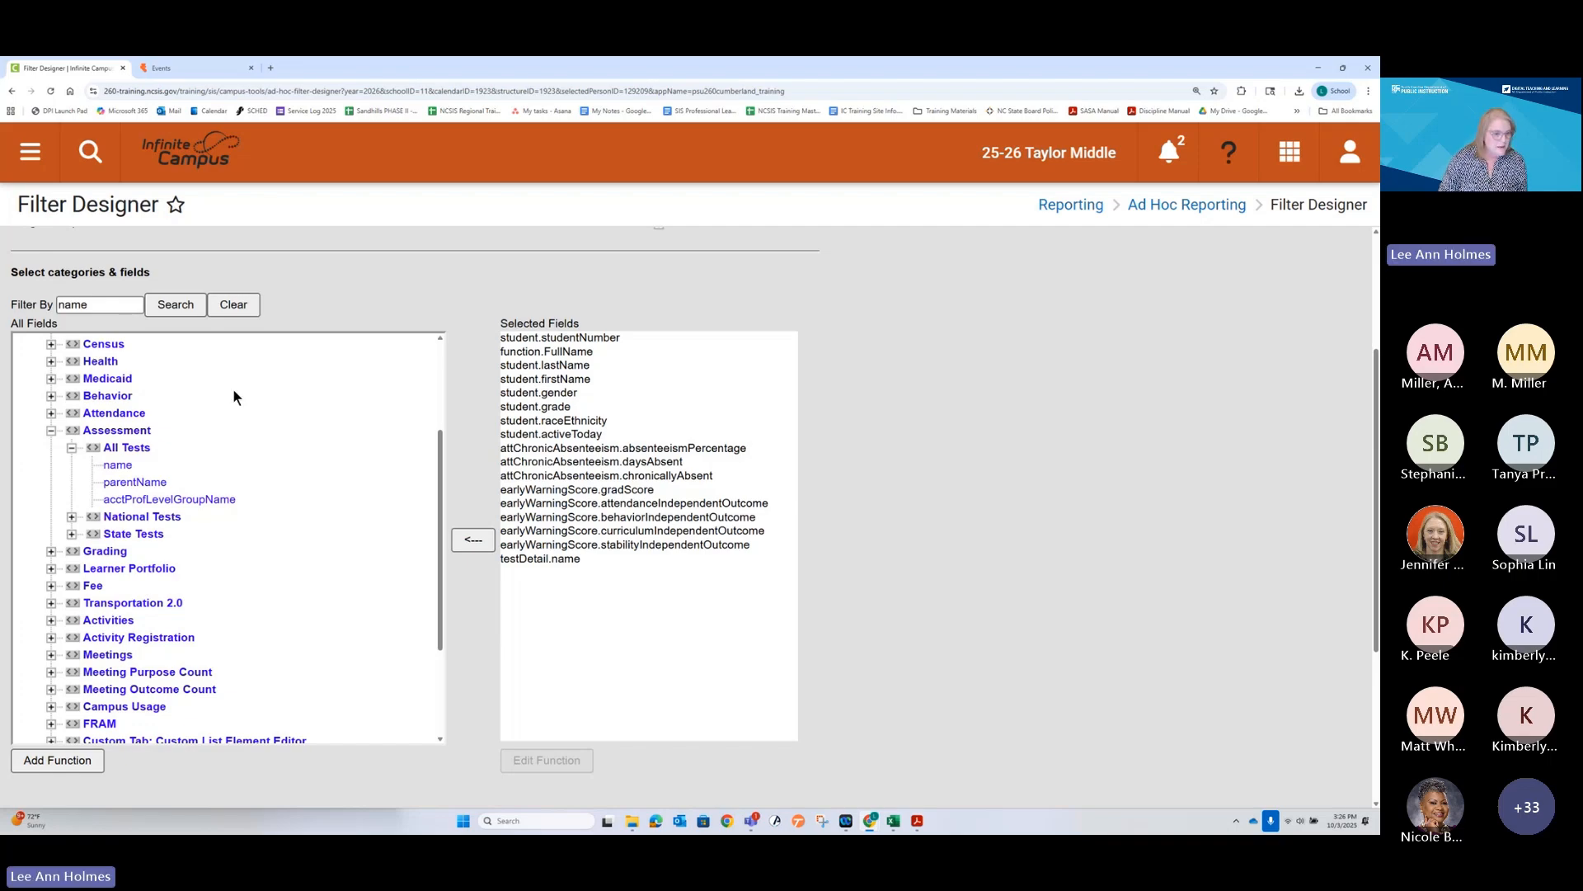
Filter the fields by "testinggrade", add testingGrade from Assessment's All Tests group to the selected fields, and clear the filter
double_click(74, 304)
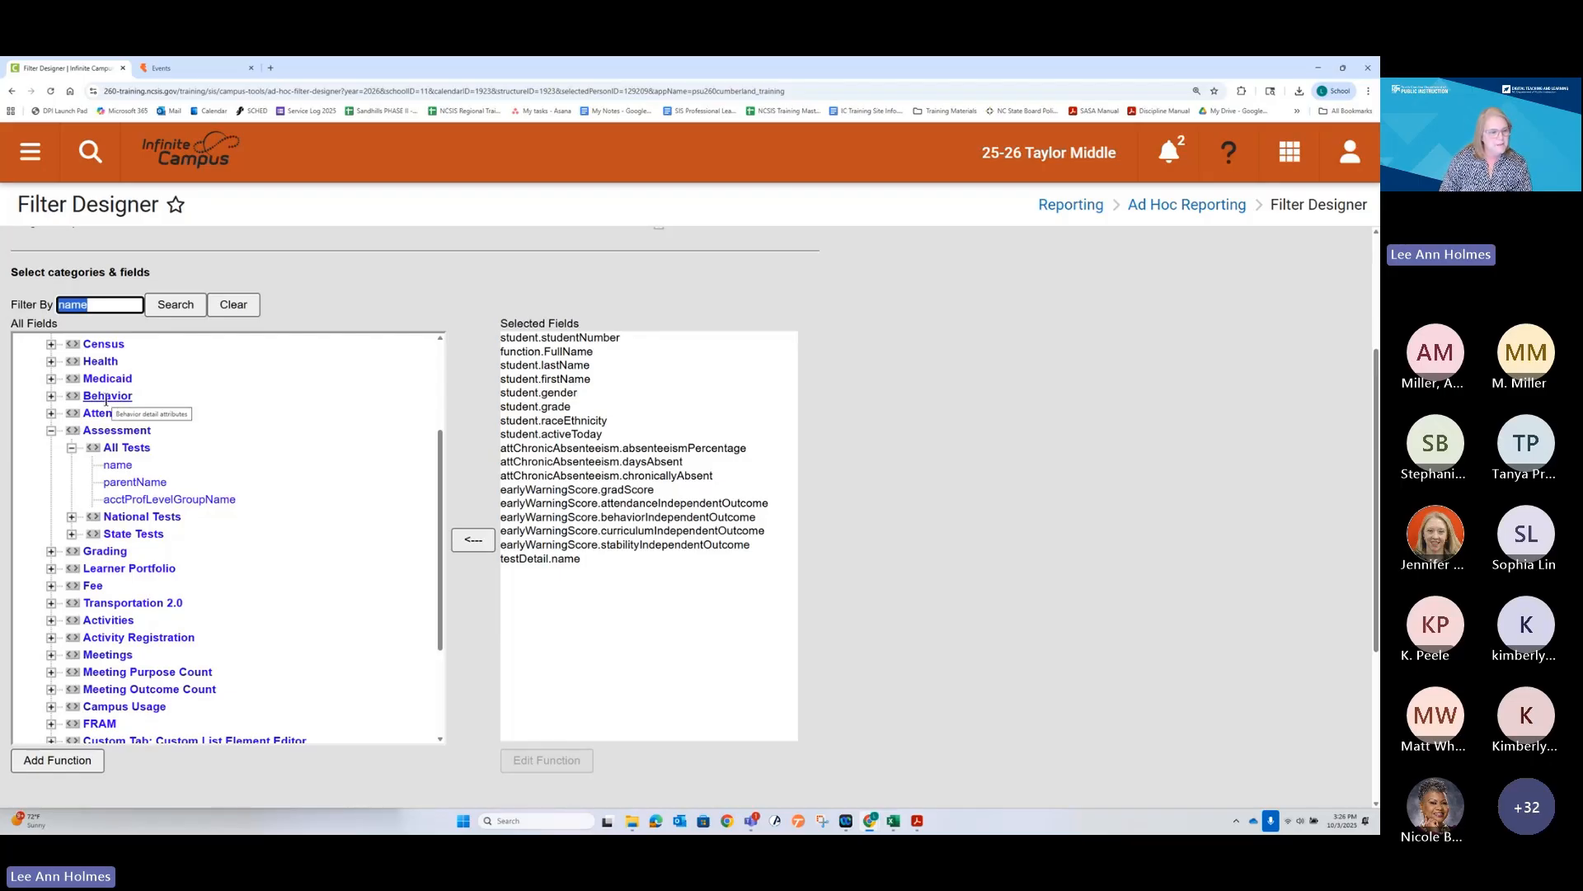
text(test)
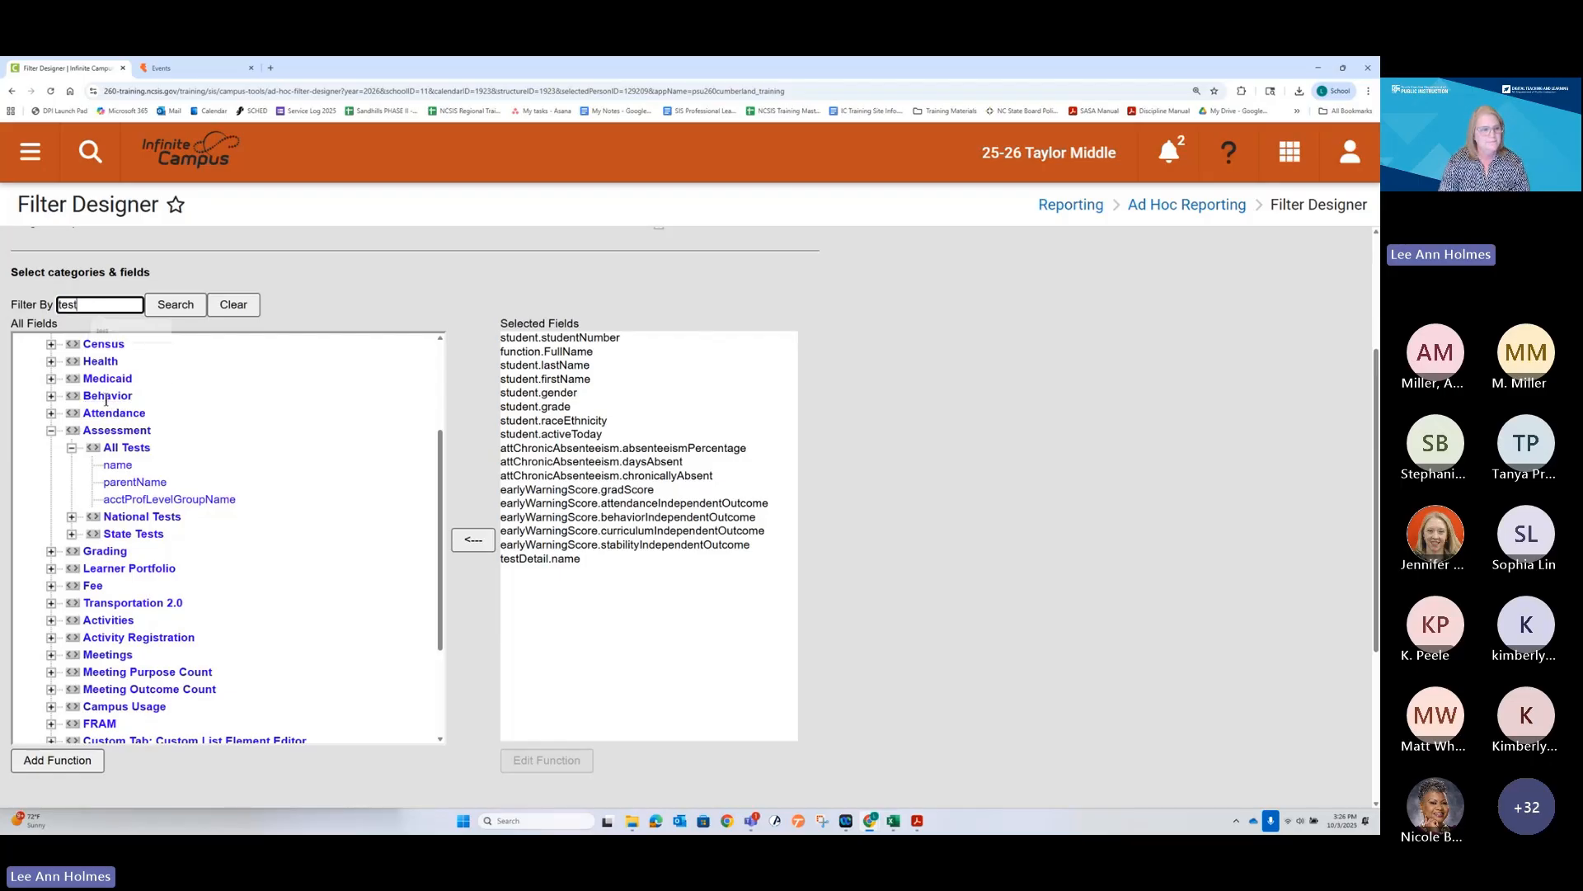
text(inggrade)
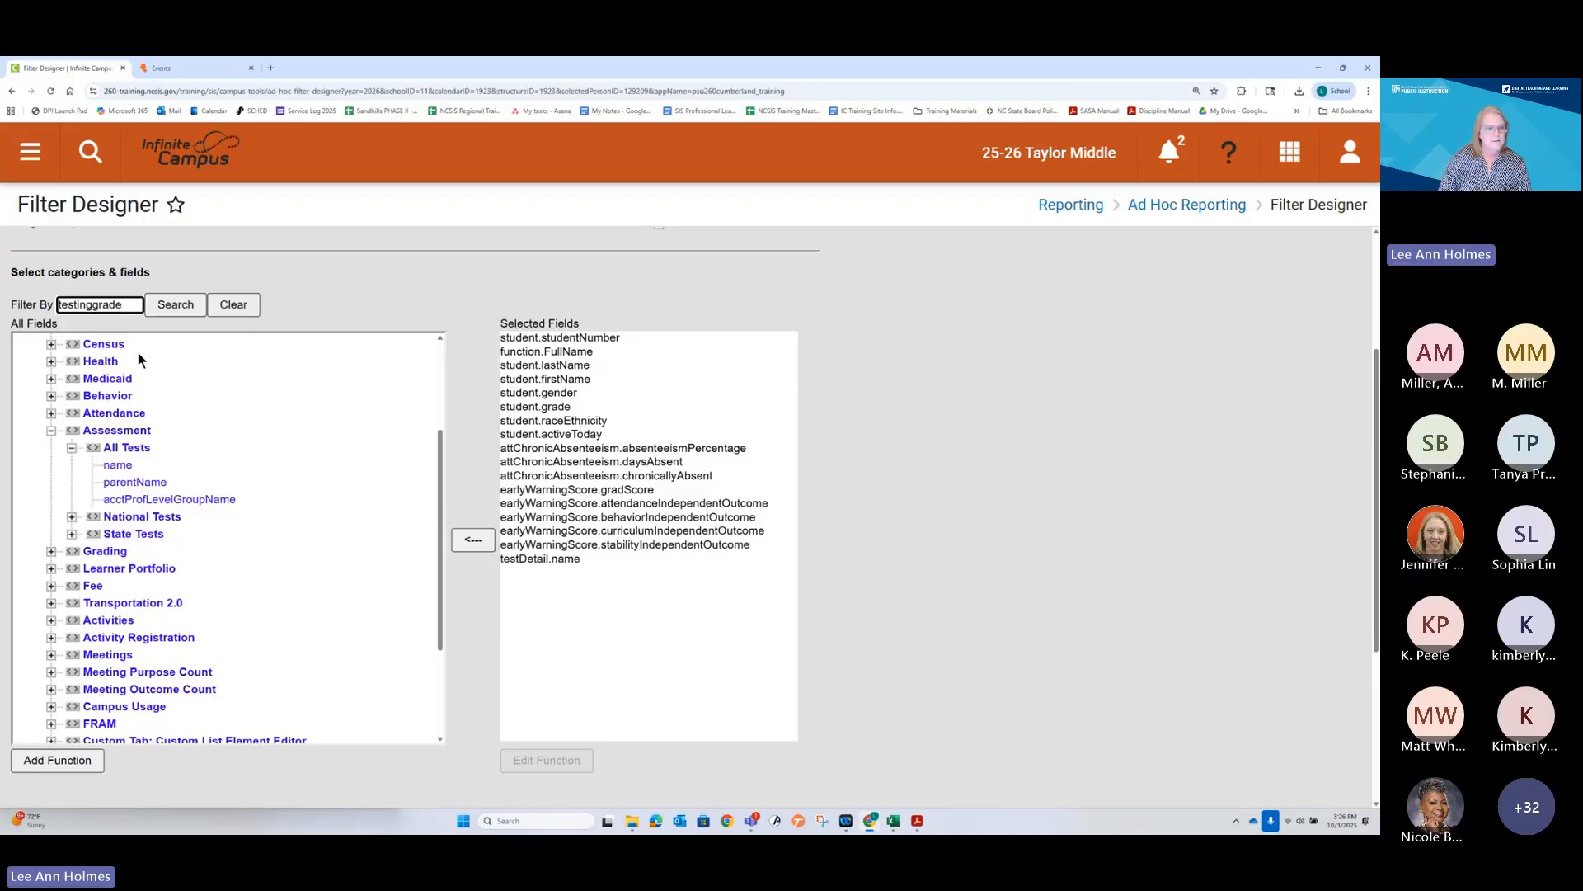
click(153, 308)
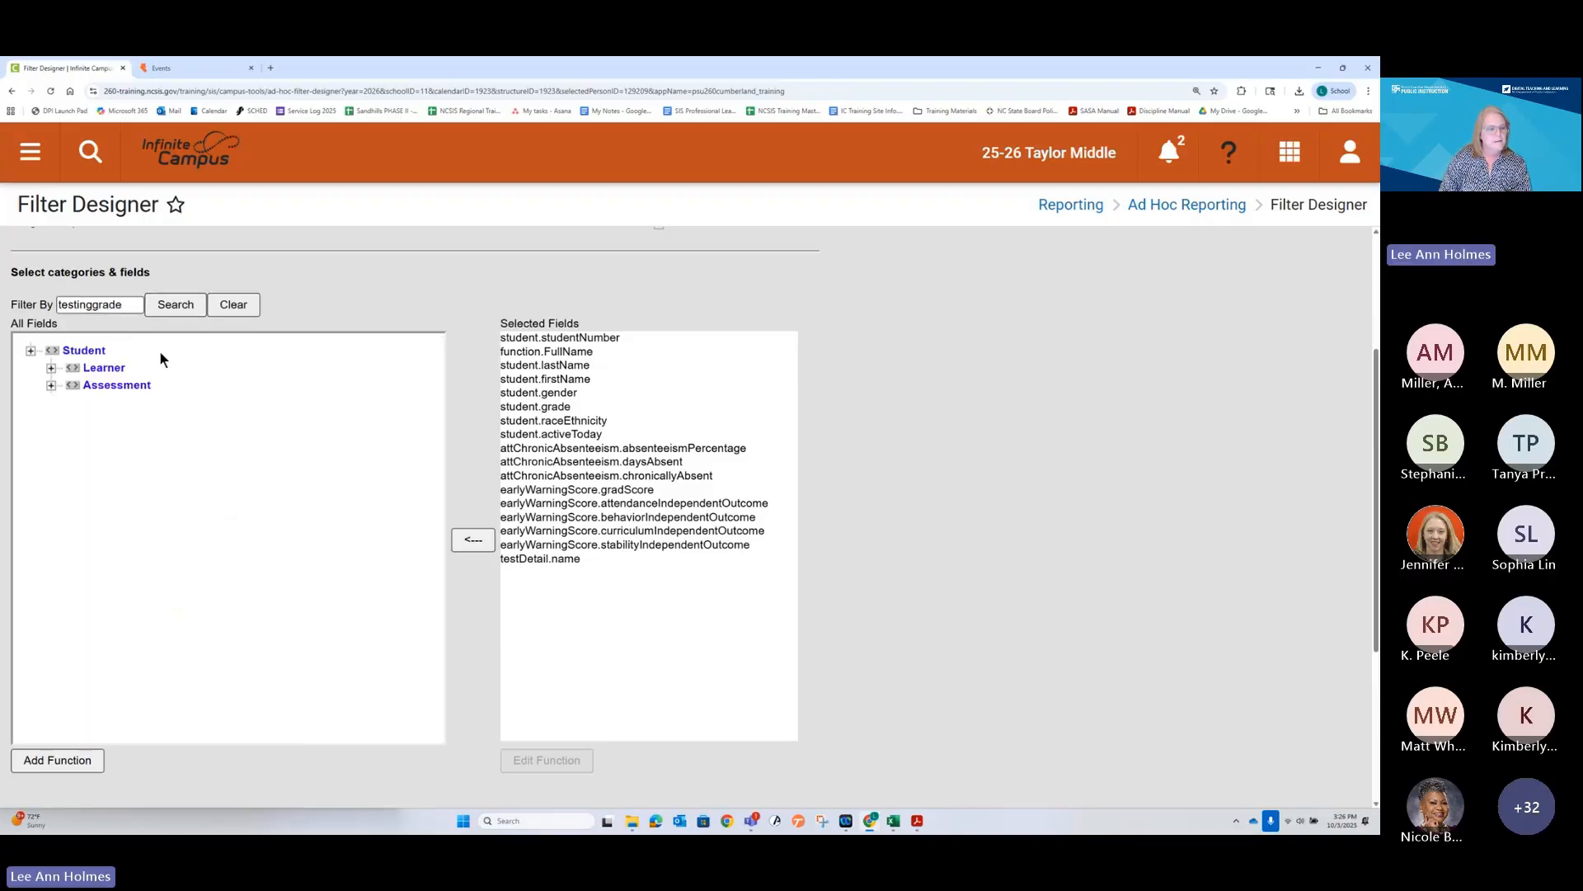
click(52, 385)
click(72, 403)
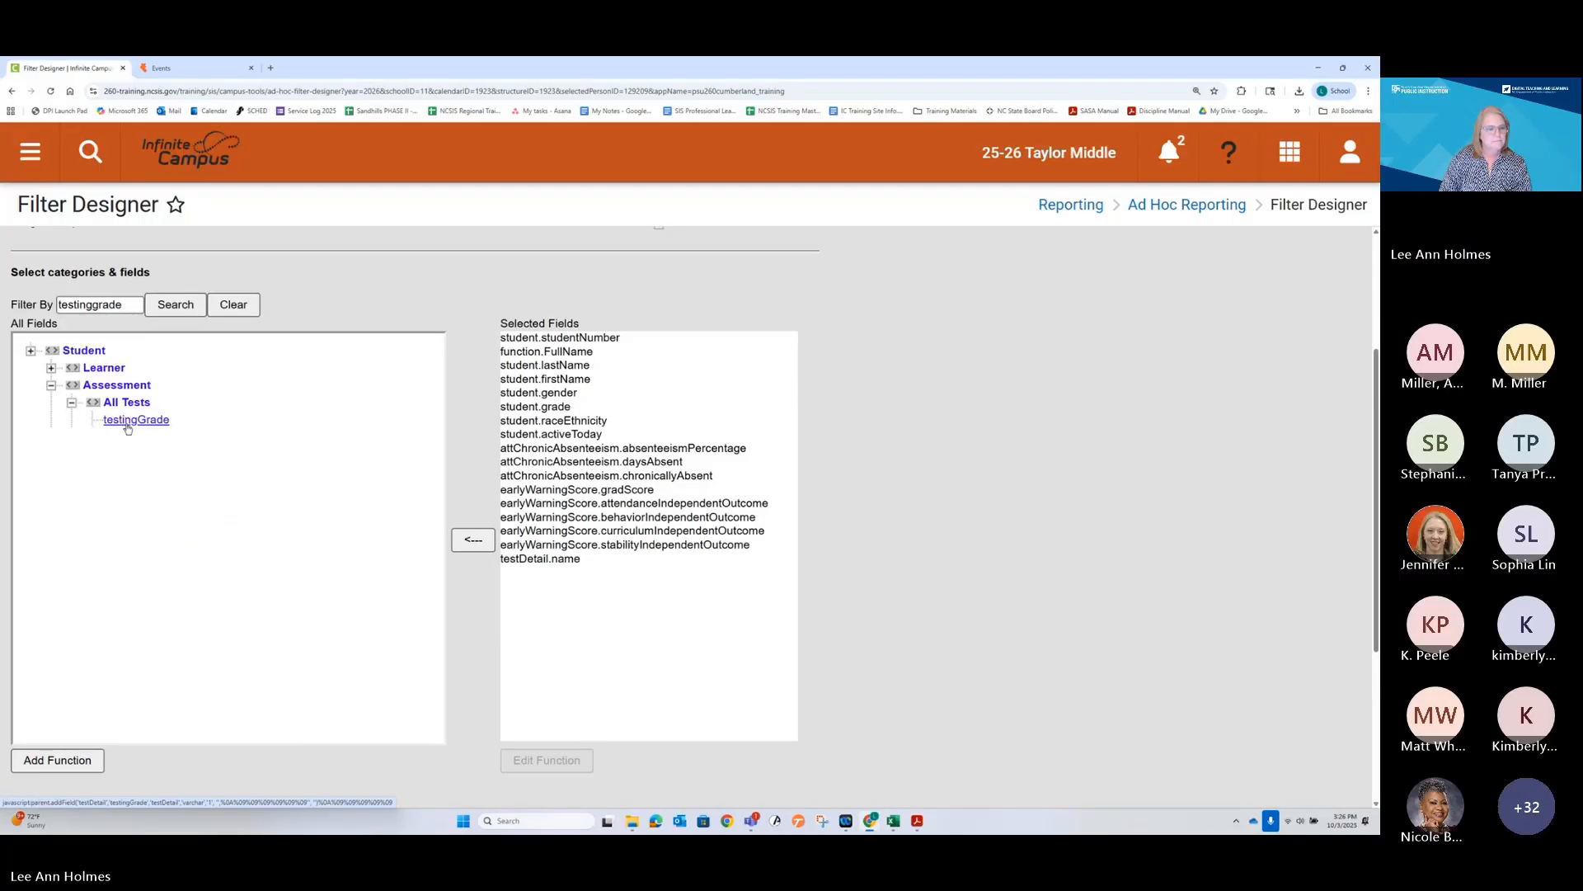
click(128, 419)
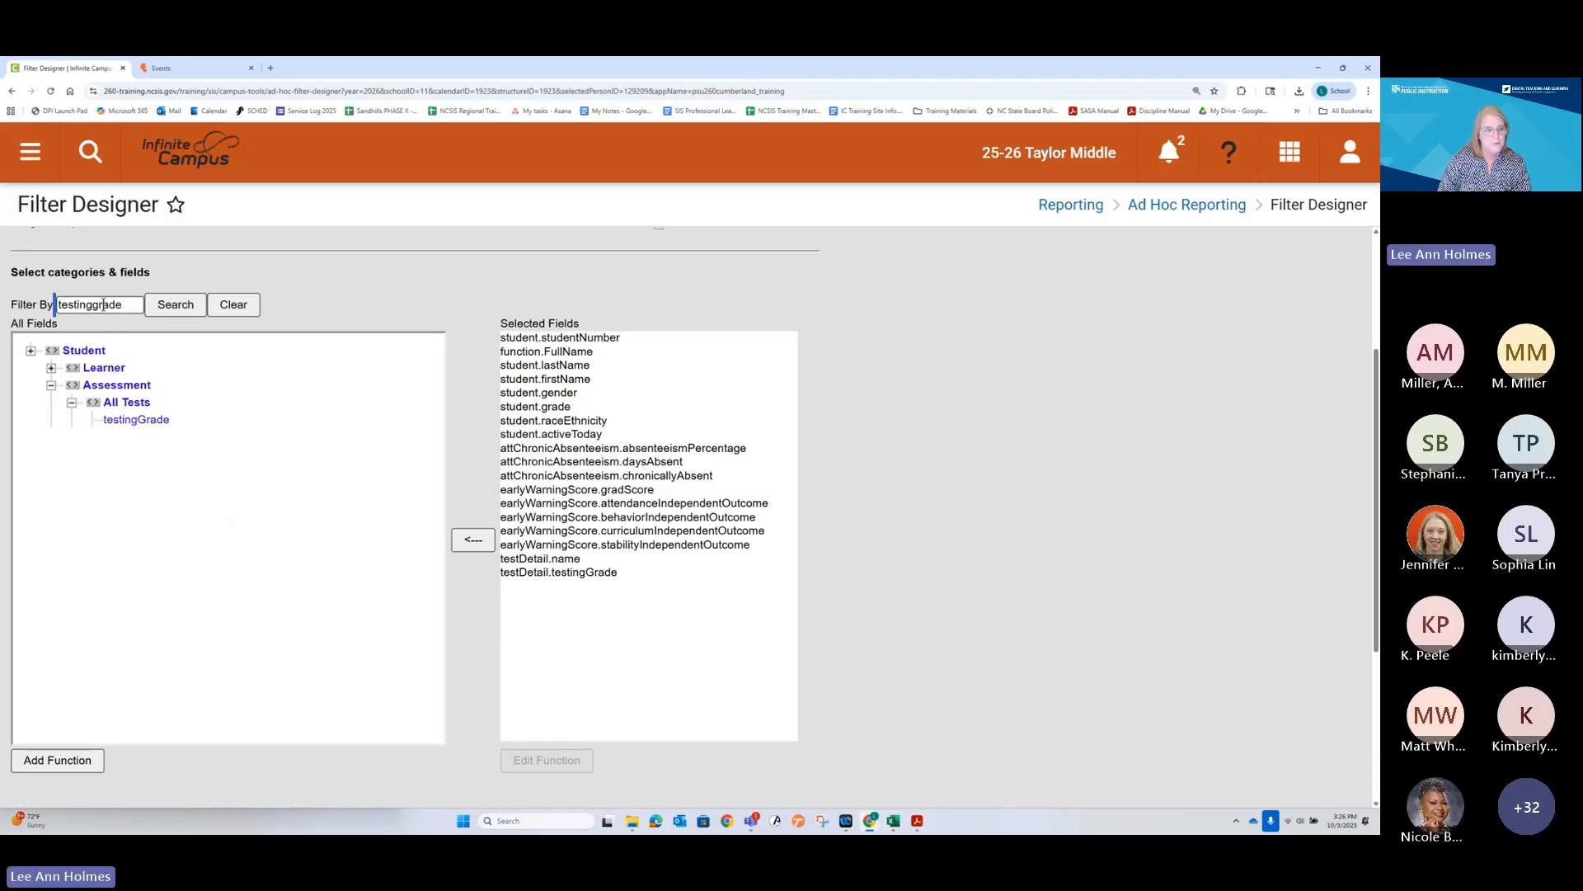
double_click(103, 304)
click(233, 304)
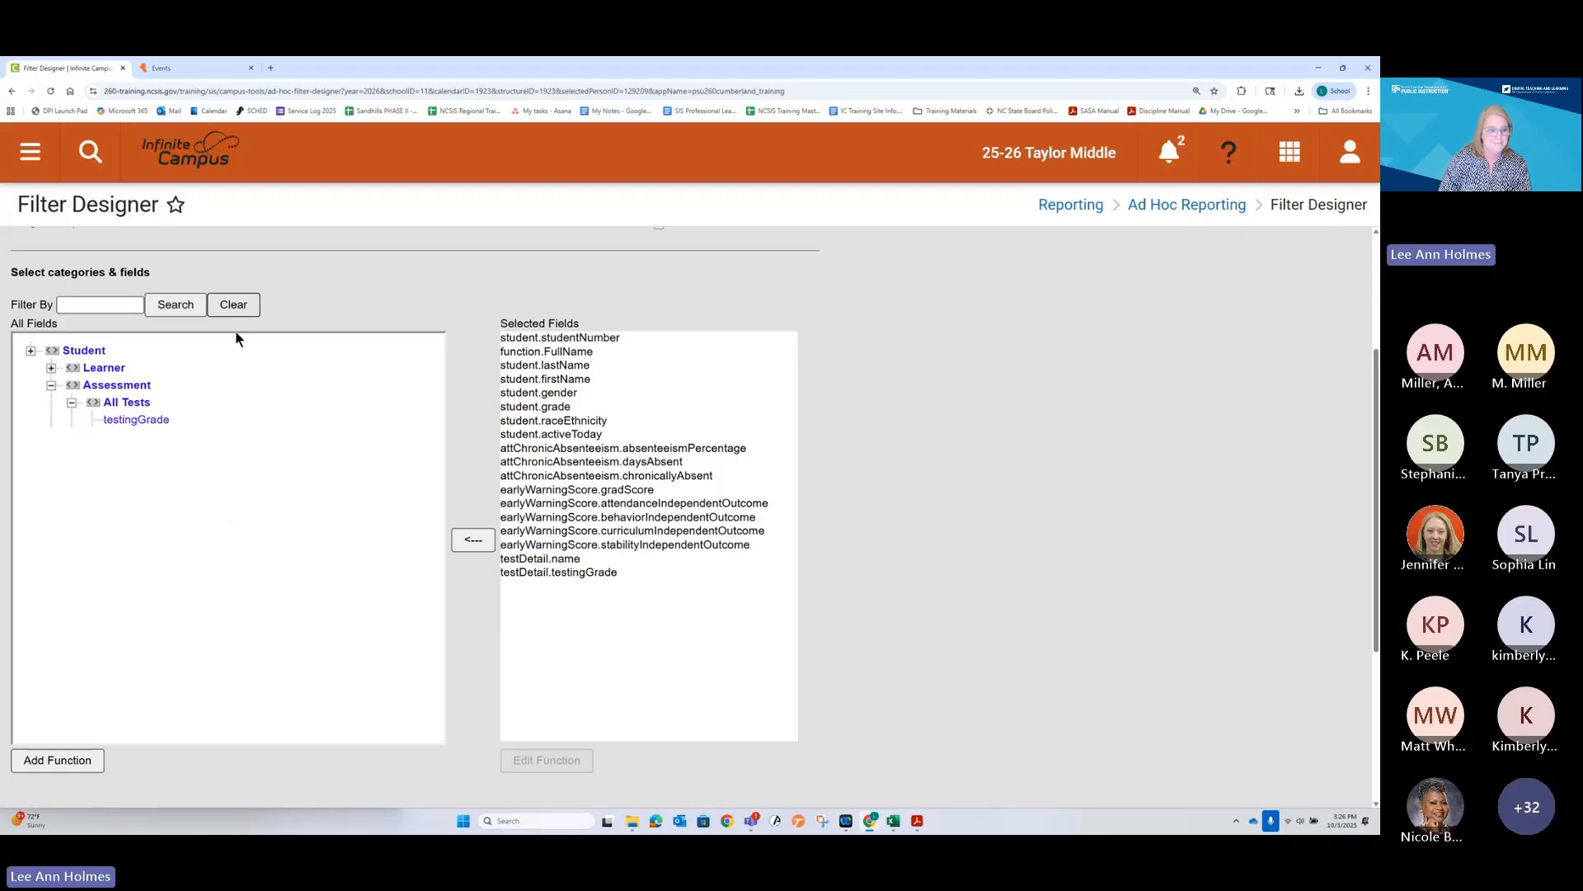
Browse the fields of the All Tests group under the Assessment category to find the score fields
scroll(115, 531, down, 2)
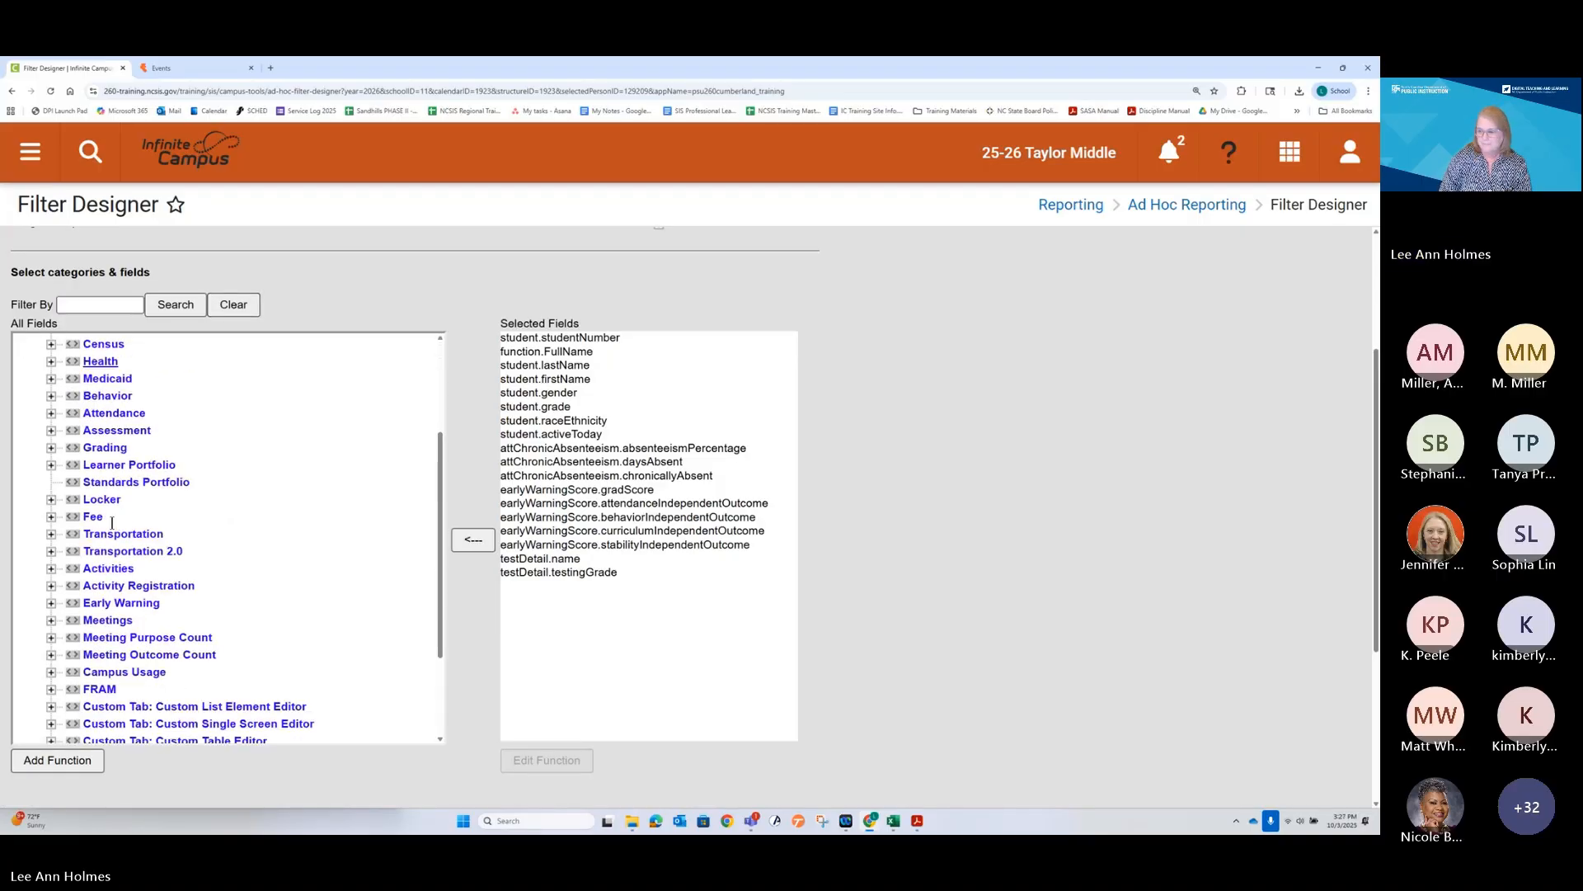
scroll(78, 548, down, 3)
scroll(77, 546, up, 6)
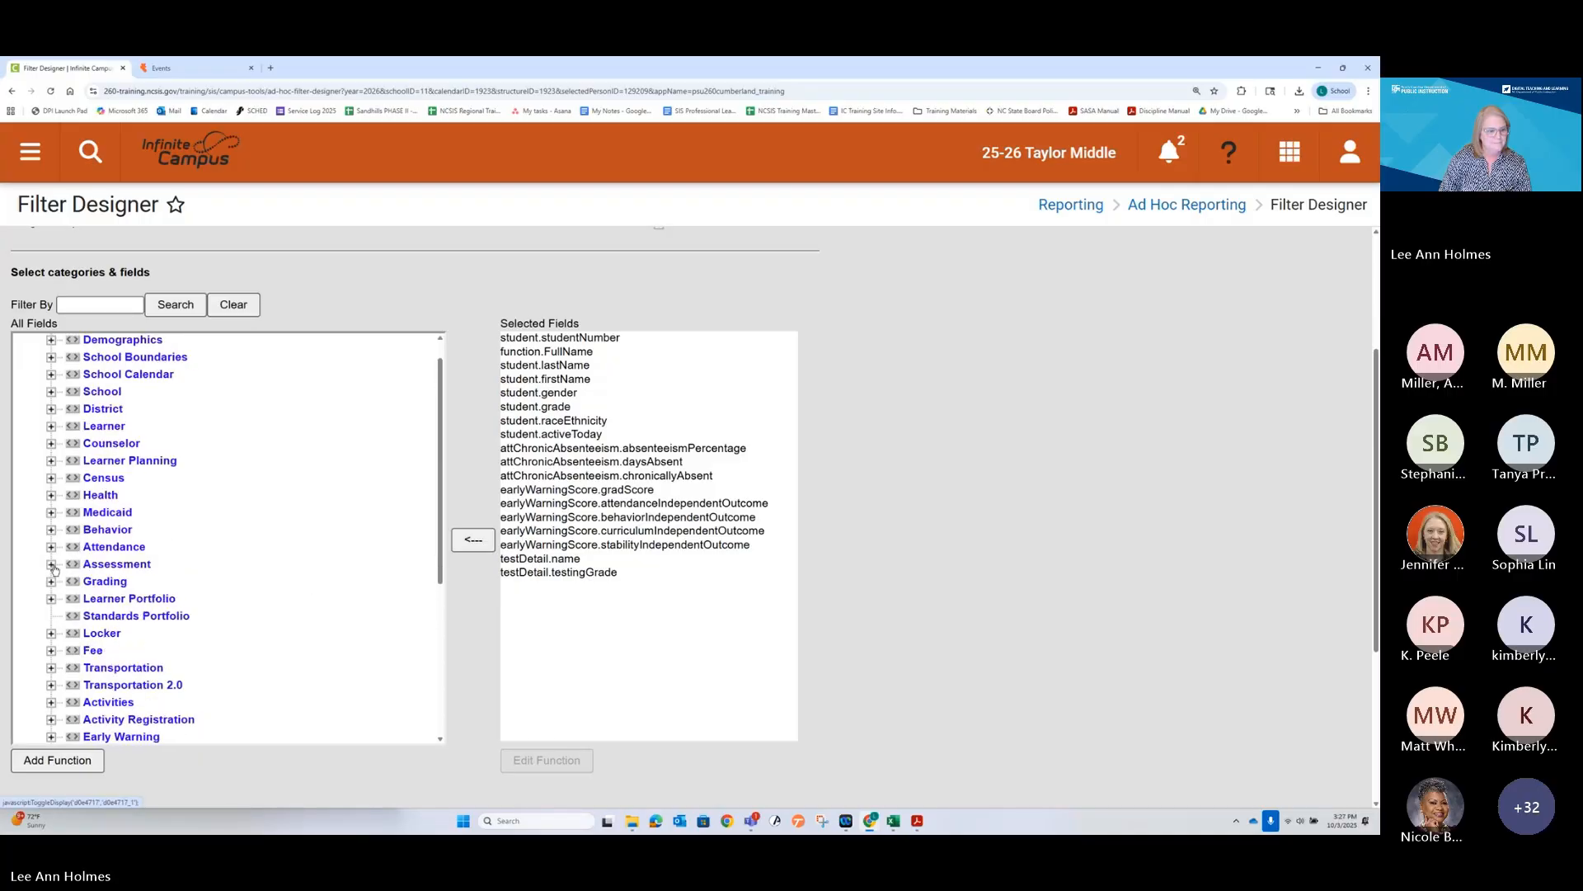
click(51, 564)
click(72, 581)
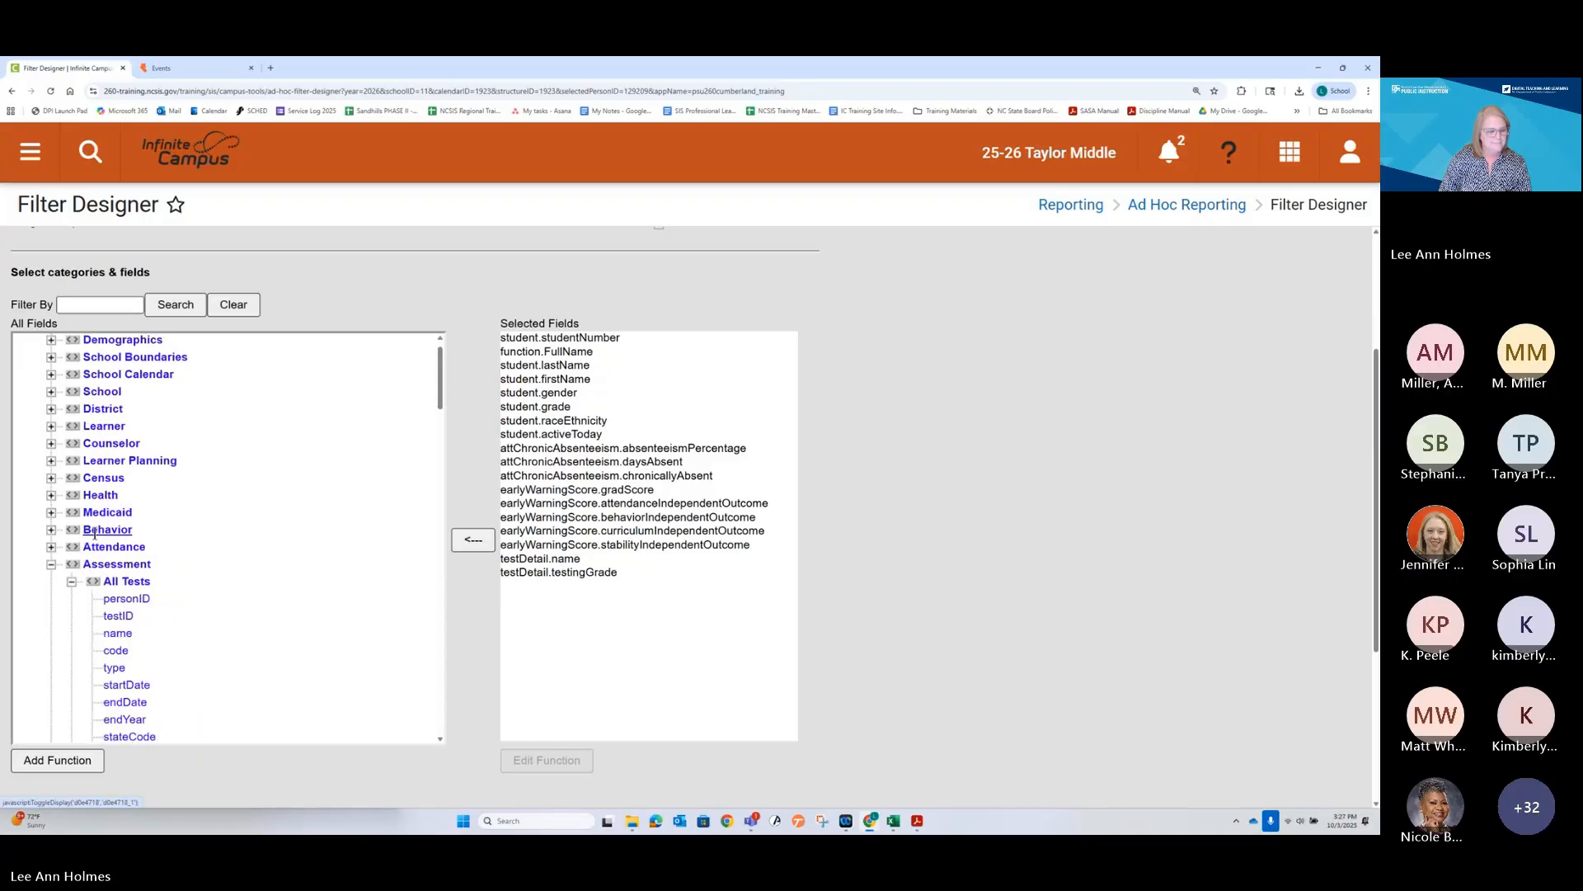
scroll(95, 534, down, 3)
scroll(97, 532, down, 8)
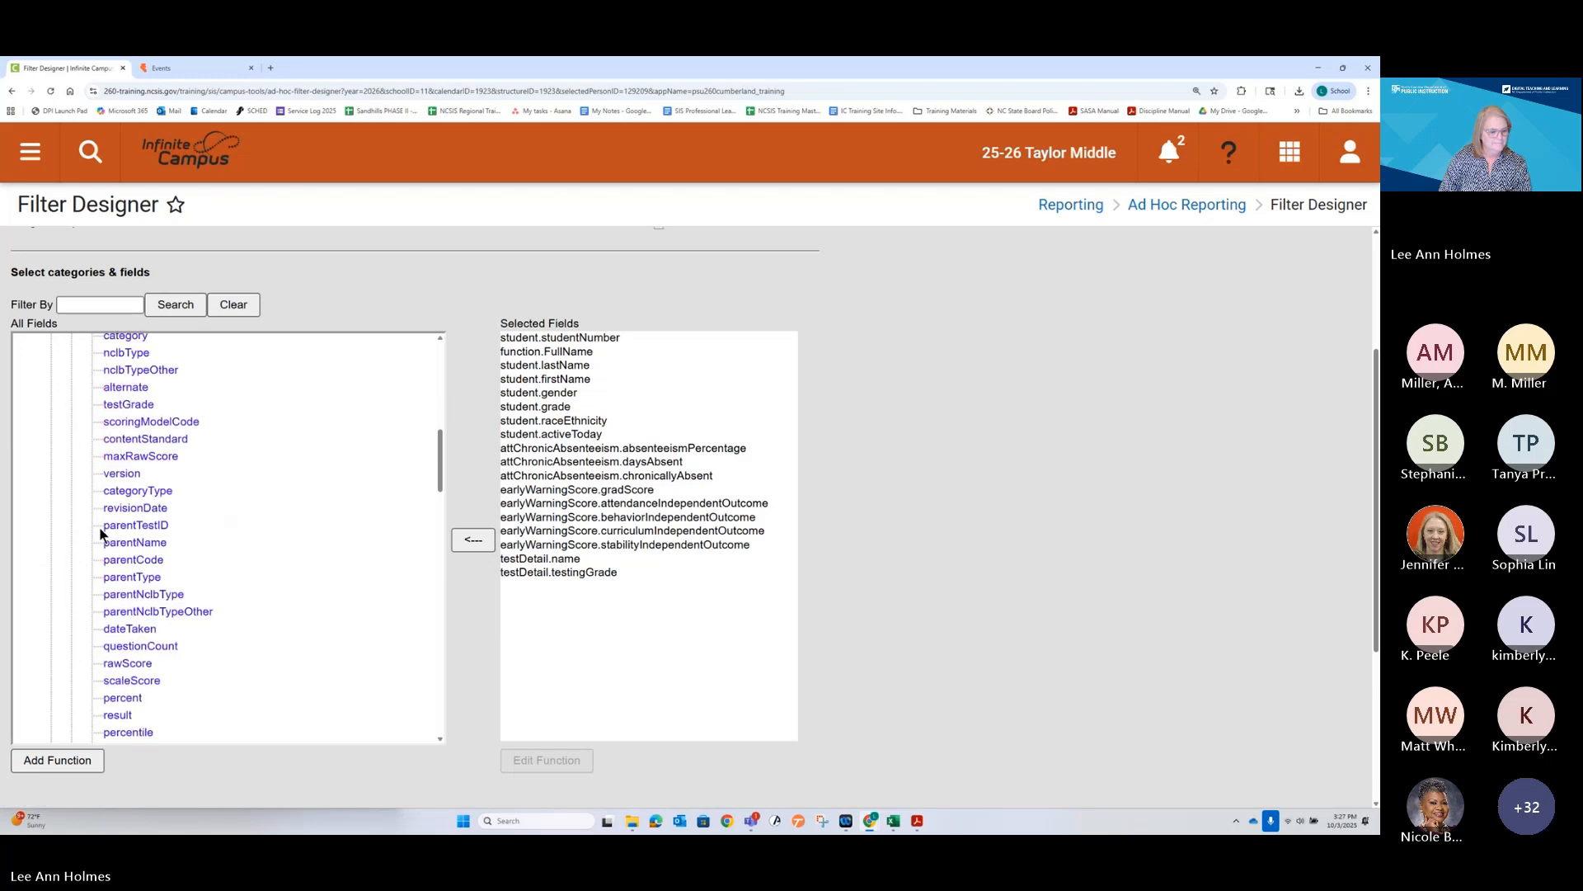
scroll(100, 534, down, 2)
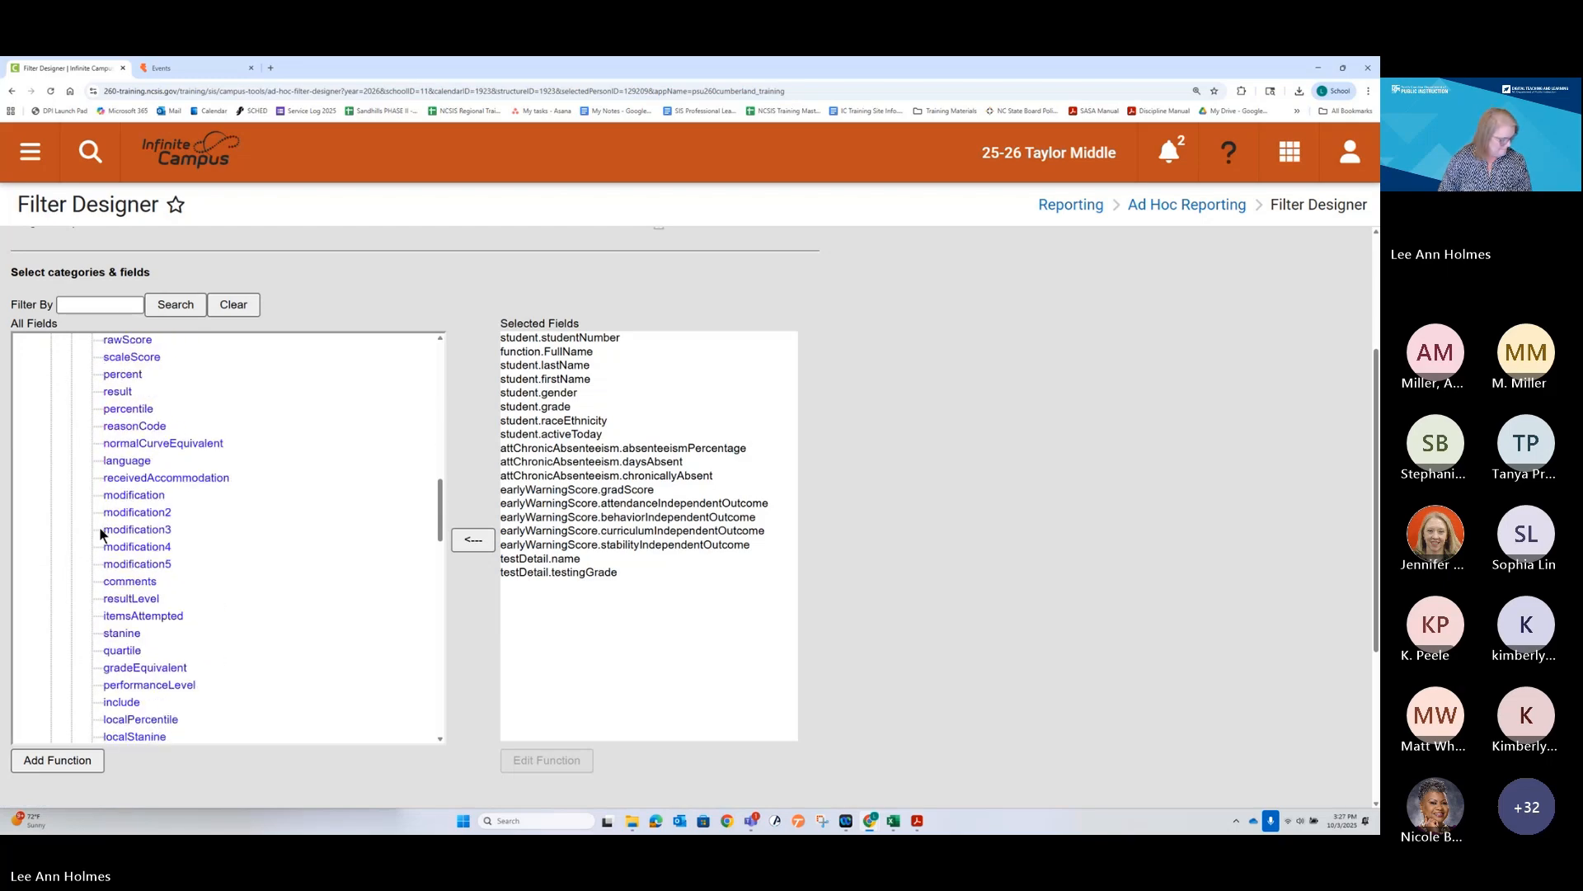
scroll(100, 533, down, 3)
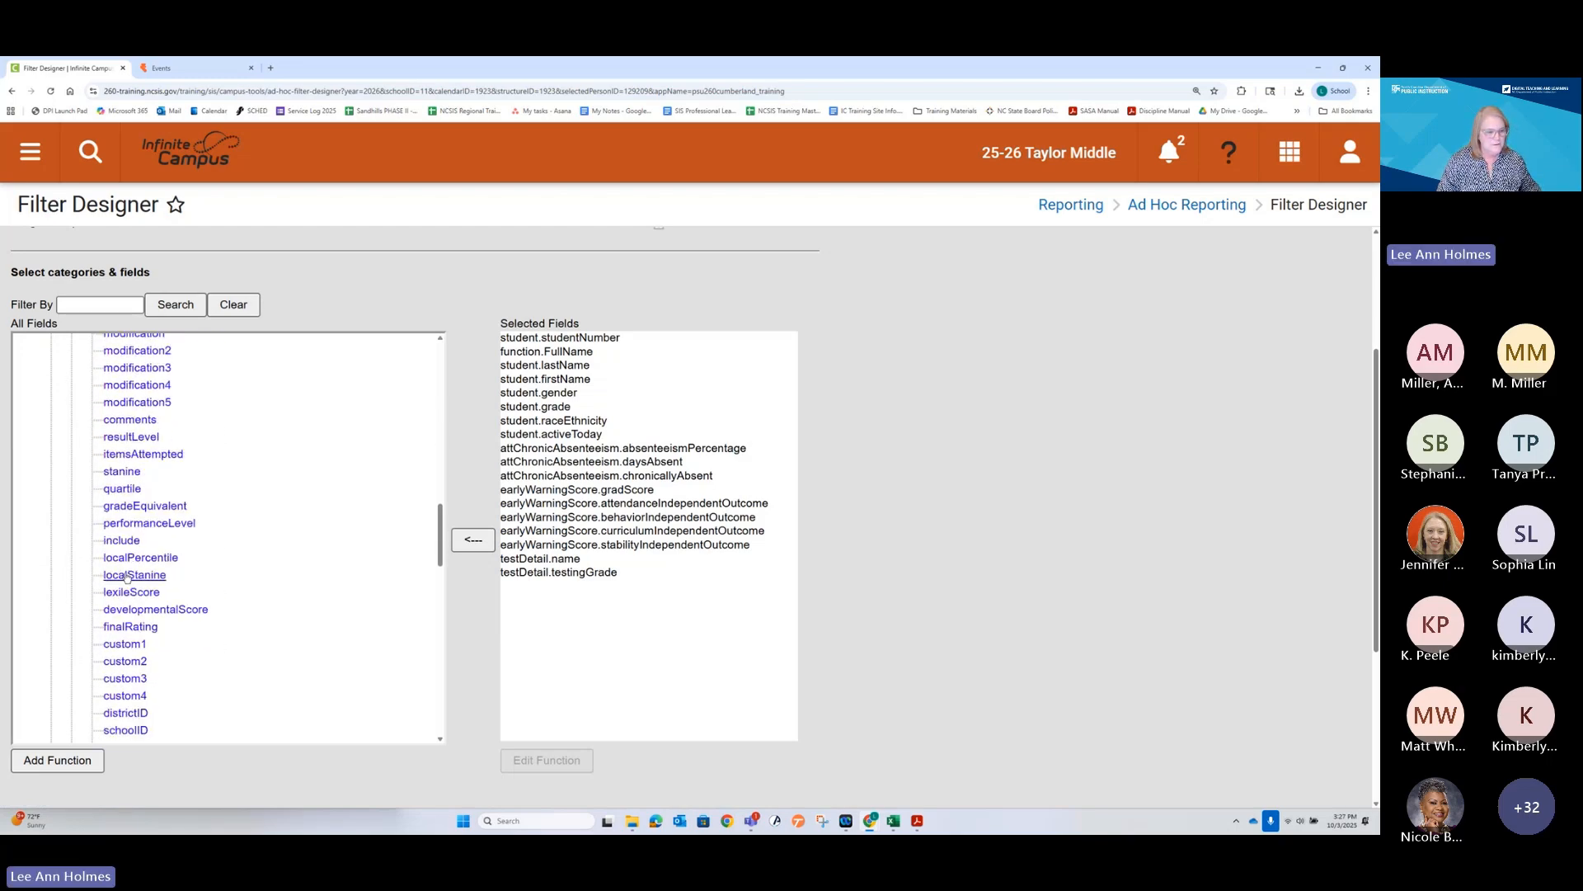
scroll(125, 655, up, 3)
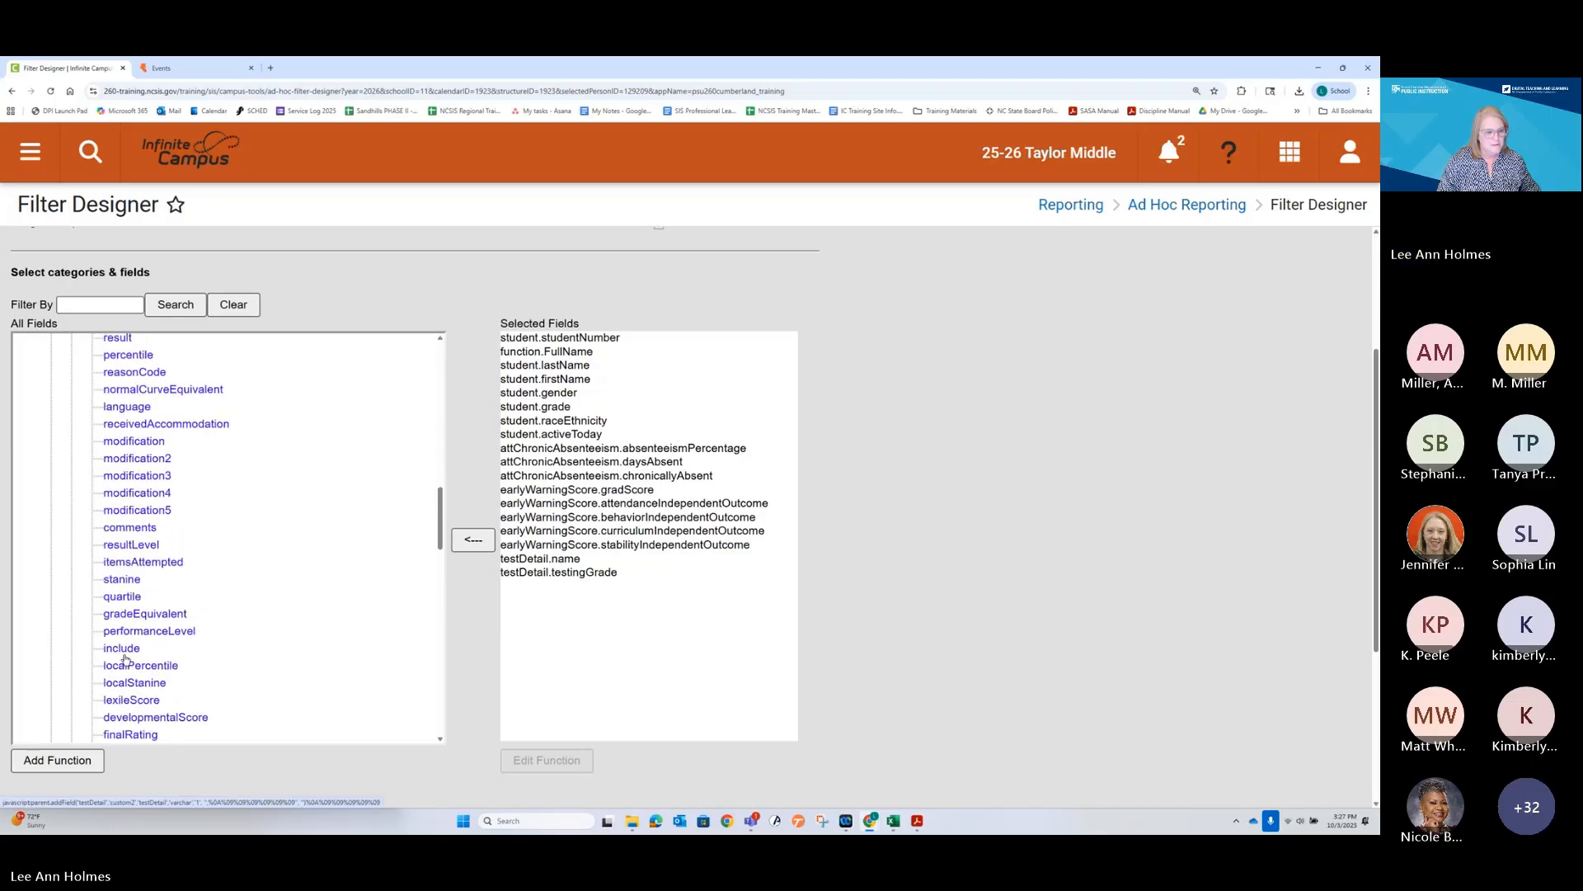
scroll(125, 658, up, 4)
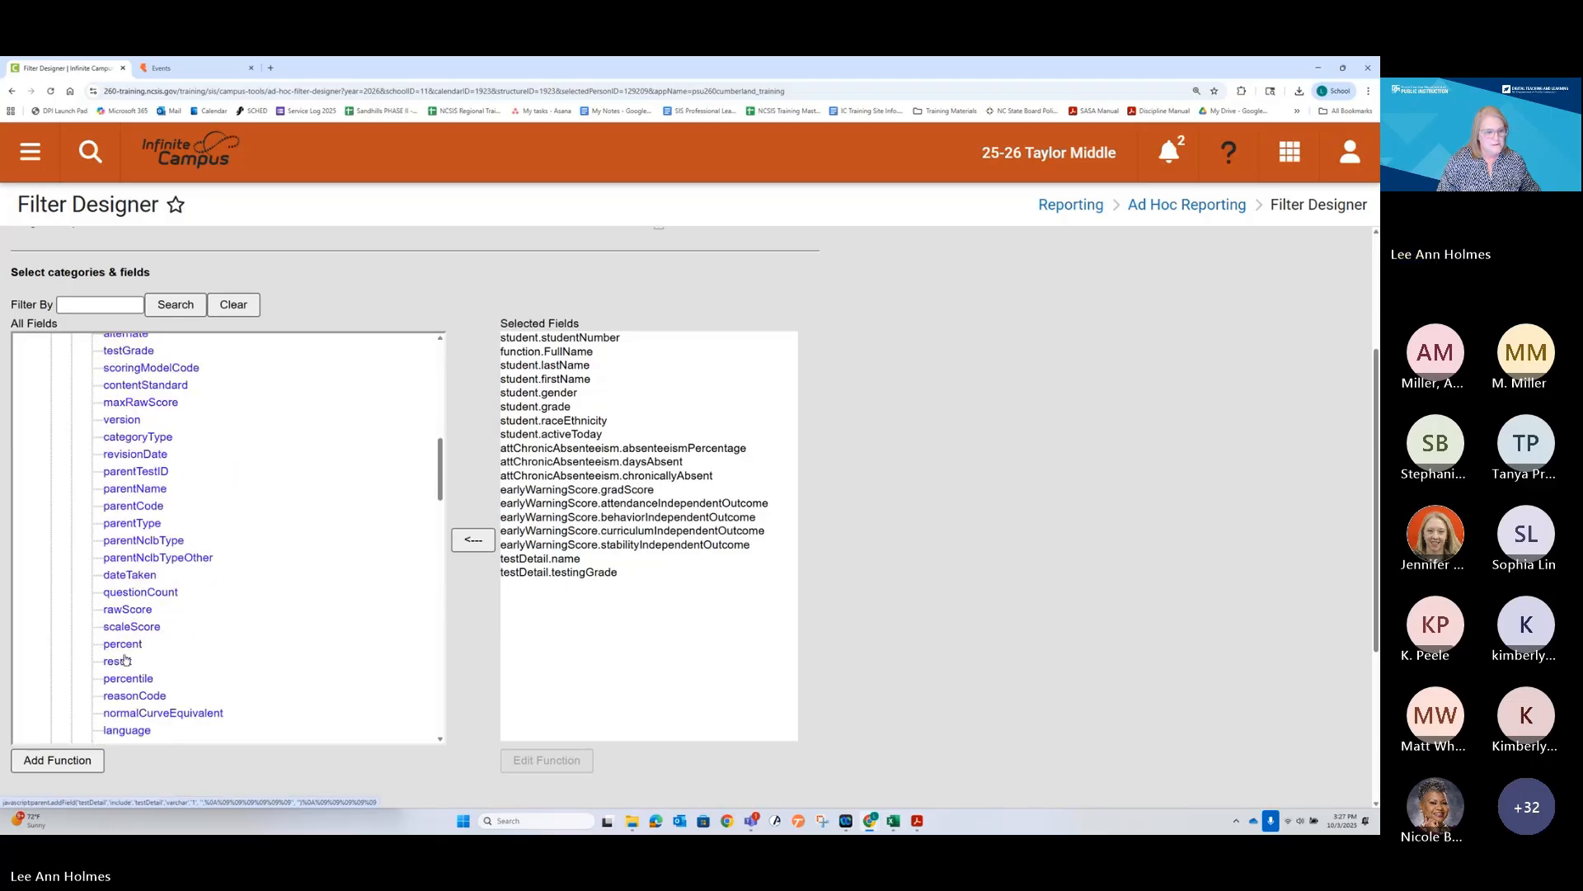
Filter the fields by "scalescore" and add scaleScore from Assessment's All Tests group to the selected fields
click(112, 305)
text(scale)
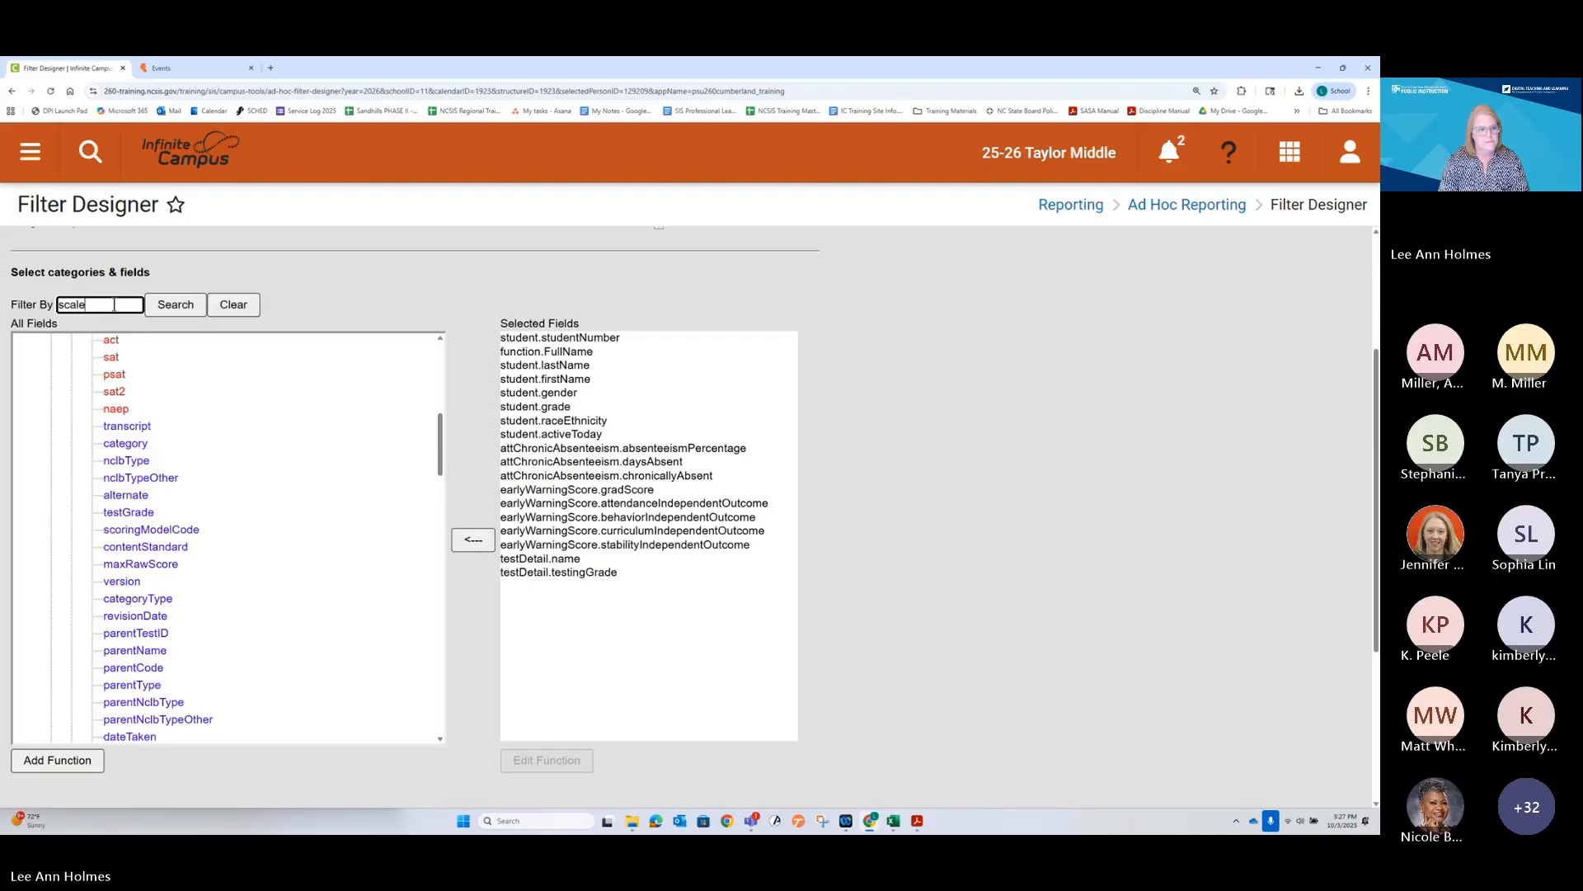
text(score)
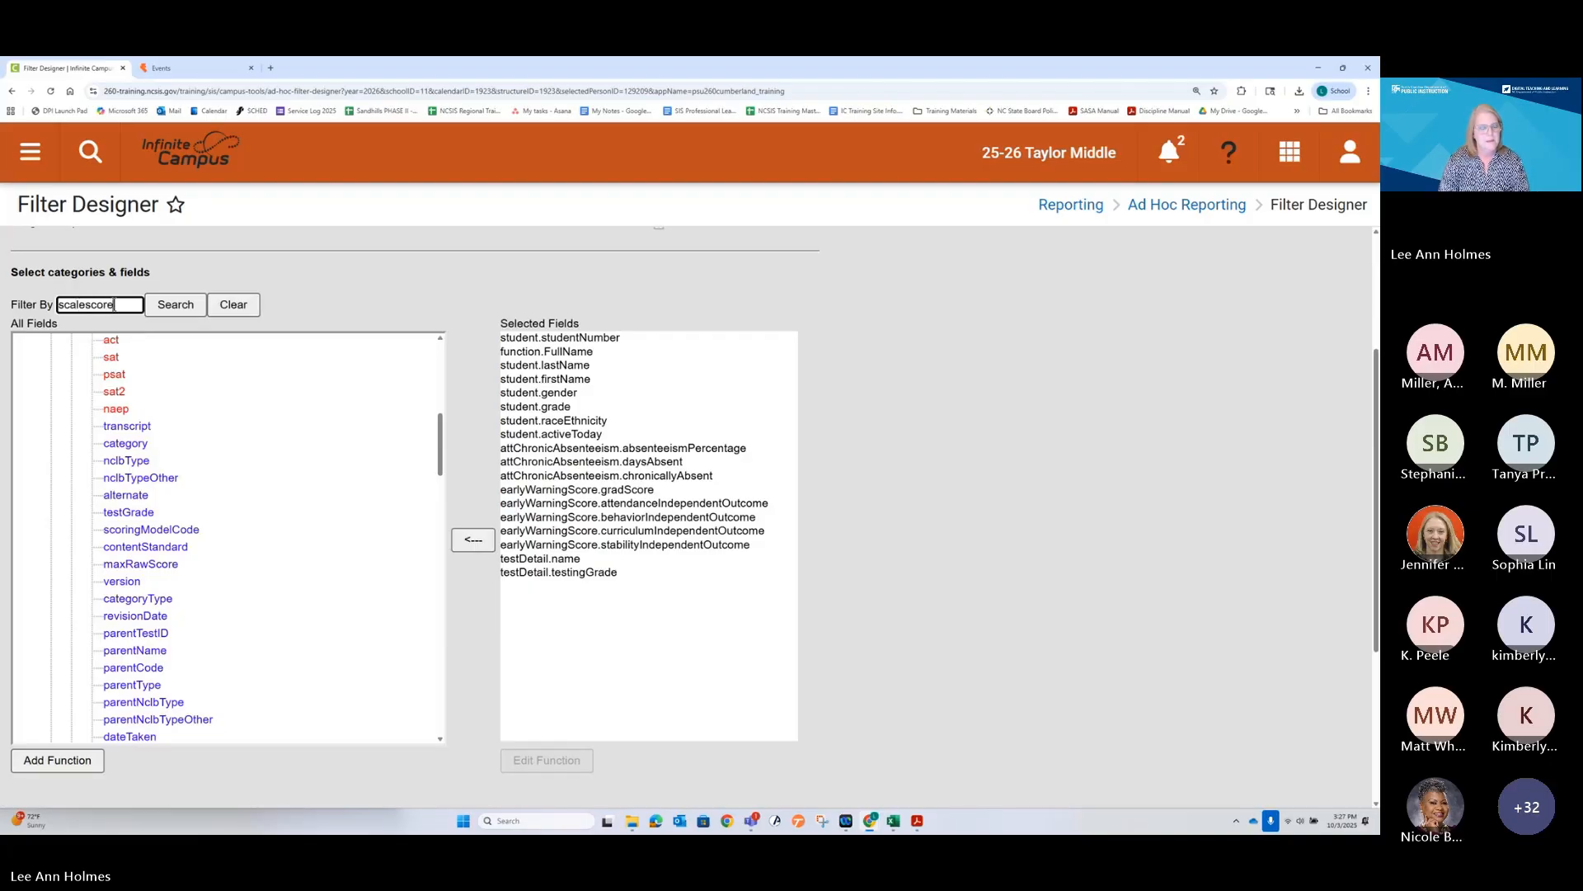
click(173, 304)
click(51, 386)
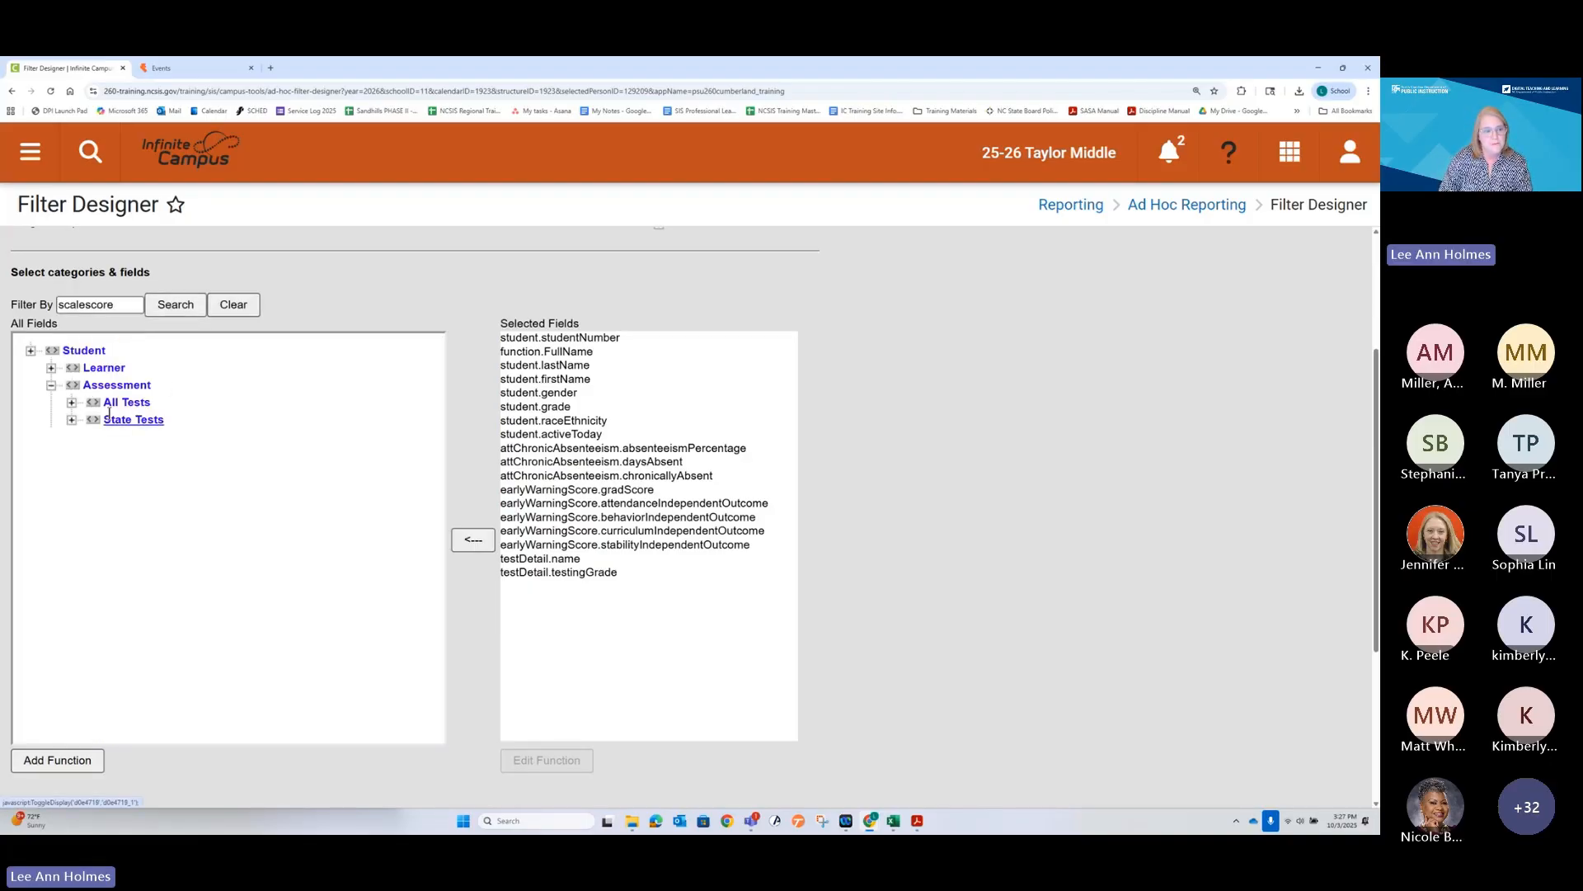
click(72, 403)
click(106, 419)
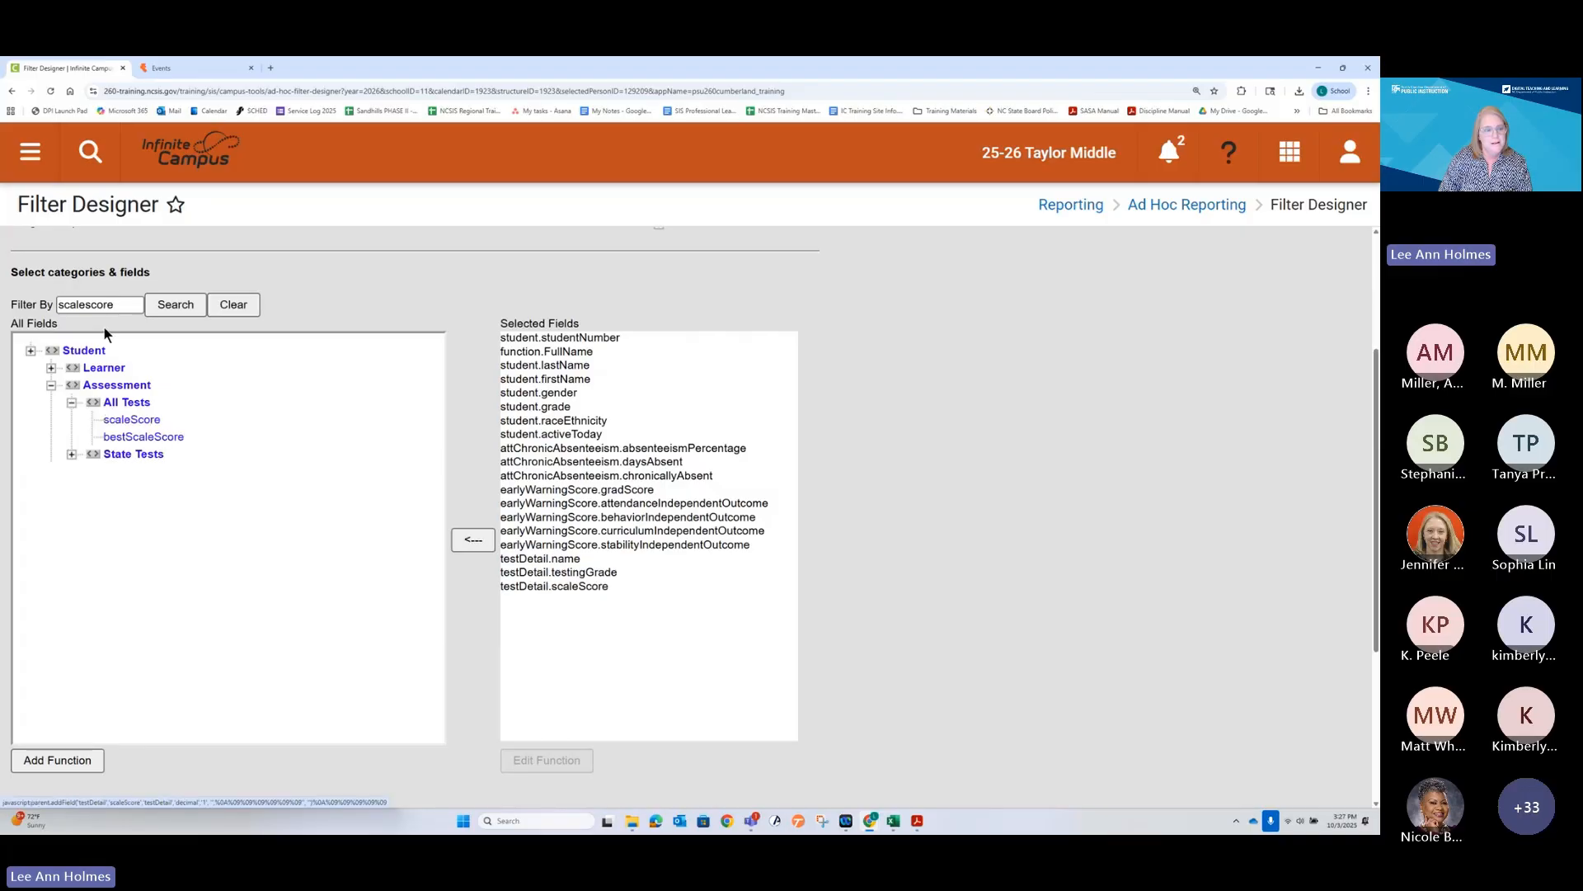
Filter the fields by "rawscore" and add rawScore from Assessment's All Tests group to the selected fields
double_click(104, 304)
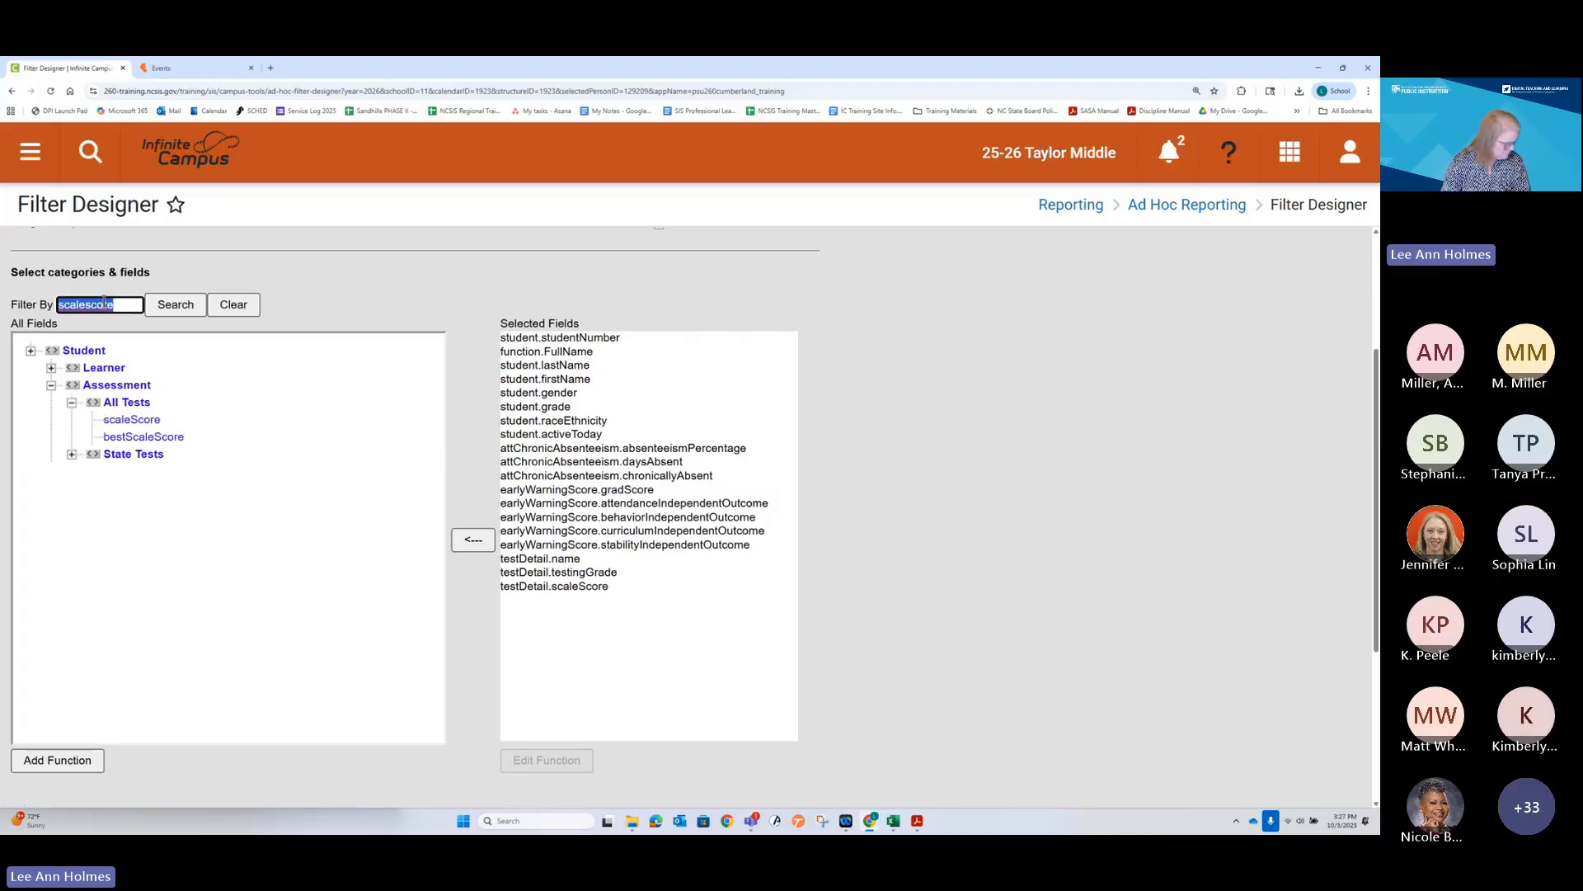
text(rawscore)
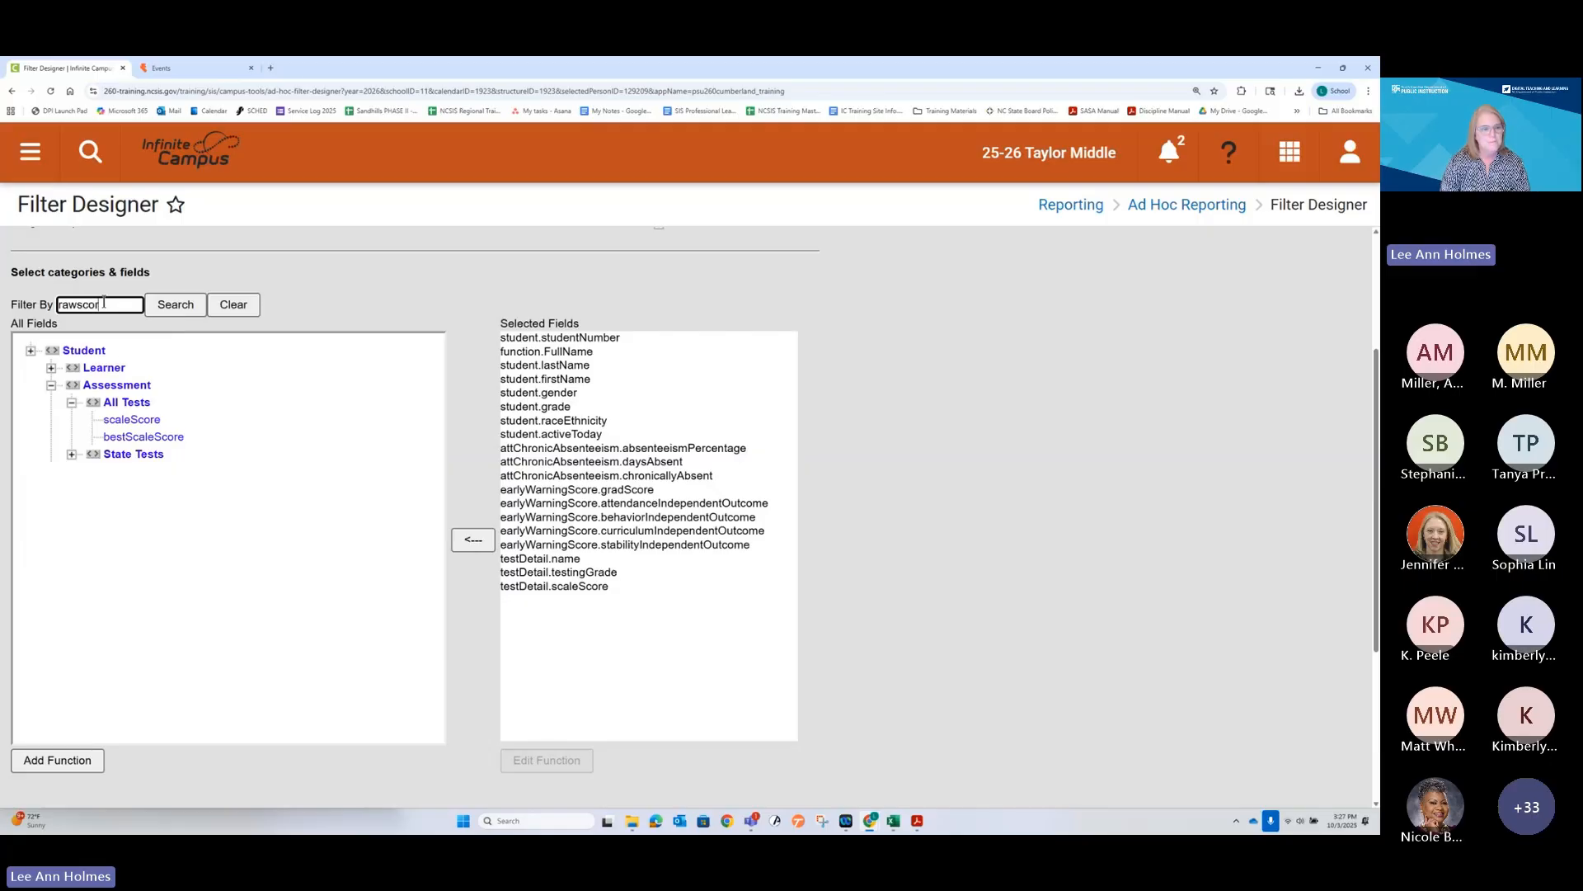
click(155, 305)
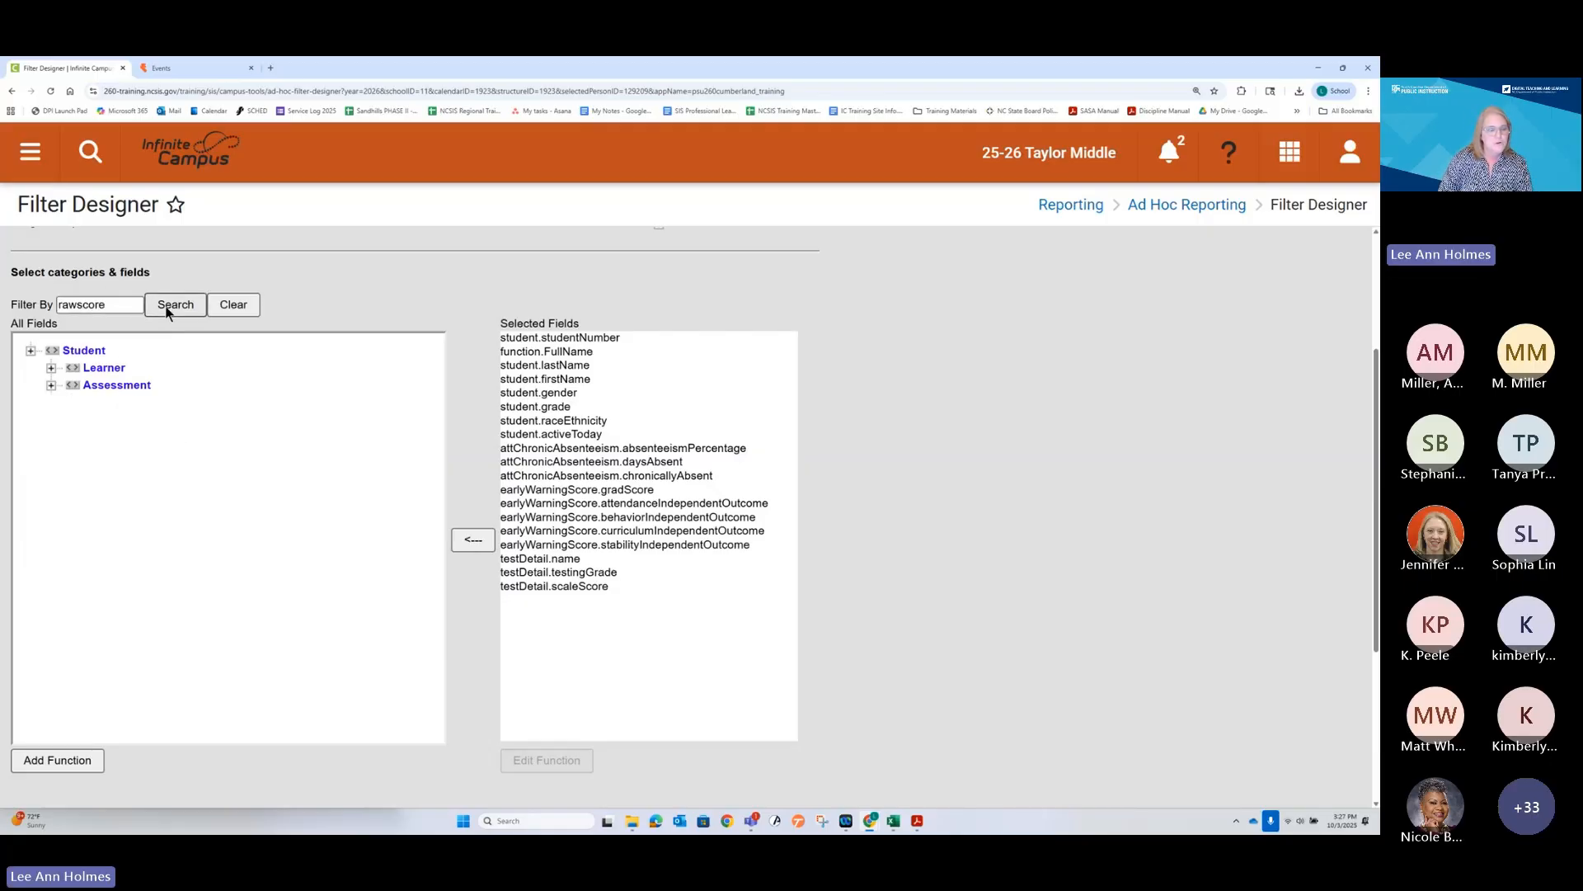
click(51, 387)
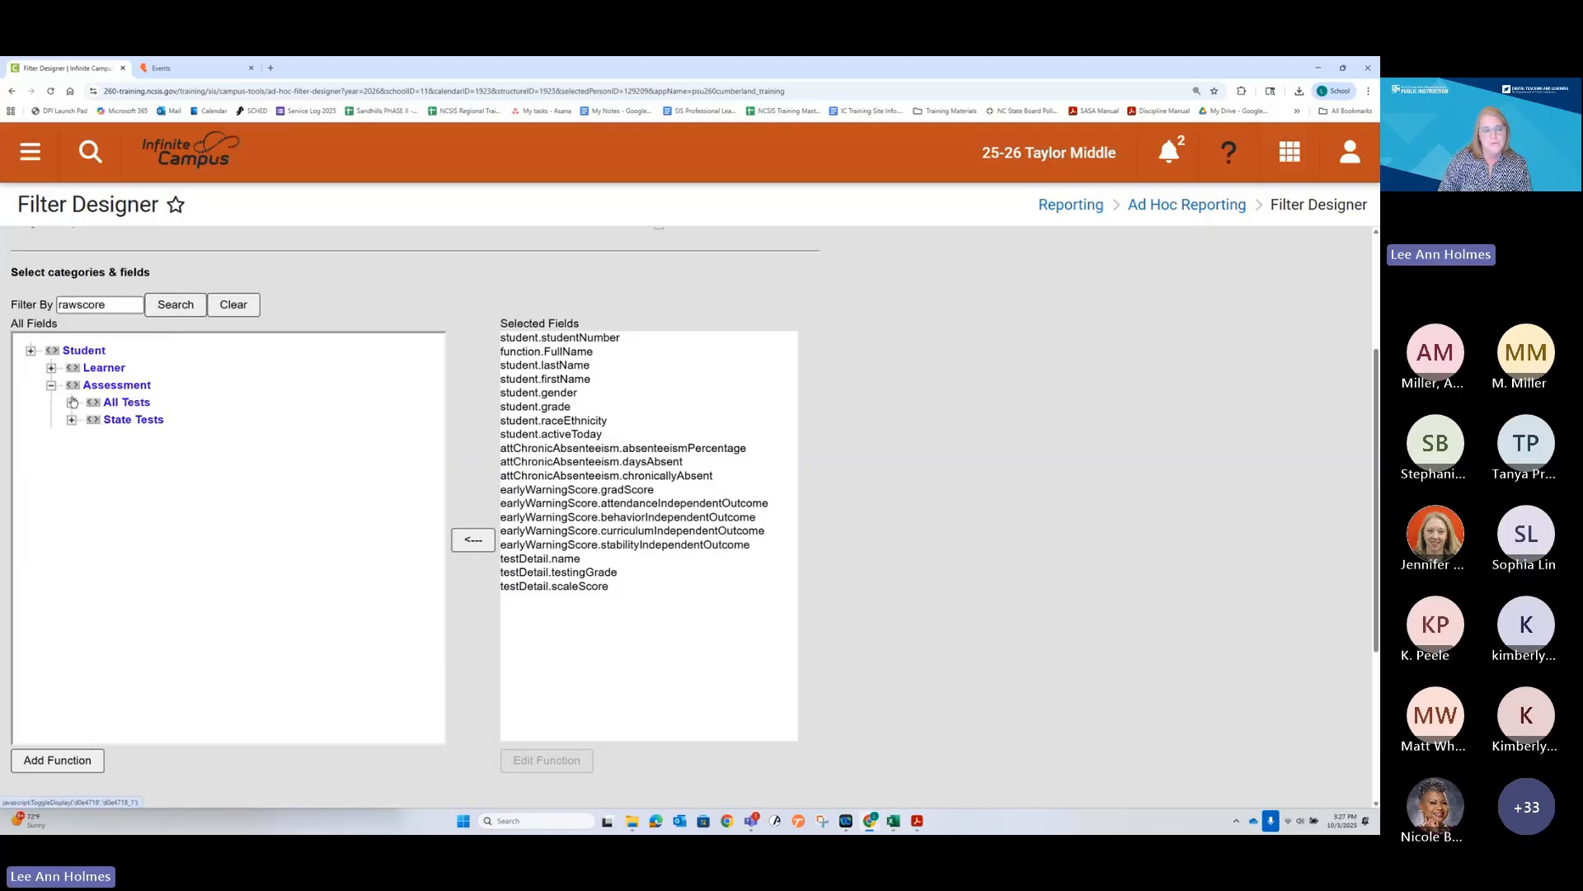
click(73, 403)
click(124, 438)
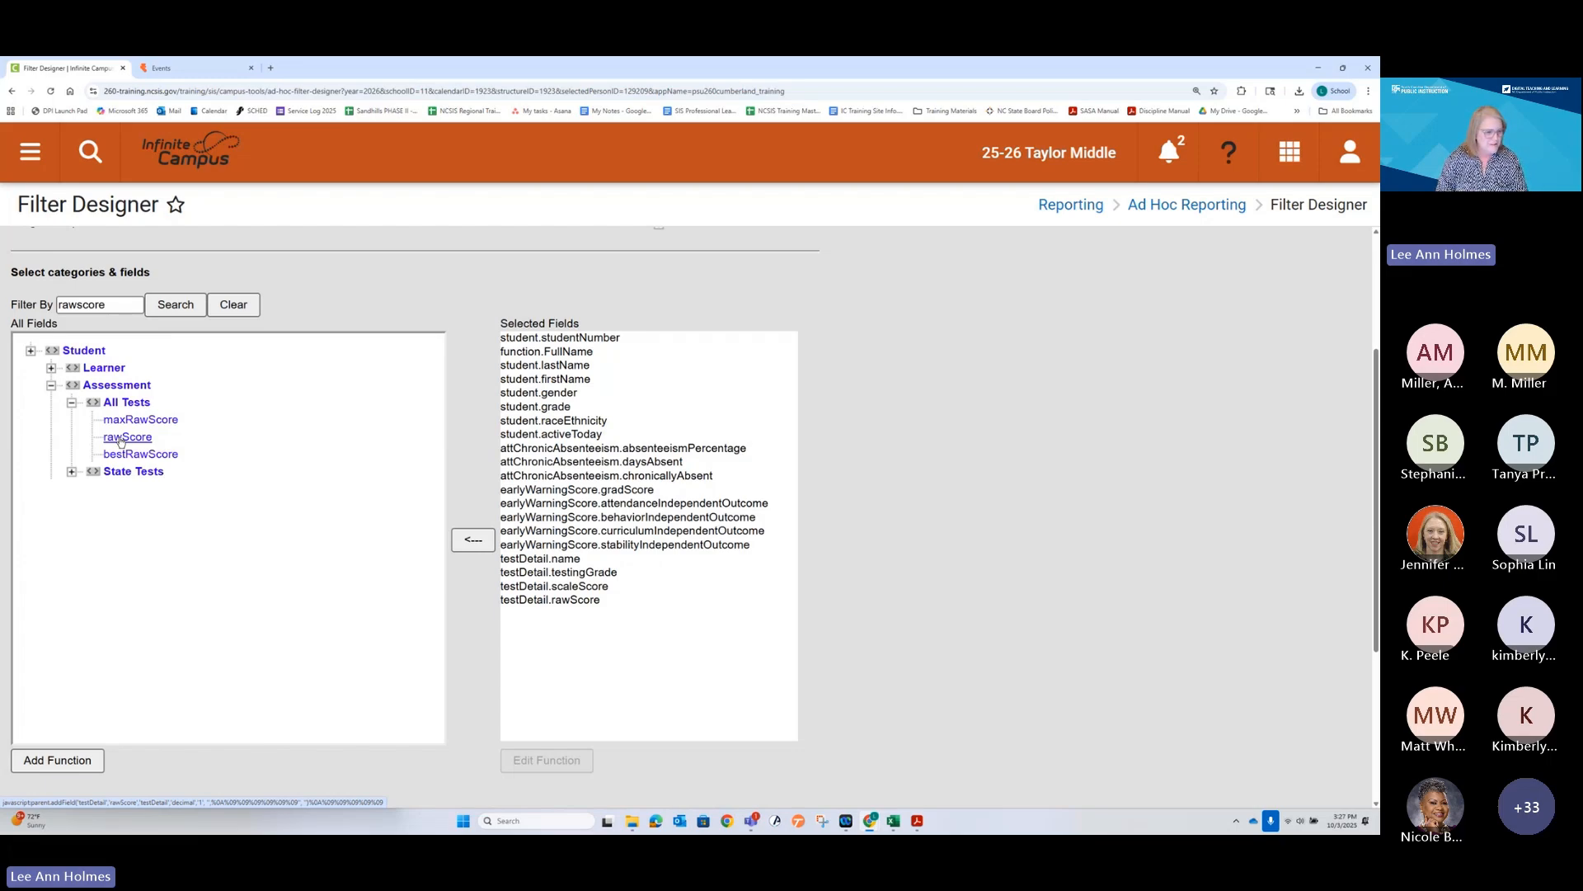
Filter the fields by "assessmenttype" and add assessmentType from Assessment's All Tests group to the selected fields
double_click(115, 306)
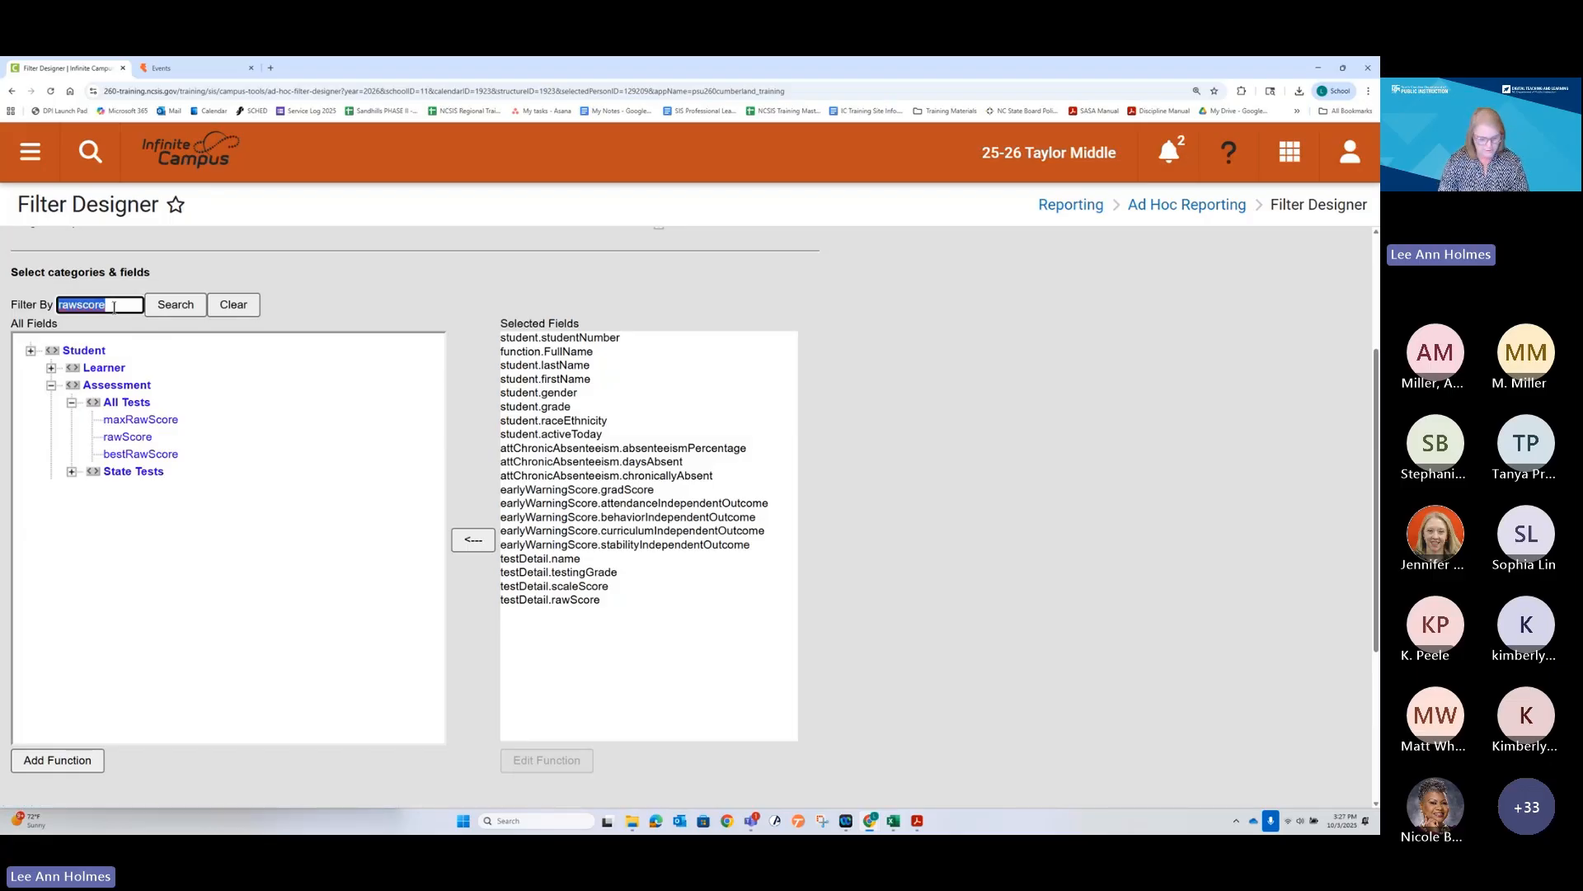
text(assessme)
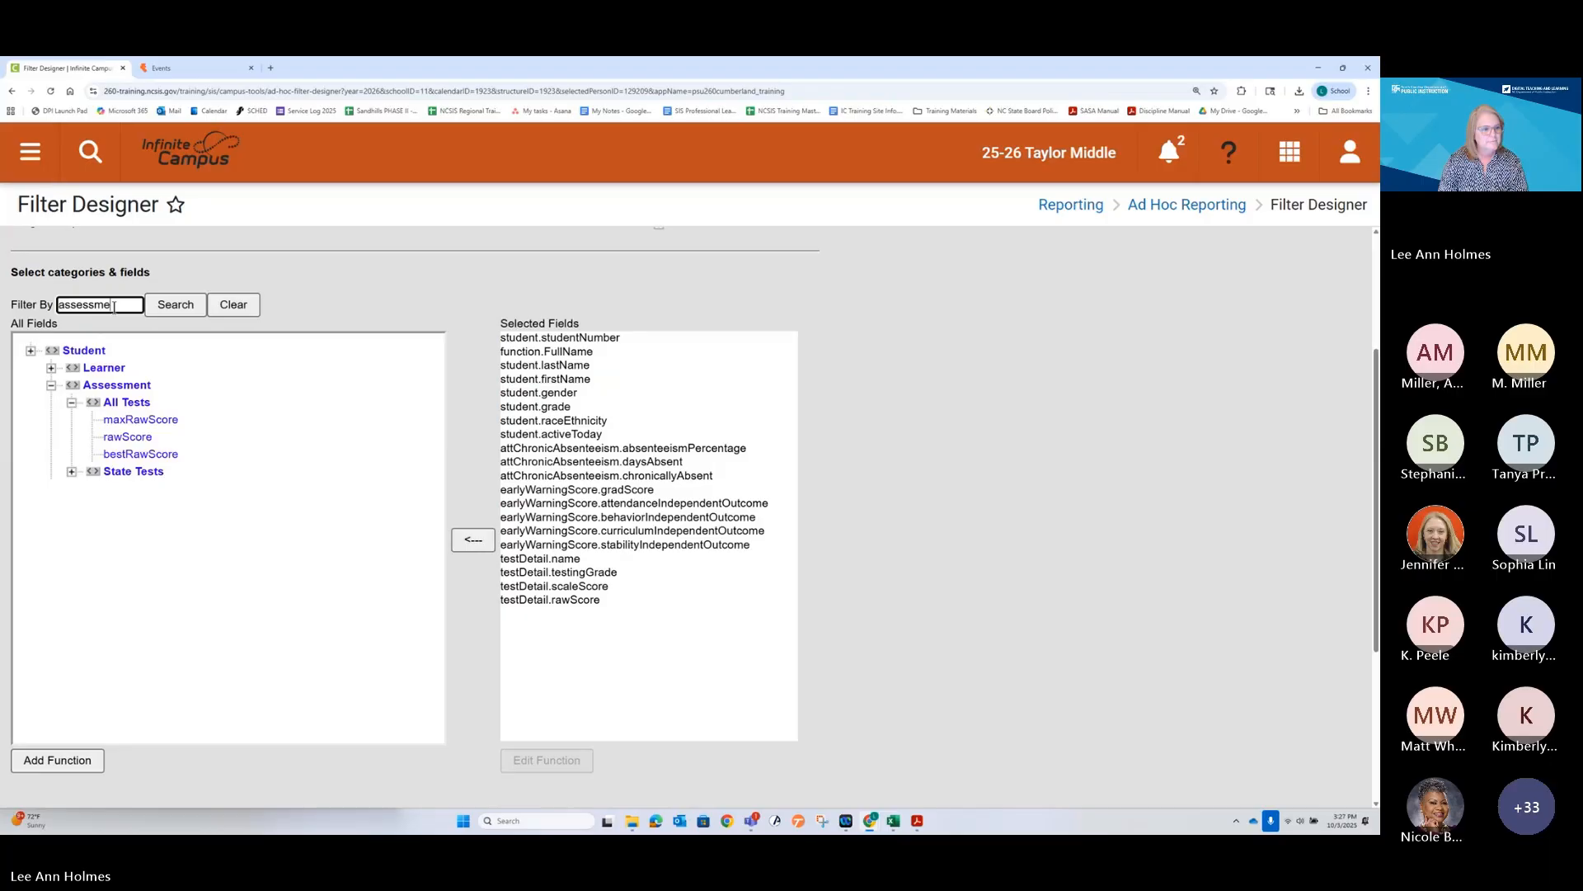
text(nttype)
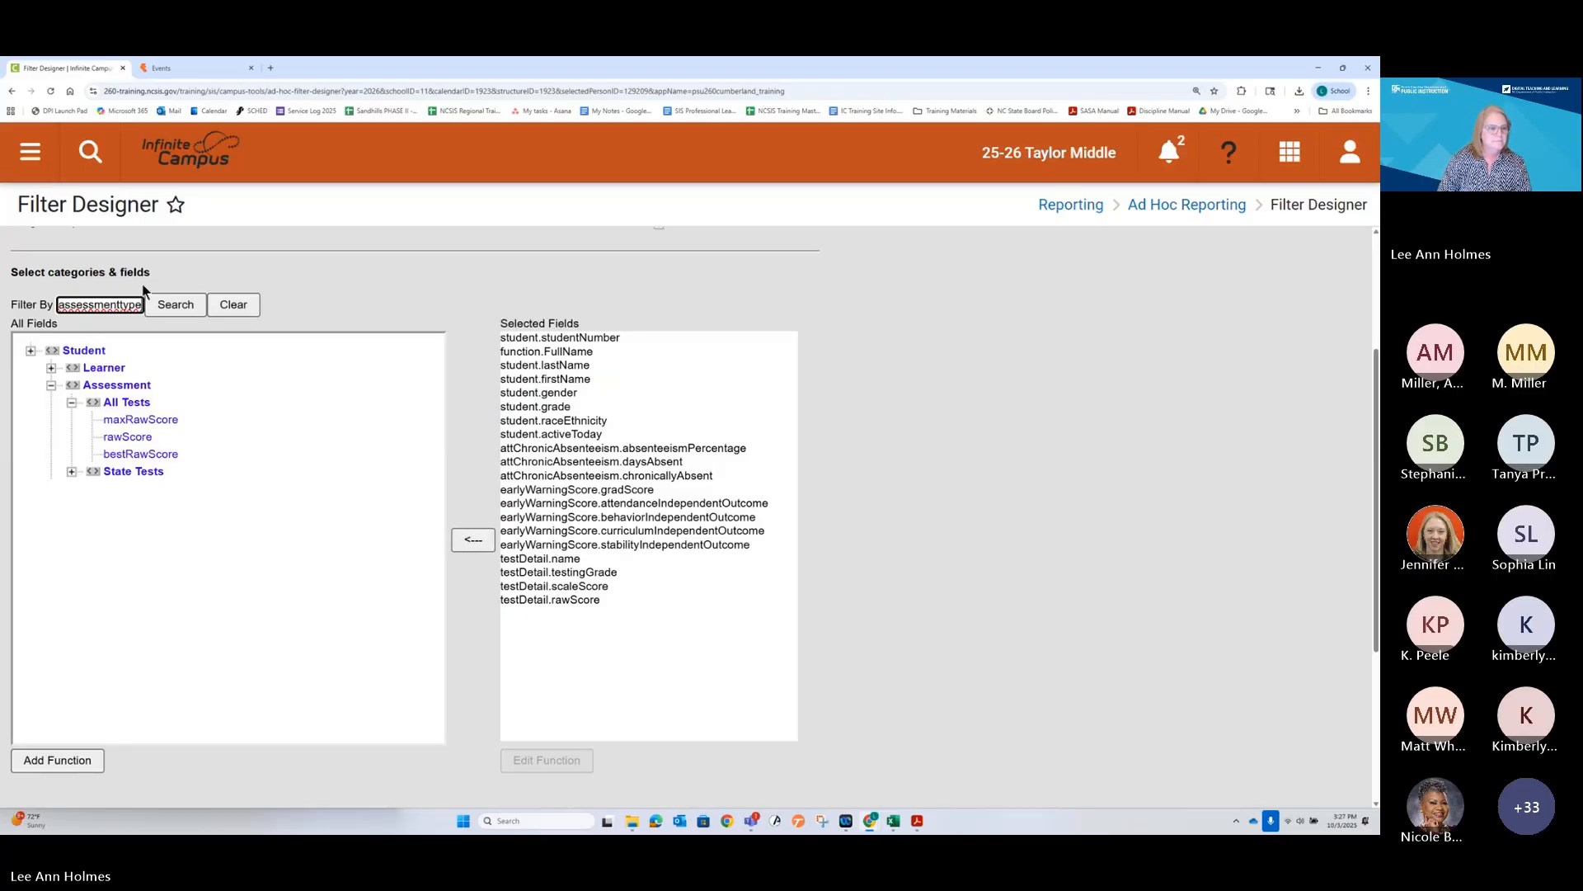
click(173, 305)
click(51, 385)
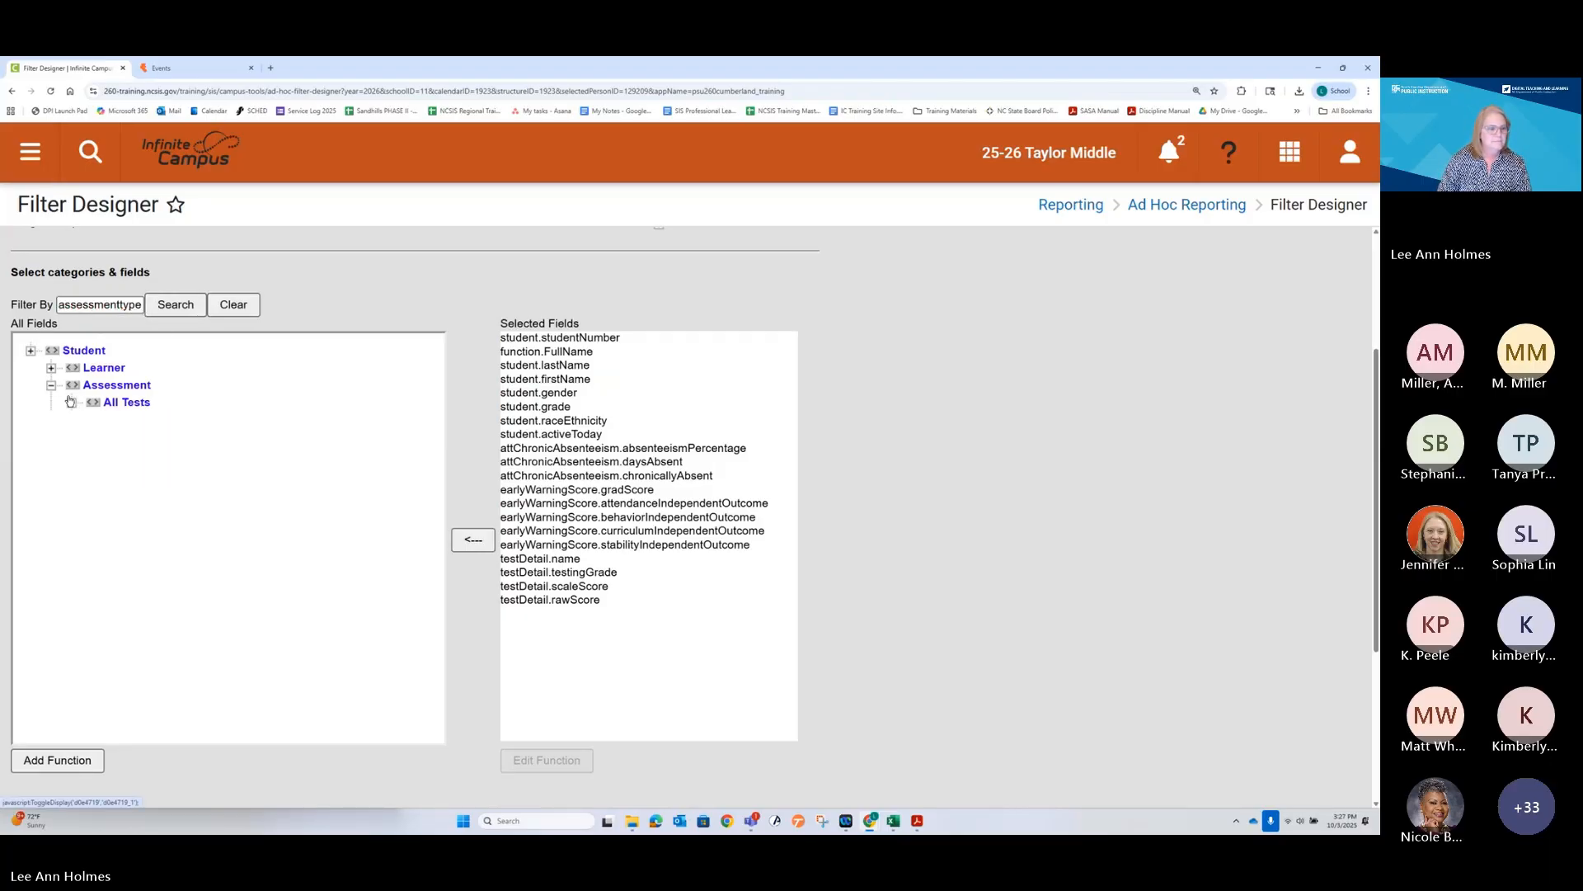
click(72, 402)
click(144, 420)
Filter the fields by "custom2" and add custom2 from Assessment's All Tests group to the selected fields
double_click(98, 306)
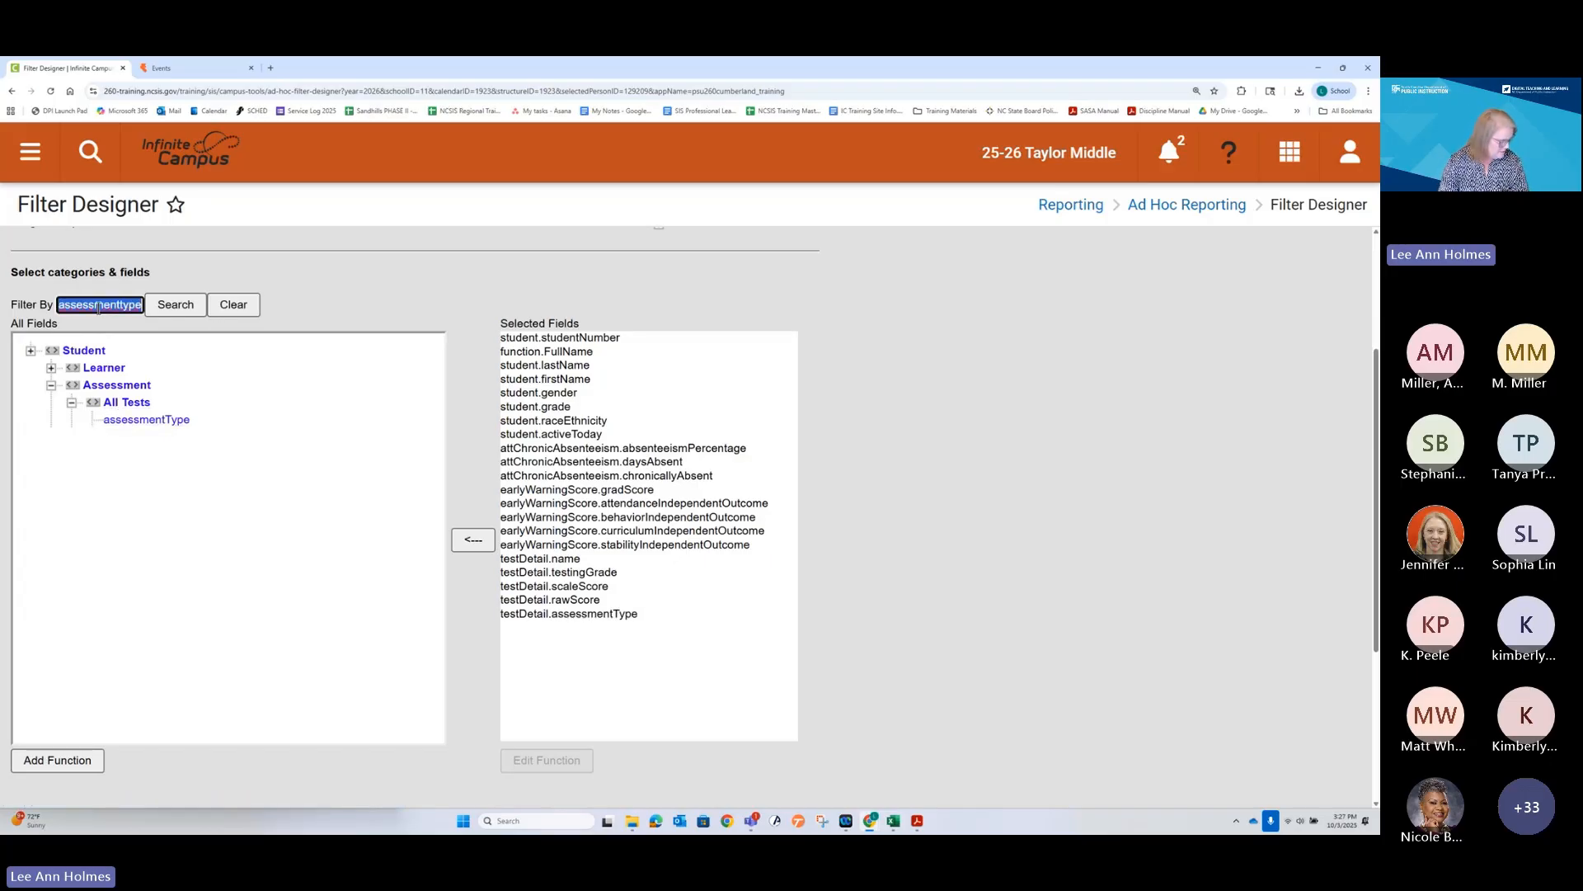
text(custom2)
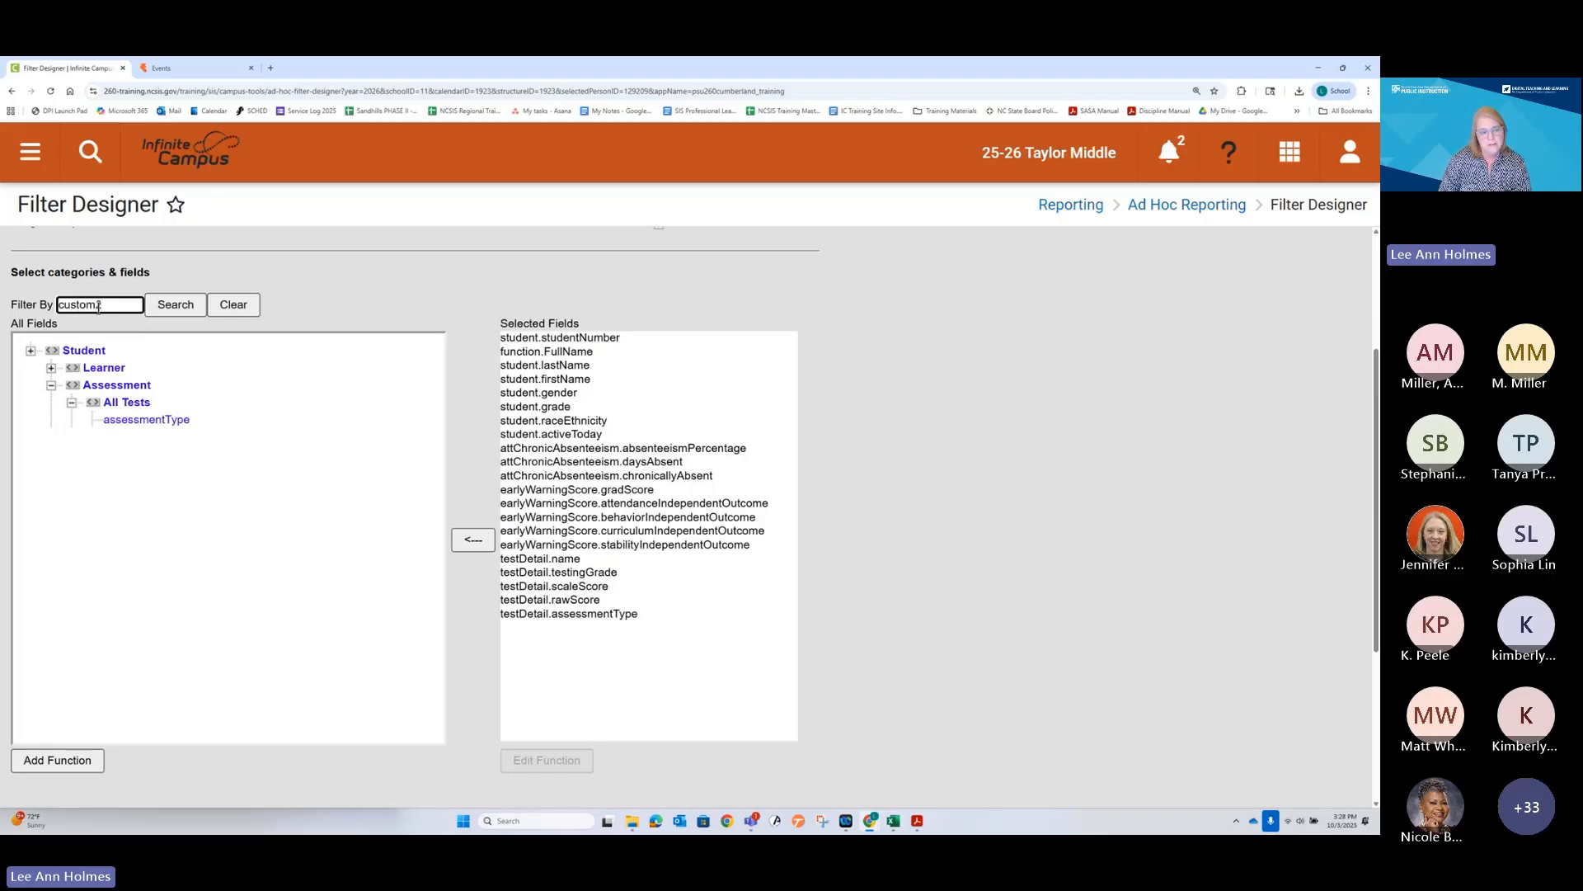
click(176, 305)
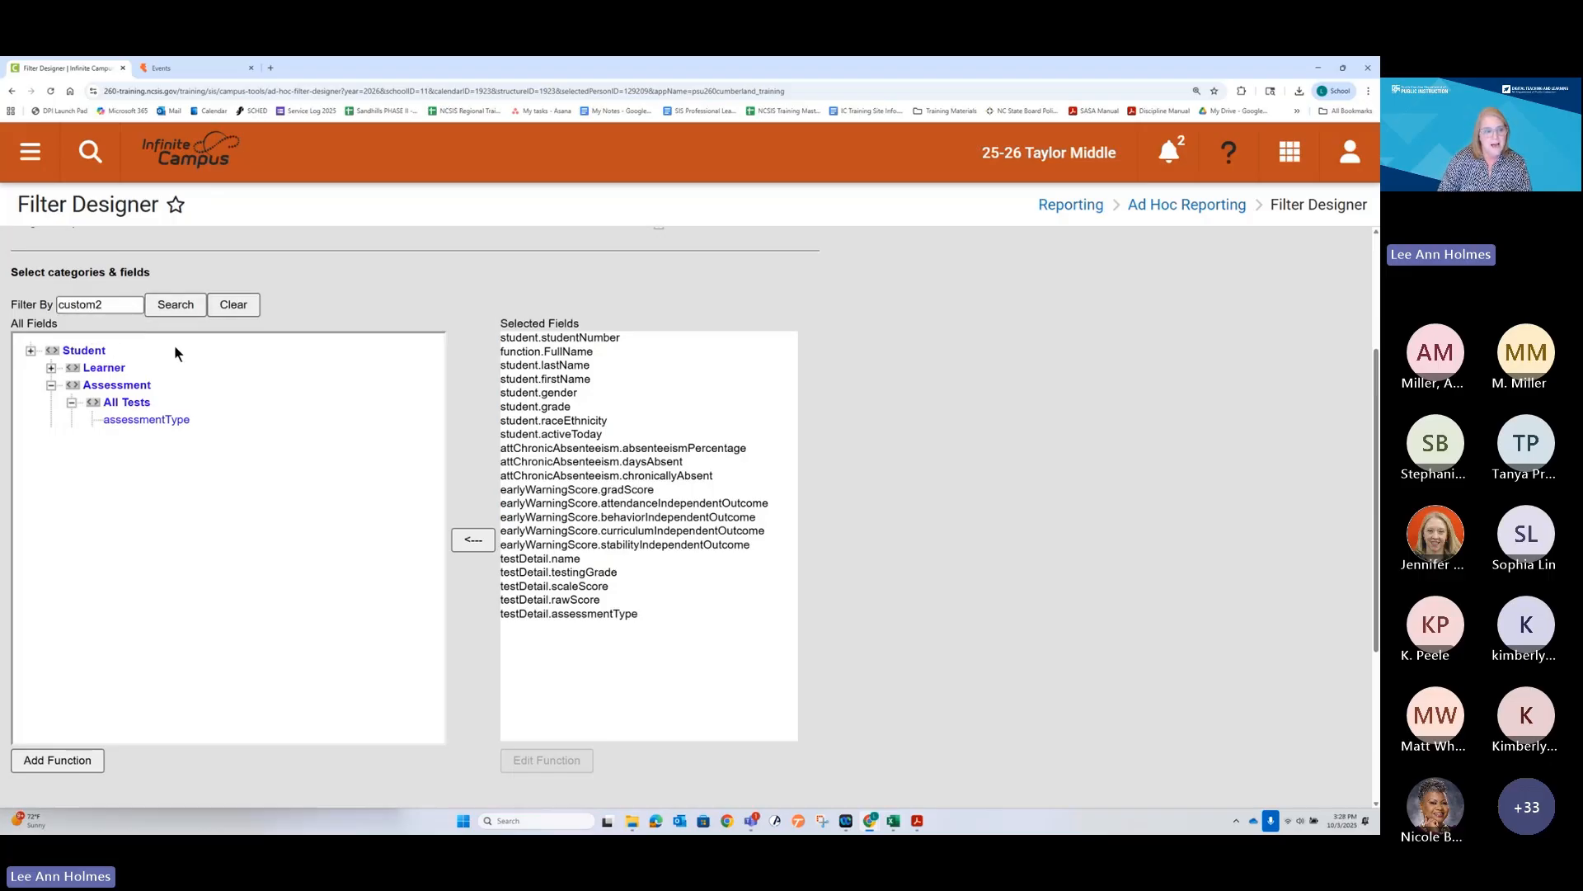
click(51, 385)
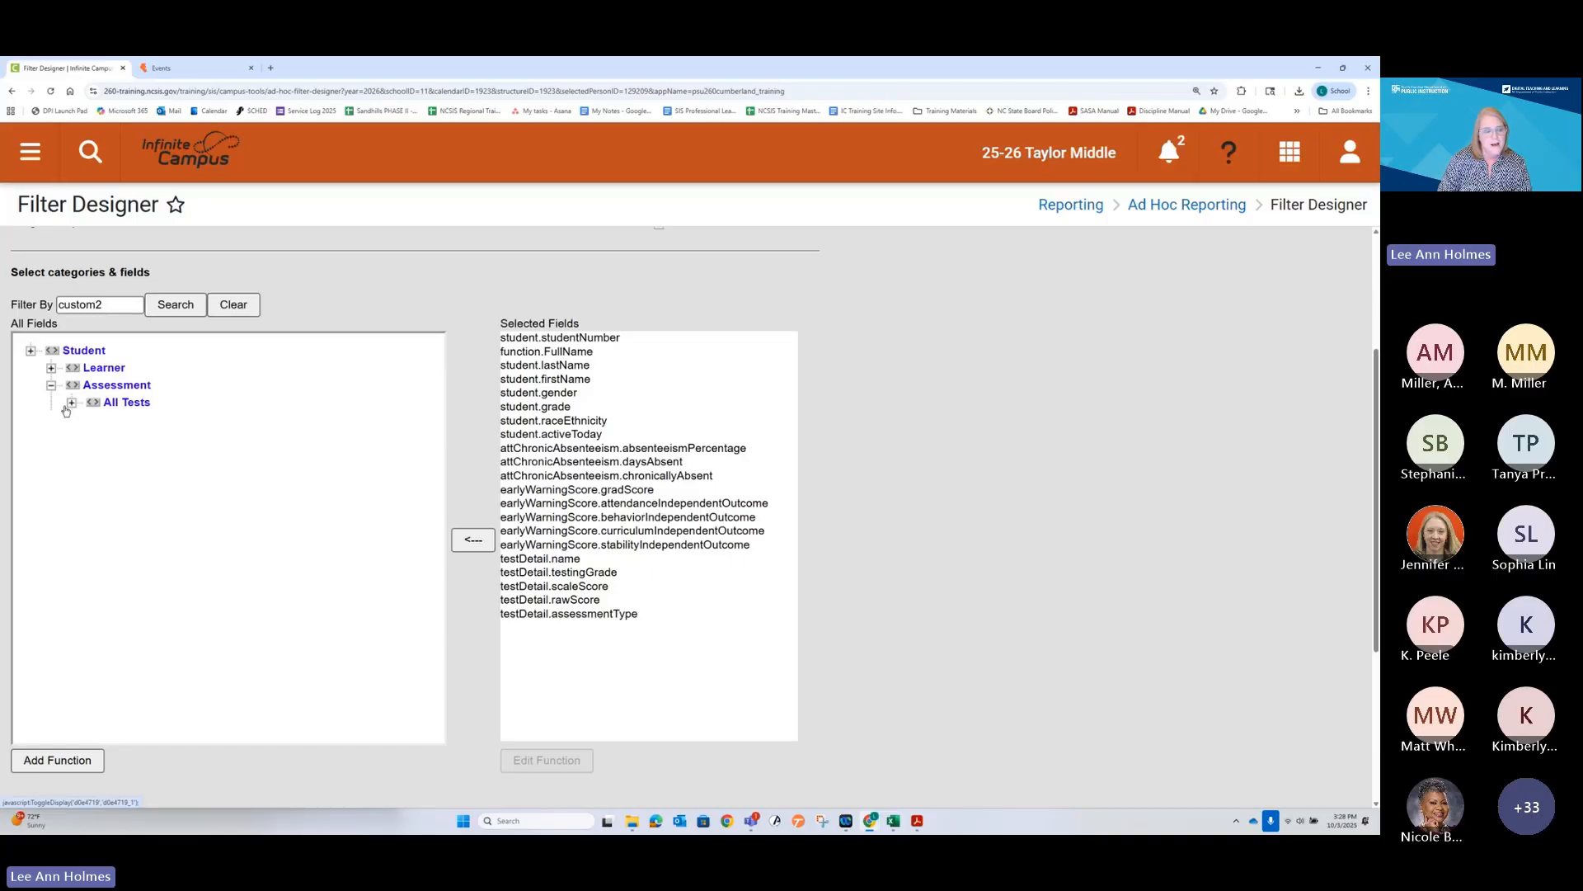
click(71, 404)
double_click(119, 420)
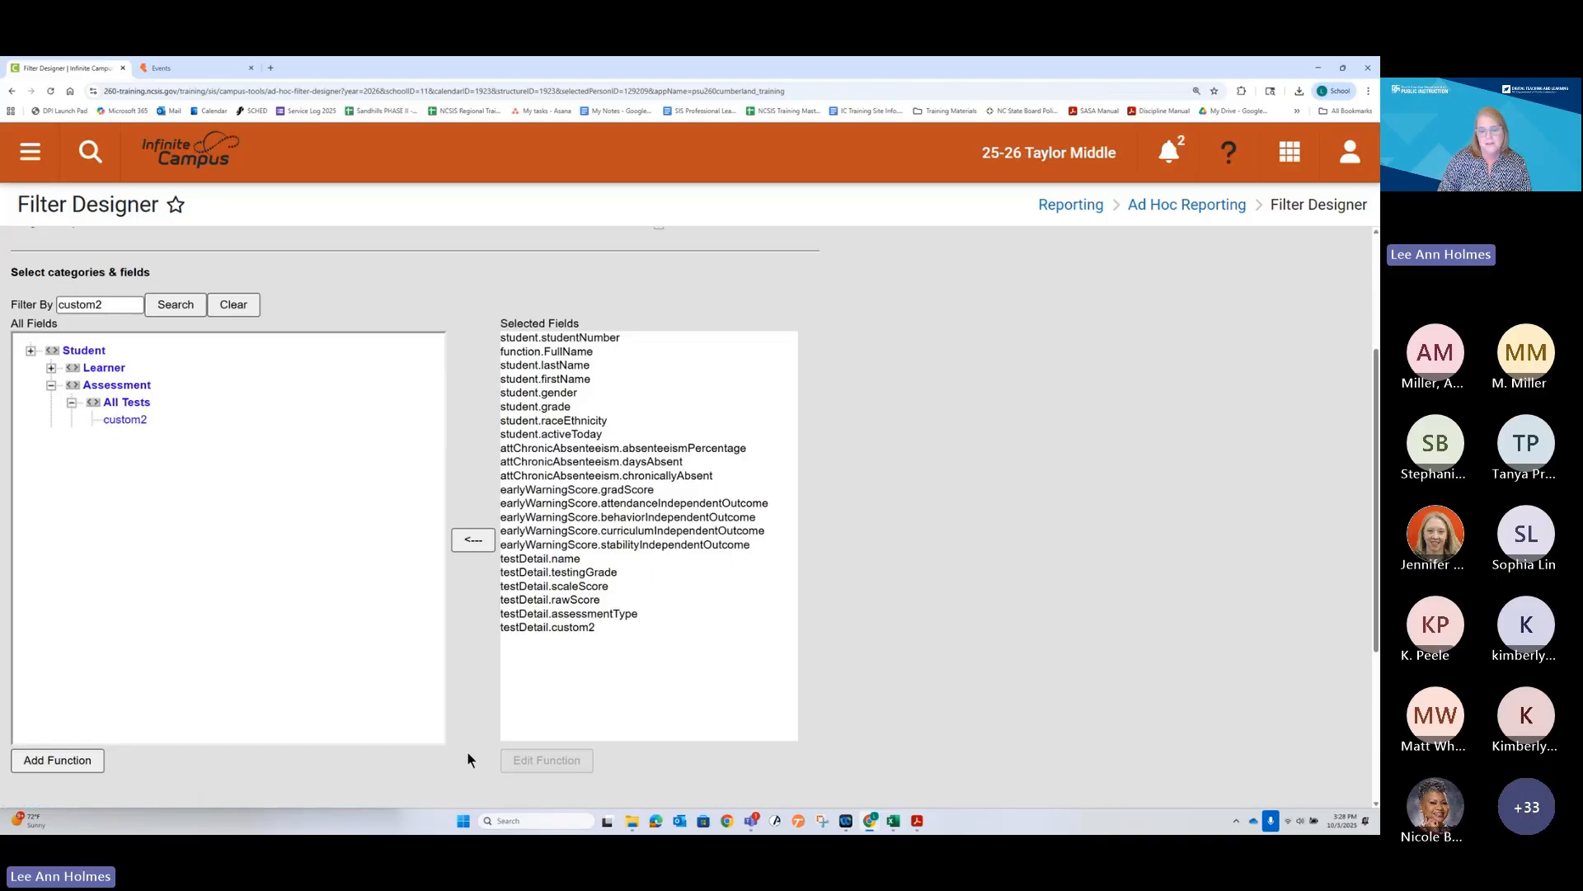
Filter the fields by "percentile" and add percentile from Assessment's All Tests group to the selected fields
drag(60, 305, 114, 299)
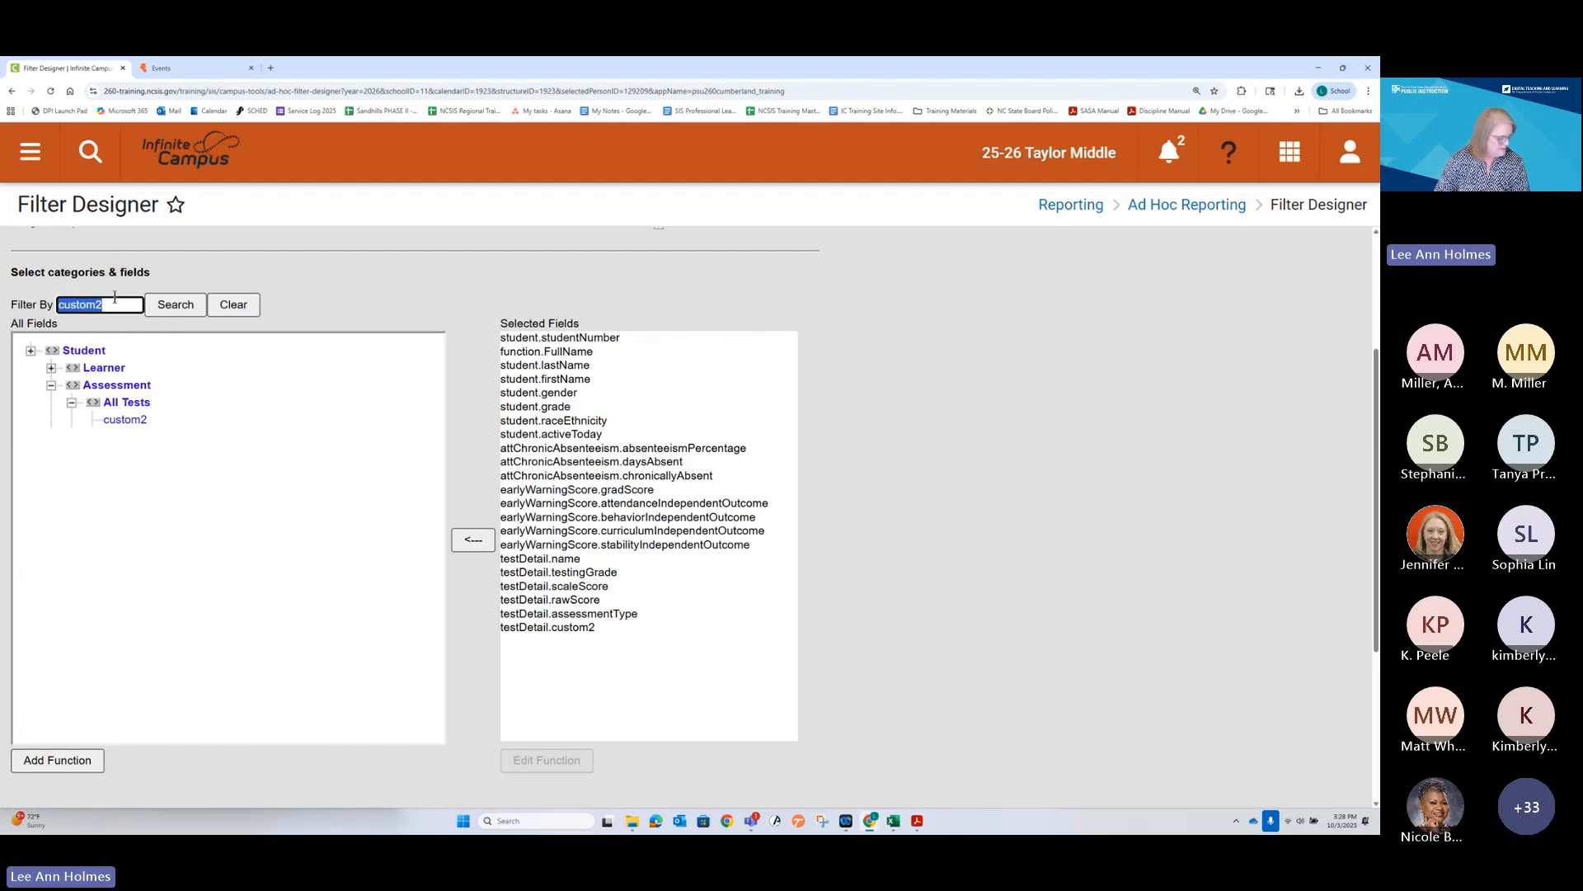
text(percentile)
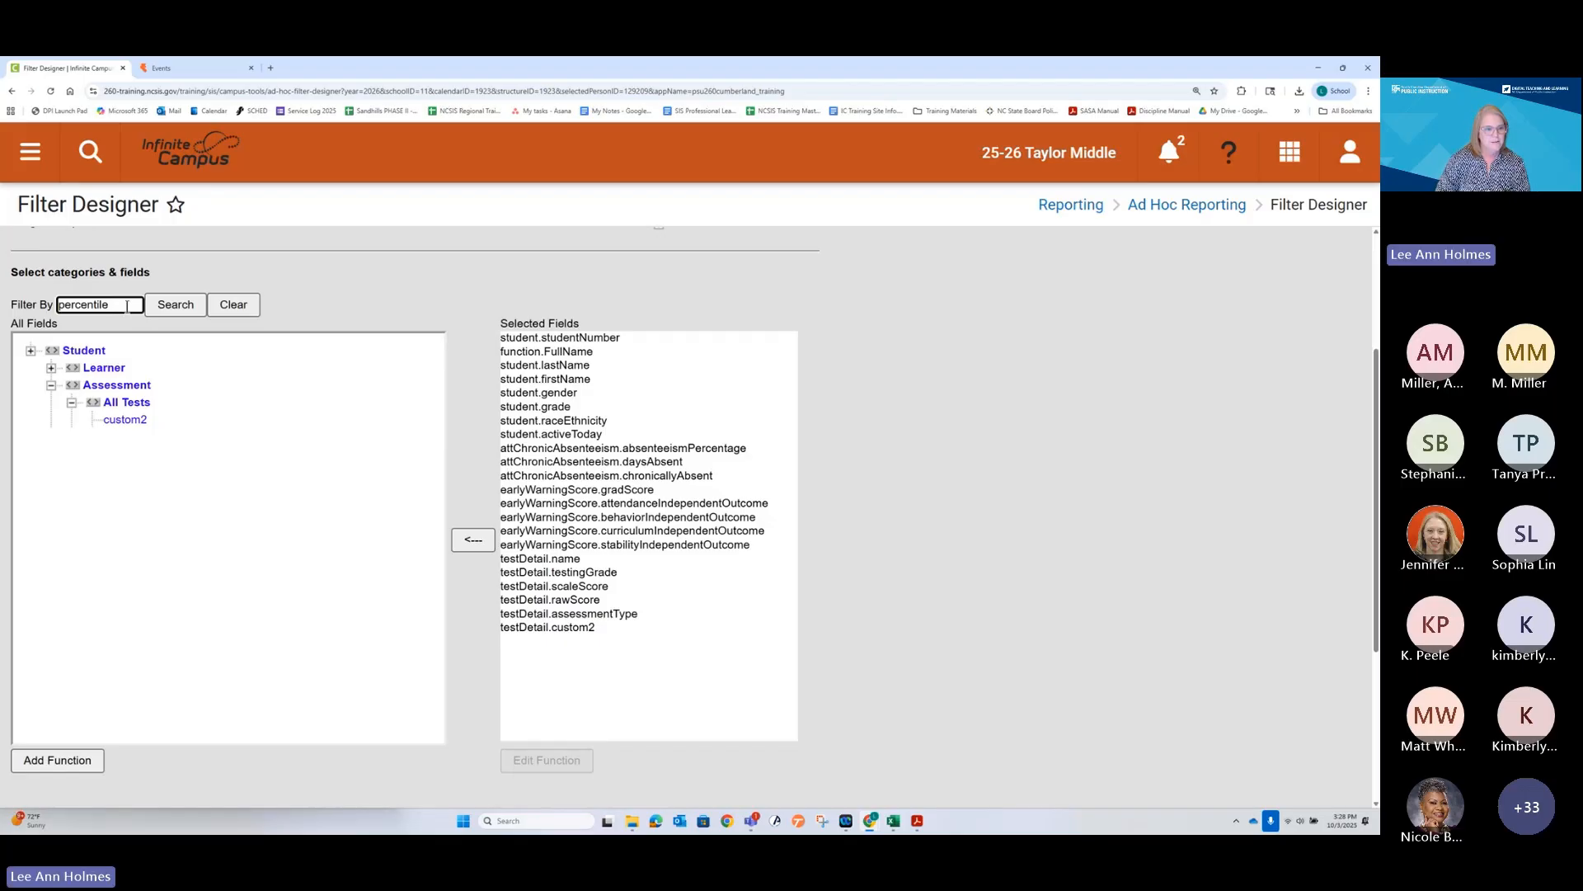
click(174, 304)
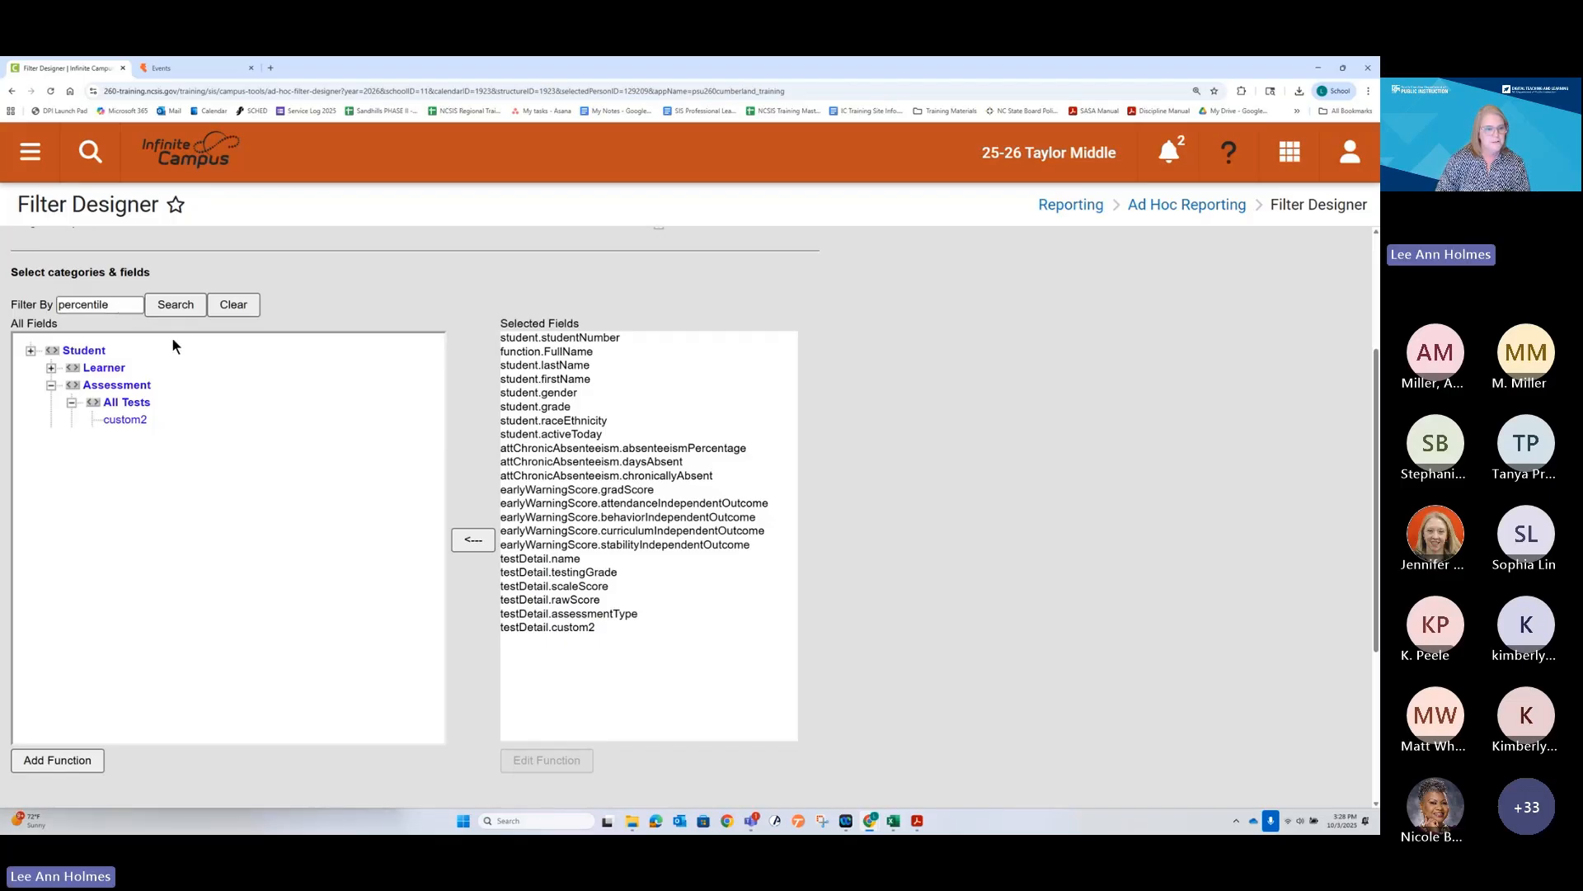
click(51, 403)
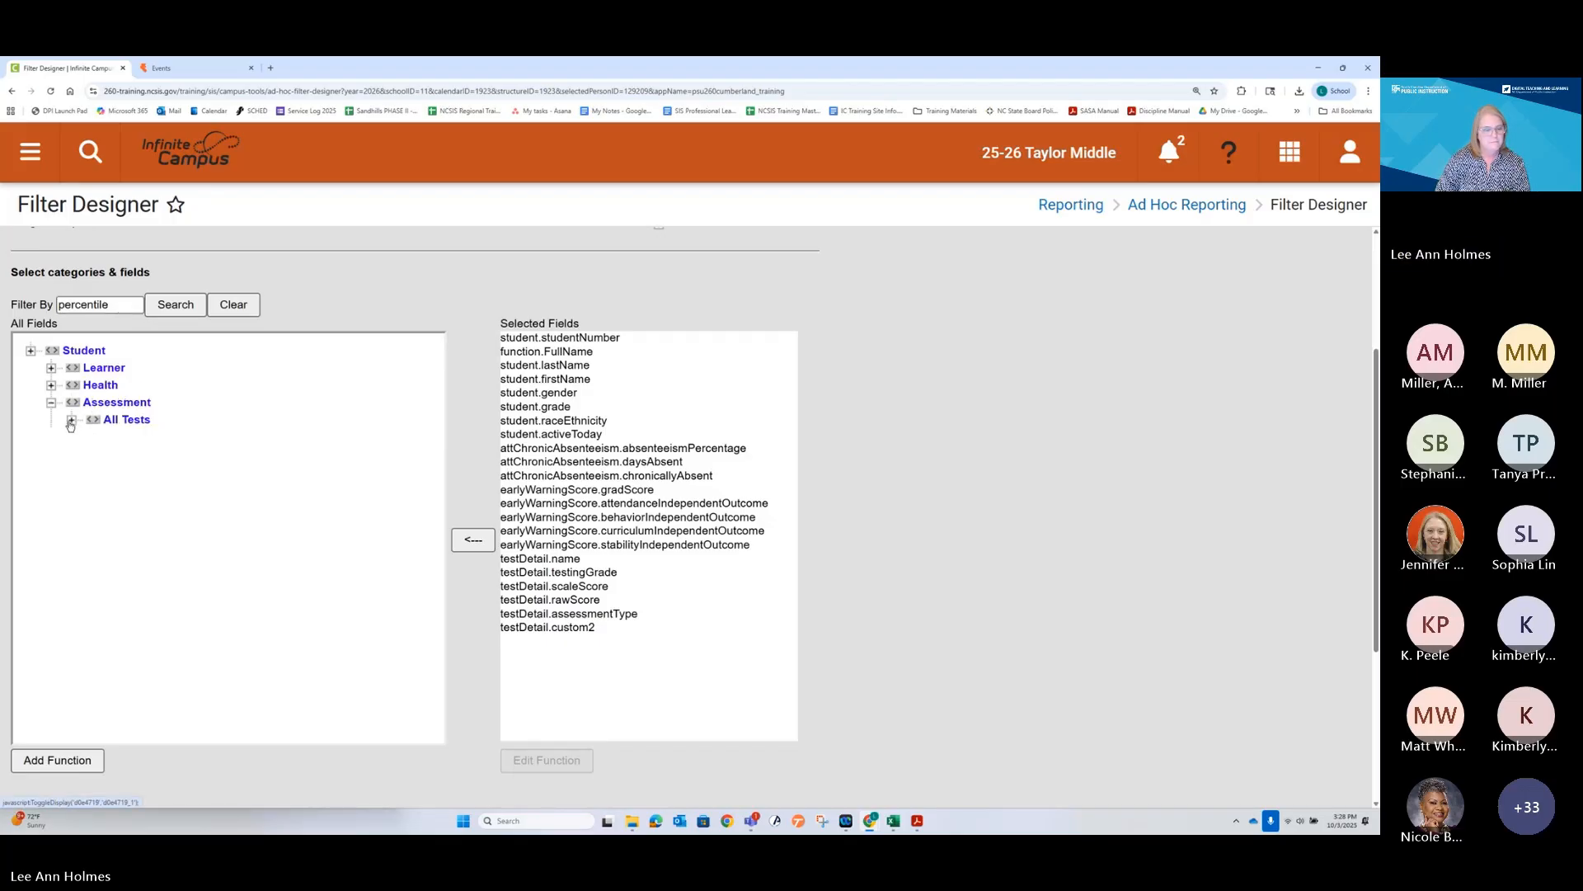
click(72, 419)
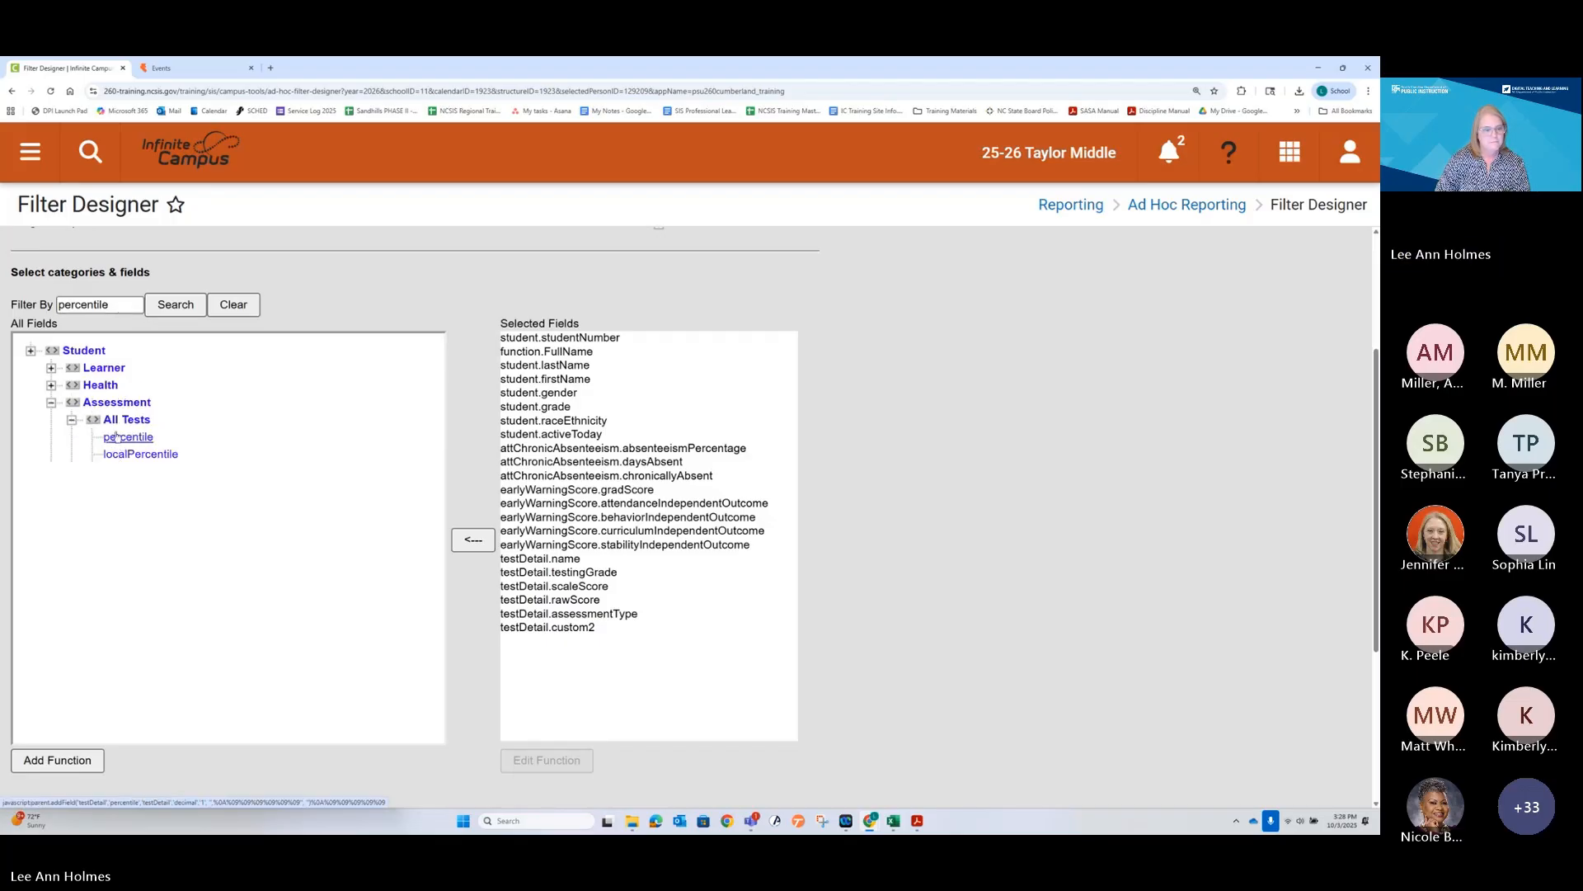
click(127, 437)
click(108, 307)
double_click(108, 306)
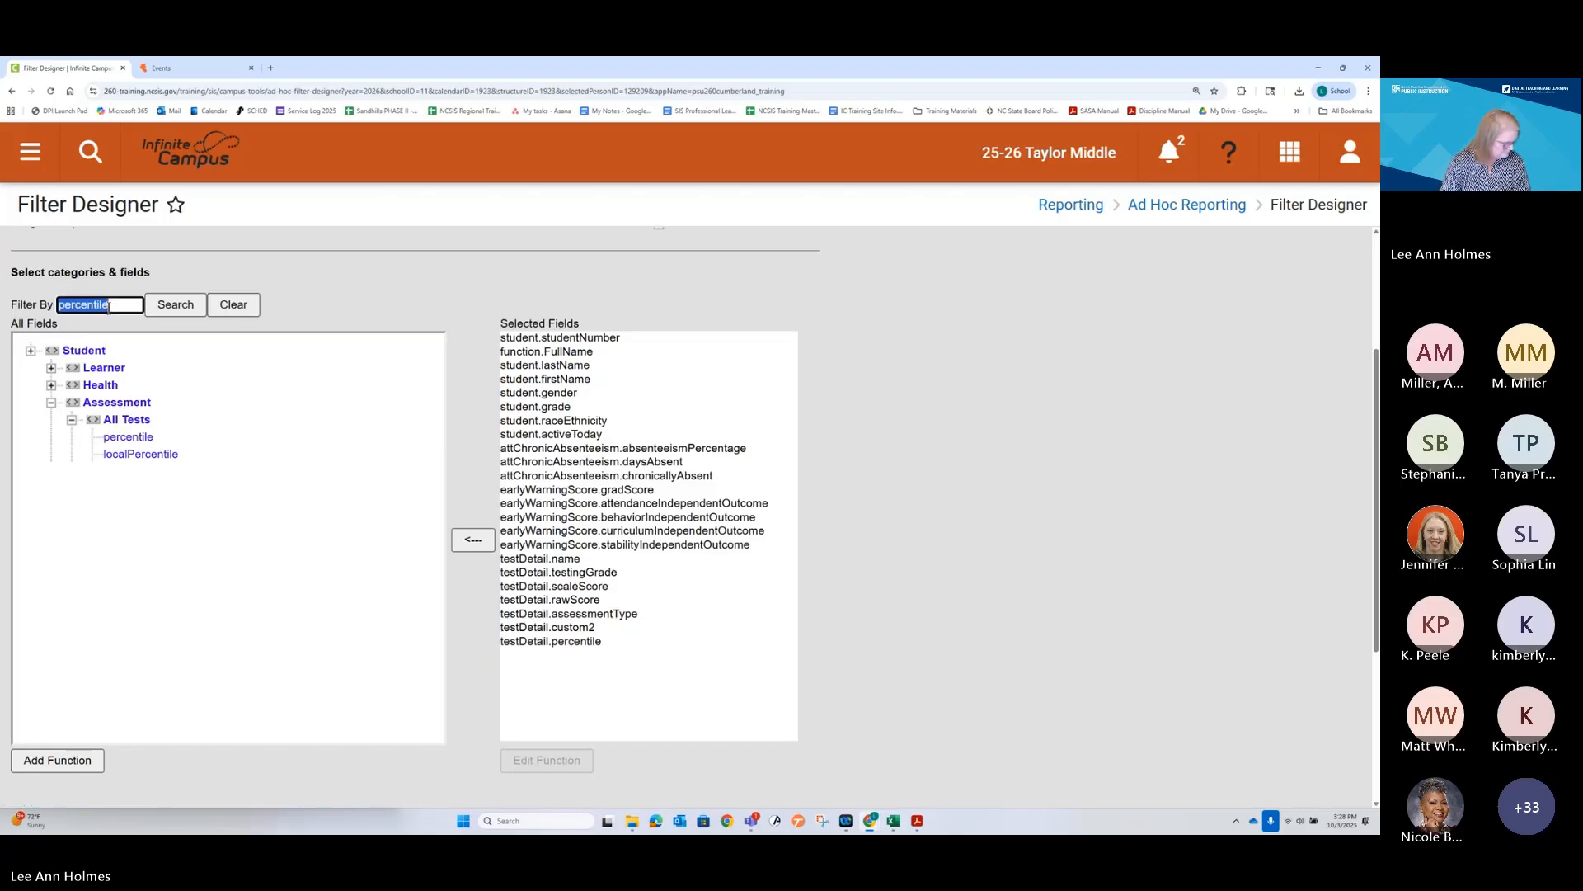
text(testing)
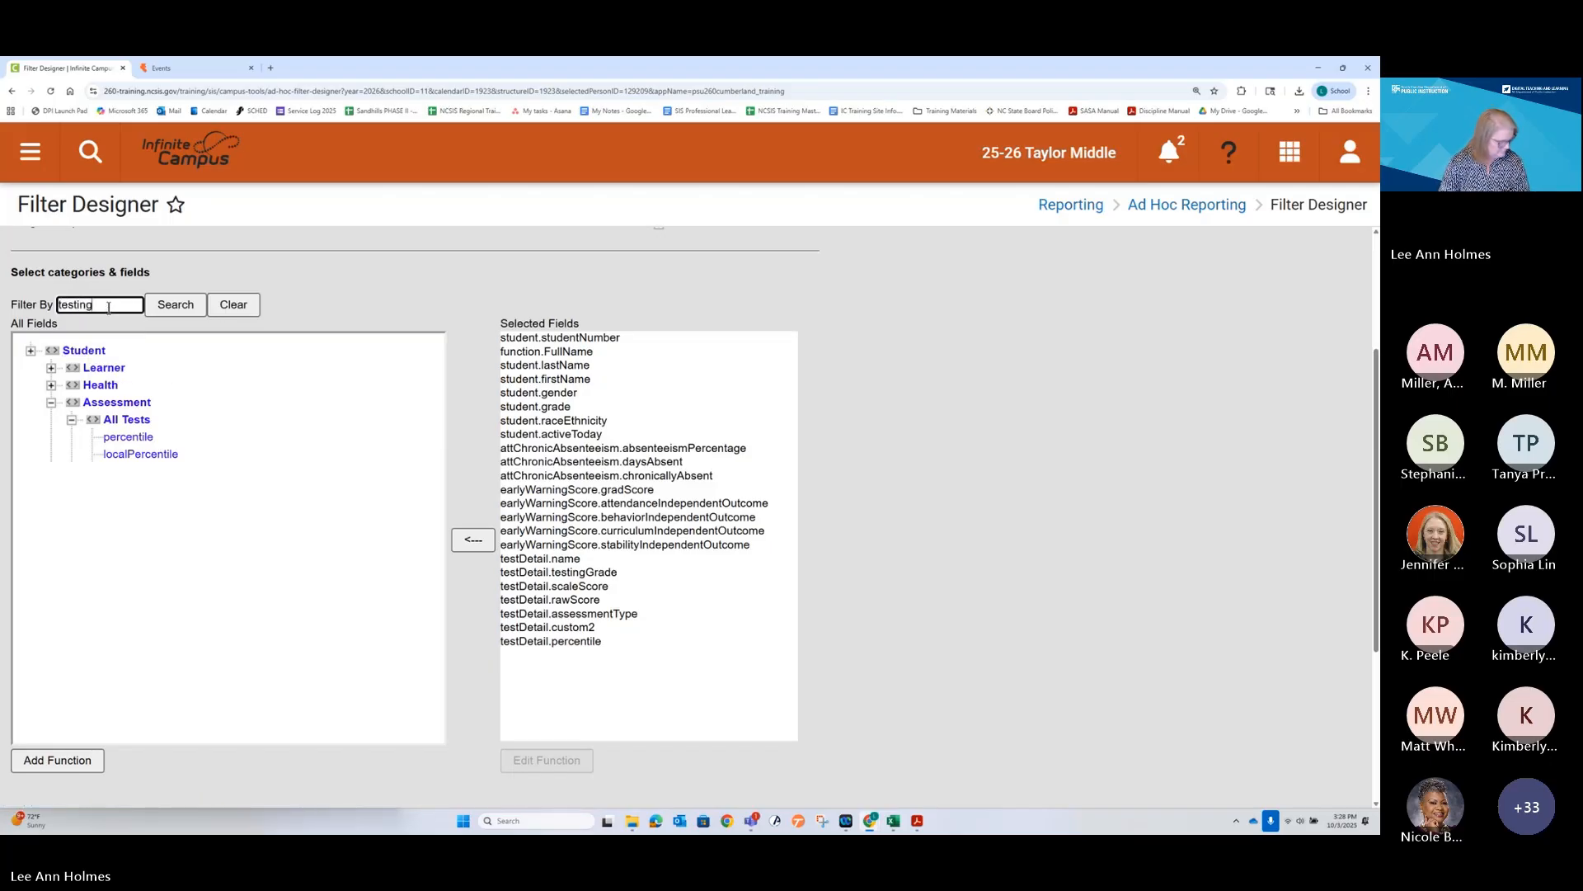
text(district)
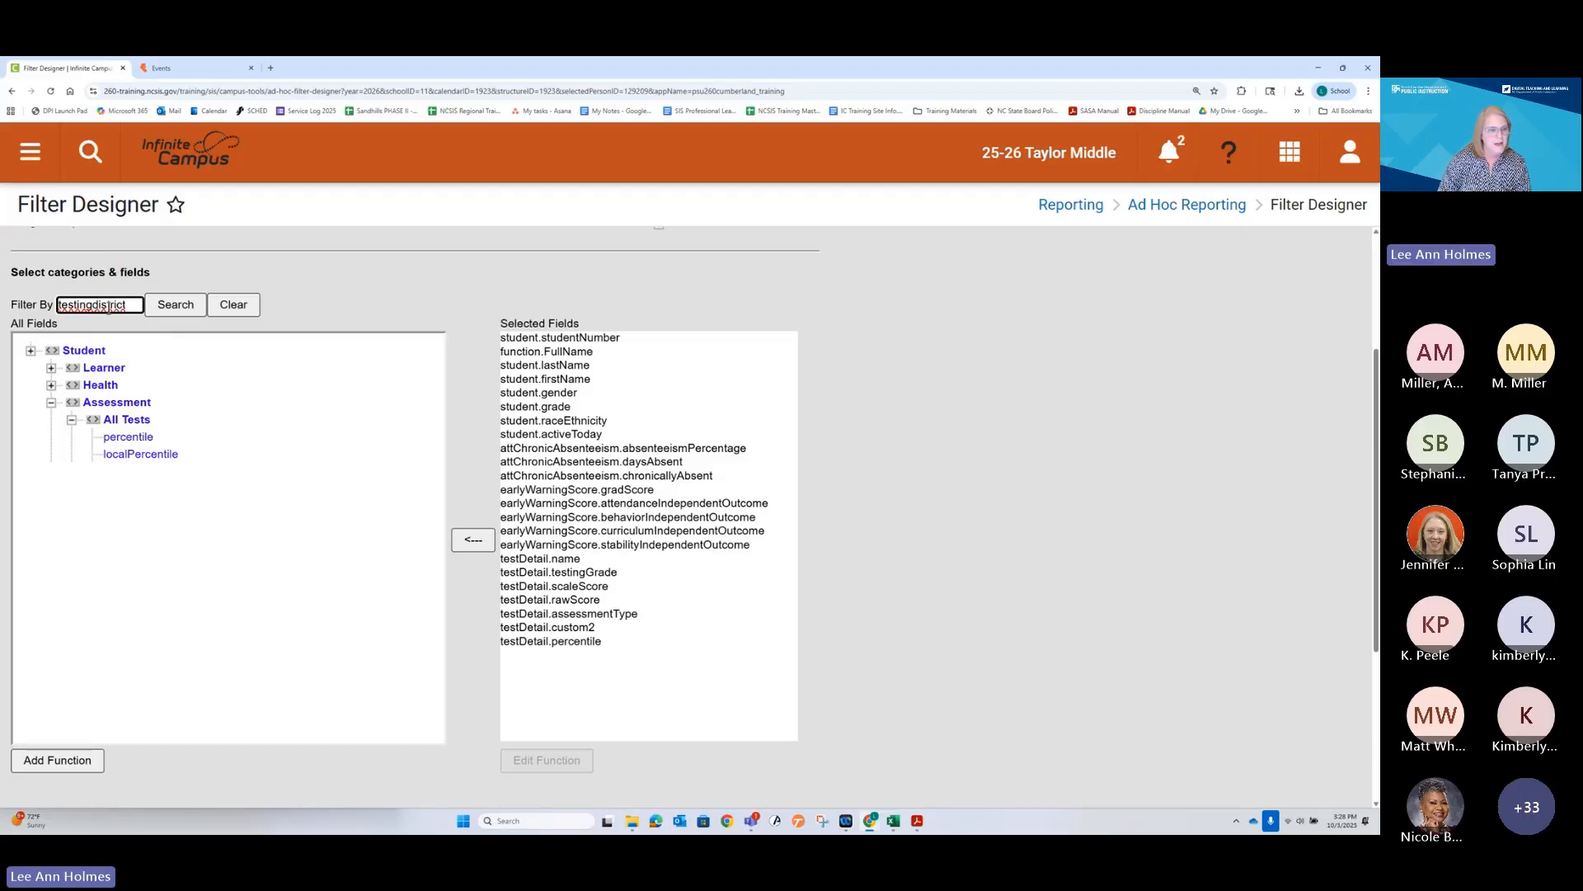
Filter the fields by "lexilescore" and add lexileScore from Assessment's All Tests group to the selected fields
drag(139, 304, 2, 312)
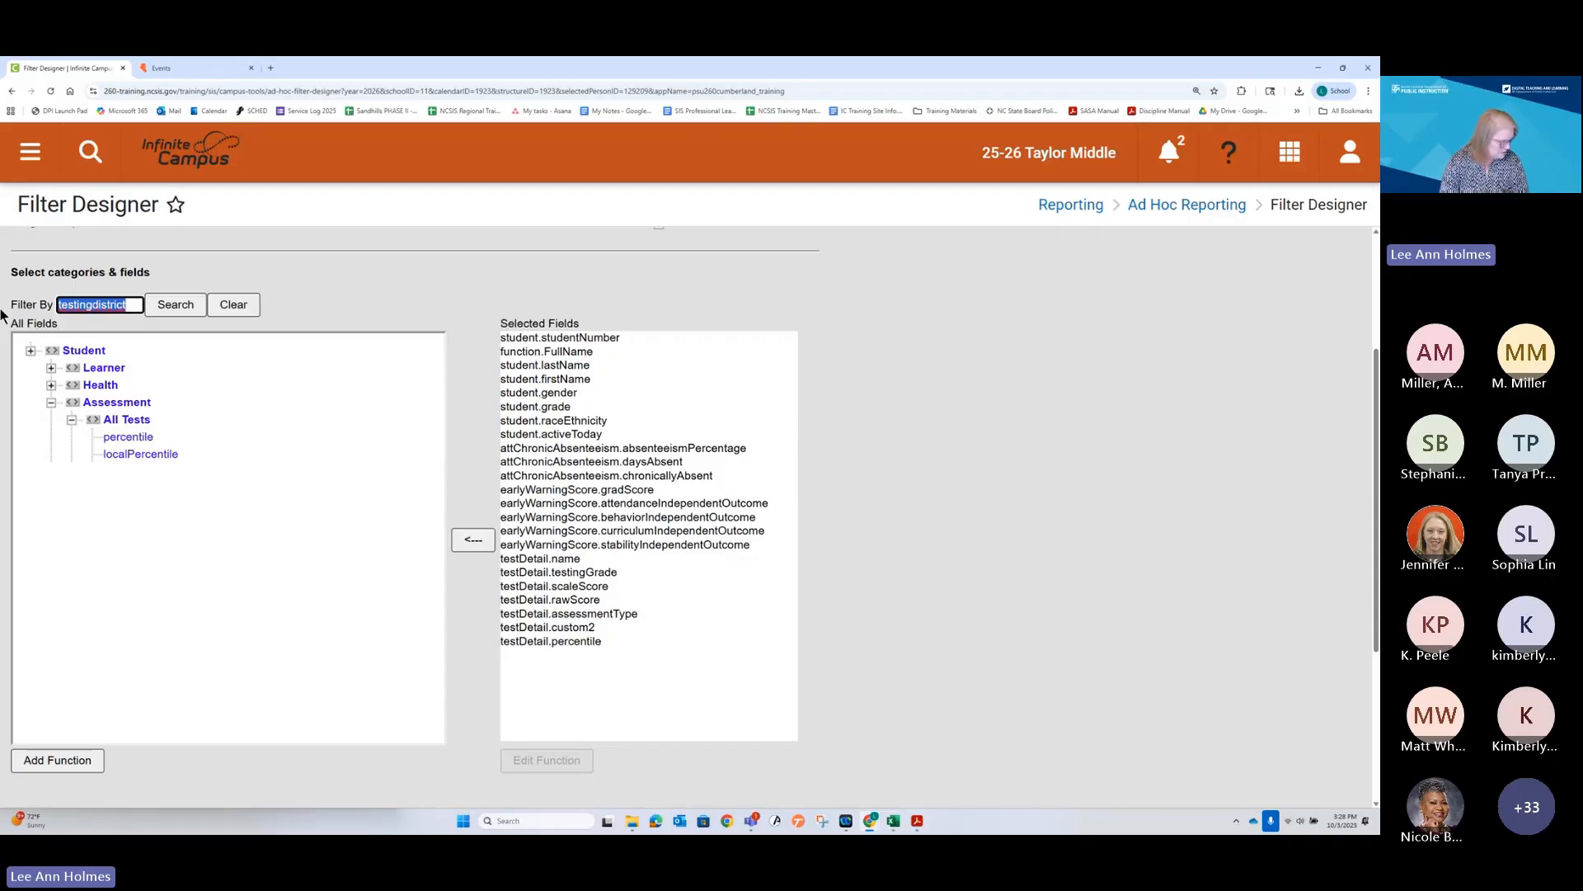
text(lexi)
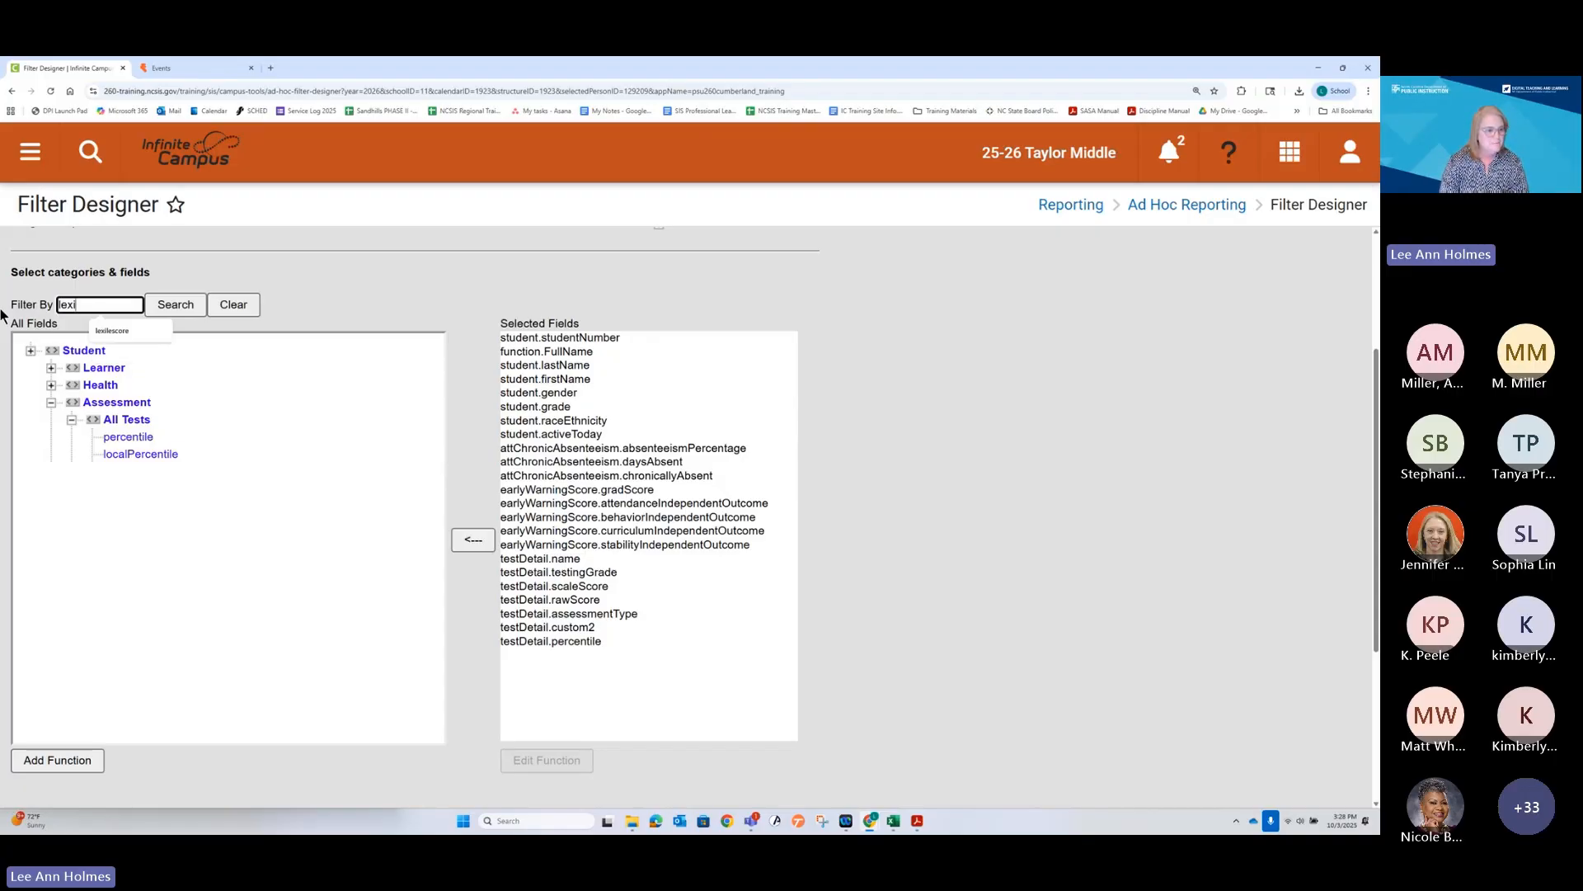
text(lescre)
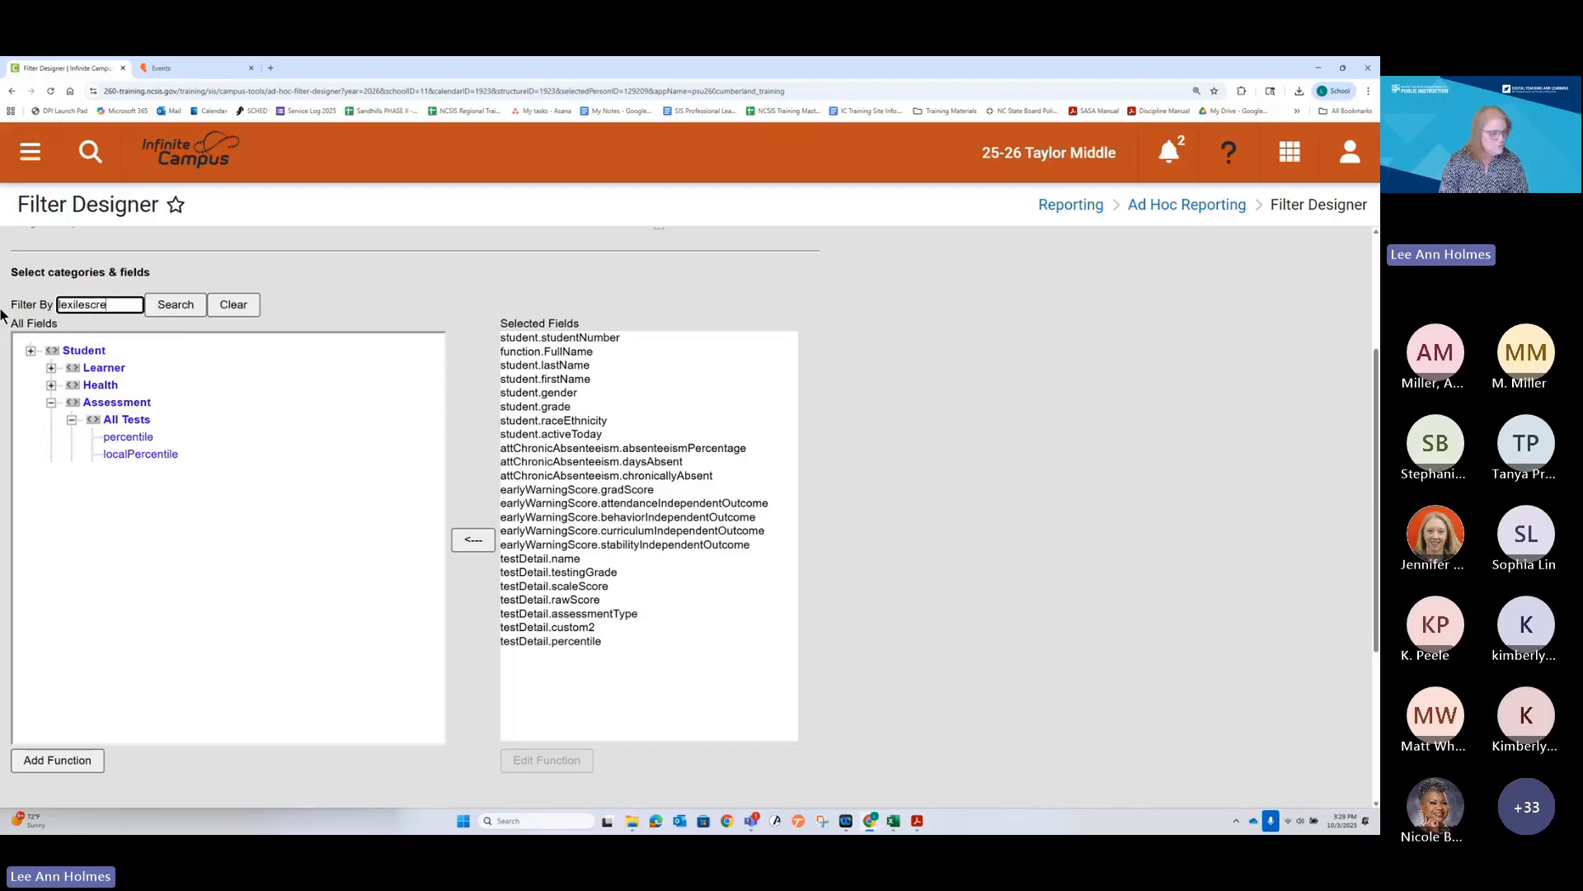
key(BackSpace)
key(BackSpace)
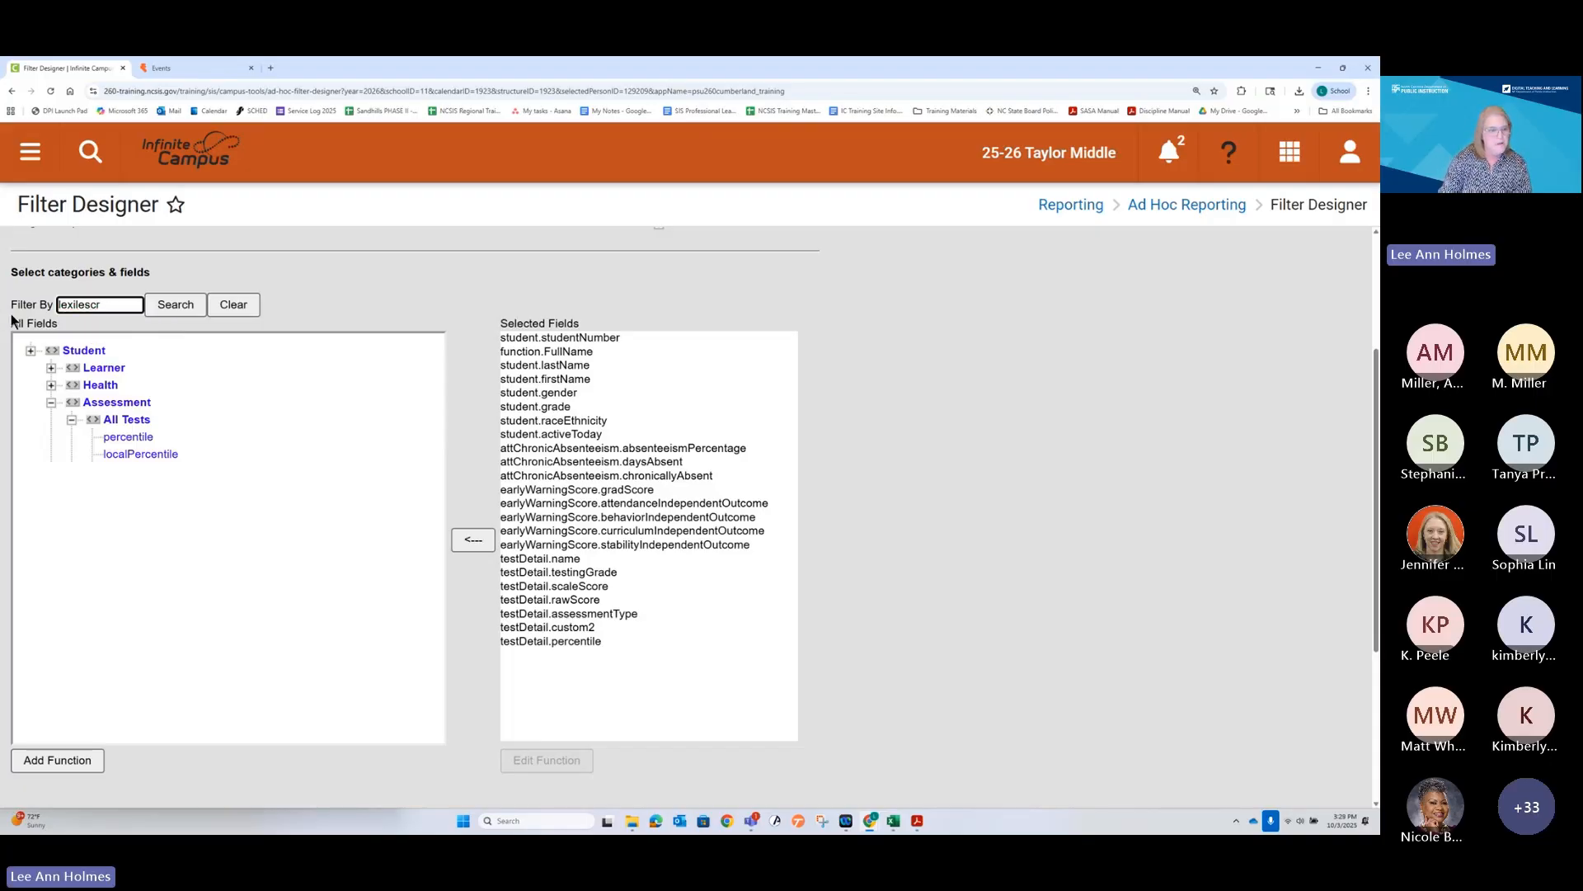
text(ore)
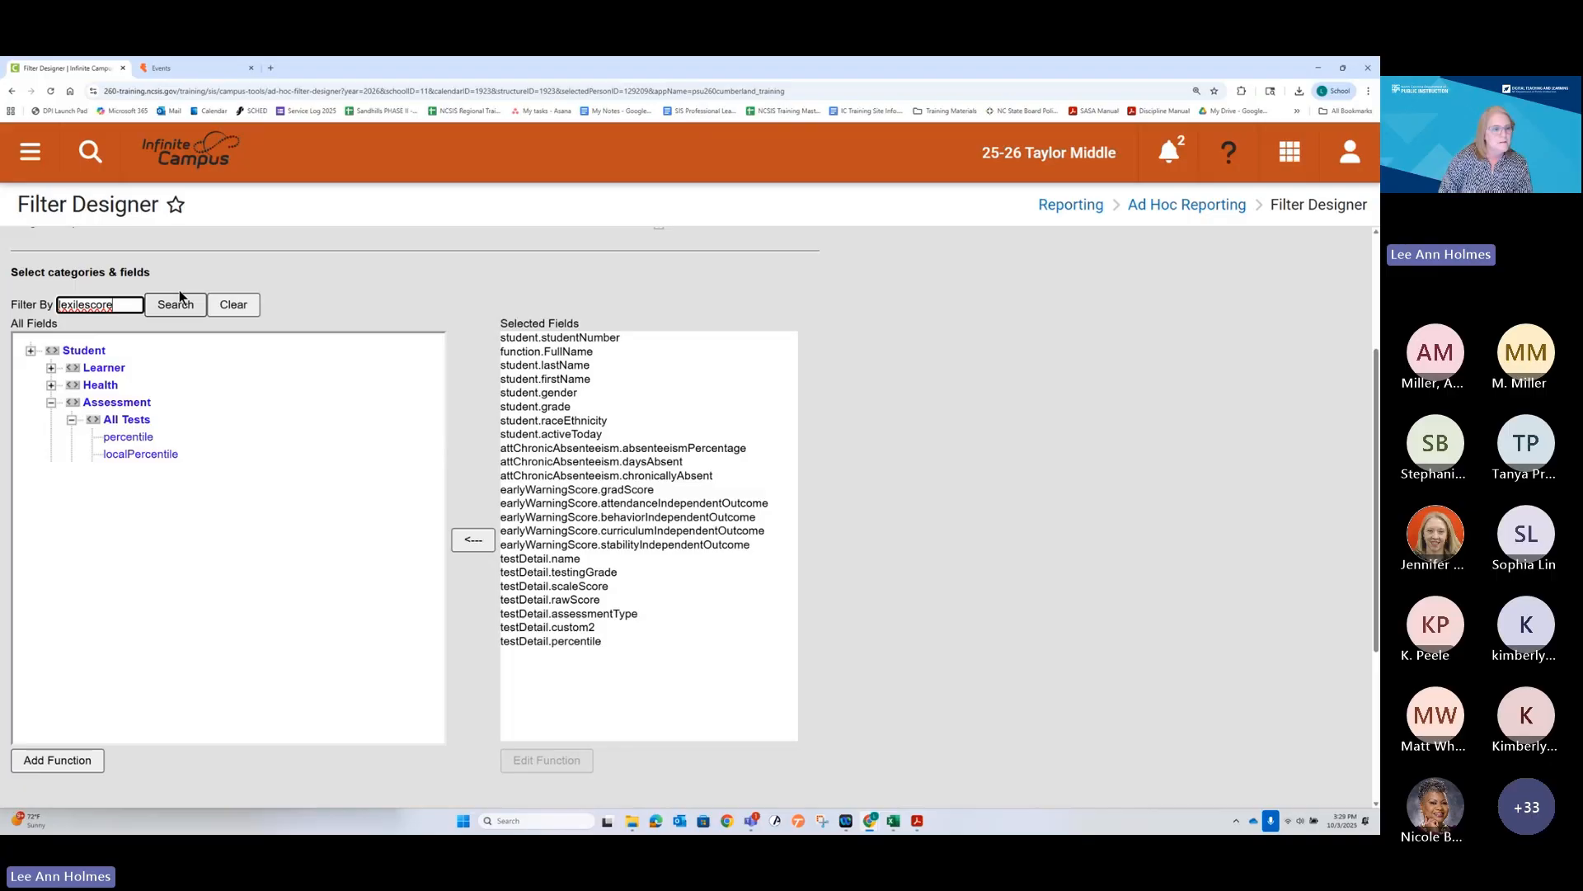
click(180, 308)
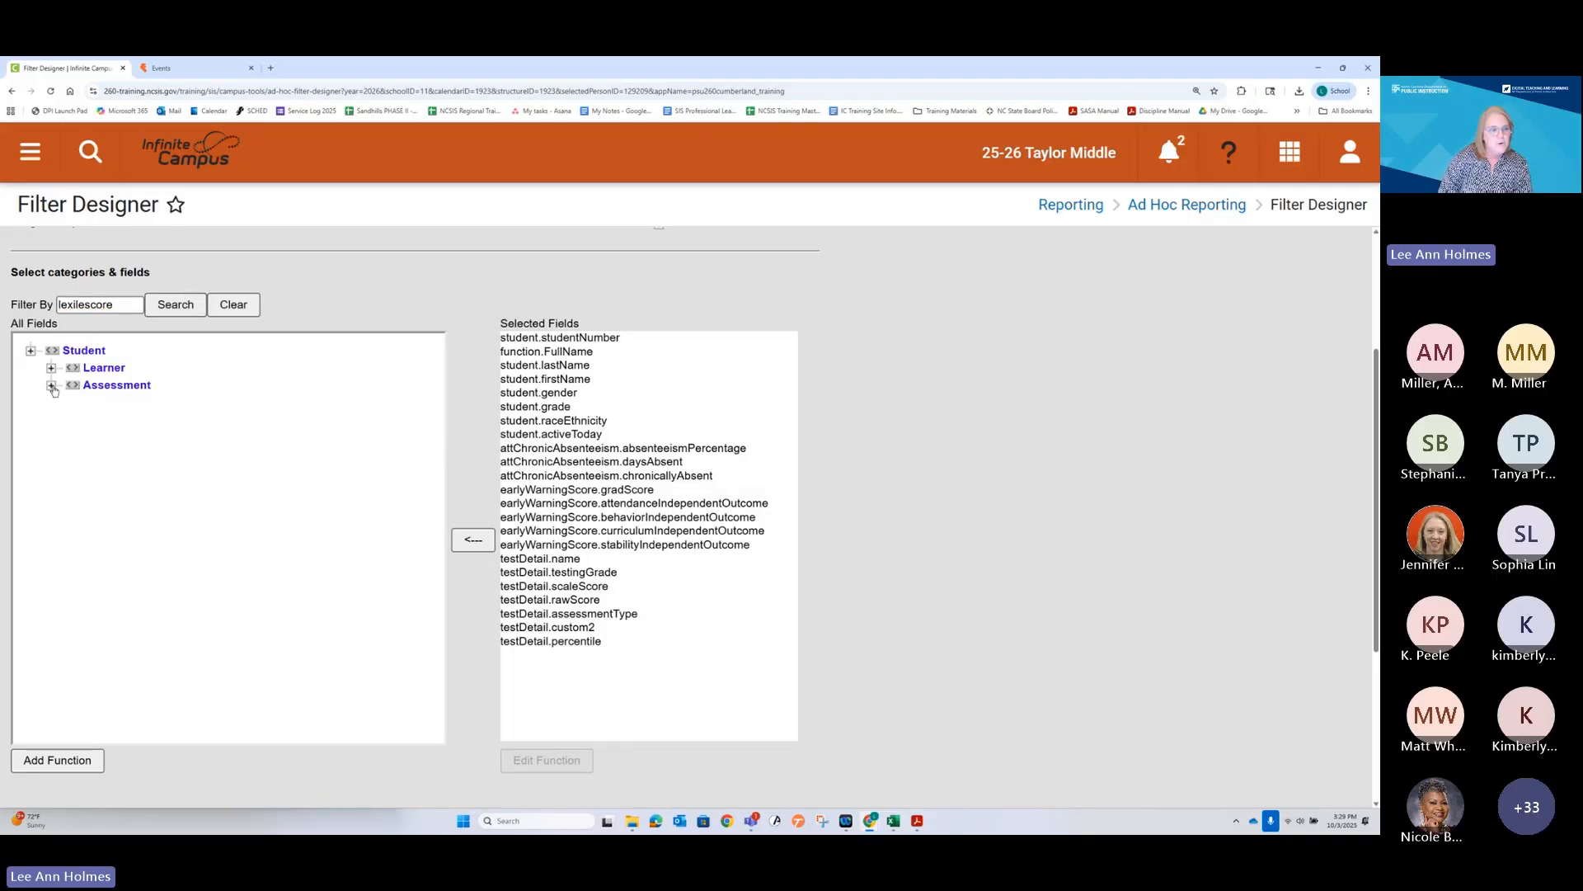
click(52, 387)
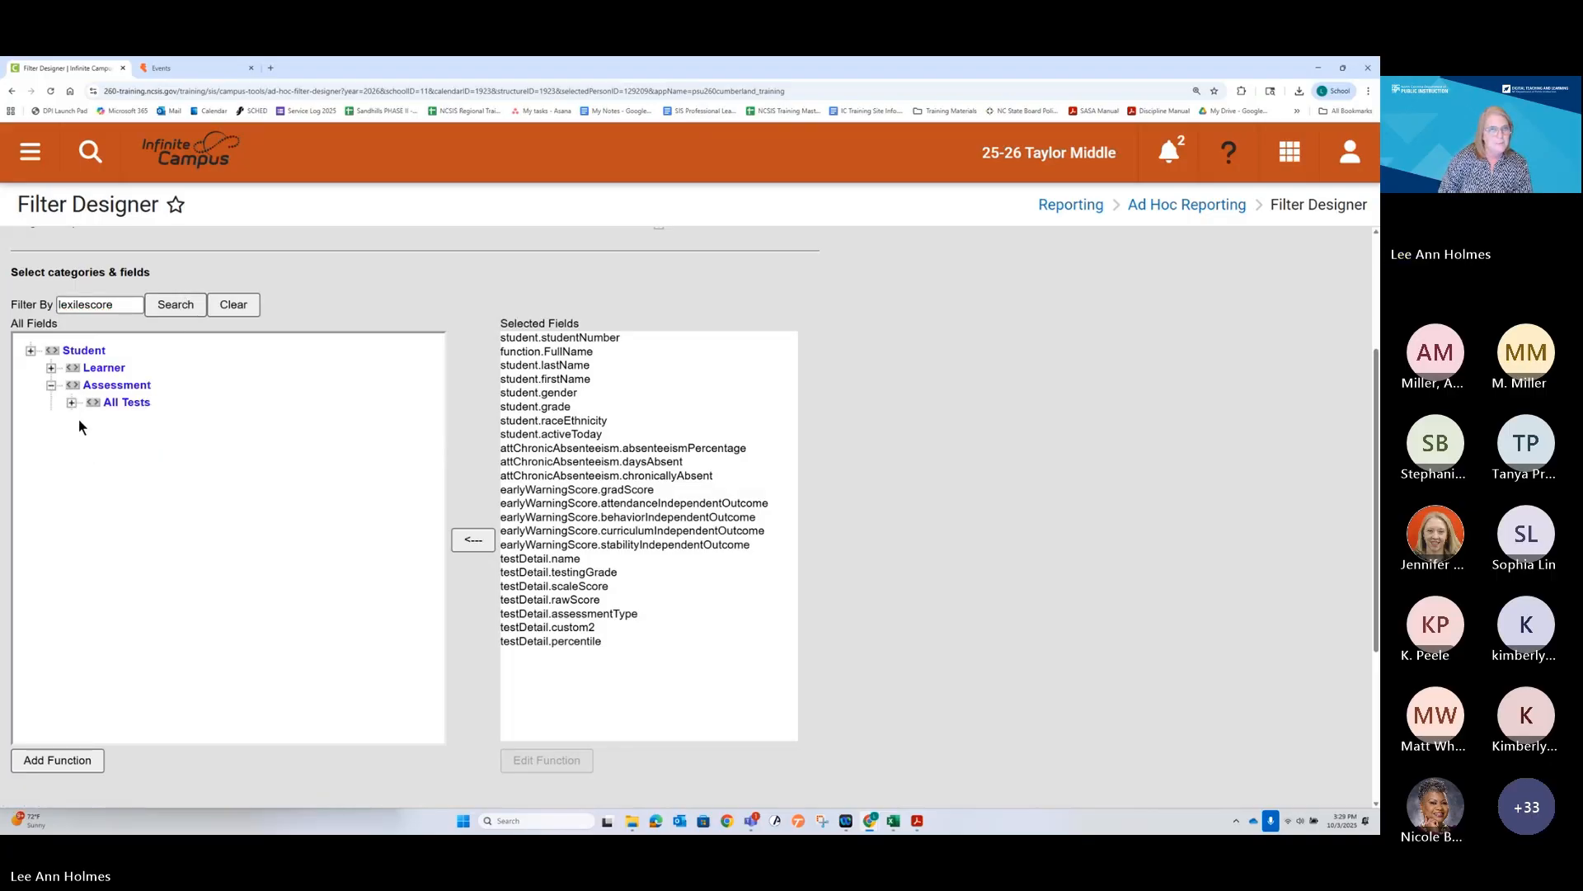
click(72, 402)
click(122, 421)
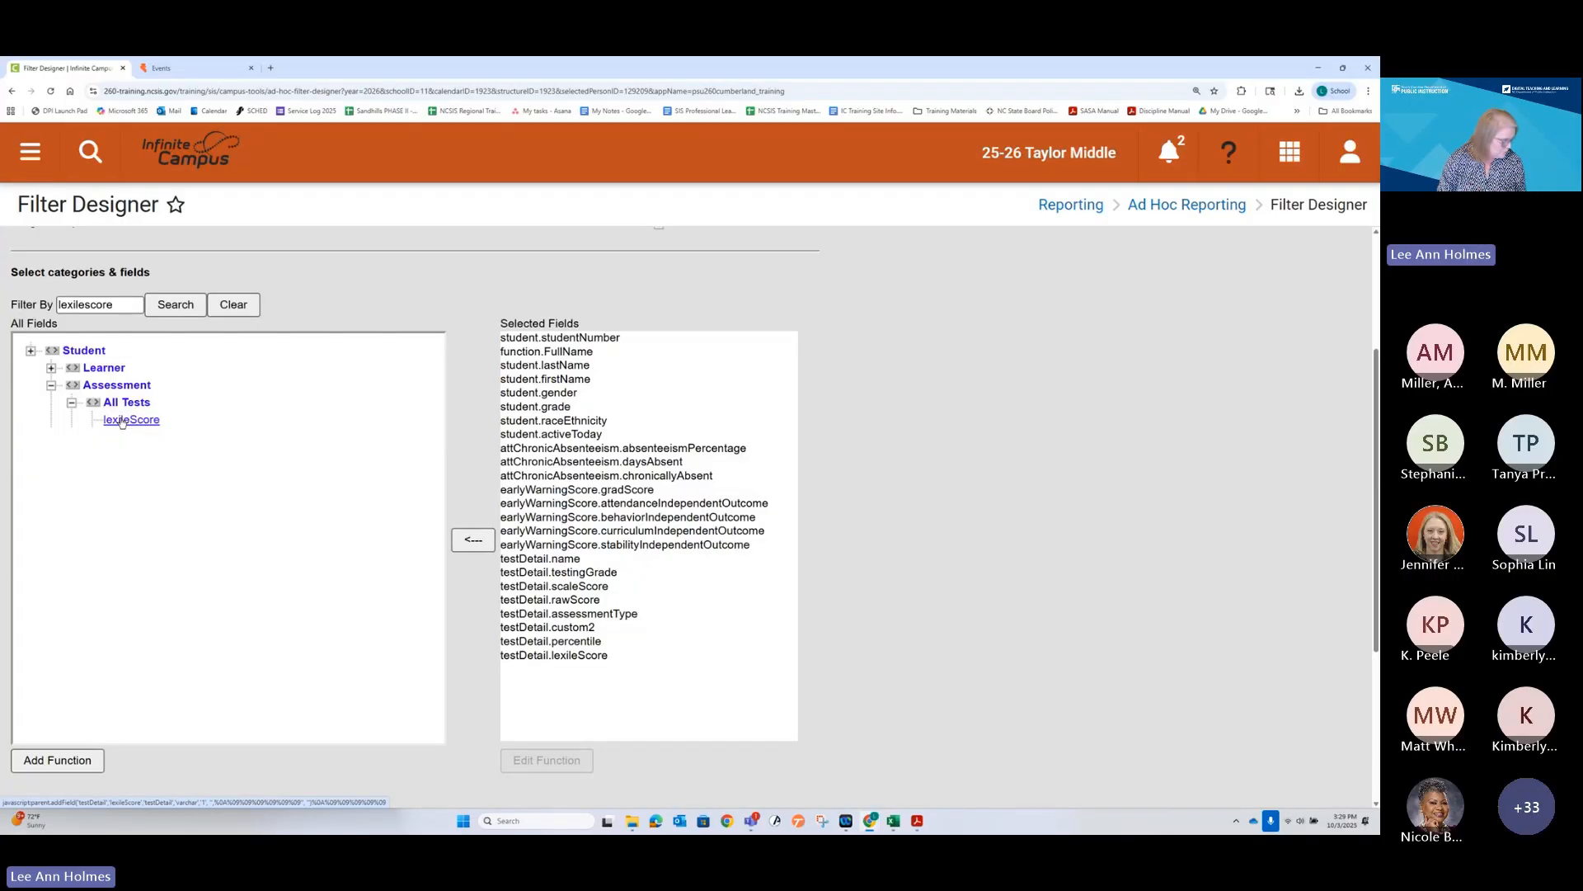
Find the "datetaken" field, add dateTaken from Assessment's All Tests group to the selected fields, and save the query
double_click(100, 305)
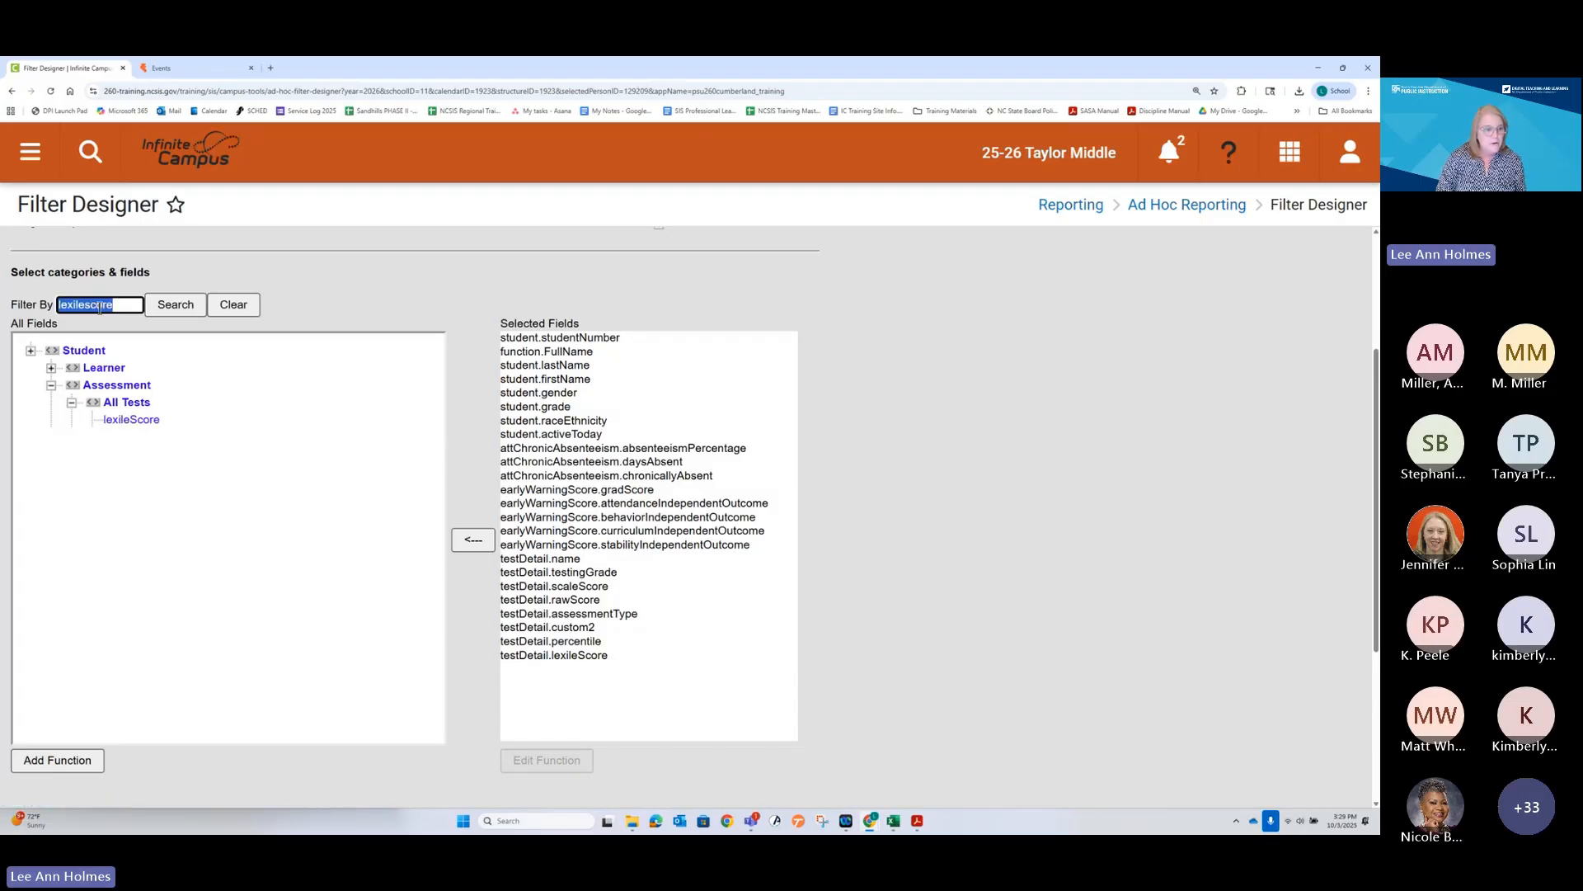
text(date)
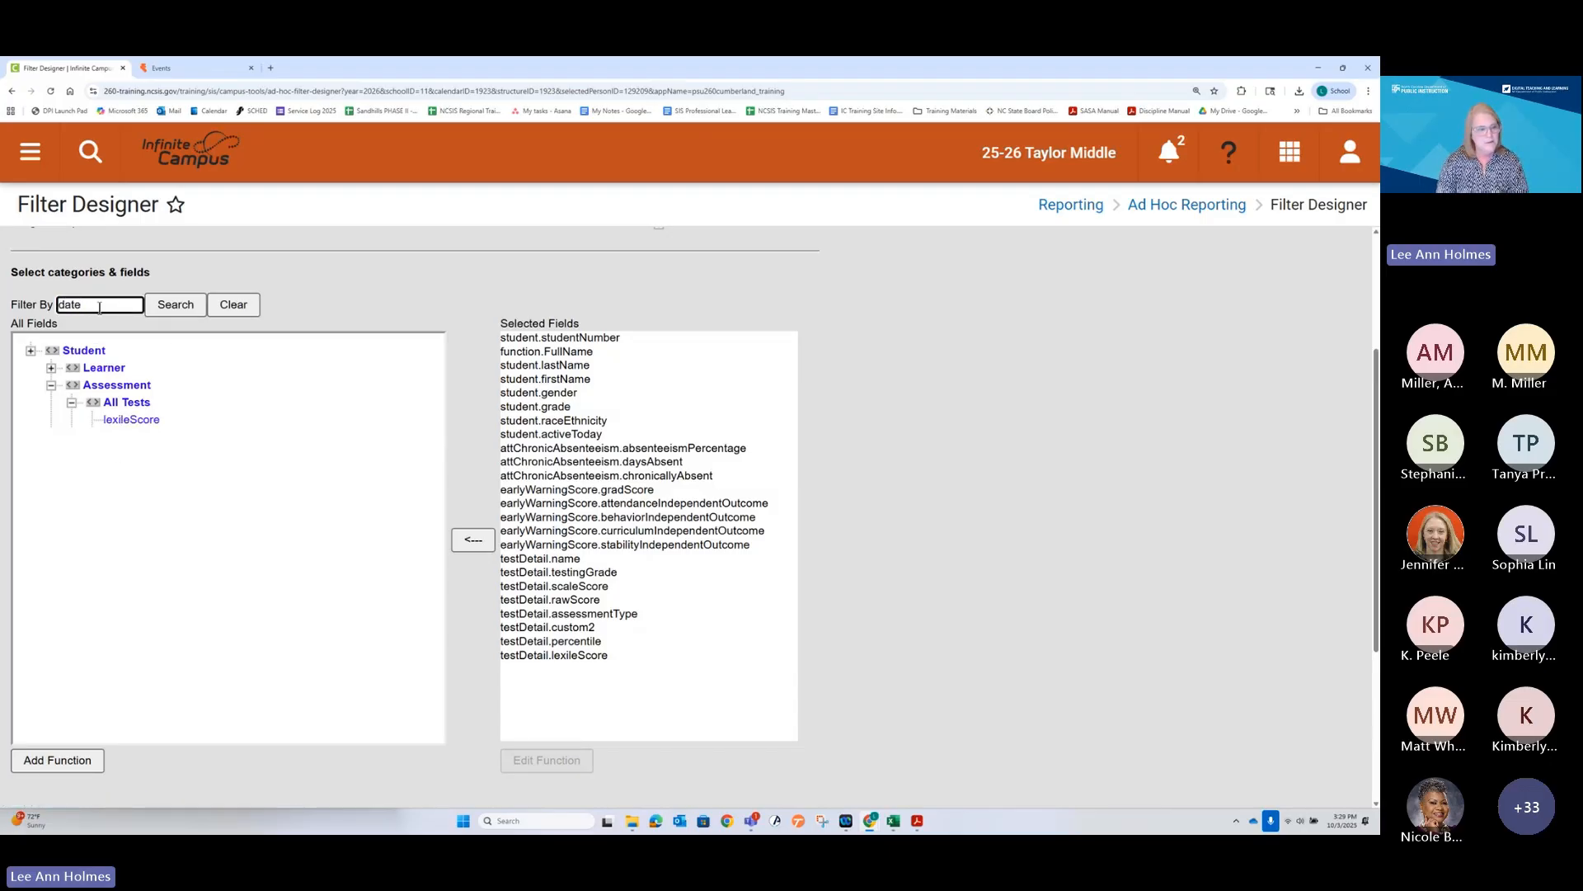
text(taken)
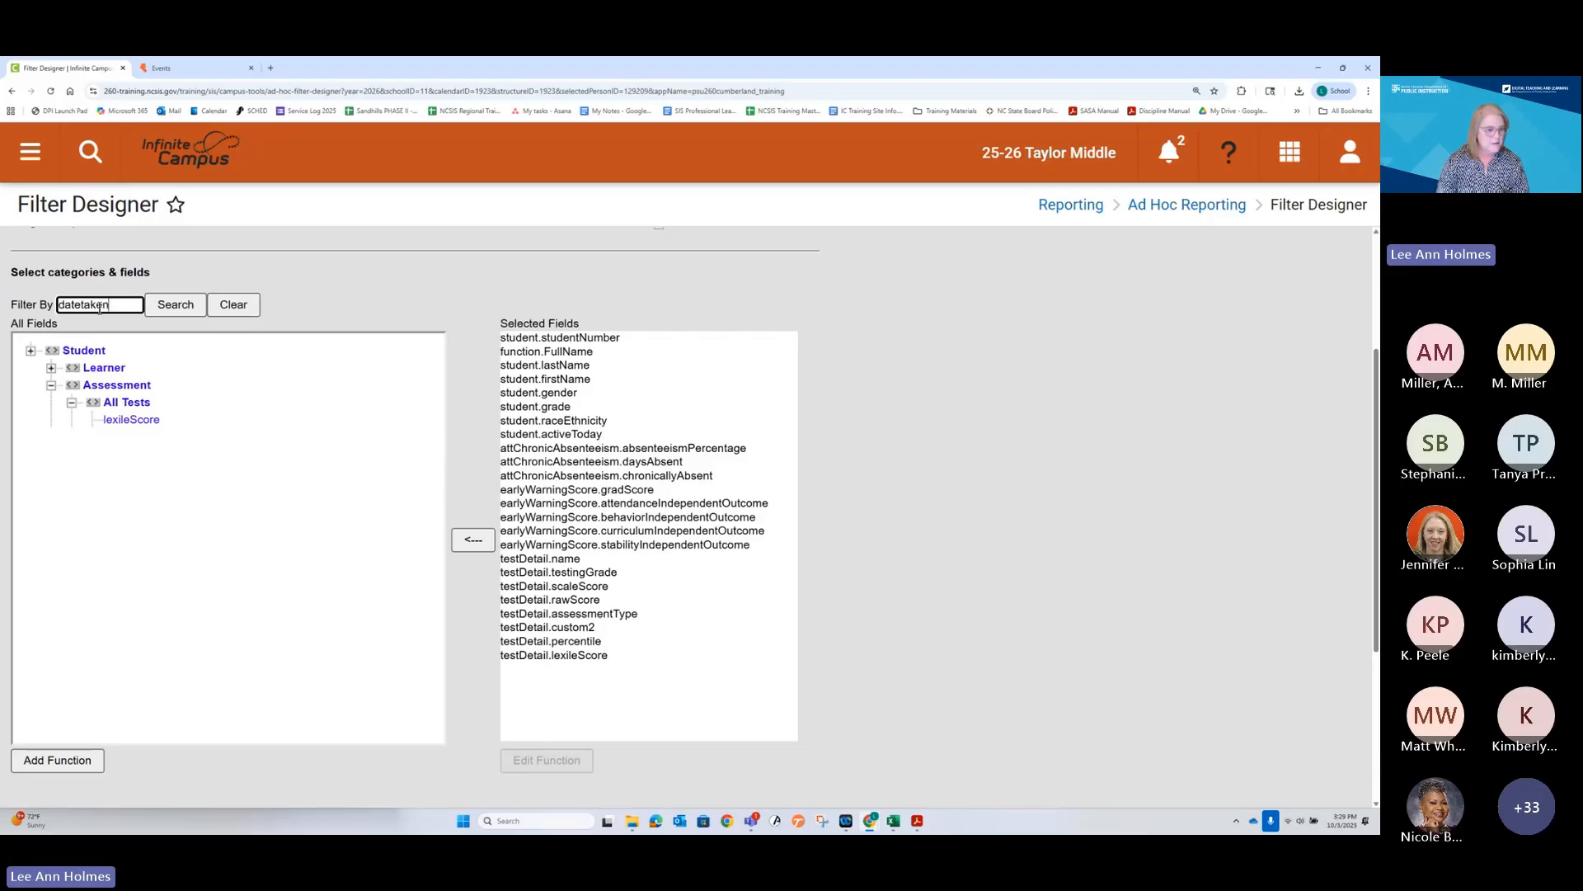
click(163, 312)
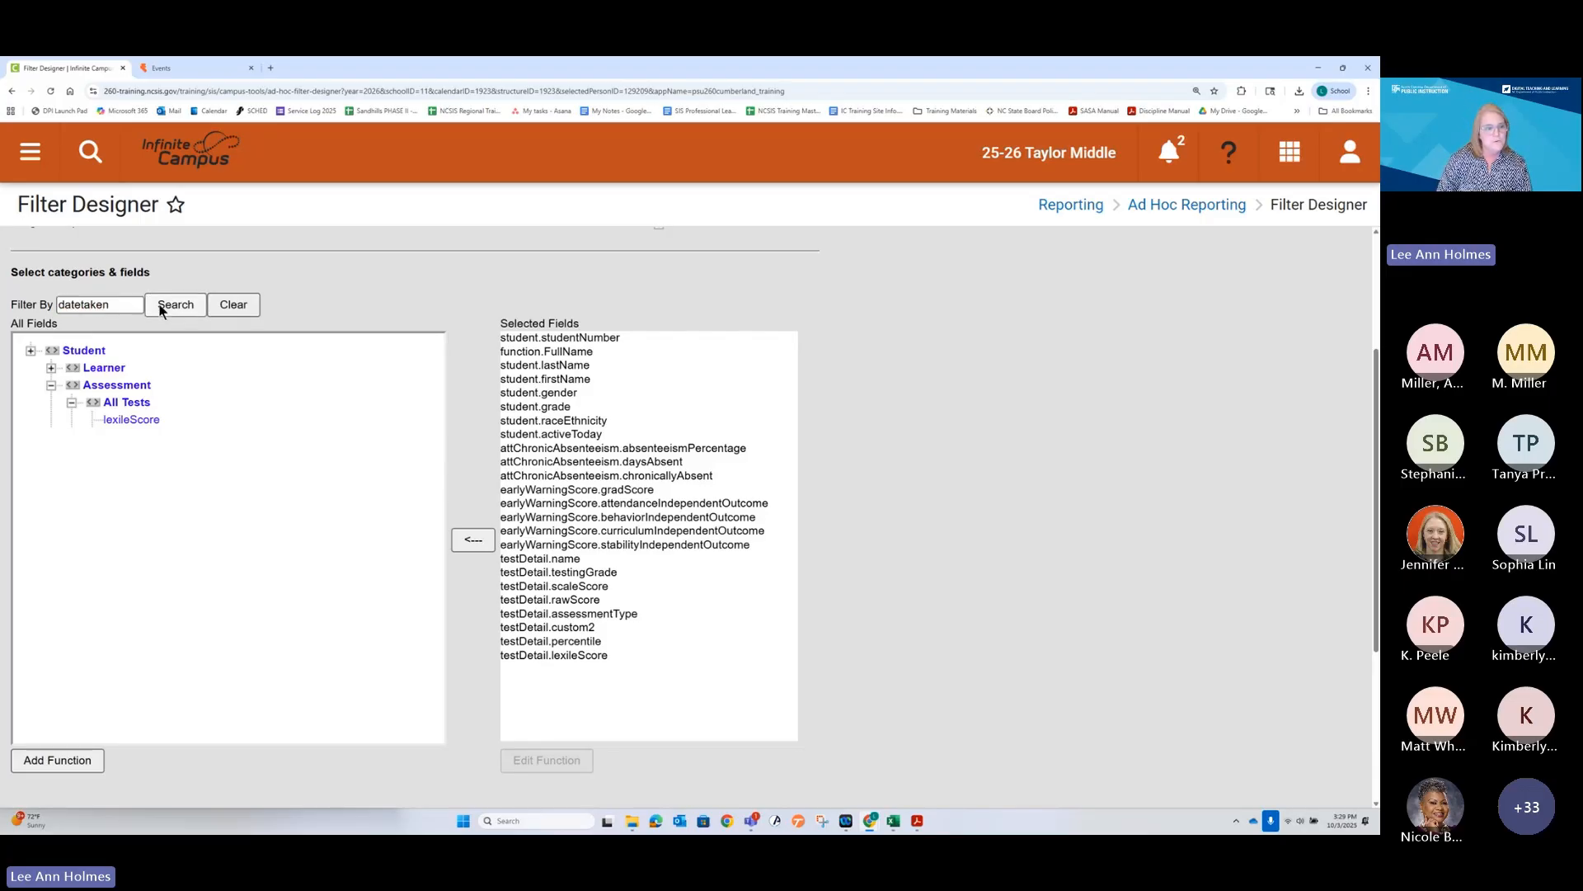
click(51, 386)
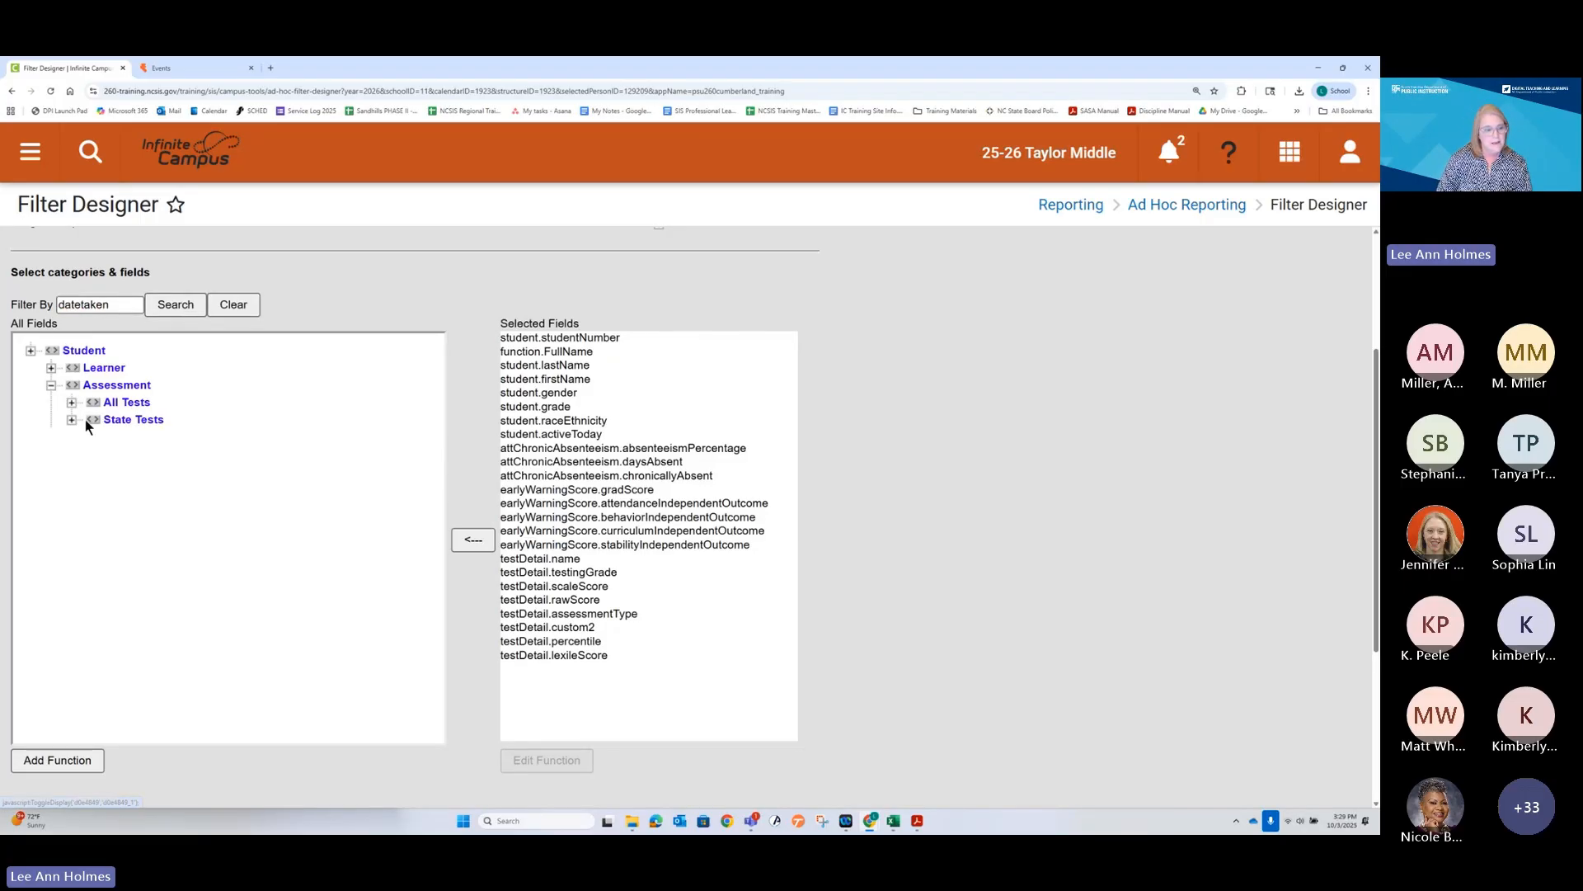
click(72, 403)
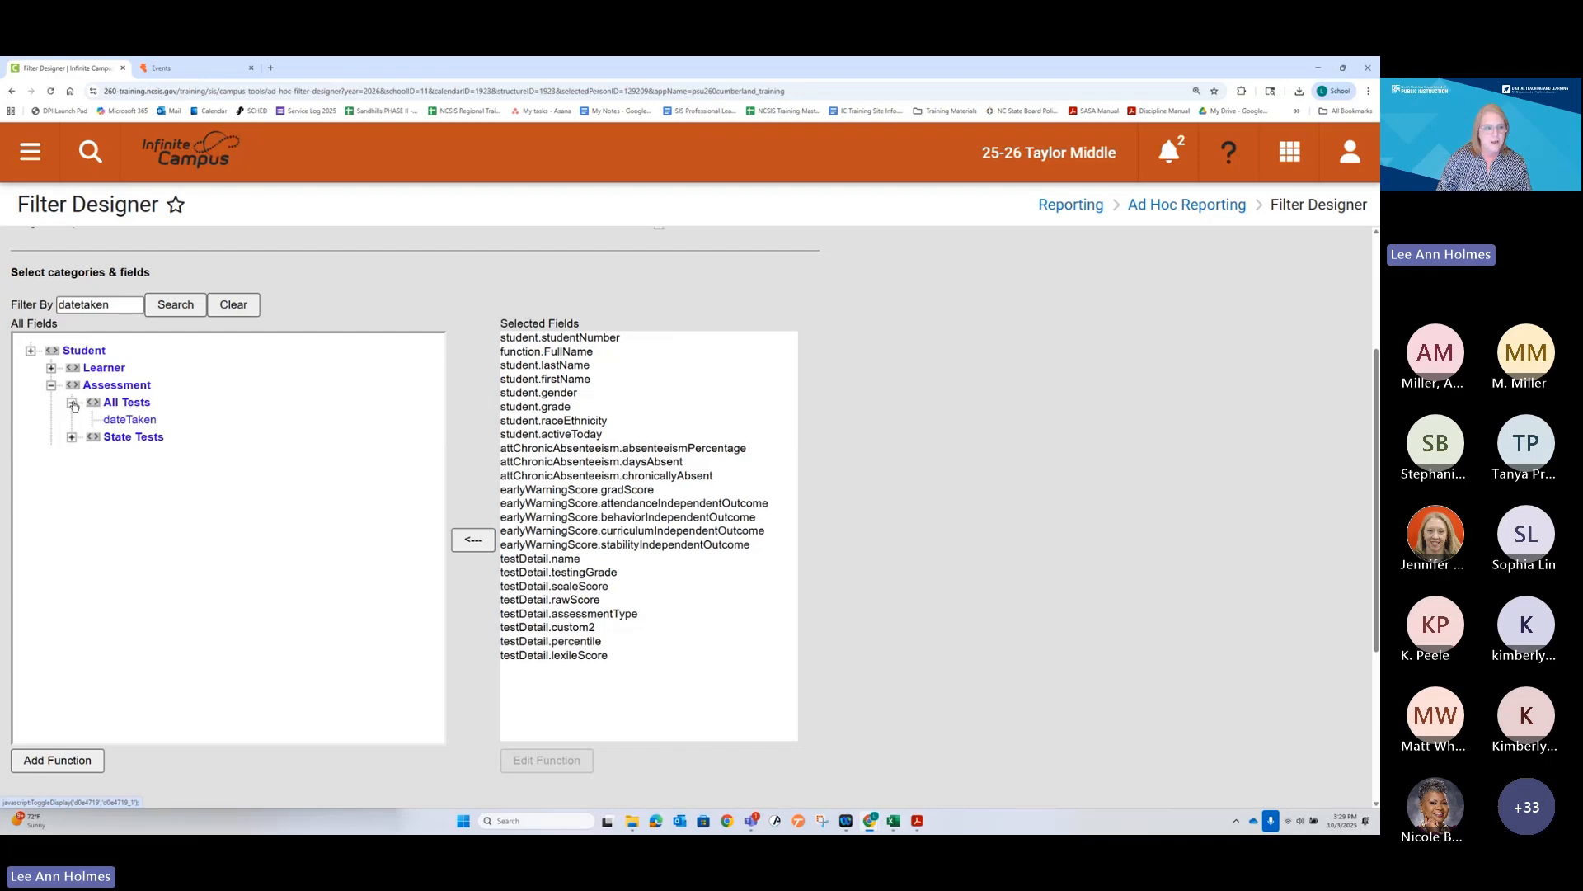
click(129, 421)
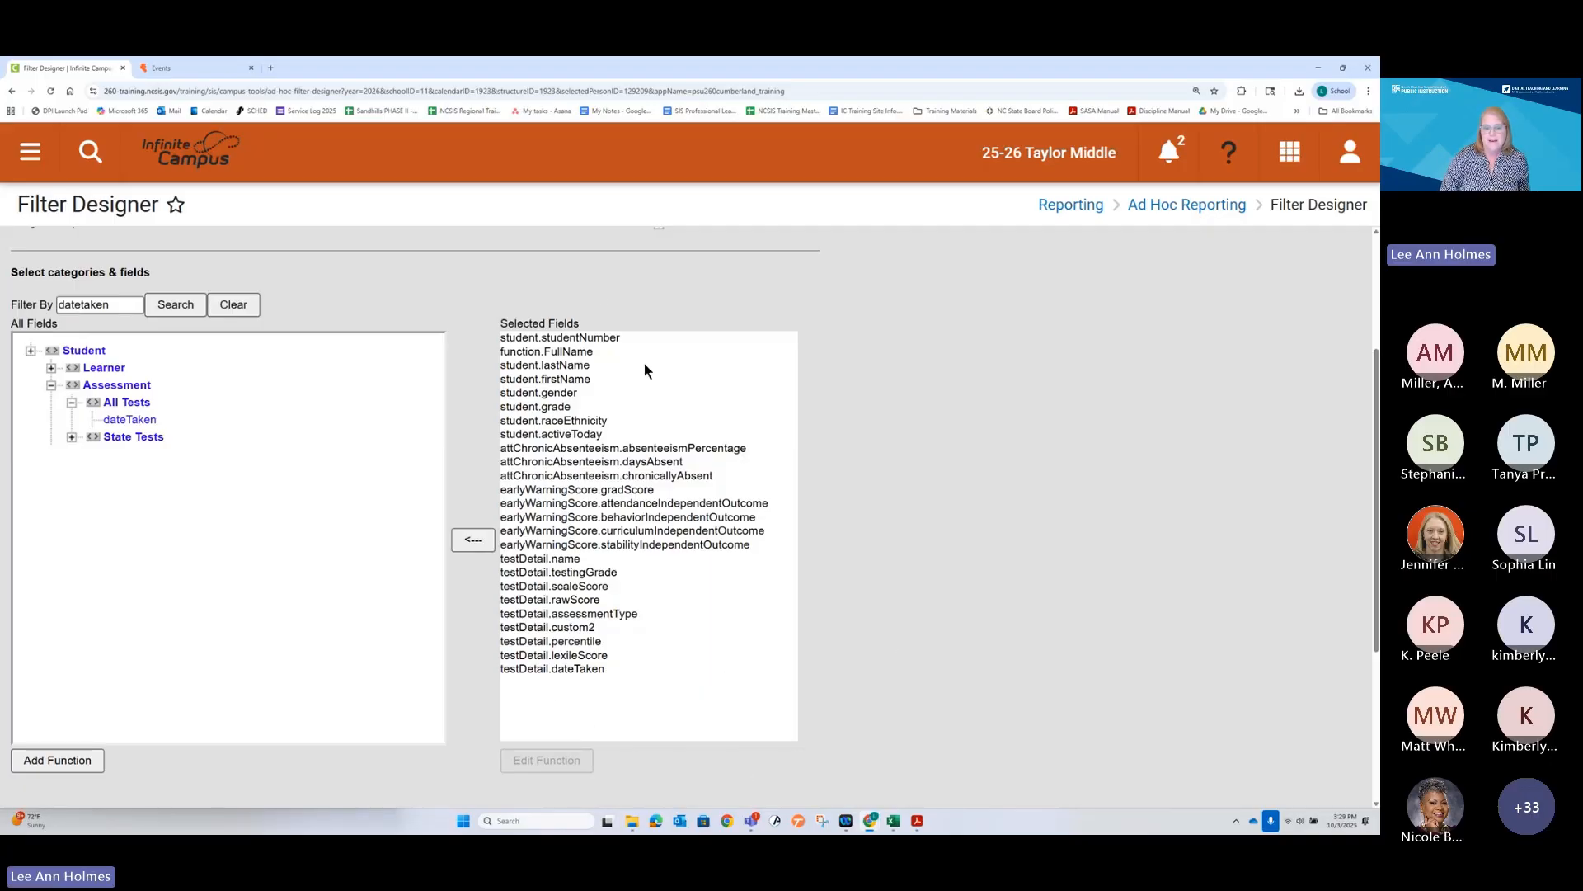
scroll(330, 717, down, 3)
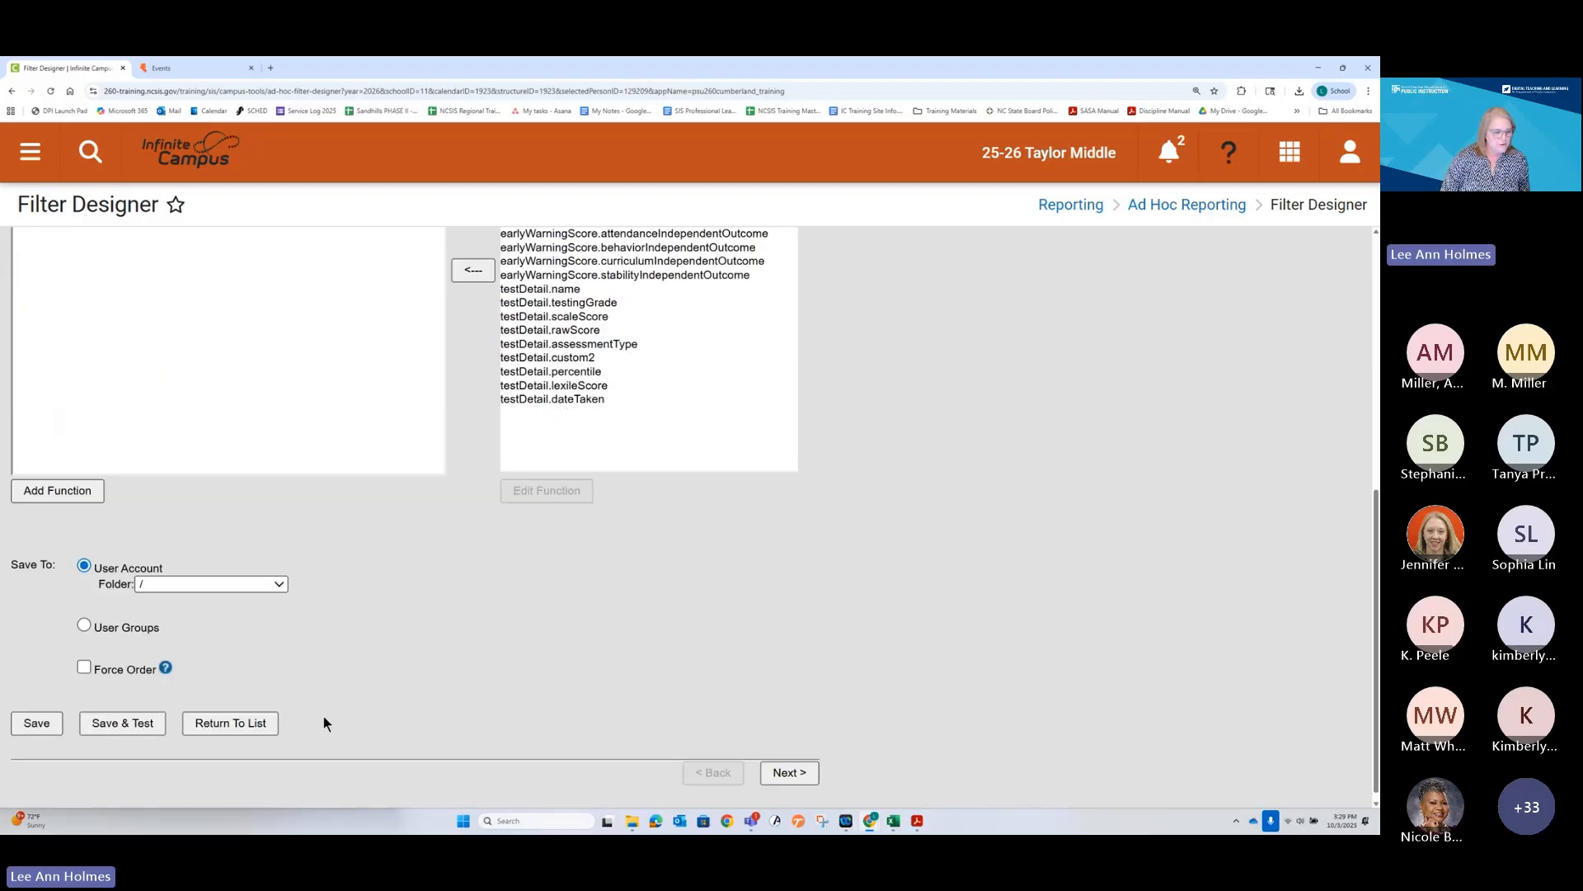
click(33, 724)
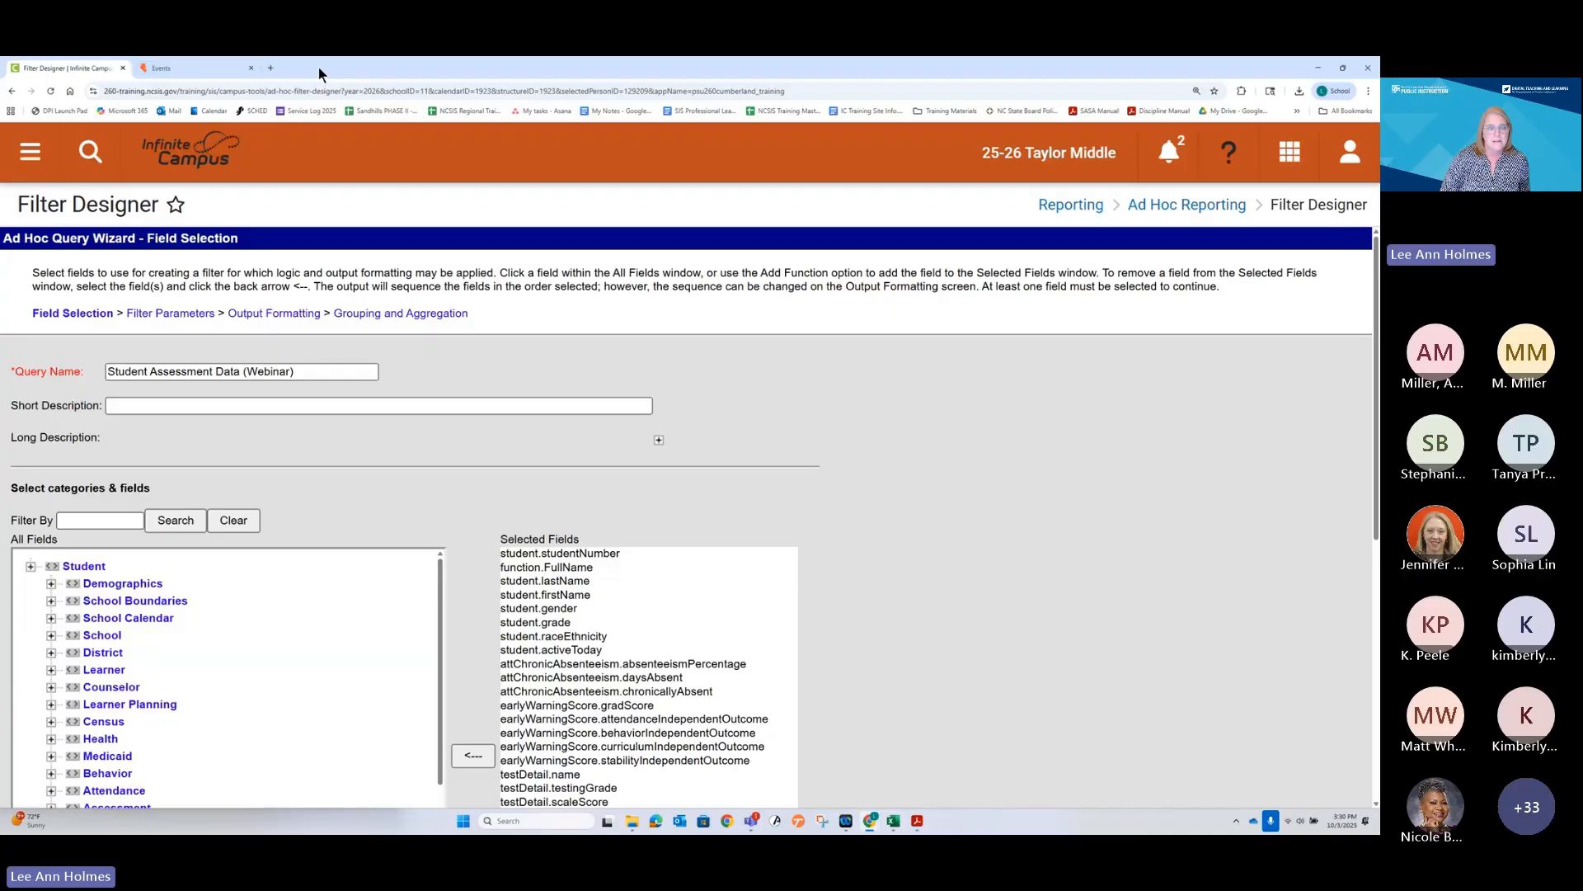
Switch to the Google Slides presentation and present it, advancing to the "Build the Dashboard" slide
double_click(319, 67)
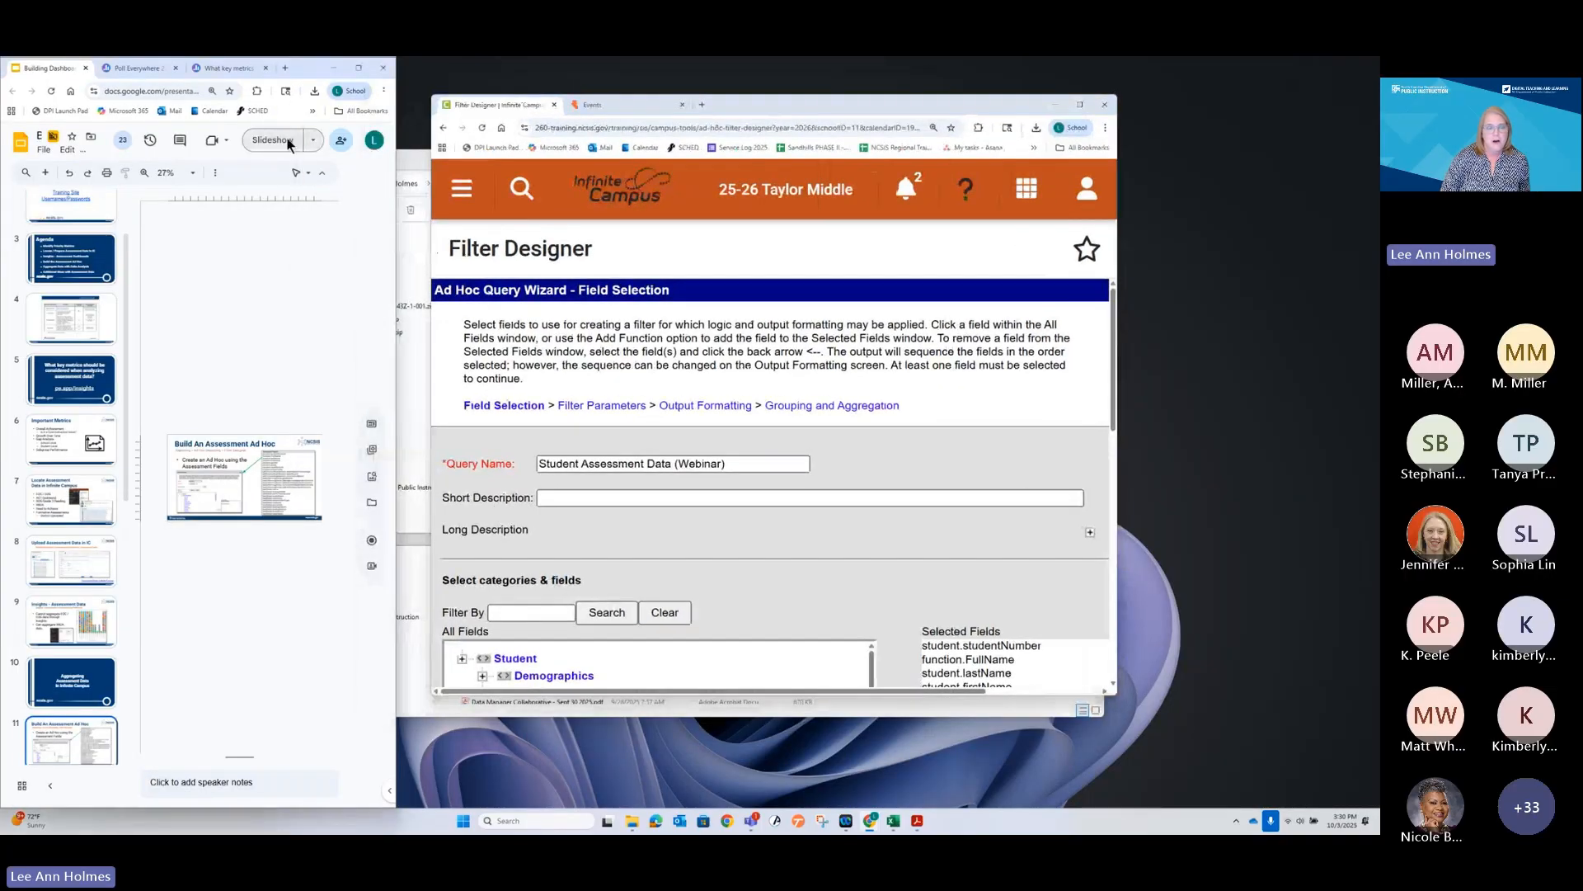
click(272, 139)
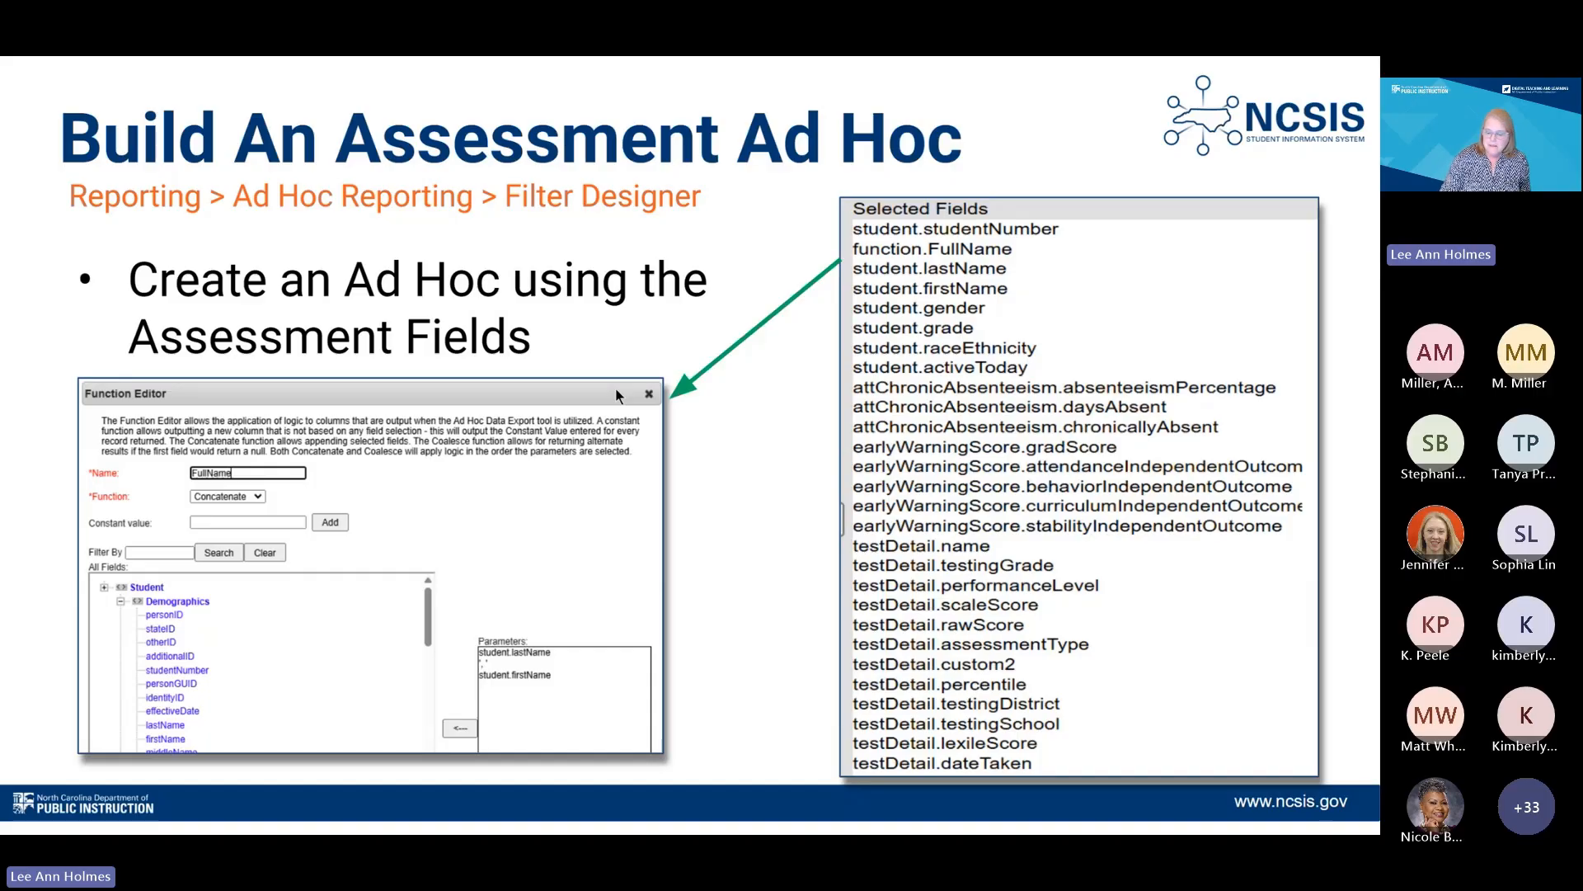
key(Right)
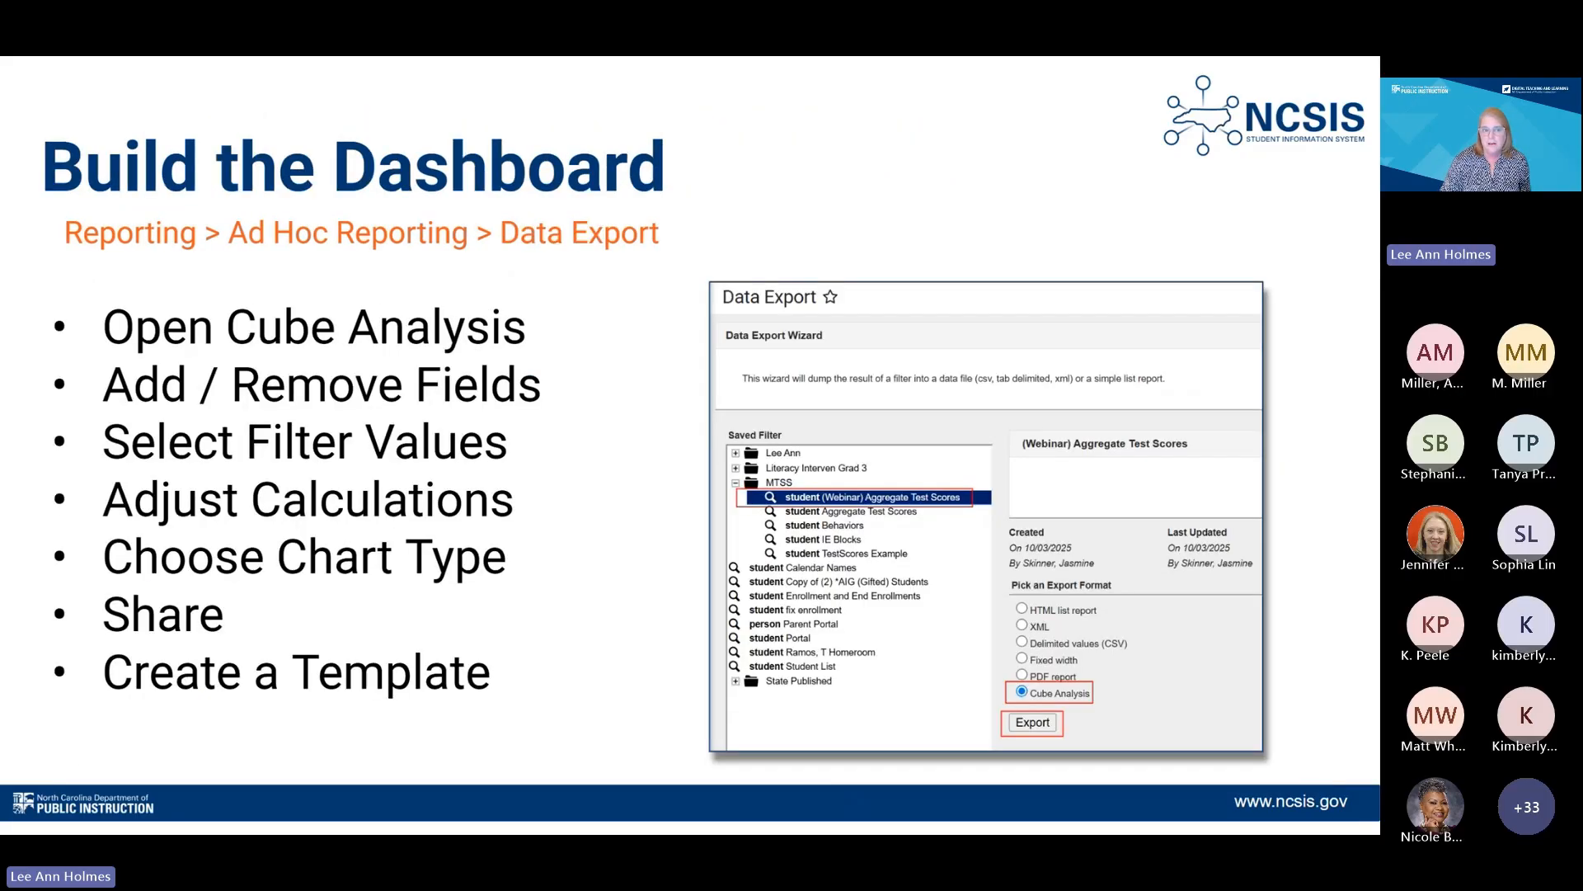
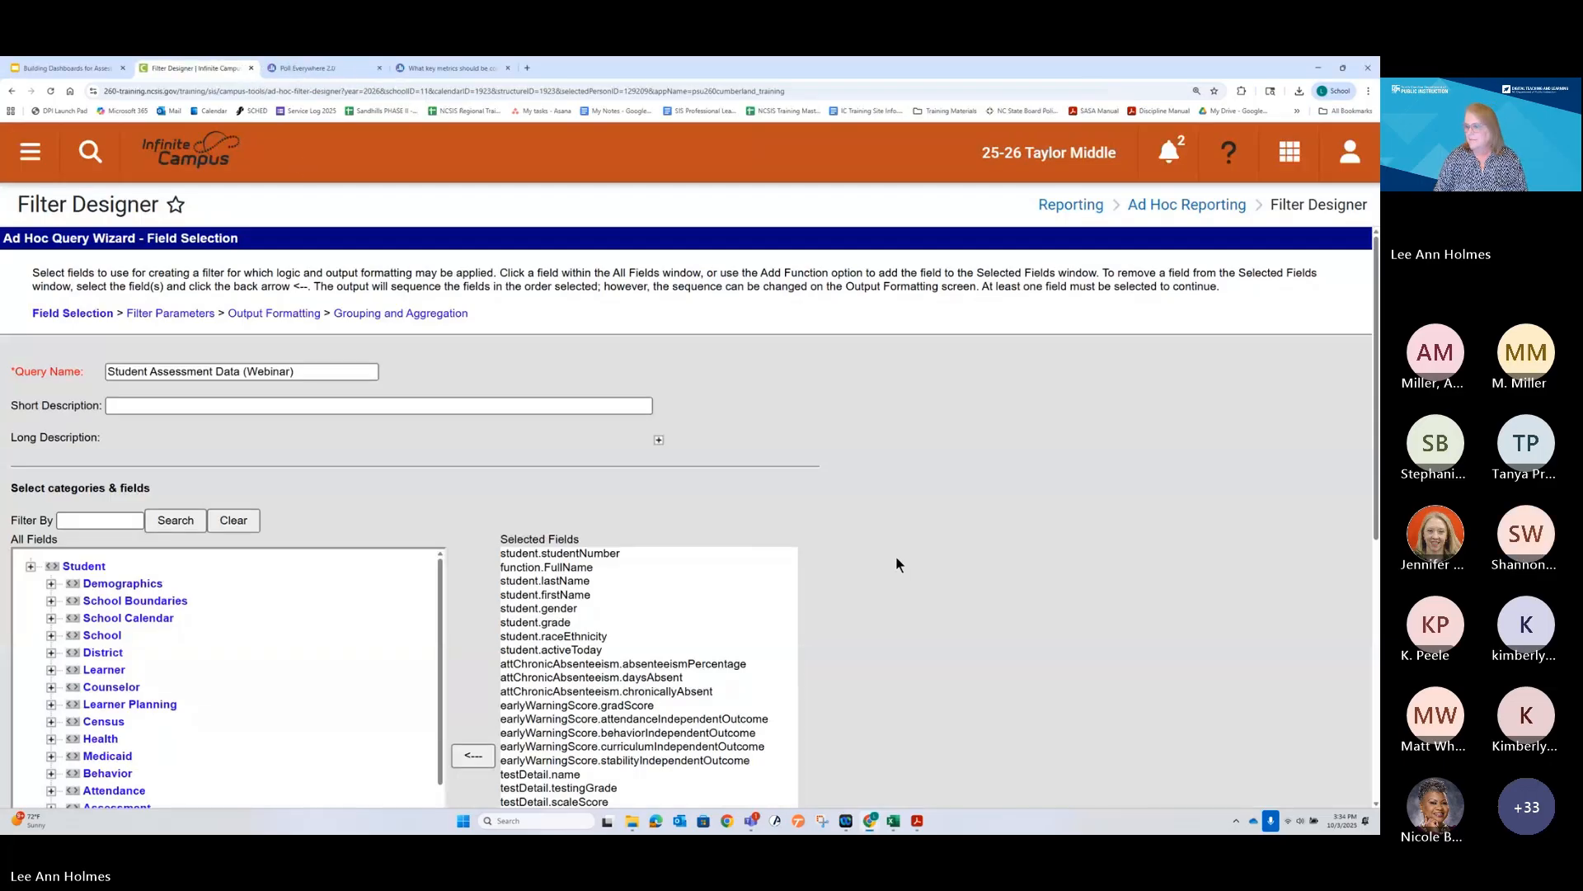
Save the Student Assessment Data (Webinar) query in Infinite Campus and return to the list of saved filters
scroll(809, 496, down, 1)
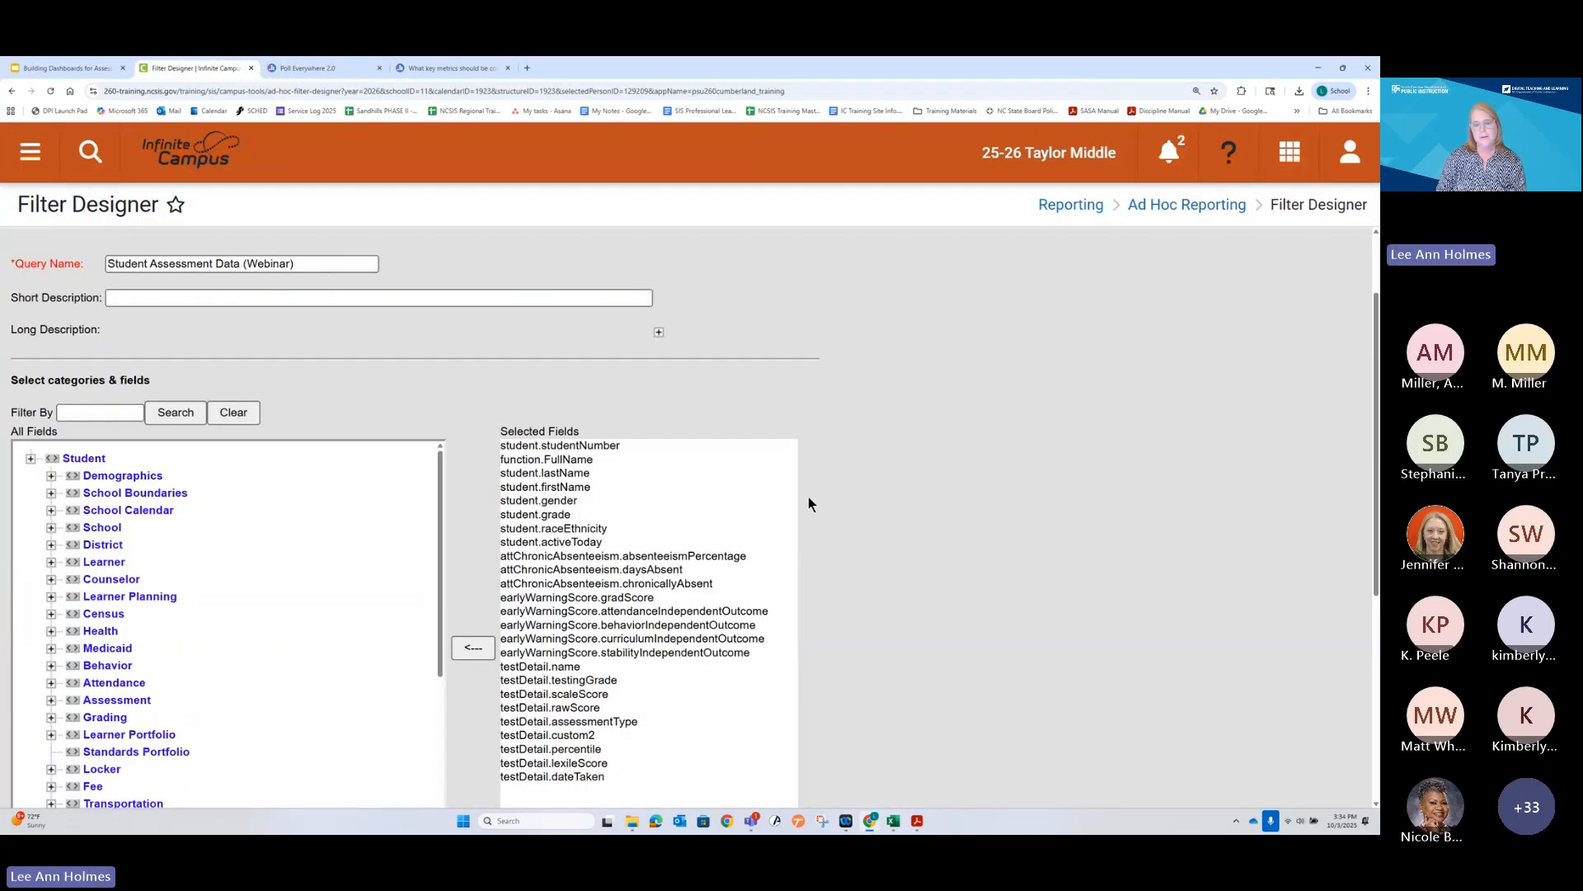
scroll(808, 496, down, 2)
scroll(808, 496, down, 3)
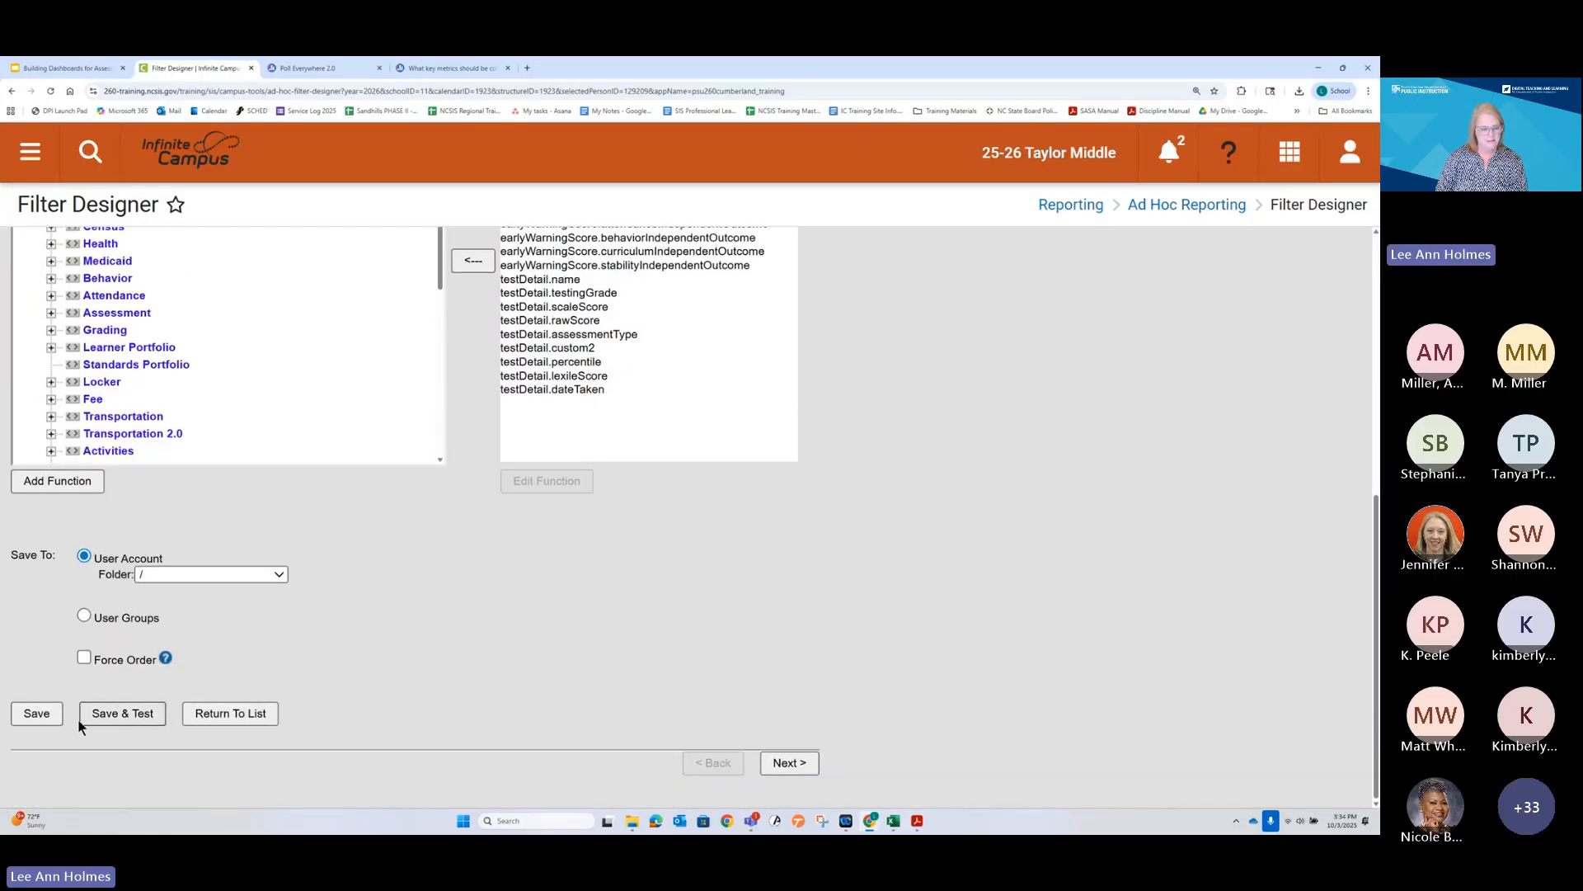
click(46, 716)
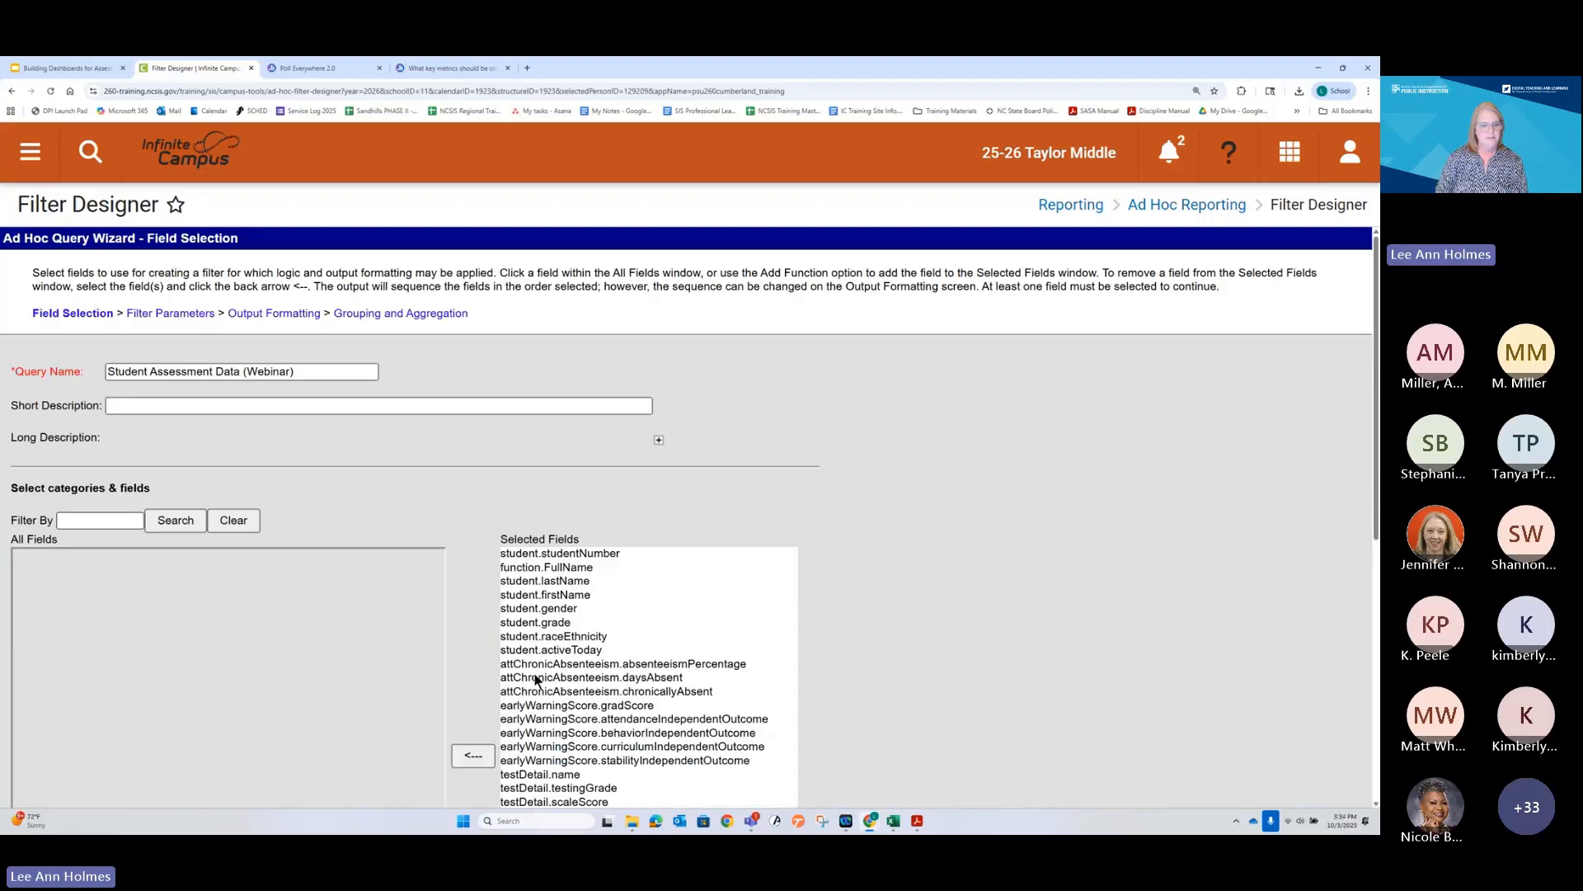
scroll(474, 614, down, 2)
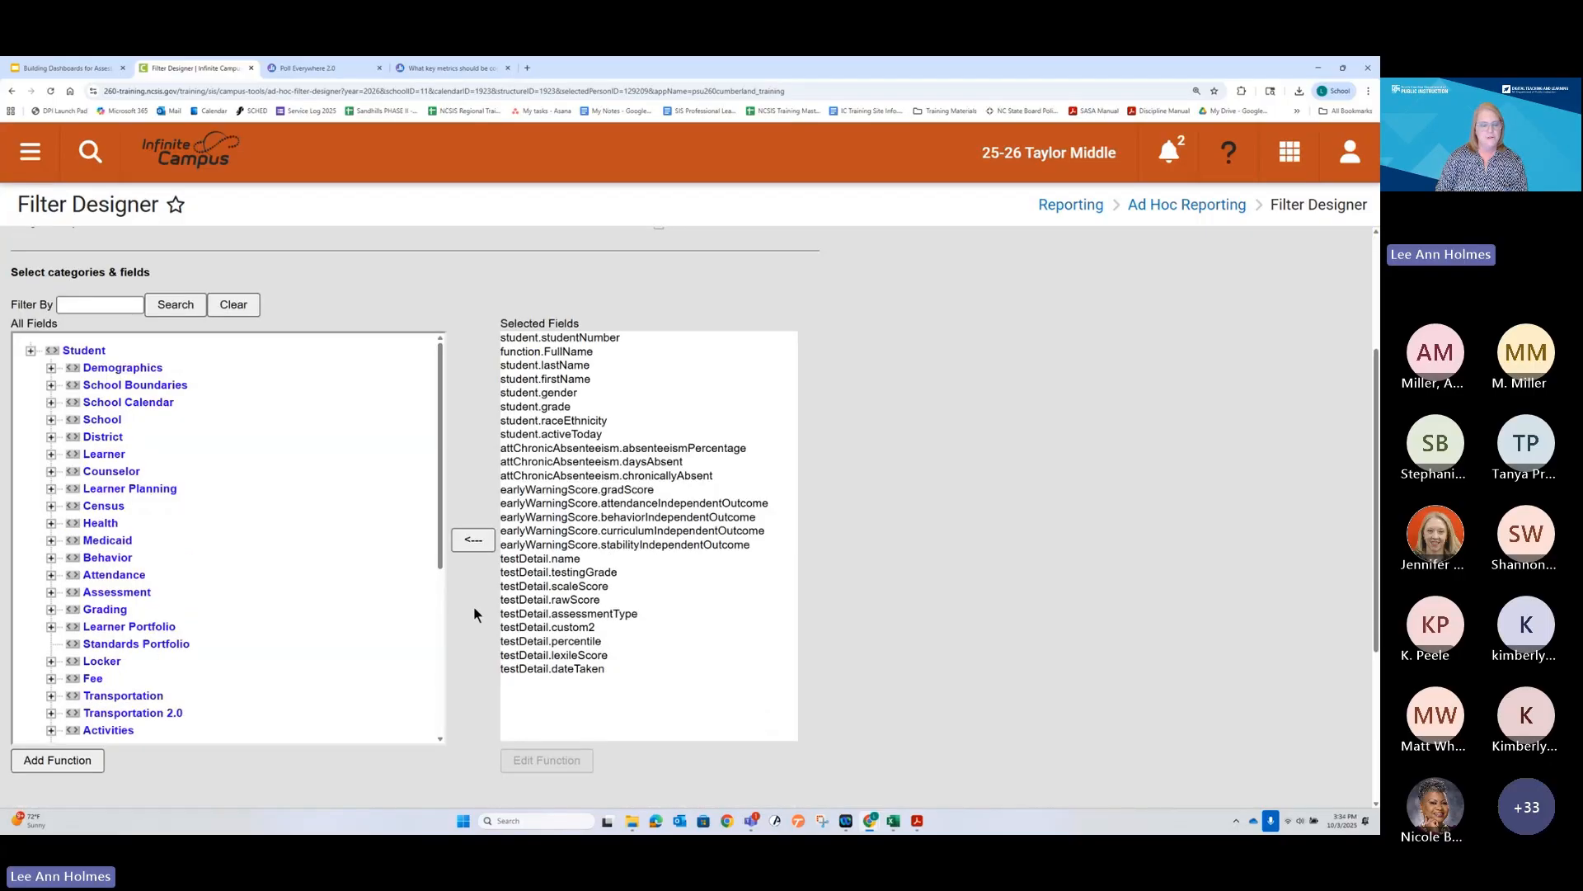
scroll(473, 613, down, 3)
click(223, 724)
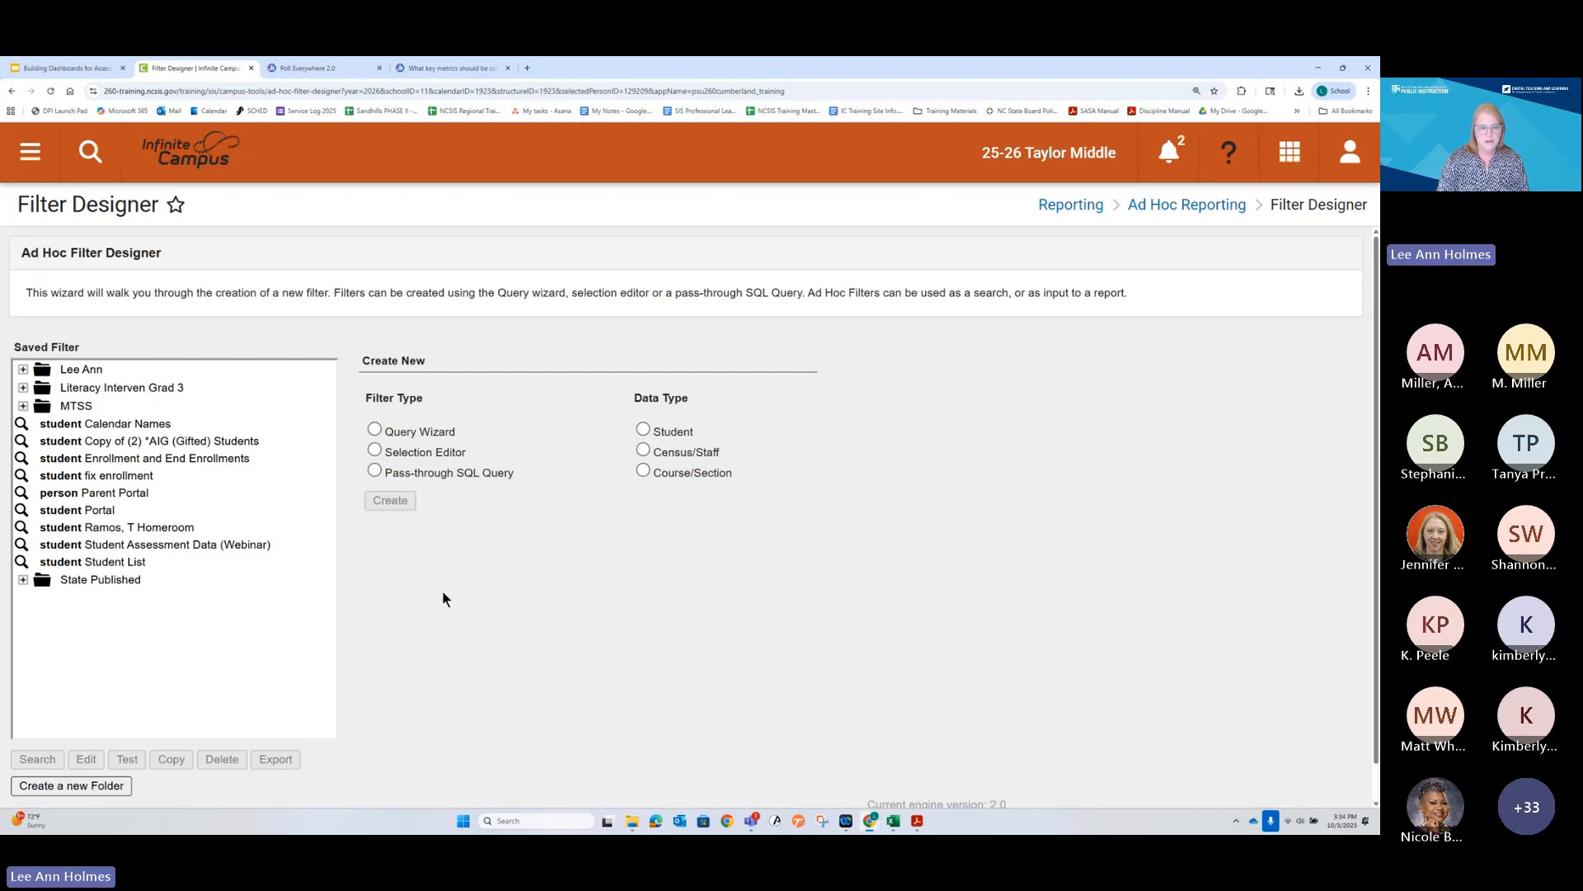
Open the Data Export tool under Ad Hoc Reporting and expand the MTSS folder of saved filters
key(ctrl+minus)
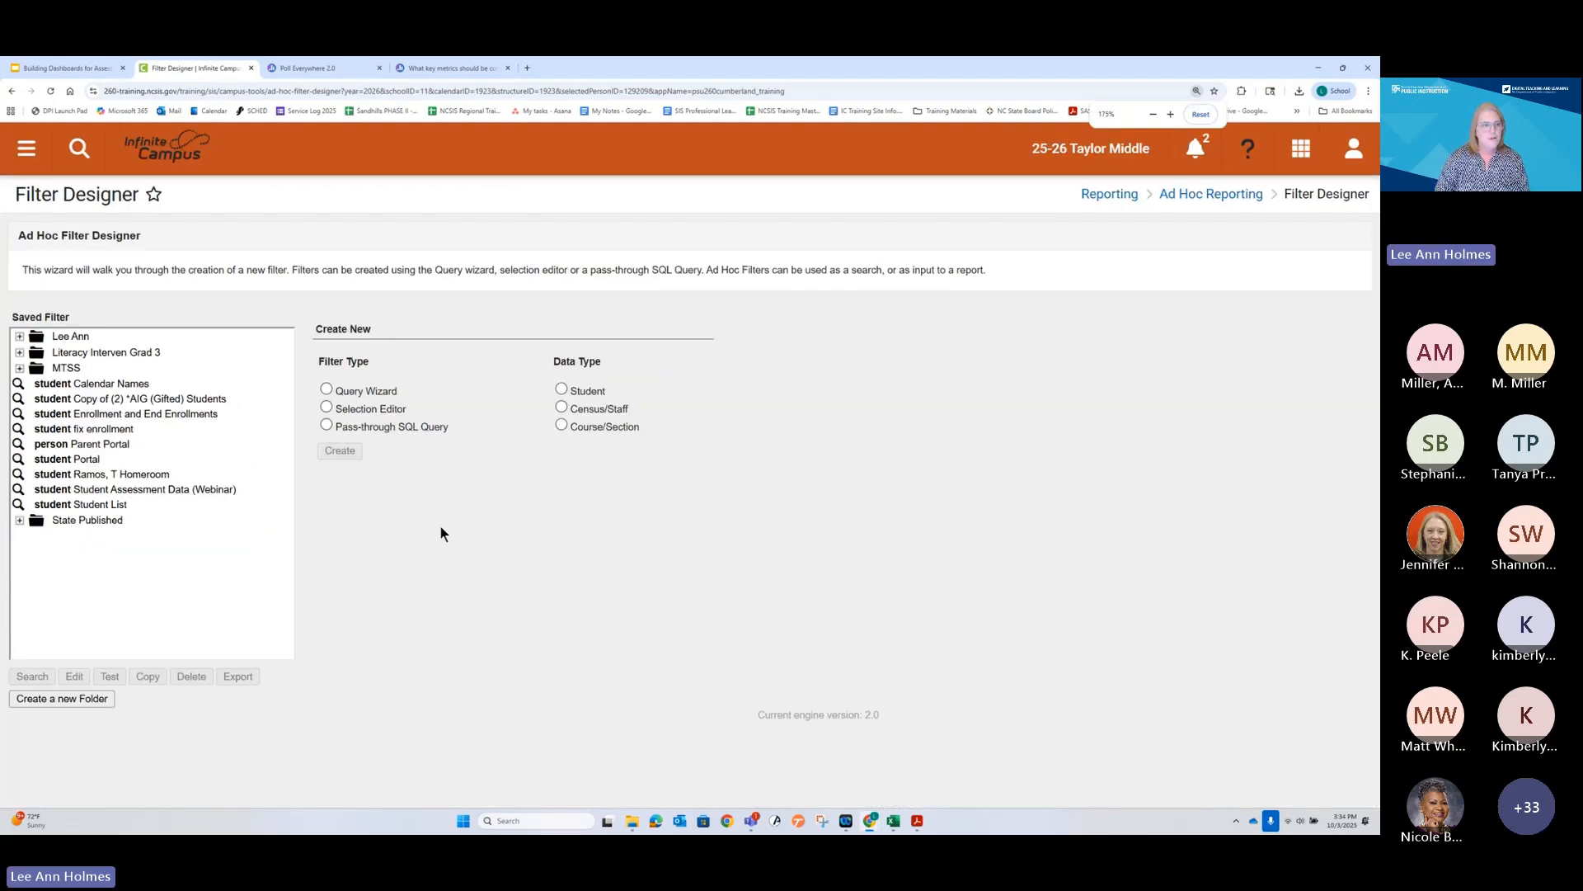
click(26, 147)
scroll(82, 651, down, 6)
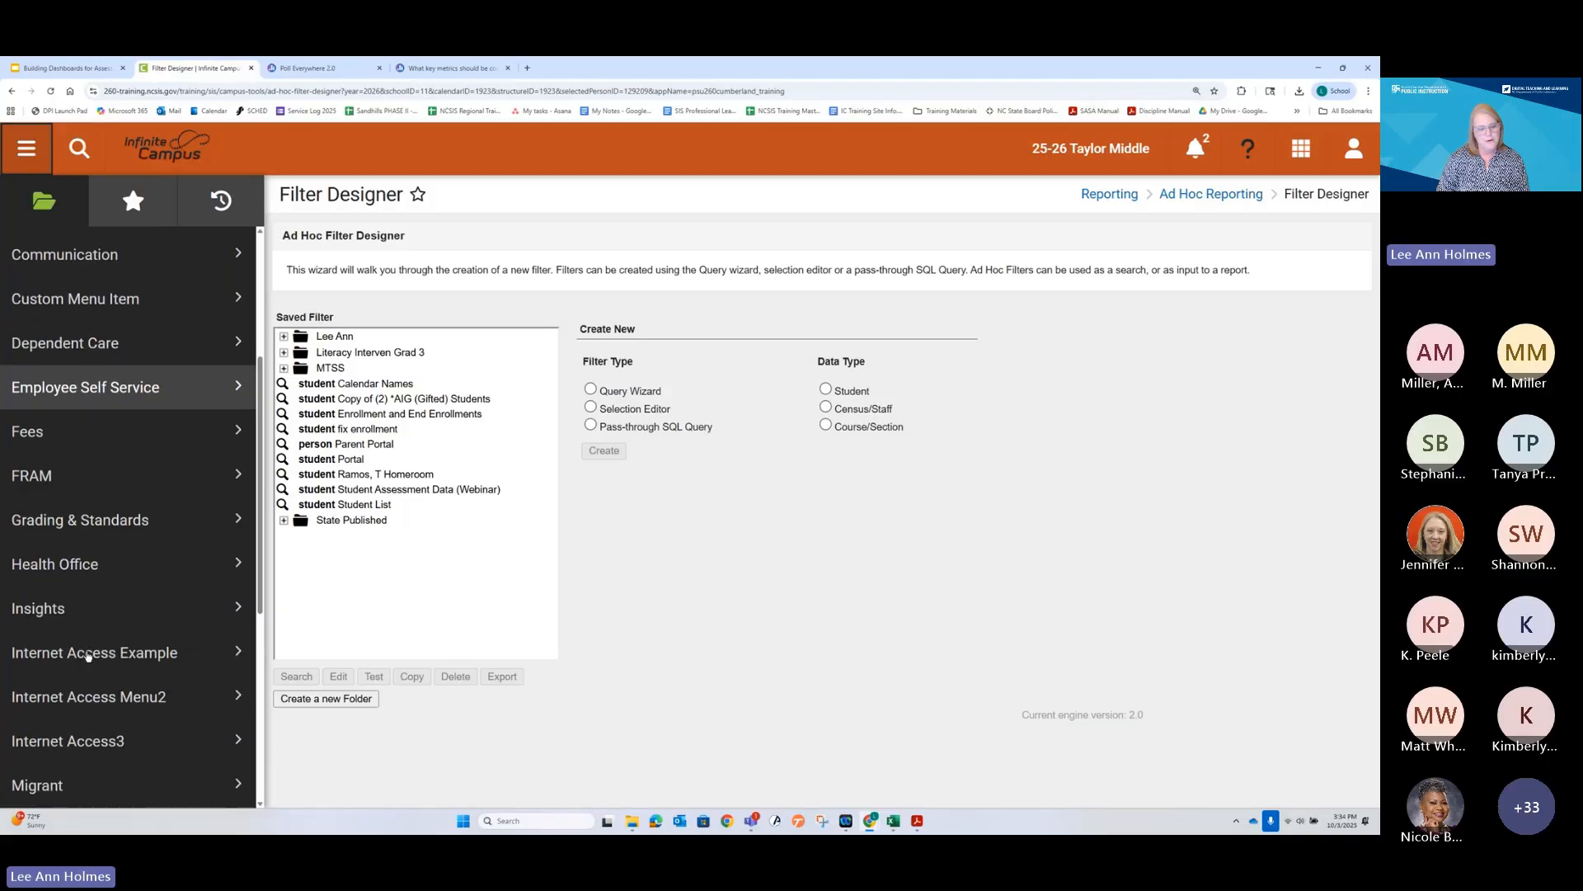
click(84, 697)
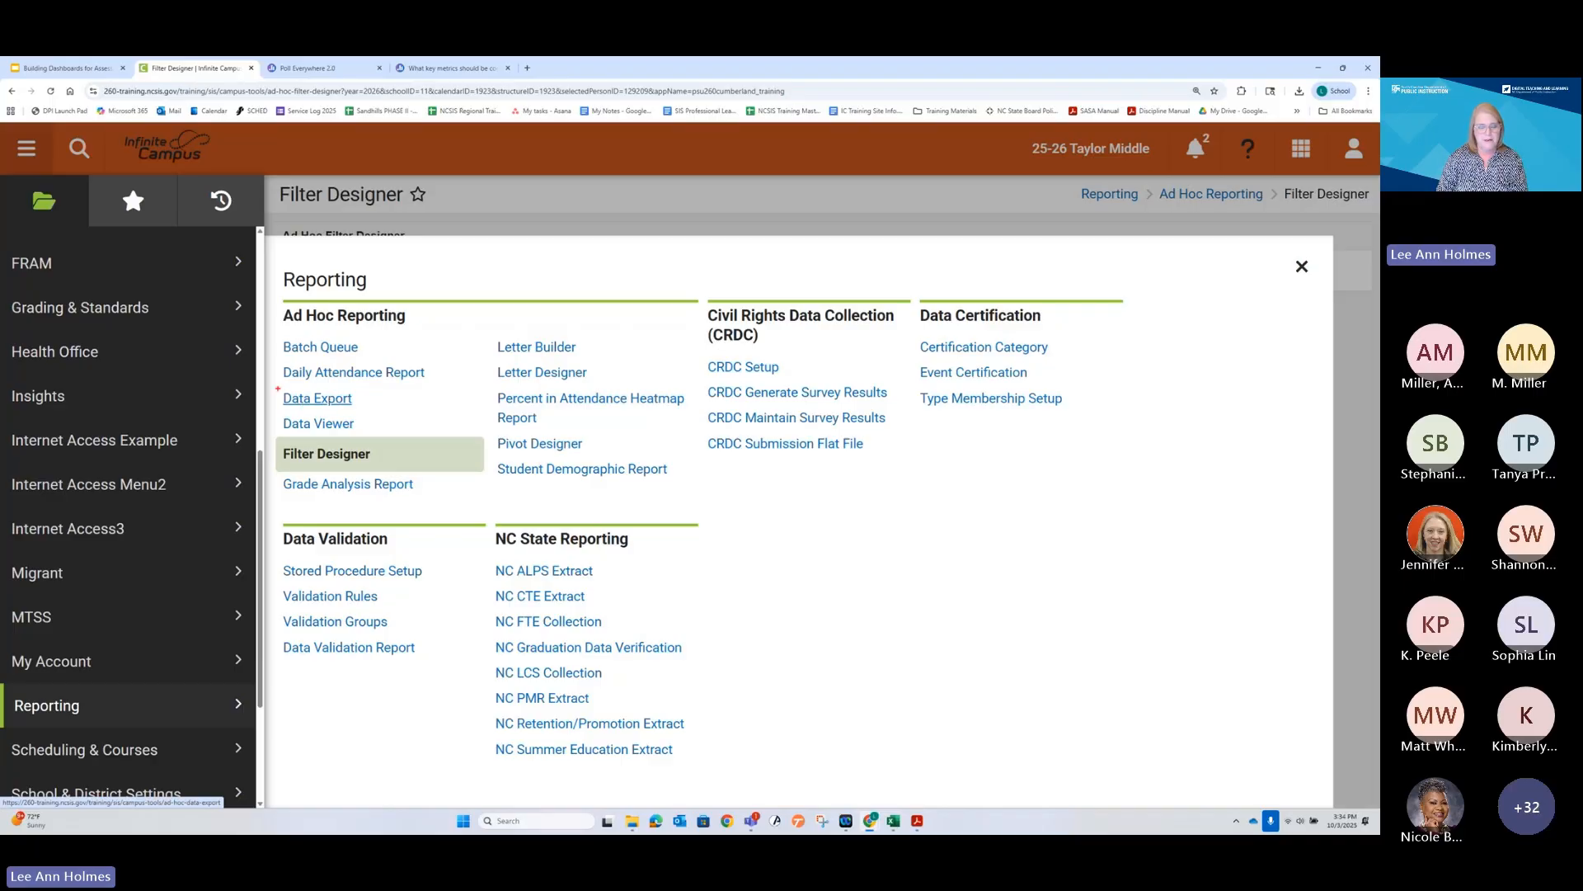
drag(278, 389, 360, 406)
key(Escape)
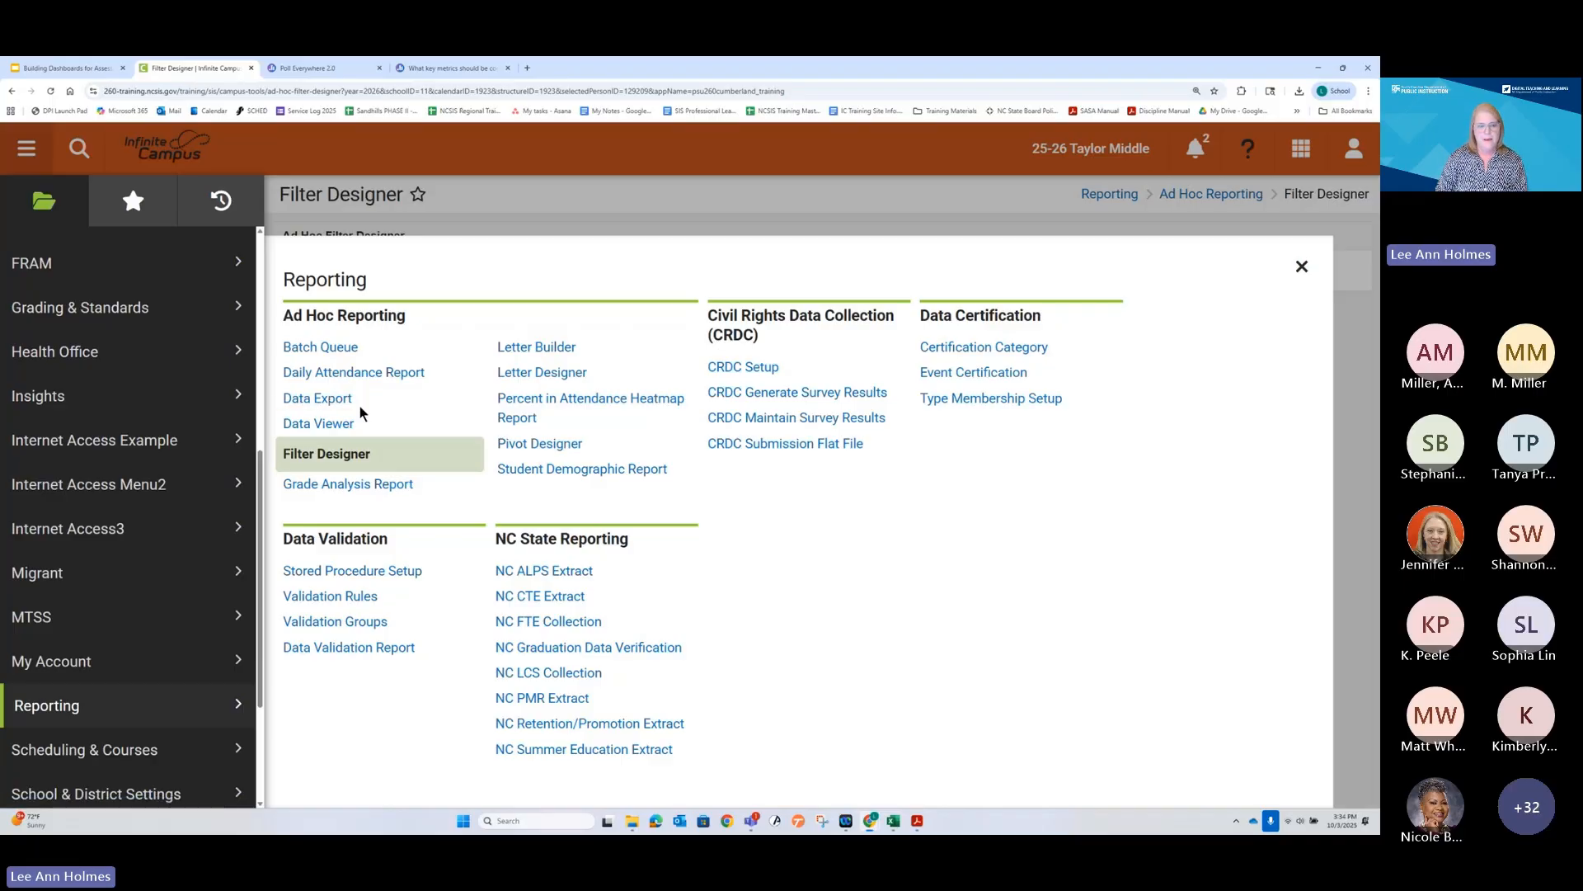
click(342, 400)
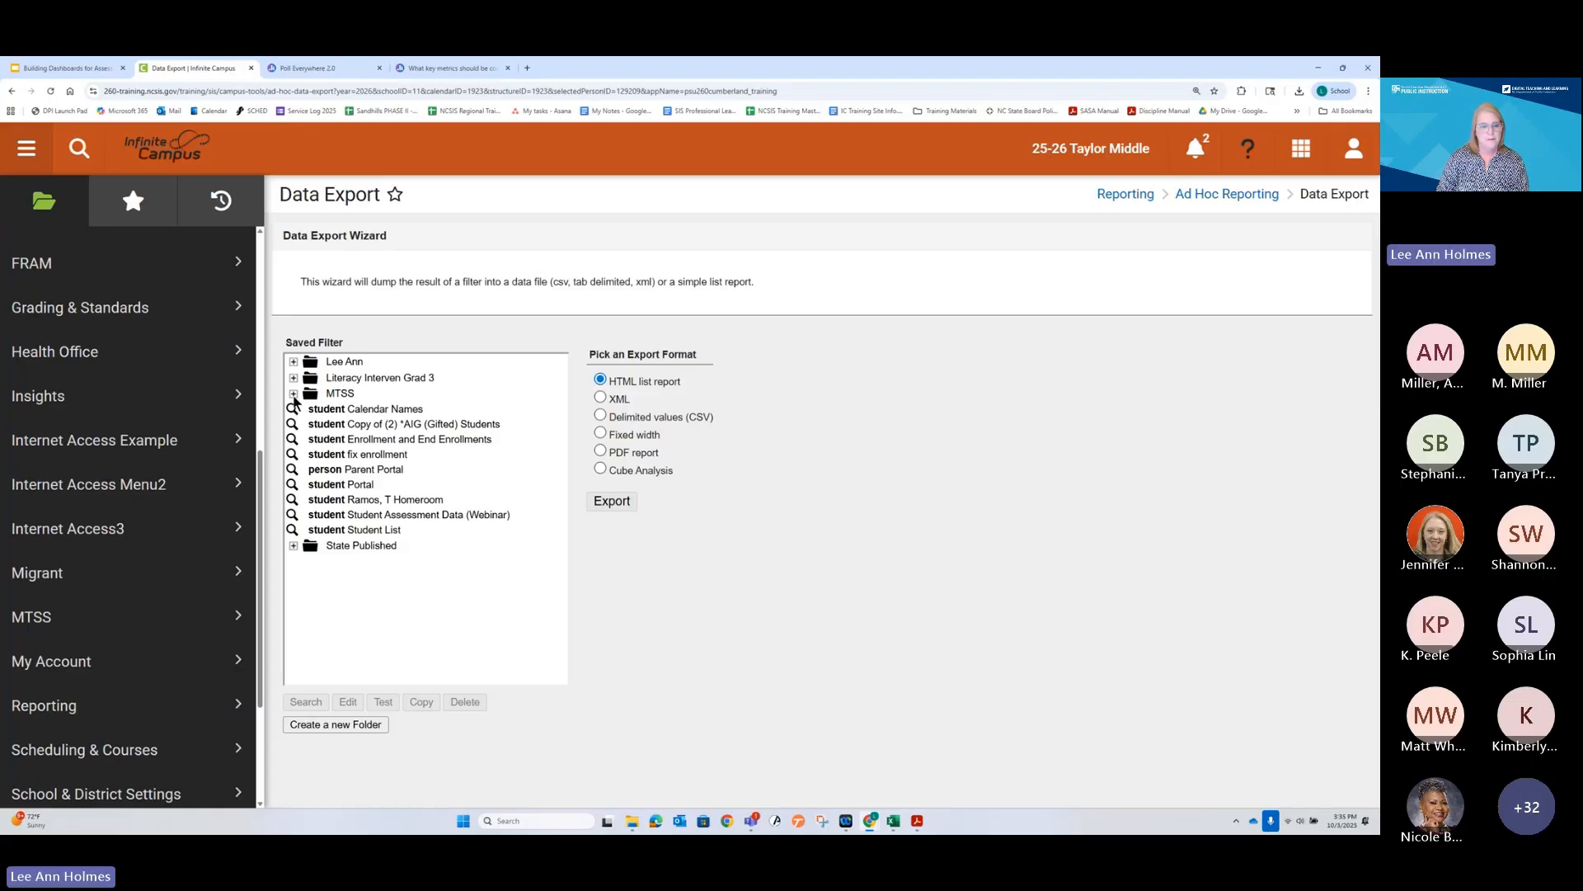
click(294, 395)
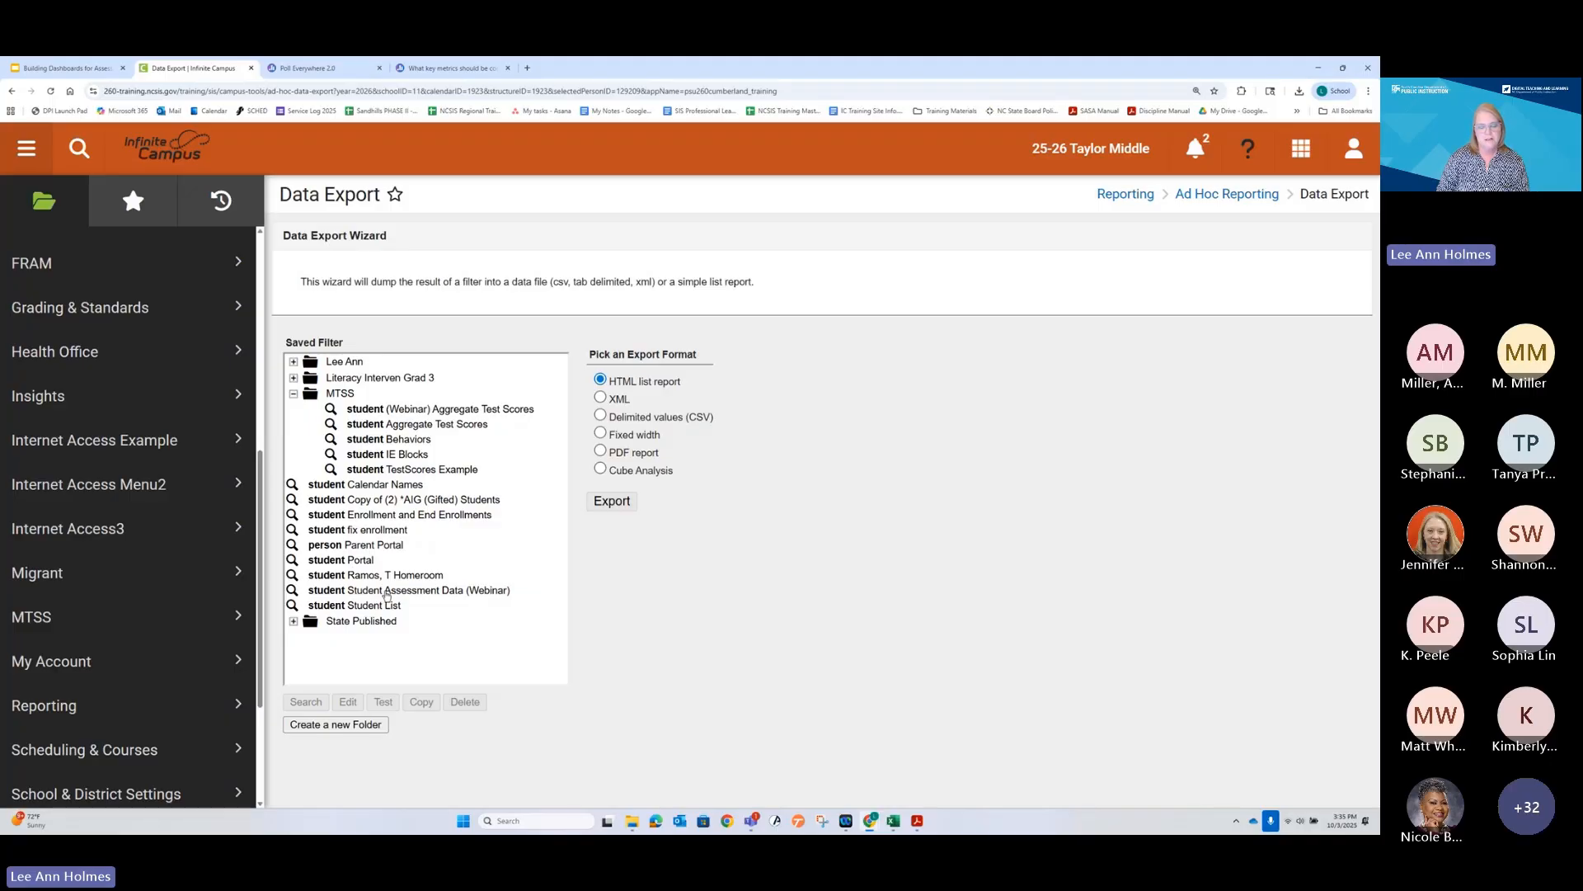
Export the Student Assessment Data (Webinar) filter as a Cube Analysis for the active year
click(440, 591)
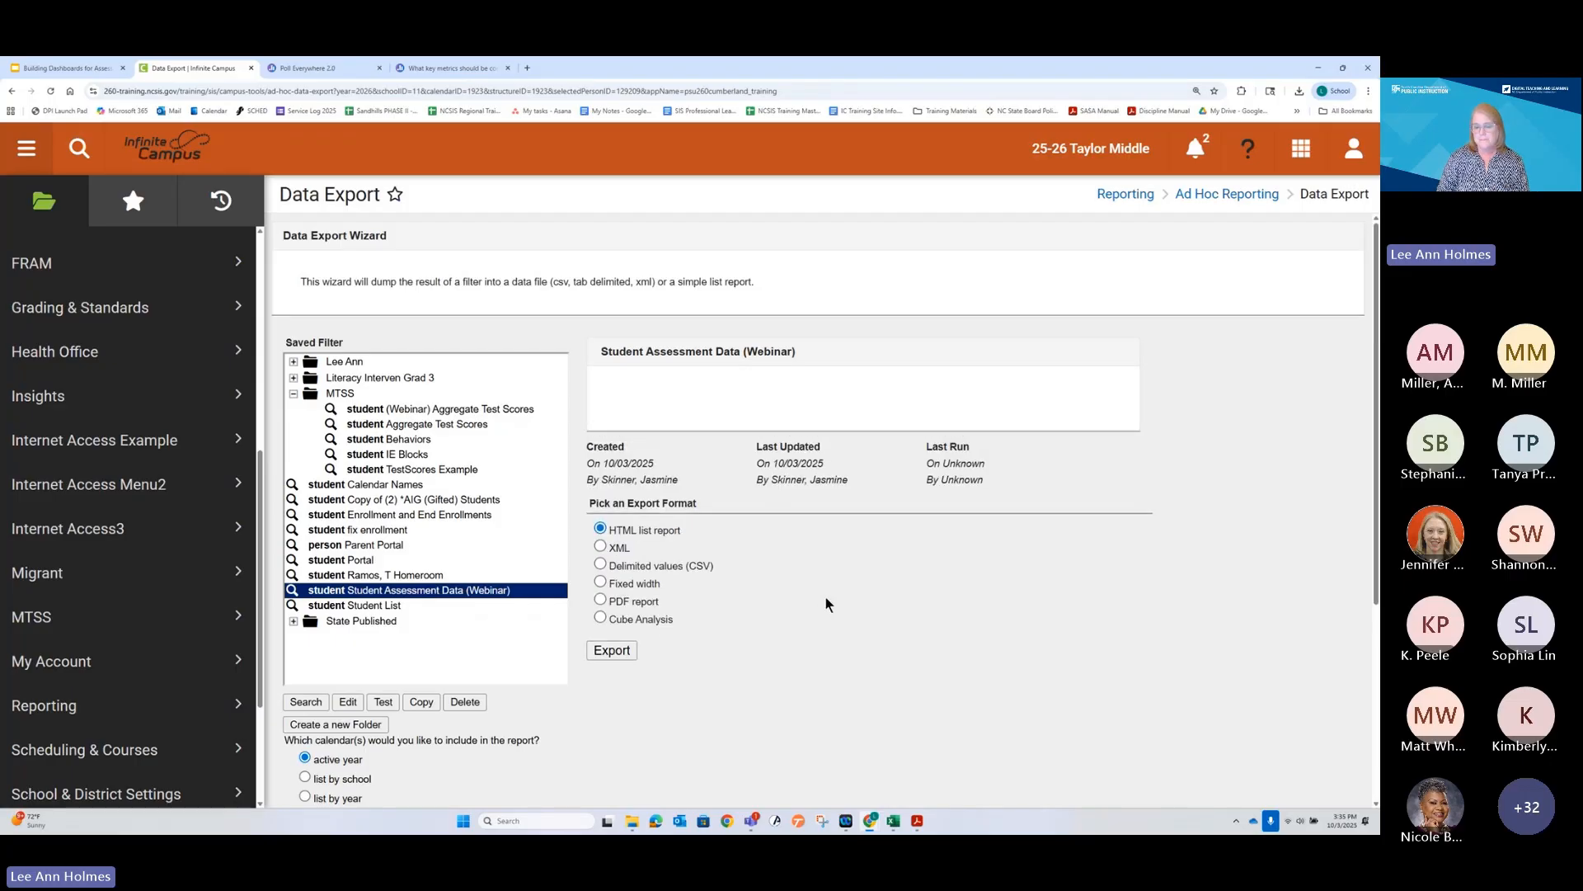
scroll(820, 569, down, 2)
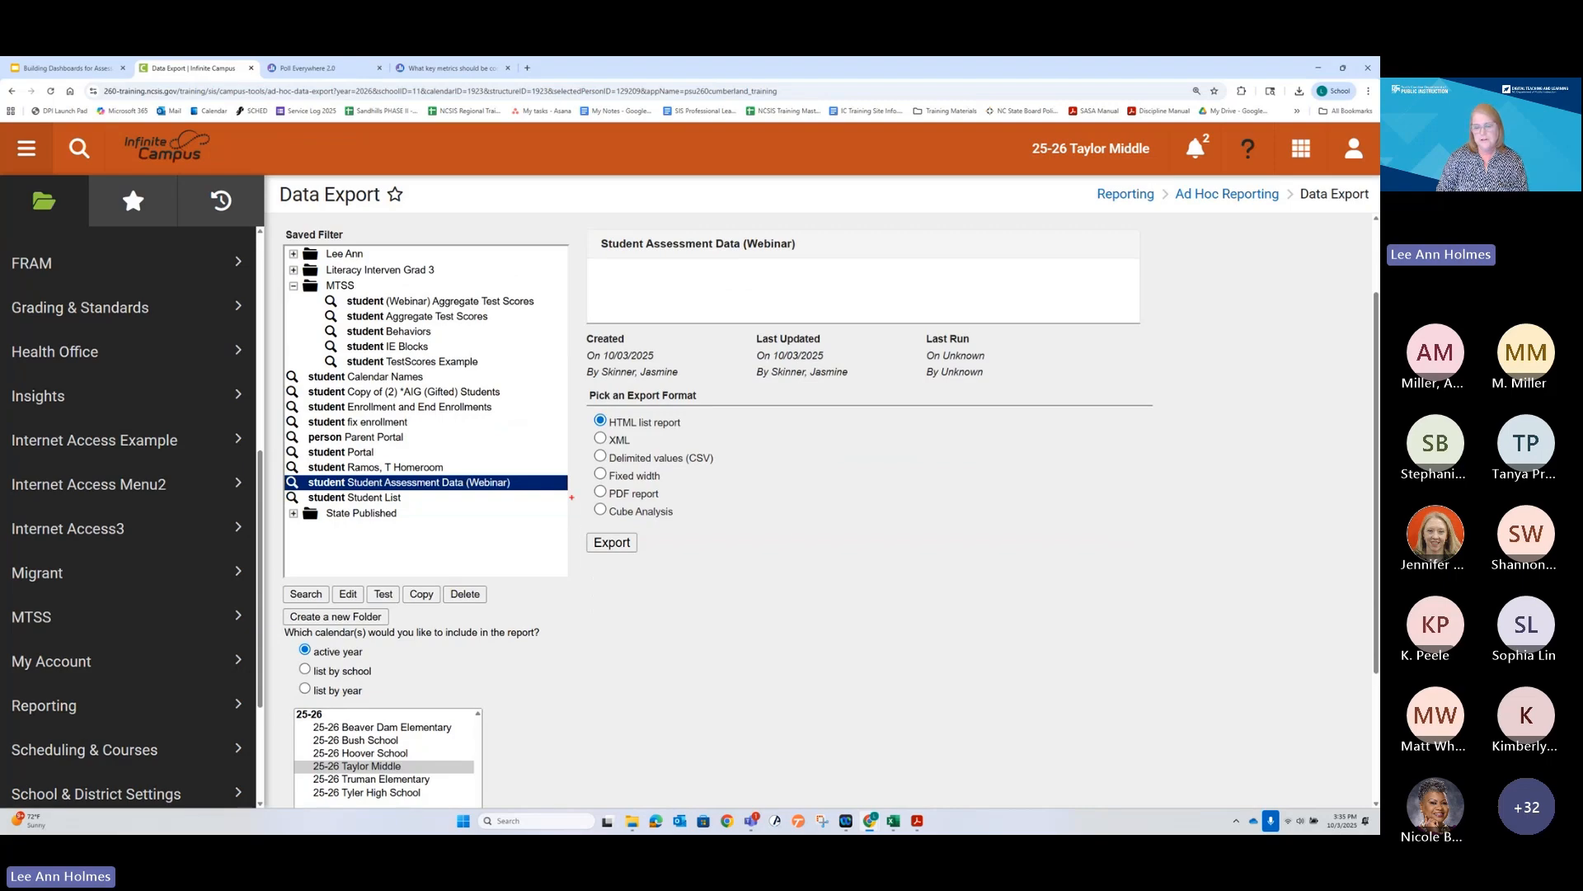
drag(576, 496, 684, 526)
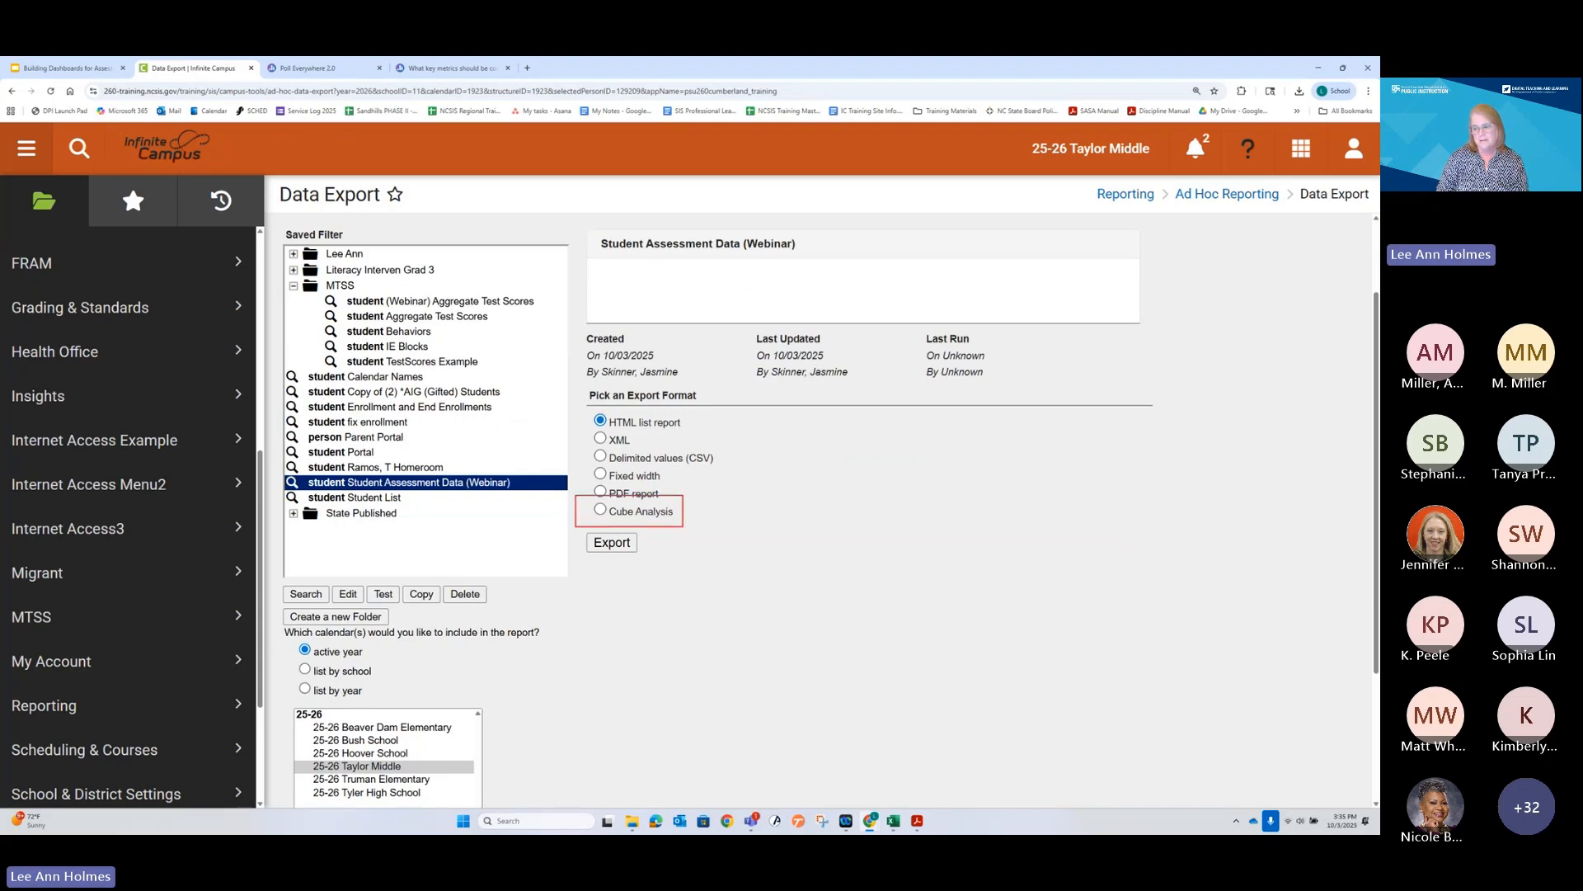
click(600, 509)
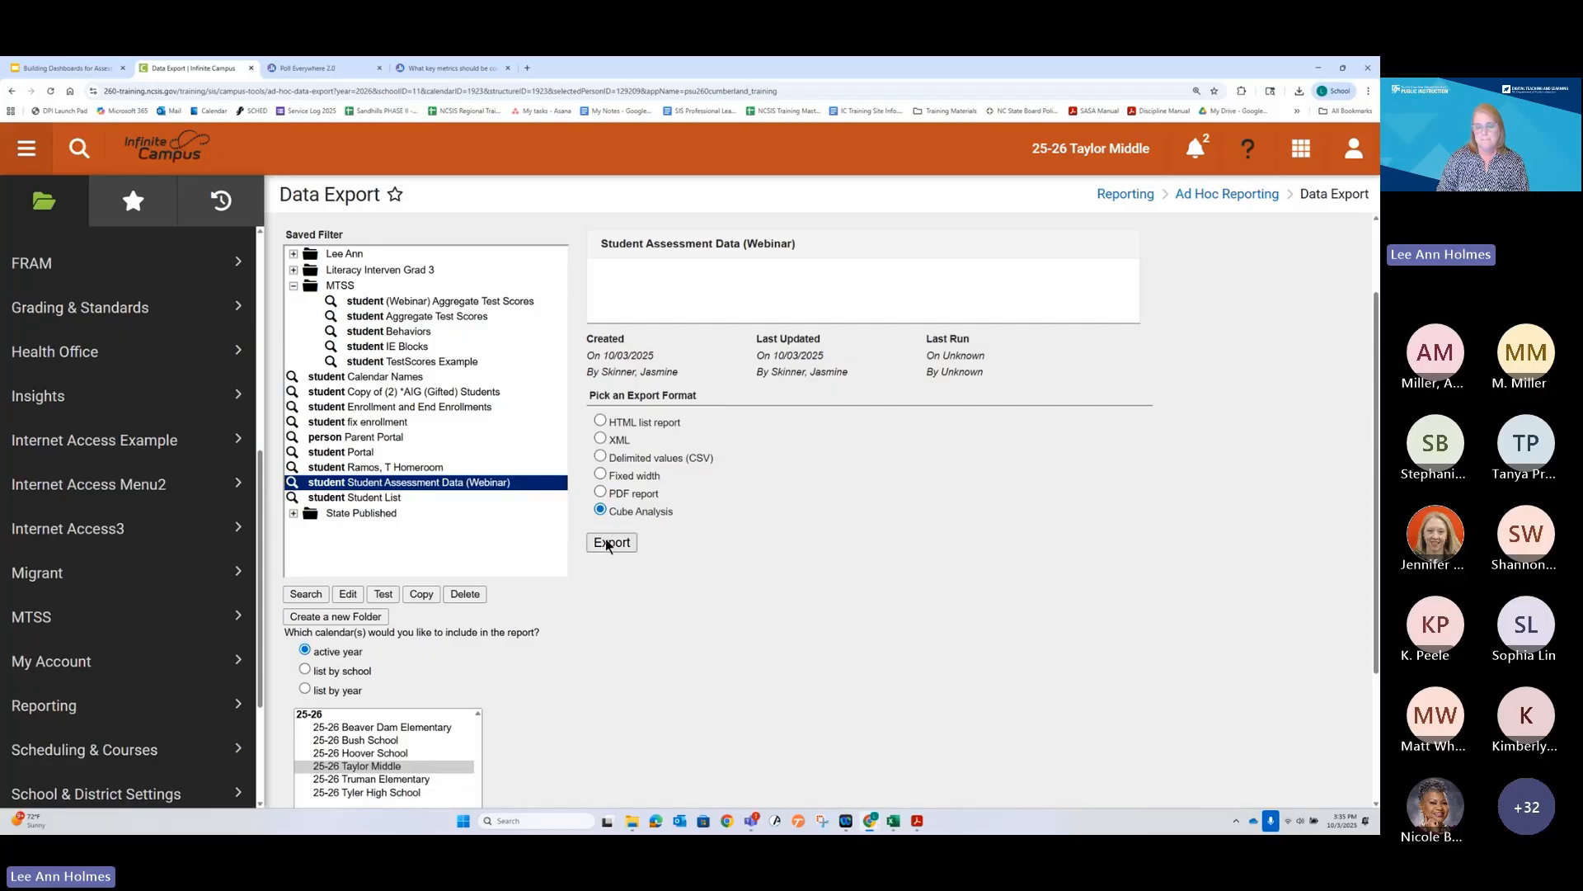
click(611, 542)
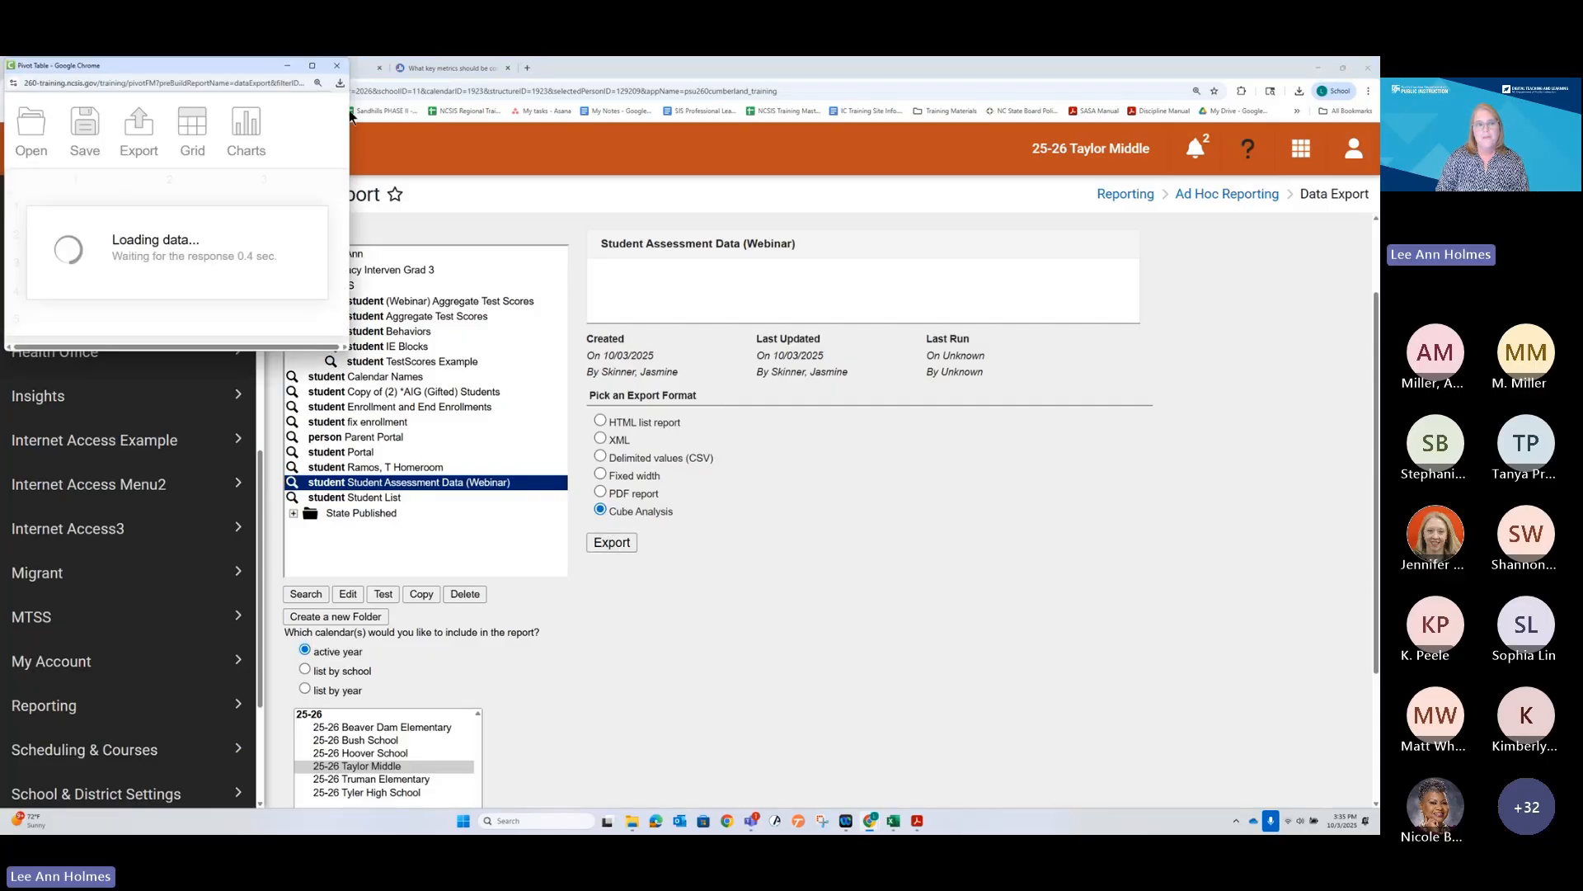
Maximize the Pivot Table window and widen the Fields dialog so the full field names can be read
drag(248, 71, 936, 273)
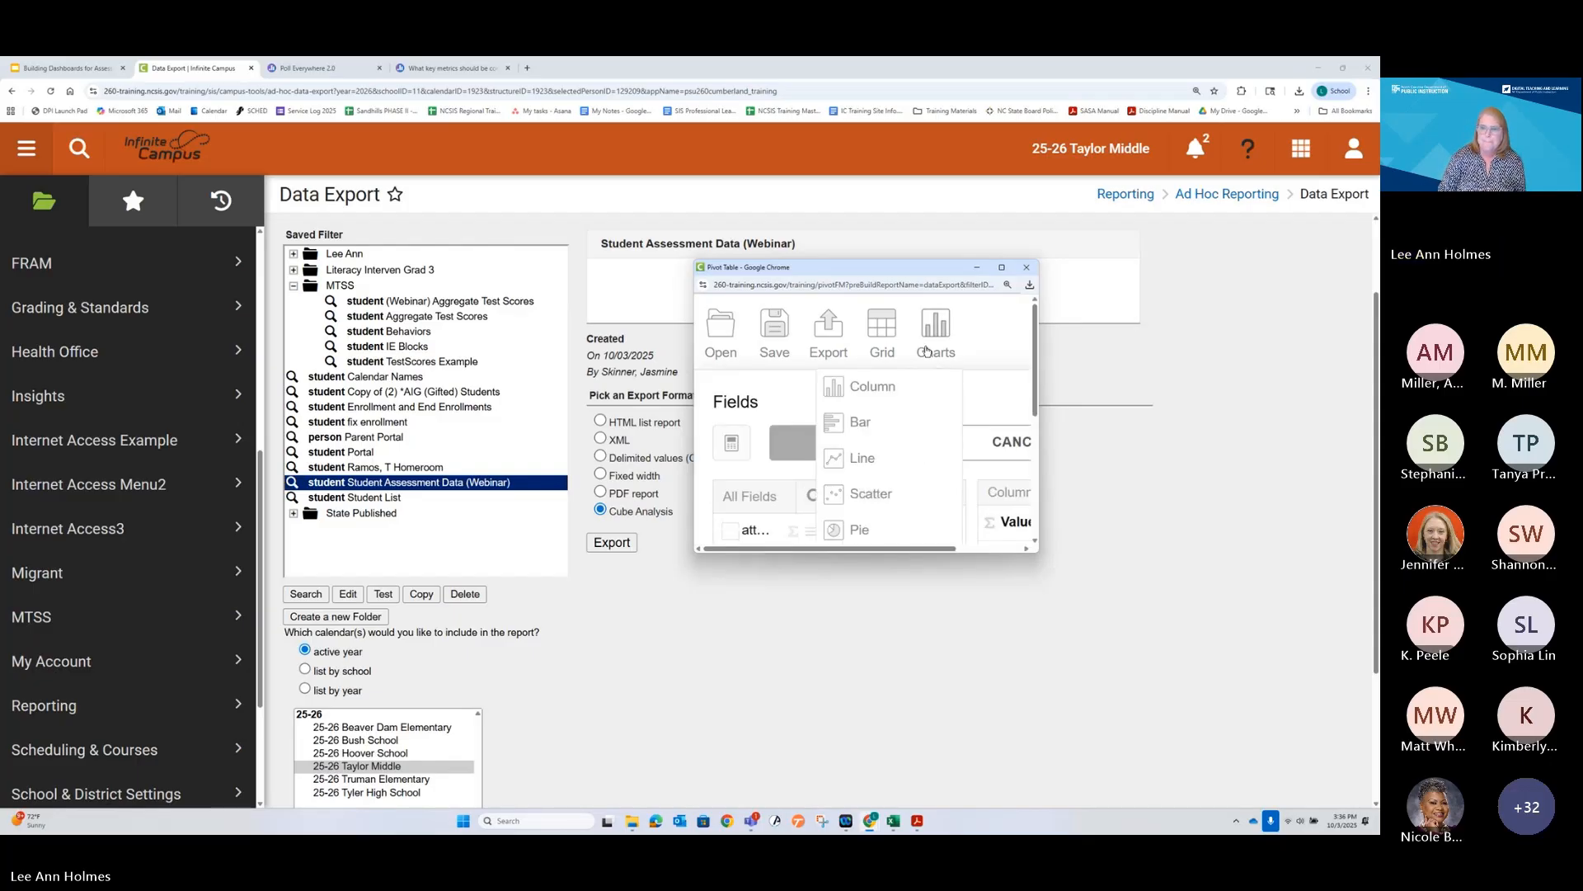
click(1000, 268)
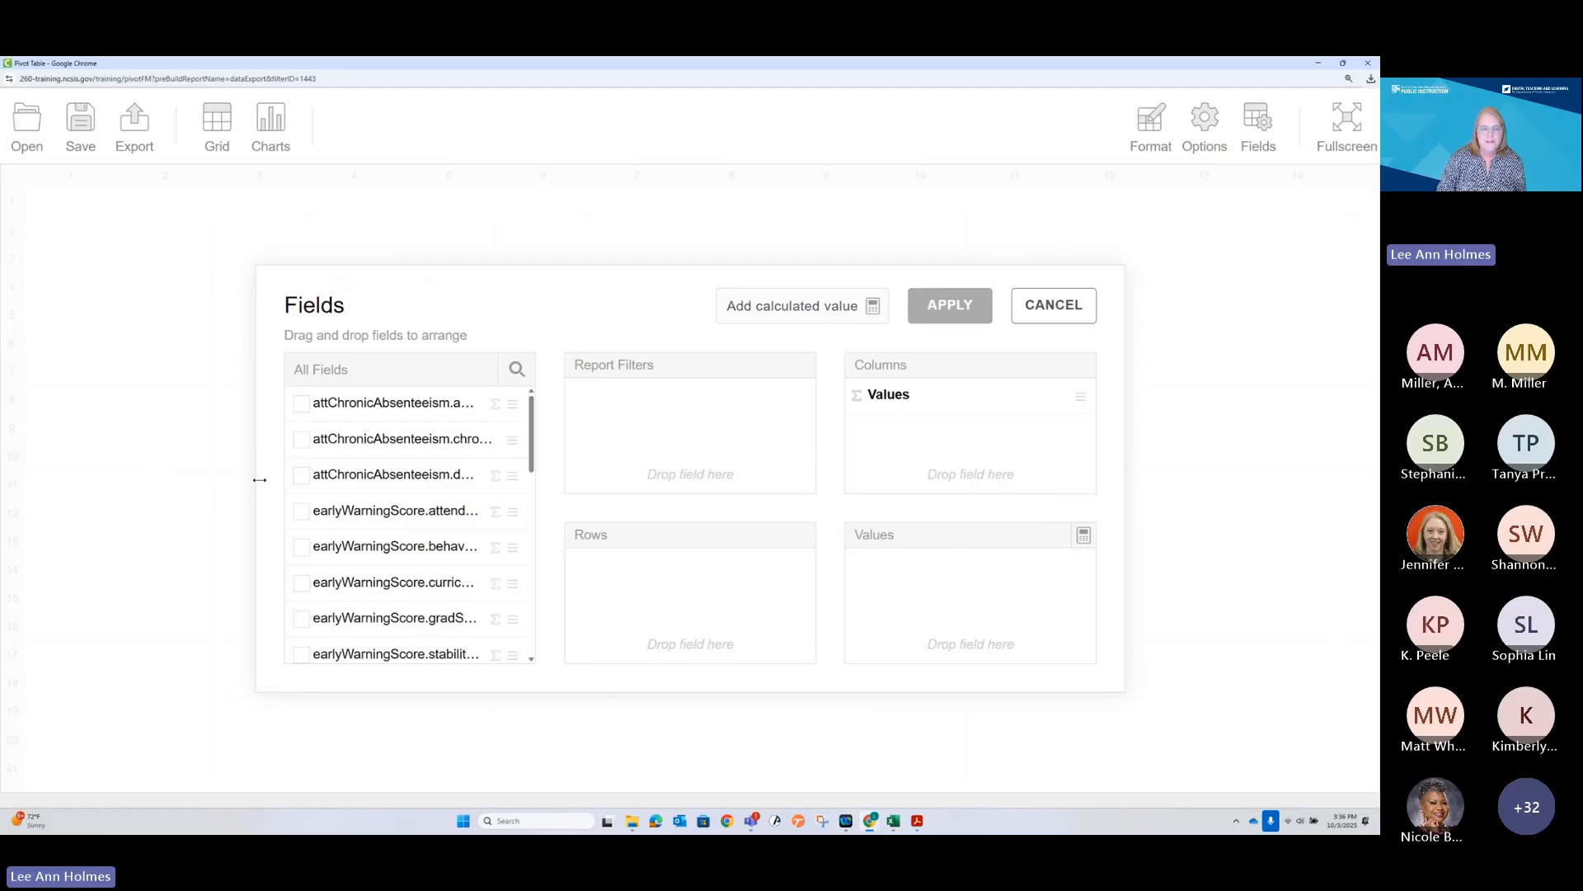
drag(259, 479, 329, 480)
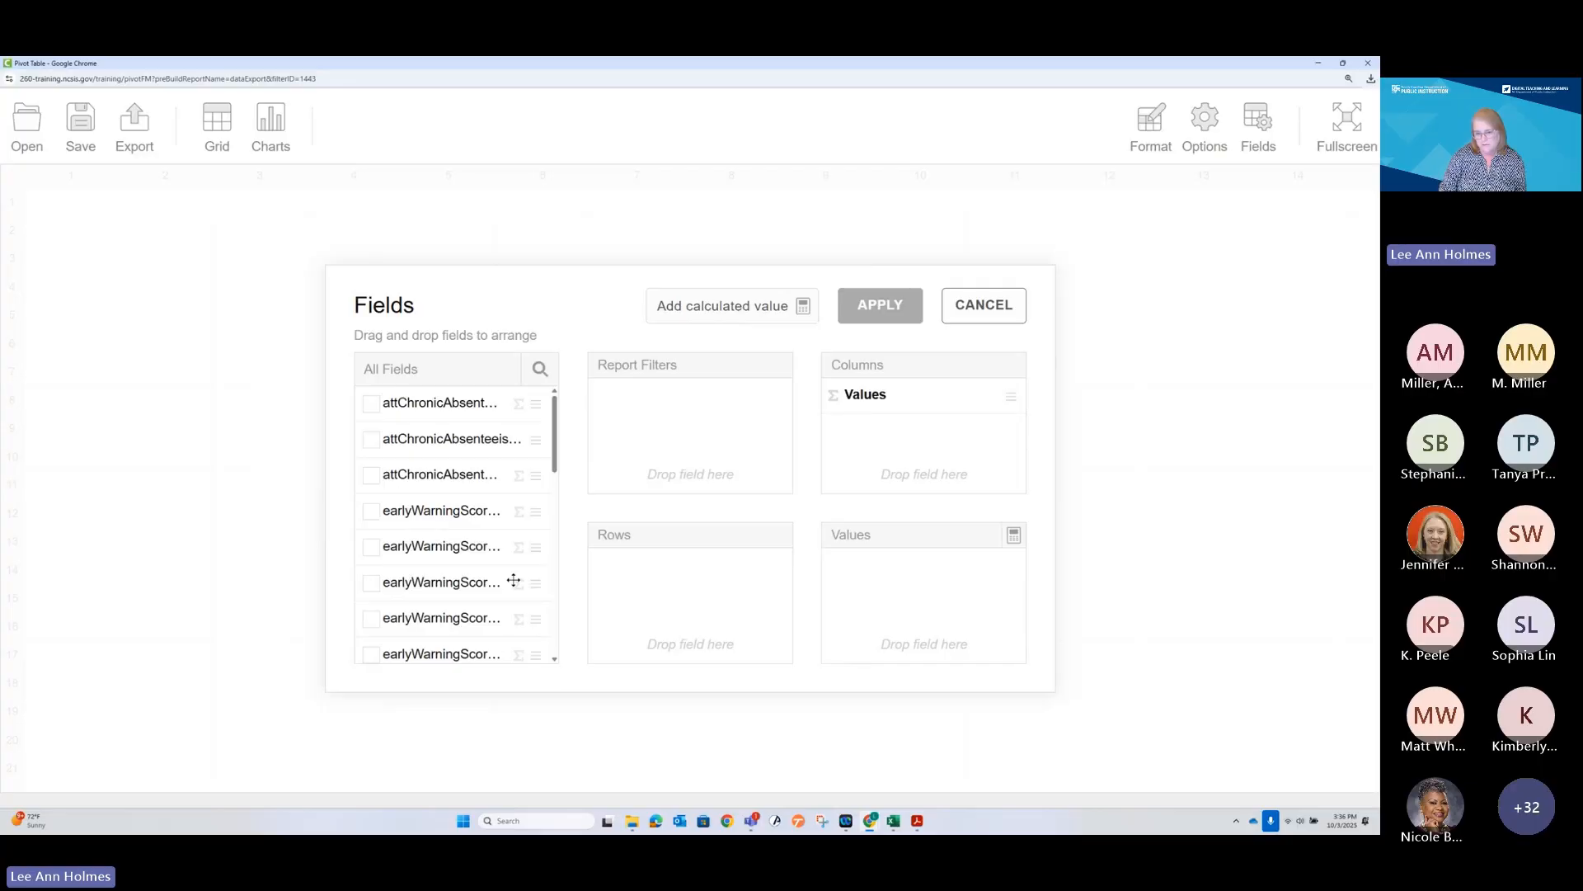
drag(328, 515, 36, 502)
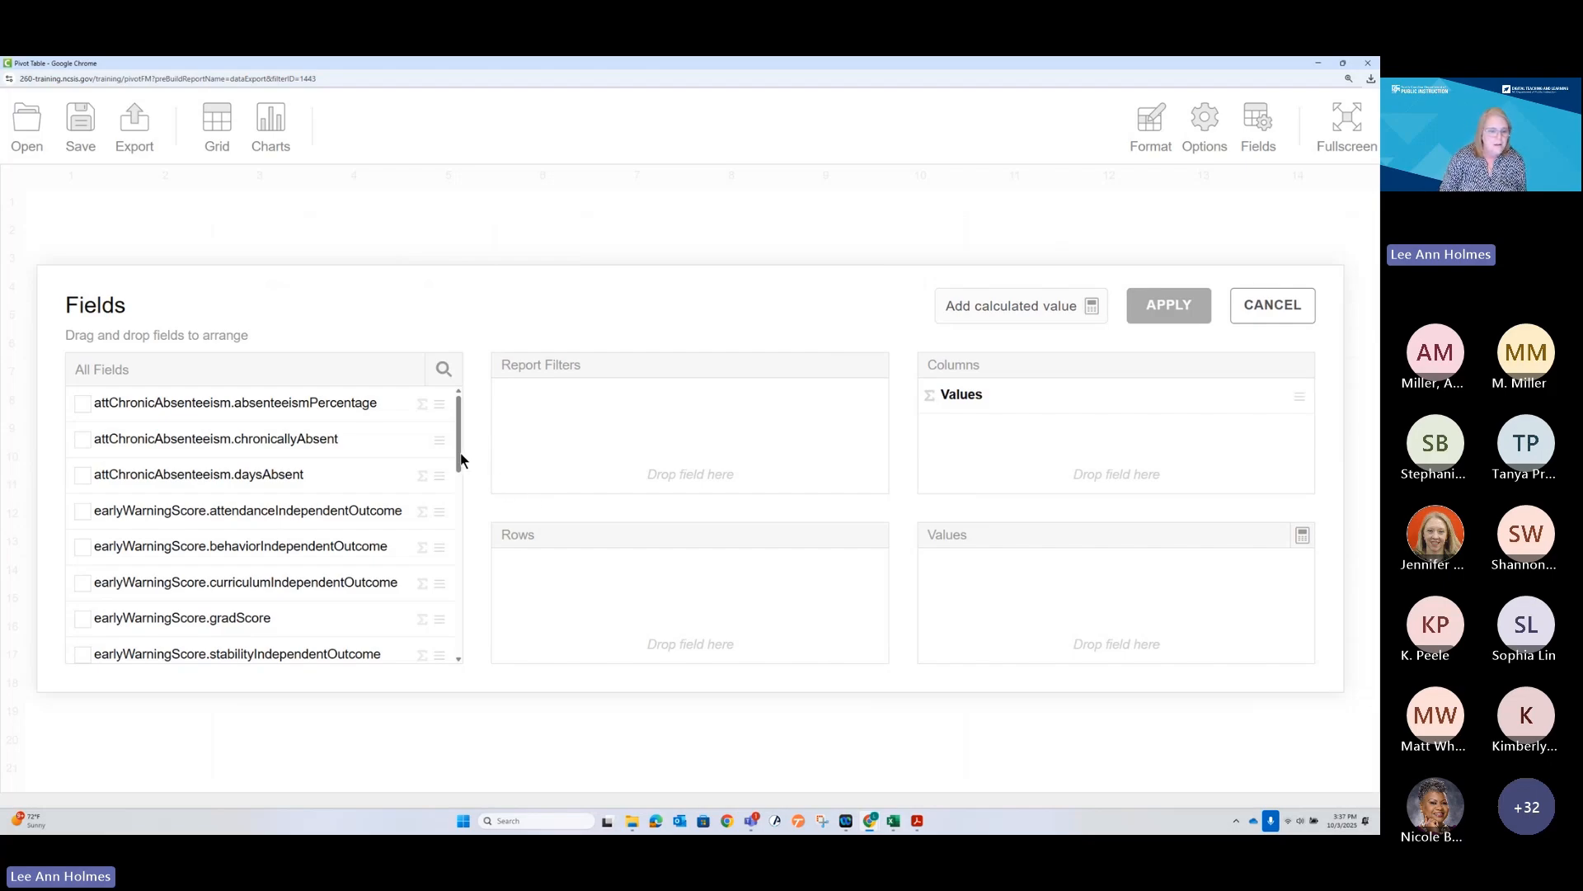
Add function.FullName and testDetail.name to the pivot table's report filters
drag(459, 456, 462, 521)
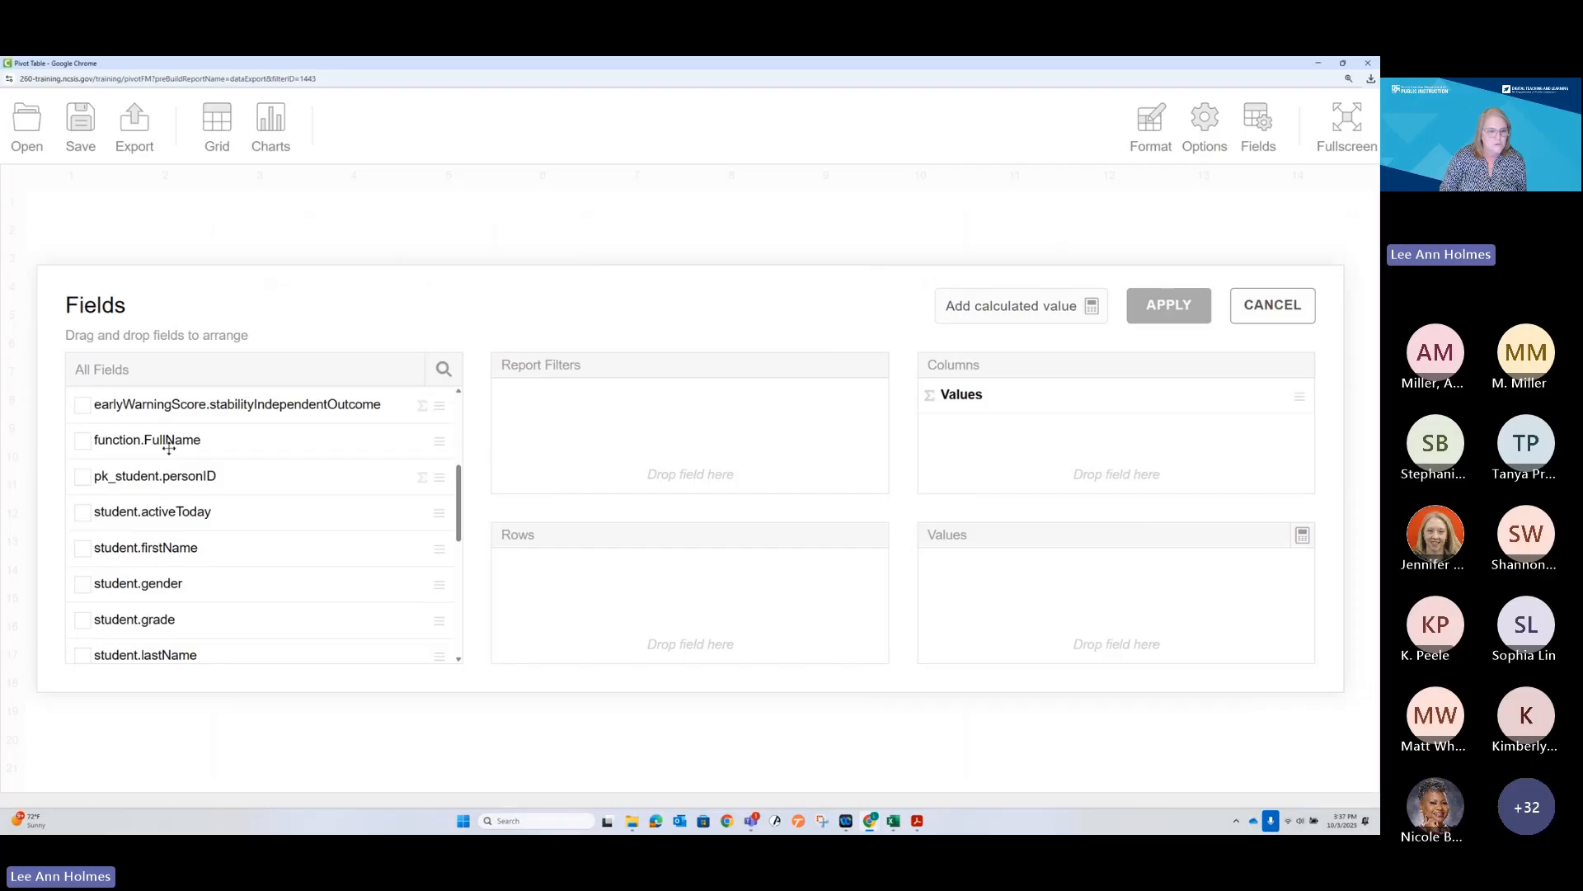
drag(177, 440, 562, 412)
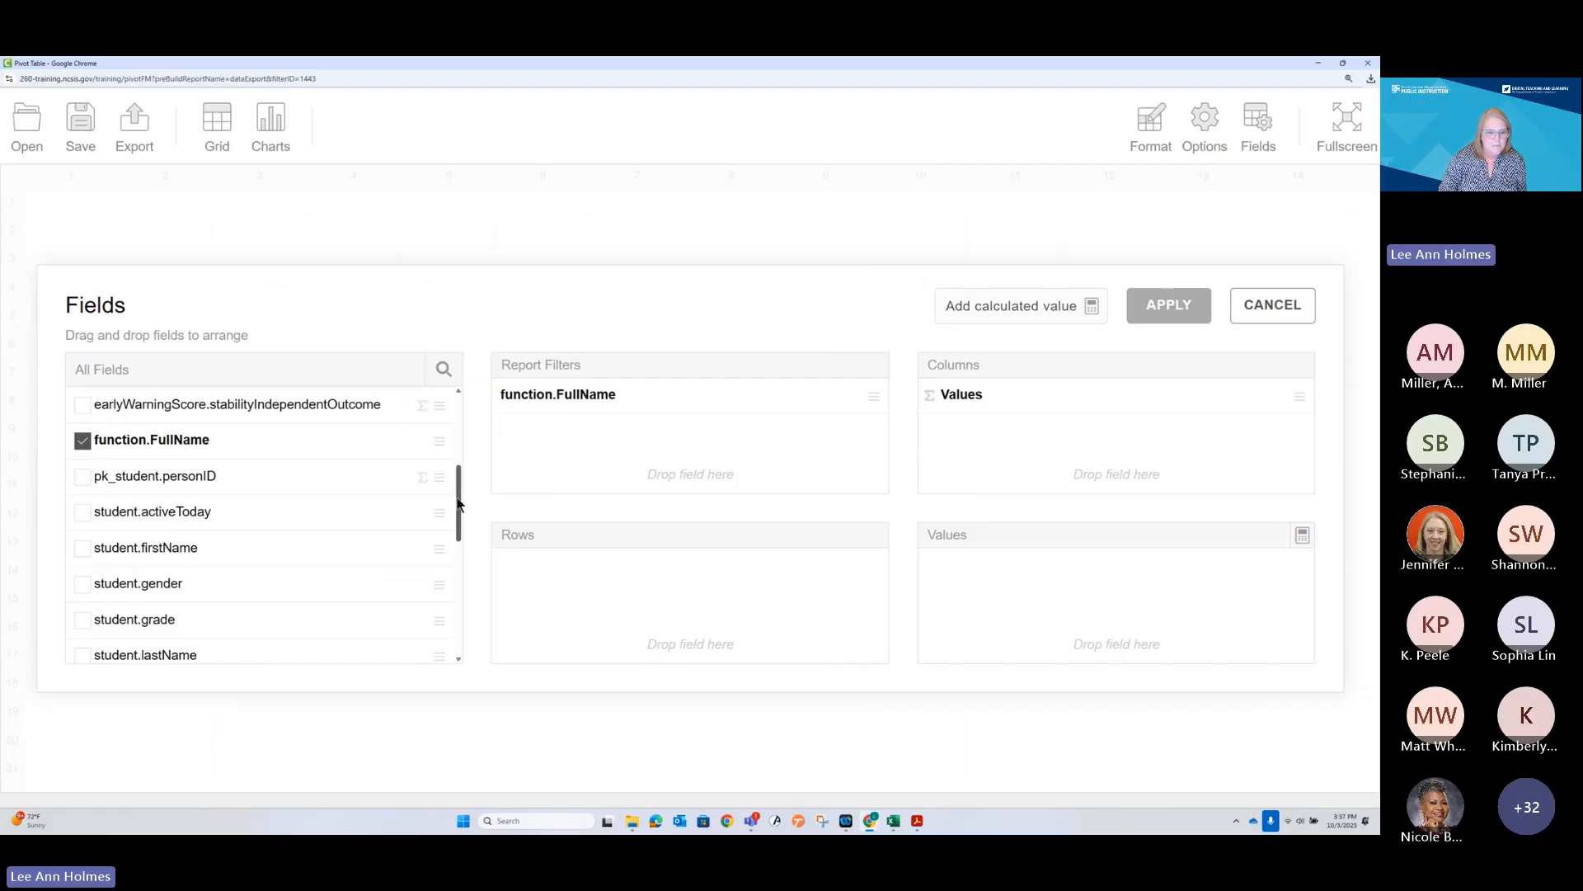
drag(459, 498, 463, 588)
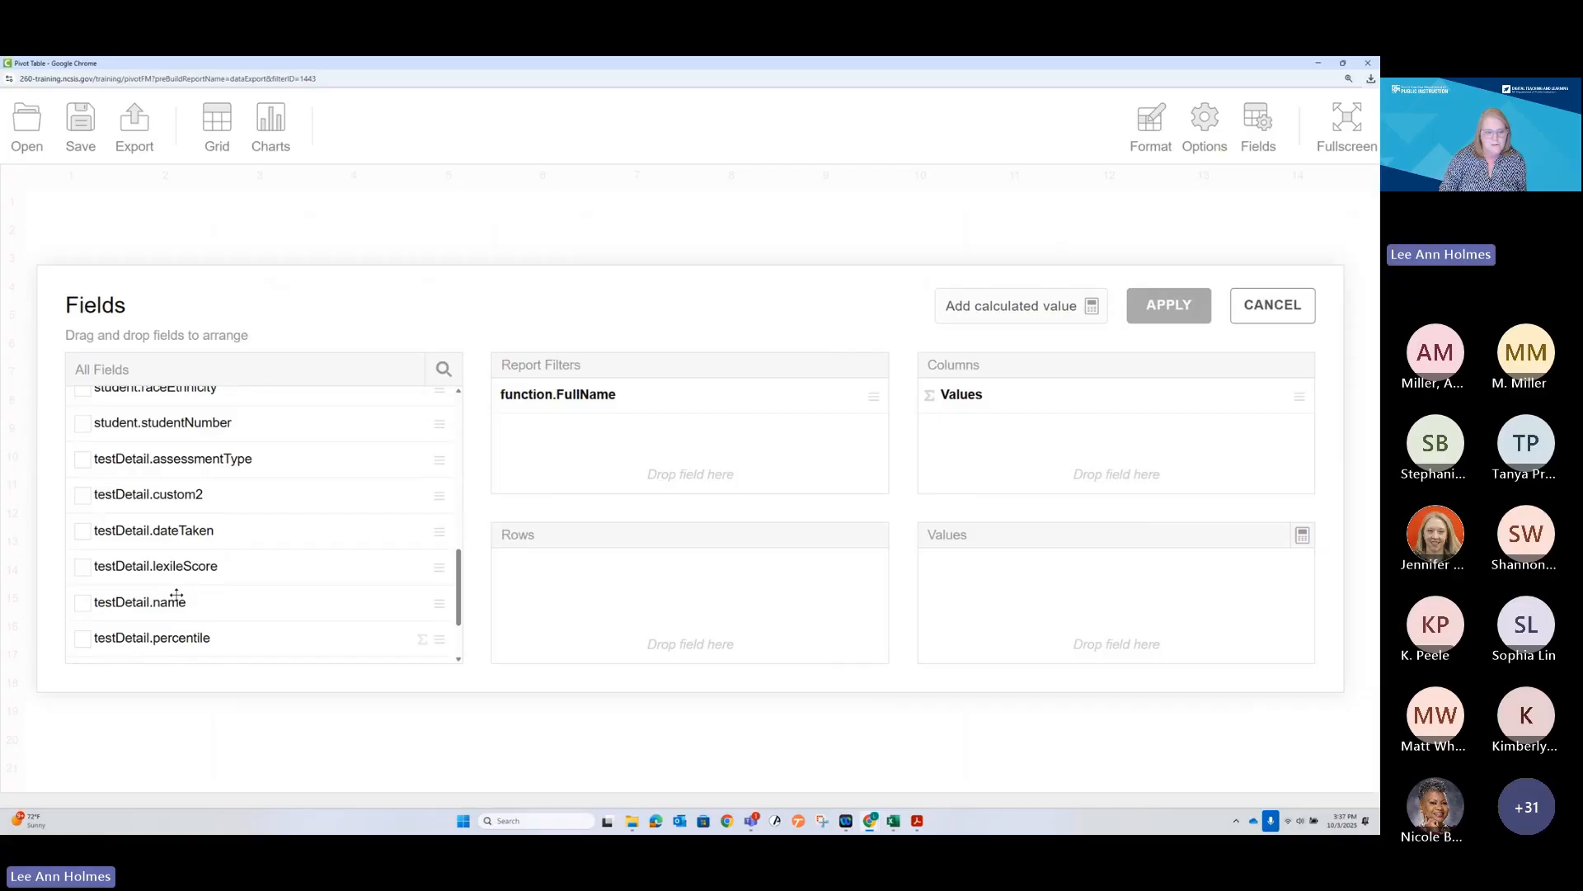
drag(175, 602, 585, 452)
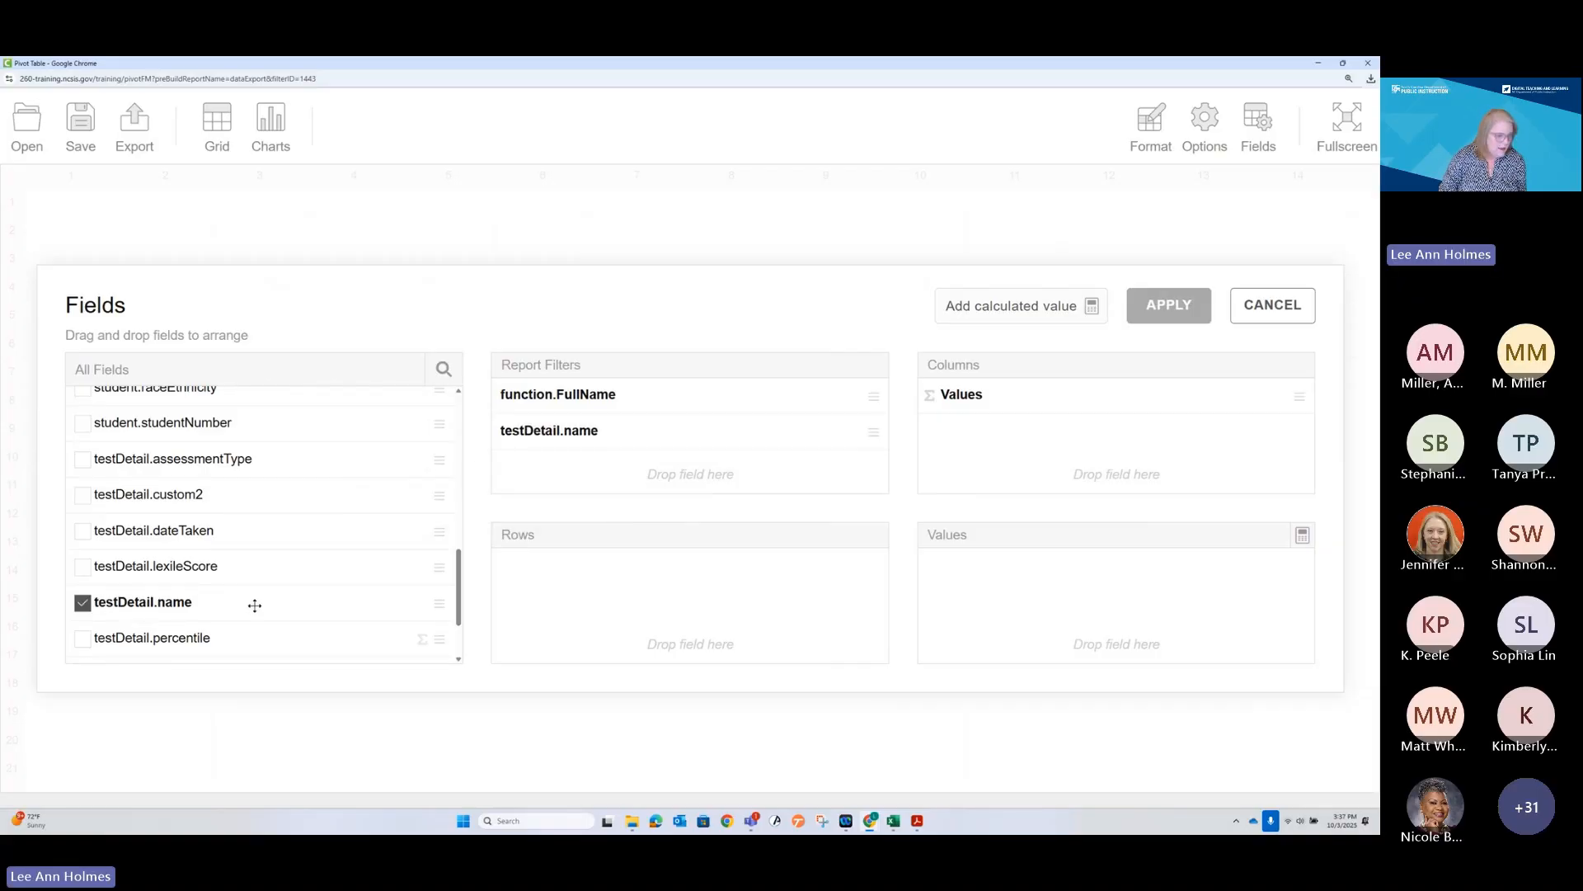
Add student.activeToday and student.grade to the report filters below testDetail.name
scroll(248, 600, down, 3)
scroll(229, 540, up, 5)
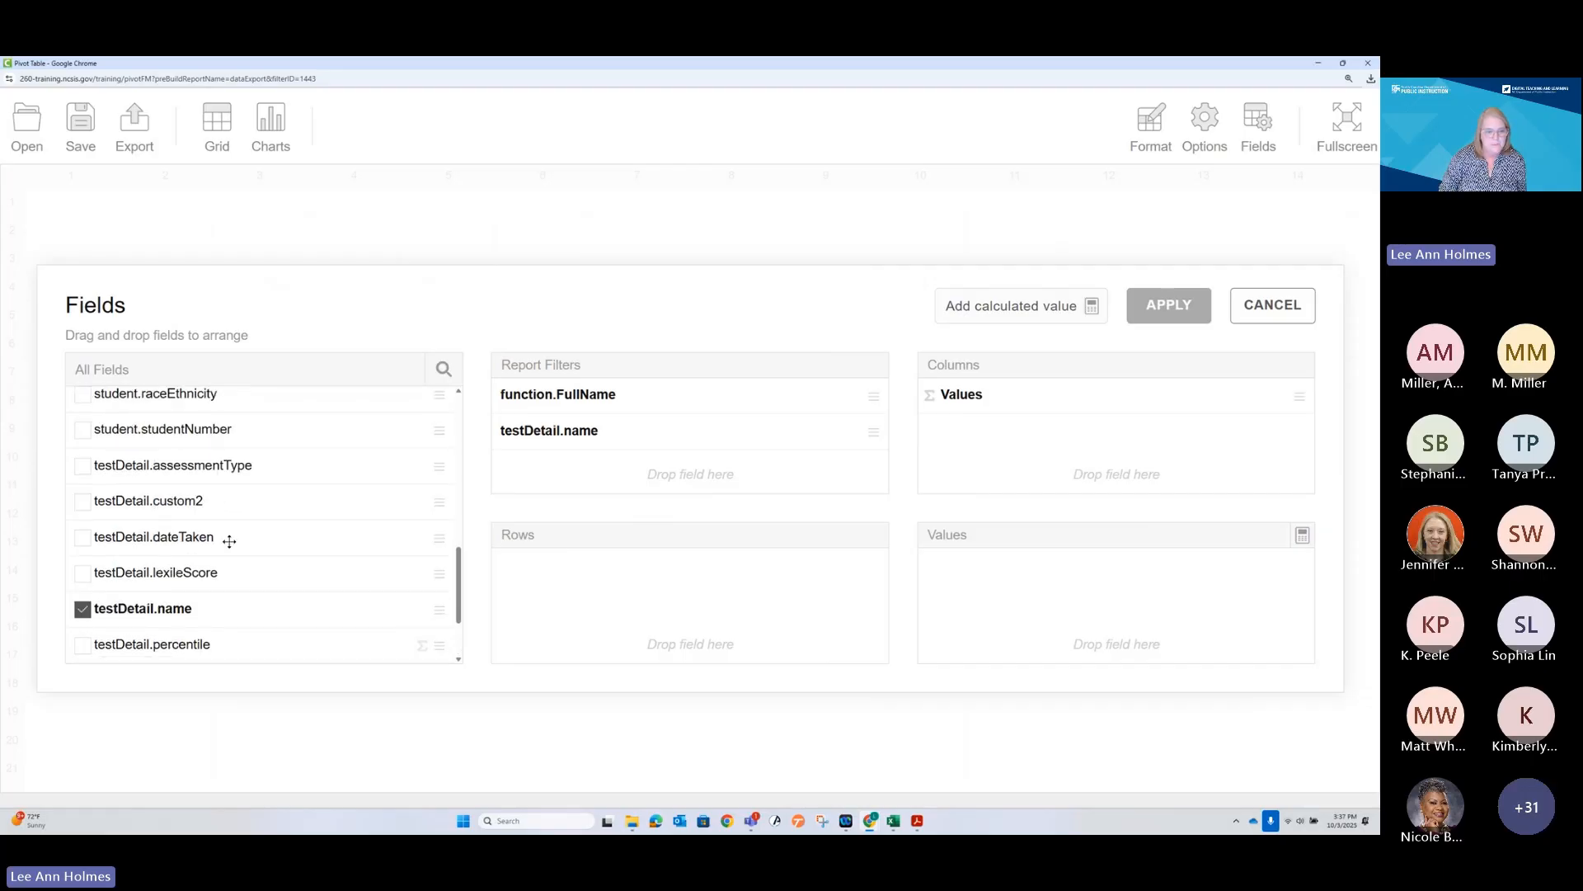
scroll(229, 540, up, 5)
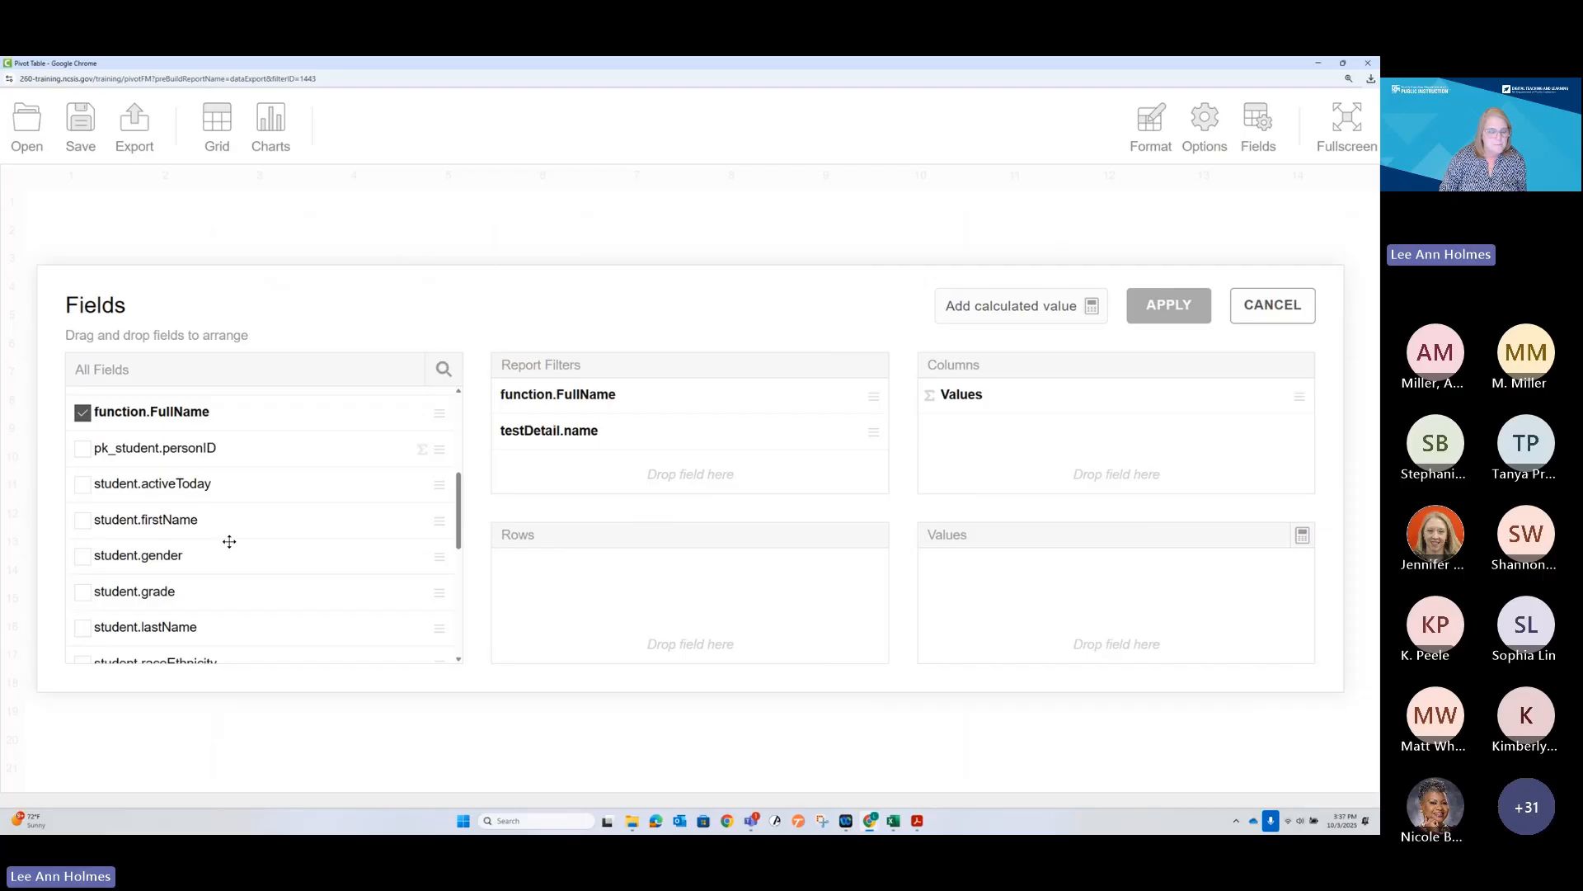
drag(203, 484, 586, 468)
scroll(267, 555, down, 2)
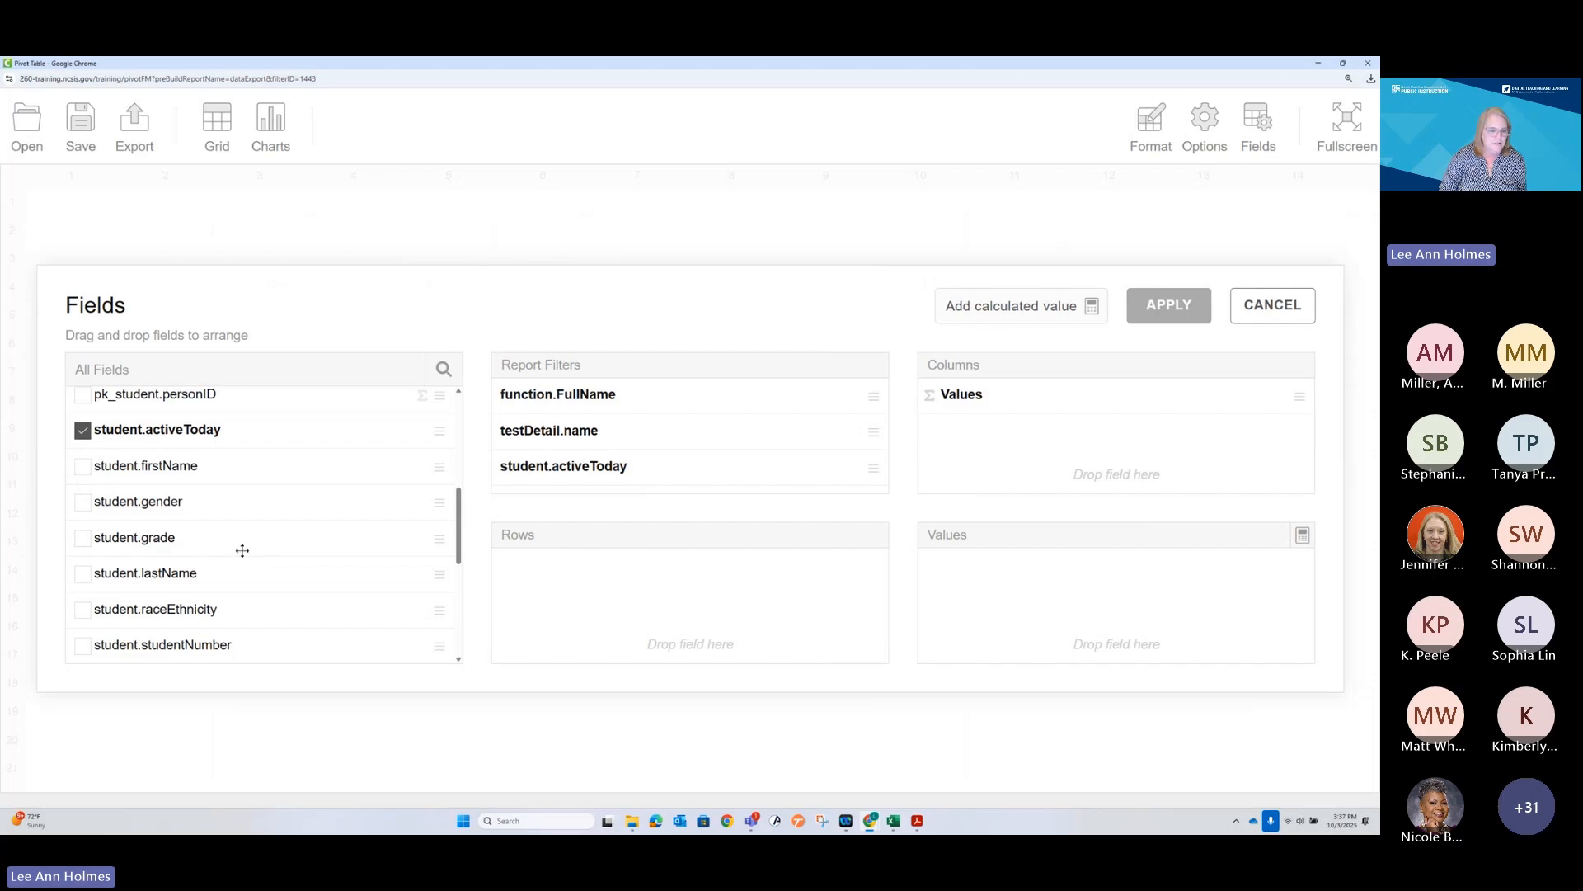
drag(173, 537, 327, 550)
drag(566, 513, 619, 494)
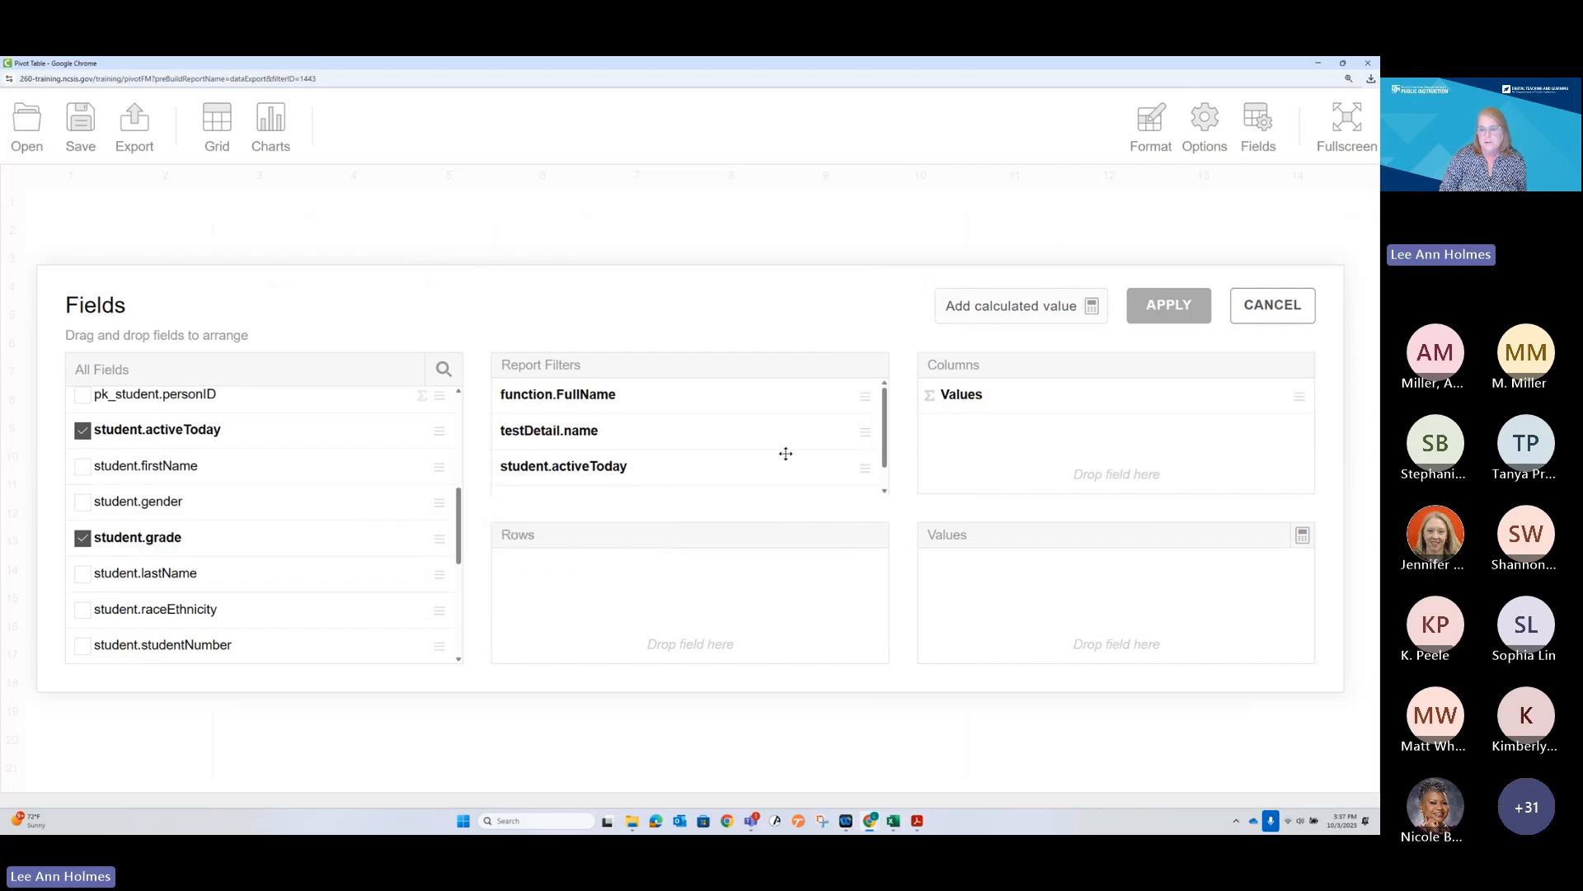
scroll(779, 449, down, 1)
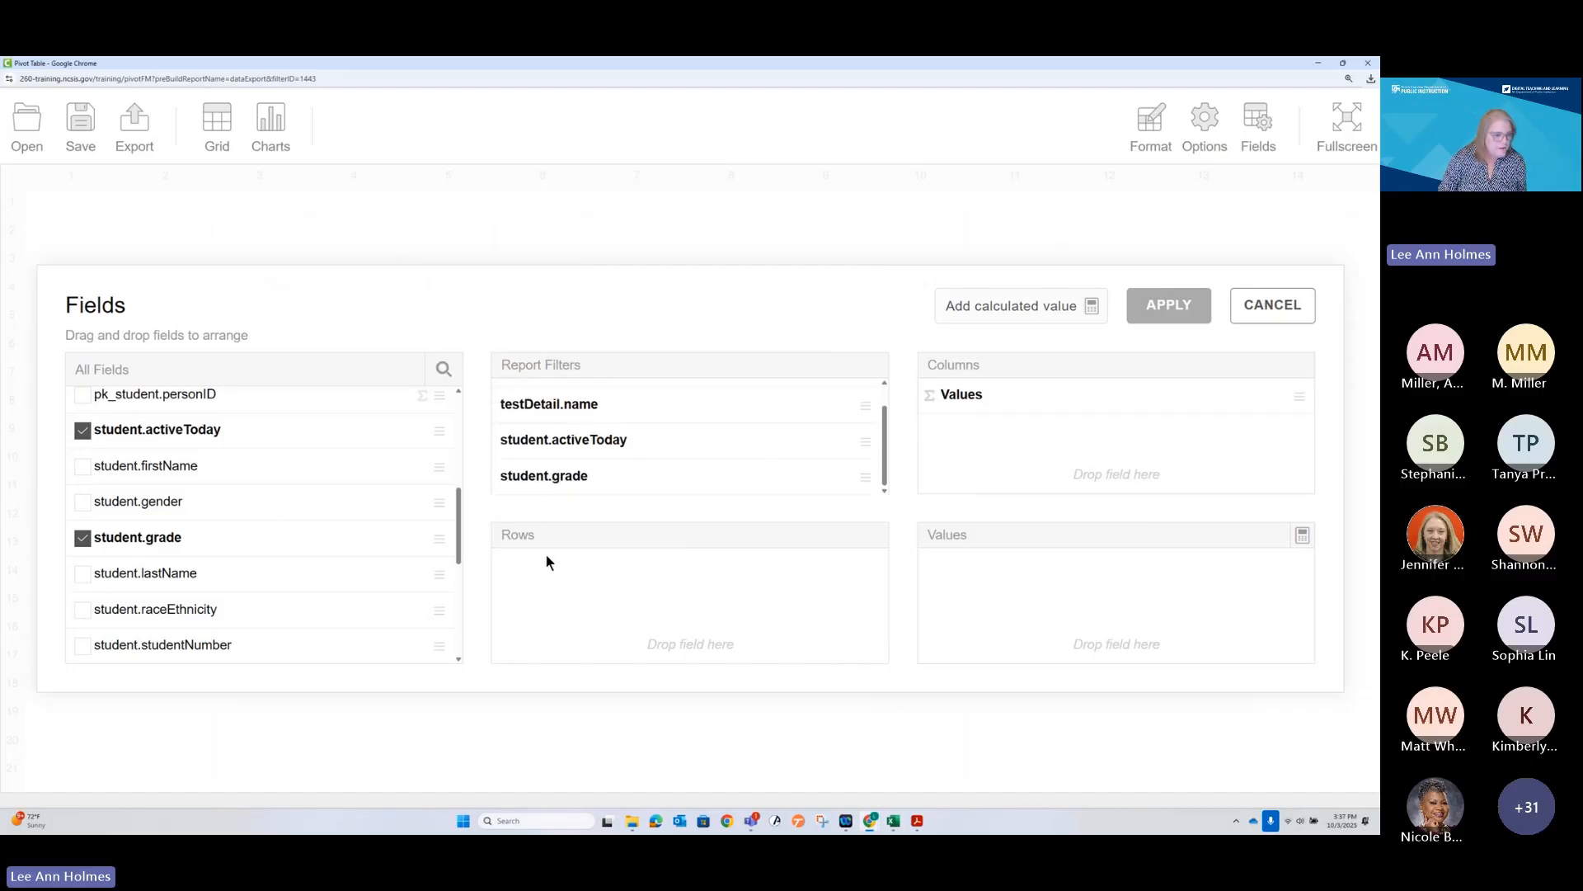
Look through the complete list of available fields, and cancel the Fields dialog without applying the arrangement
scroll(226, 543, down, 5)
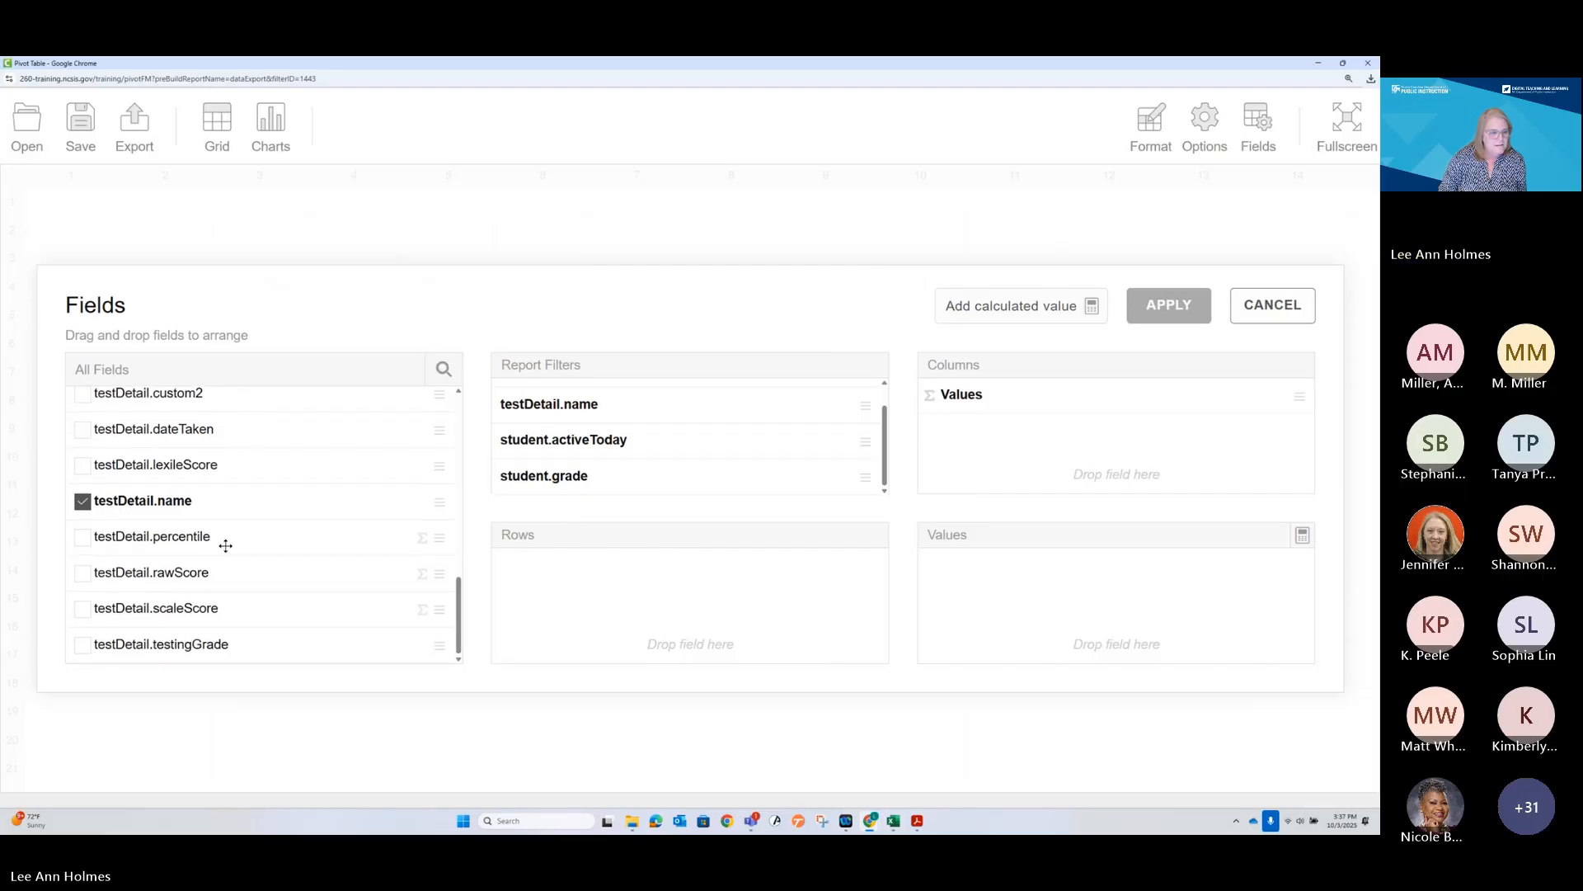
scroll(226, 545, up, 5)
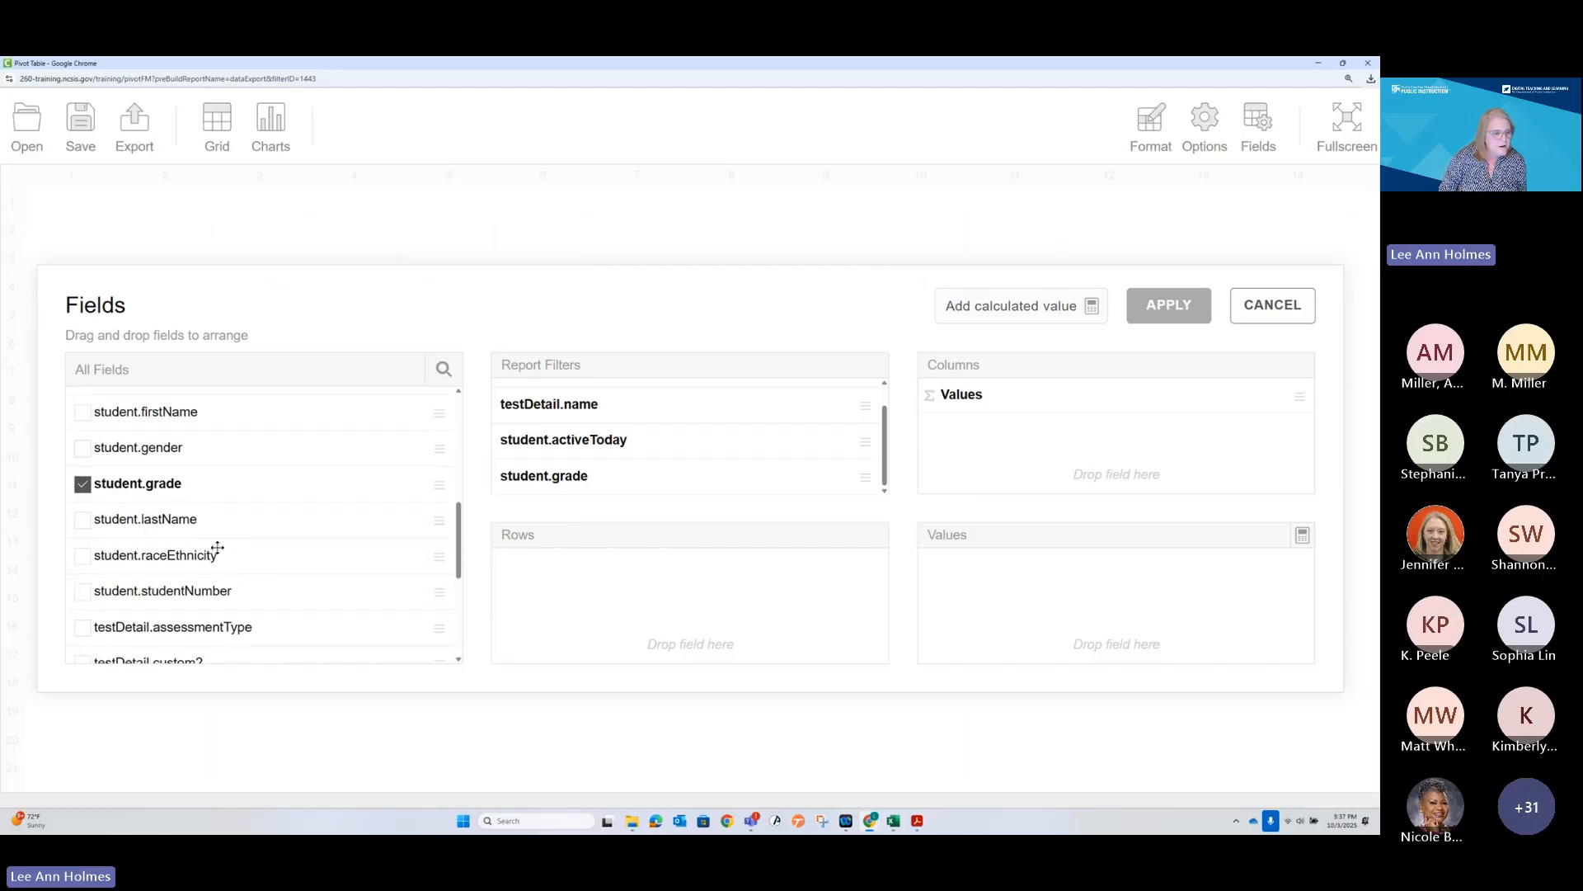
scroll(217, 547, up, 3)
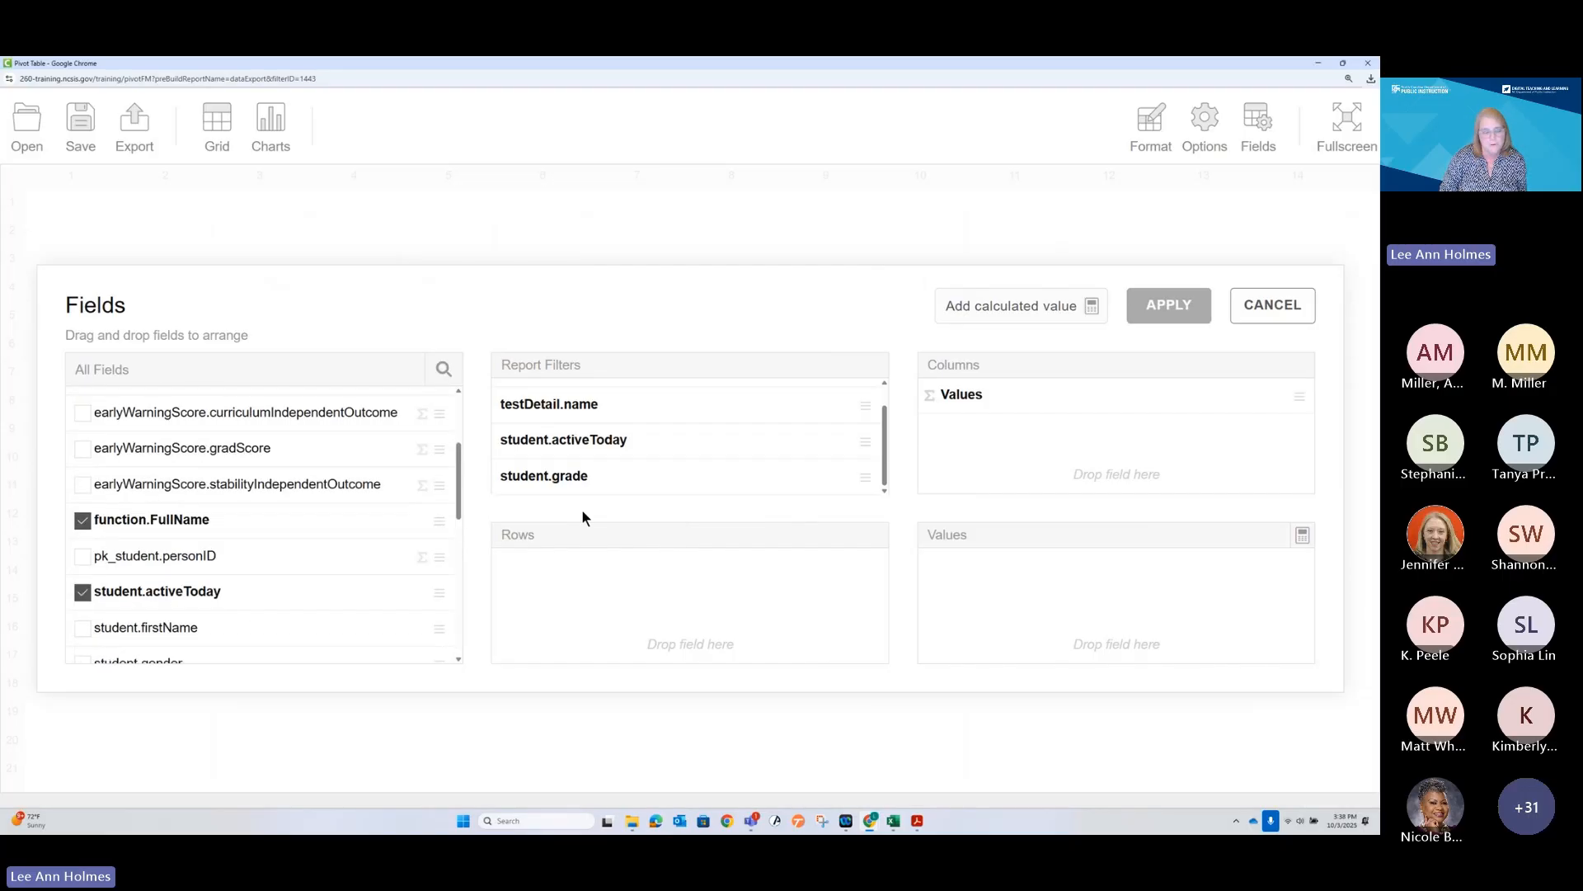
scroll(190, 549, down, 4)
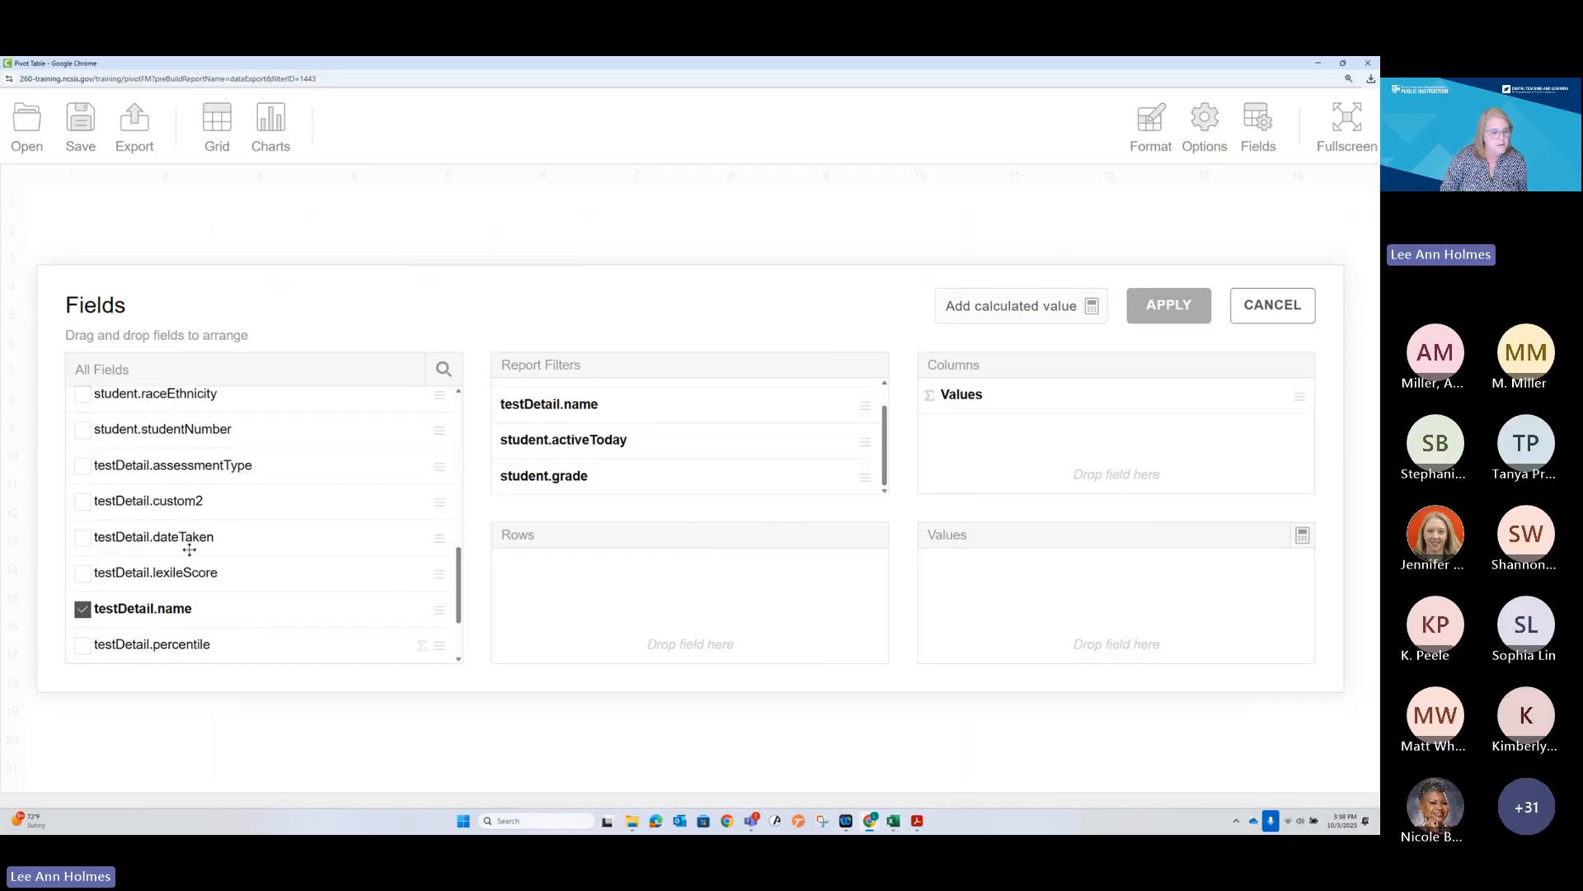
scroll(190, 549, down, 2)
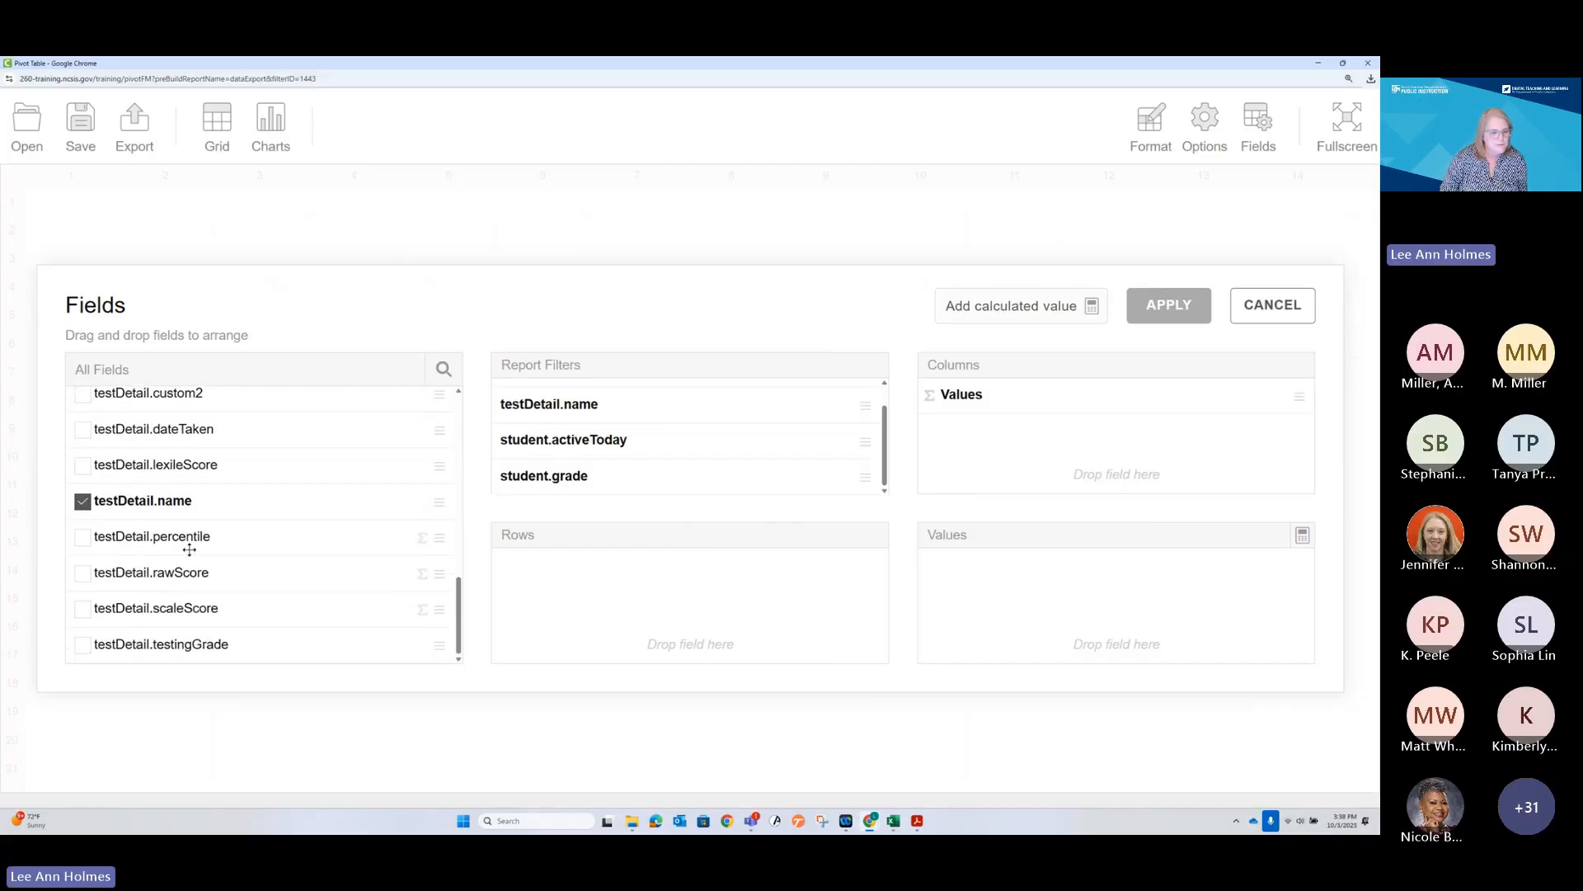
scroll(174, 583, up, 3)
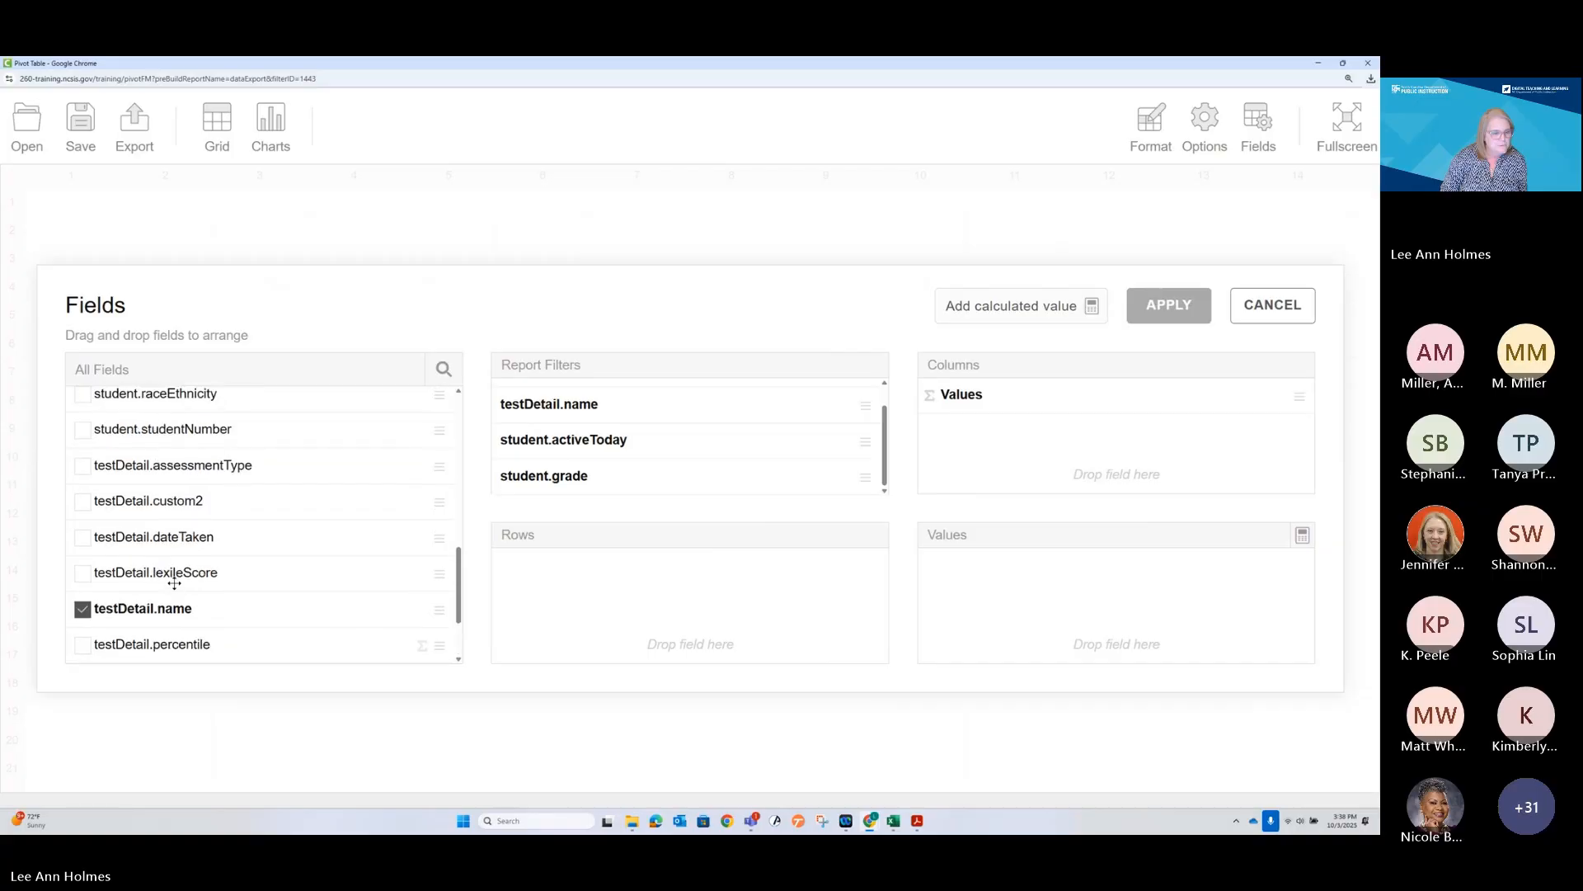
scroll(174, 583, down, 3)
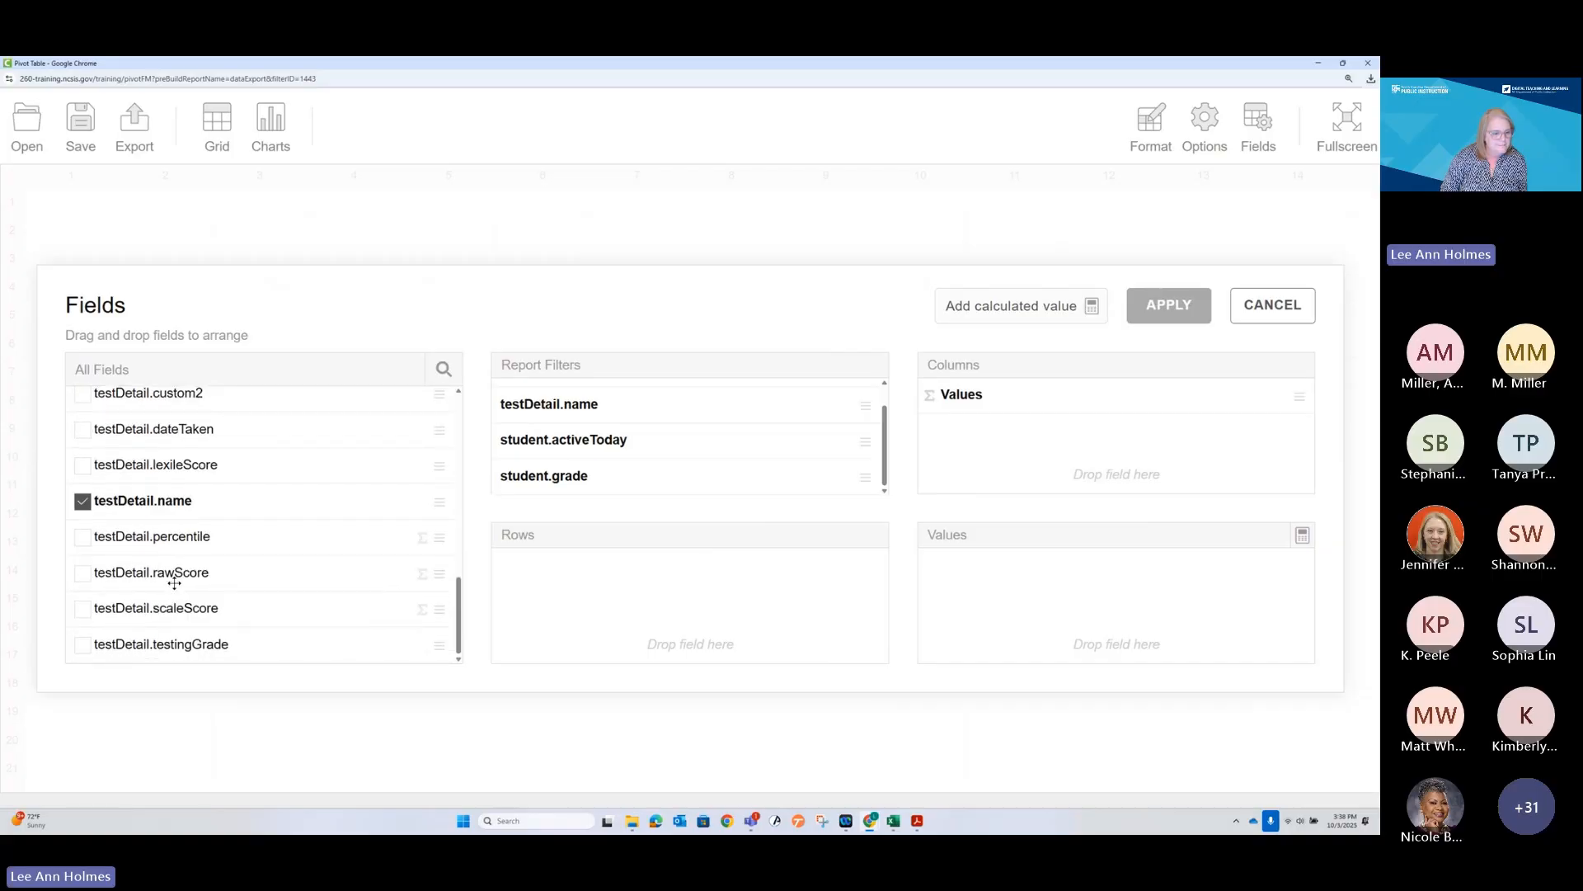
scroll(174, 583, up, 10)
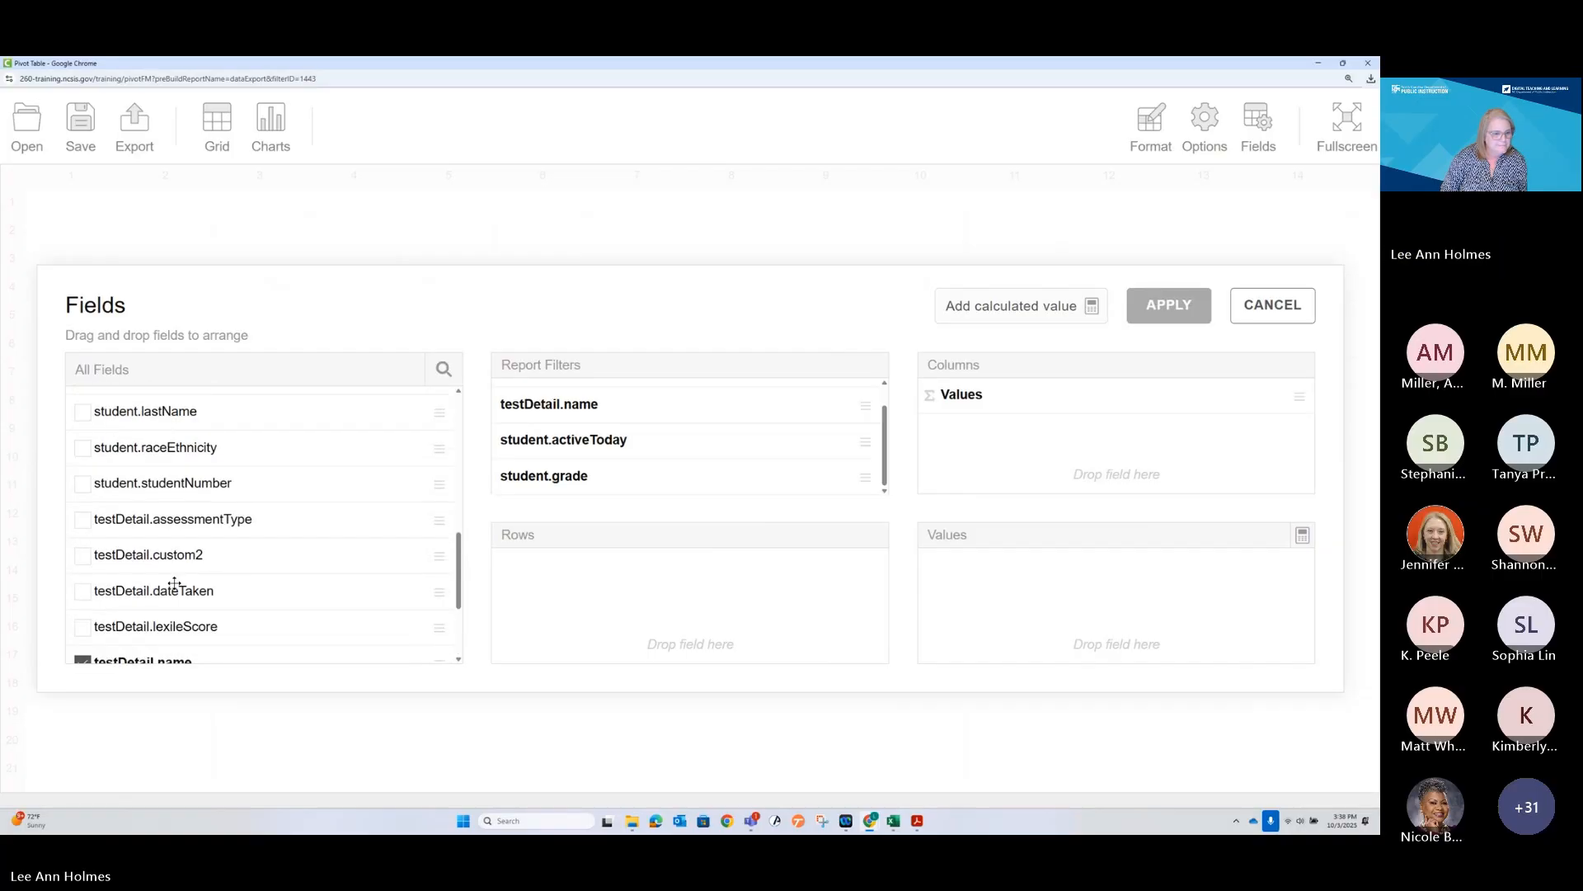
scroll(174, 583, up, 1)
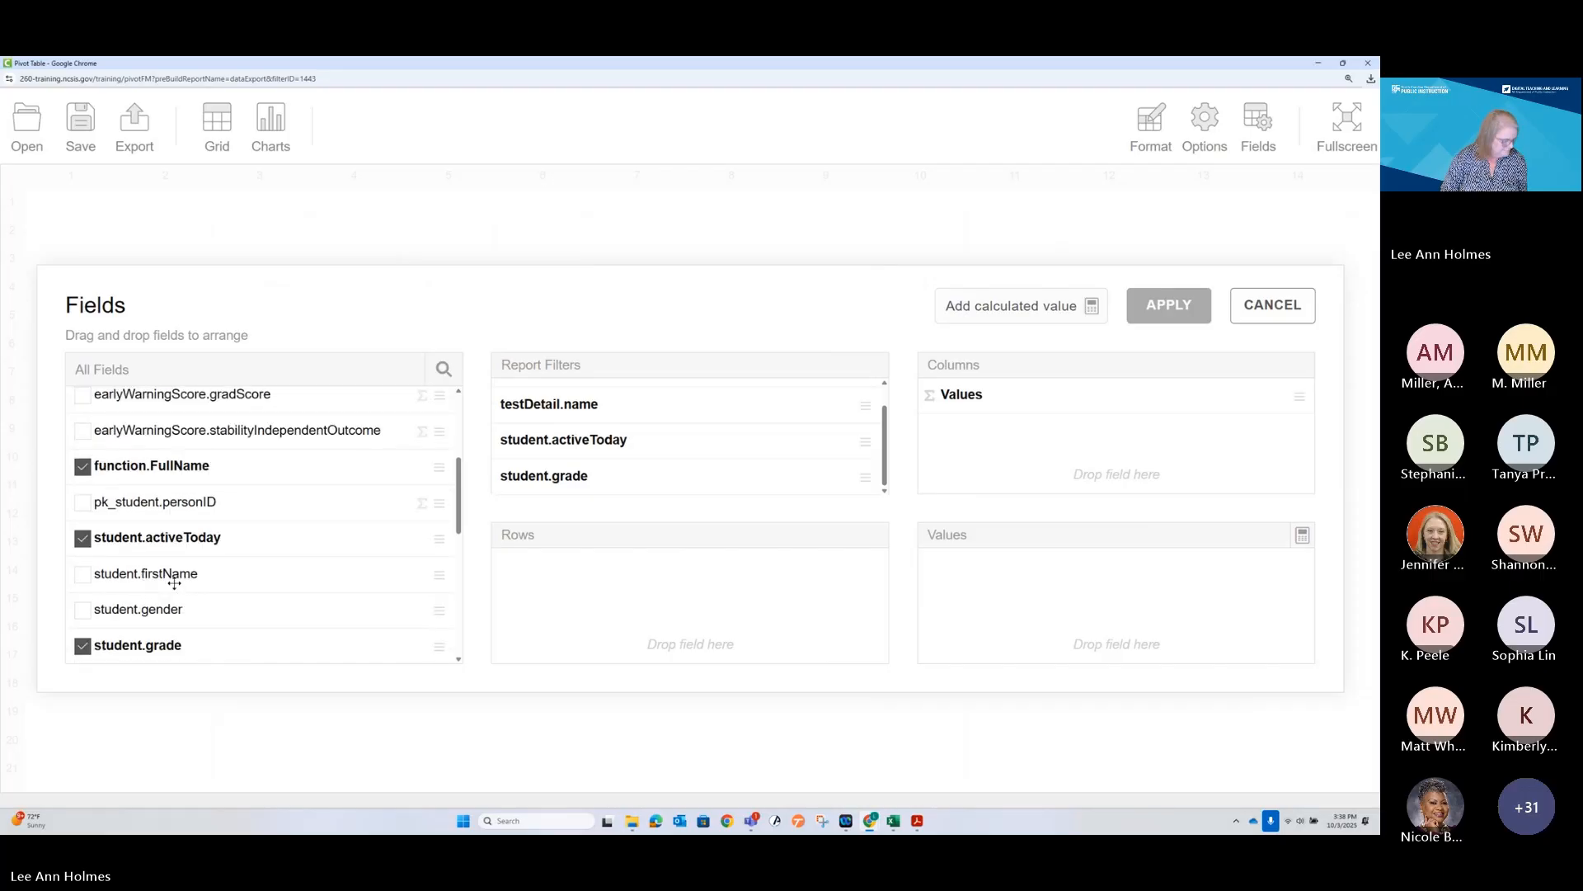
scroll(170, 564, down, 8)
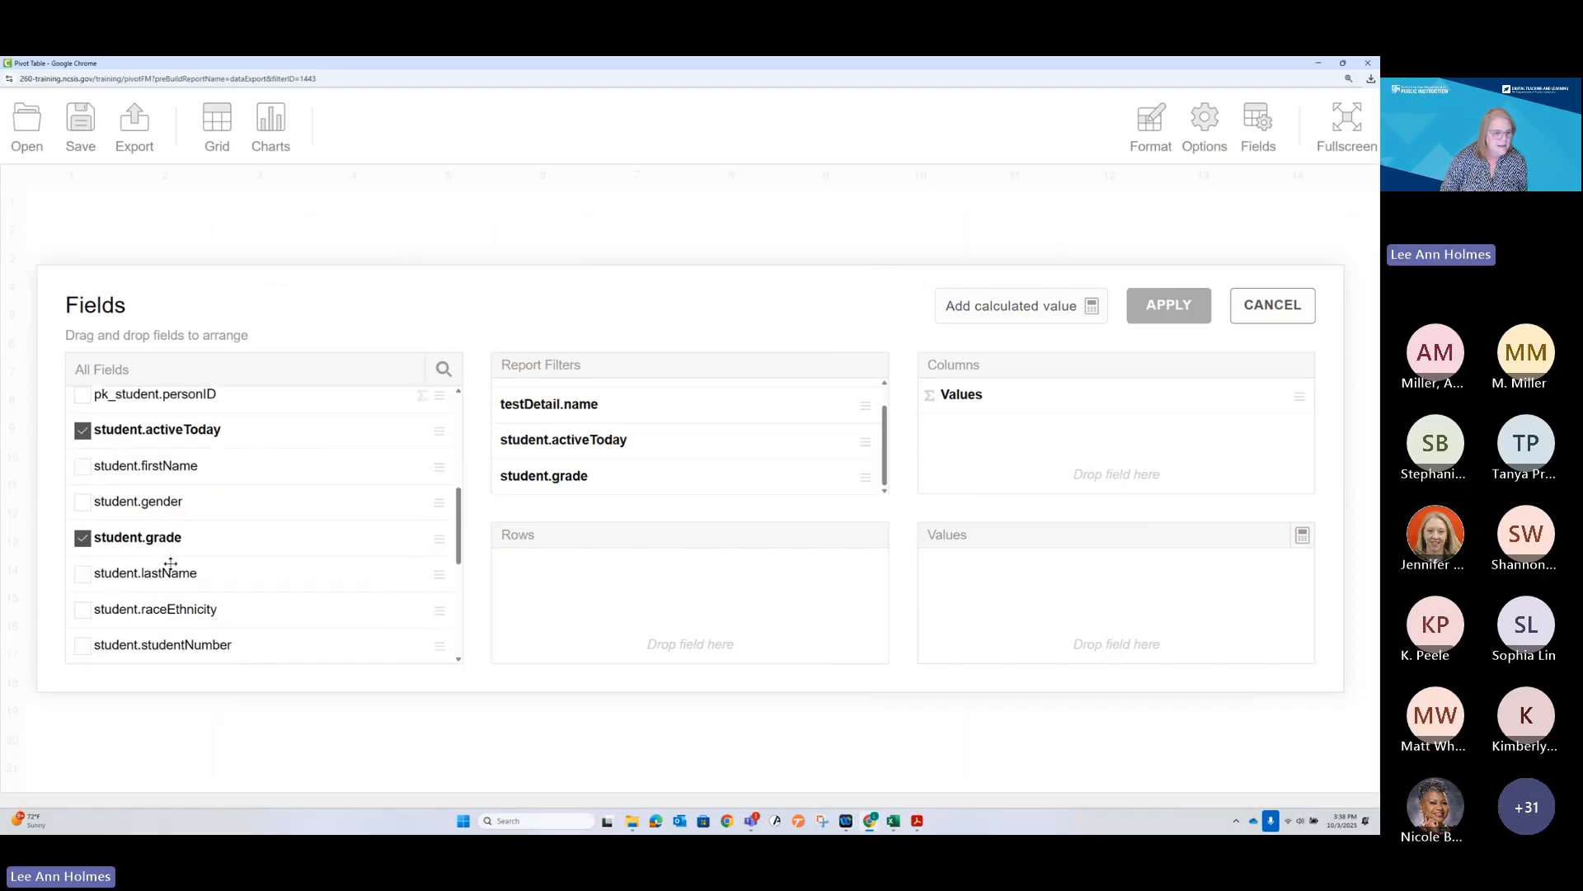
scroll(171, 563, down, 5)
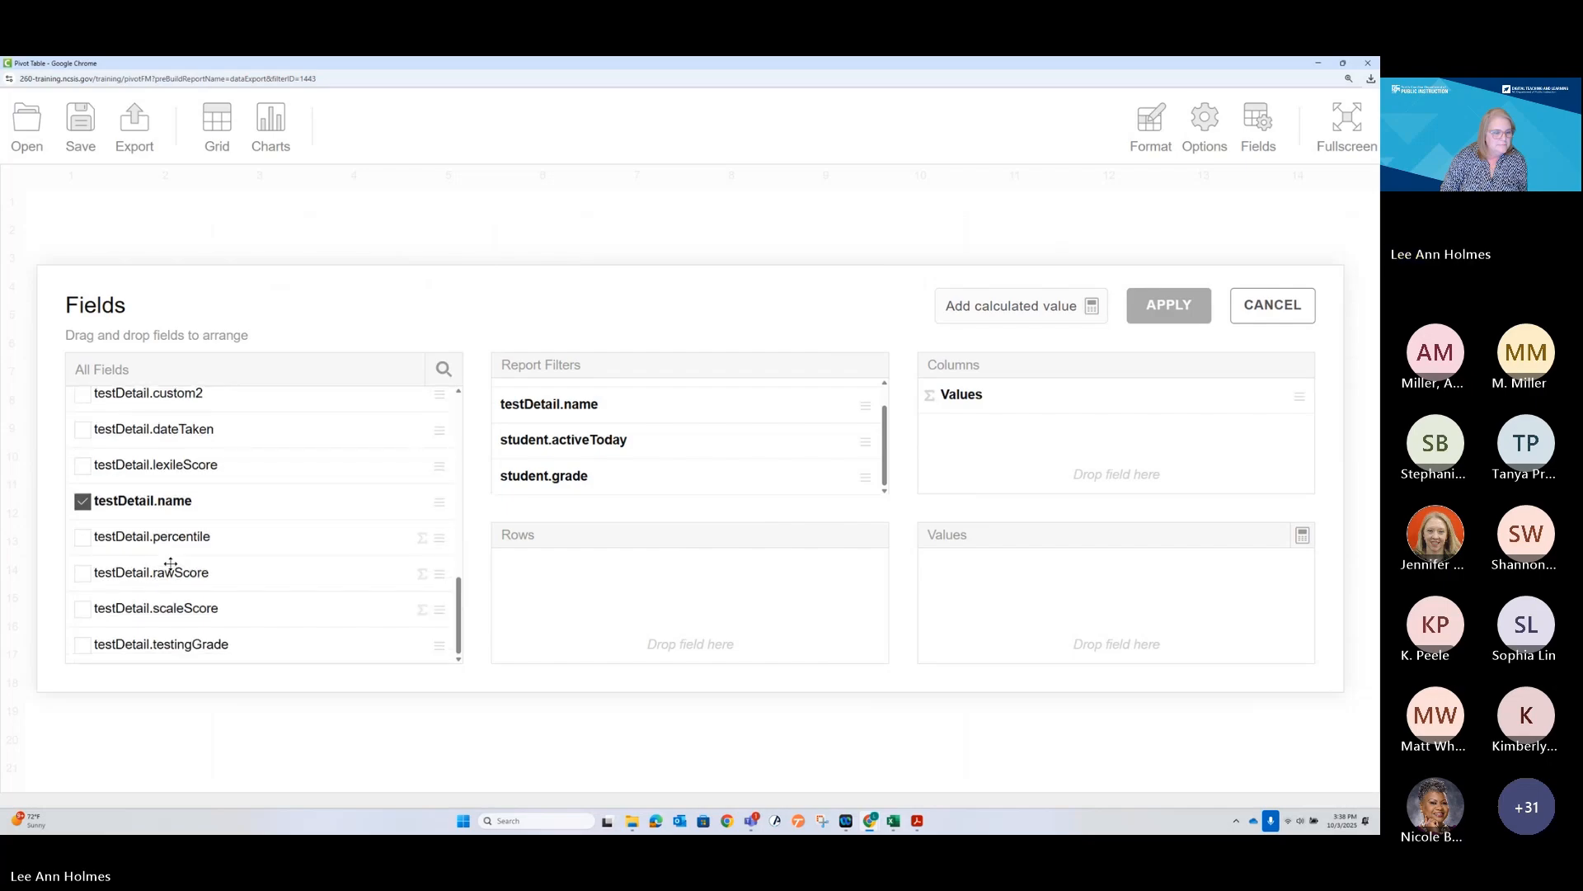
scroll(170, 563, up, 5)
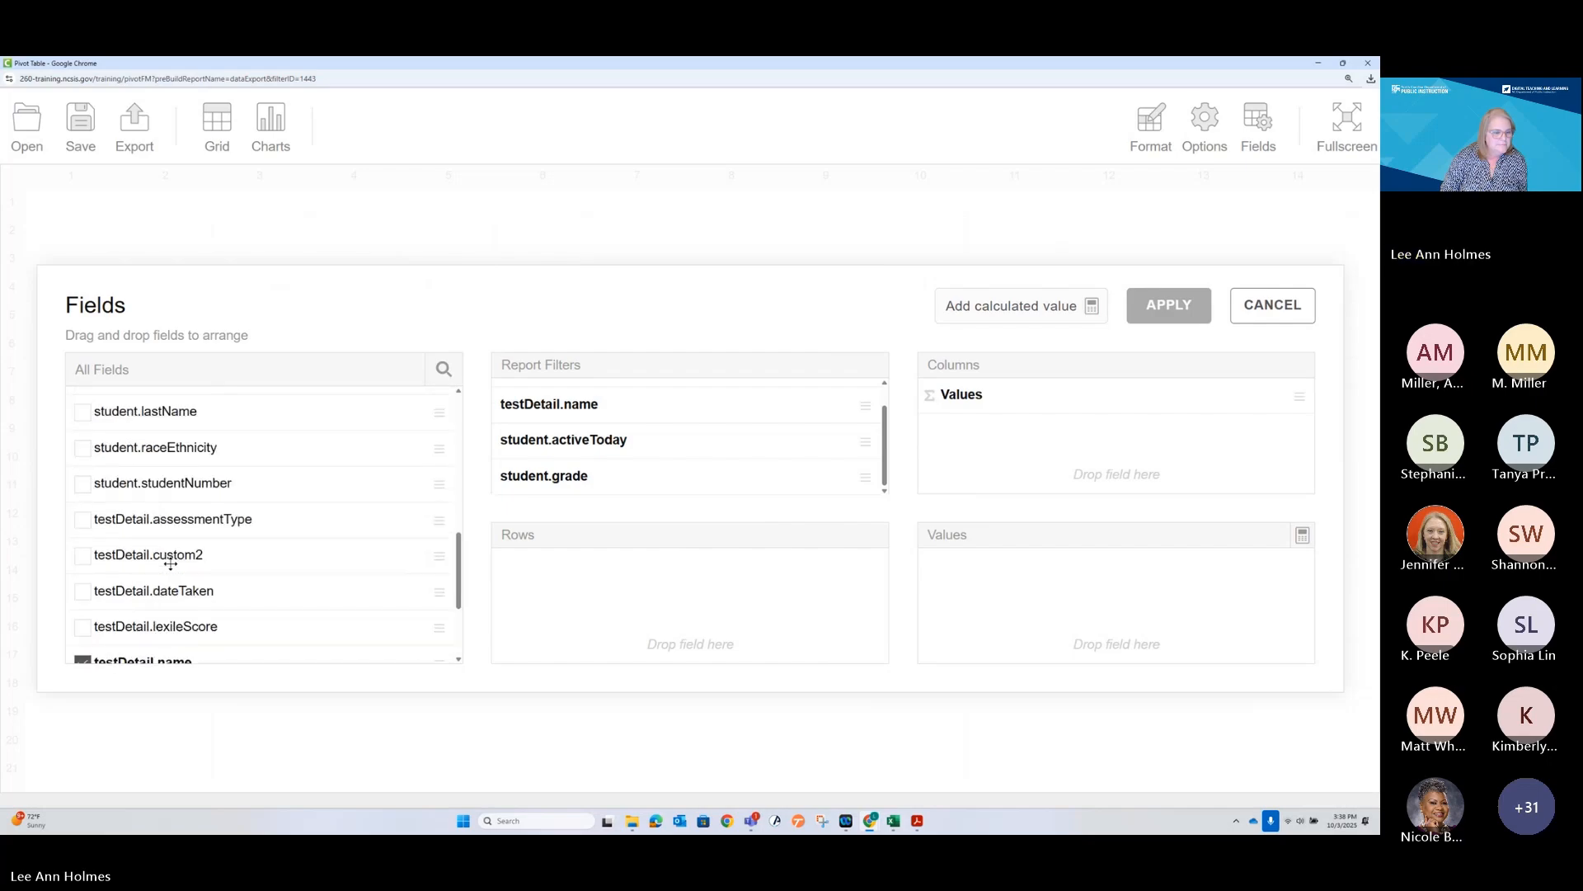
scroll(171, 564, up, 11)
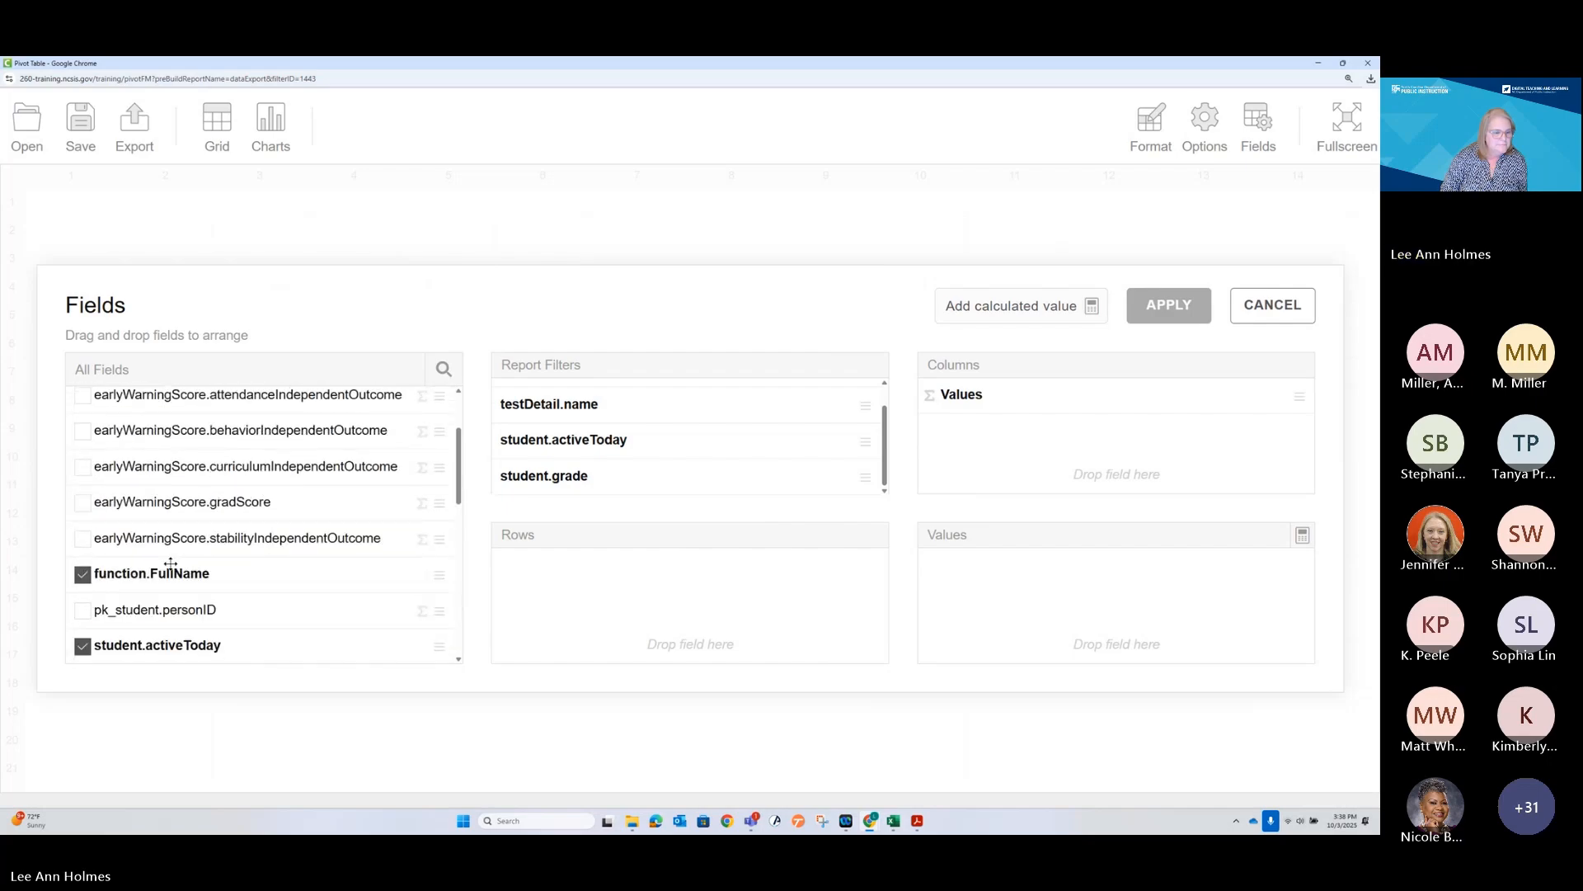
scroll(171, 564, up, 3)
scroll(171, 563, down, 4)
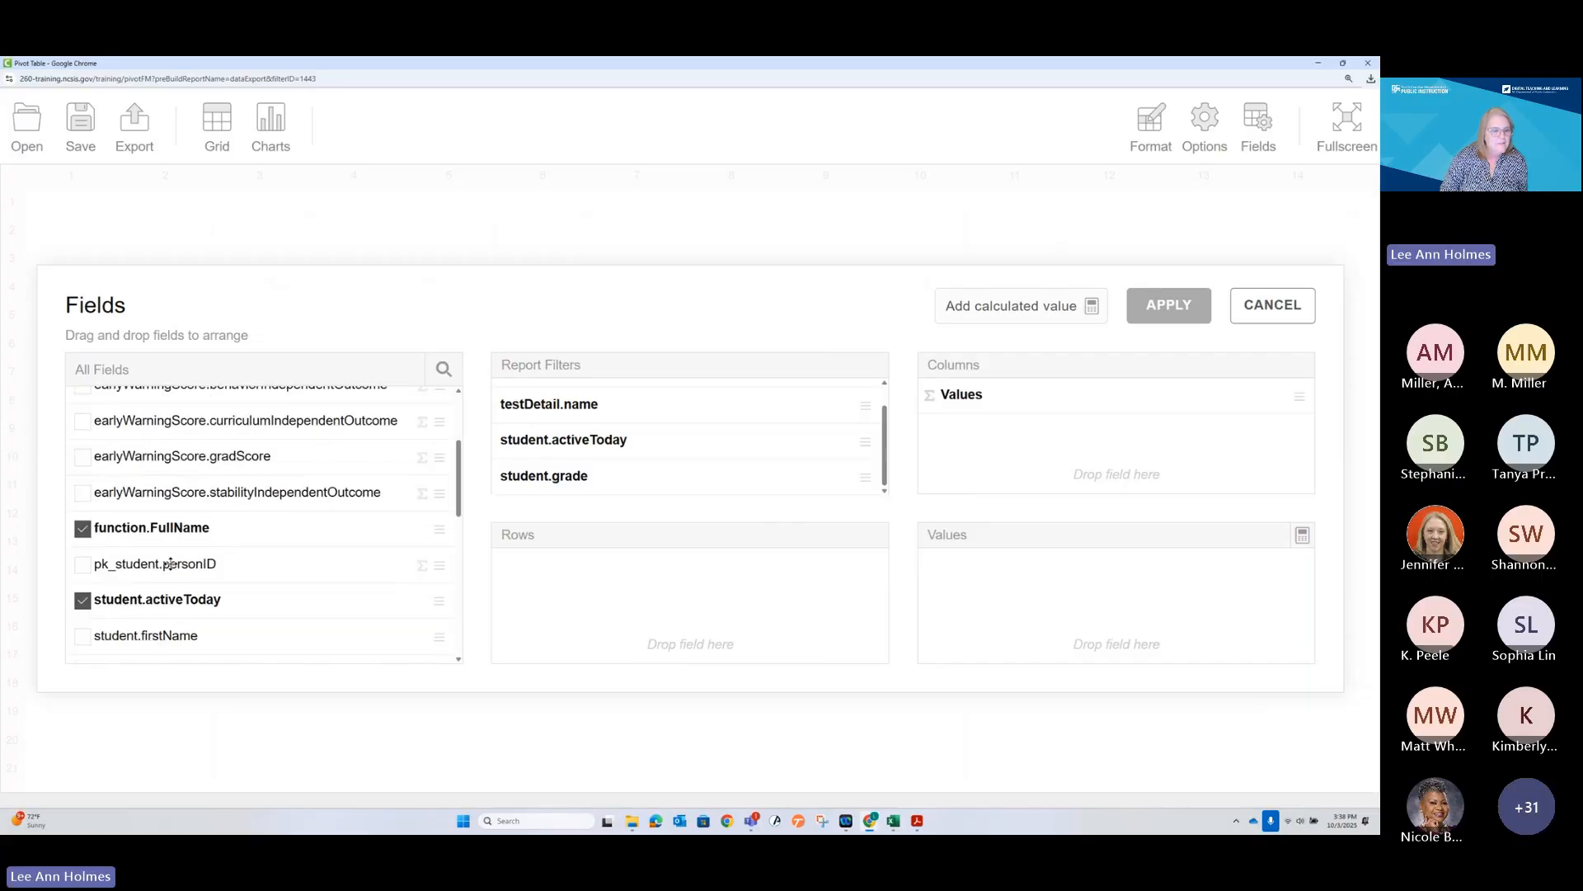
scroll(171, 563, down, 5)
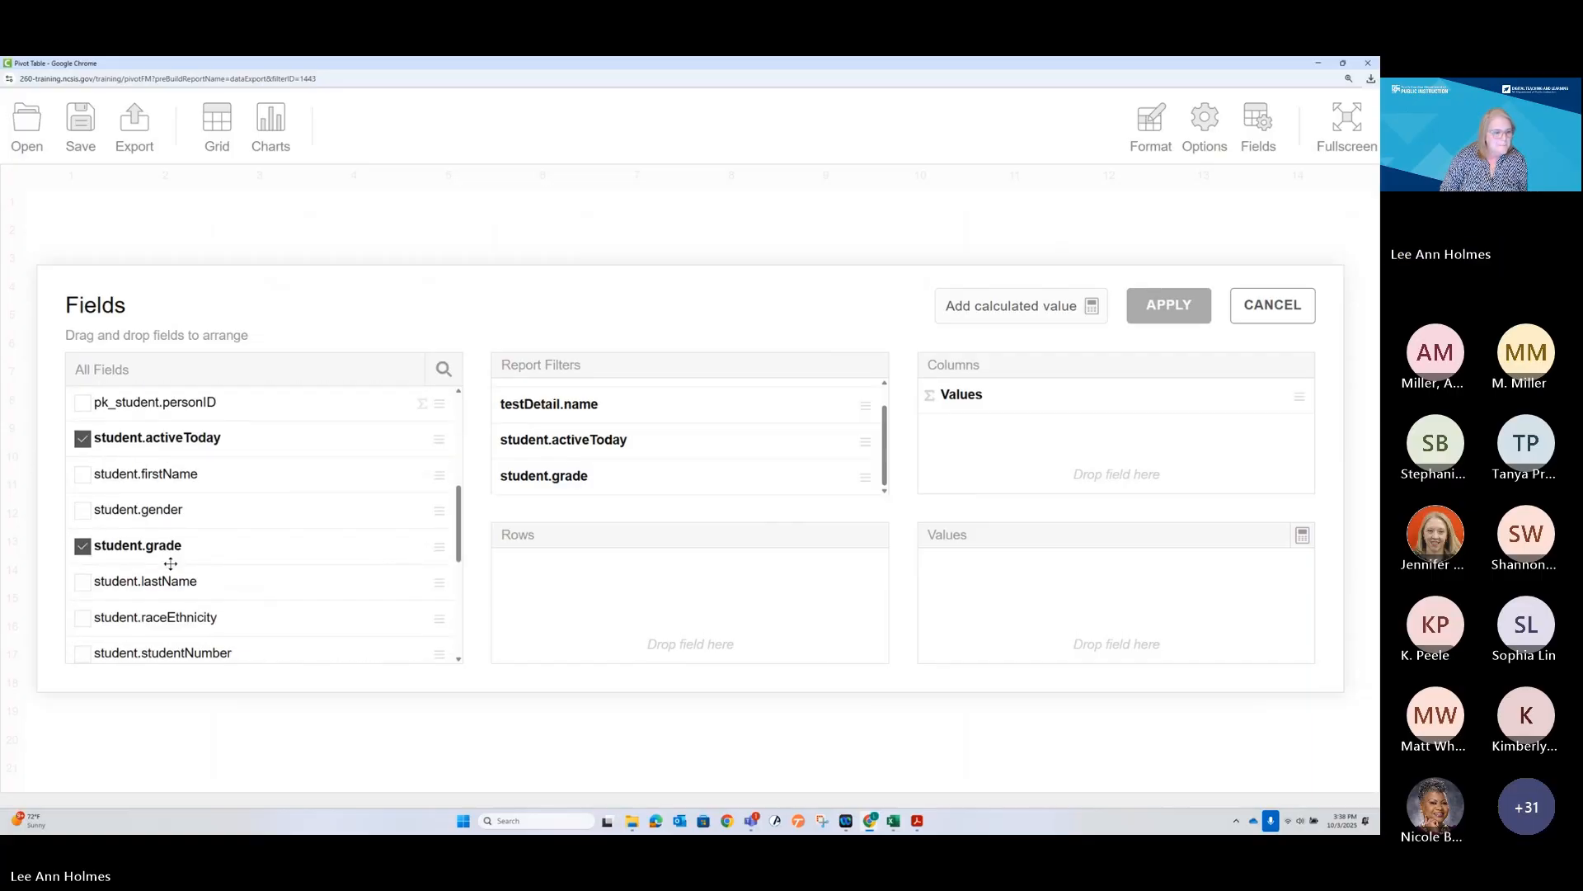
scroll(170, 563, down, 4)
scroll(171, 563, down, 5)
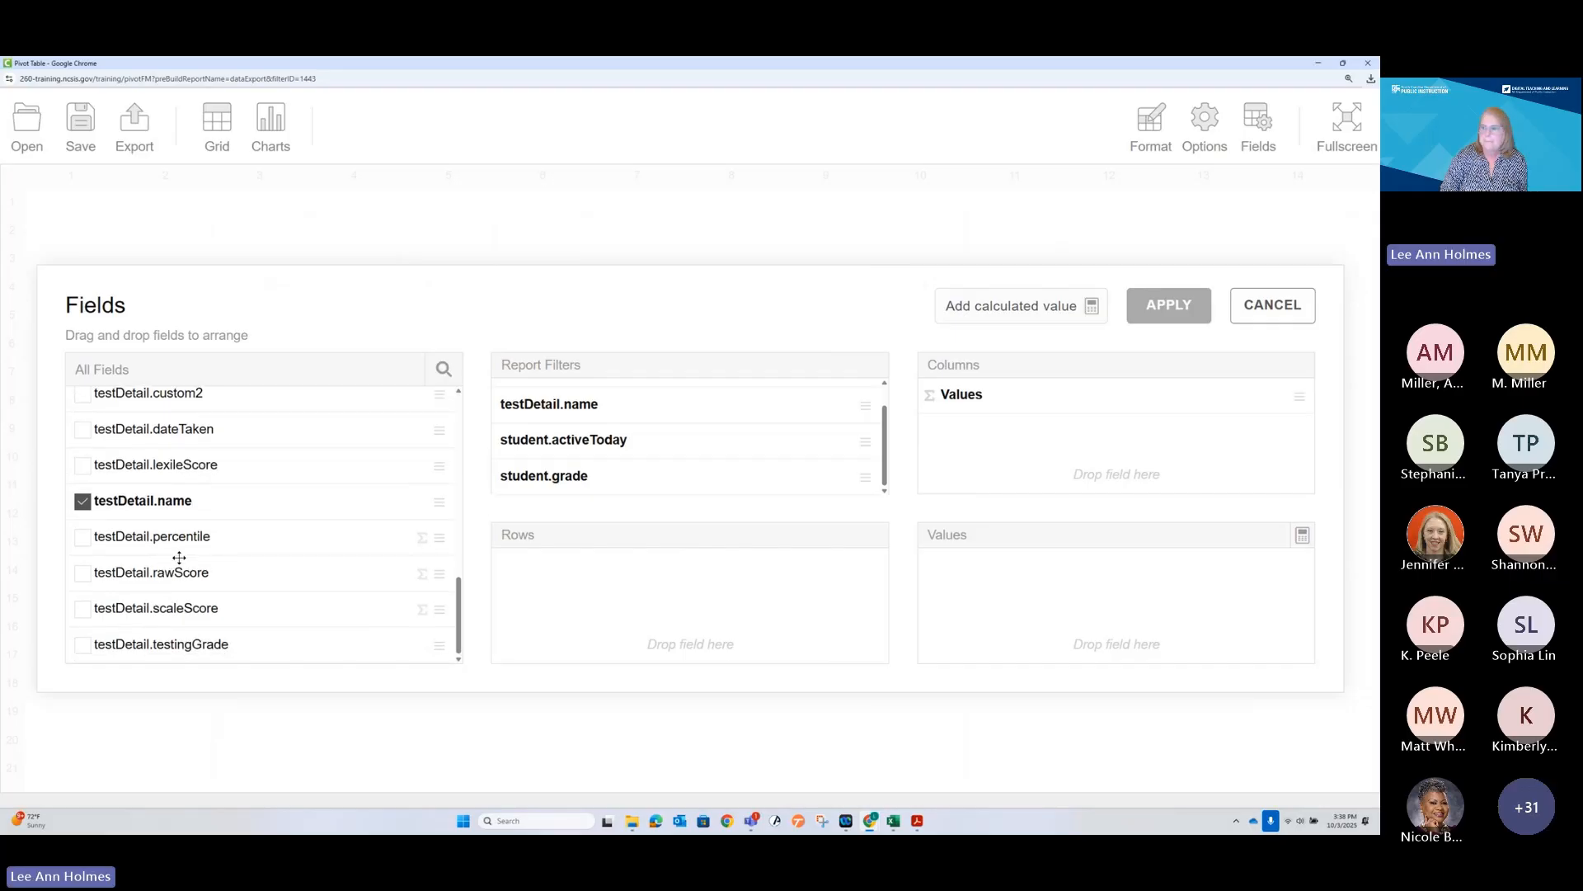
click(1270, 307)
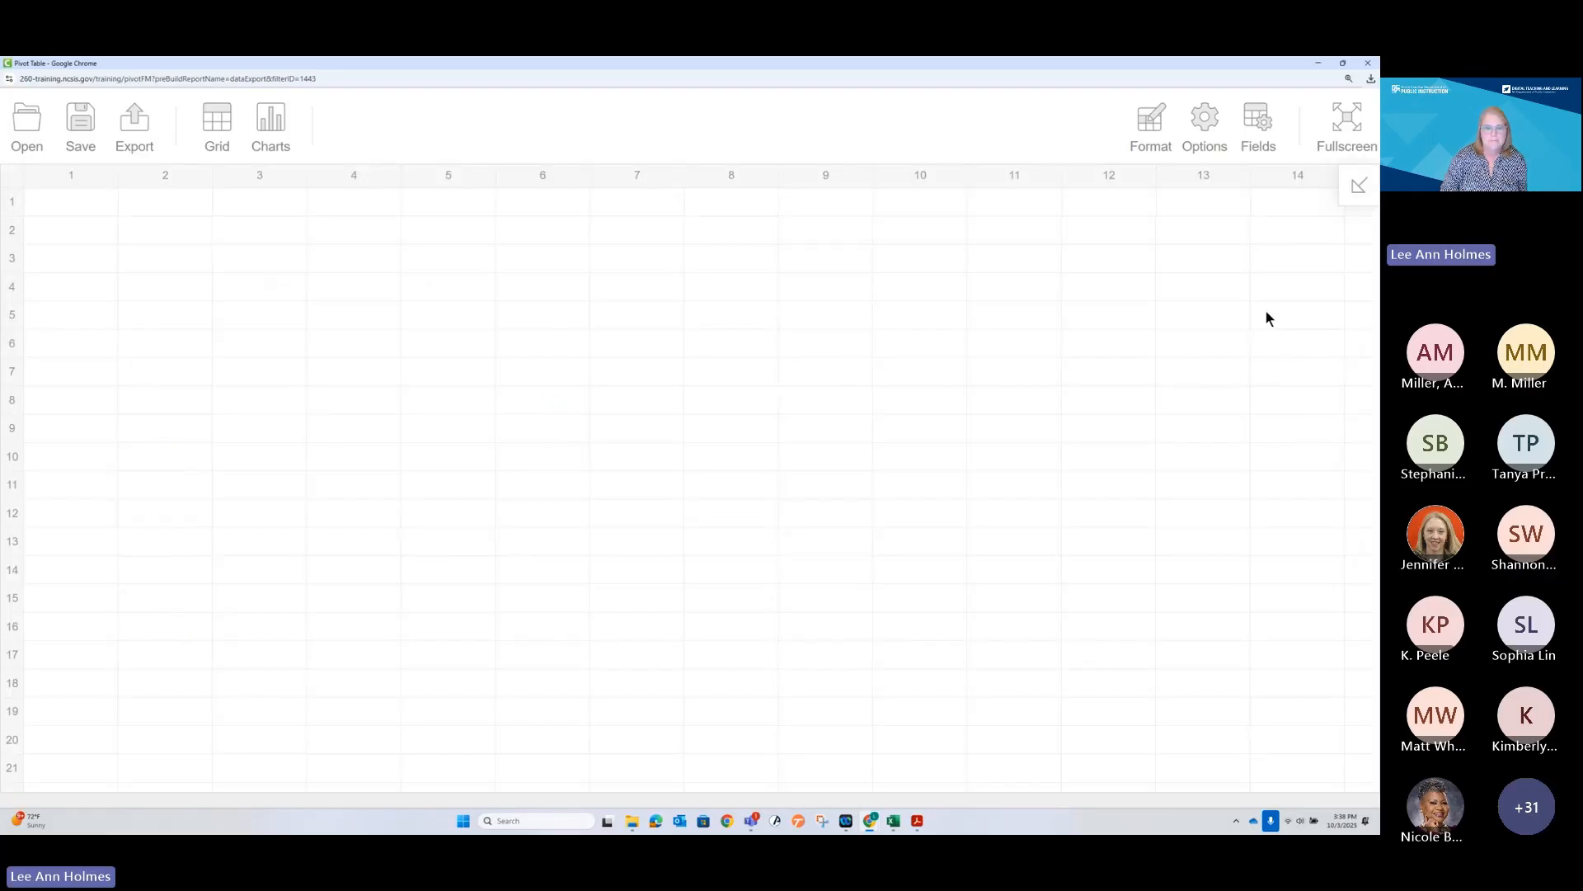
Close the current Pivot Table window and export the "(Webinar) Aggregate Test Scores" query from the MTSS folder to Cube Analysis
click(1368, 63)
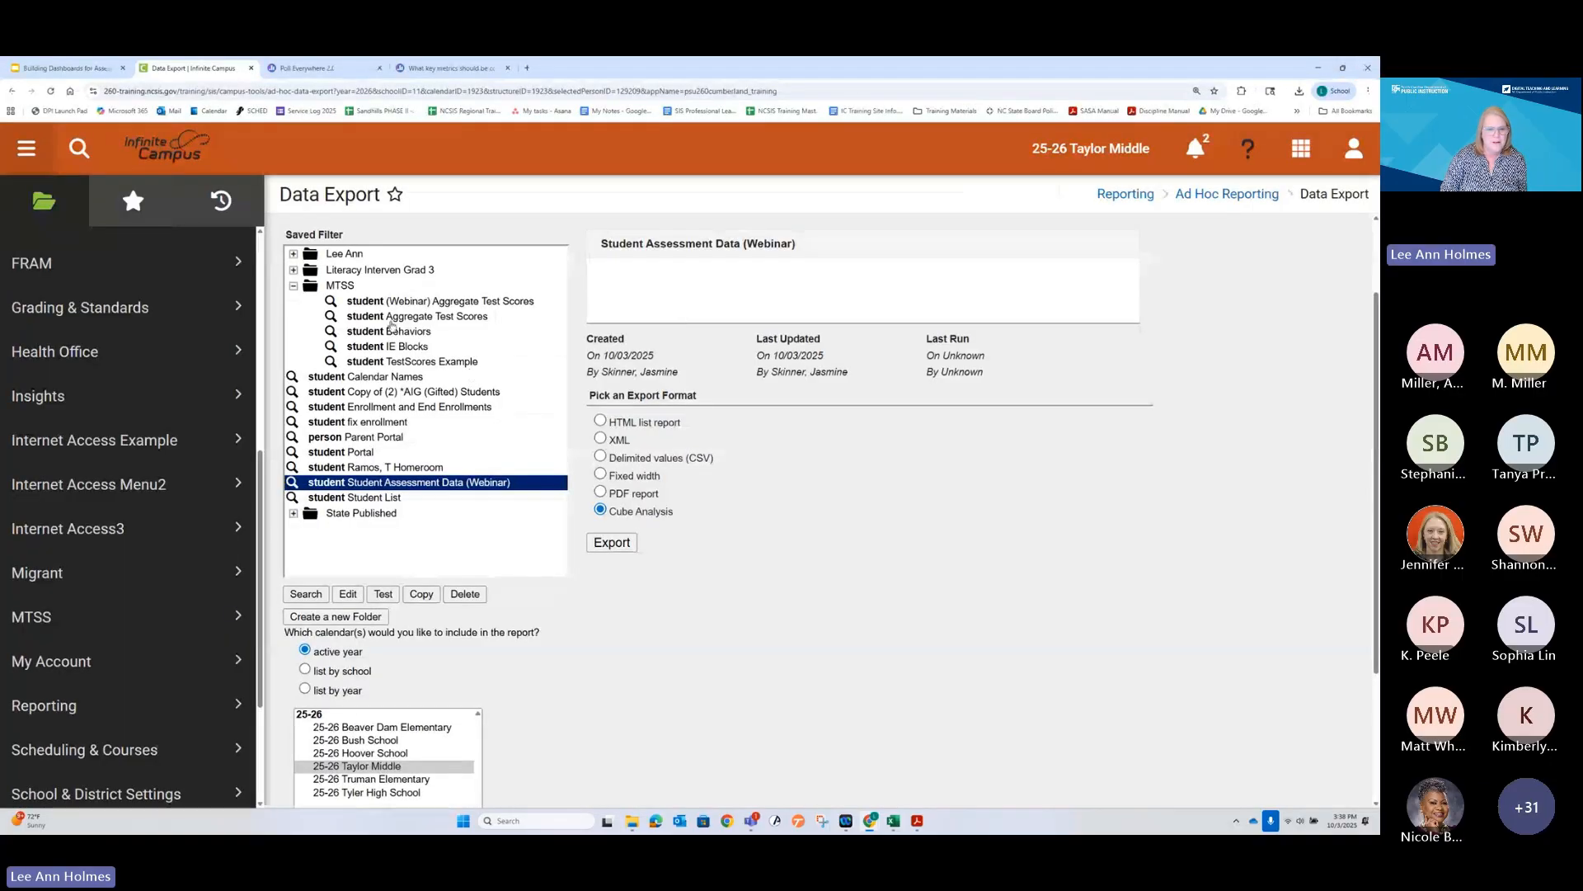
click(384, 301)
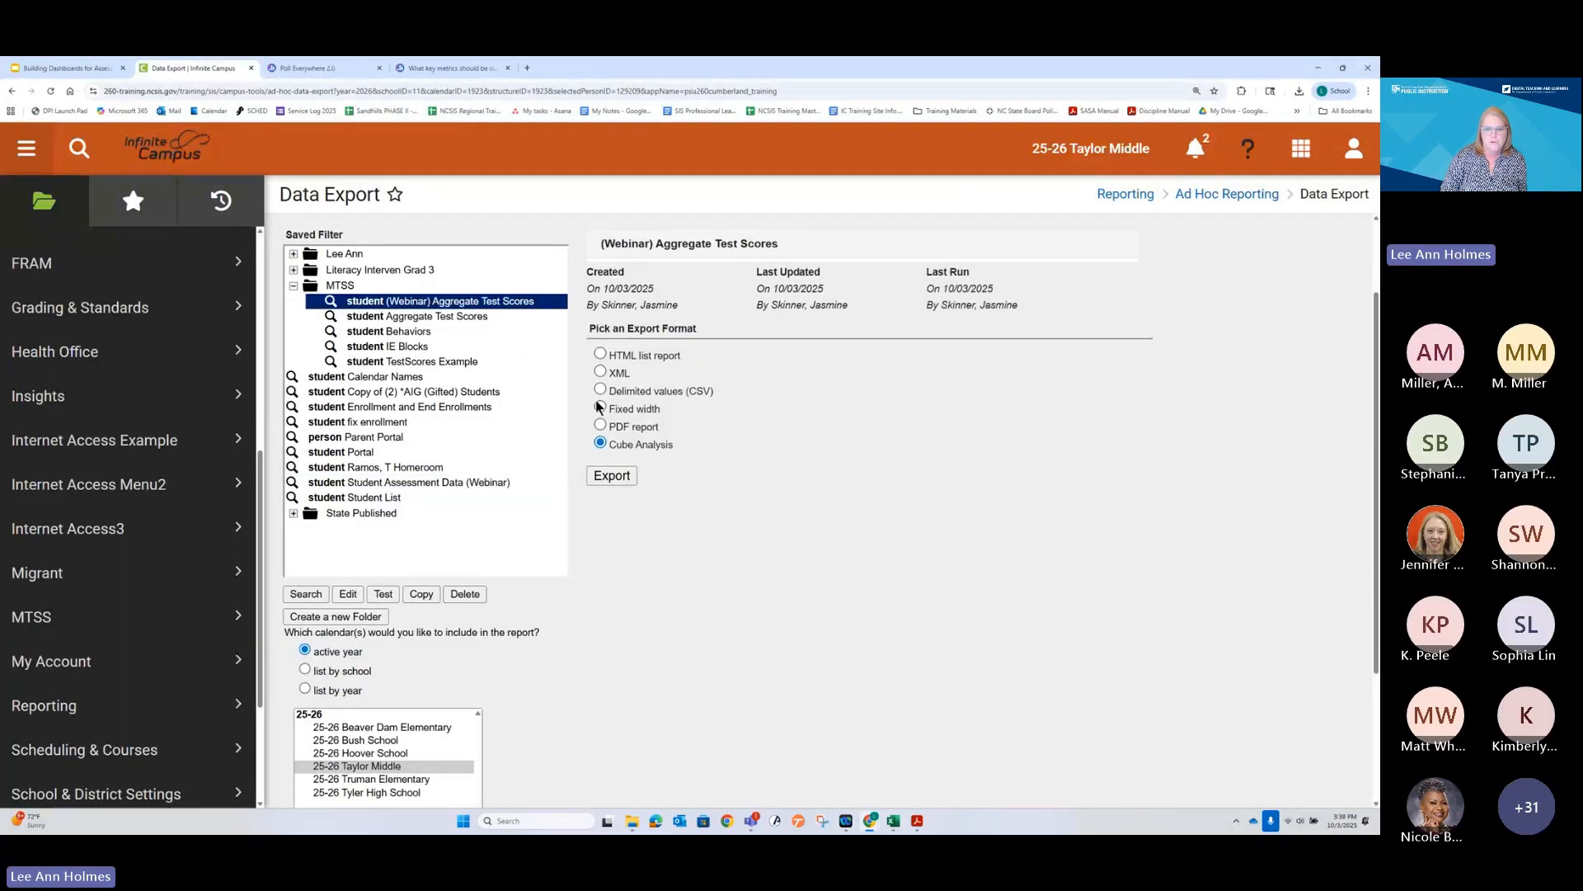
click(606, 548)
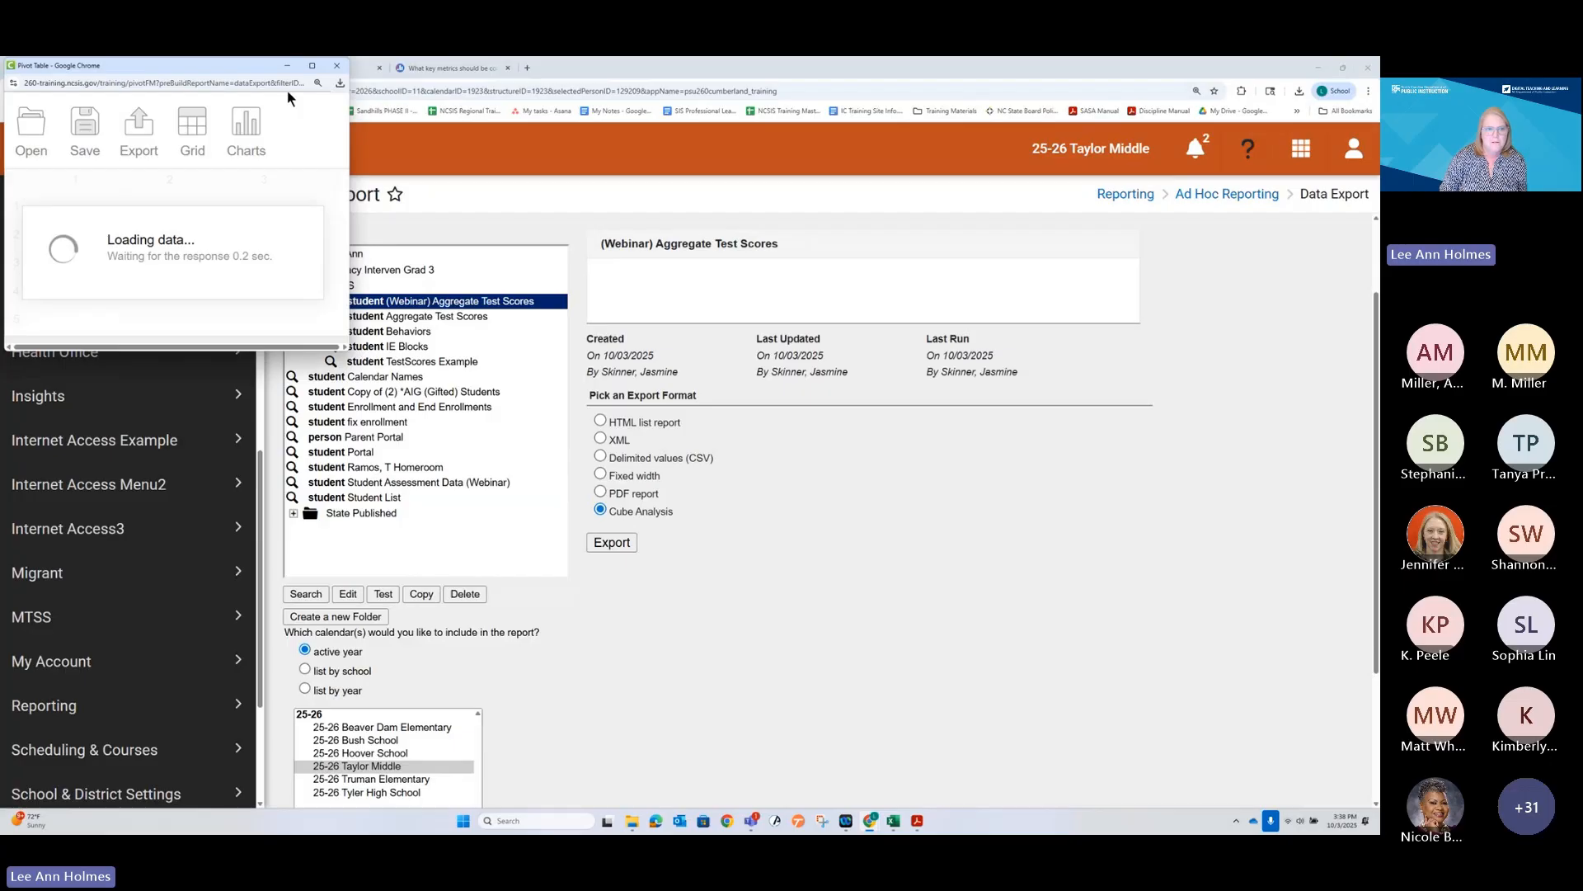
Maximize the new Pivot Table window, widen the Fields dialog to show longer field names, and dismiss it without arranging any fields
click(313, 66)
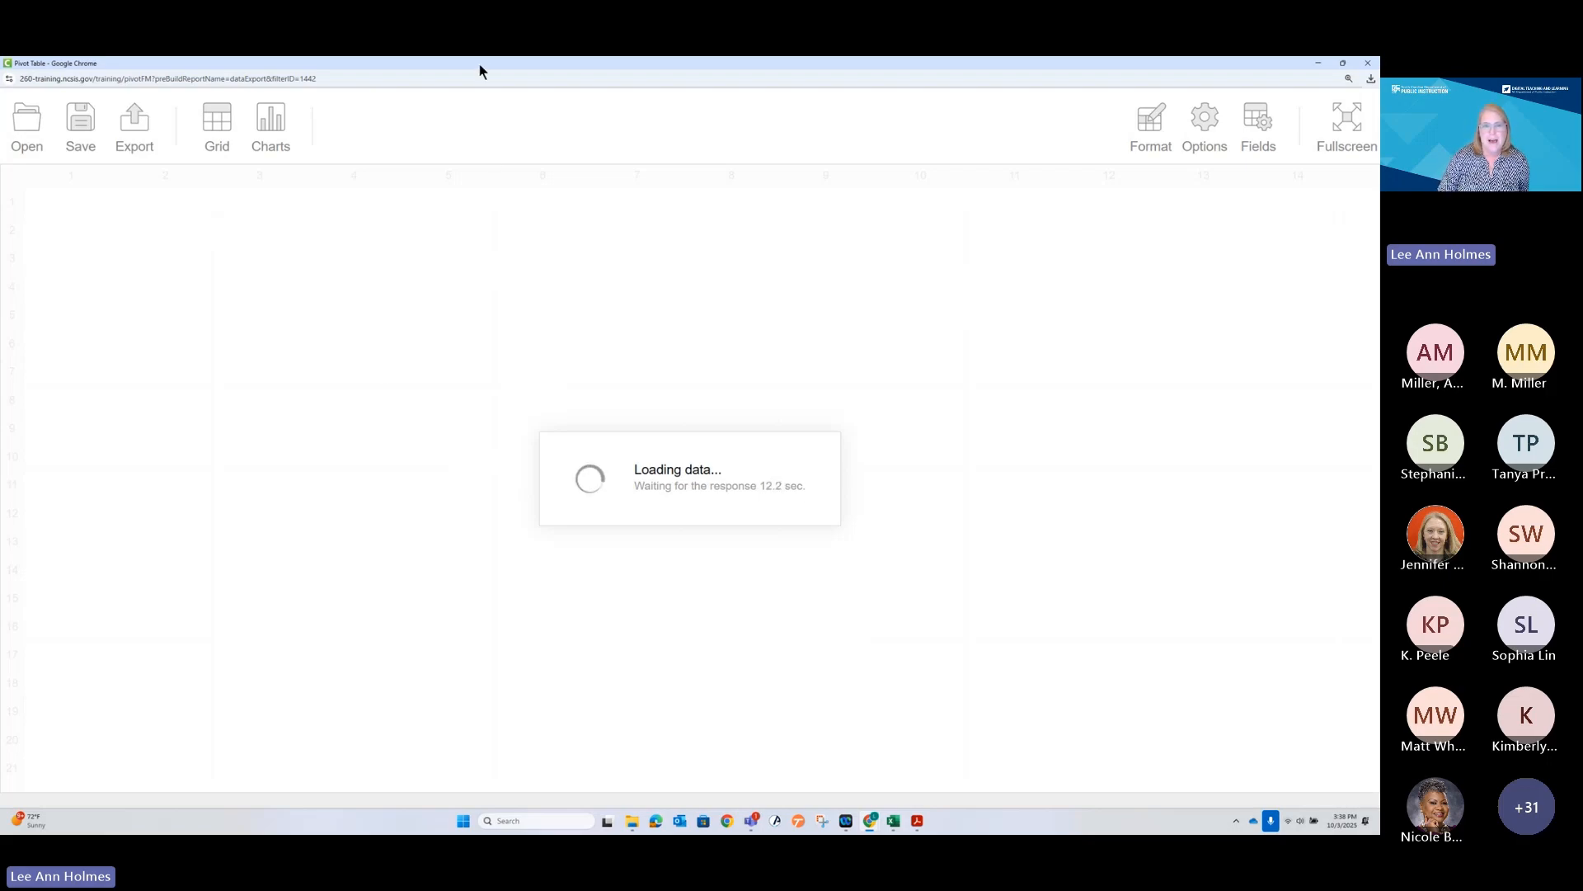
drag(479, 66, 683, 178)
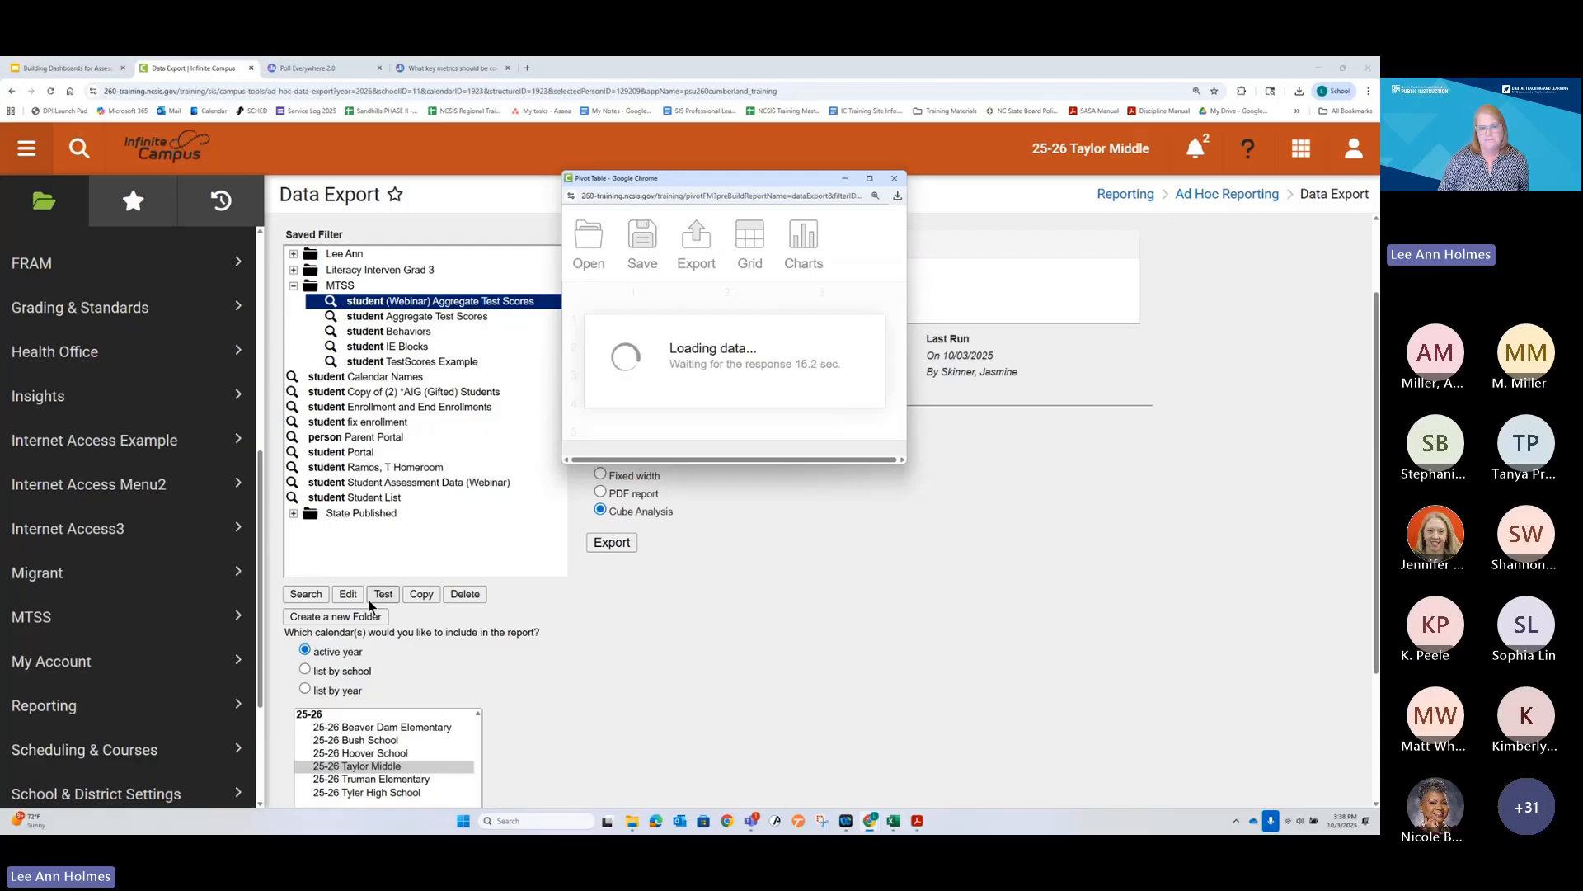
click(870, 178)
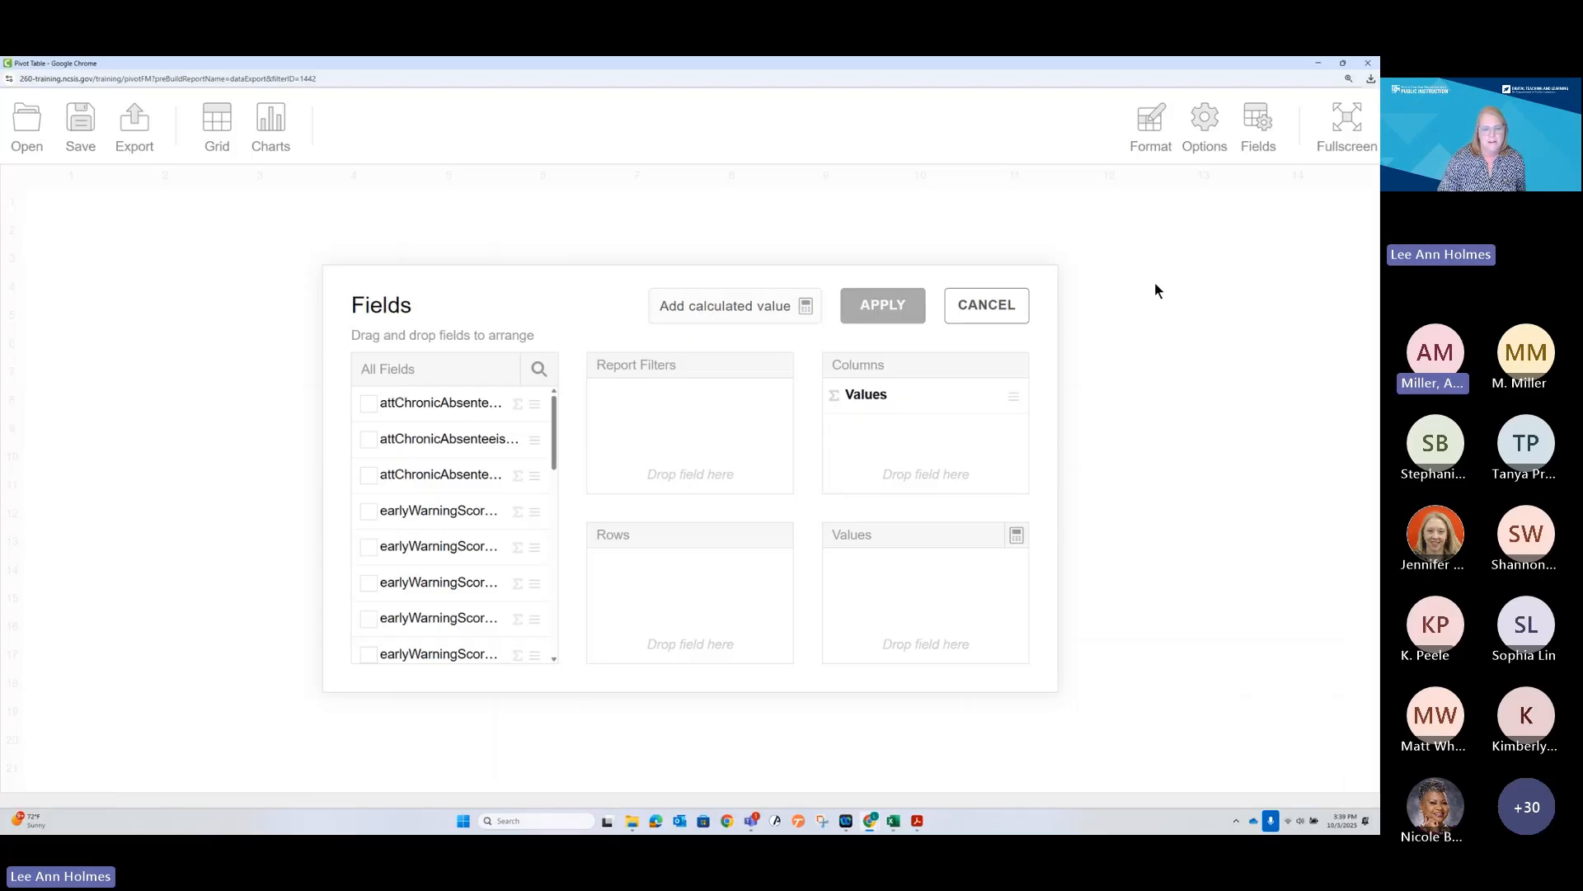
drag(326, 486, 101, 531)
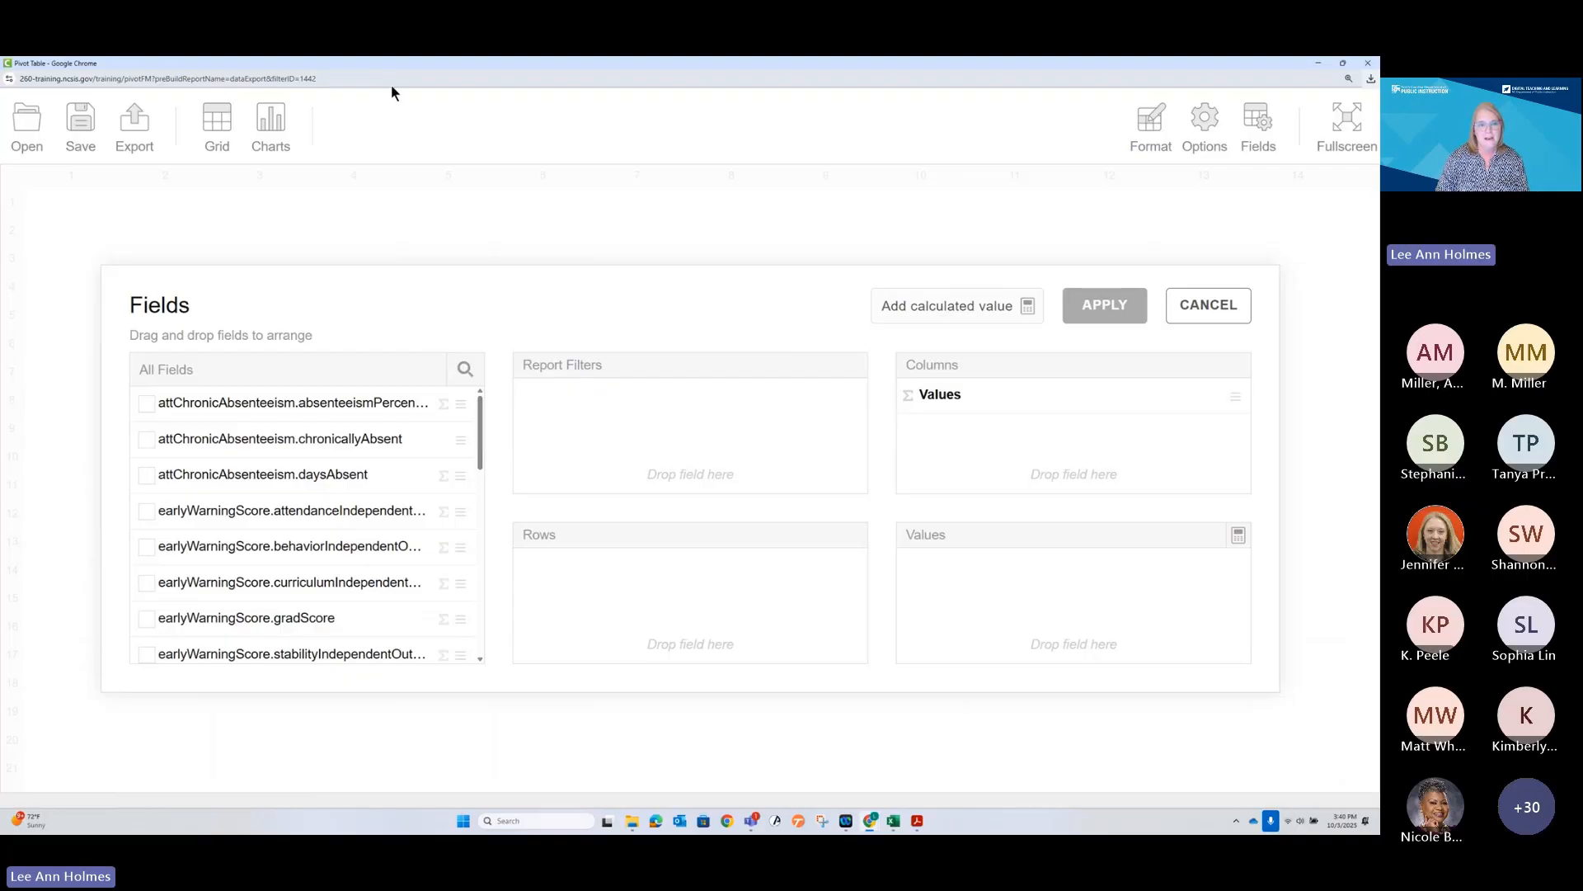
click(346, 80)
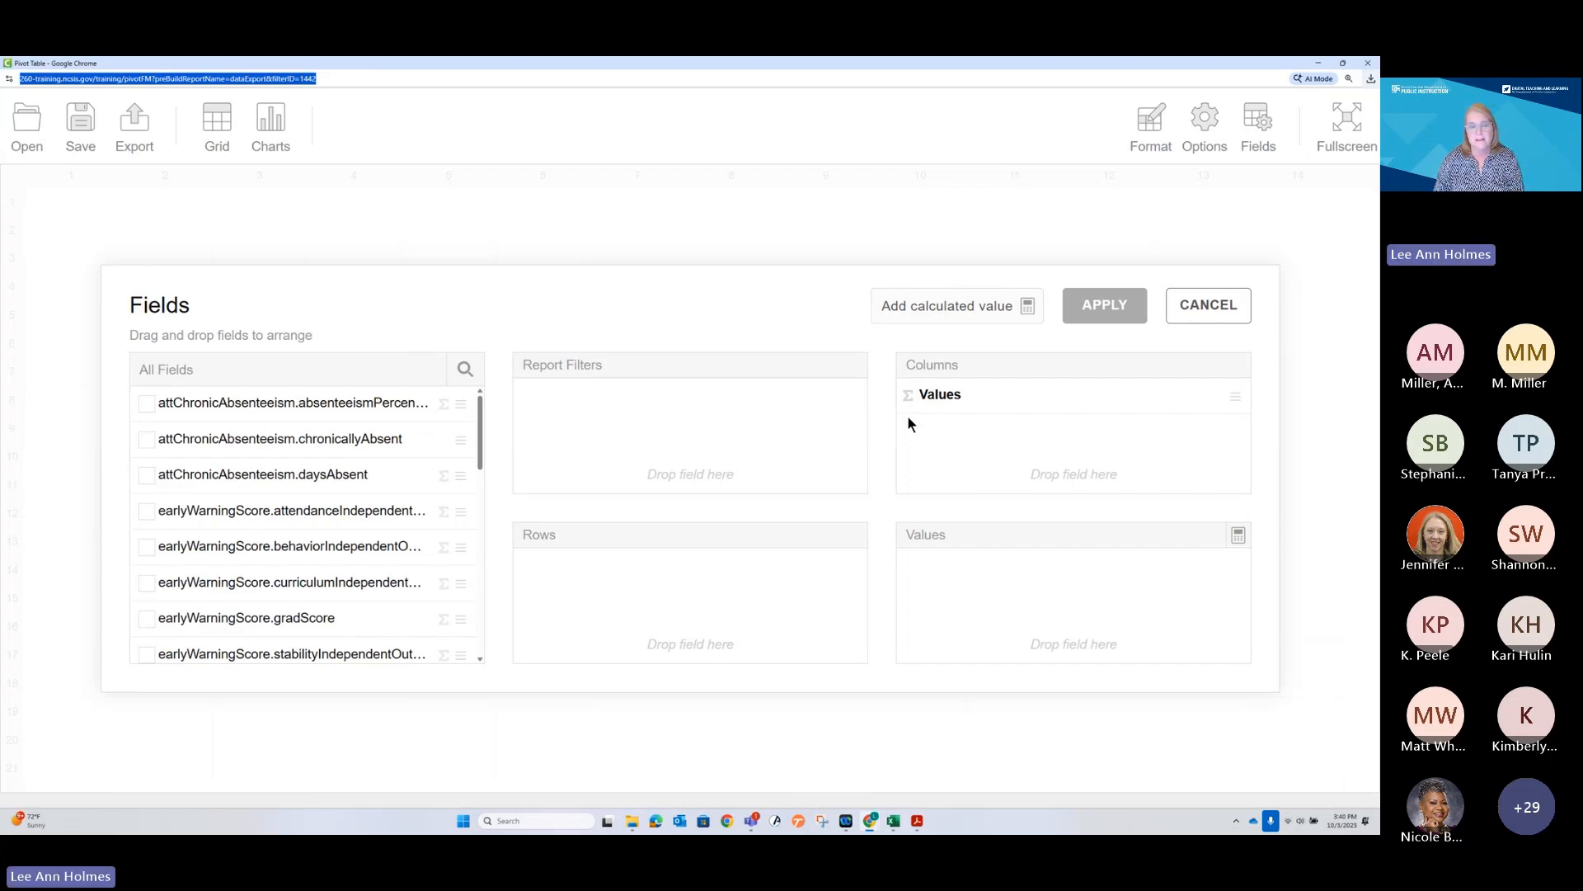
click(745, 206)
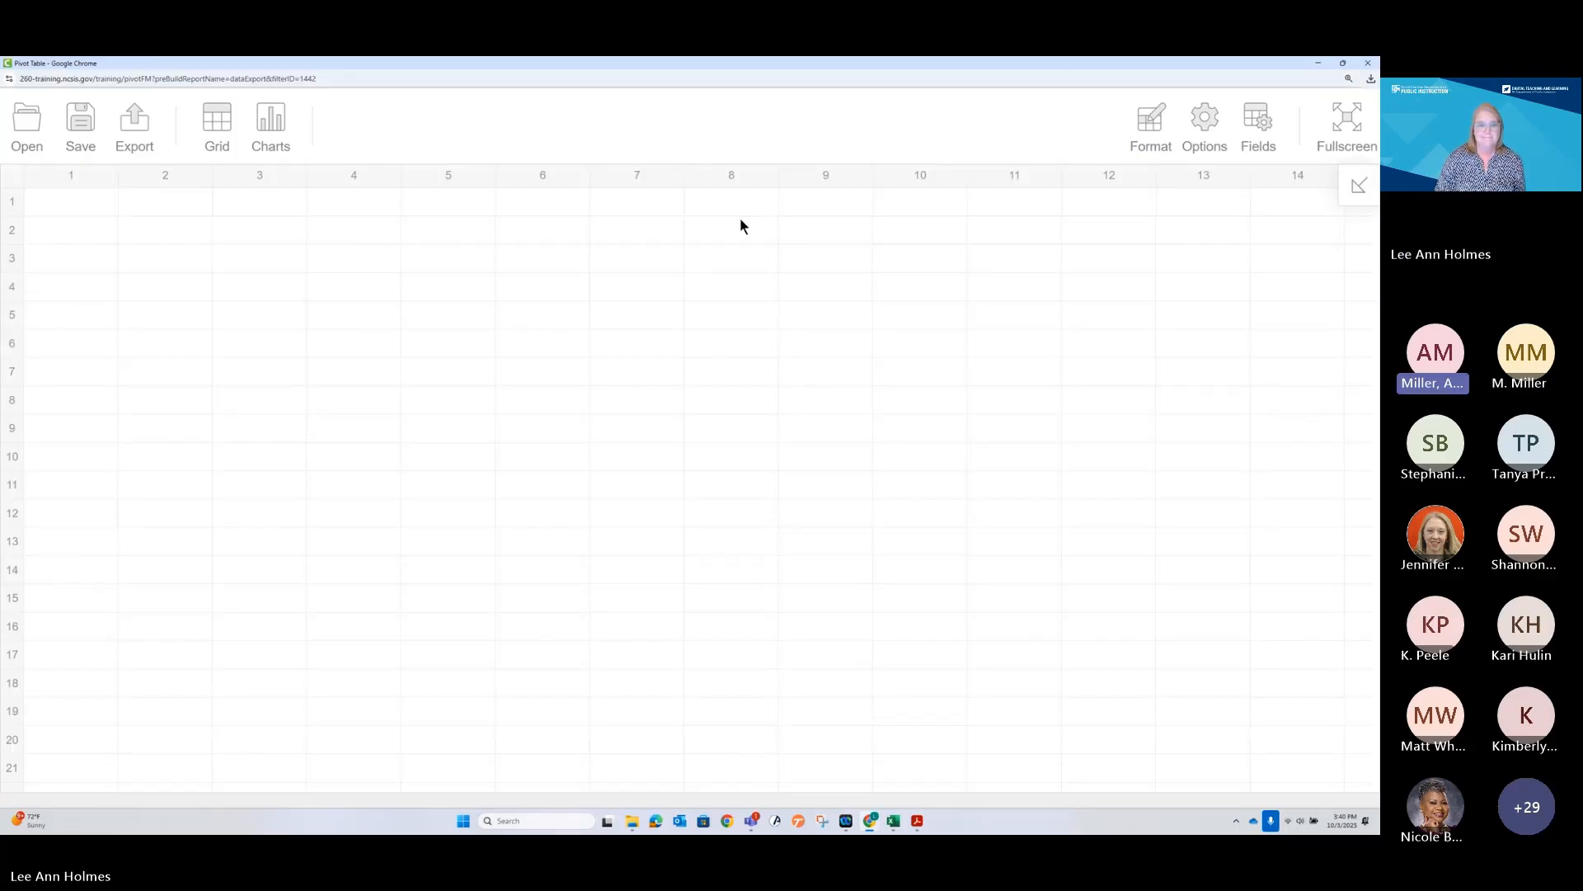
Restore and re-maximize the pivot table window to bring up the field layout, and add function.FullName as a report filter
double_click(786, 64)
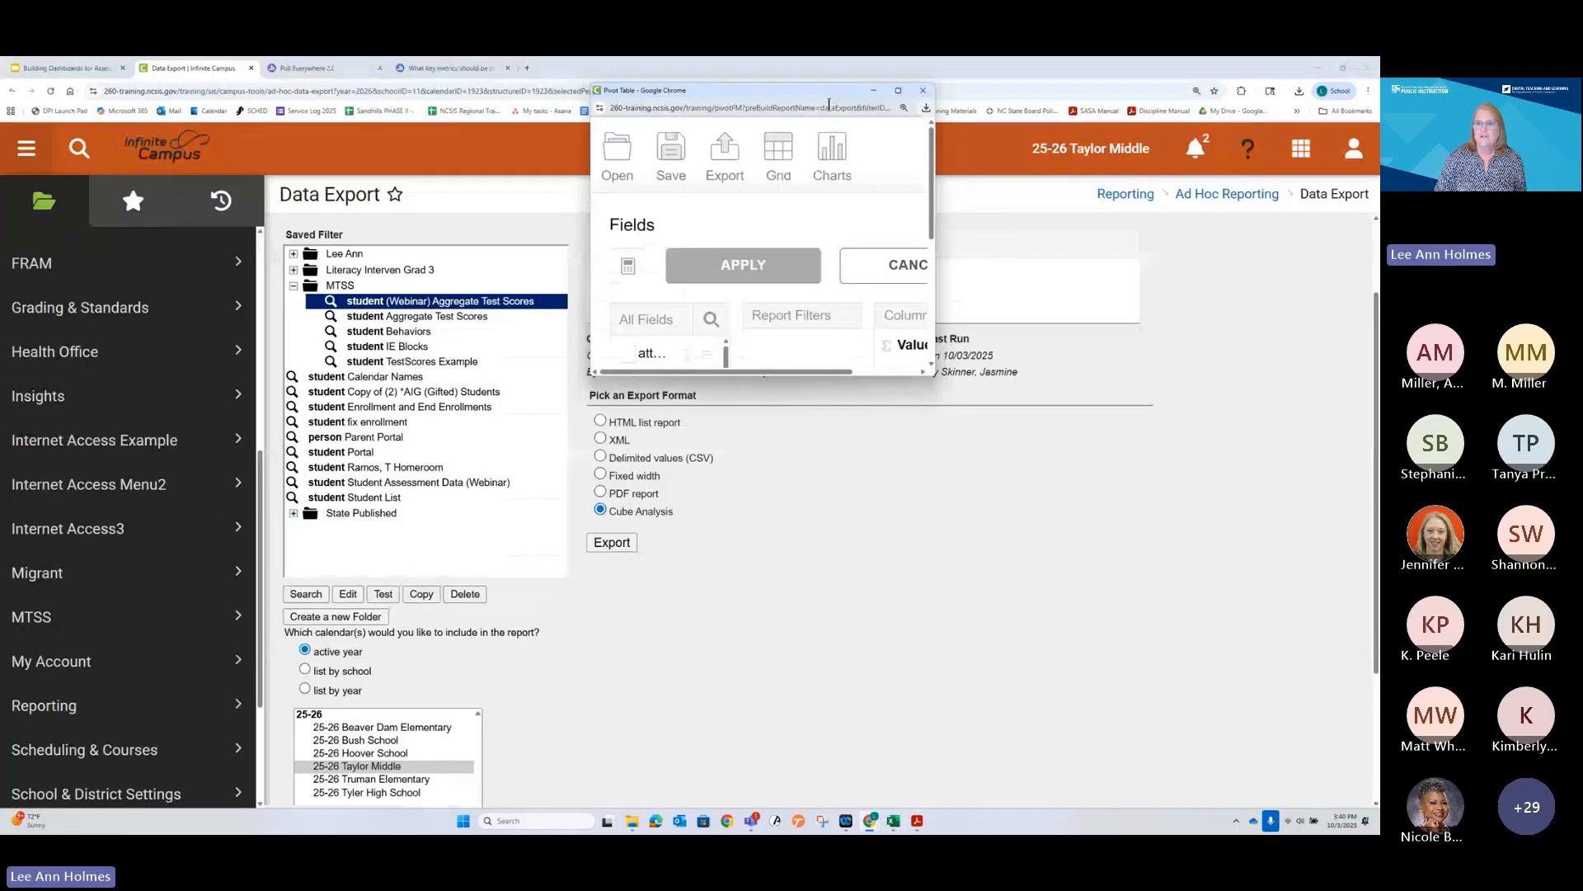
click(897, 91)
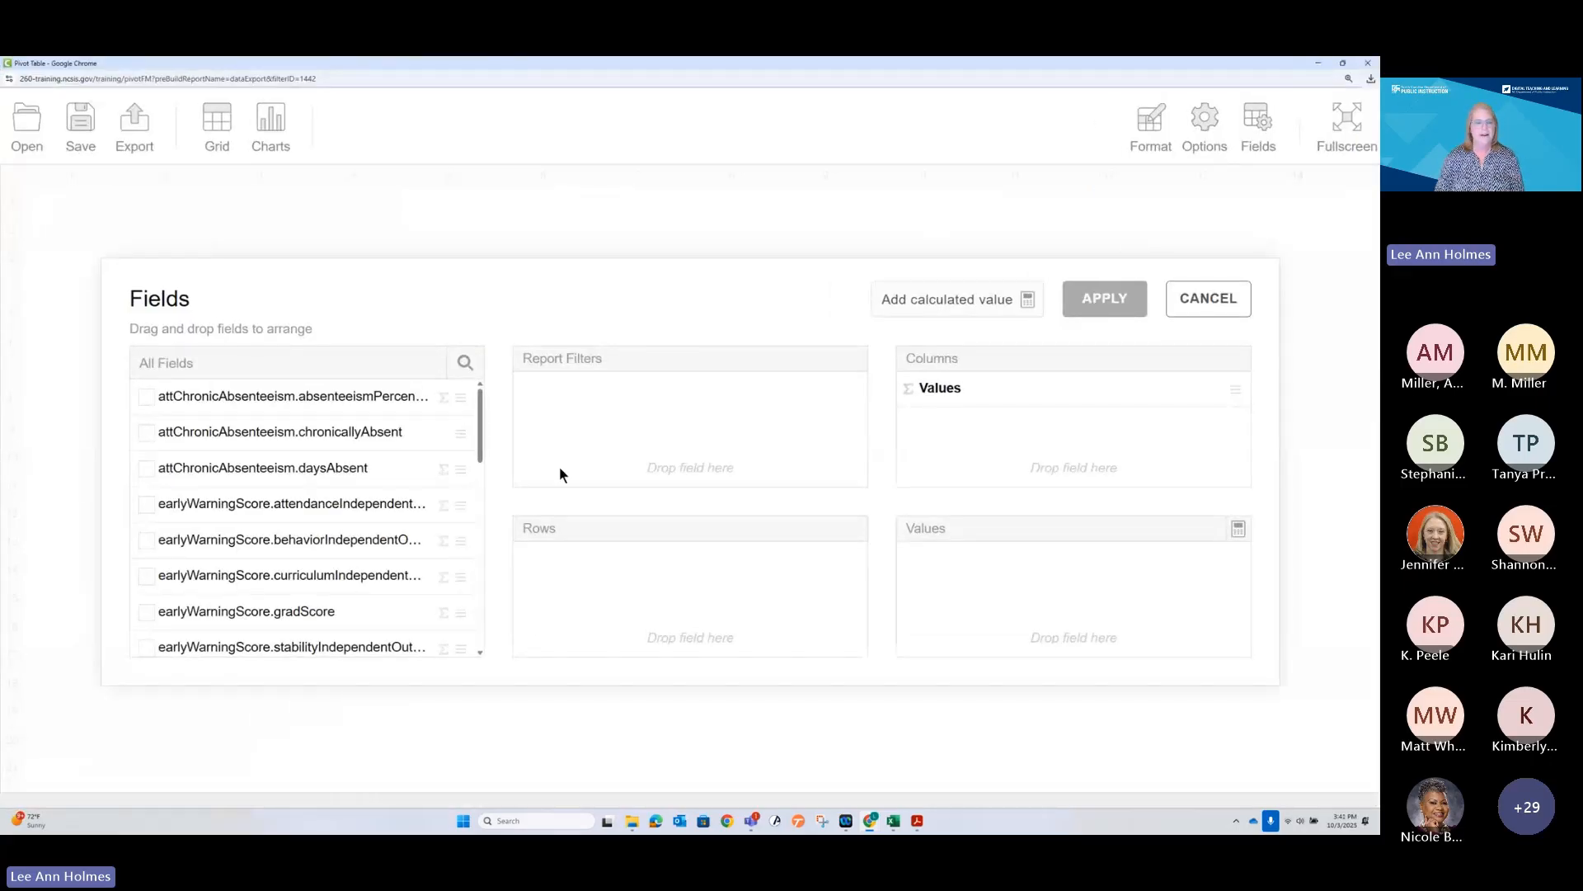
scroll(255, 643, down, 10)
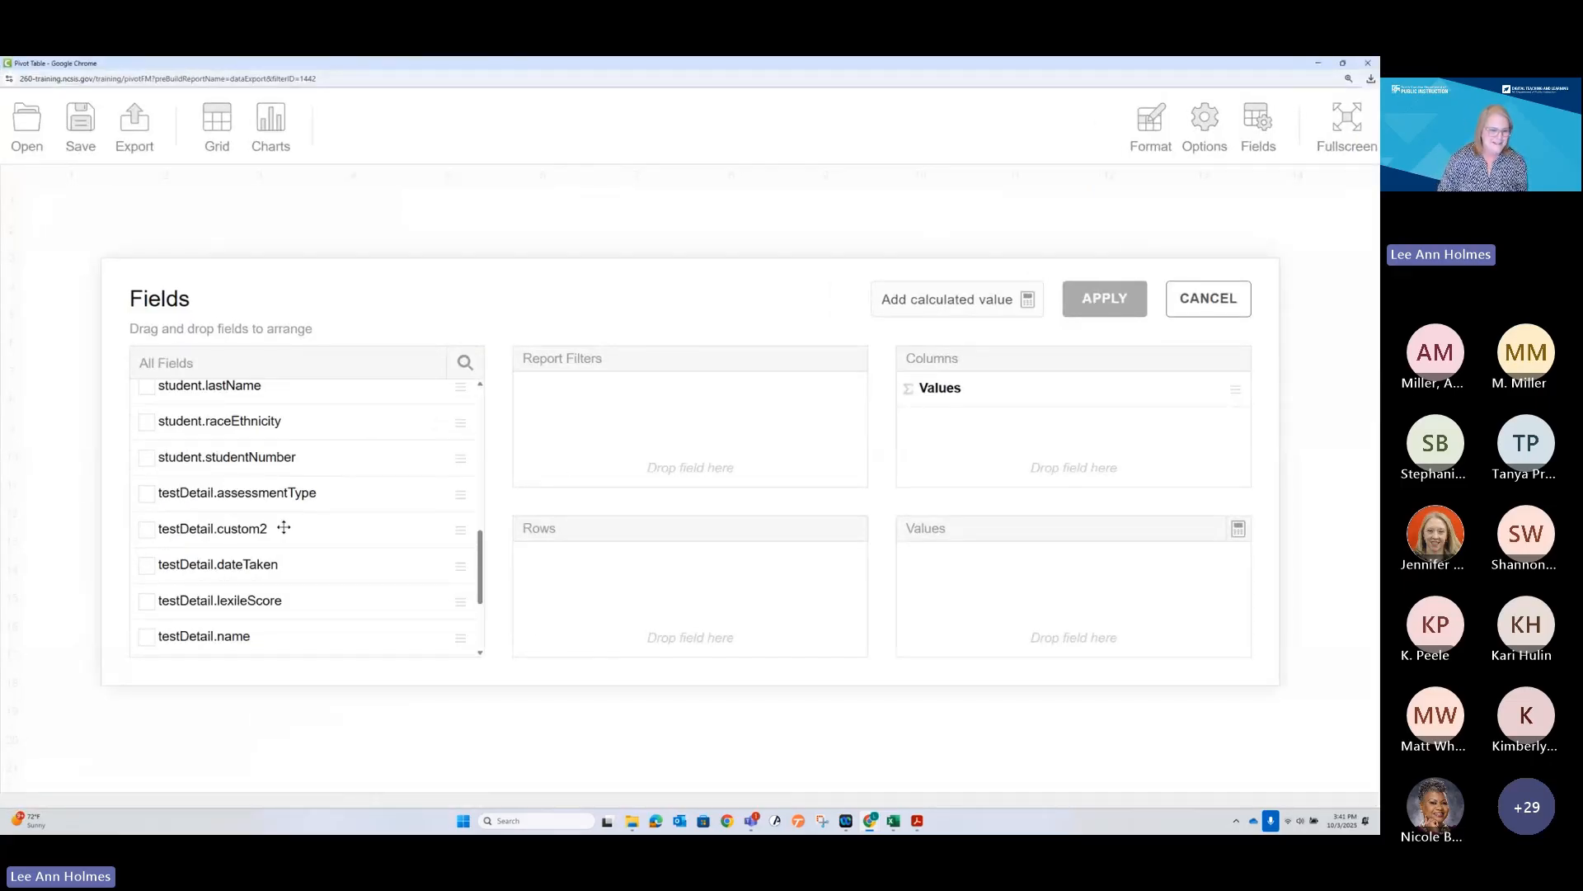
scroll(284, 528, down, 2)
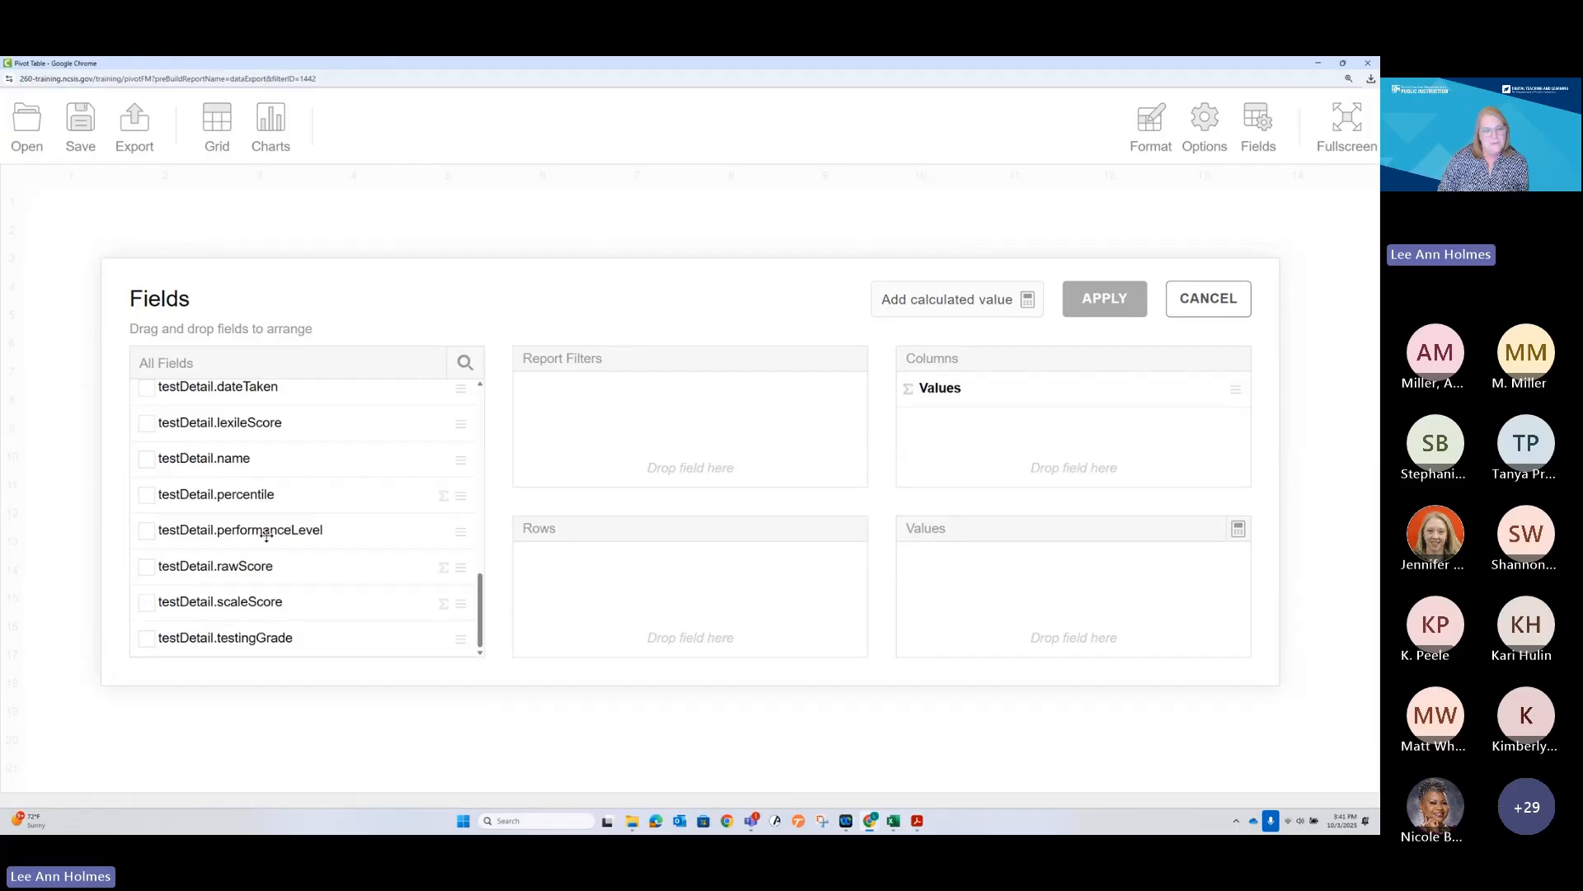
scroll(267, 528, up, 6)
scroll(269, 478, down, 3)
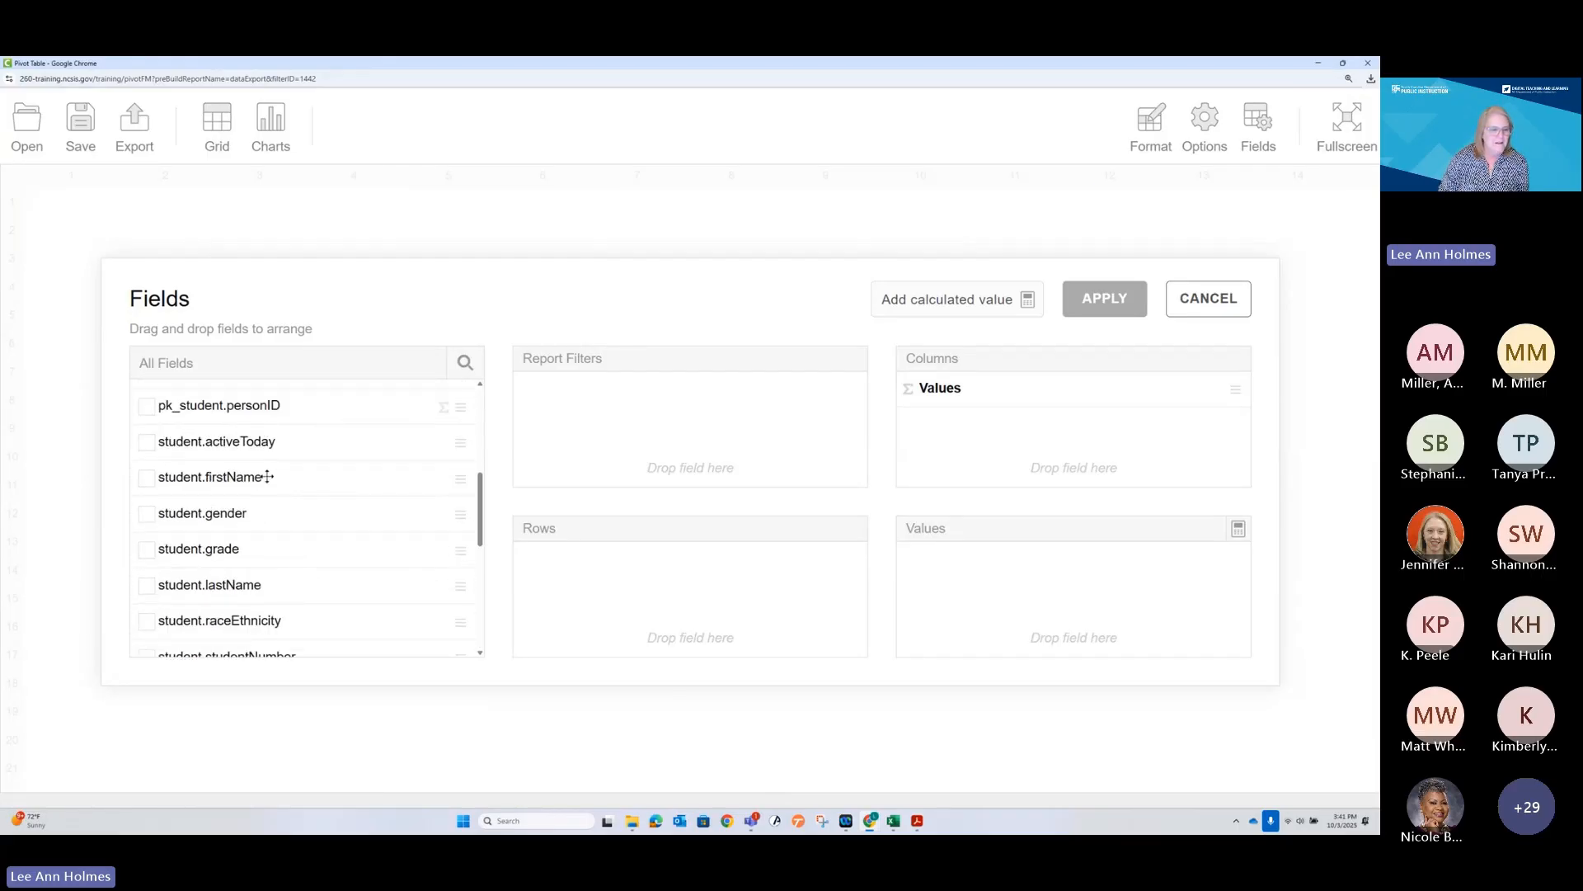
scroll(249, 477, up, 3)
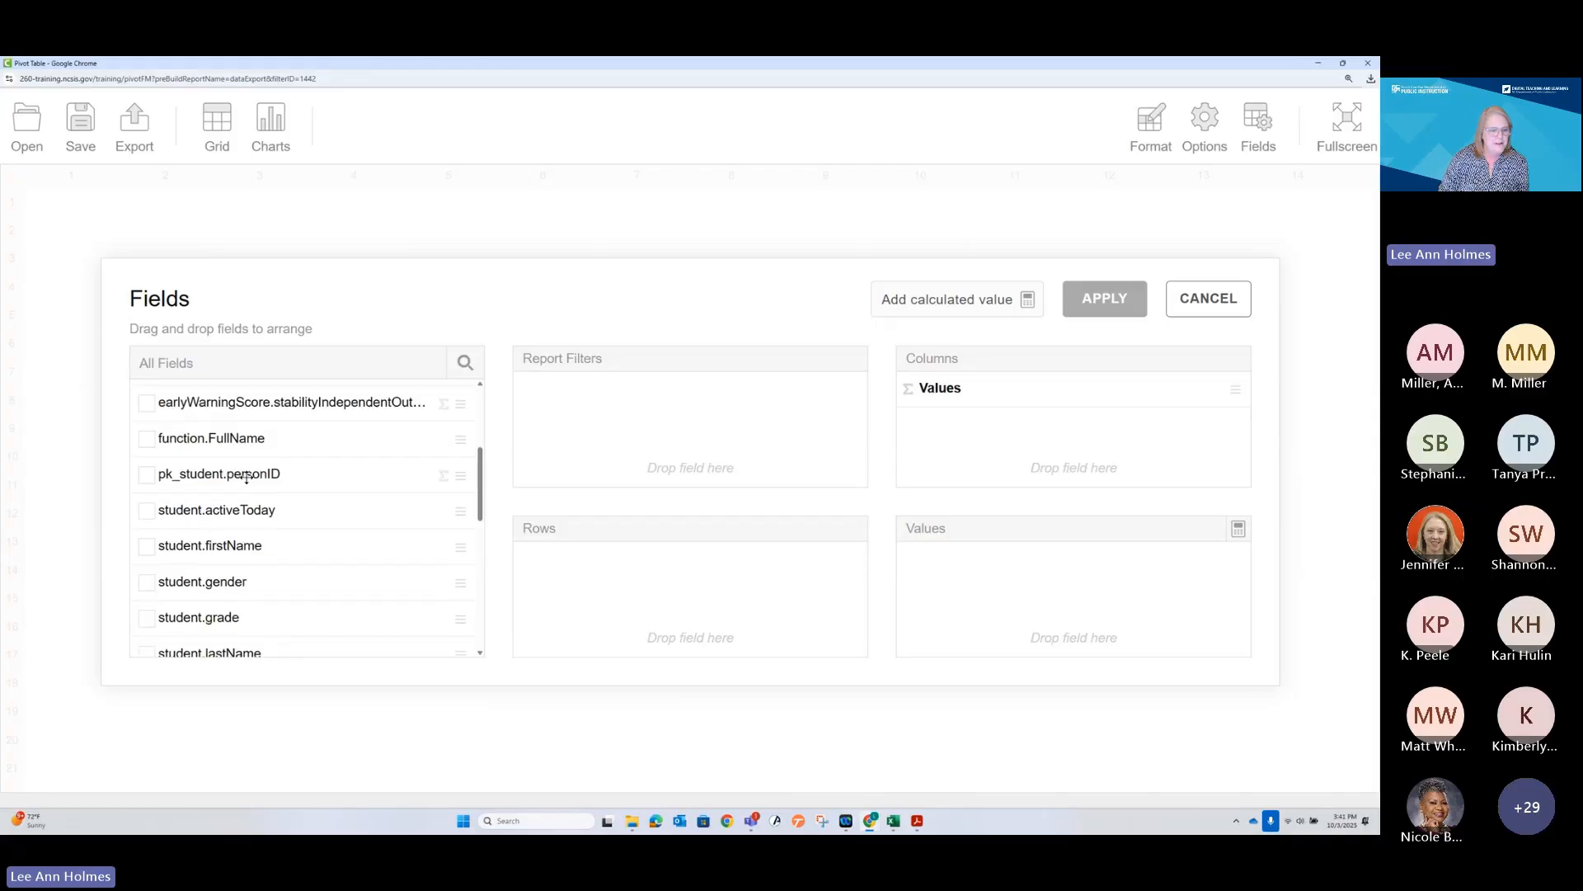
scroll(246, 477, down, 2)
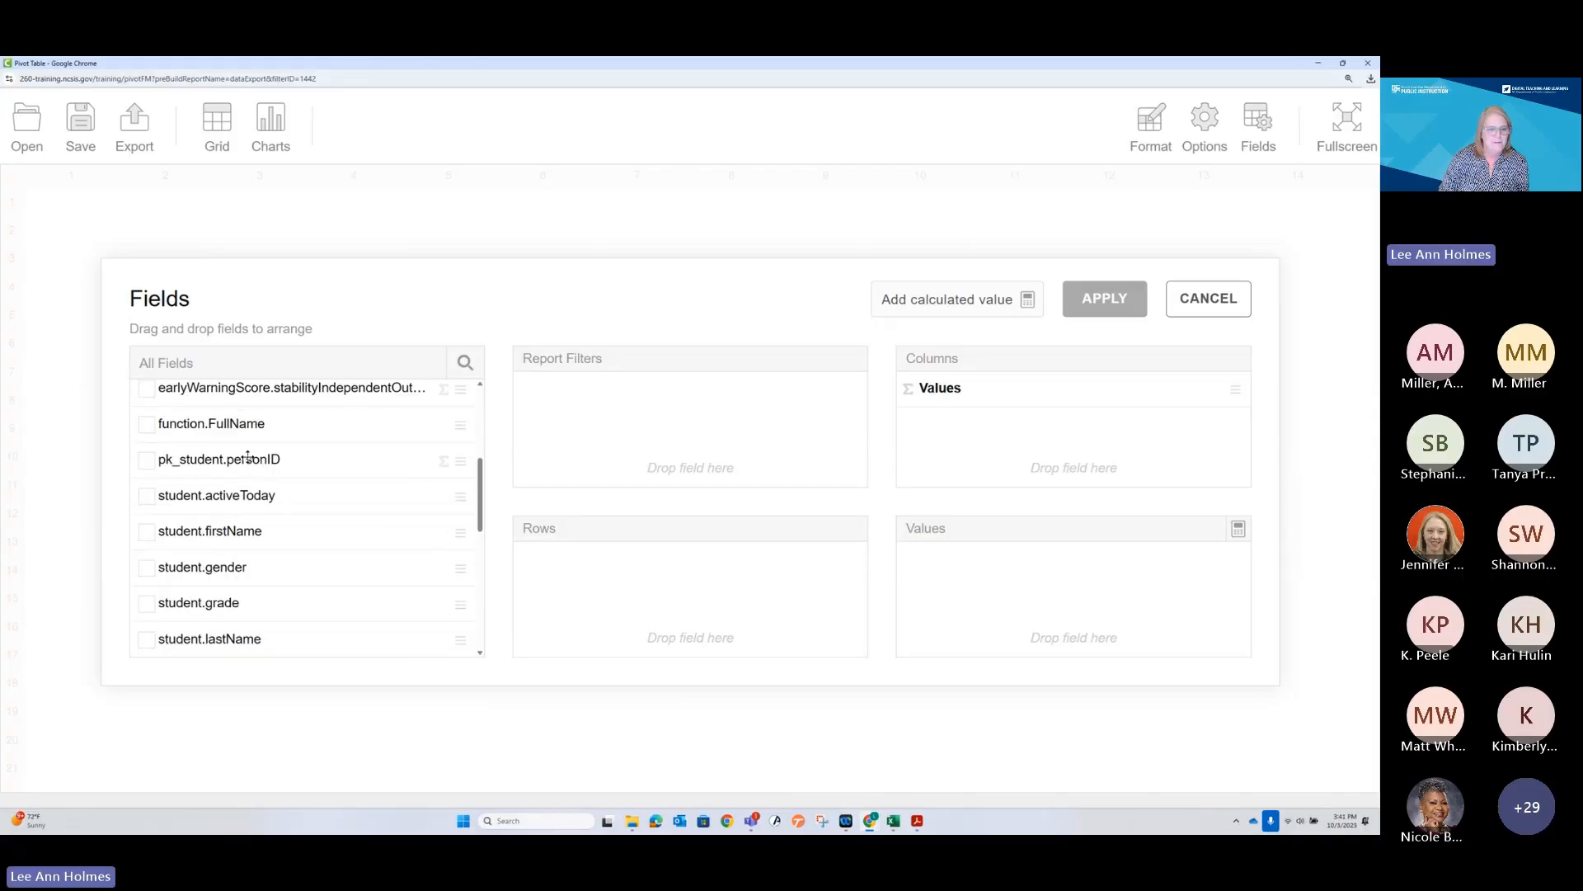
drag(246, 423, 577, 422)
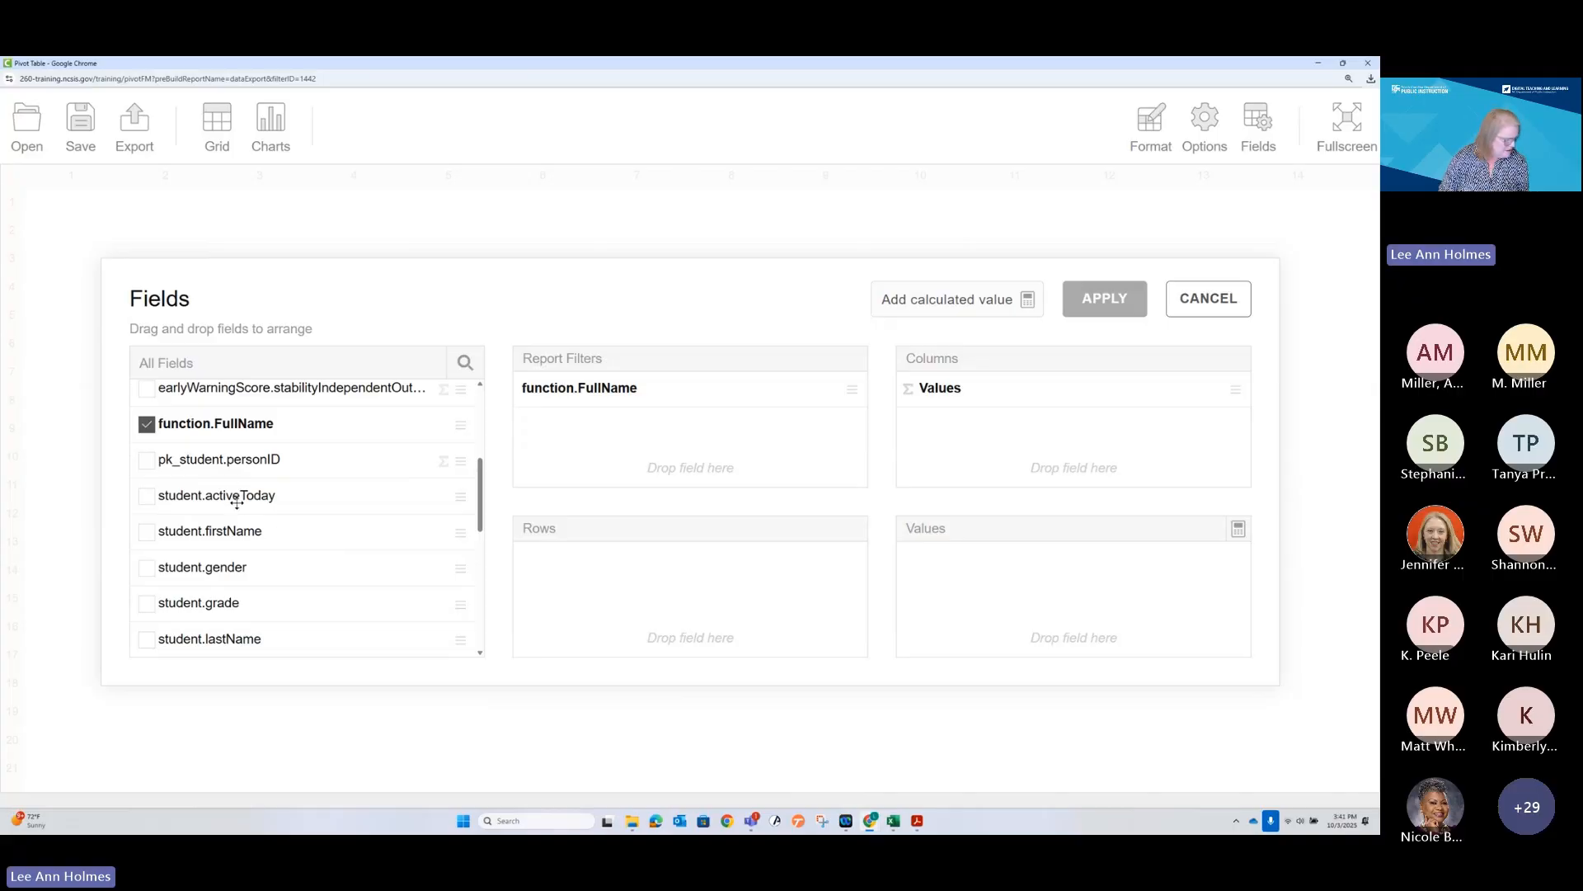
Add testDetail.name, student.activeToday and student.grade to the report filters
scroll(223, 501, down, 5)
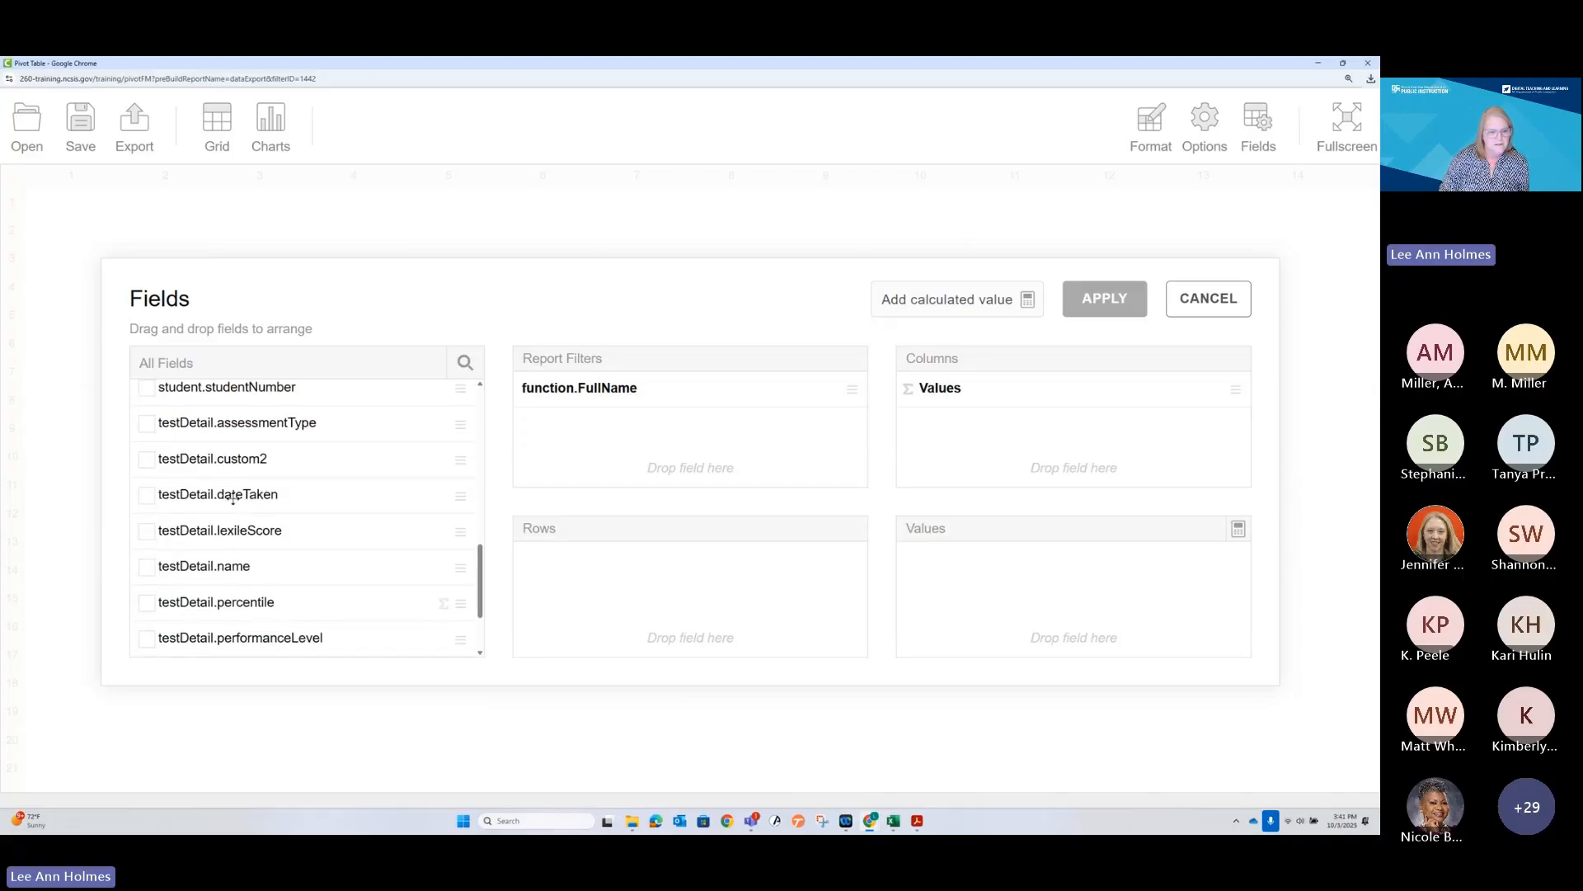
drag(217, 569, 633, 429)
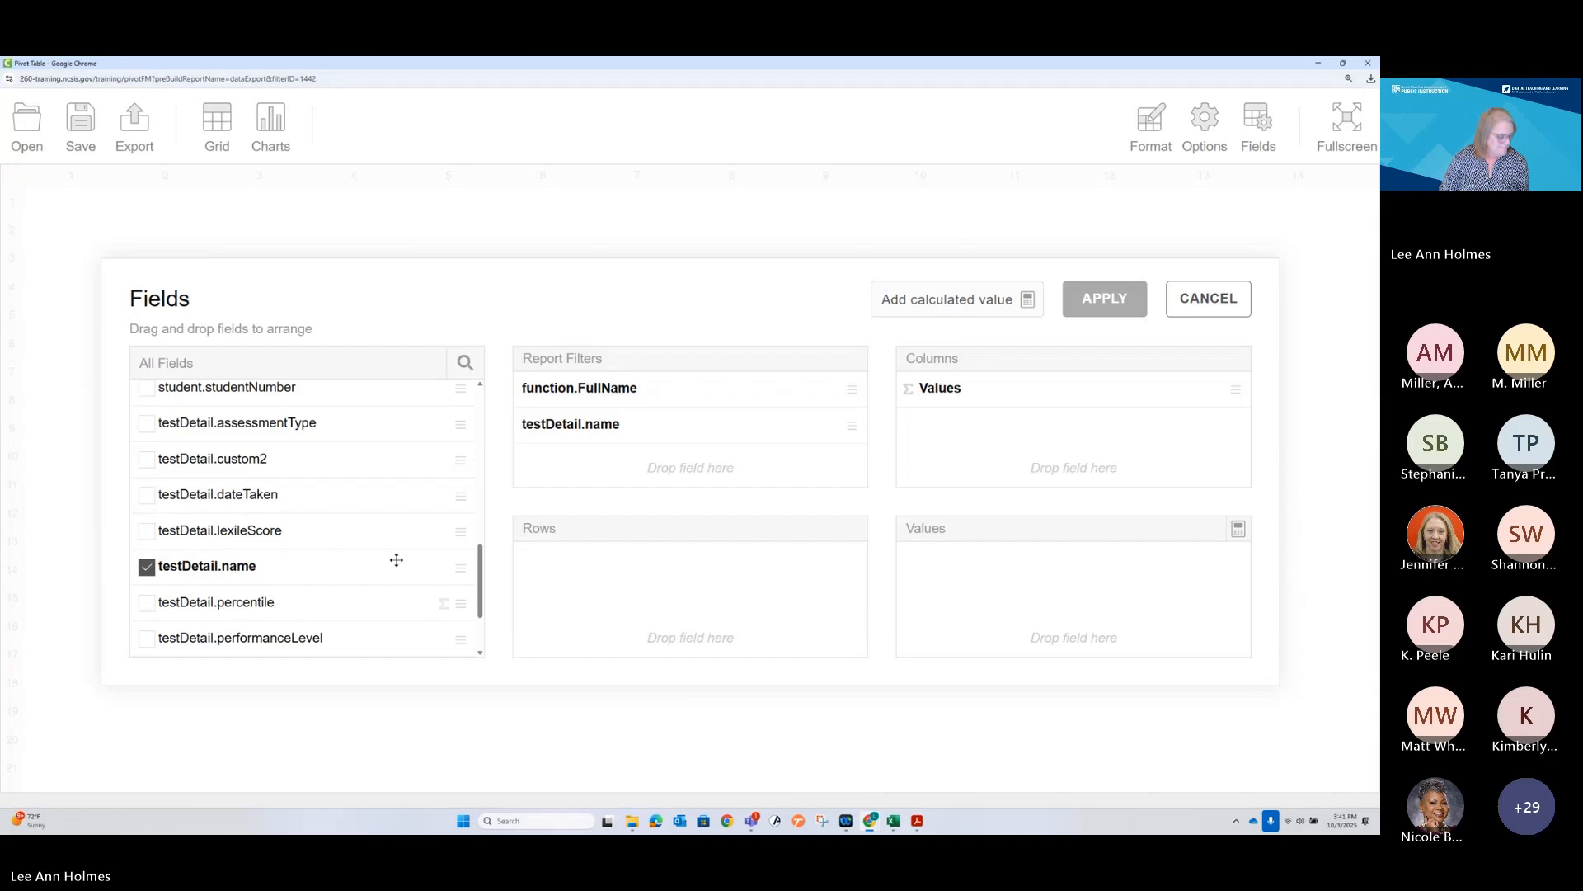
scroll(255, 526, down, 1)
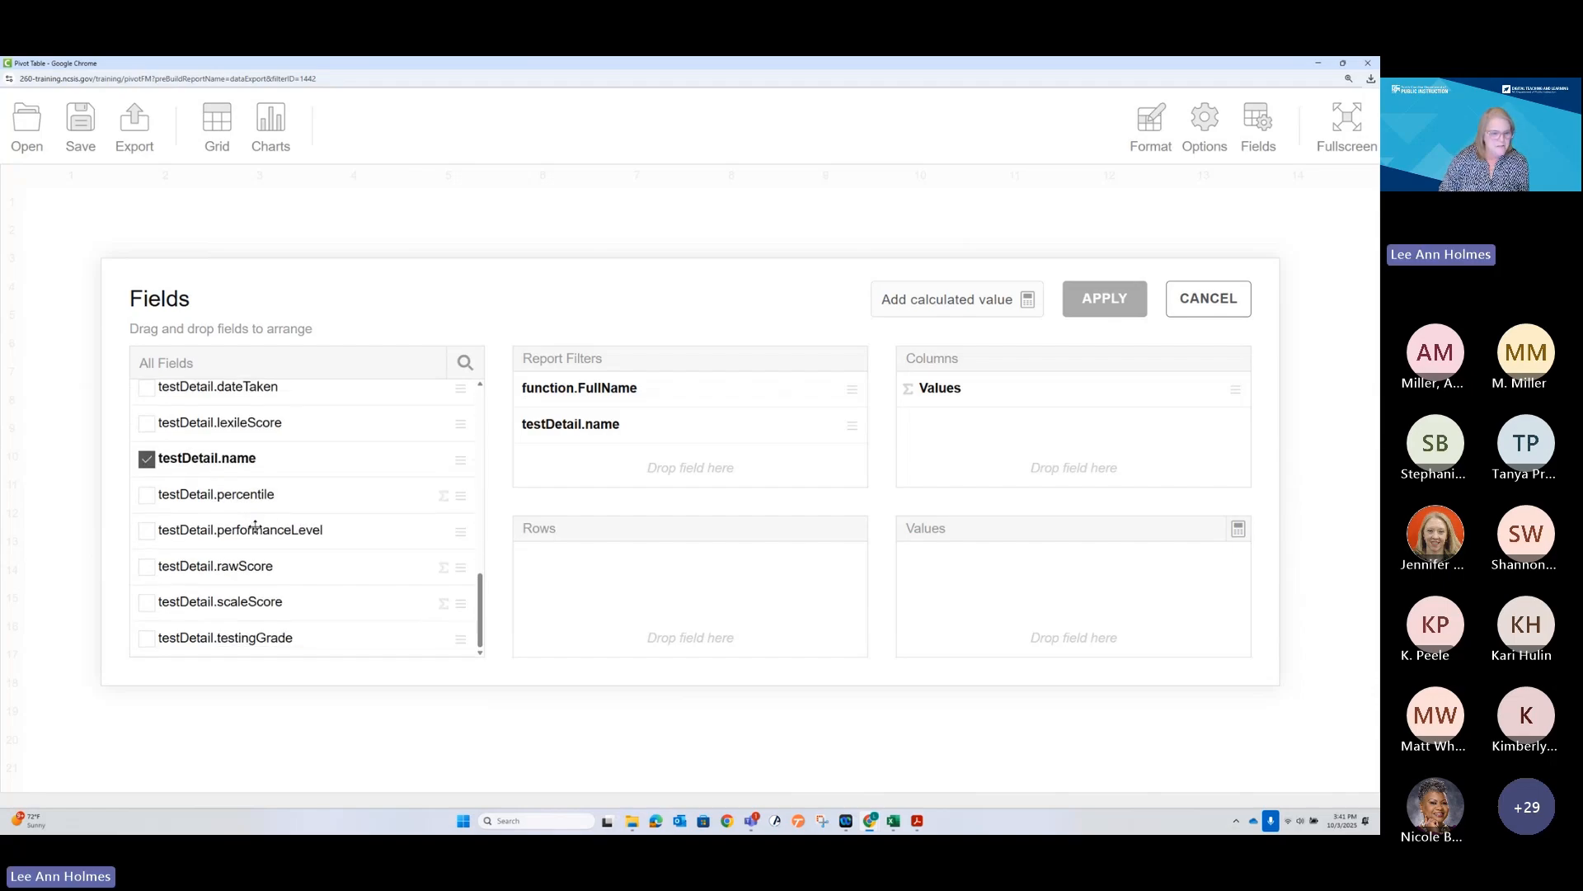
scroll(255, 526, up, 1)
scroll(255, 526, up, 2)
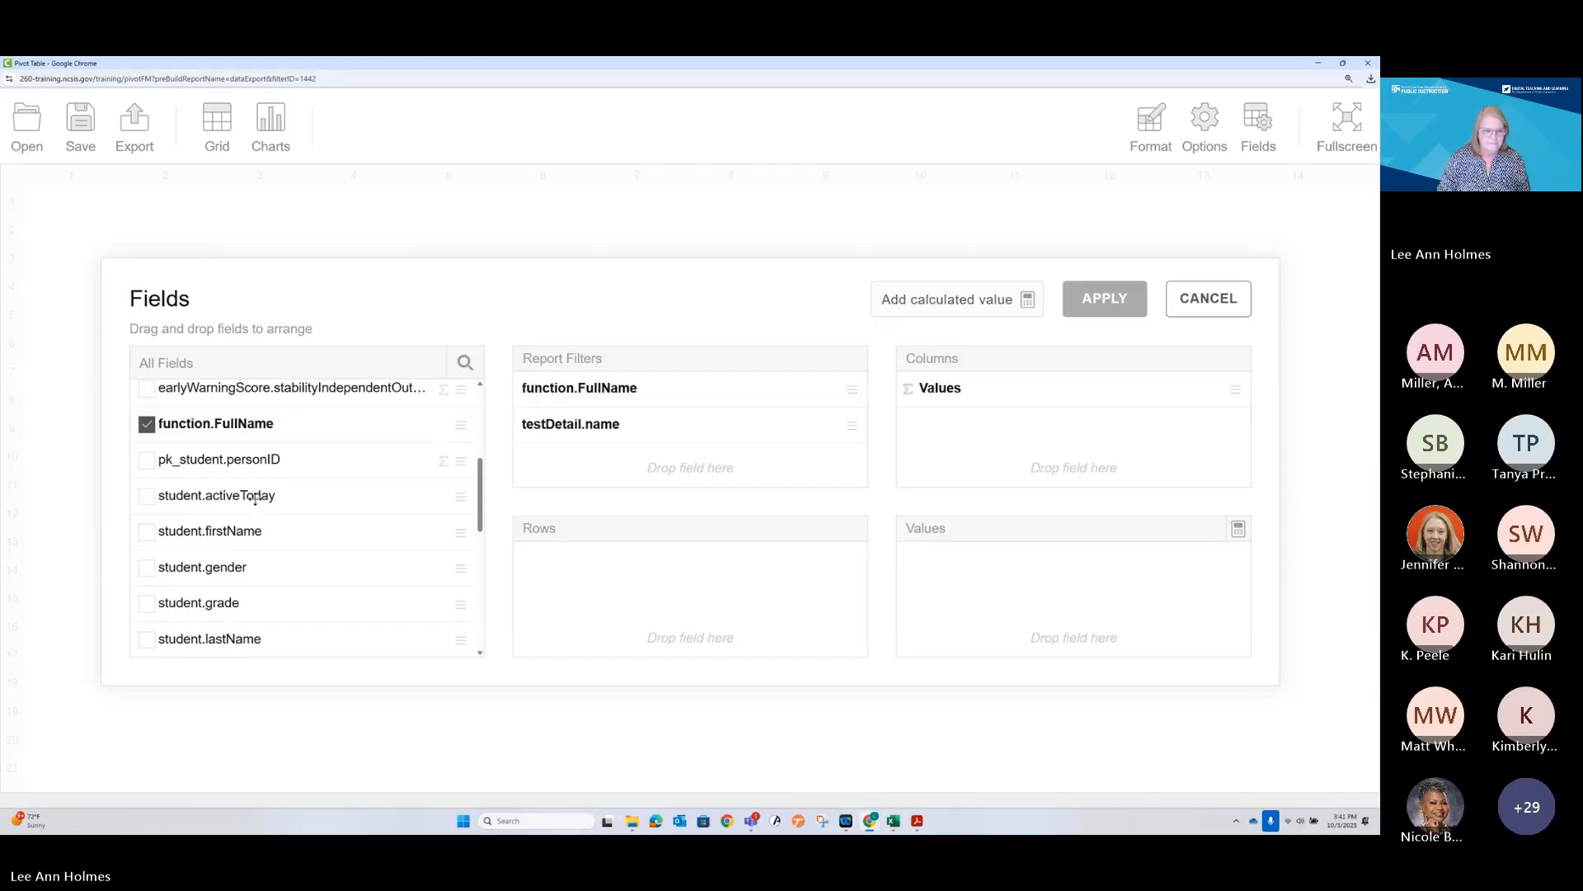
drag(255, 495, 606, 462)
scroll(232, 559, down, 1)
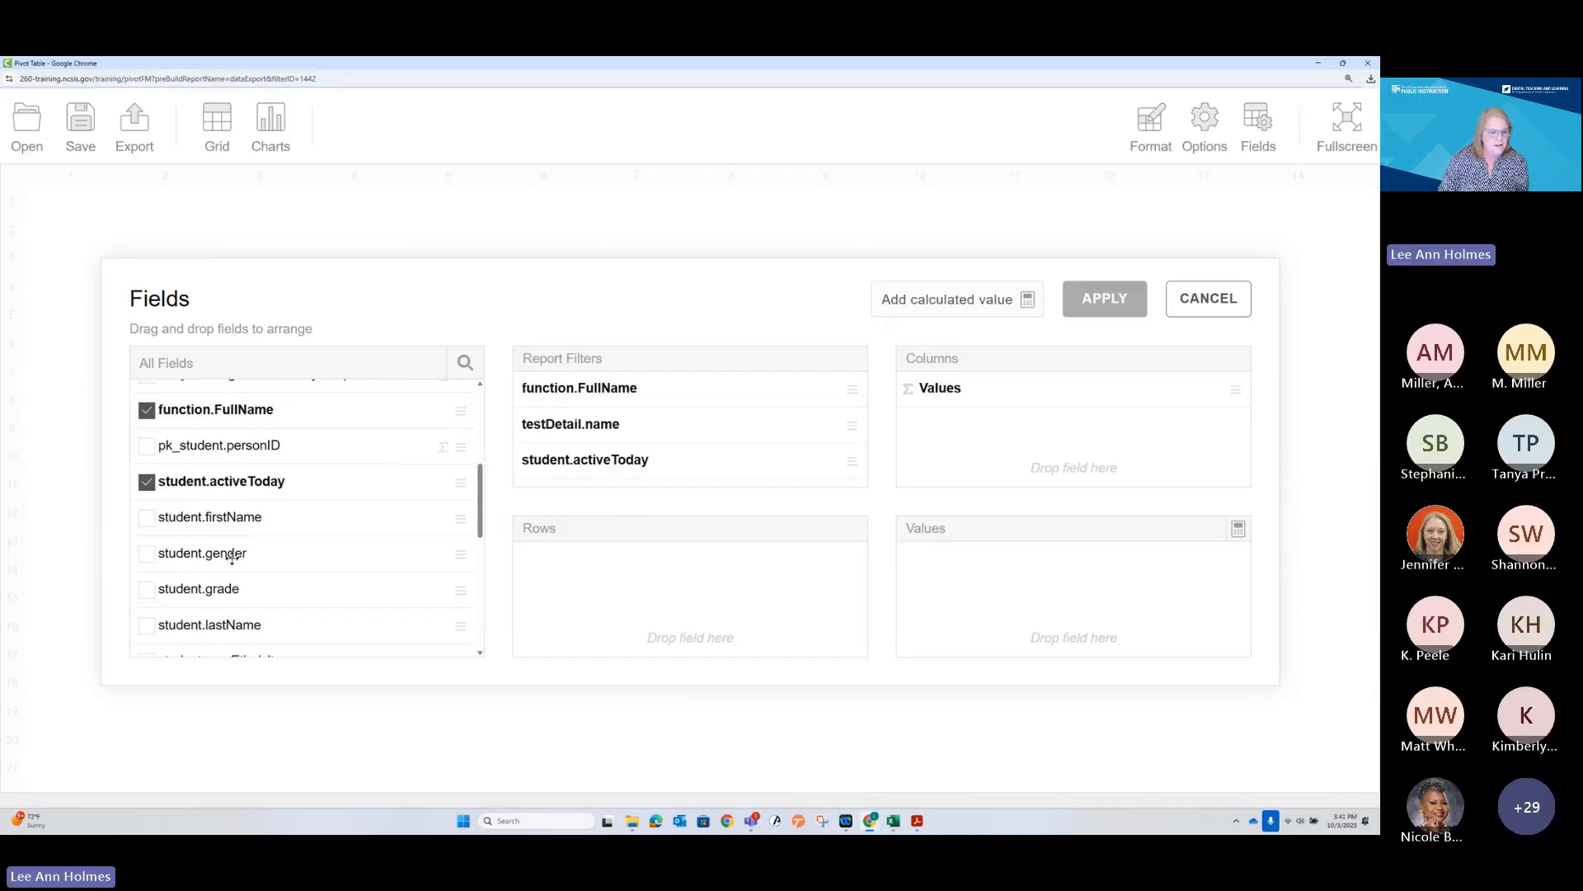
drag(230, 499, 645, 481)
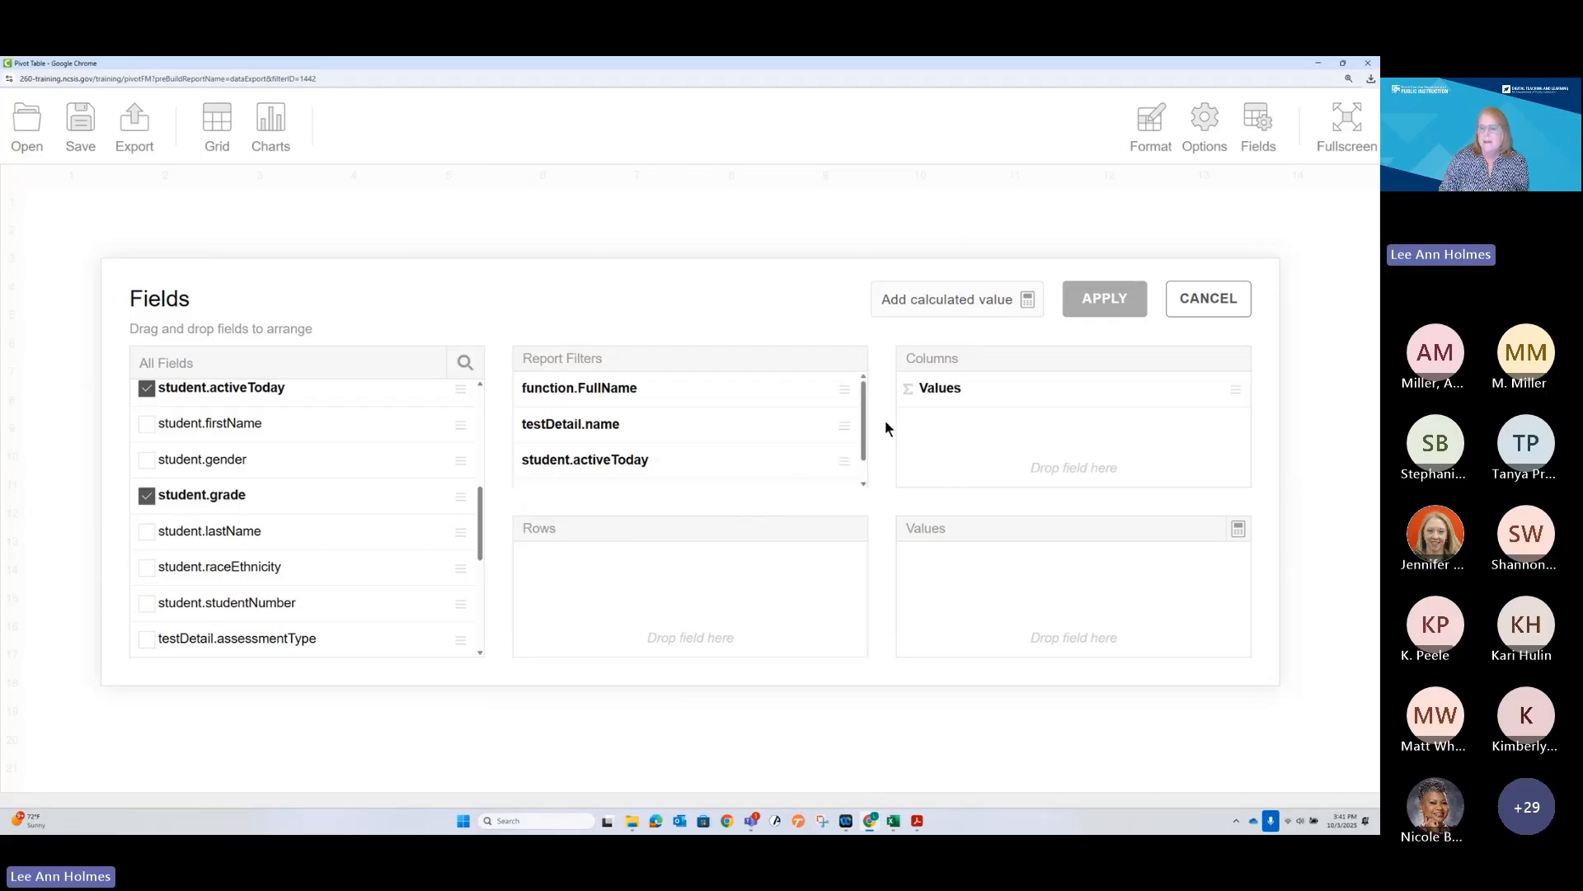
Place testDetail.performanceLevel in the columns ahead of Values
scroll(331, 537, down, 2)
scroll(331, 538, down, 2)
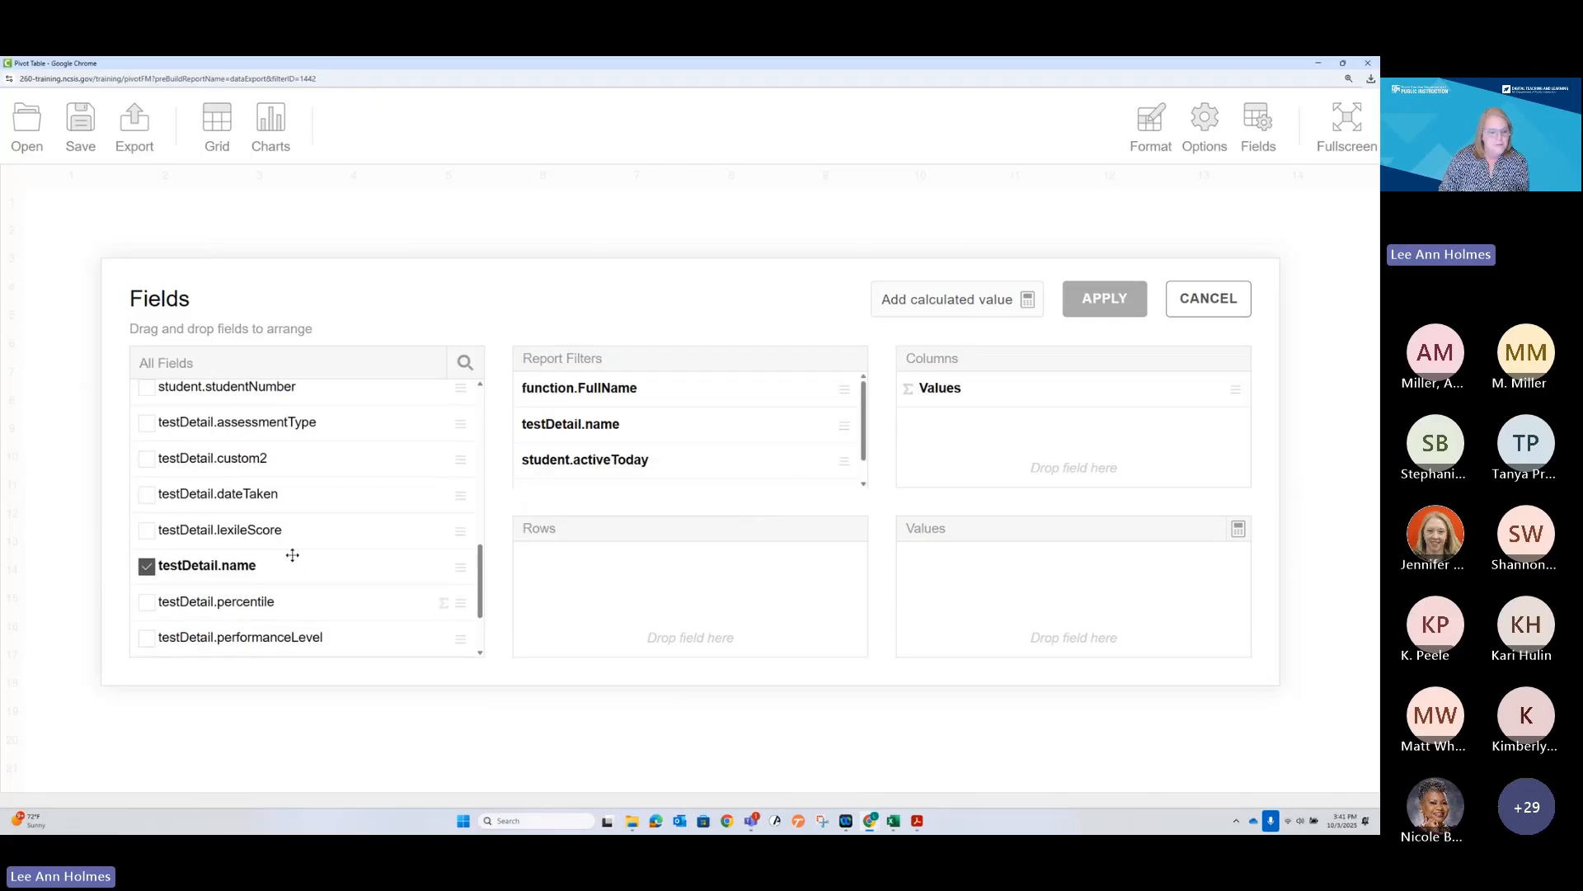
drag(272, 584, 1007, 382)
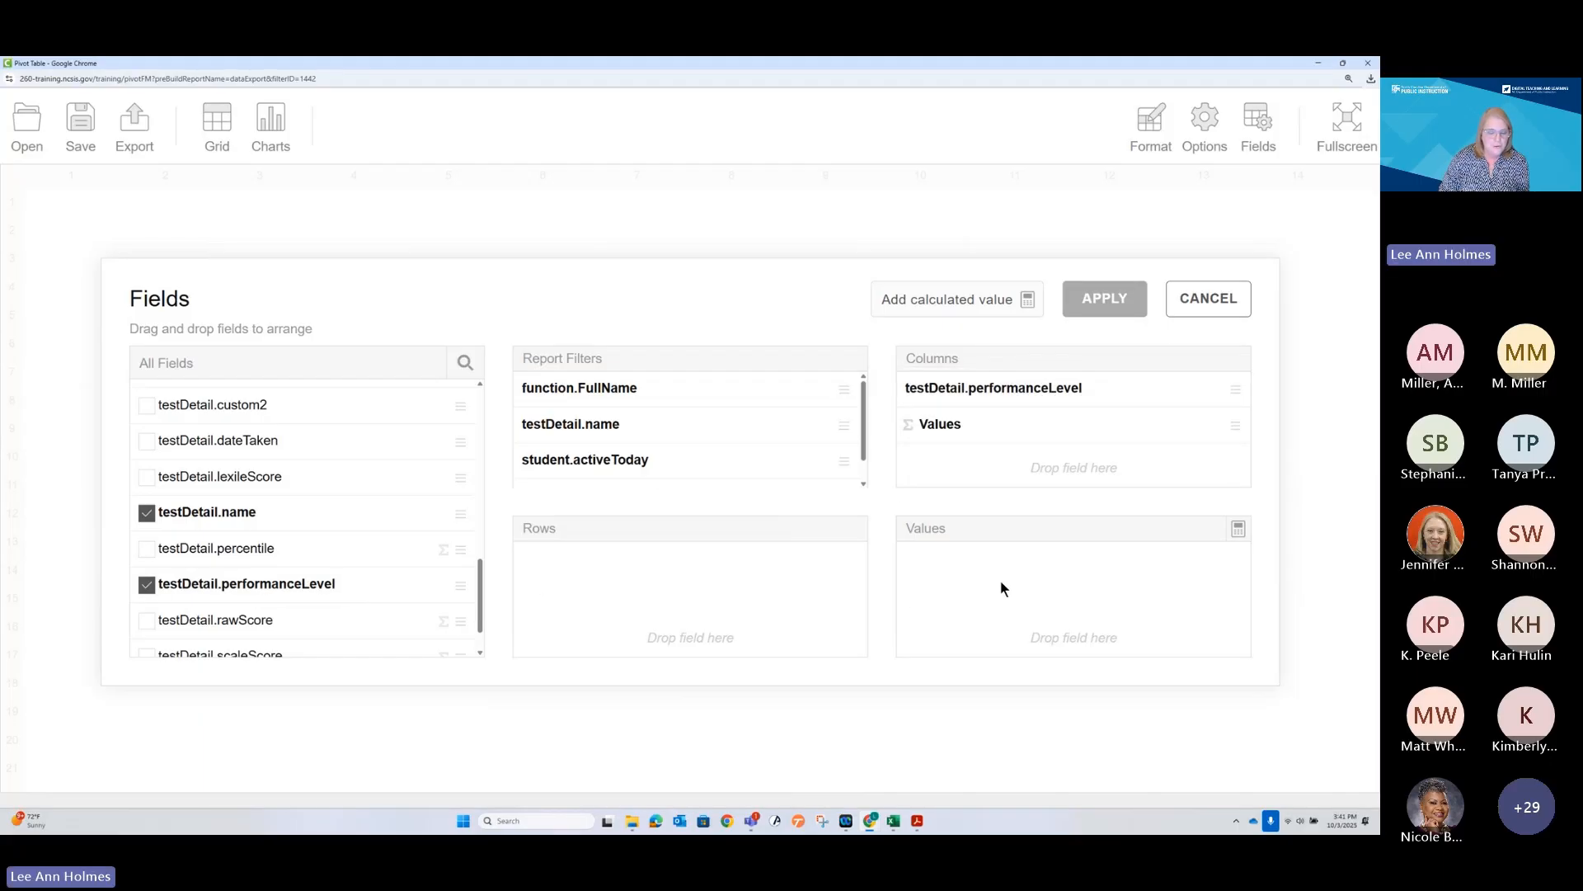
Add pk_student.personID to the values and aggregate it by Count
drag(484, 587, 515, 462)
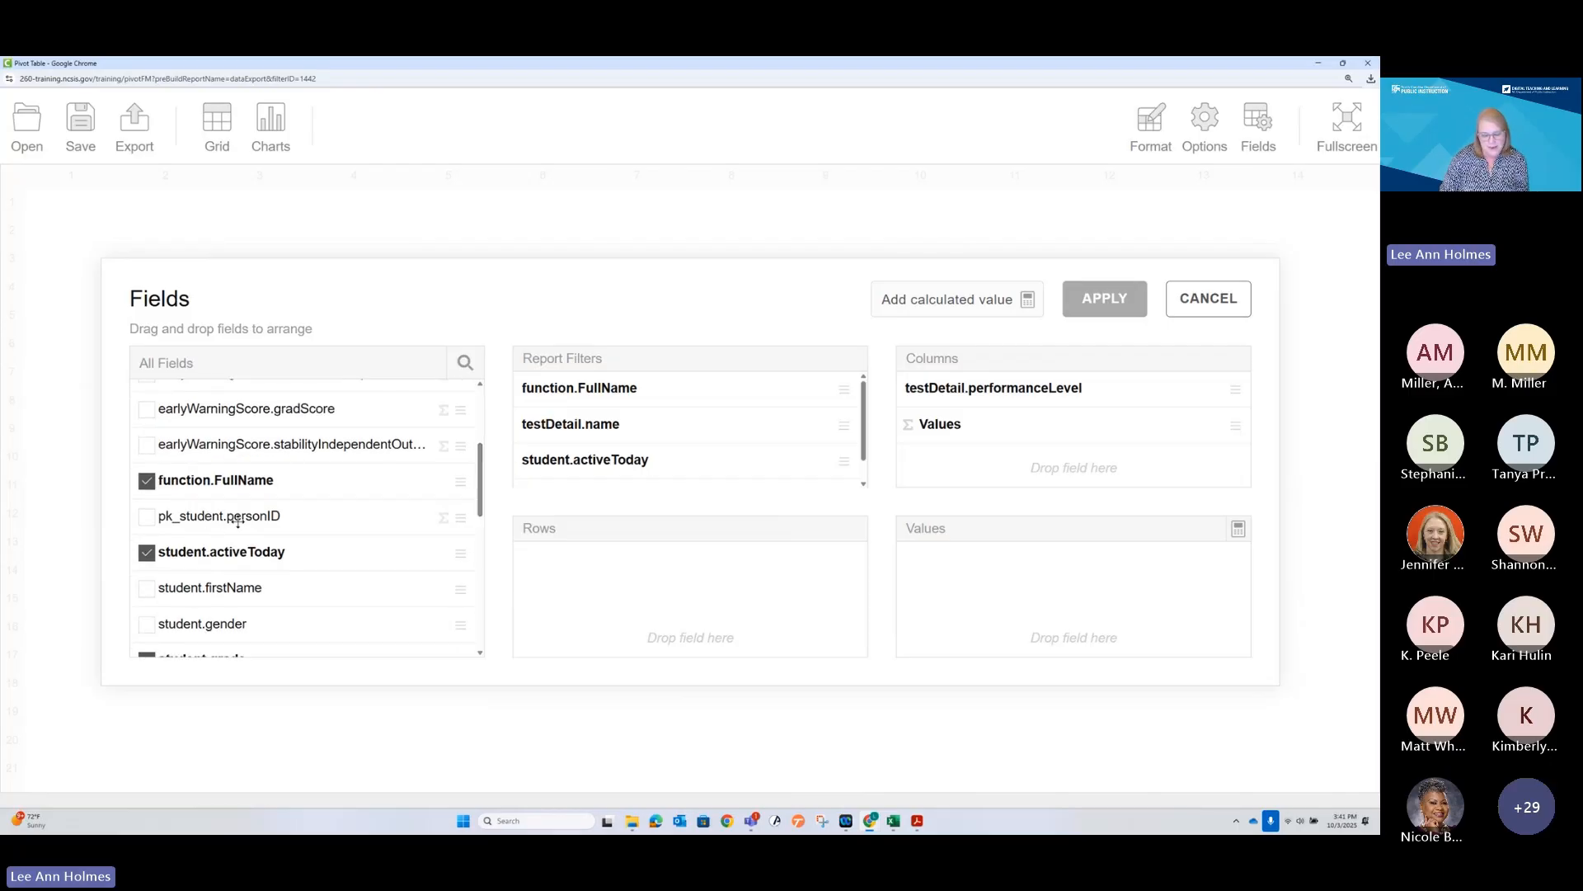
key(ctrl+2)
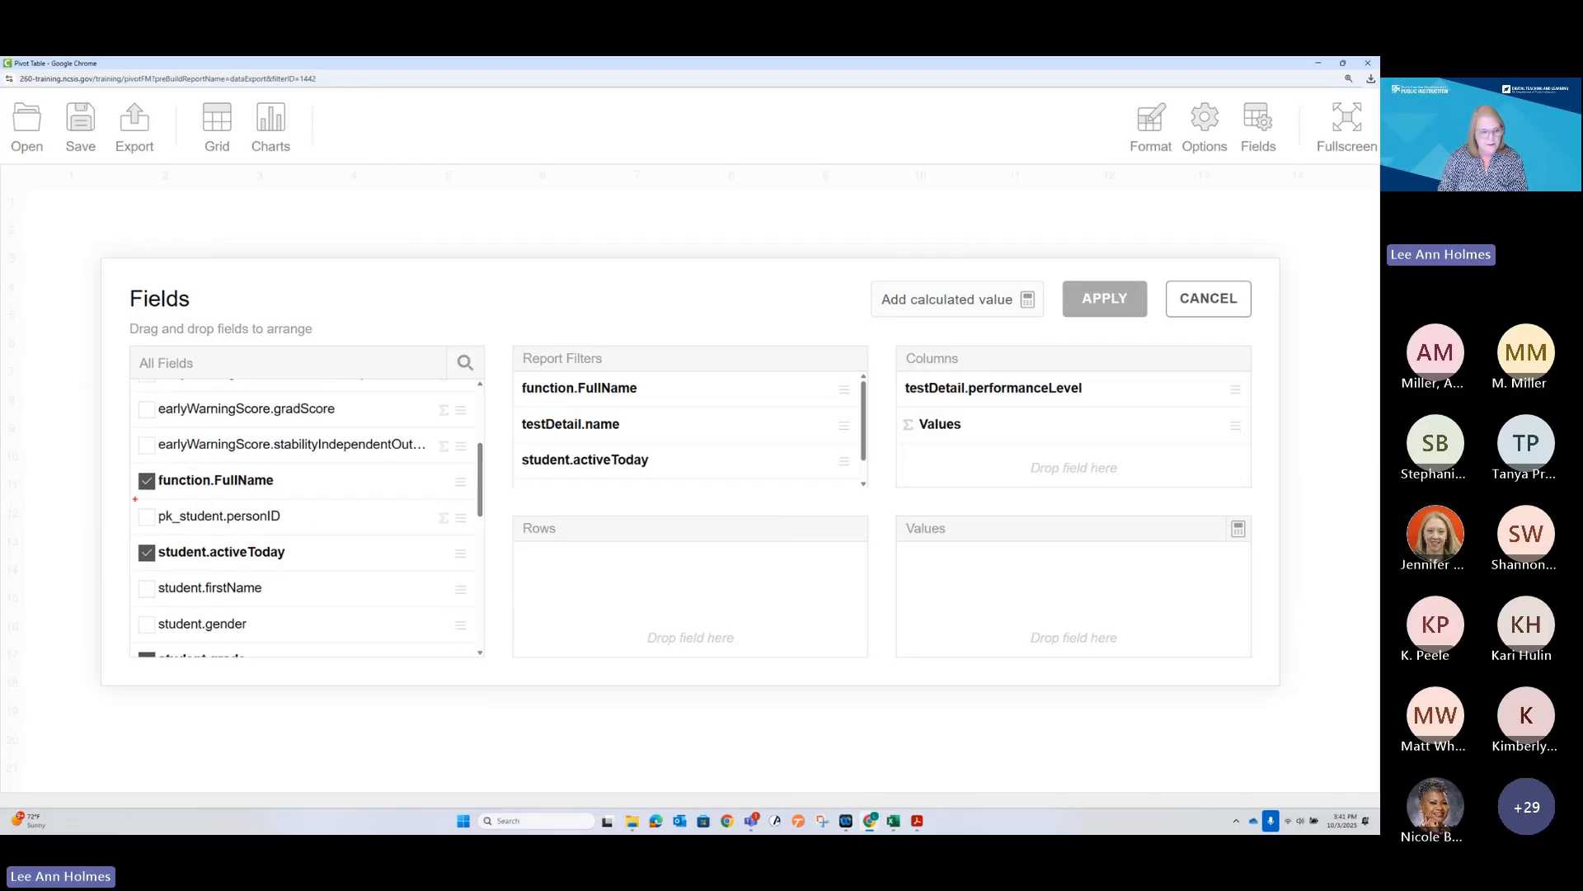
drag(128, 500, 321, 530)
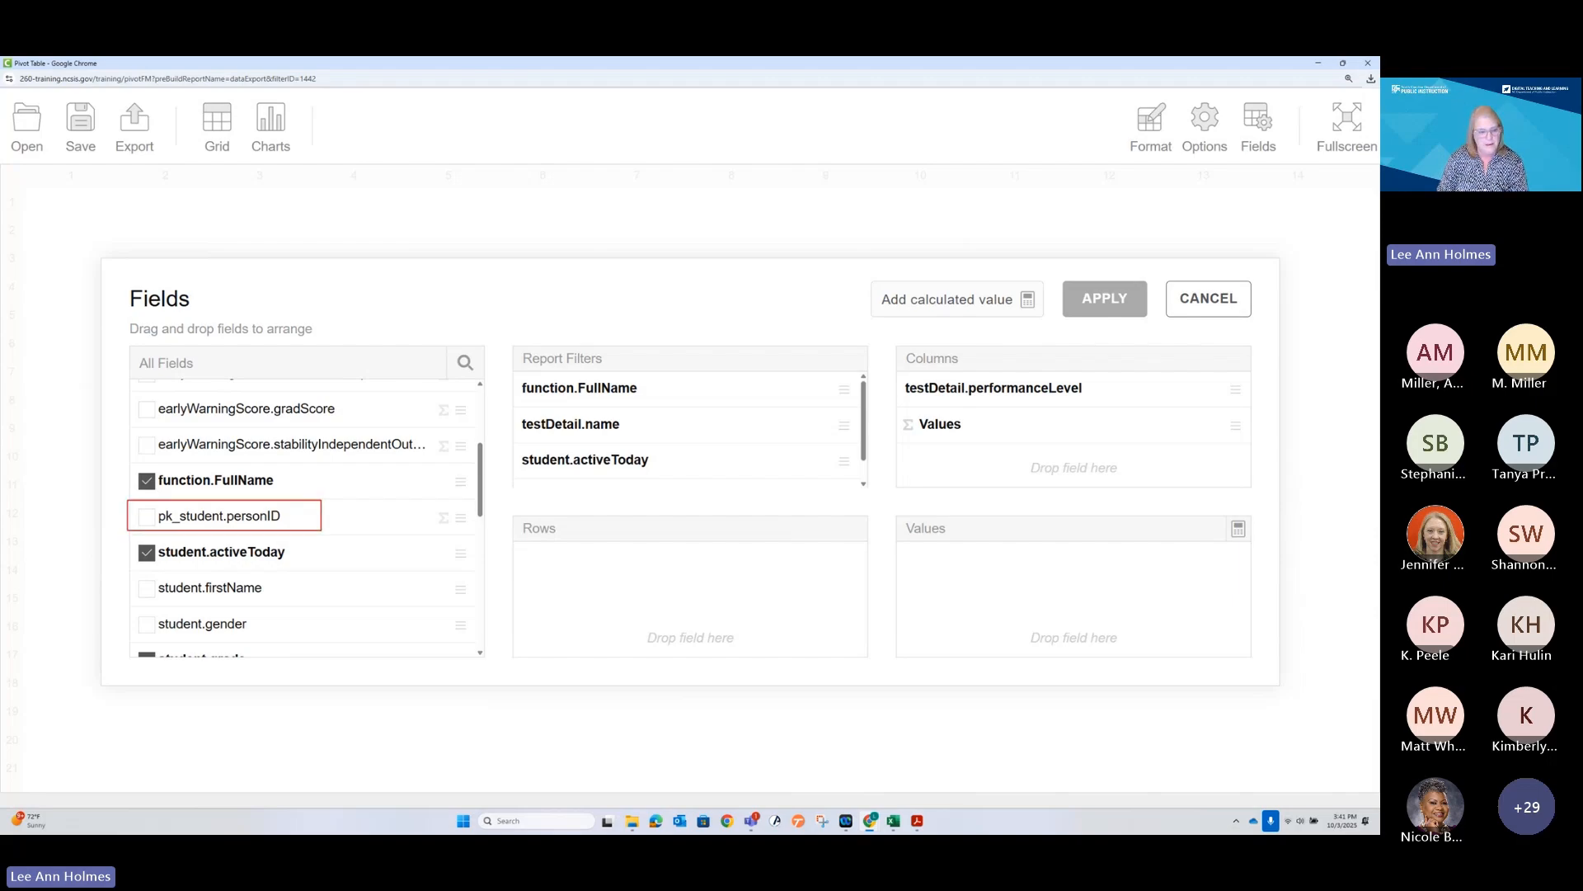
key(Escape)
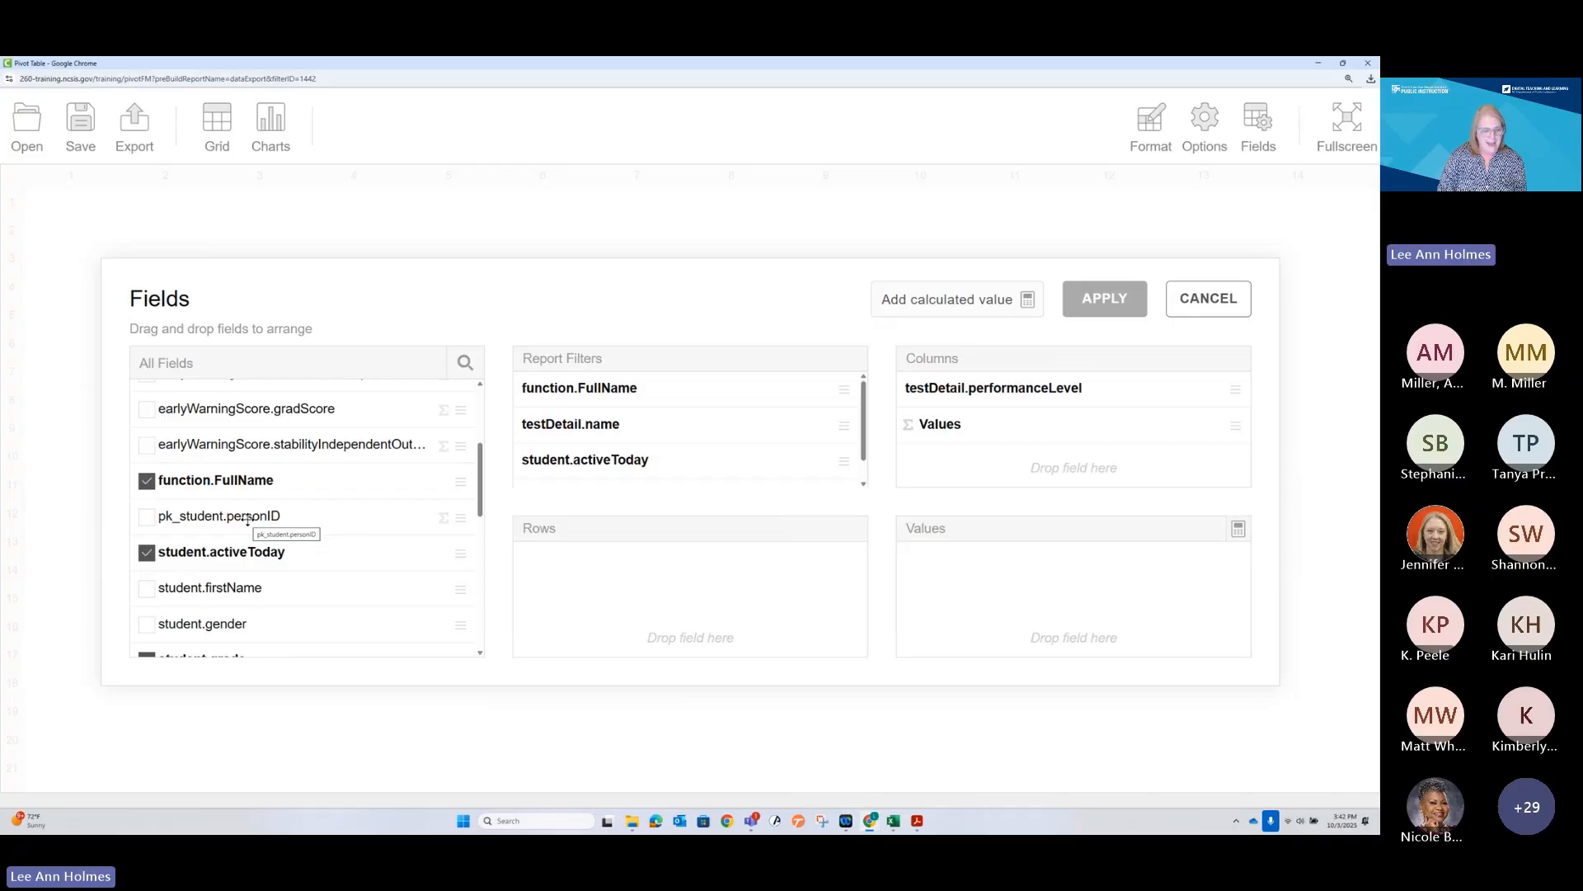
drag(247, 520, 1040, 591)
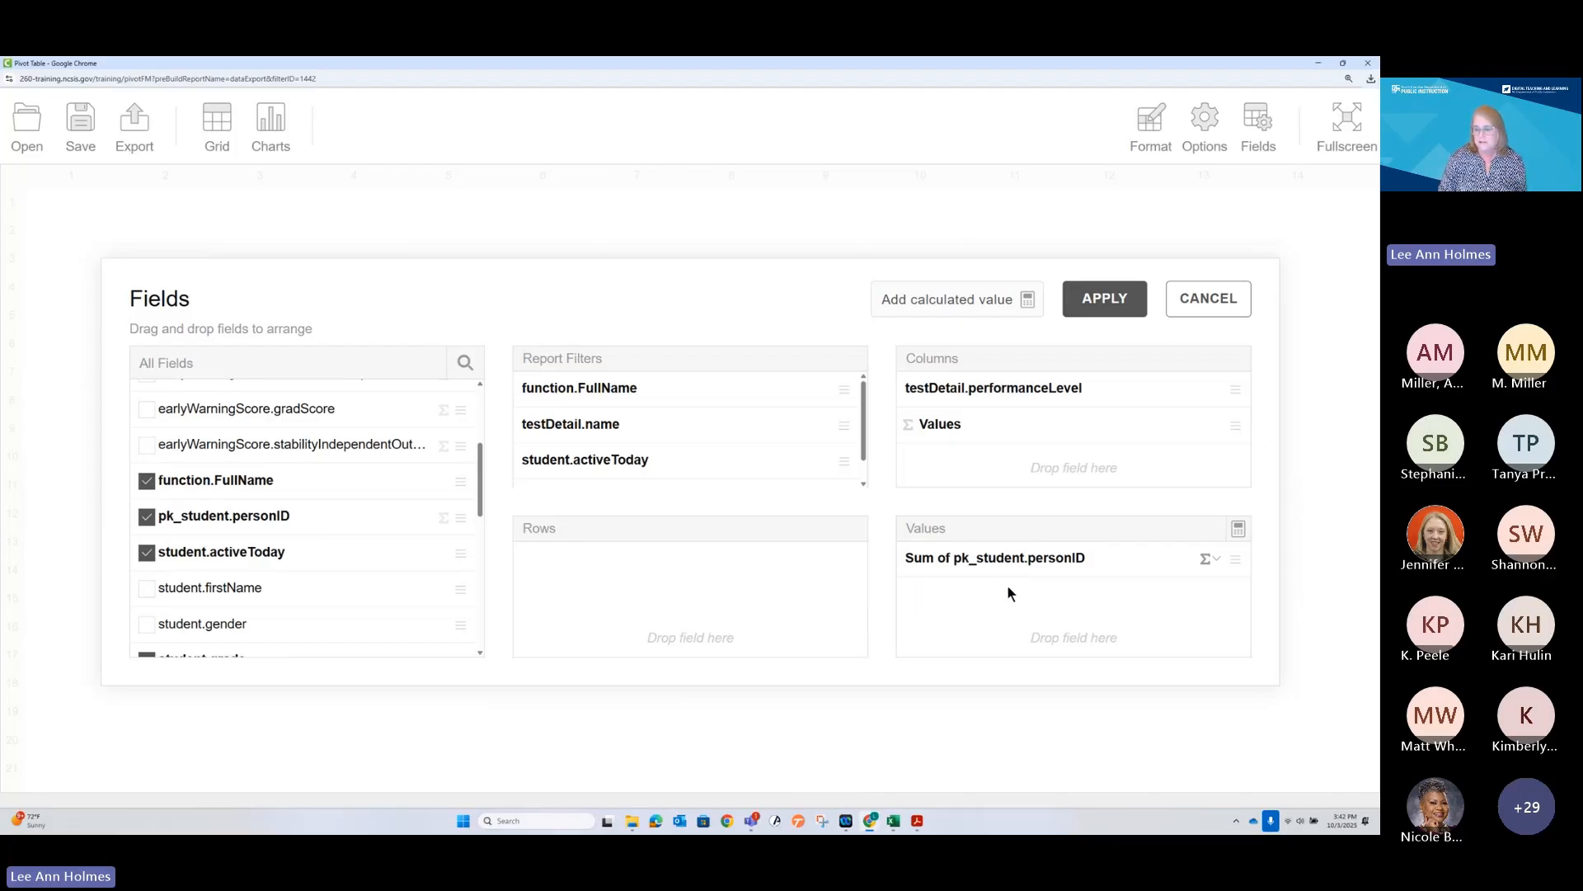
click(1216, 560)
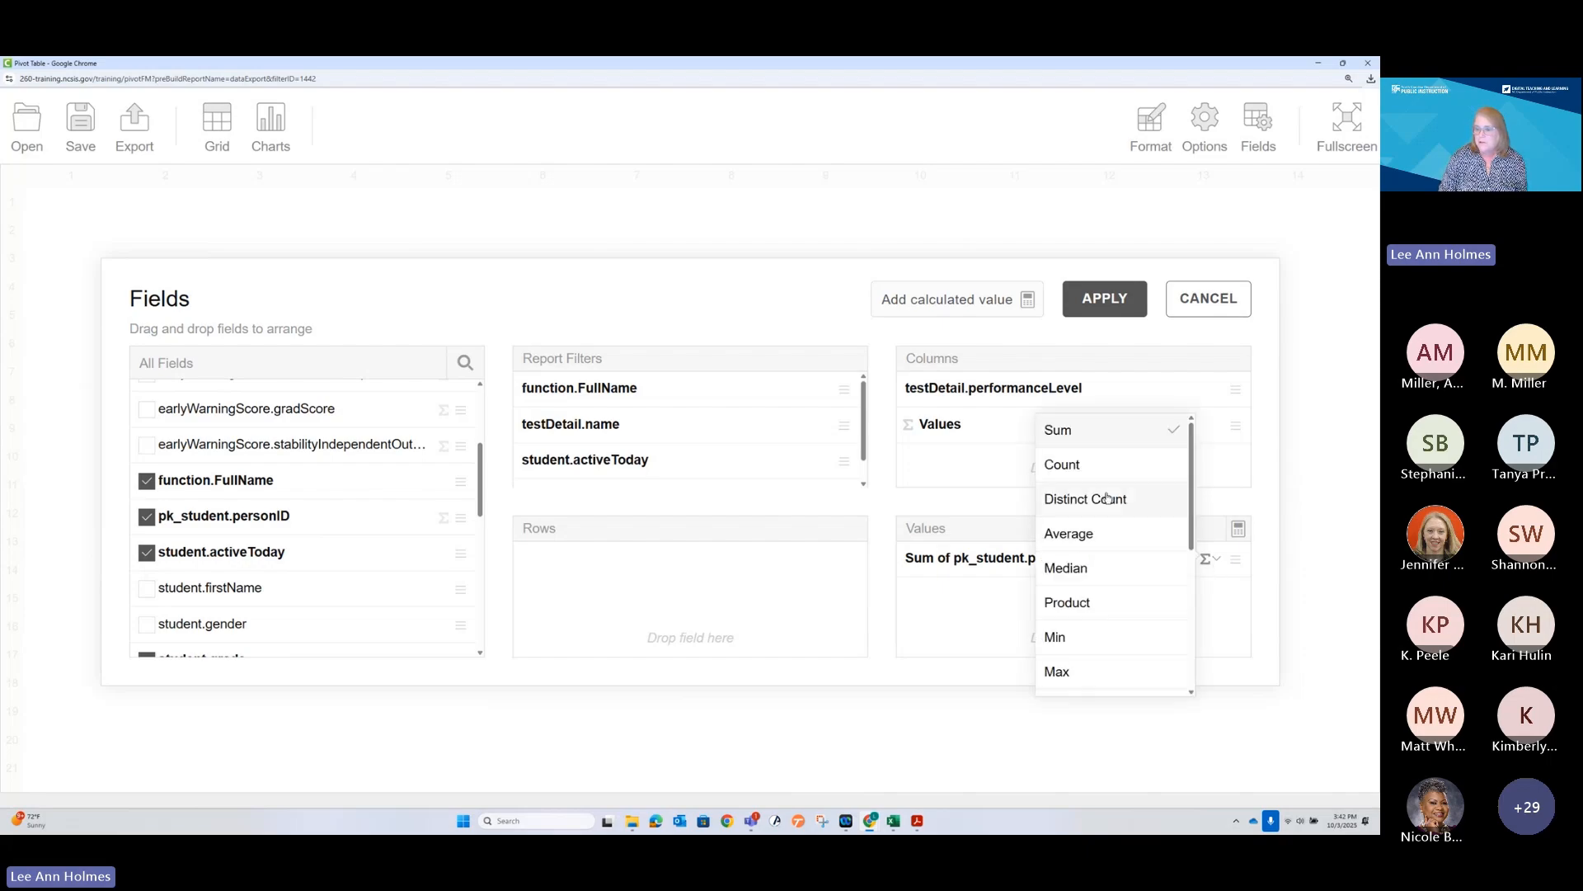
click(1103, 468)
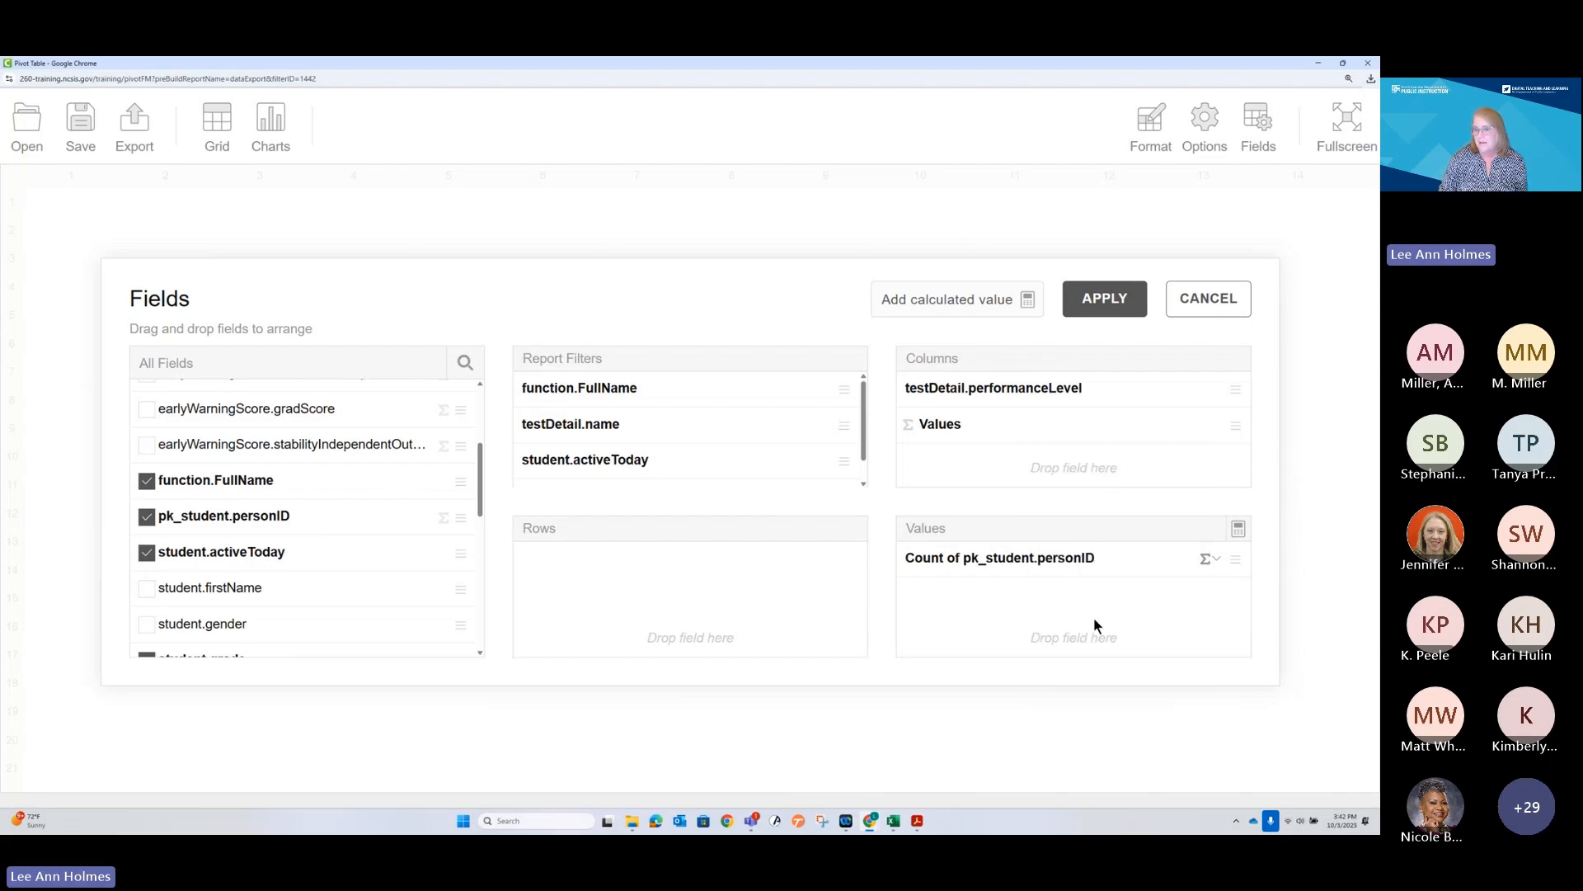
Apply the field layout and display the results as a column chart
click(1101, 297)
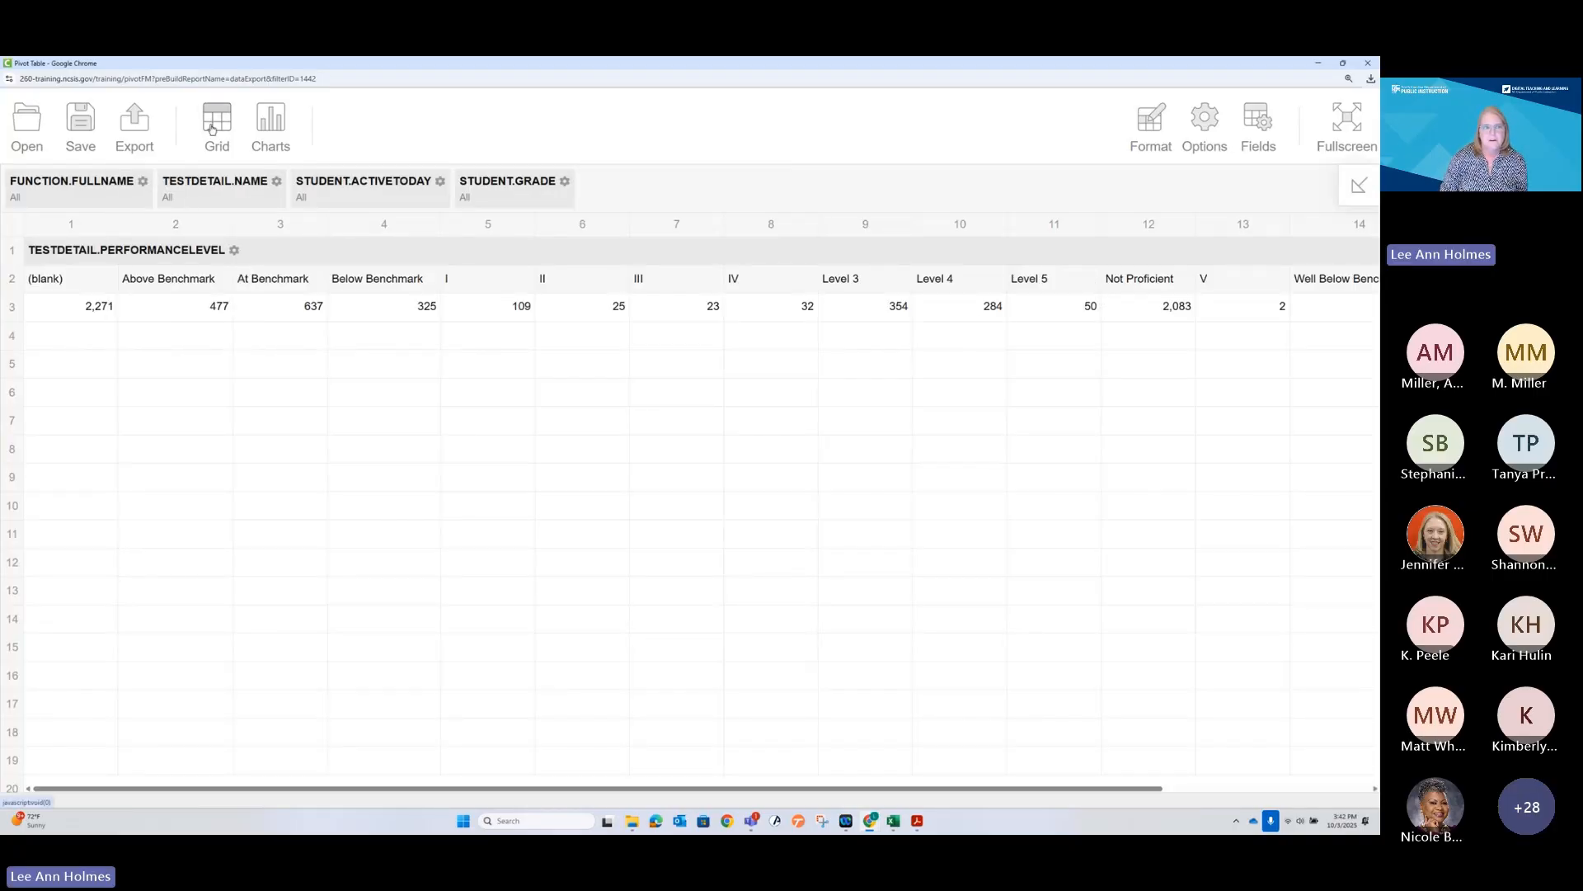
mouse_move(264, 128)
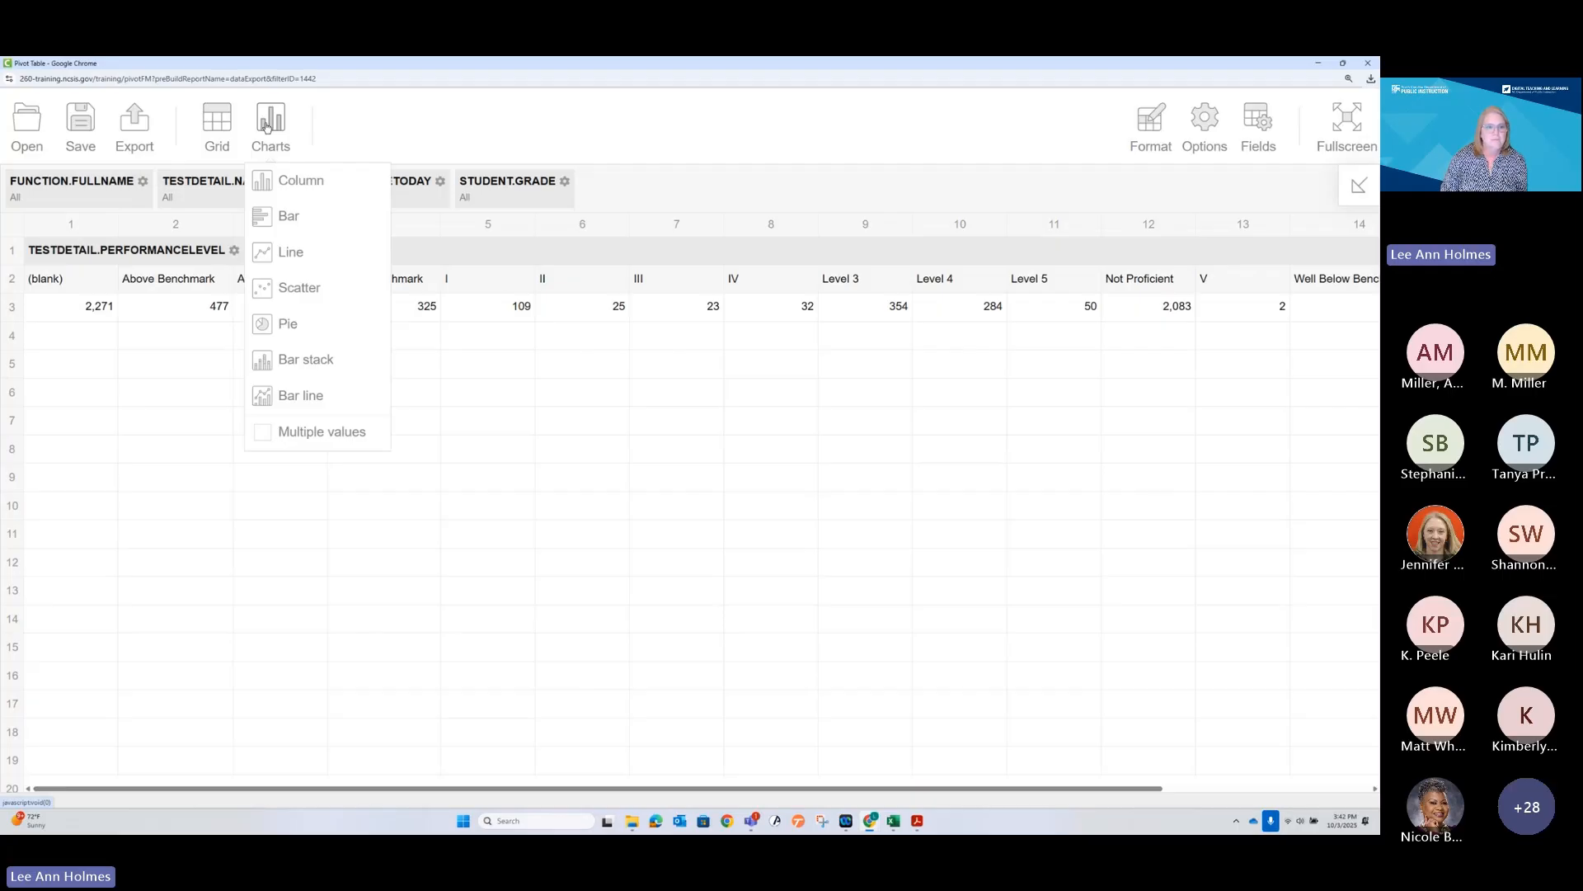
click(288, 189)
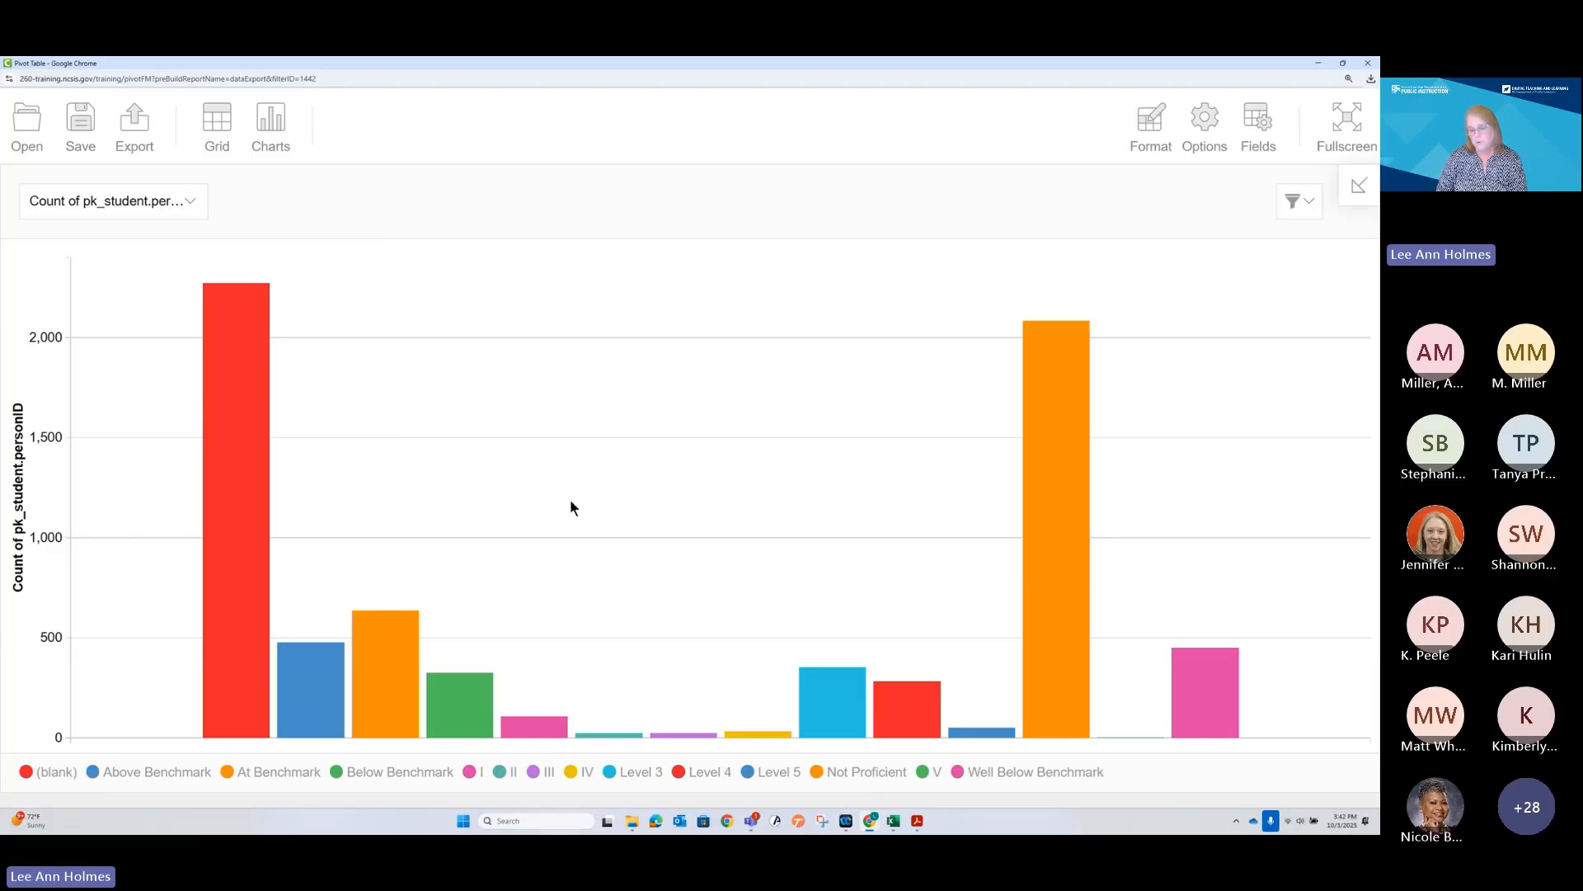
Apply the chart's student.activeToday filter with true selected
click(1307, 201)
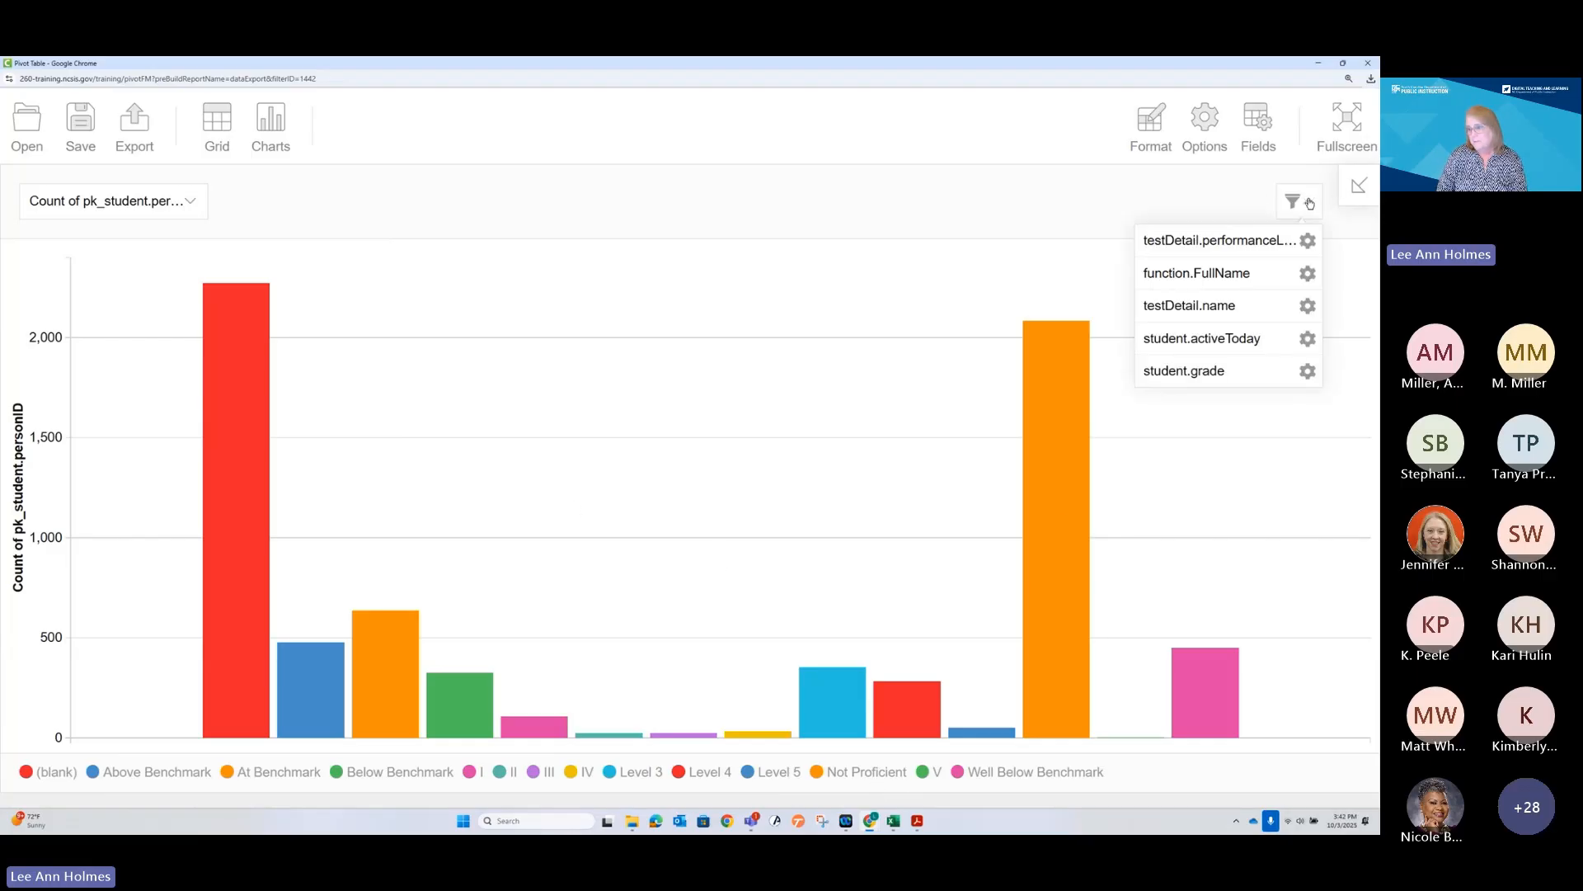
click(1308, 338)
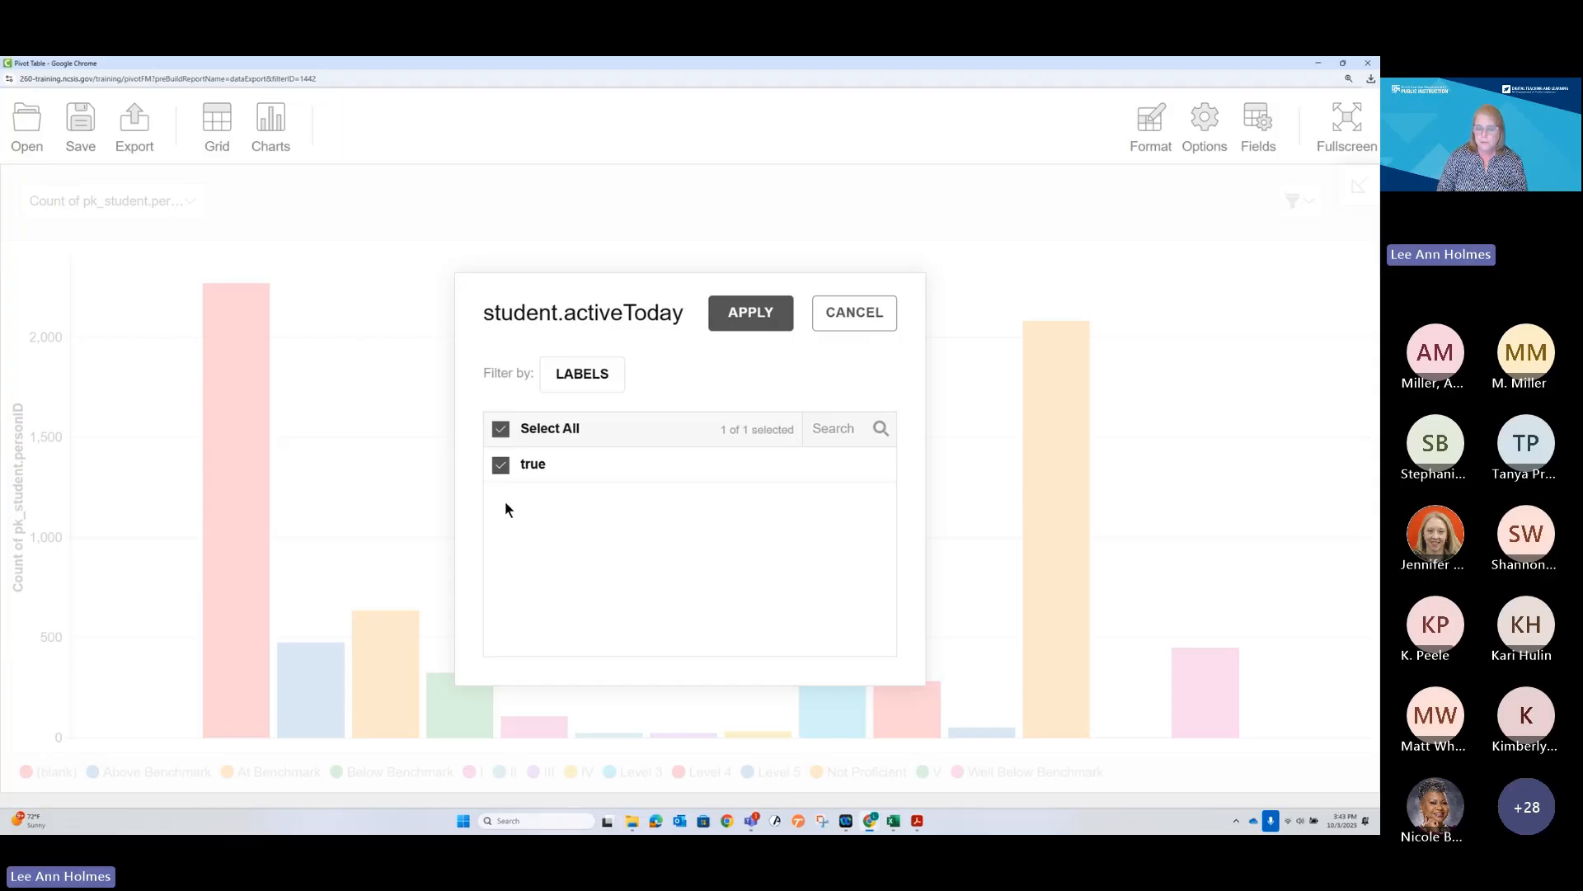
click(738, 313)
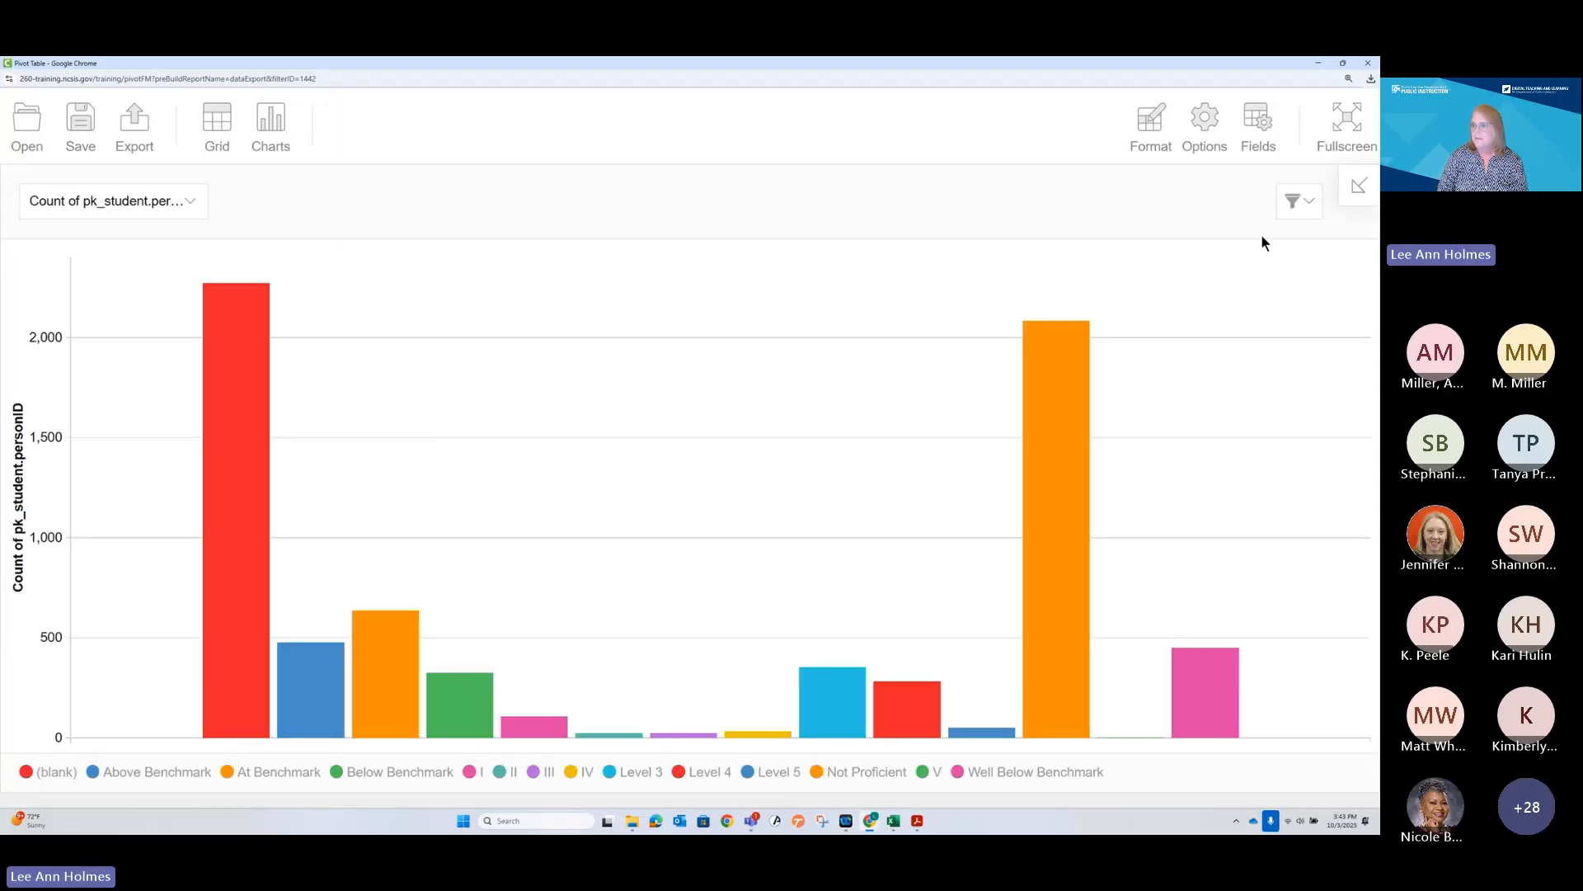
Filter the chart's testDetail.name field to only Grade 4 Reading EOG and apply it
click(1293, 201)
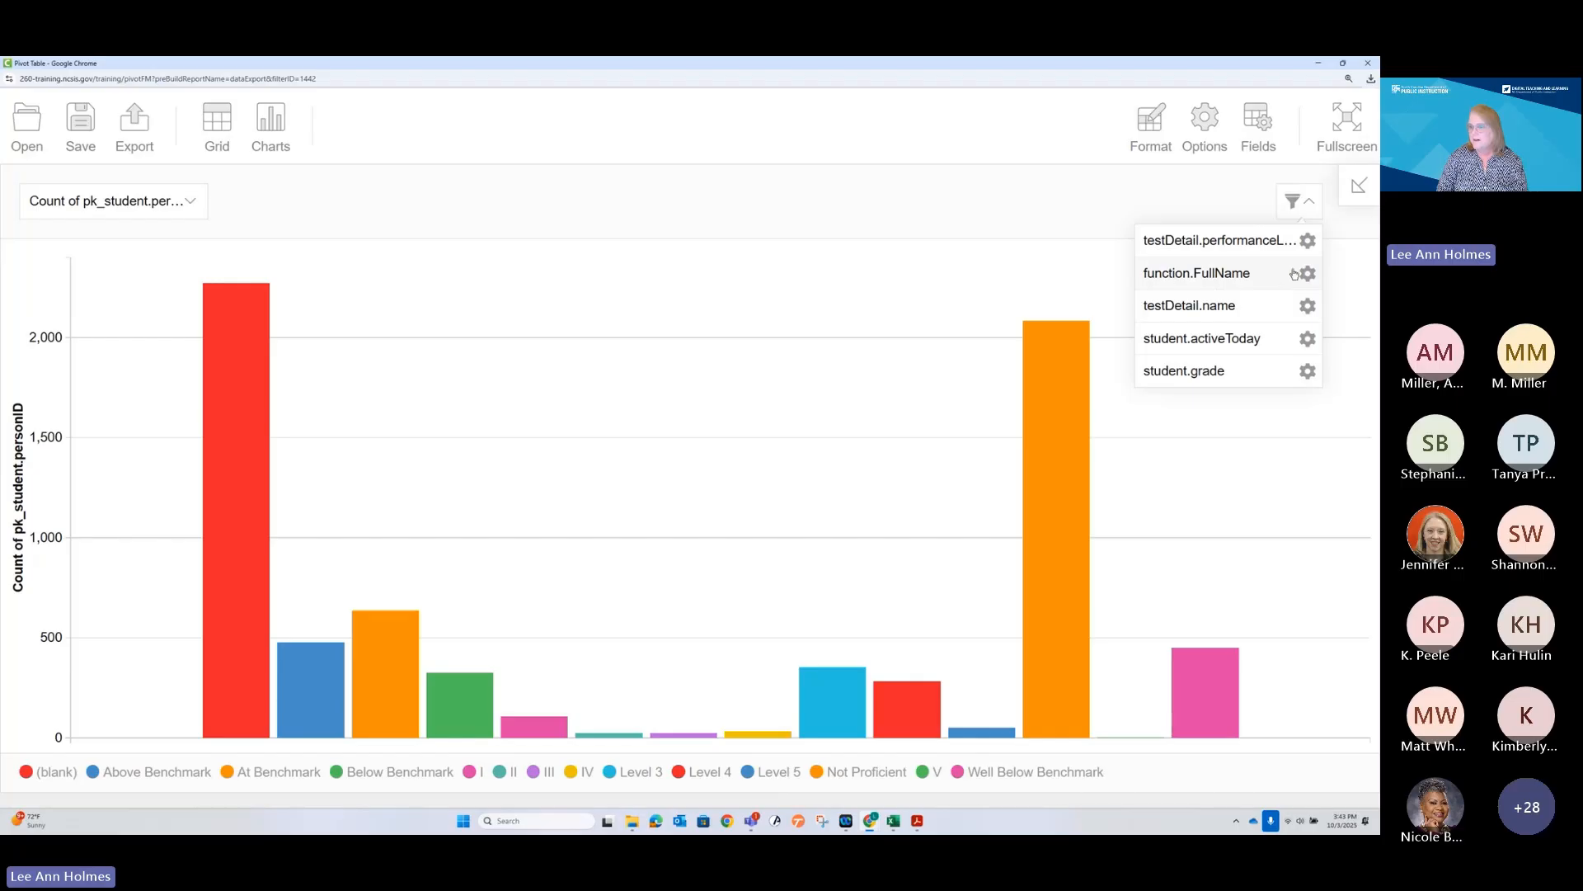
click(1303, 307)
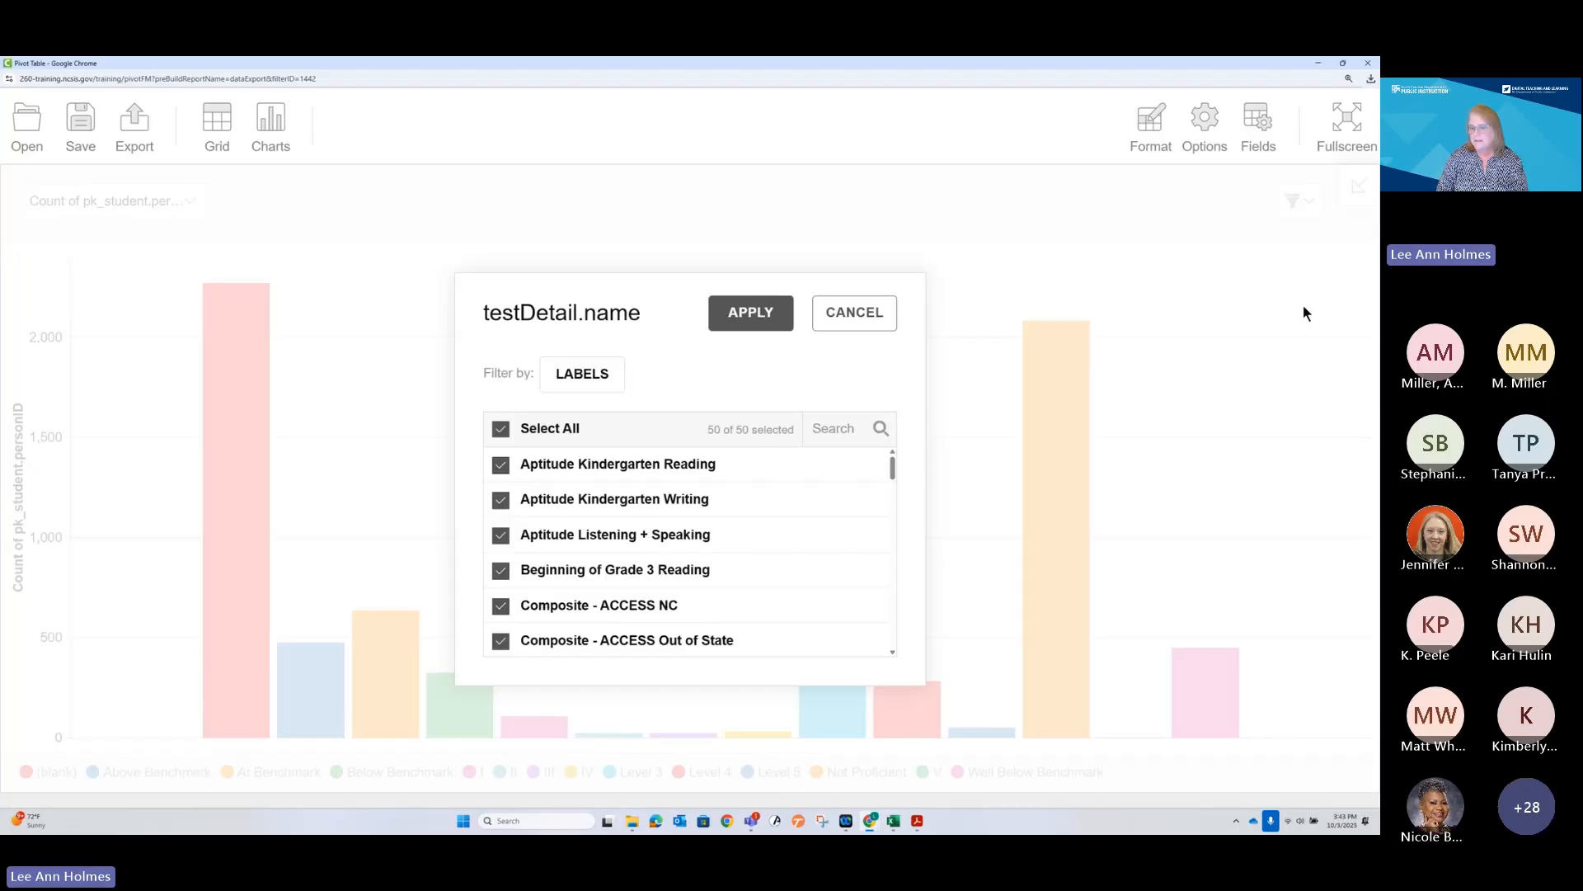
click(501, 428)
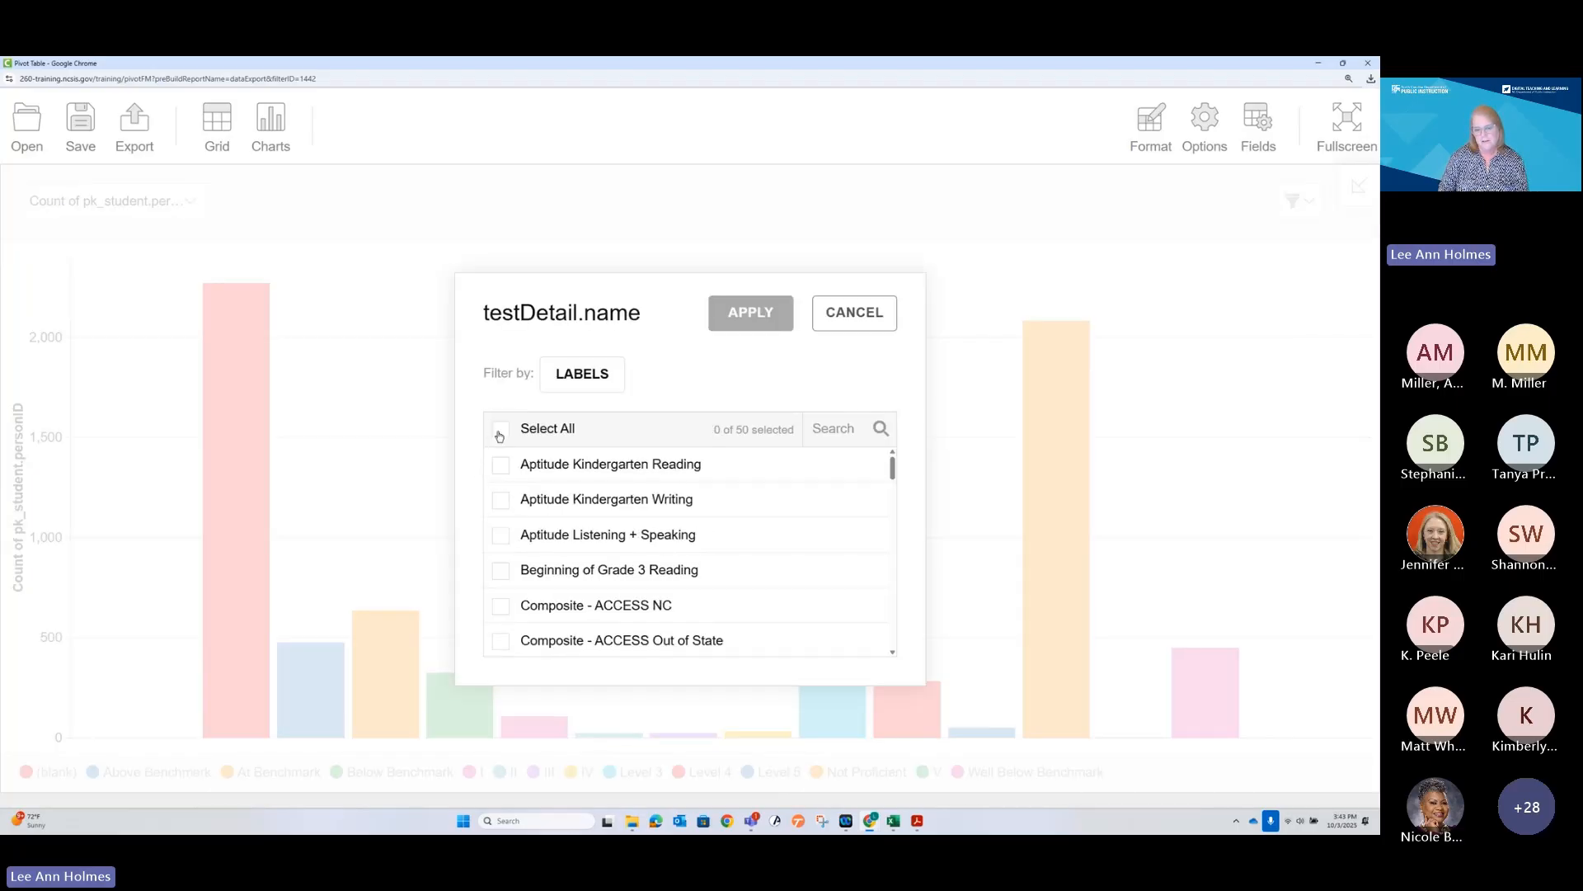
scroll(540, 536, down, 3)
scroll(542, 540, down, 2)
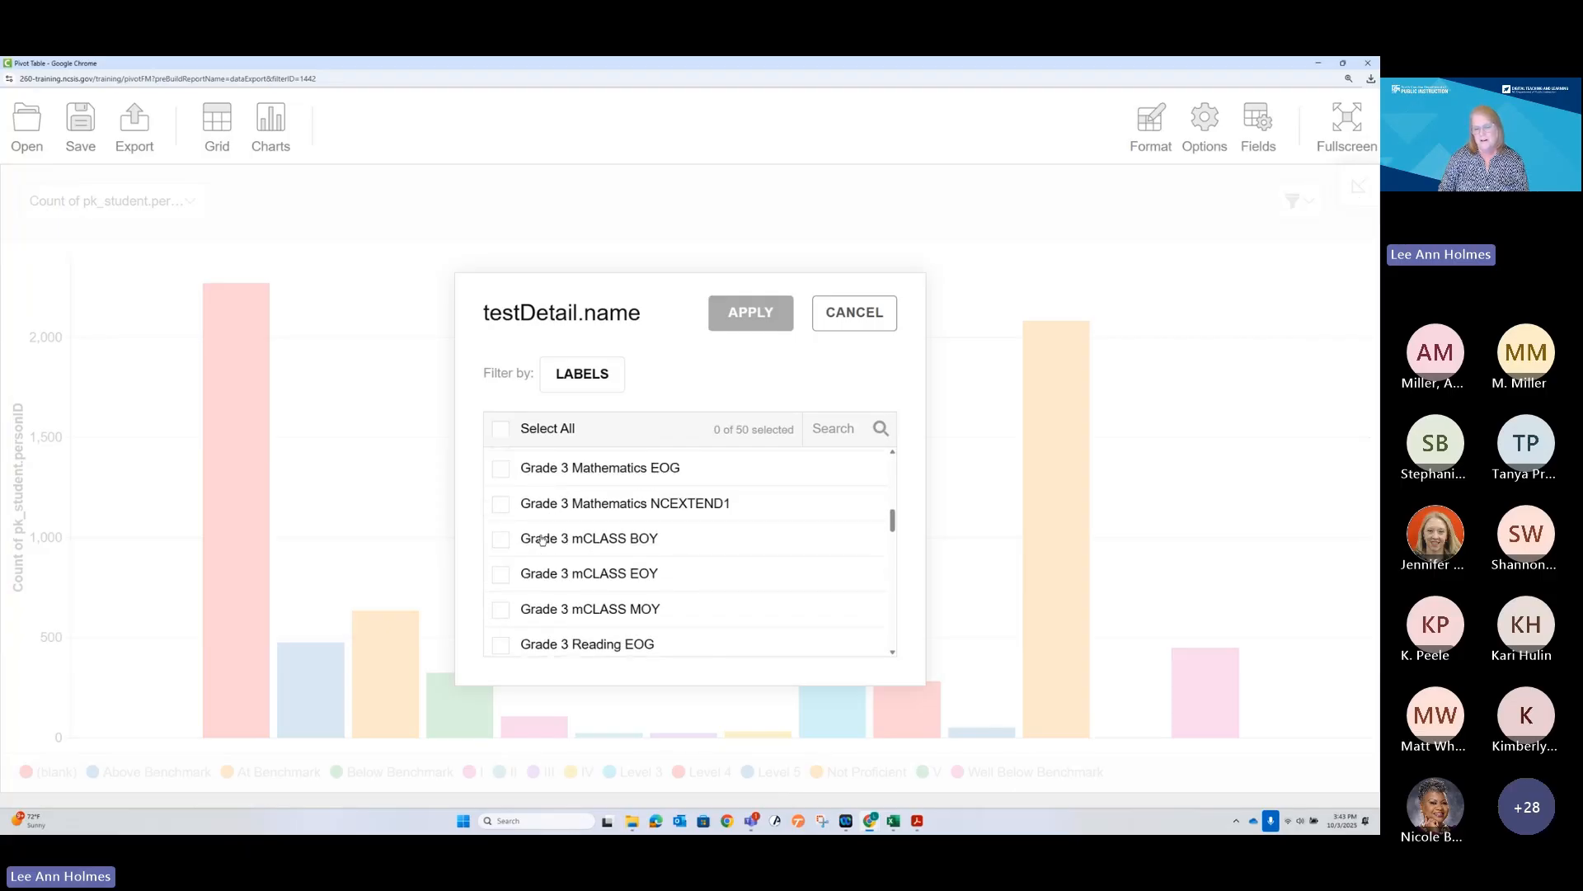
scroll(542, 539, down, 5)
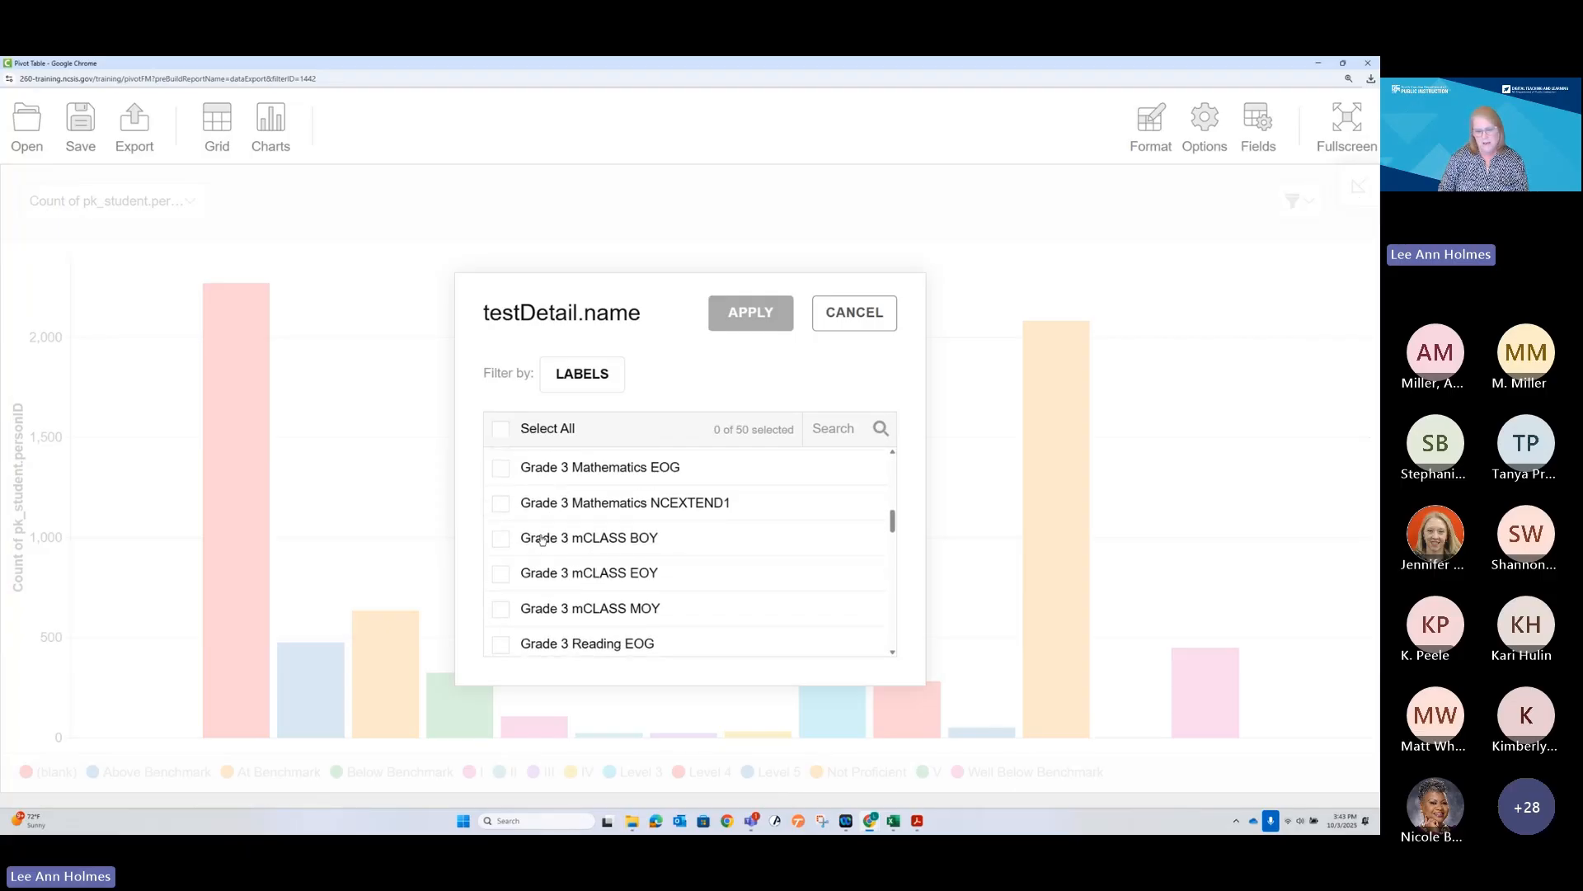
scroll(542, 540, down, 4)
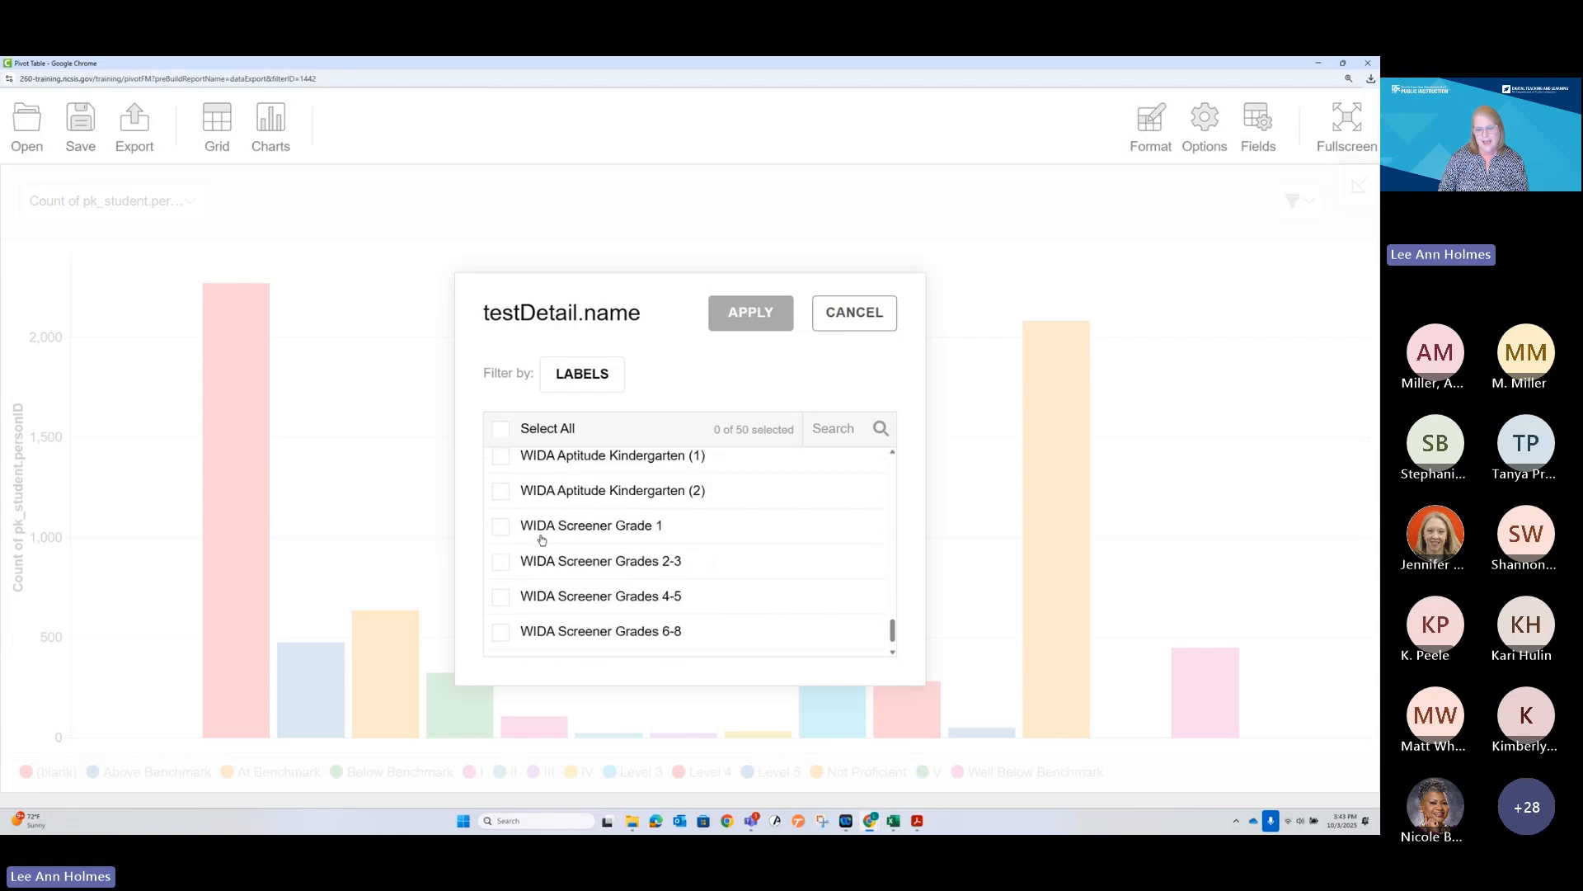
scroll(542, 540, up, 5)
scroll(542, 540, up, 3)
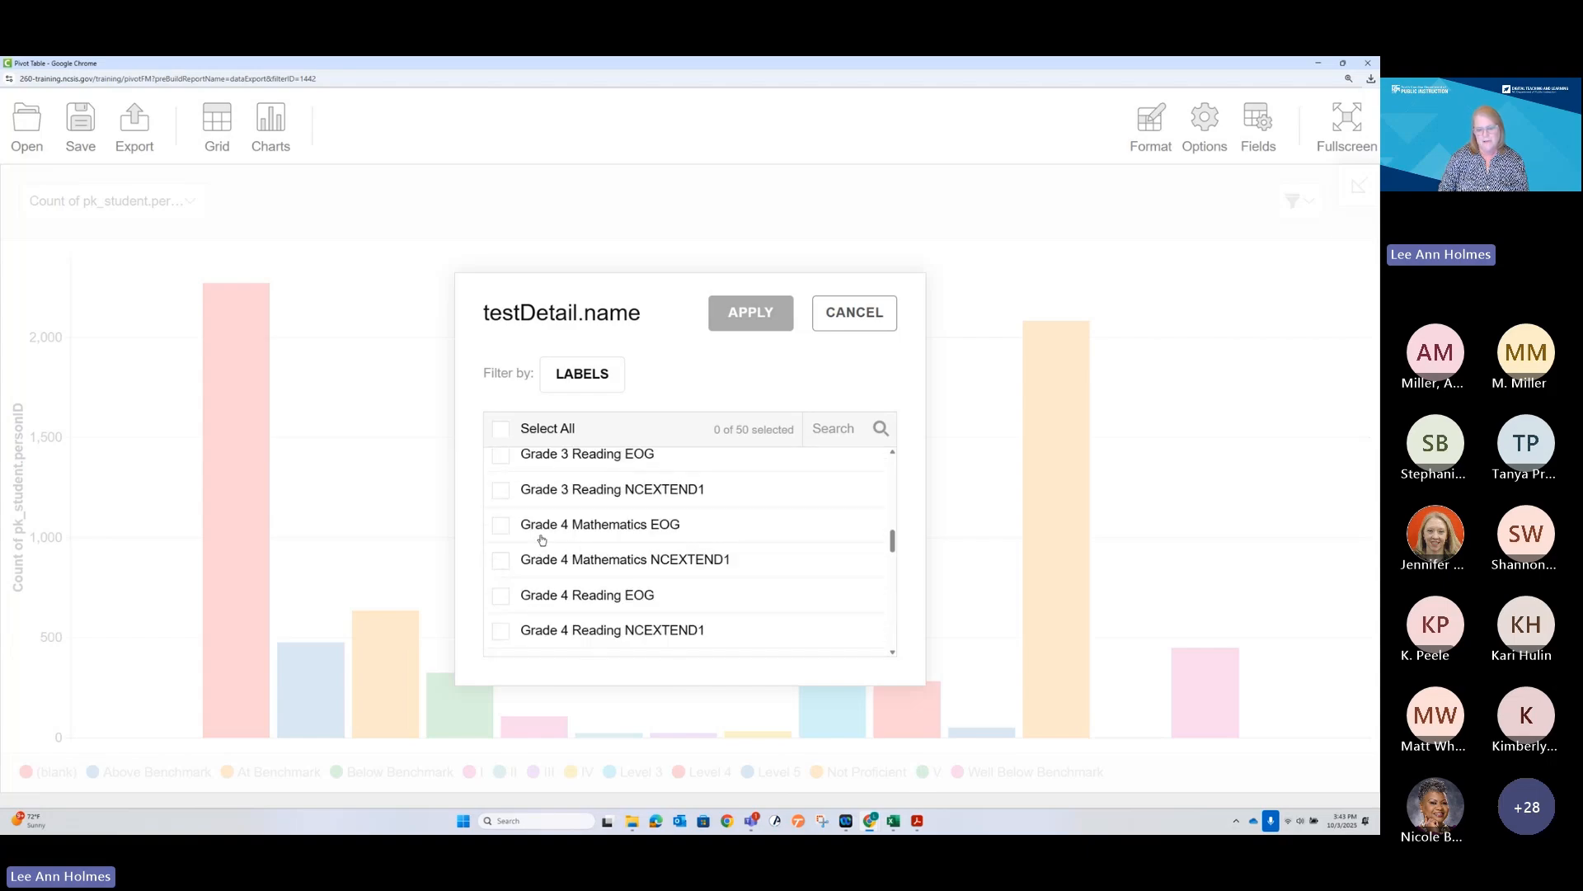
scroll(541, 539, down, 1)
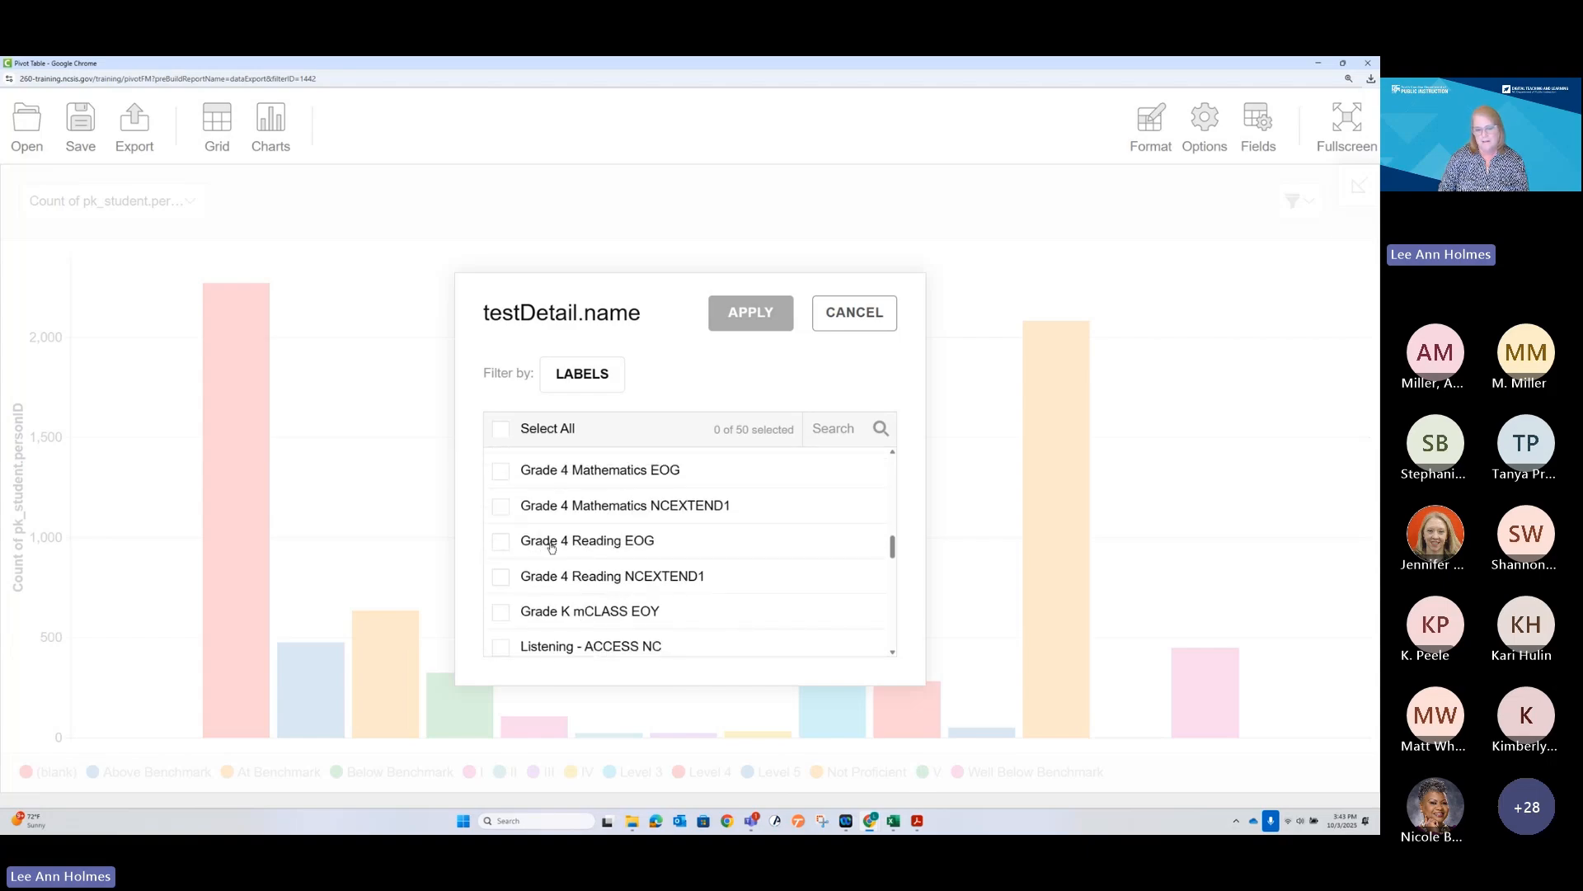
click(500, 543)
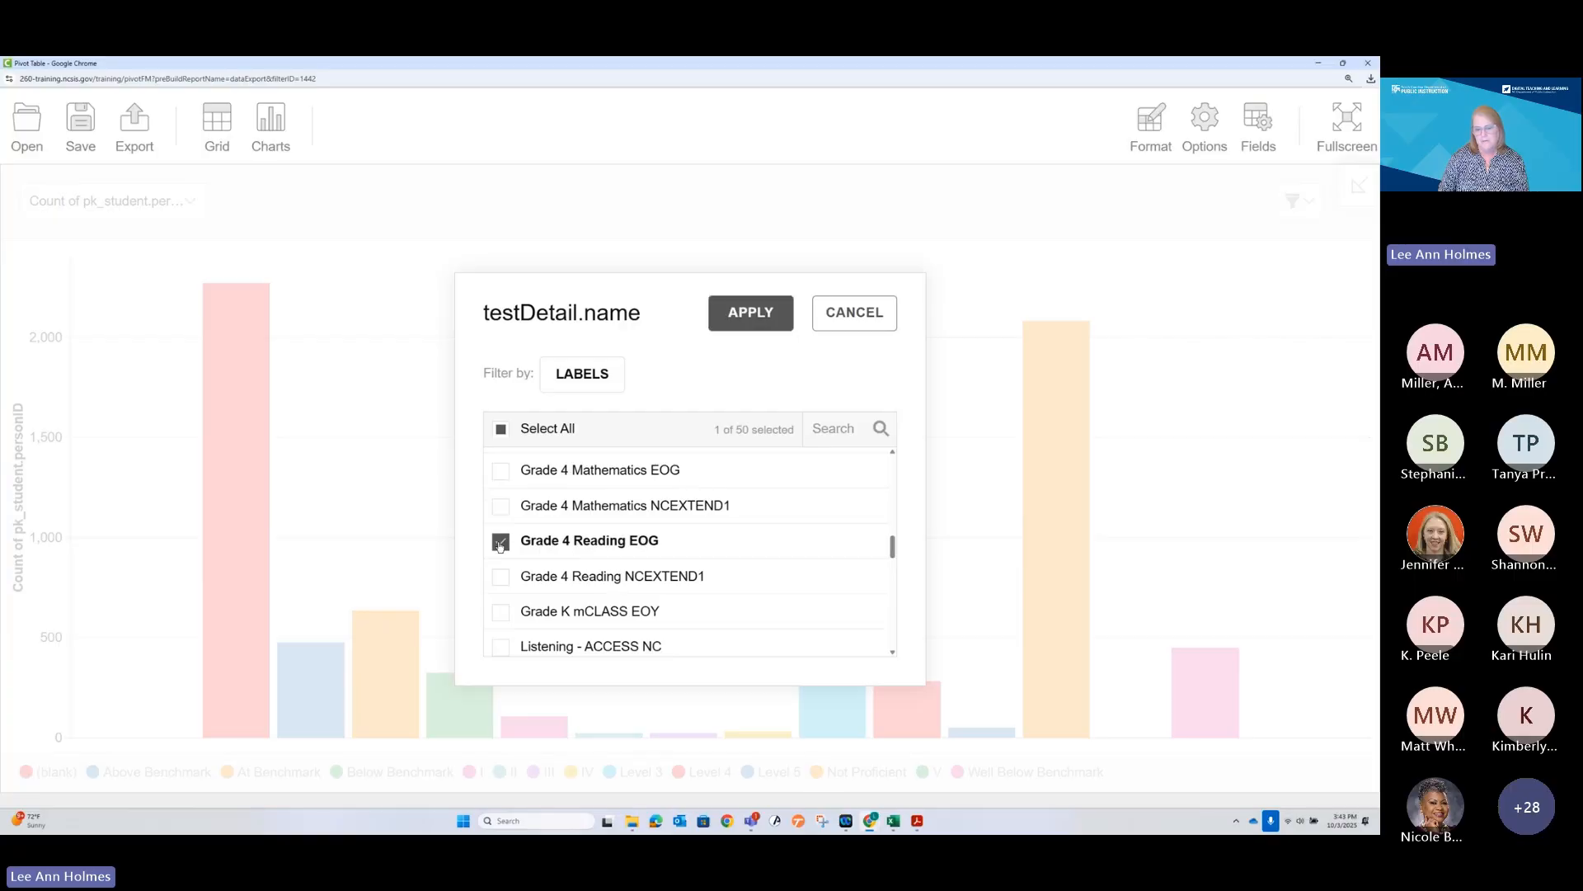
click(755, 318)
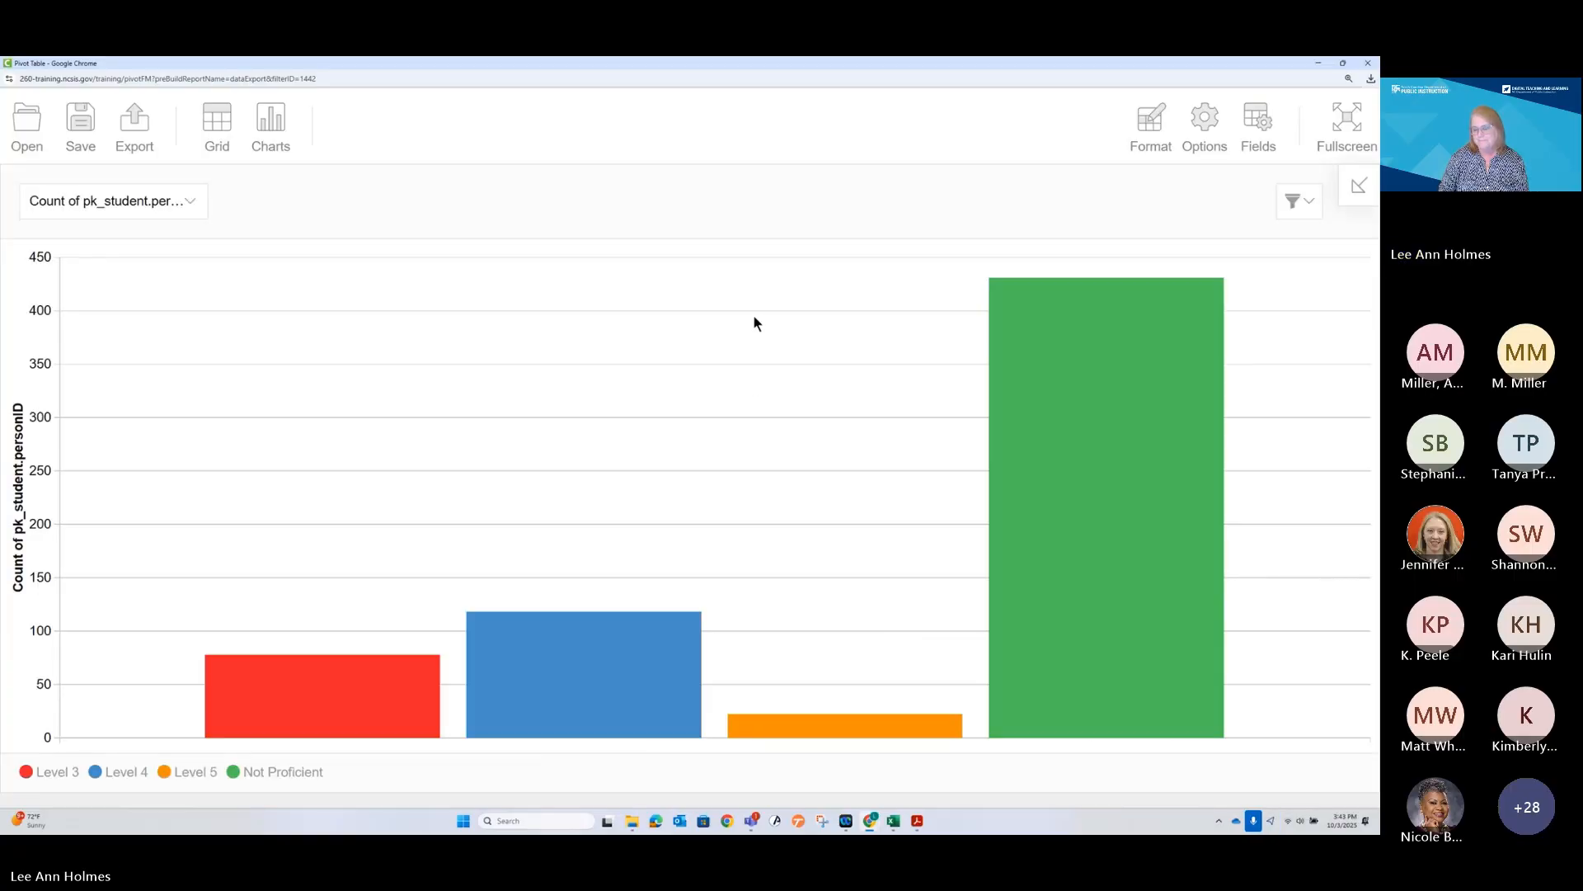
Filter the chart's student.grade field to only grade 7 and apply it
click(1297, 203)
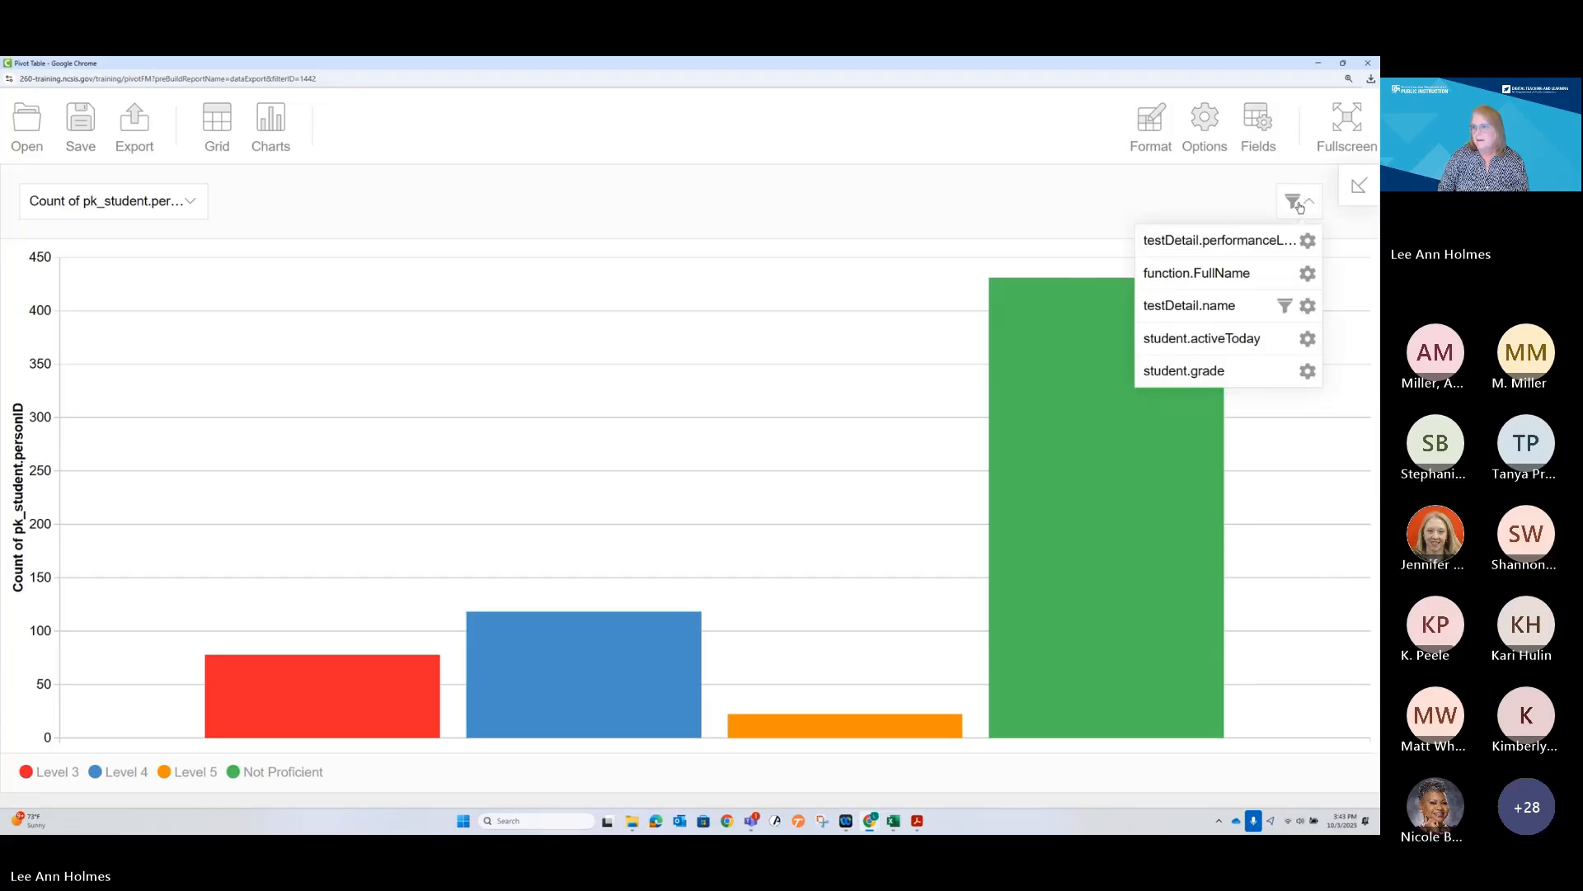
click(1308, 371)
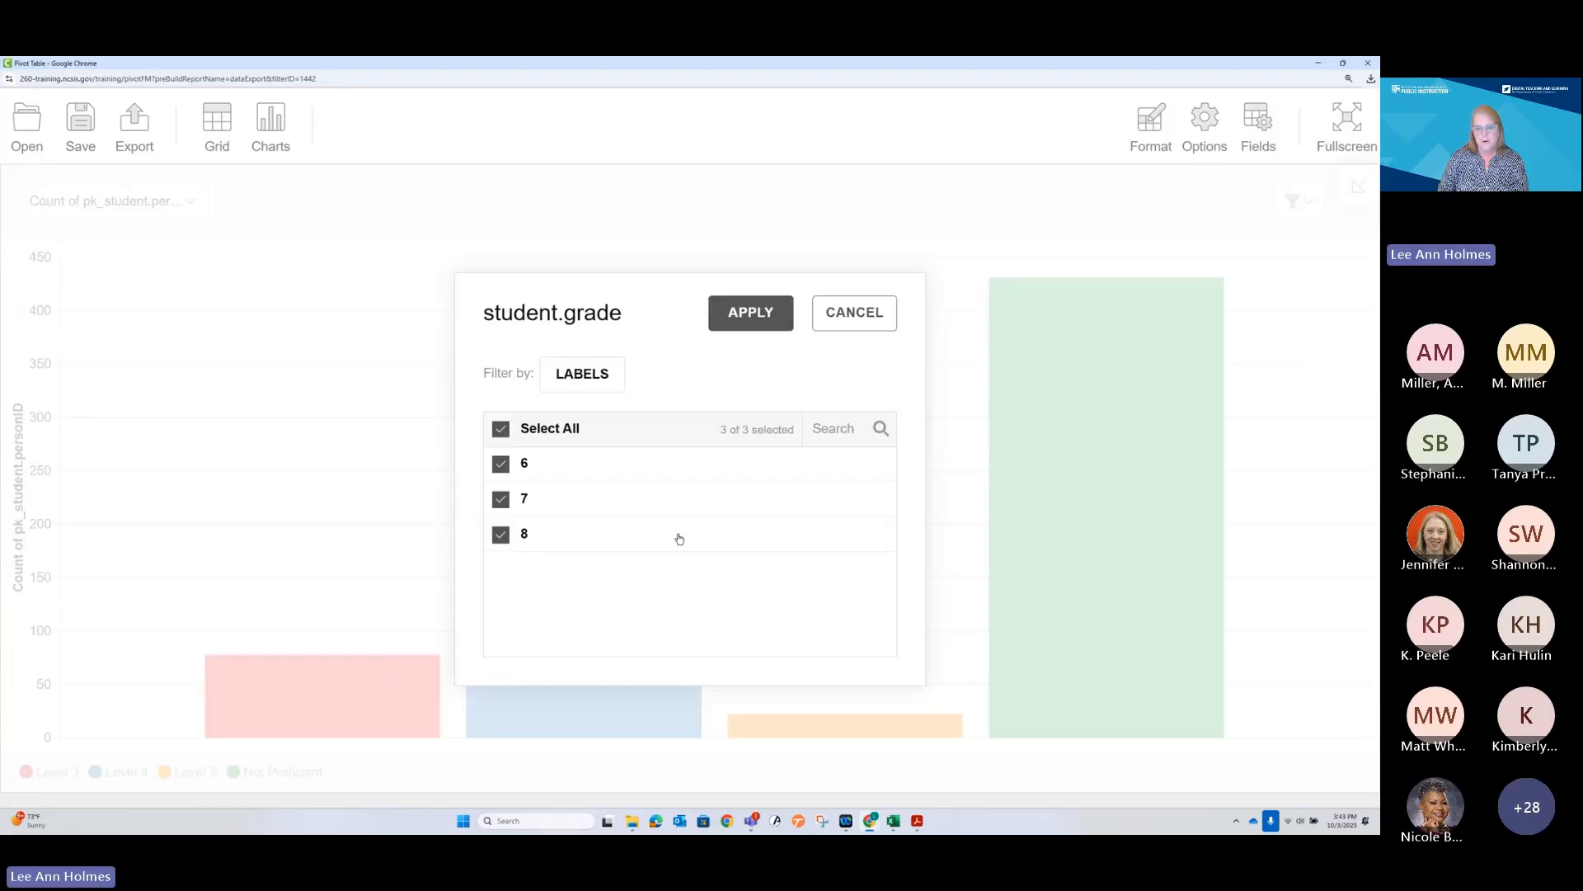
click(501, 428)
click(500, 499)
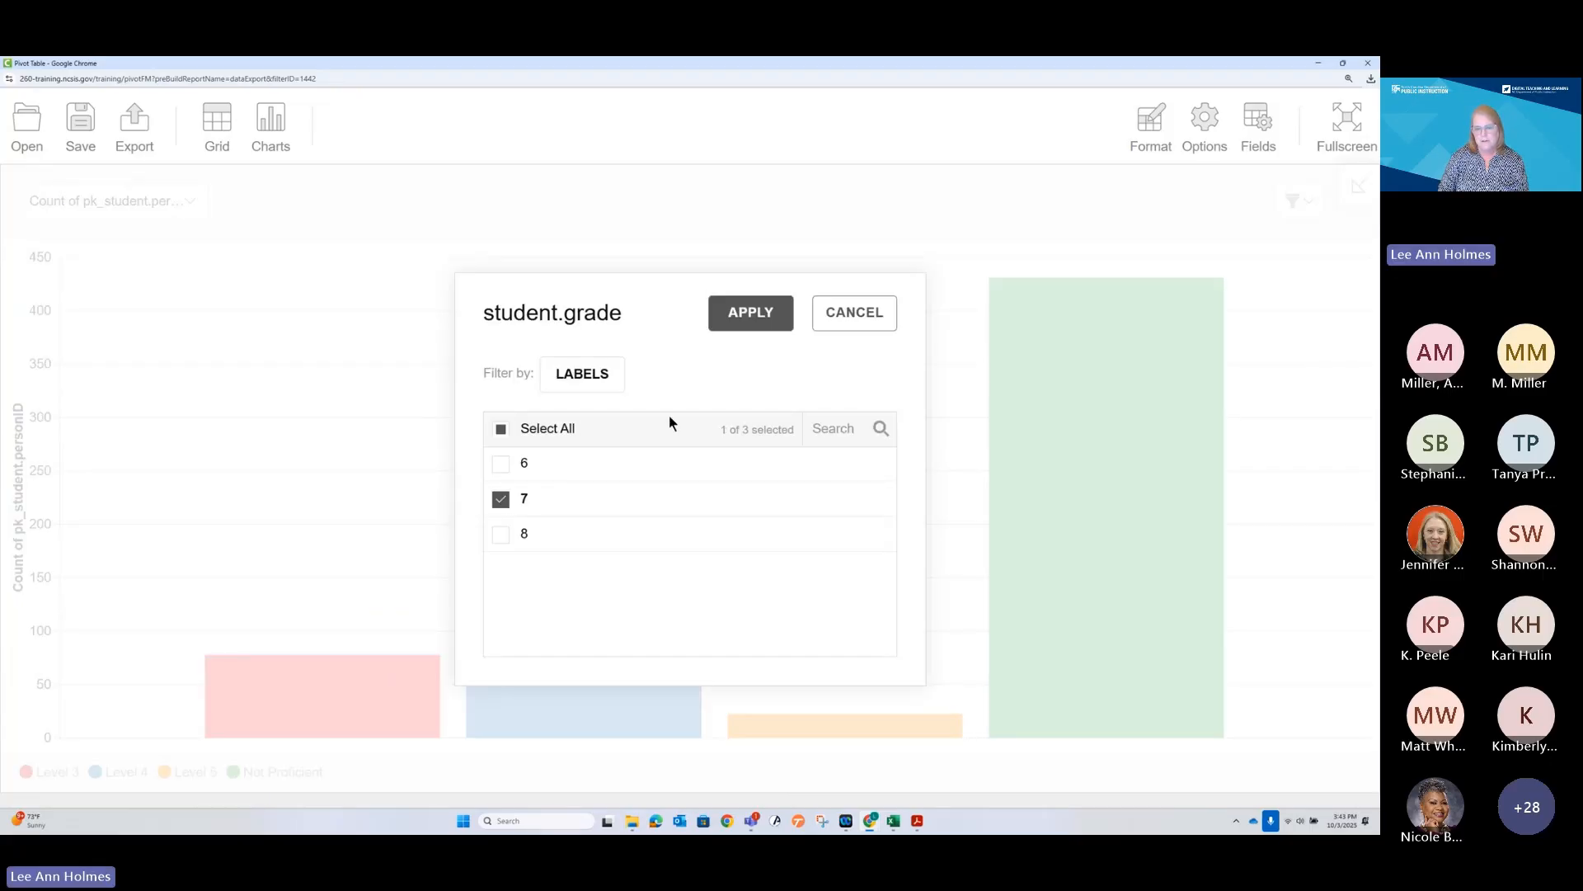
click(767, 322)
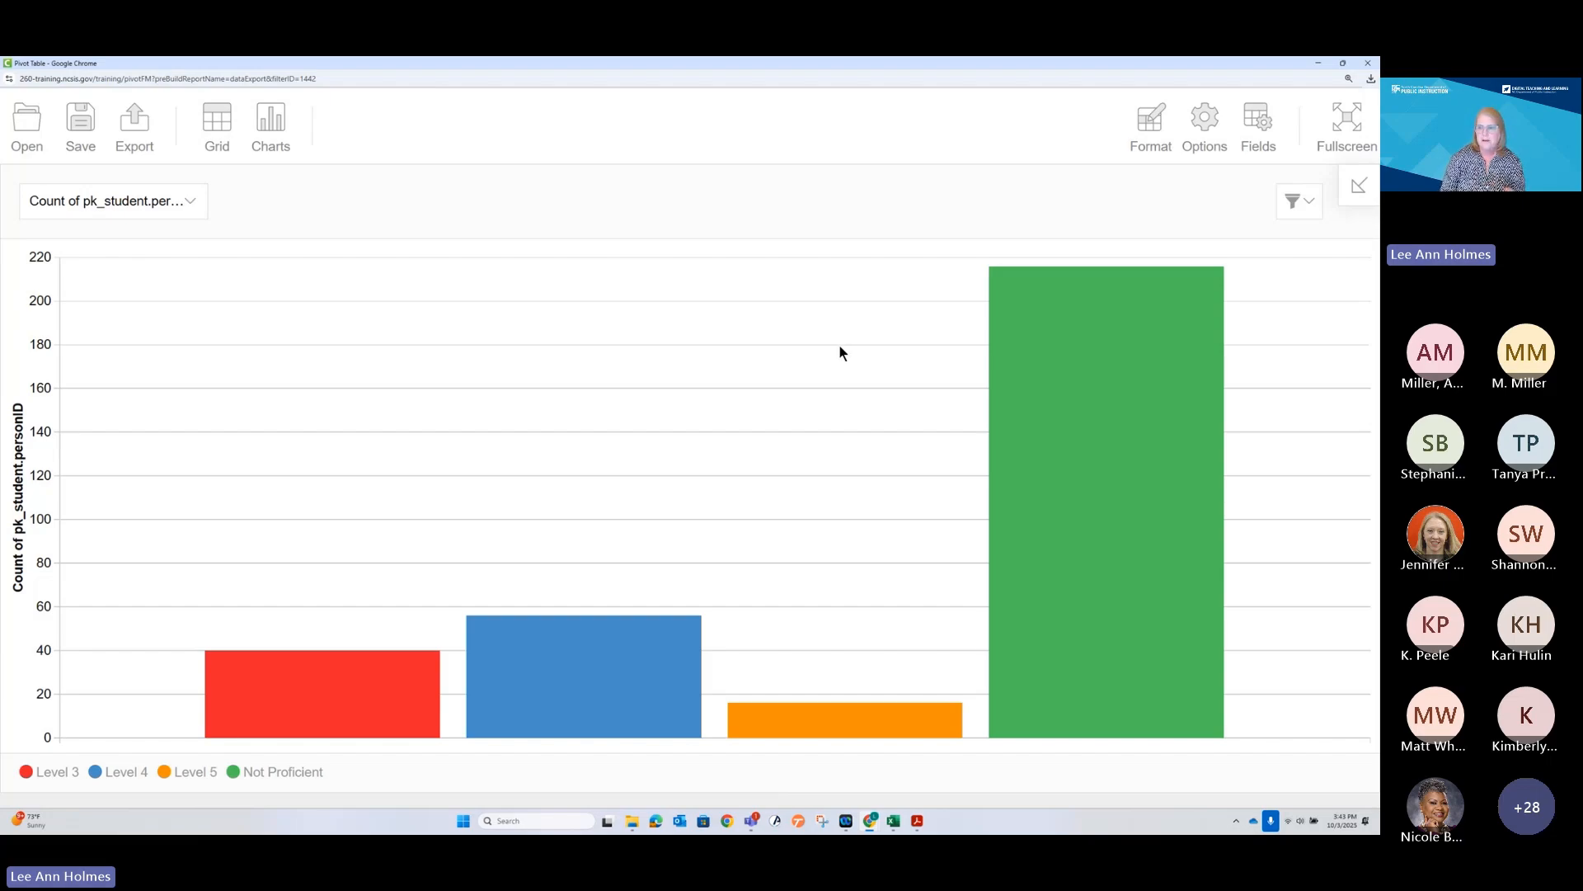
Examine the student counts of the performance level columns in the filtered chart
mouse_move(1098, 333)
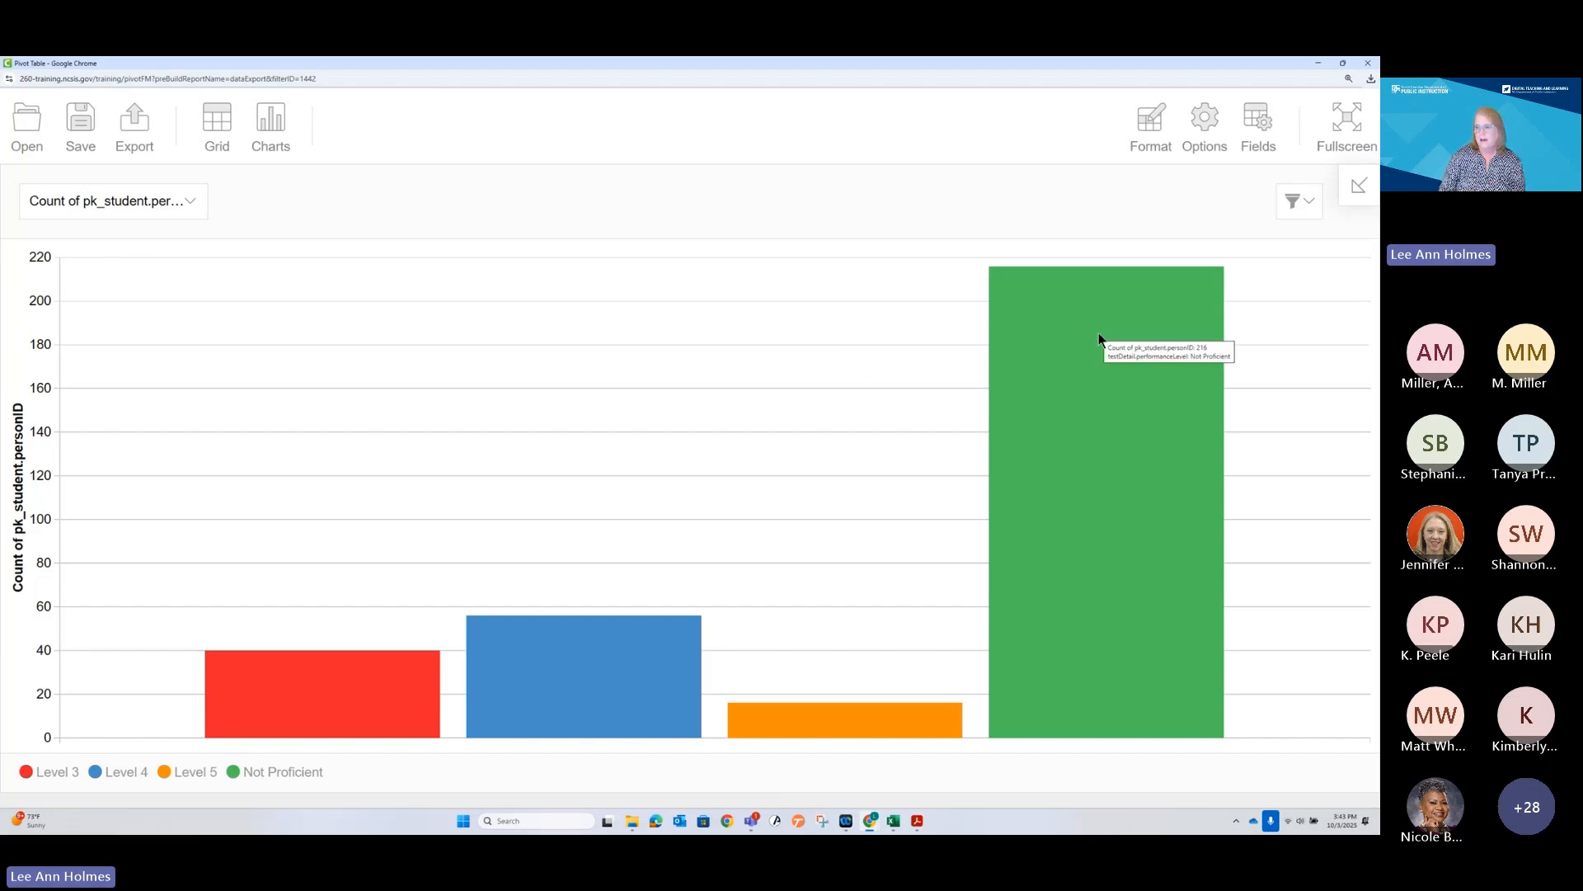
mouse_move(839, 731)
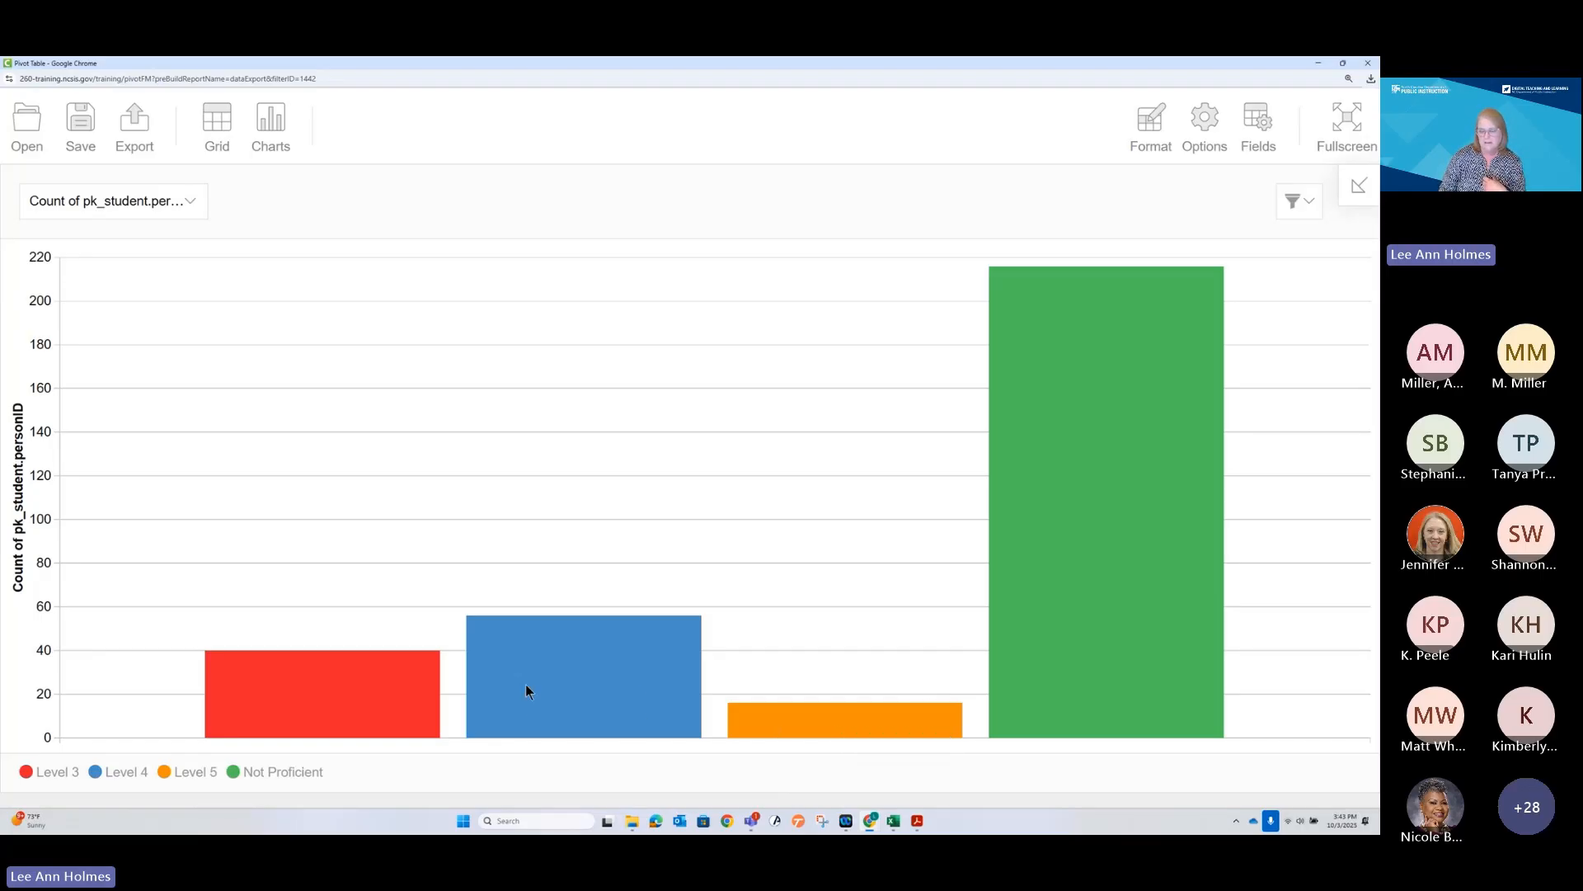
mouse_move(526, 687)
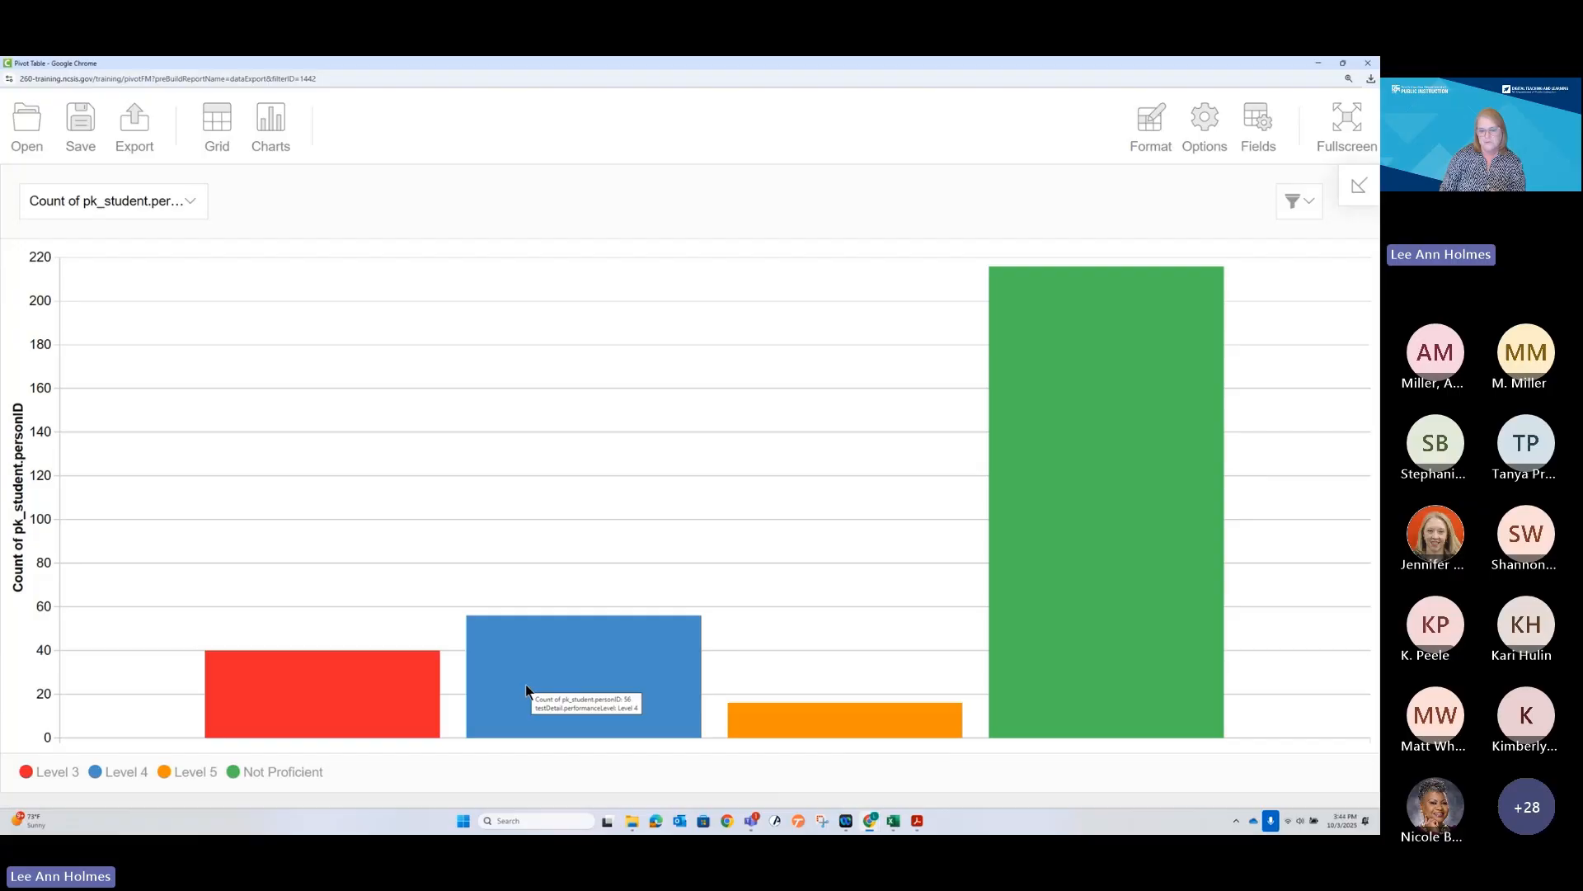
mouse_move(284, 695)
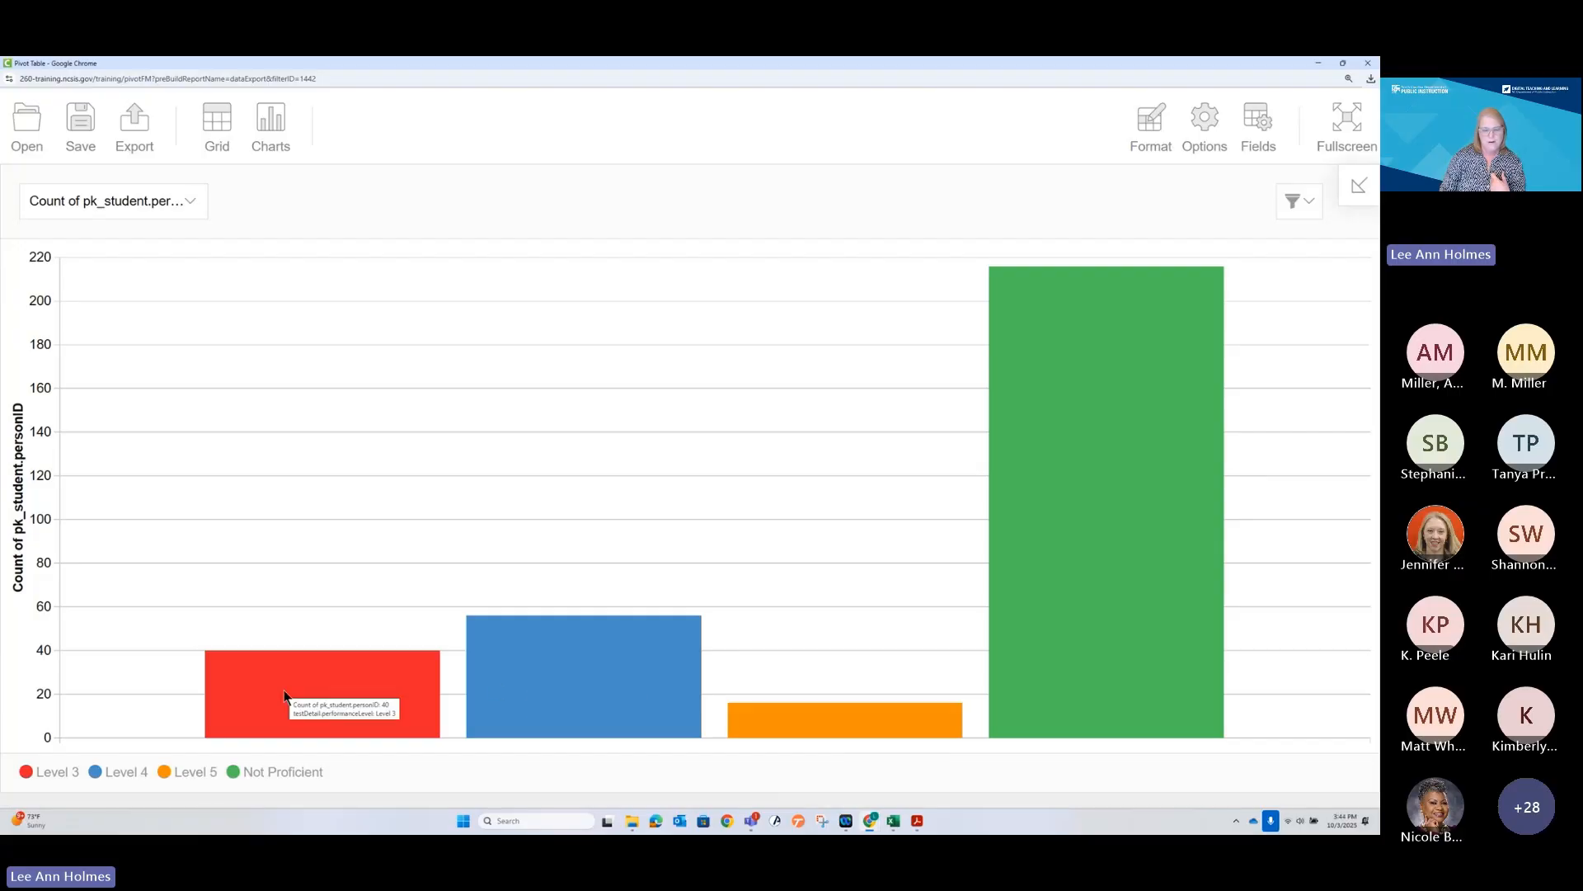
mouse_move(1060, 419)
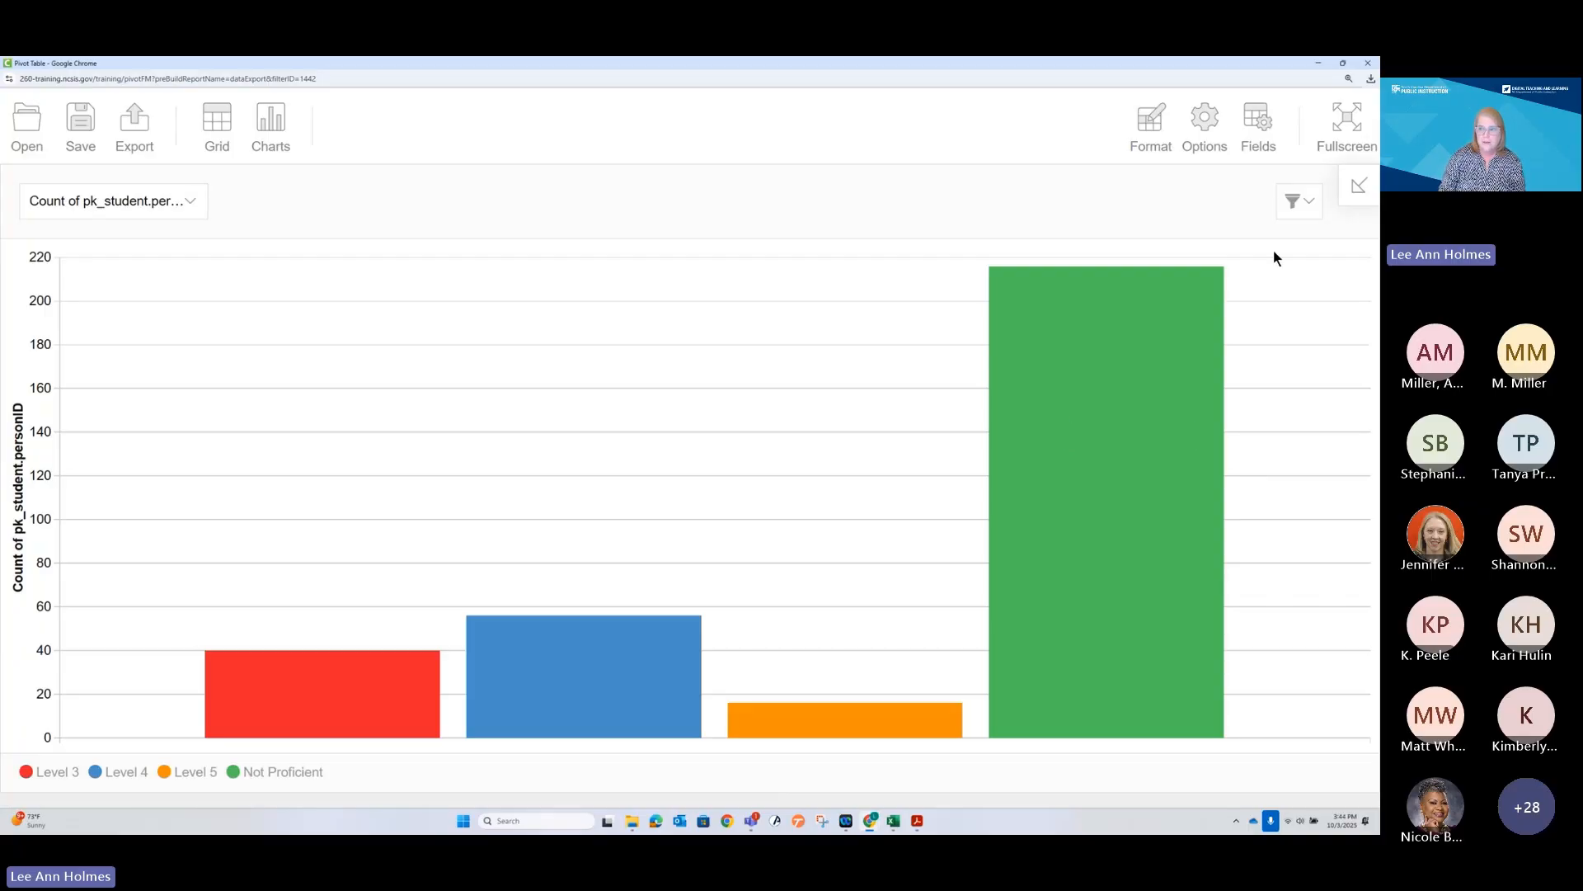
Review the field layout and the list of available chart filters without changing them
click(1258, 128)
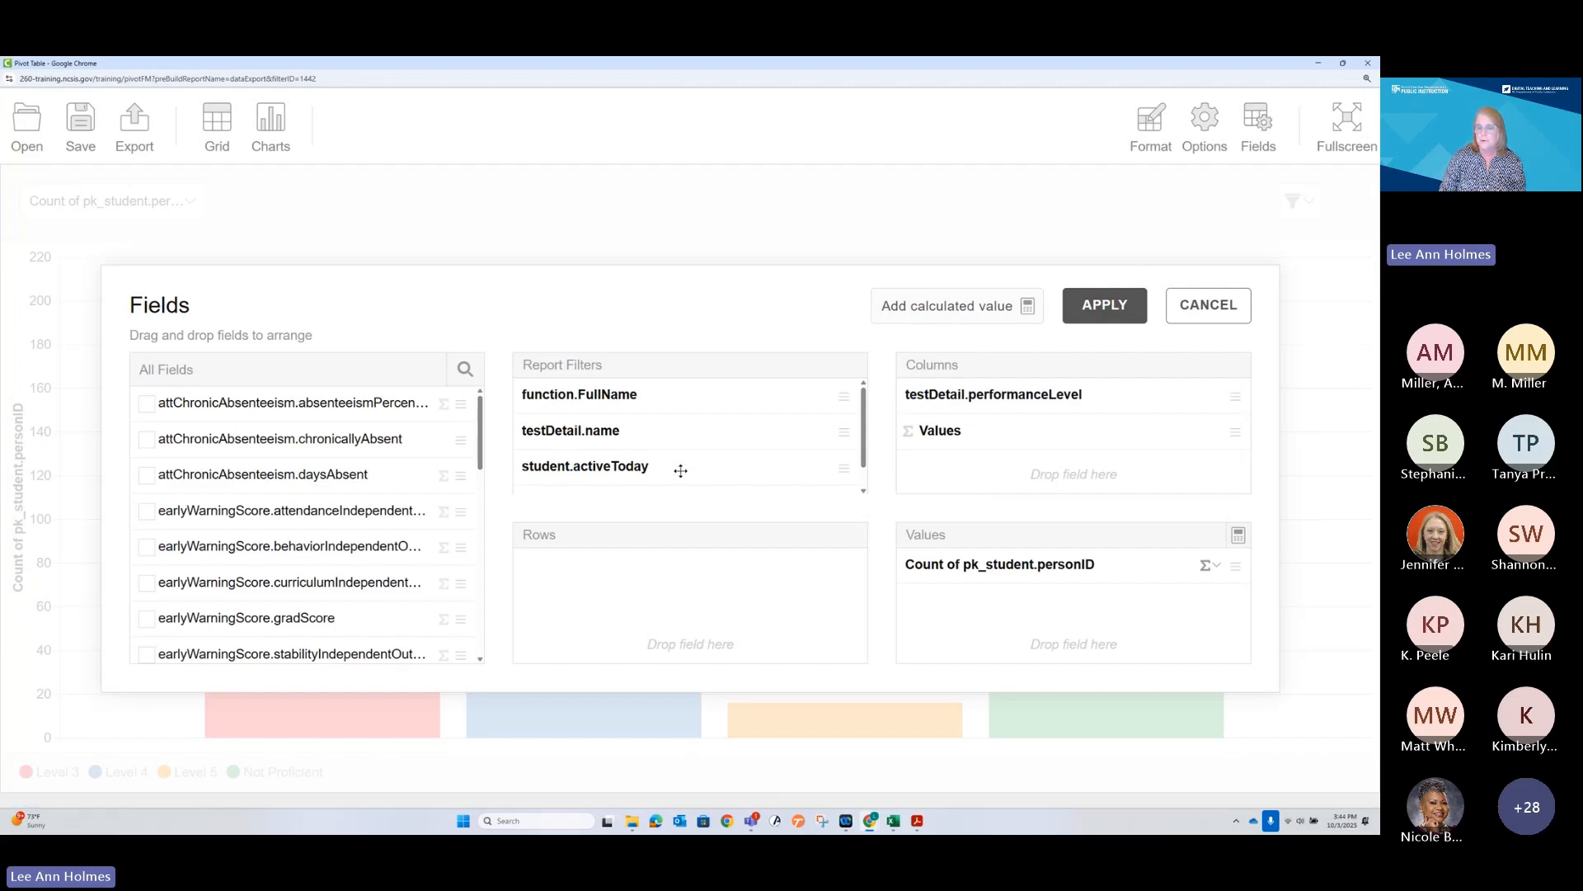
click(1237, 306)
click(1309, 203)
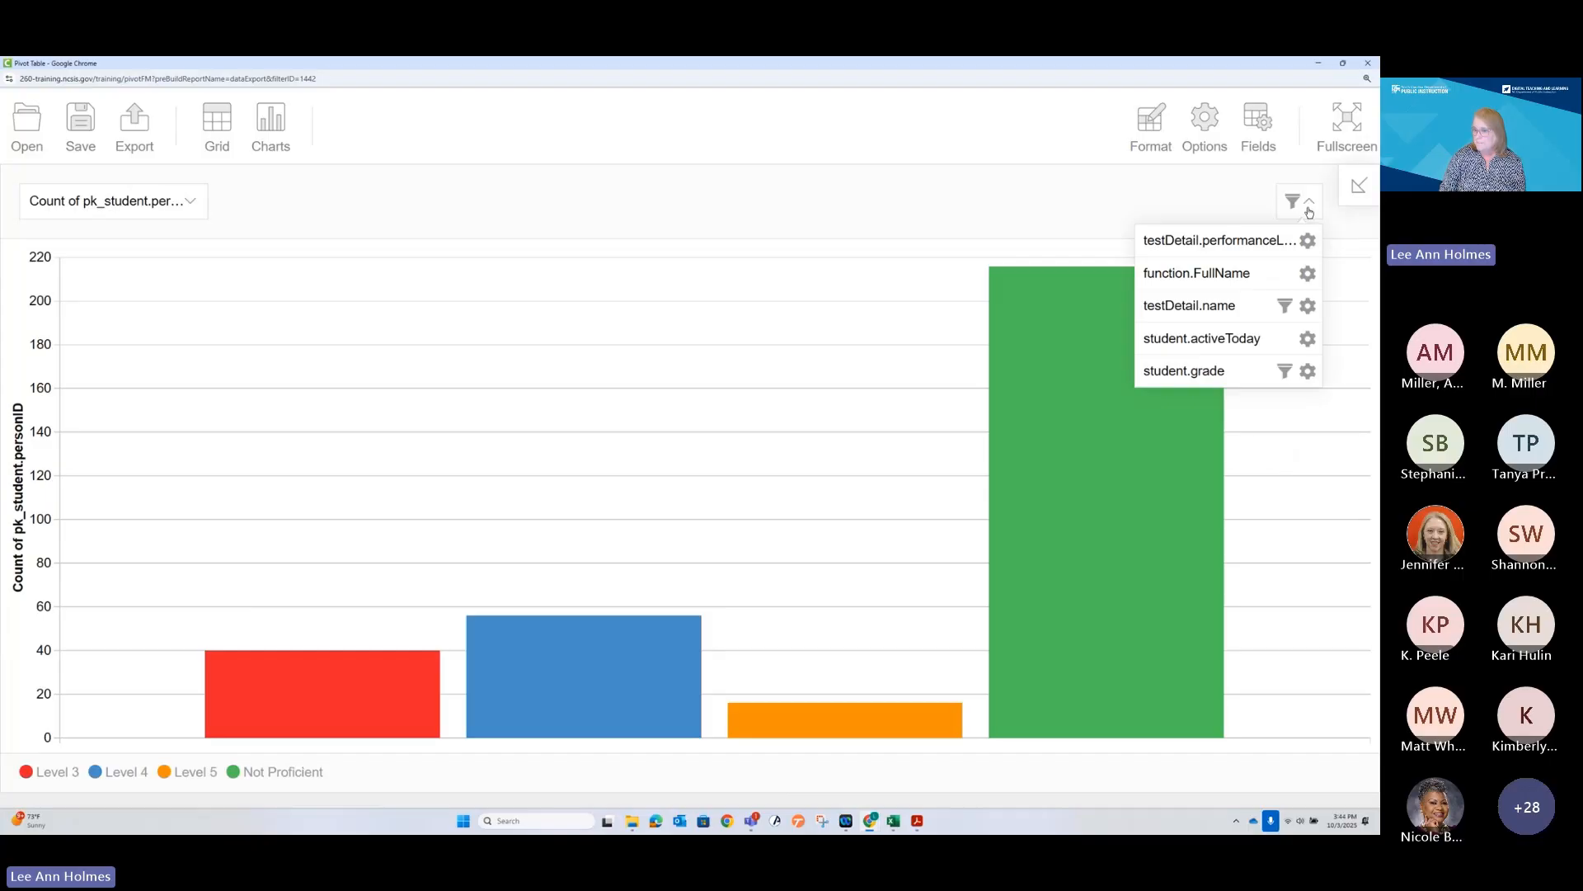
click(1309, 204)
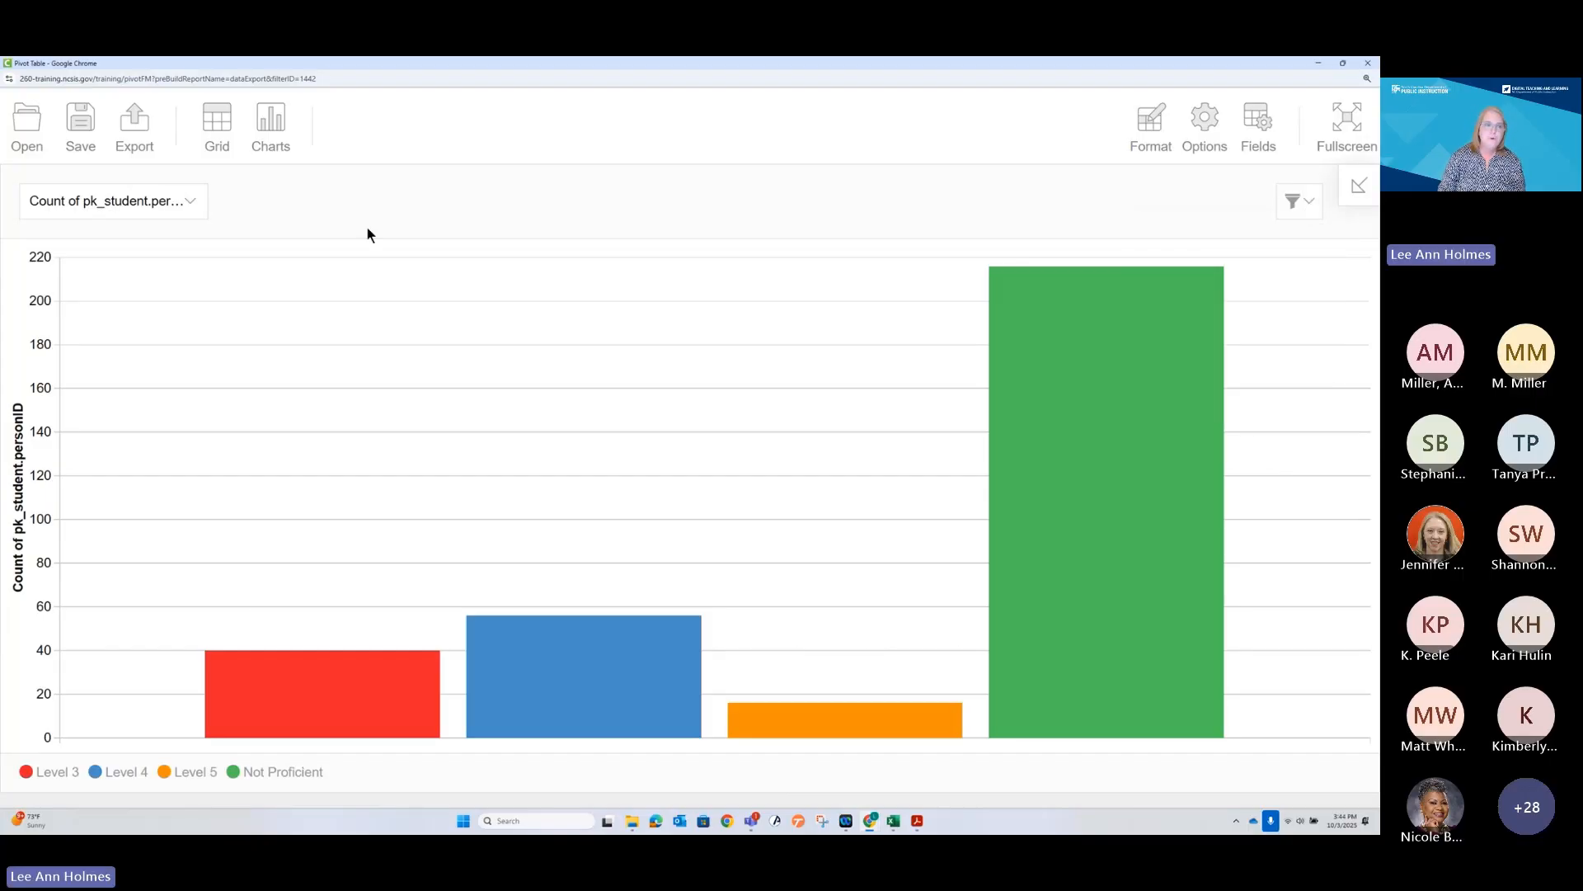
Preview the results as pie, bar and line charts and return to the column chart
mouse_move(288, 121)
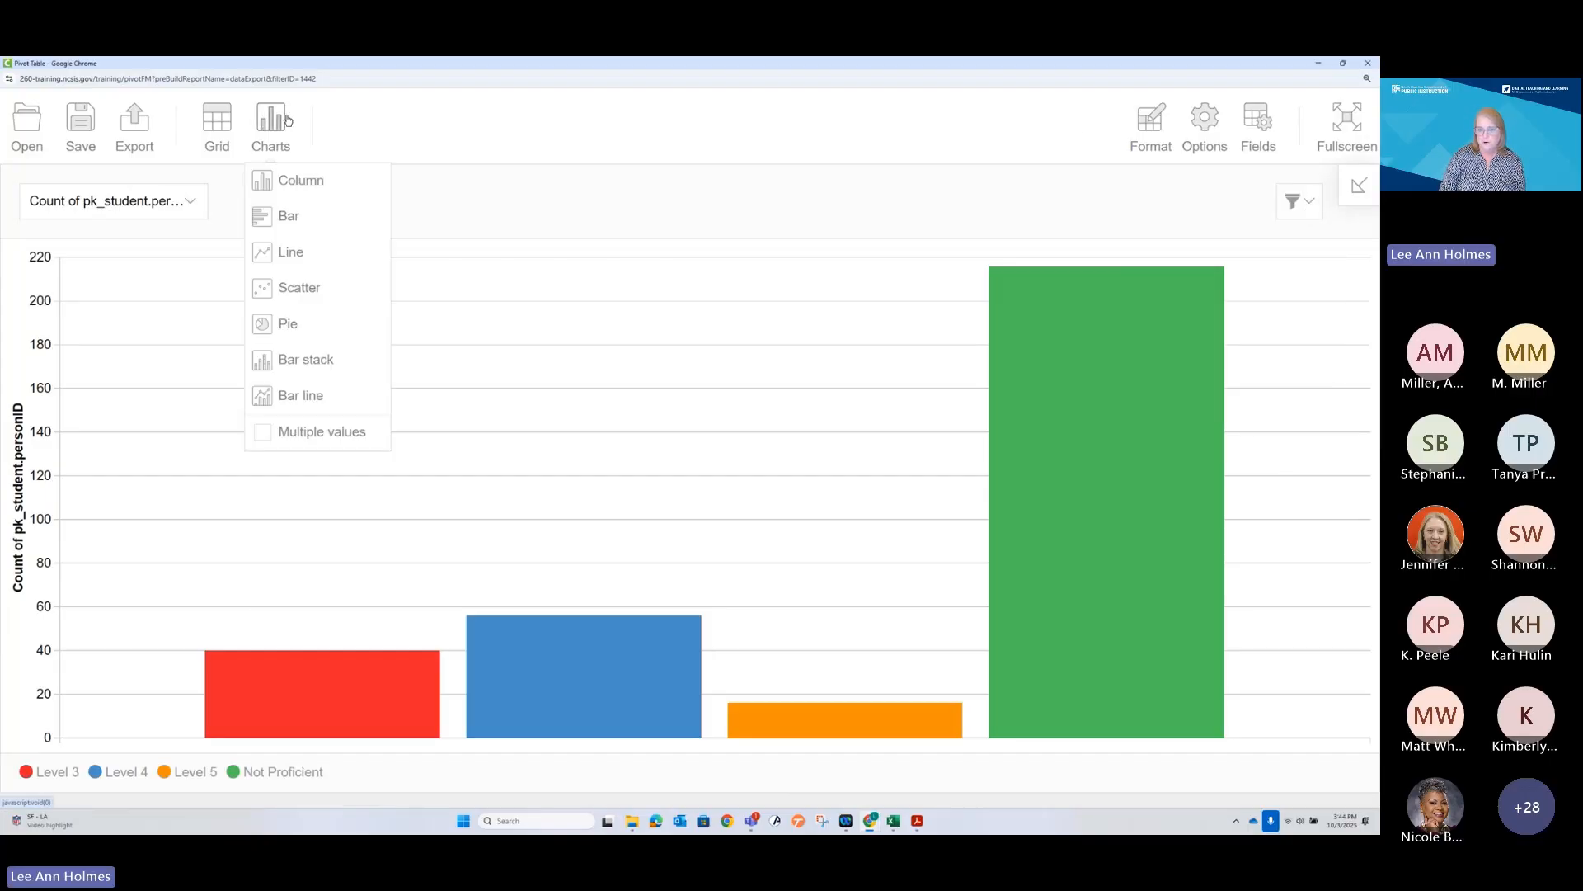
click(281, 321)
click(285, 227)
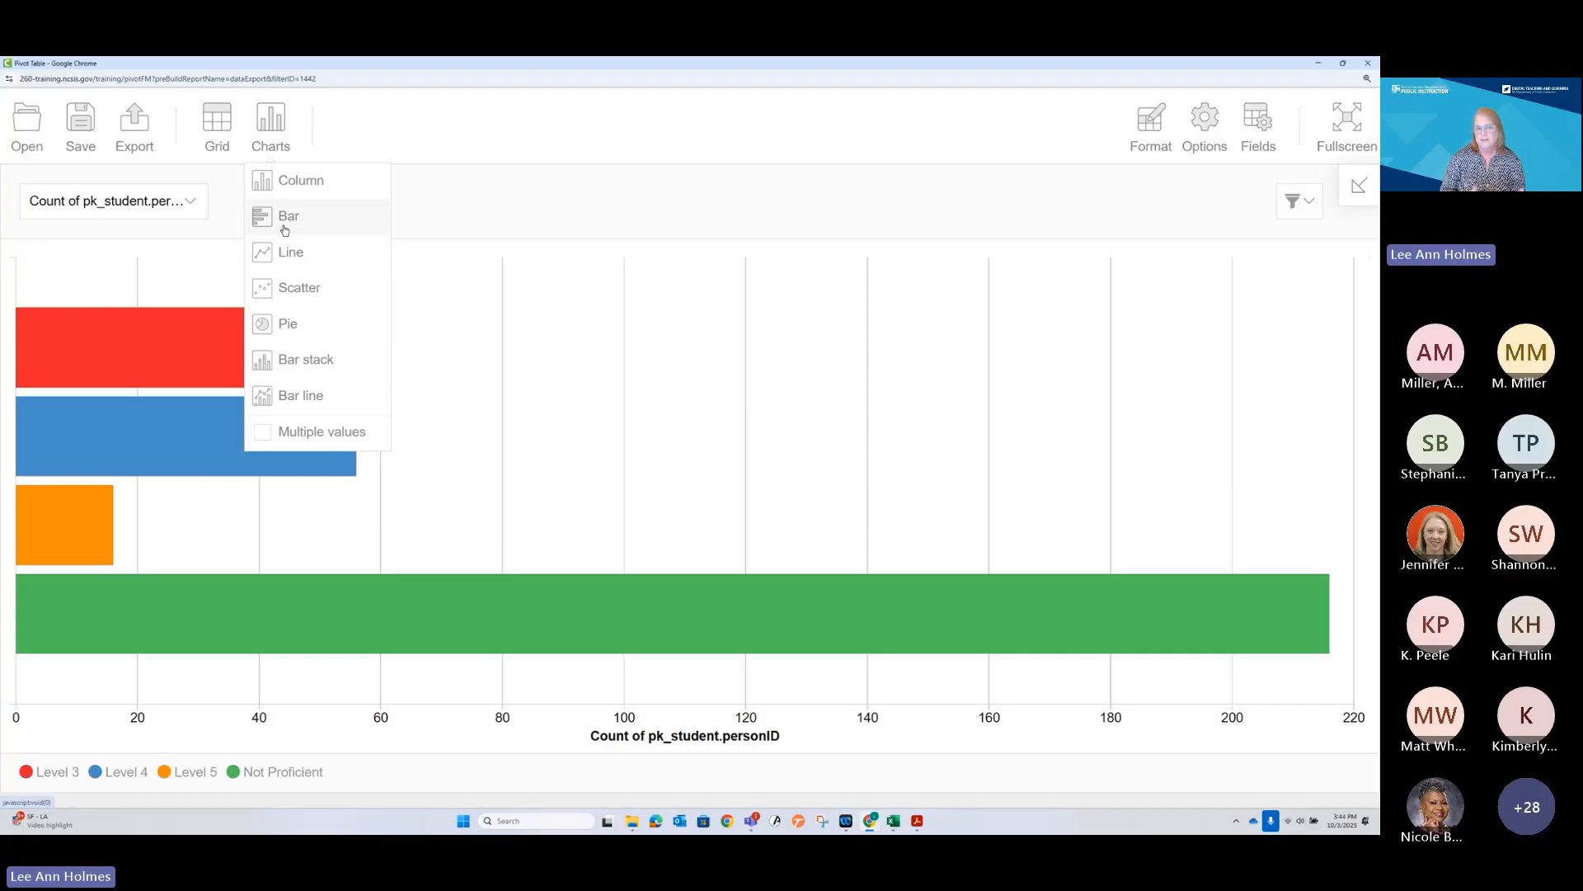
click(287, 258)
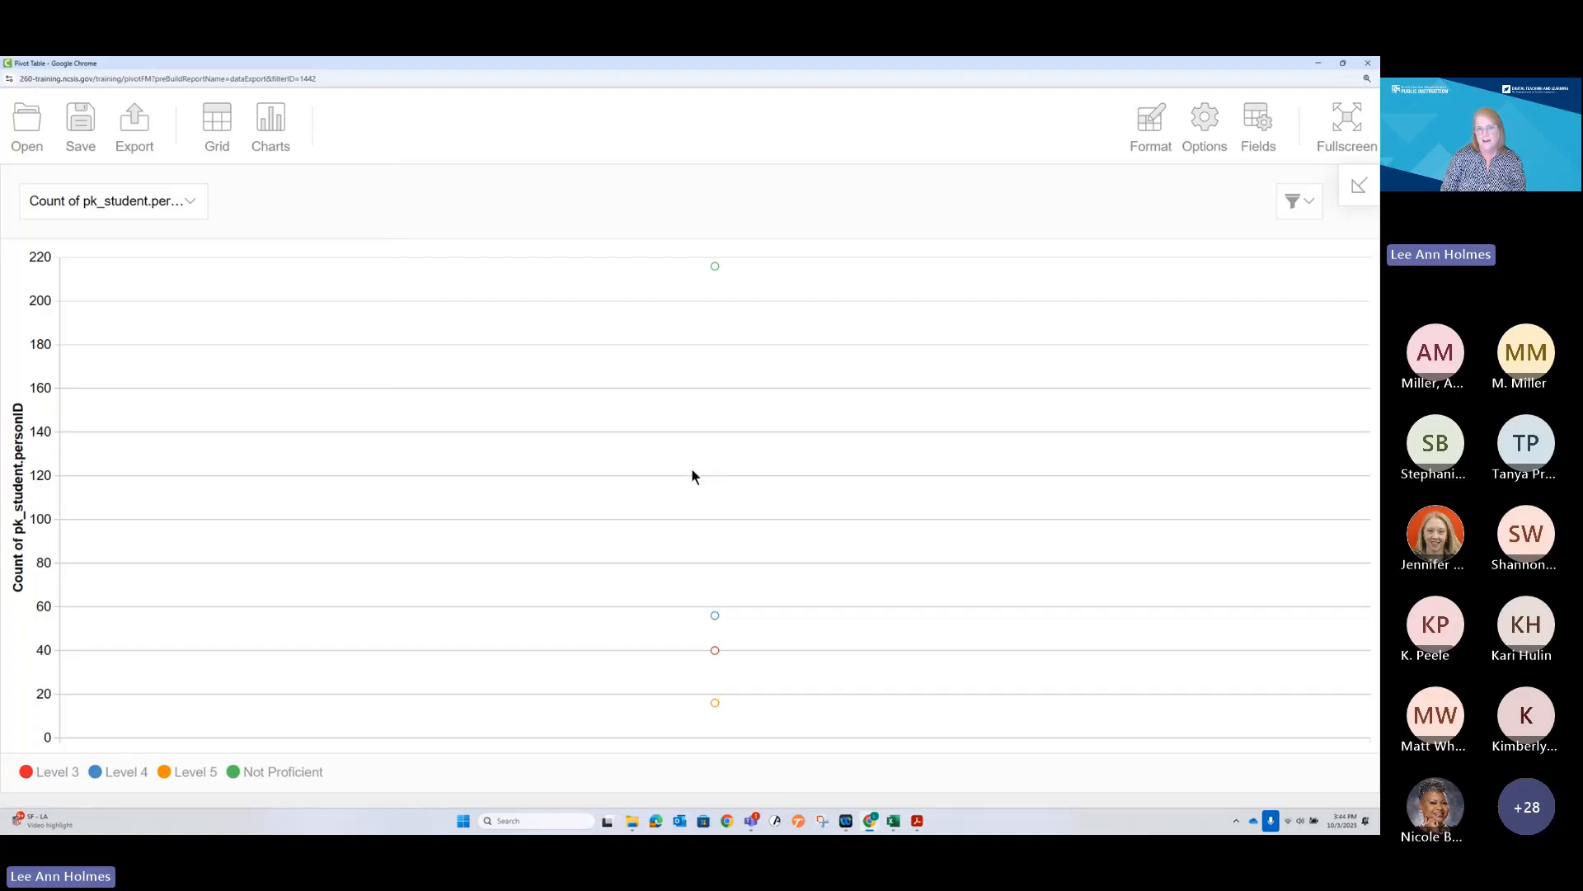
mouse_move(290, 124)
click(288, 176)
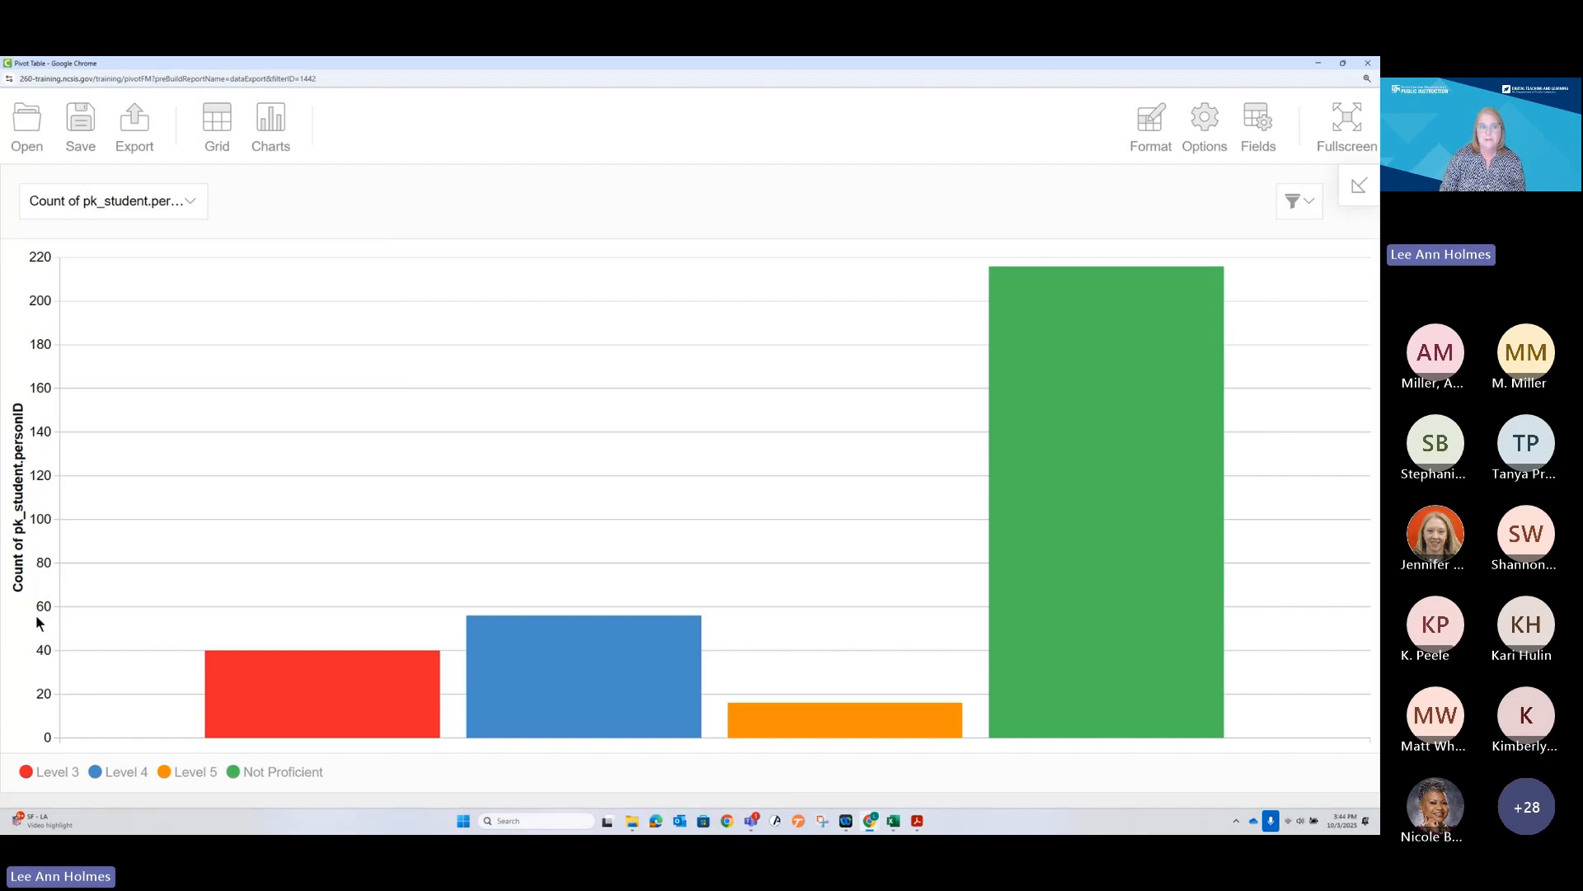
Compare the grid with the column chart and leave the results displayed as a grid
click(213, 129)
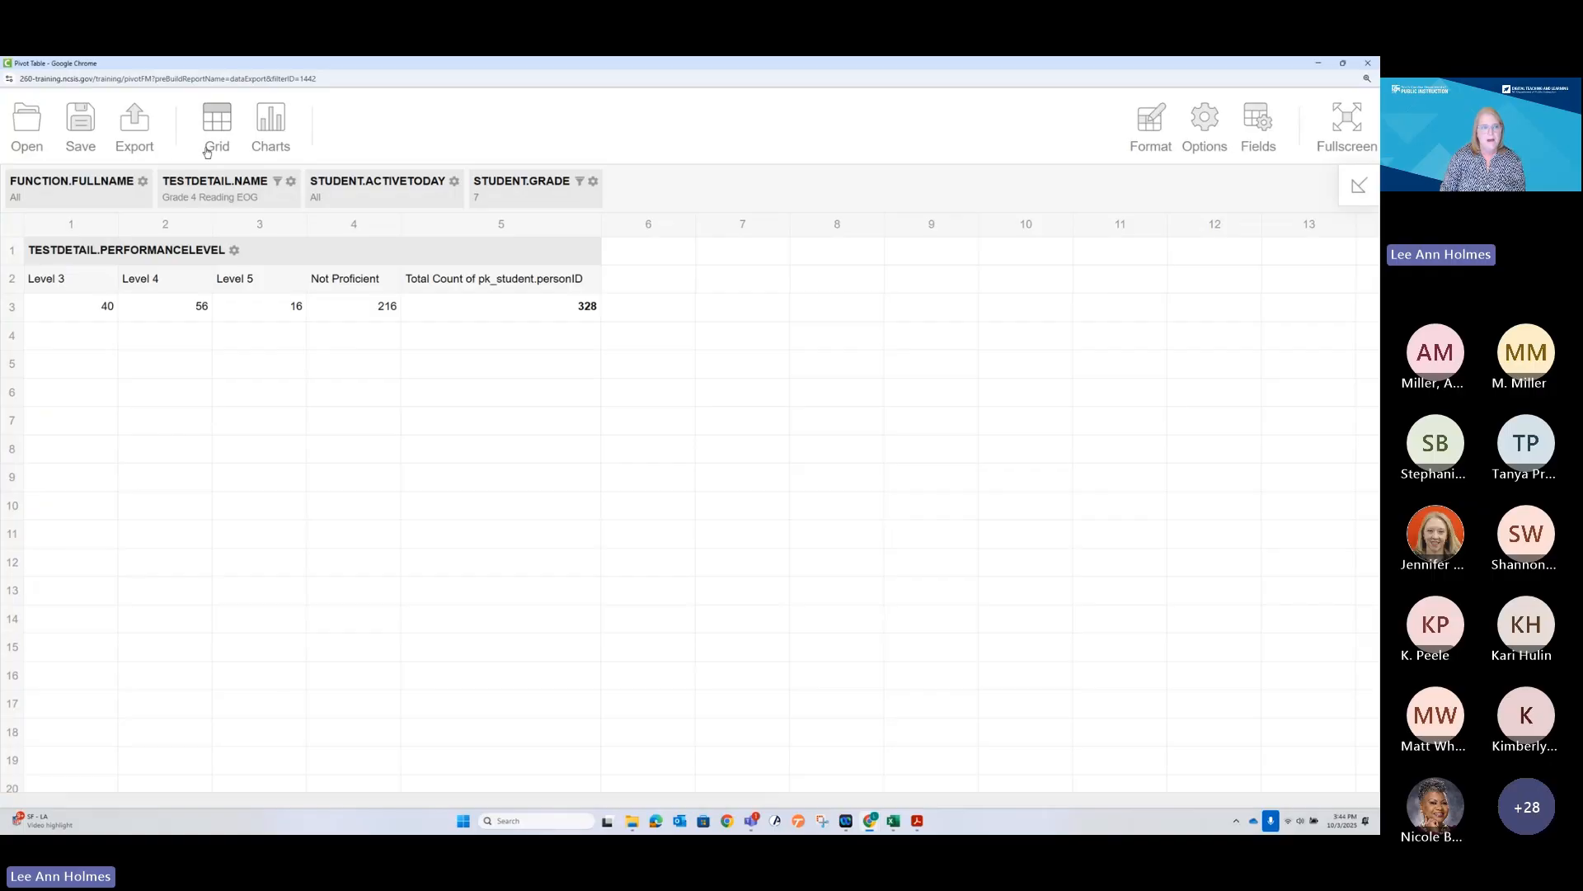
mouse_move(270, 136)
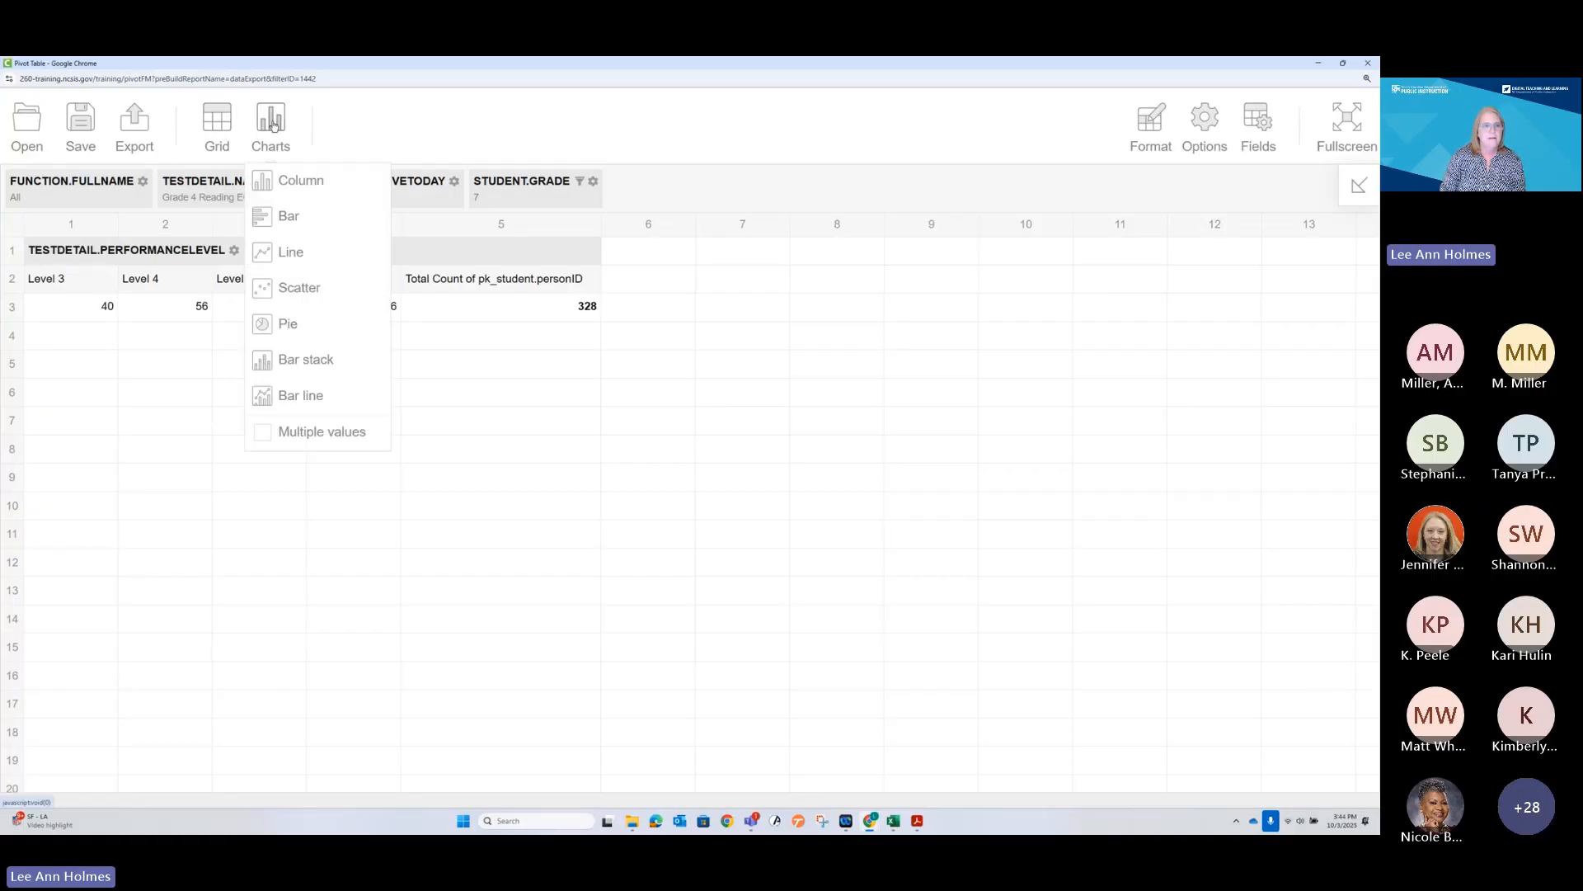
click(284, 179)
mouse_move(136, 140)
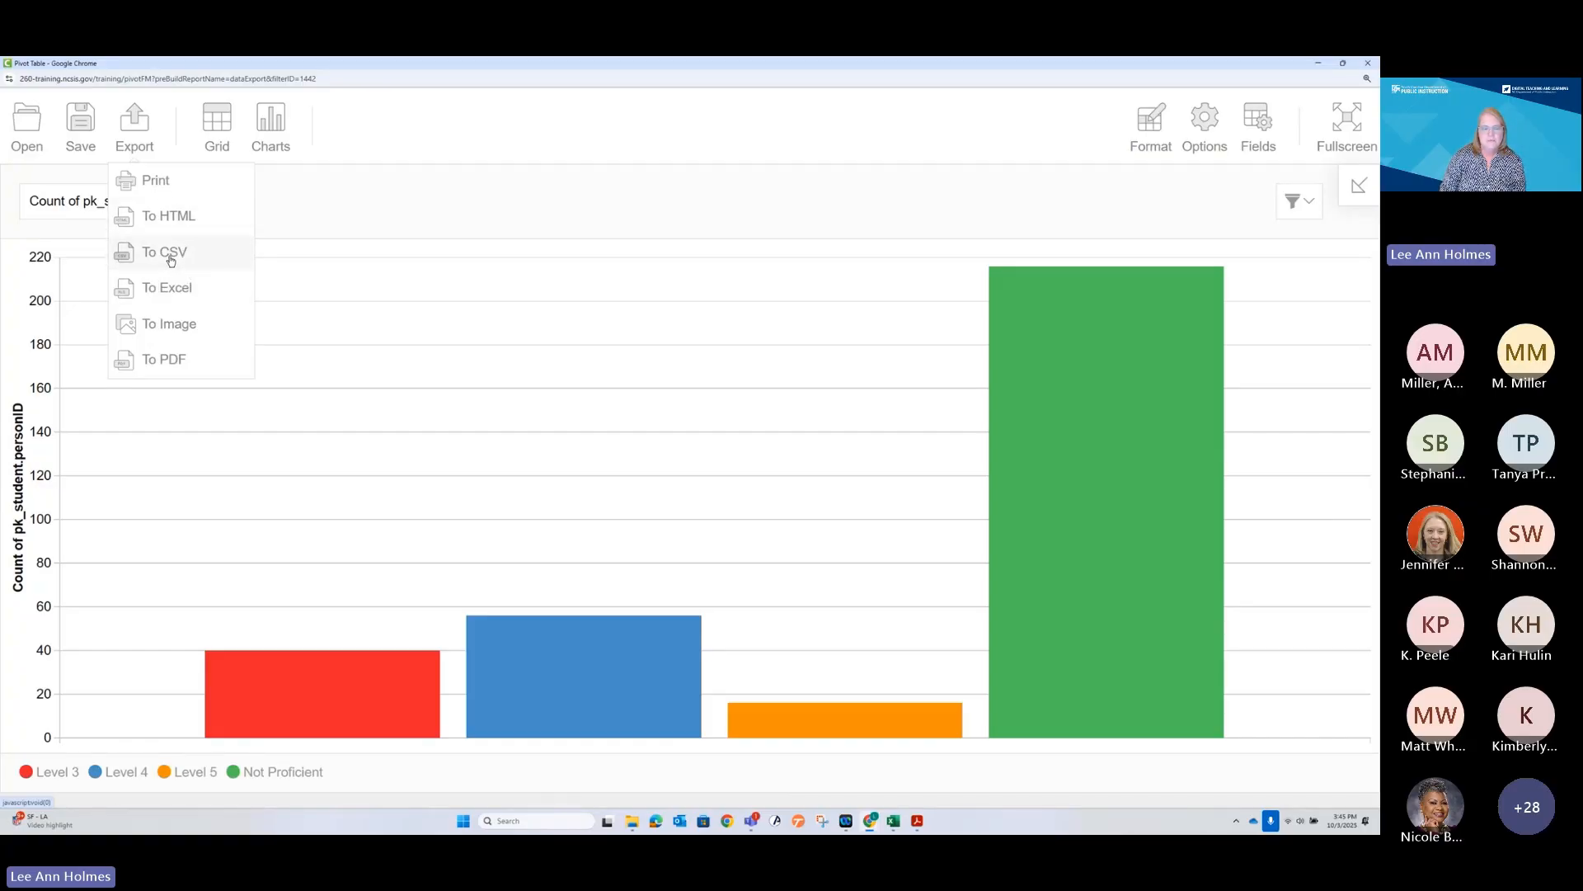
click(215, 128)
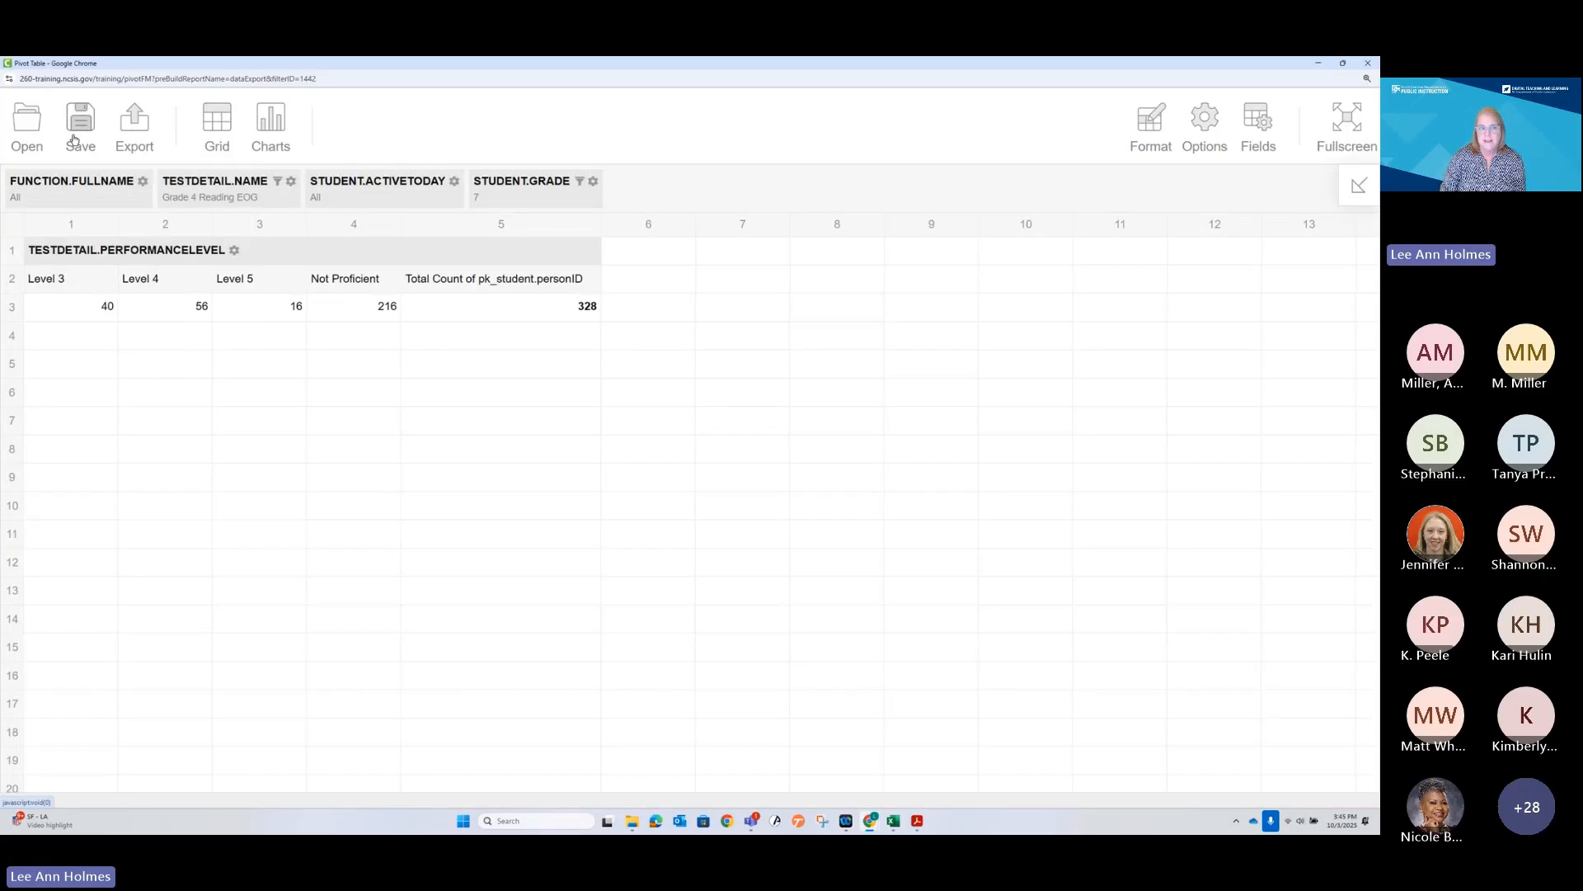
mouse_move(44, 133)
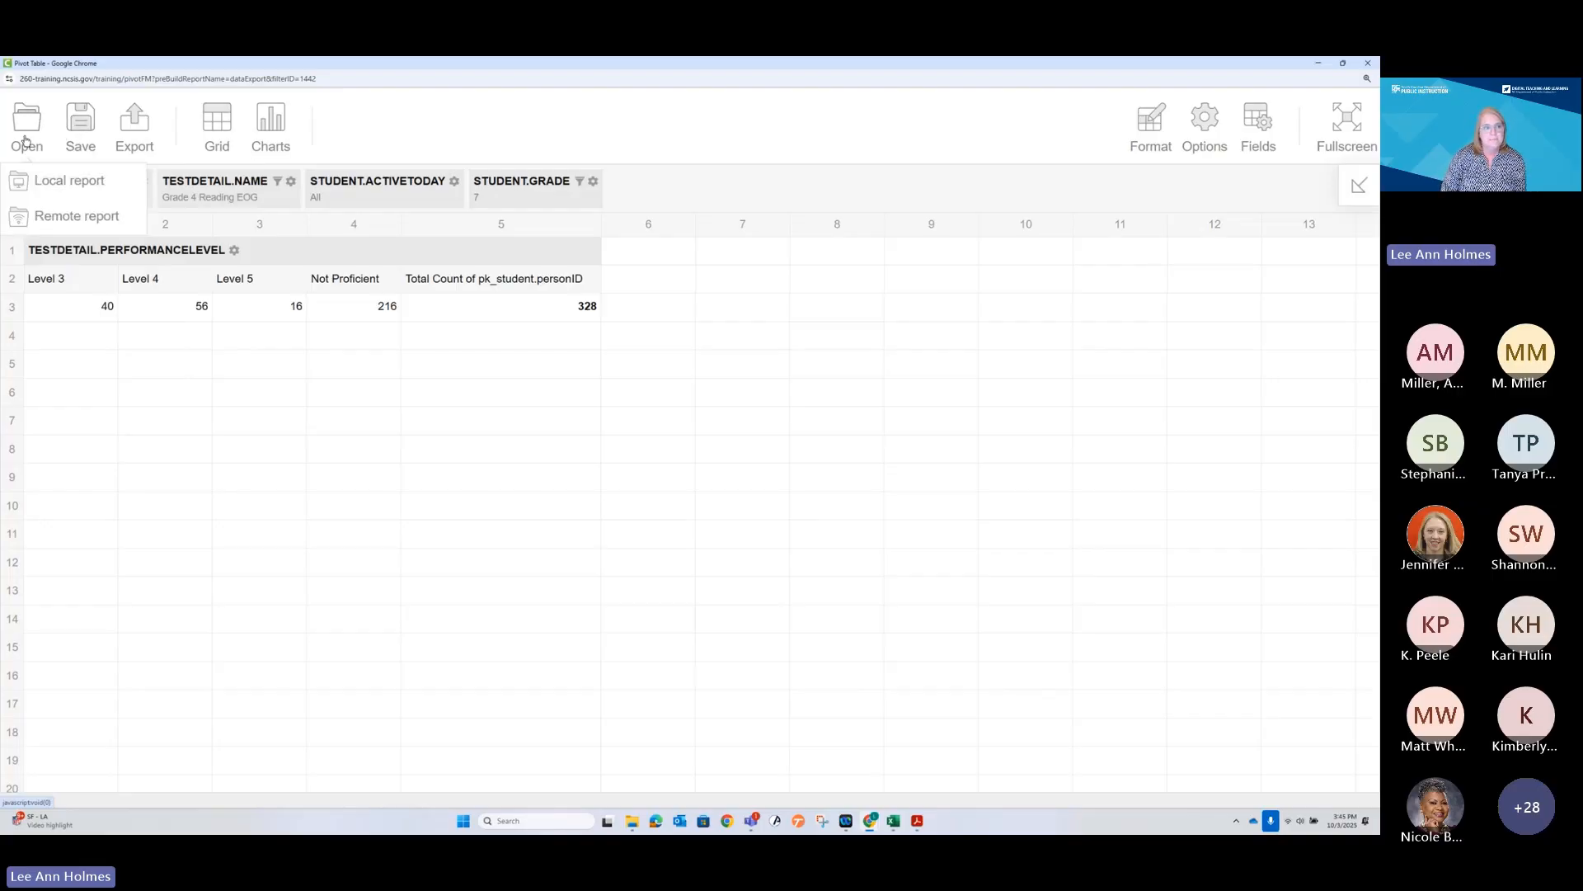
click(61, 219)
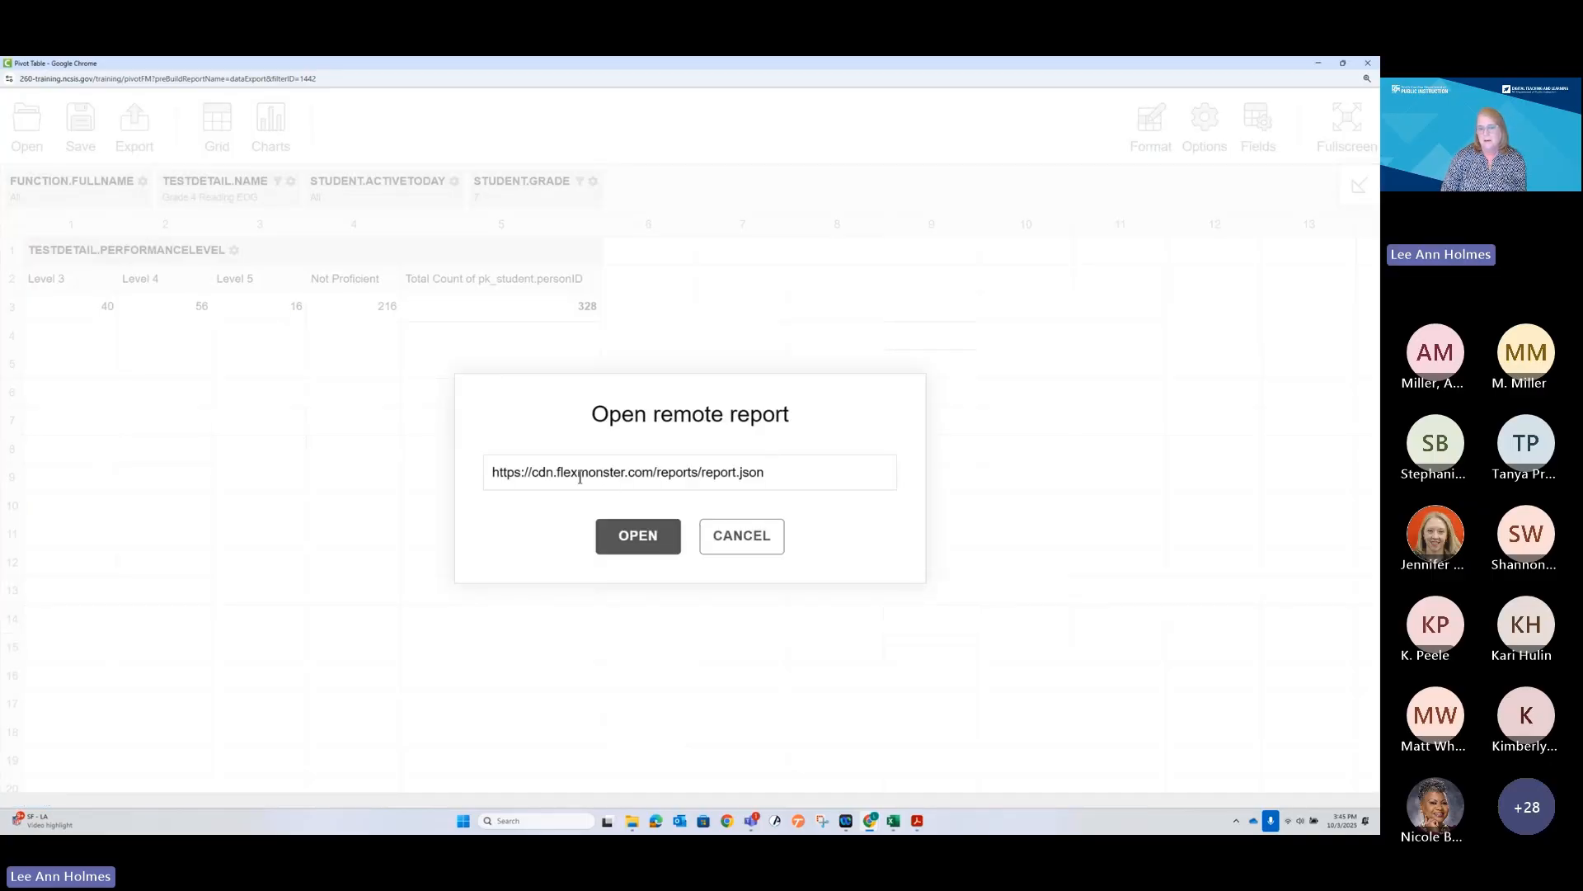
click(760, 536)
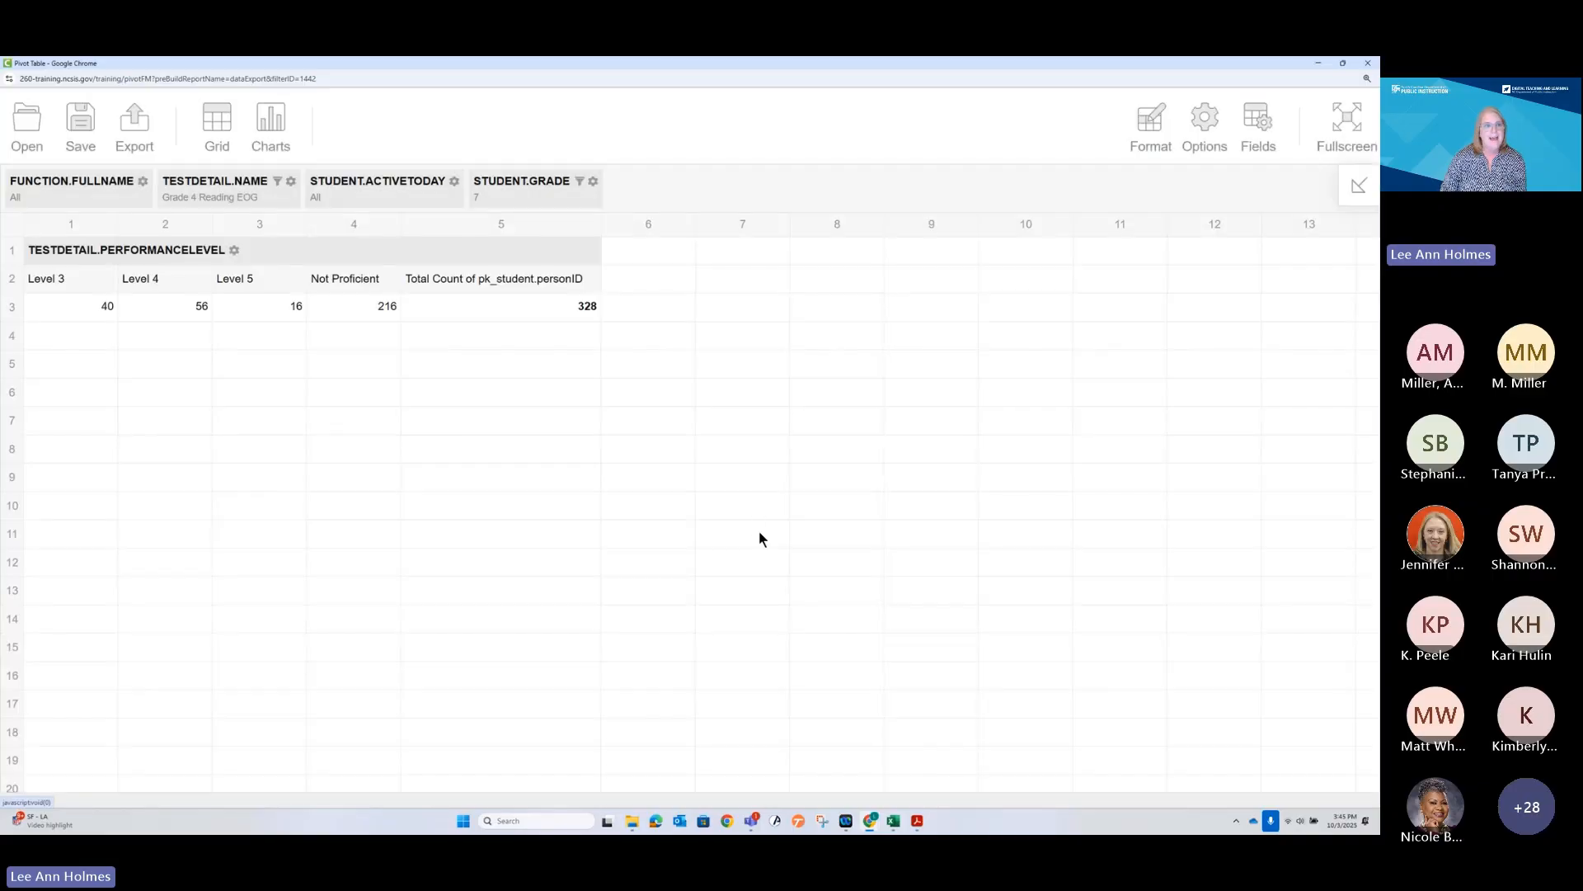
Look at the options for opening a remote report and a local report, cancelling both without loading a file
click(283, 76)
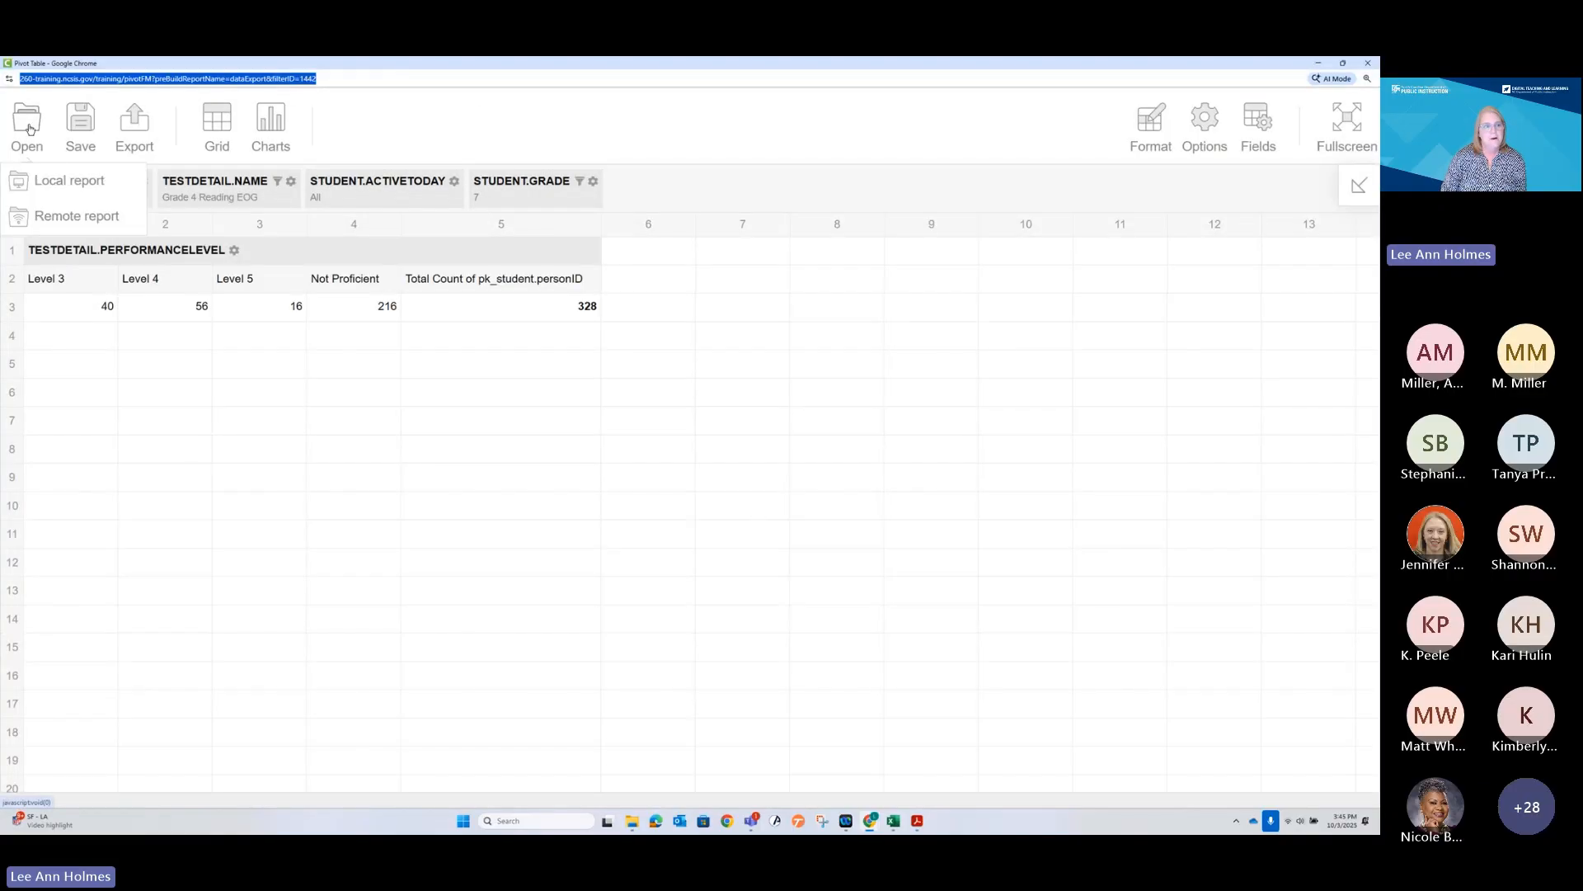
click(45, 215)
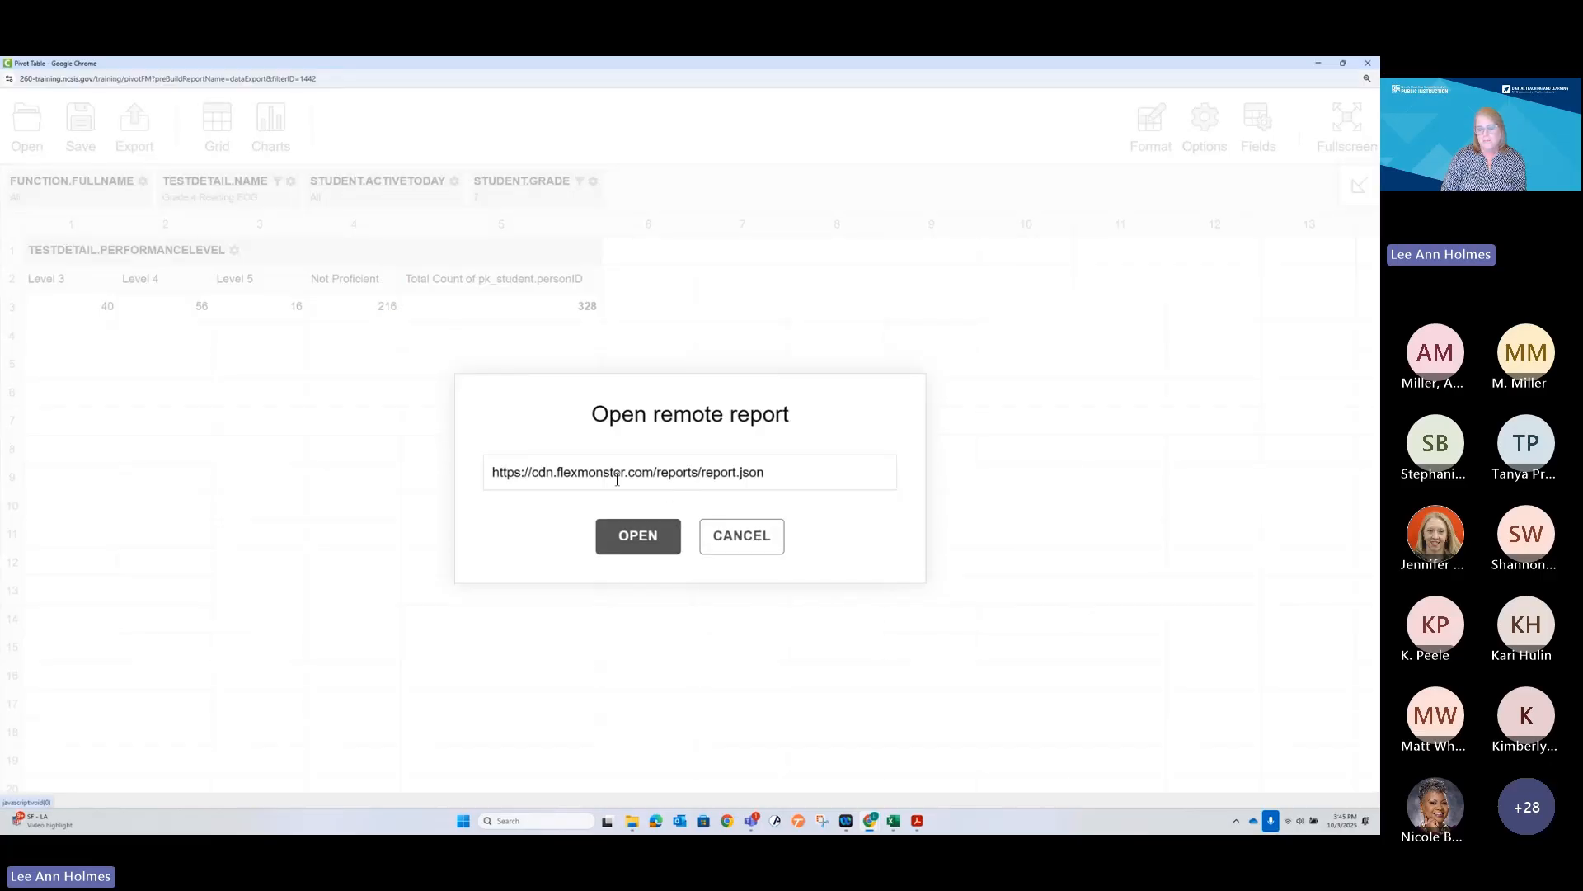
click(750, 538)
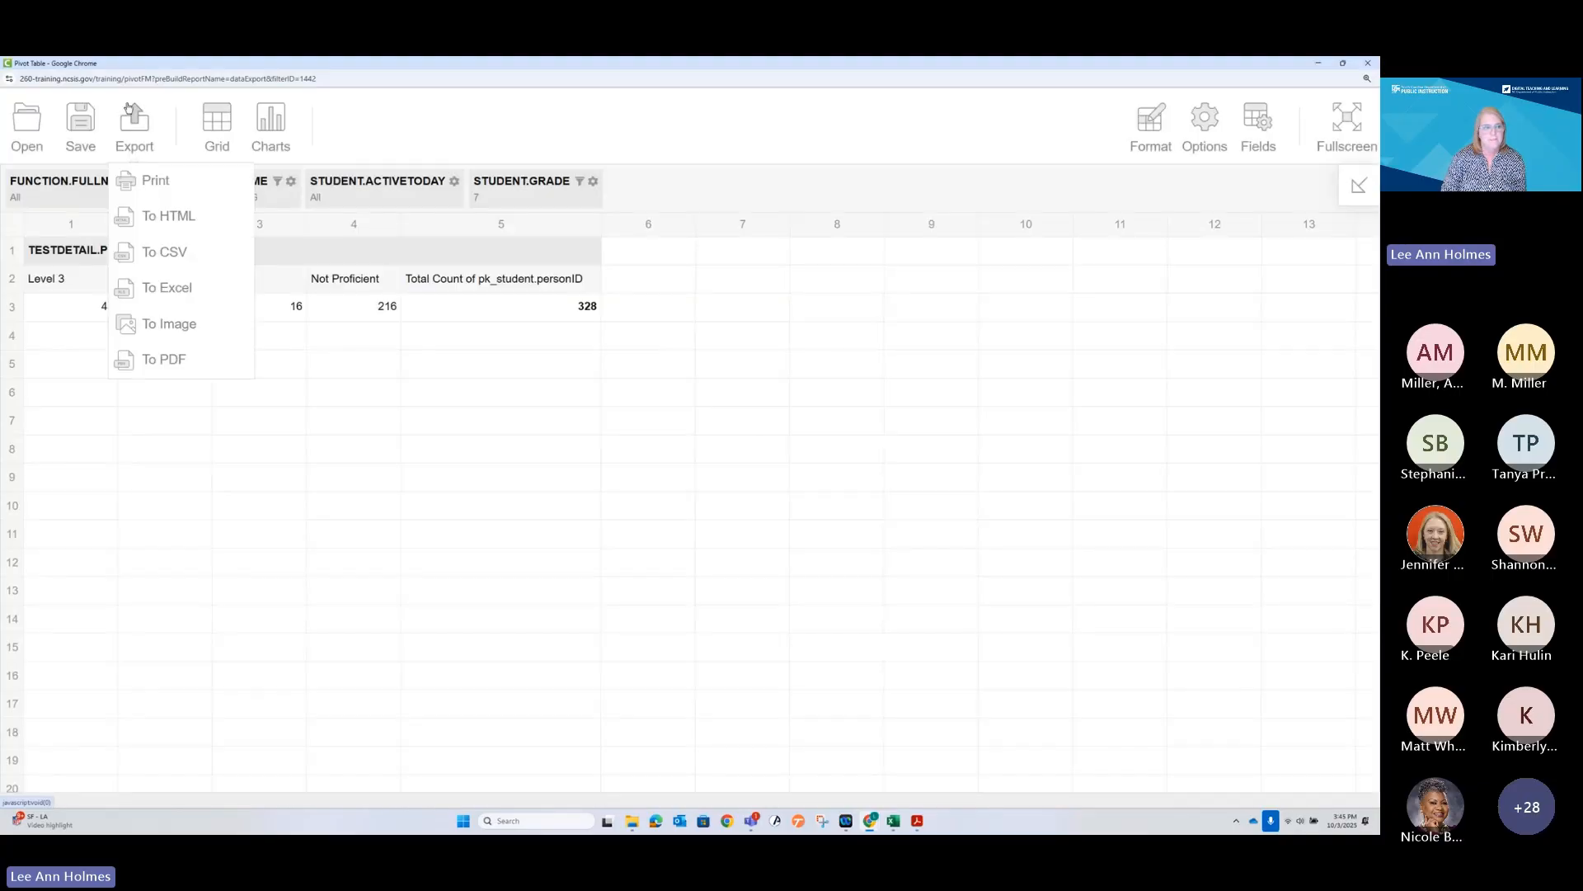
mouse_move(28, 126)
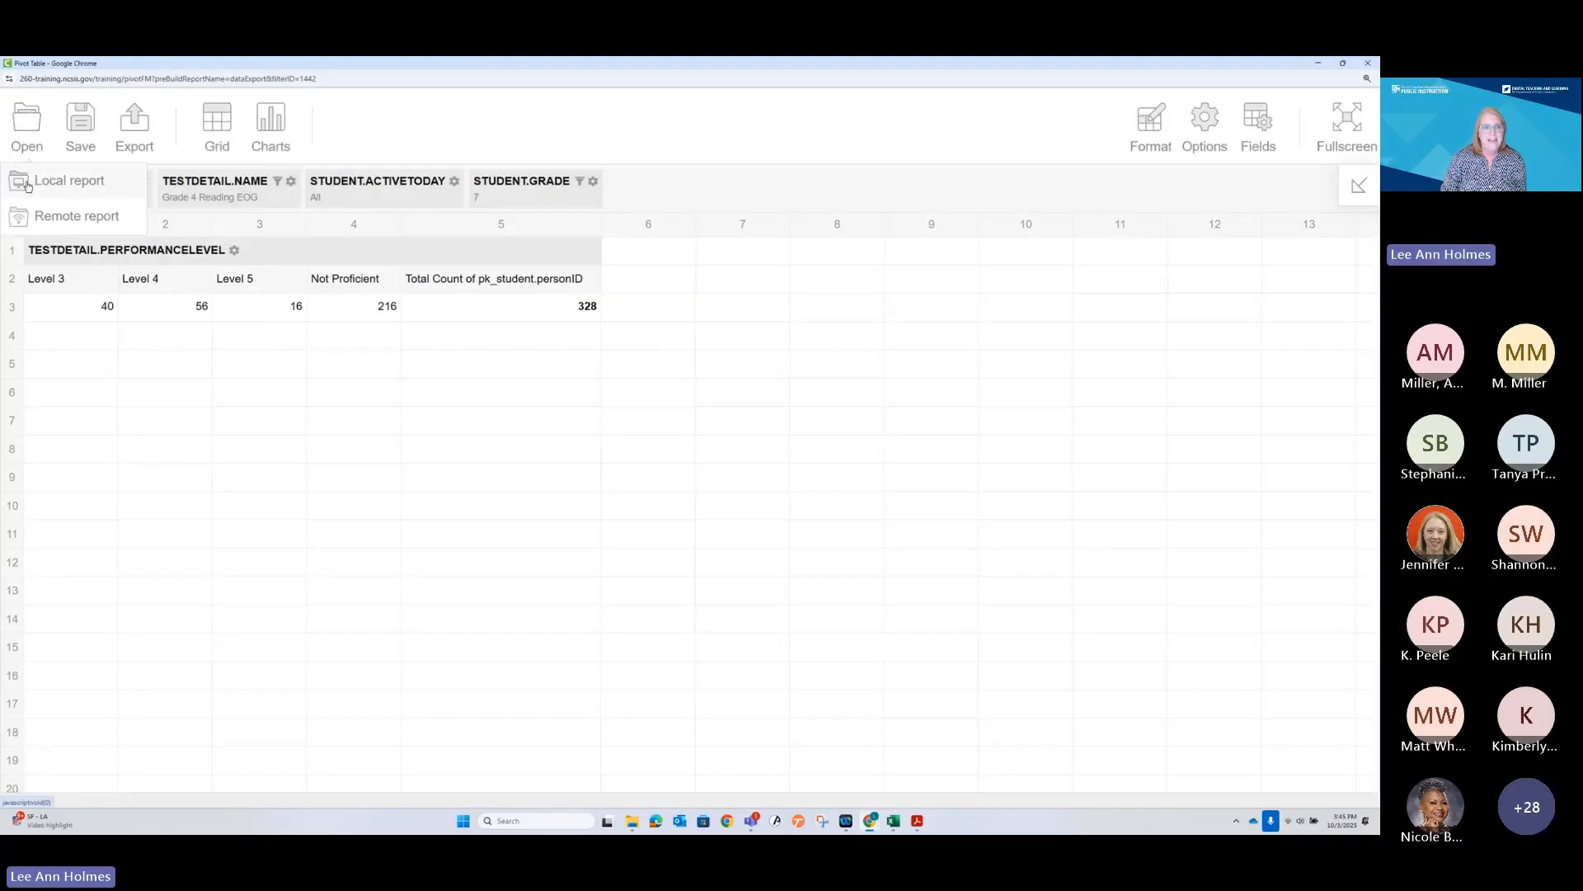
click(51, 174)
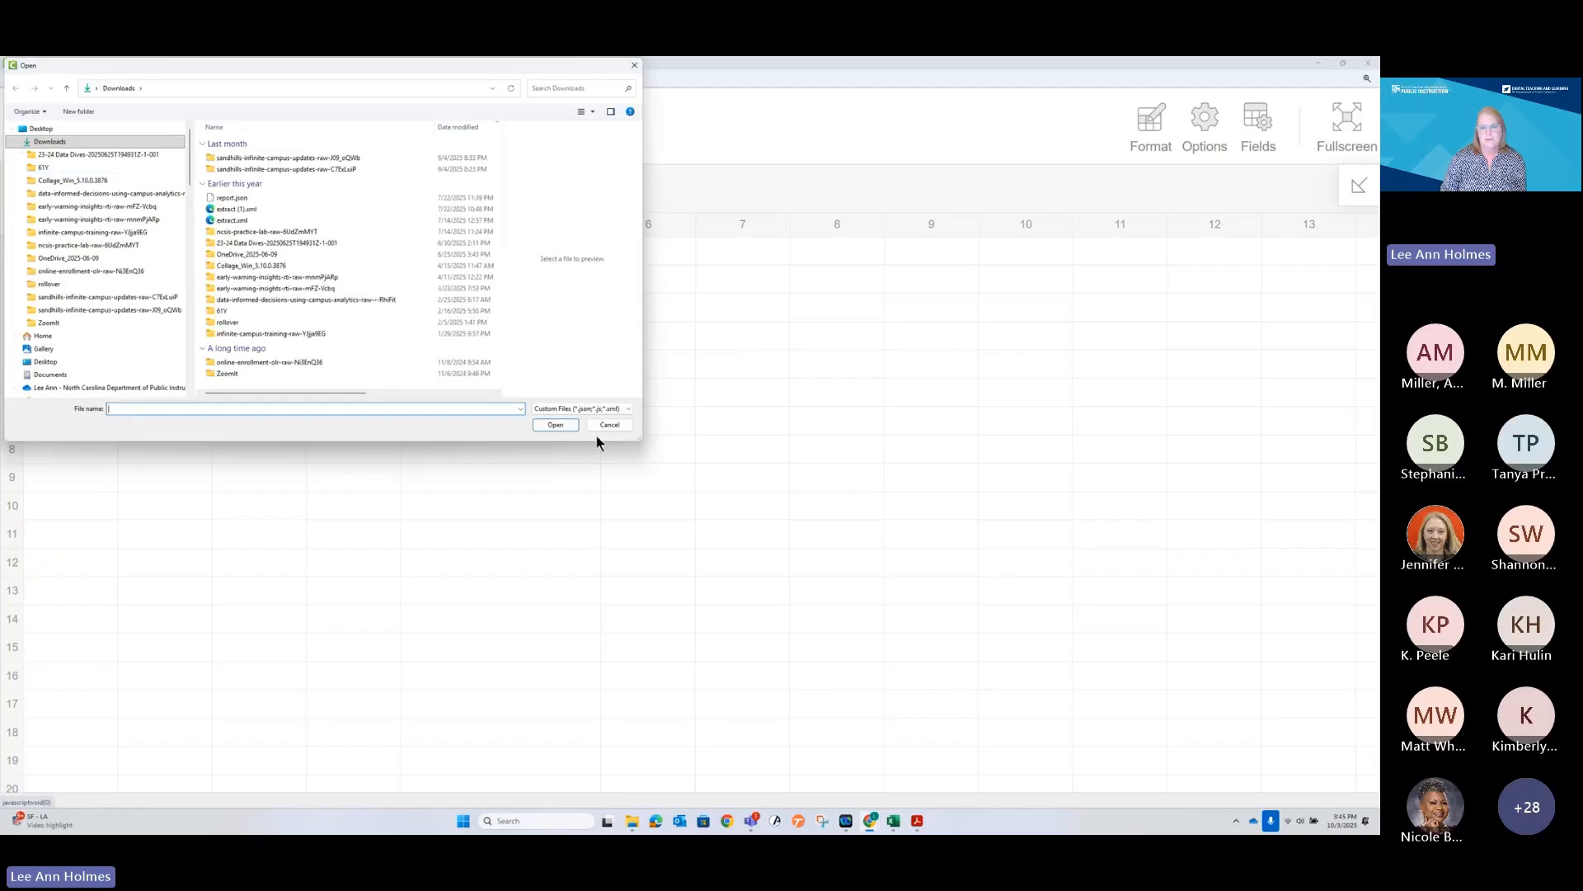
click(609, 425)
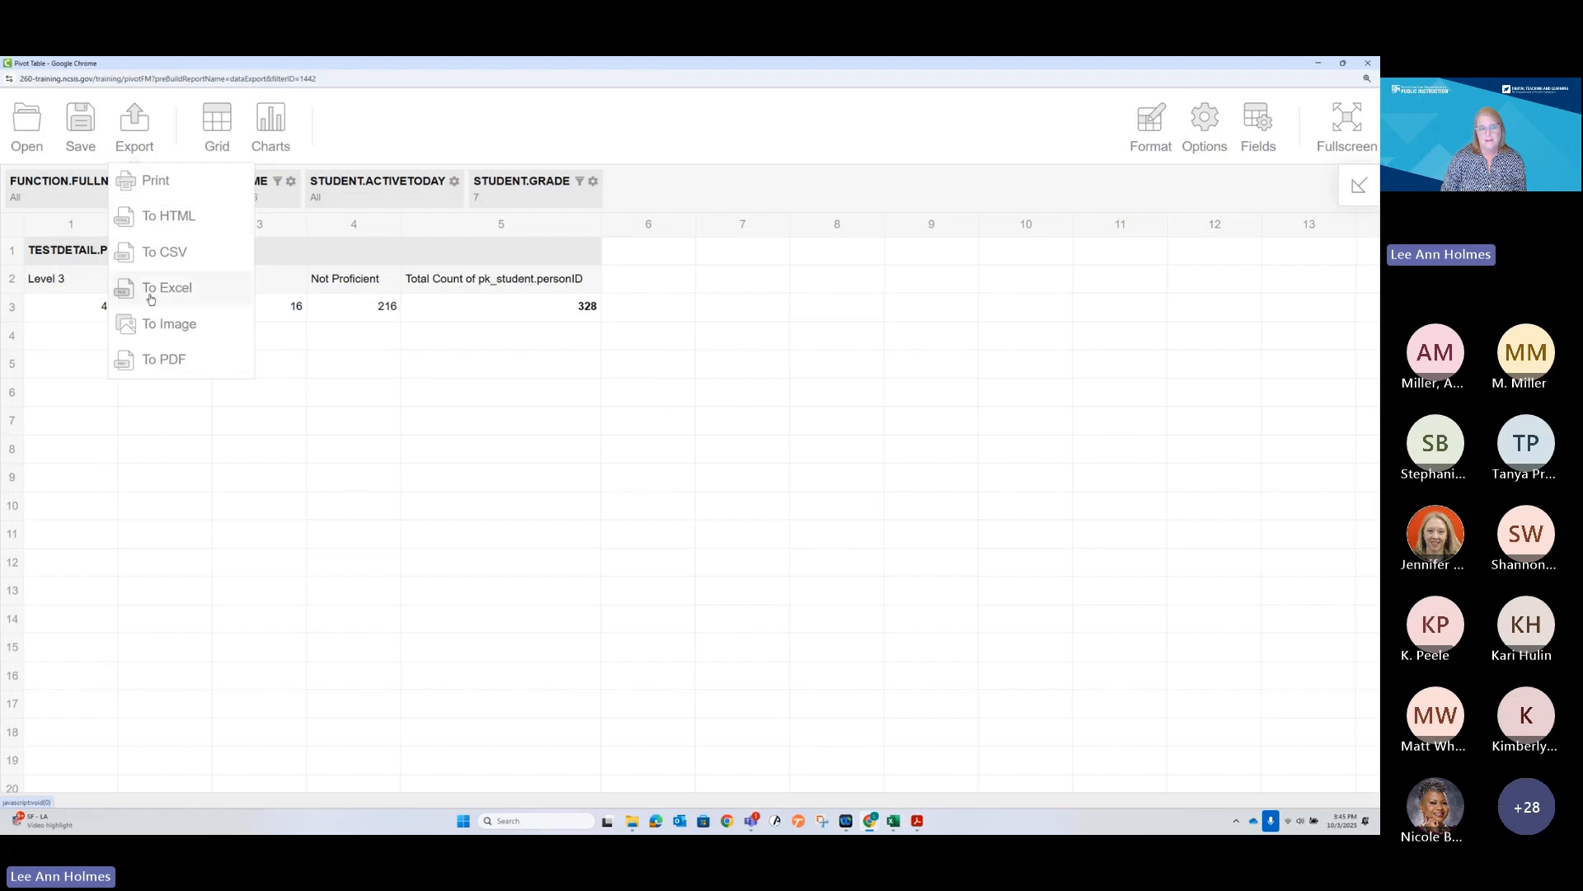
Show the results as a column chart and filter testDetail.name to only Grade 2 mCLASS EOY
mouse_move(260, 133)
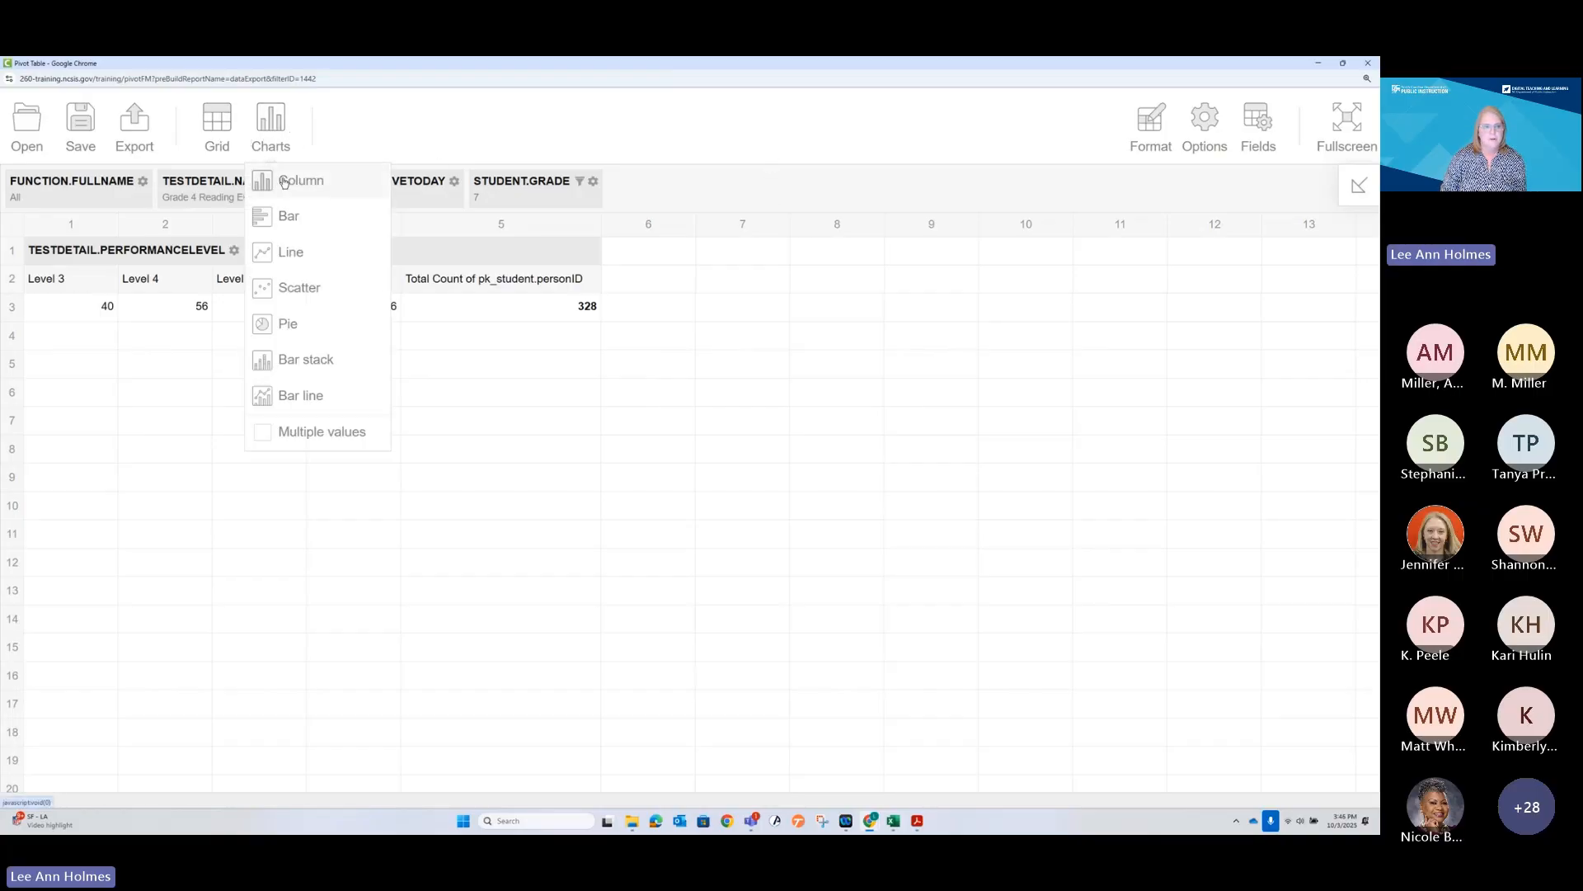
click(305, 179)
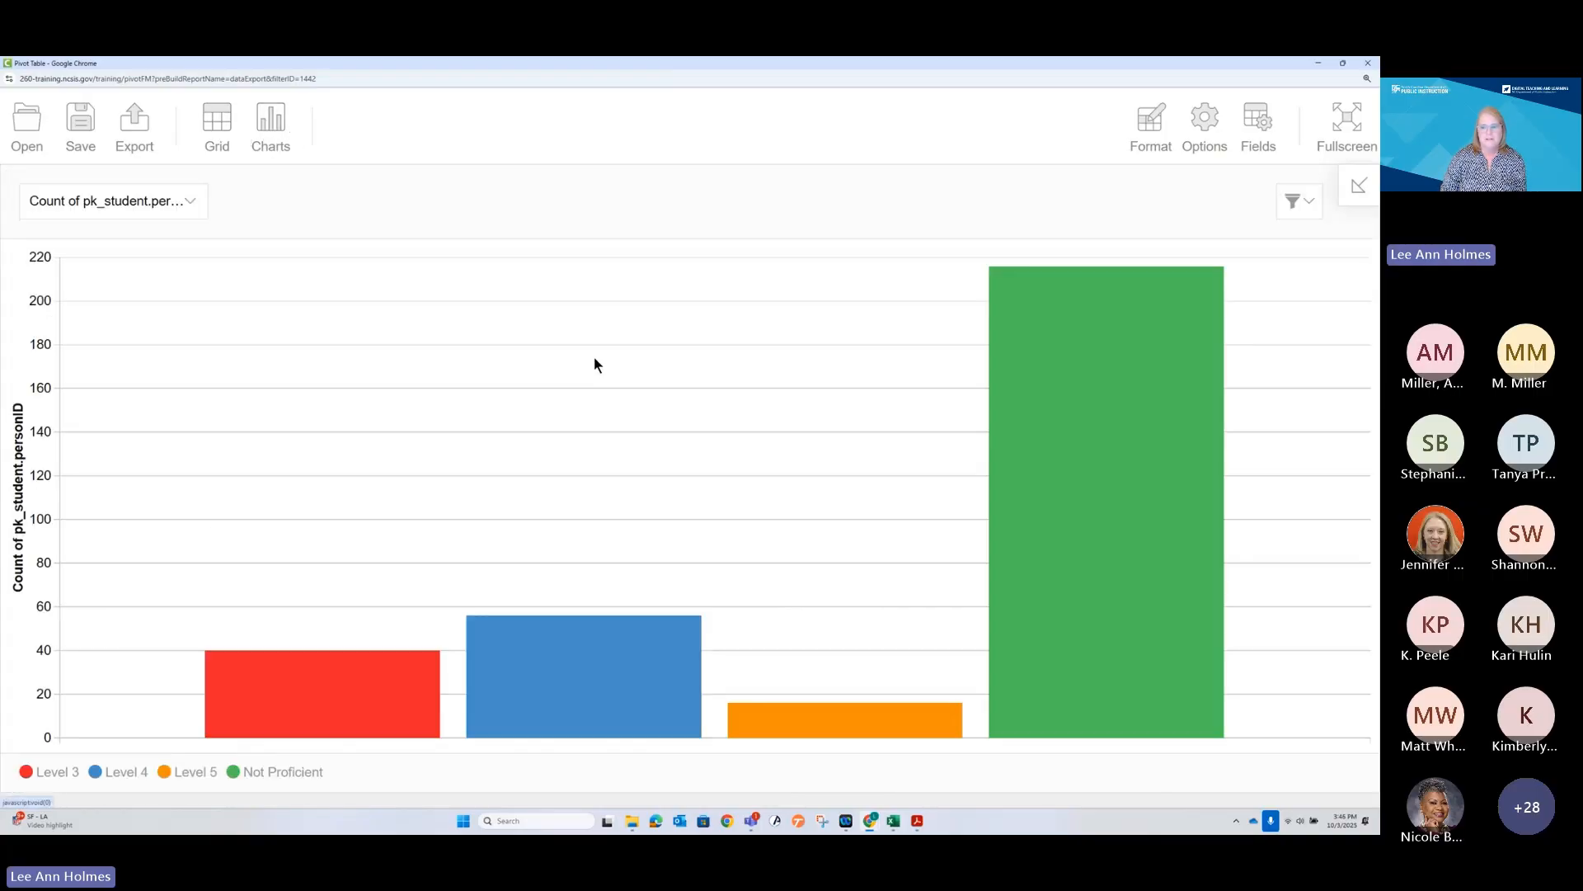
click(1296, 209)
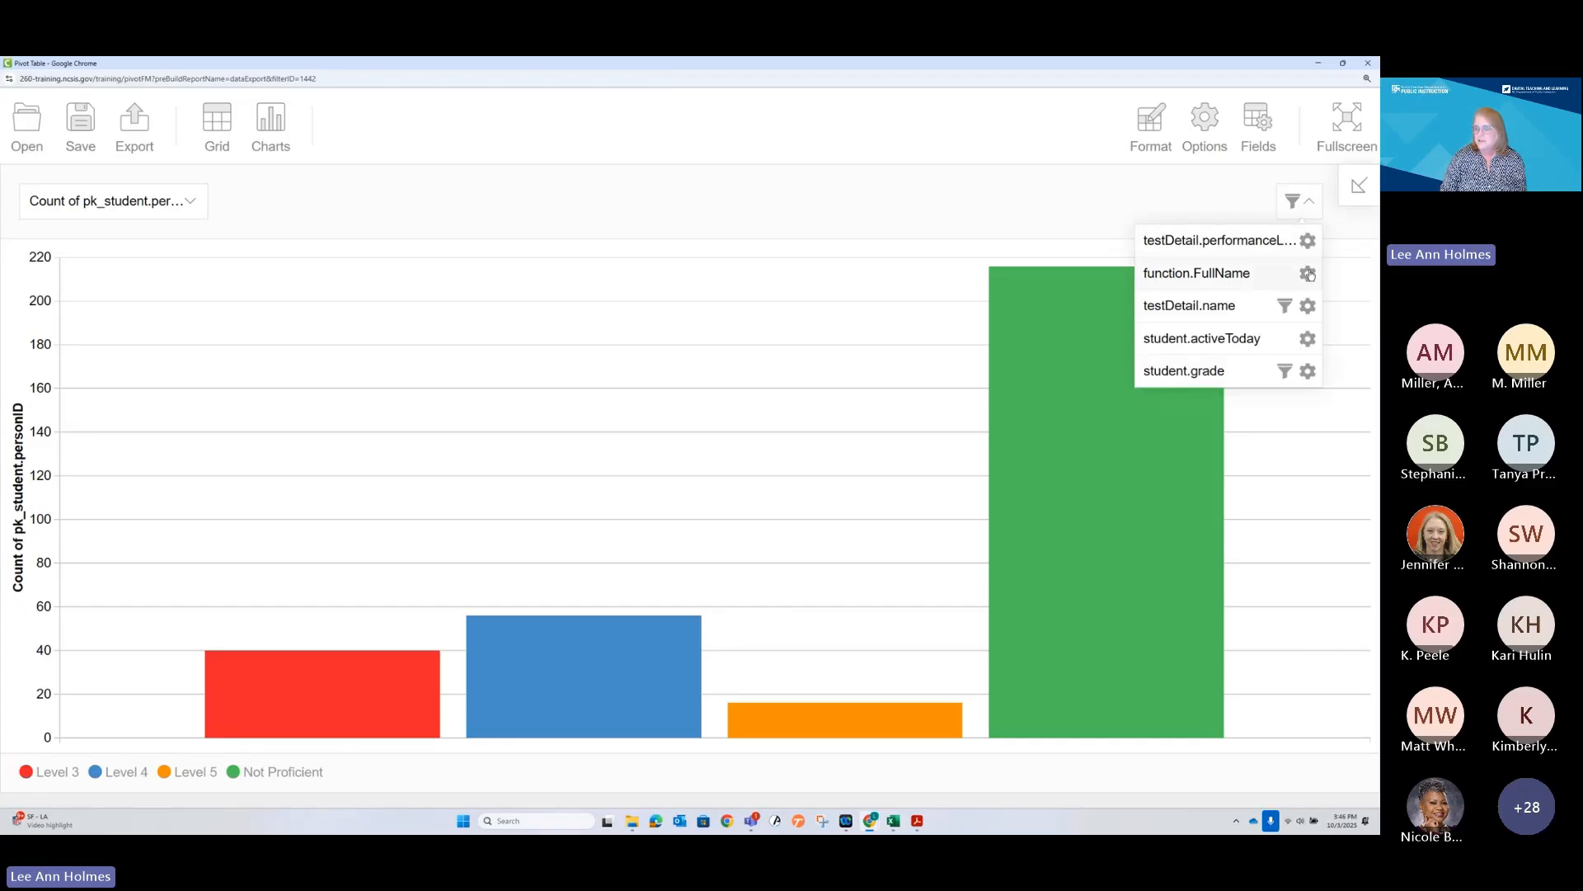
click(1284, 306)
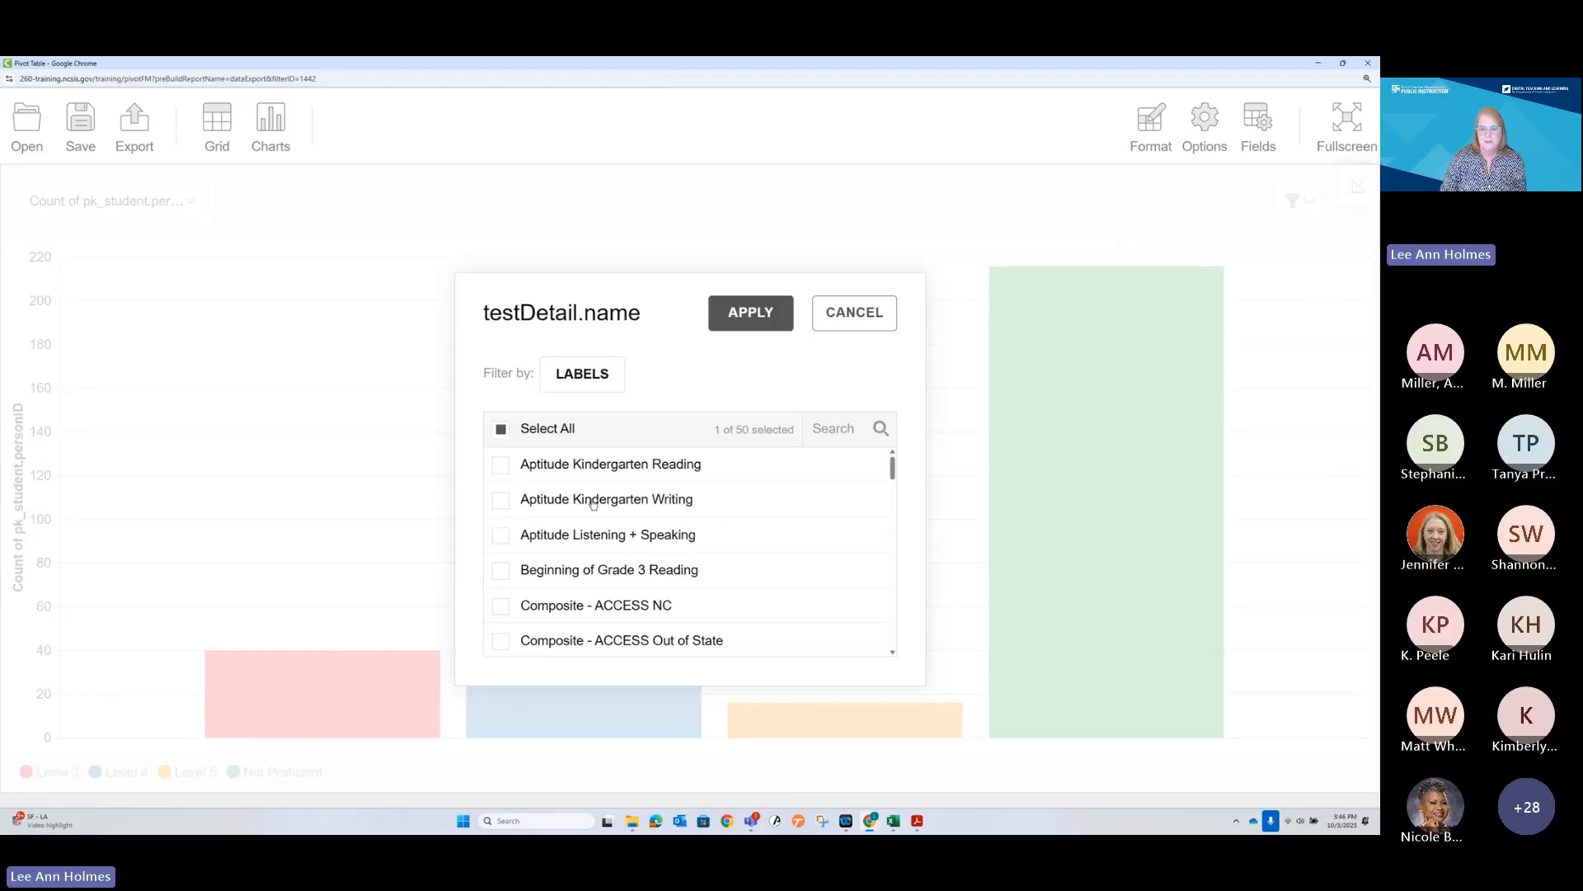
click(498, 430)
scroll(500, 483, down, 3)
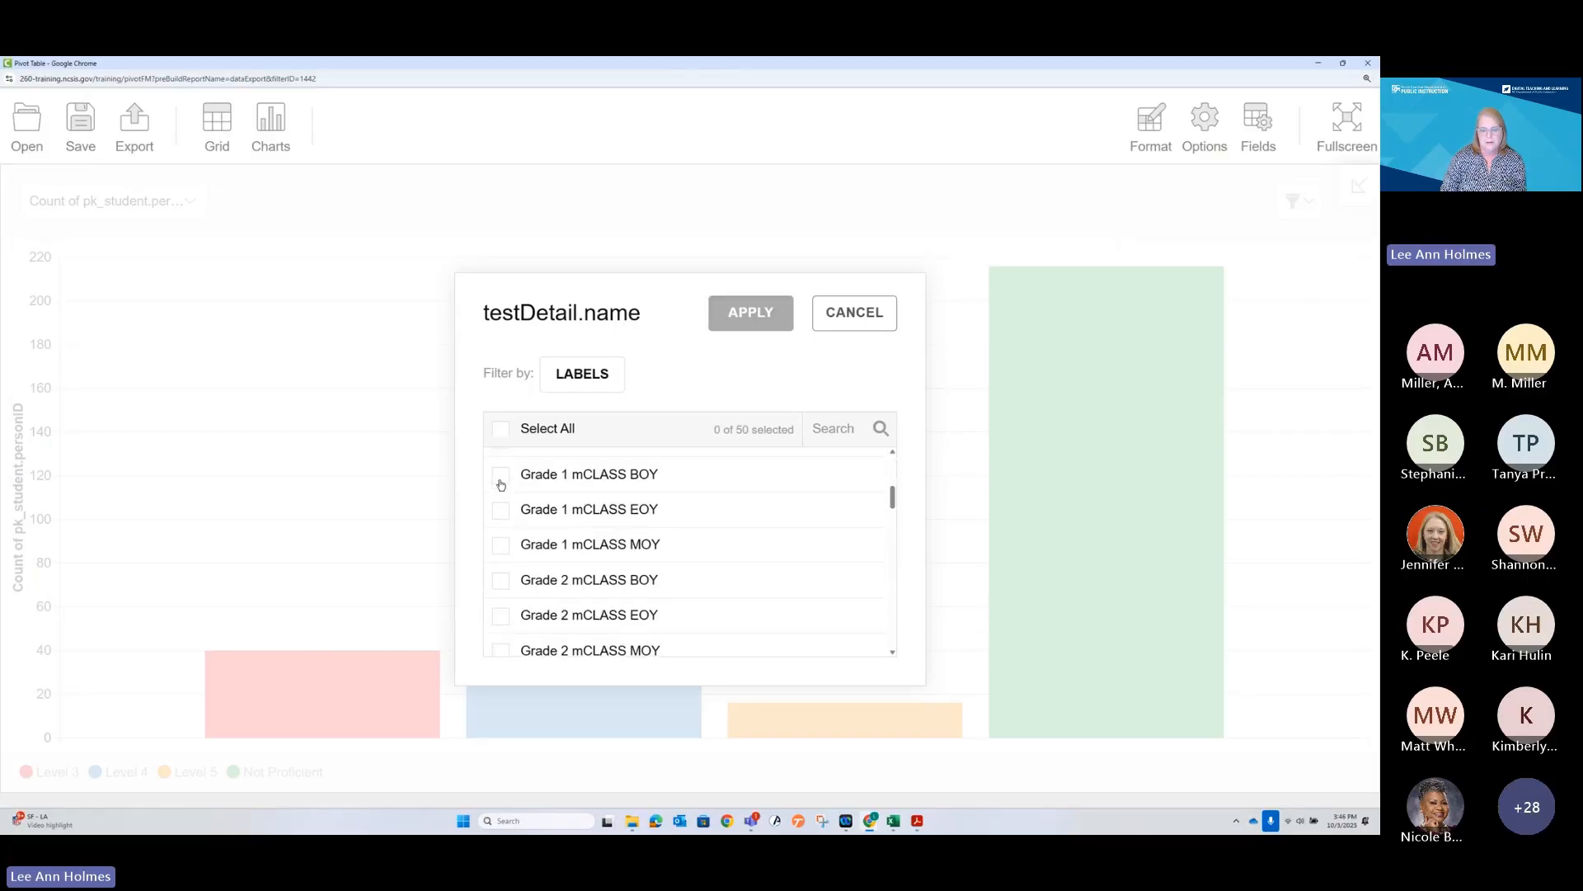
scroll(501, 484, down, 1)
scroll(501, 484, down, 1)
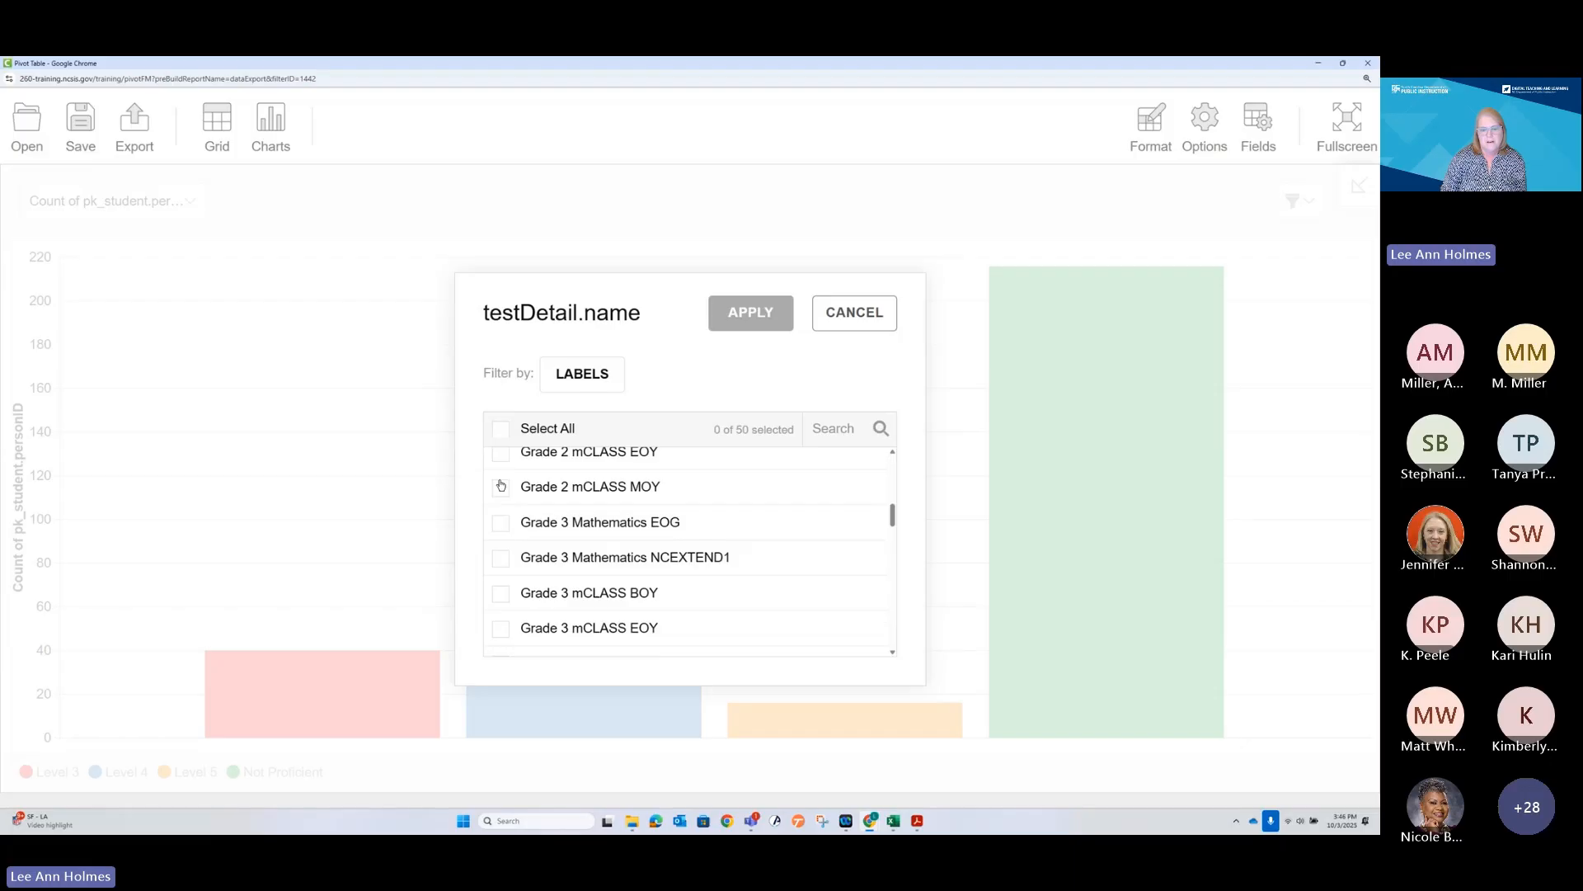
scroll(500, 485, up, 1)
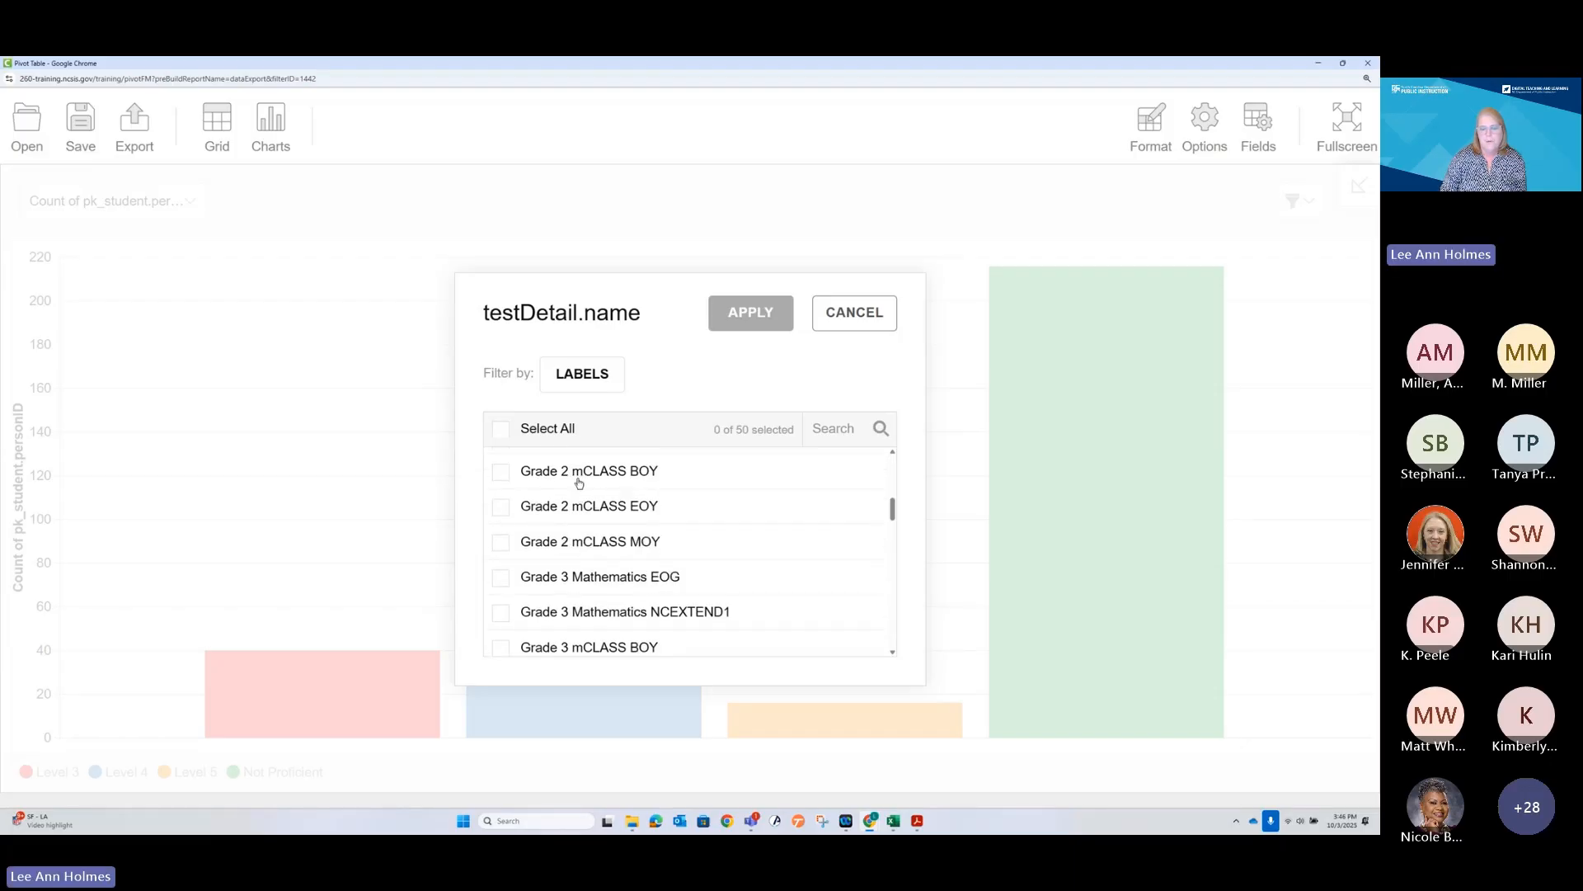
click(502, 511)
click(748, 314)
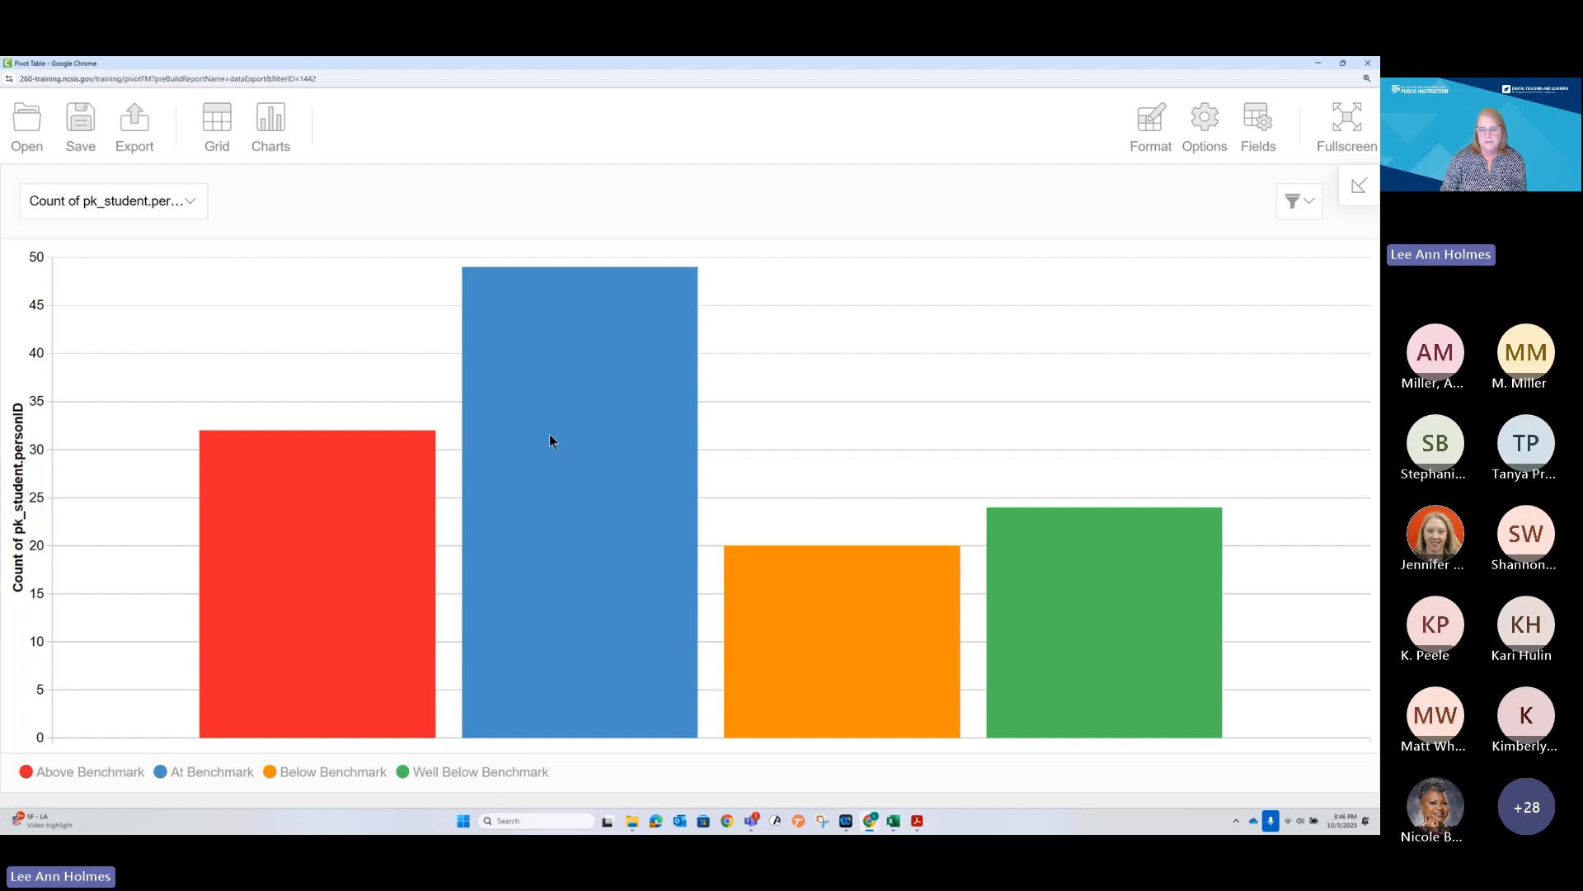
View the student details behind the At Benchmark column and close them
mouse_move(549, 435)
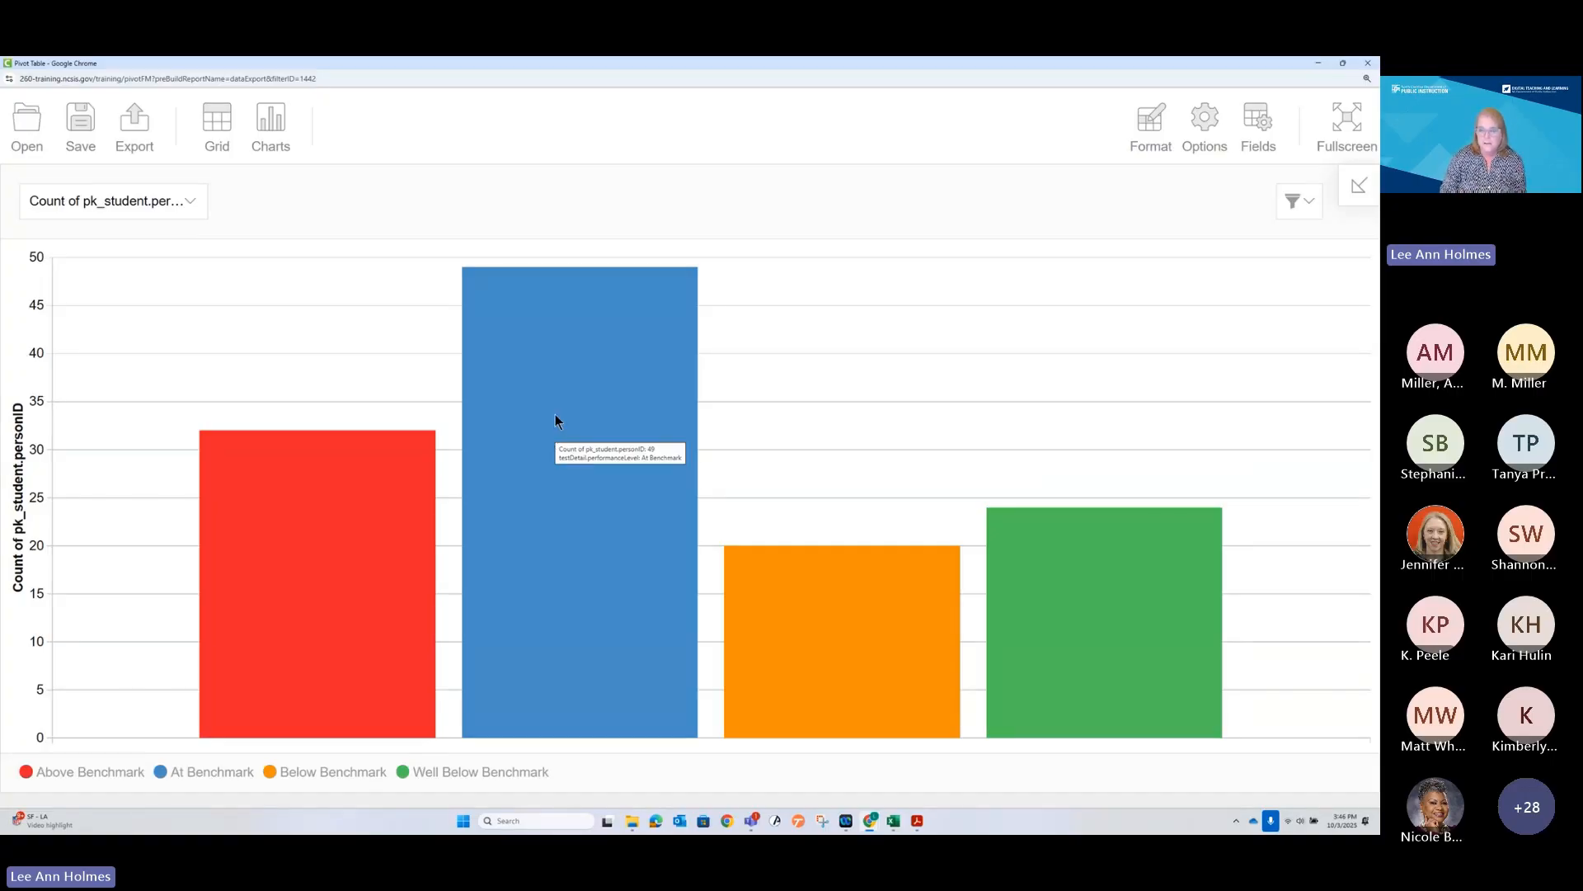
click(555, 421)
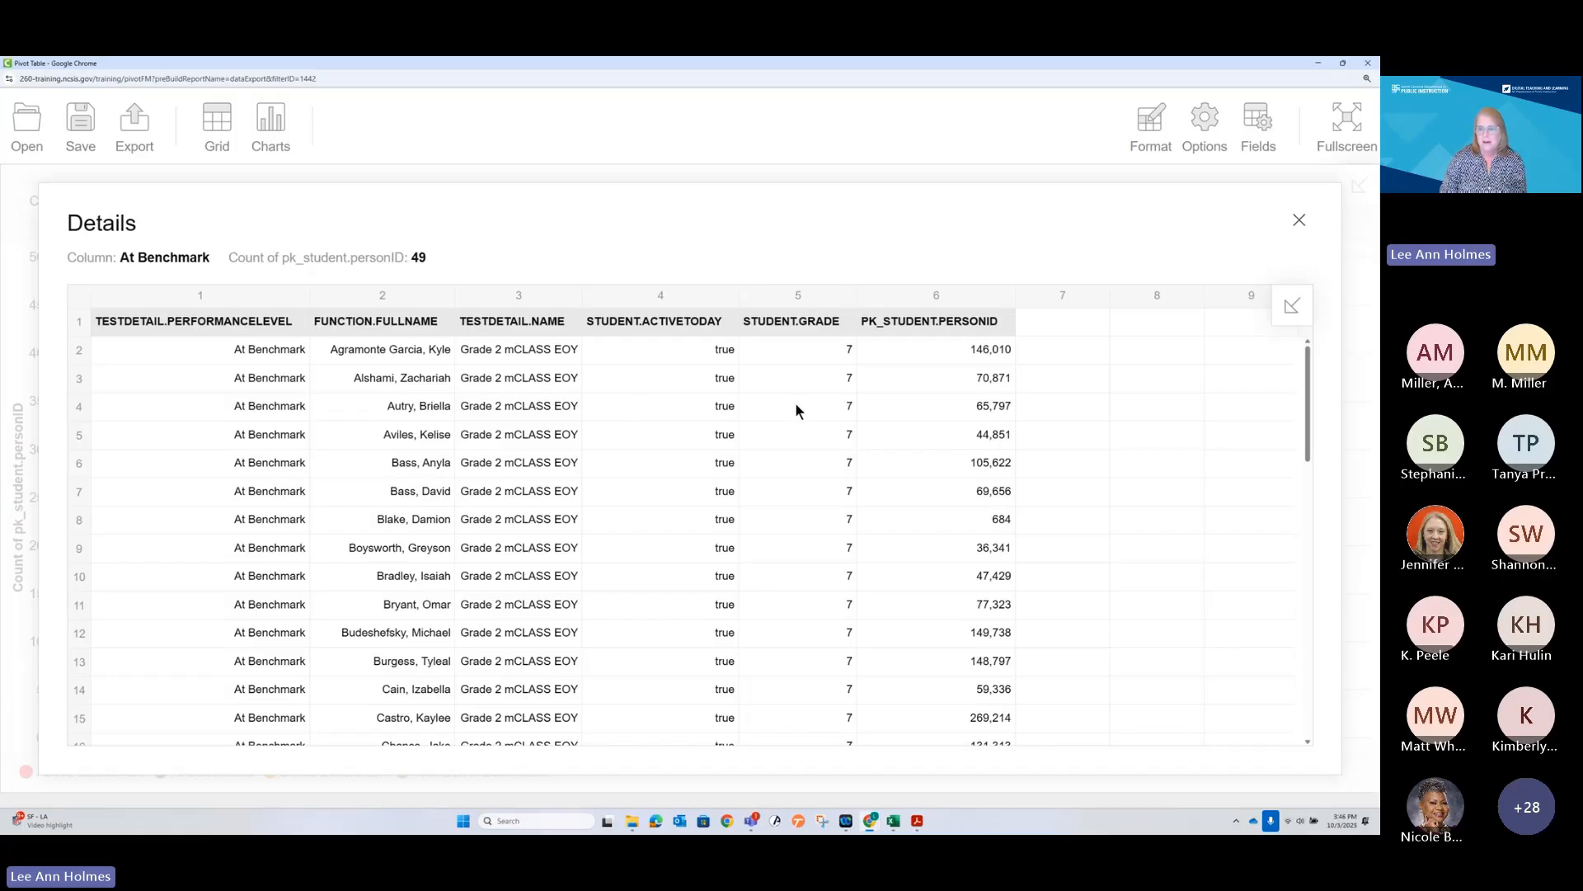
click(1299, 220)
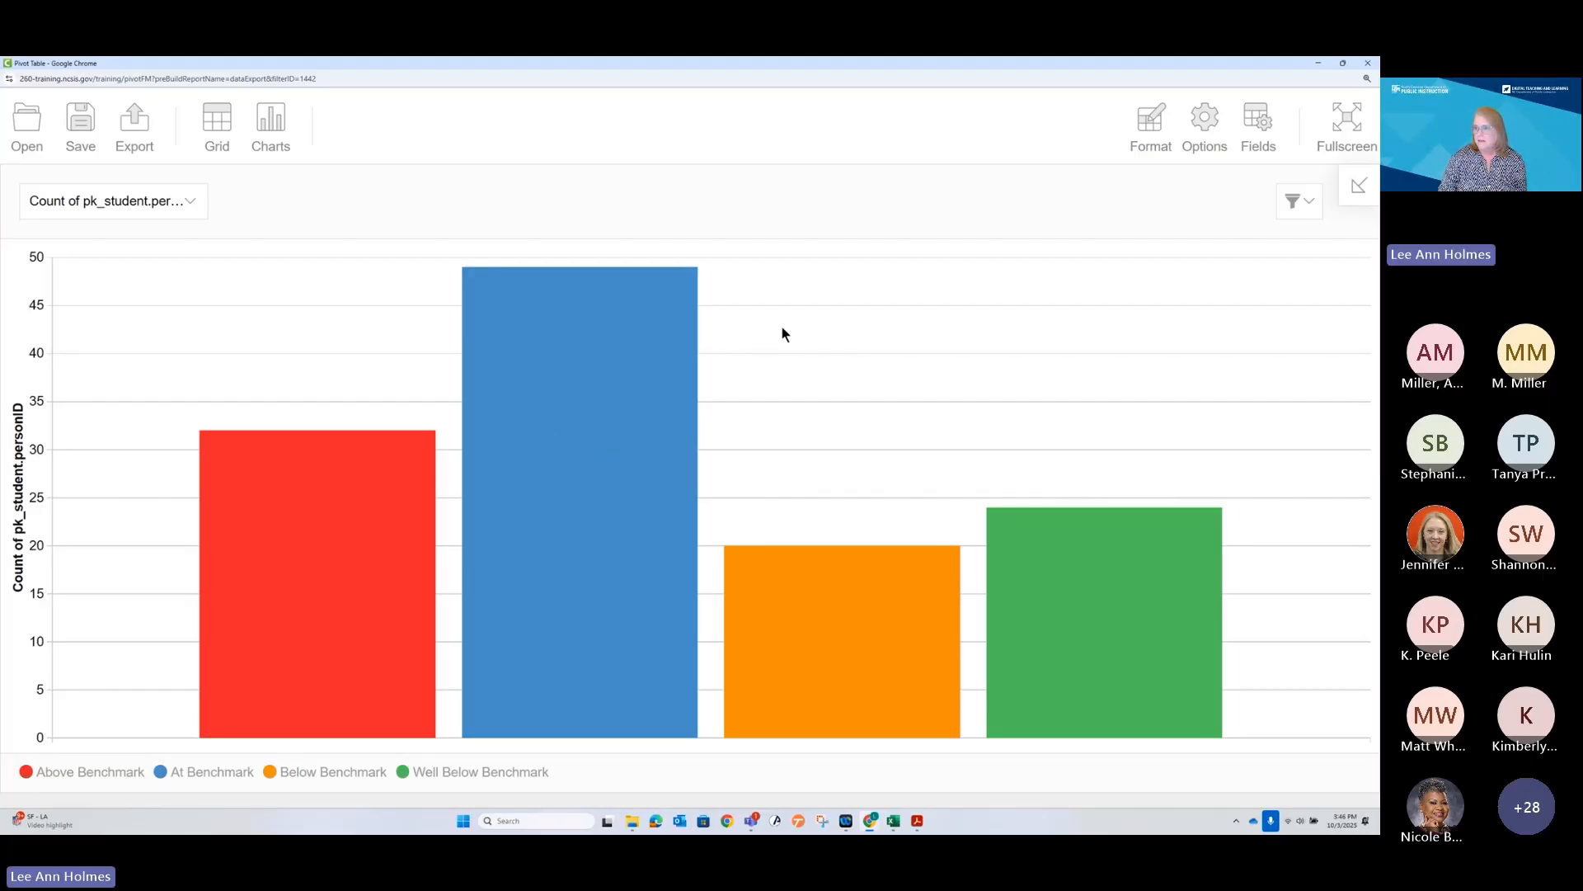
Change the testDetail.name filter so that only Grade 4 Reading EOG is selected
click(1308, 203)
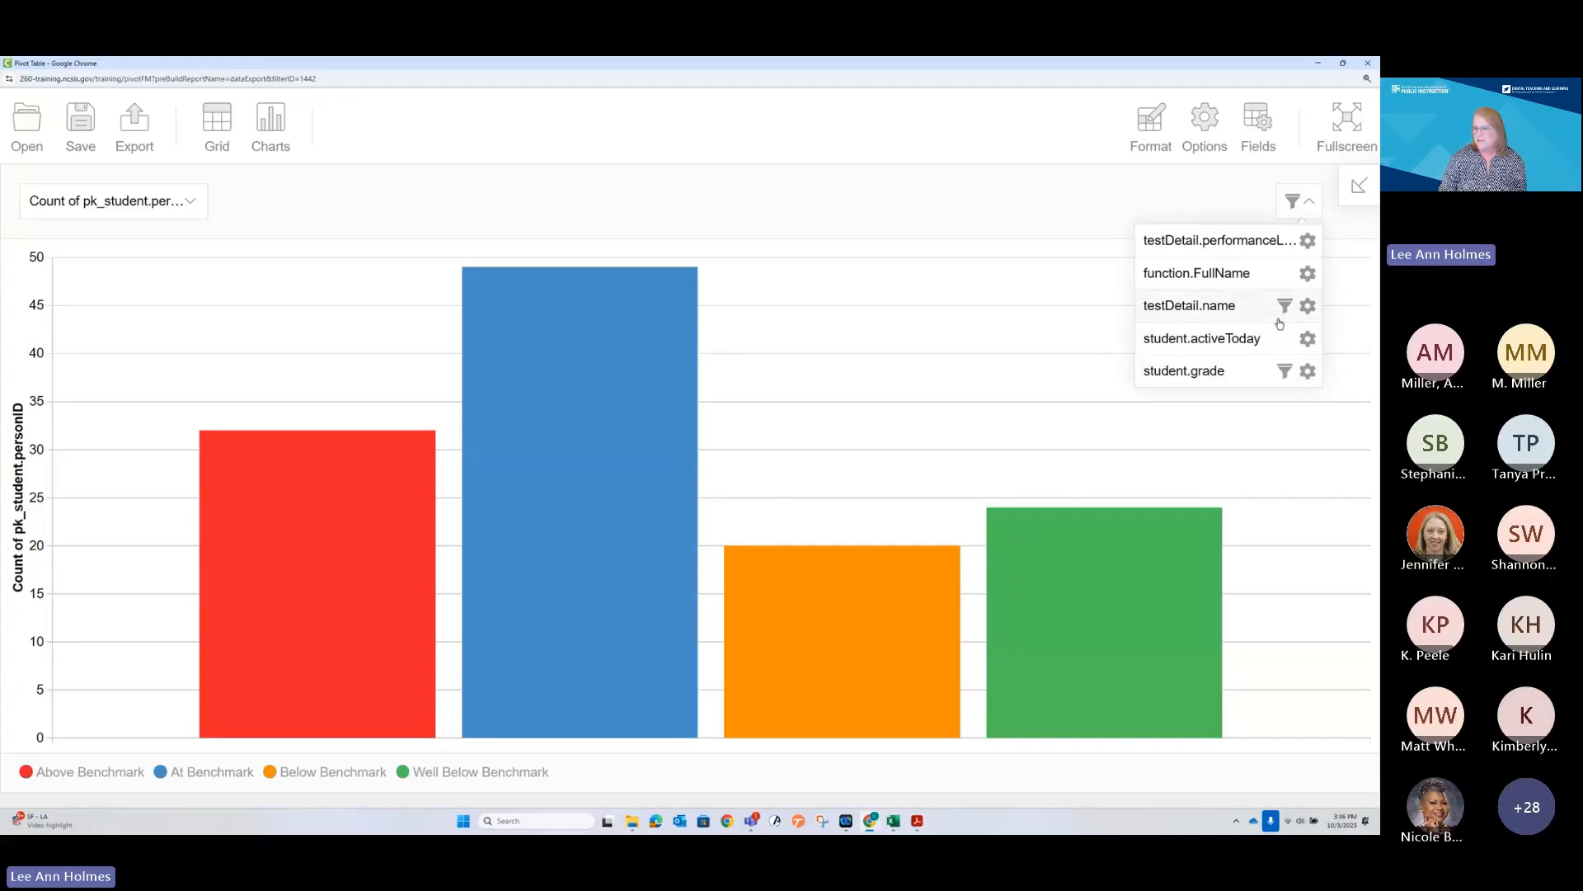
click(1308, 307)
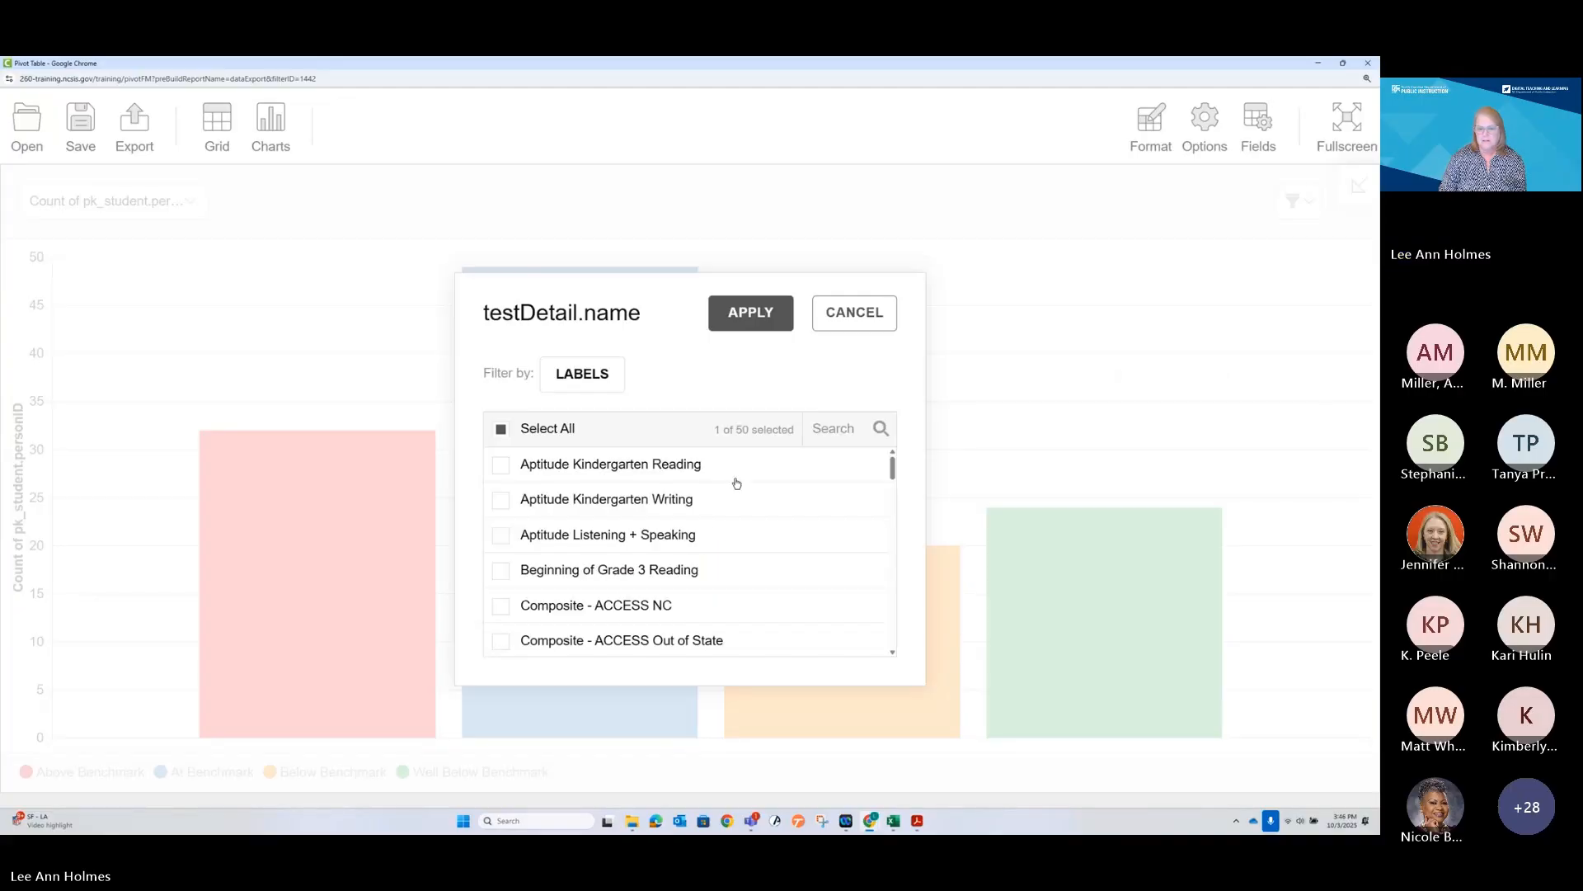
click(499, 429)
scroll(501, 557, down, 10)
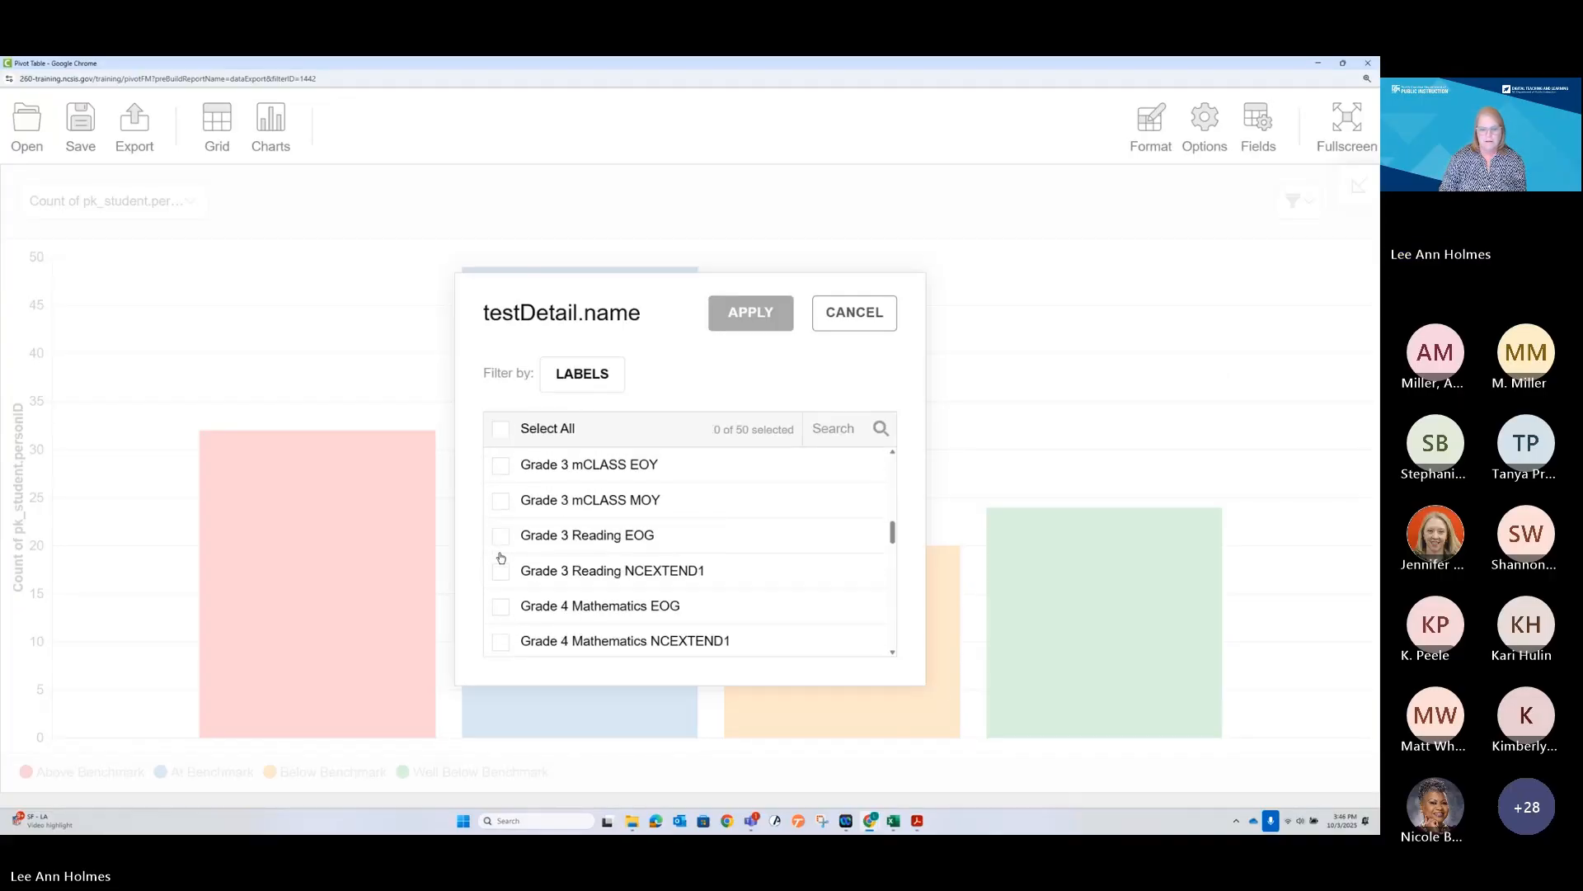
scroll(501, 558, down, 1)
scroll(509, 549, down, 3)
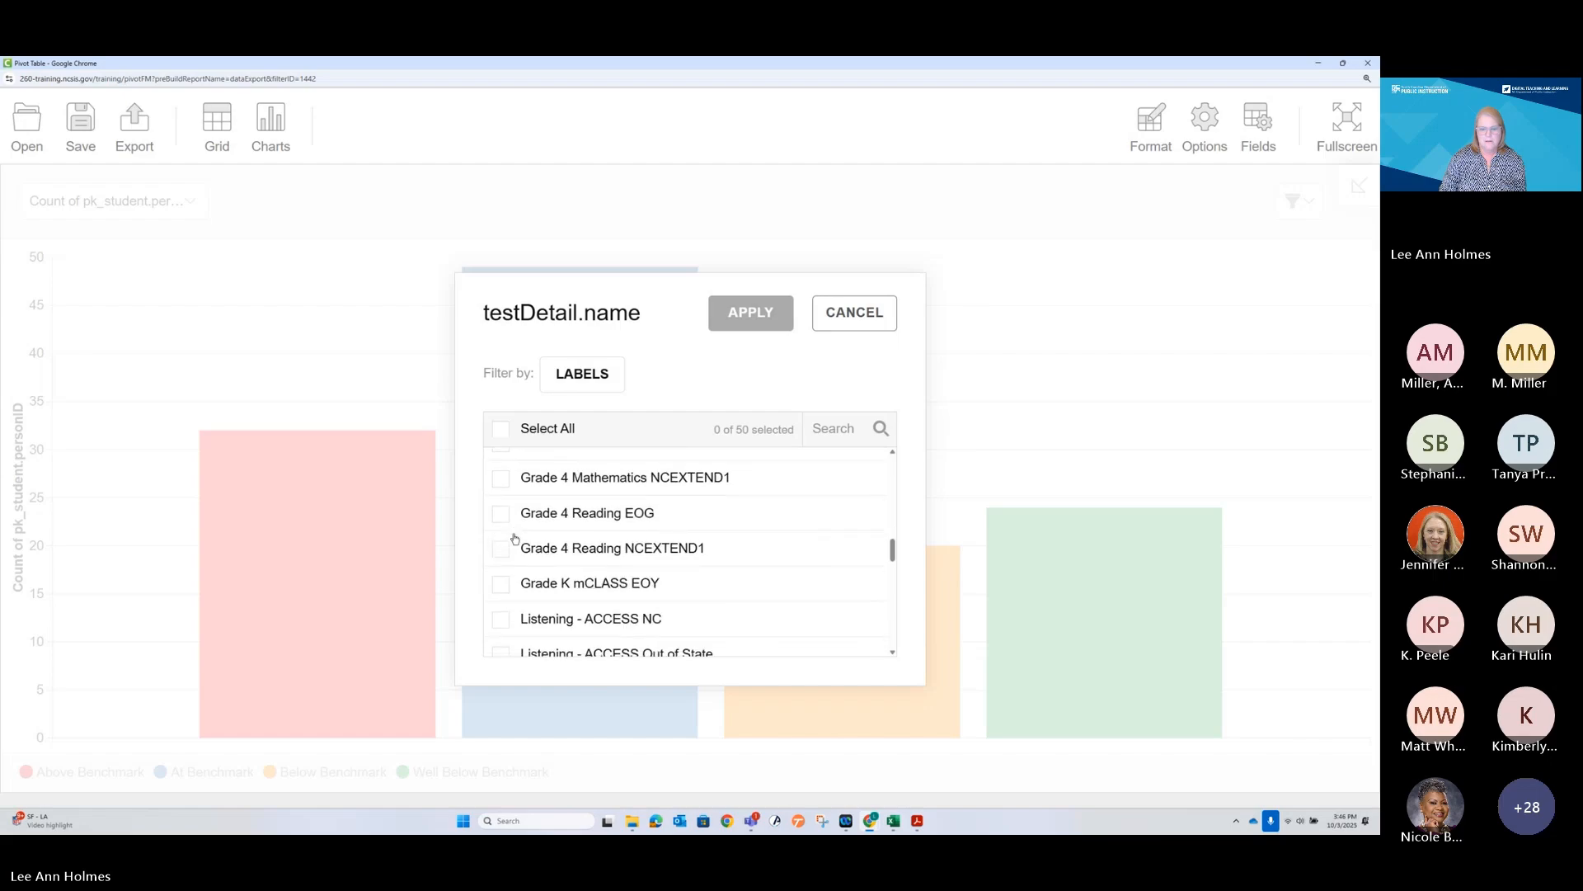
click(501, 513)
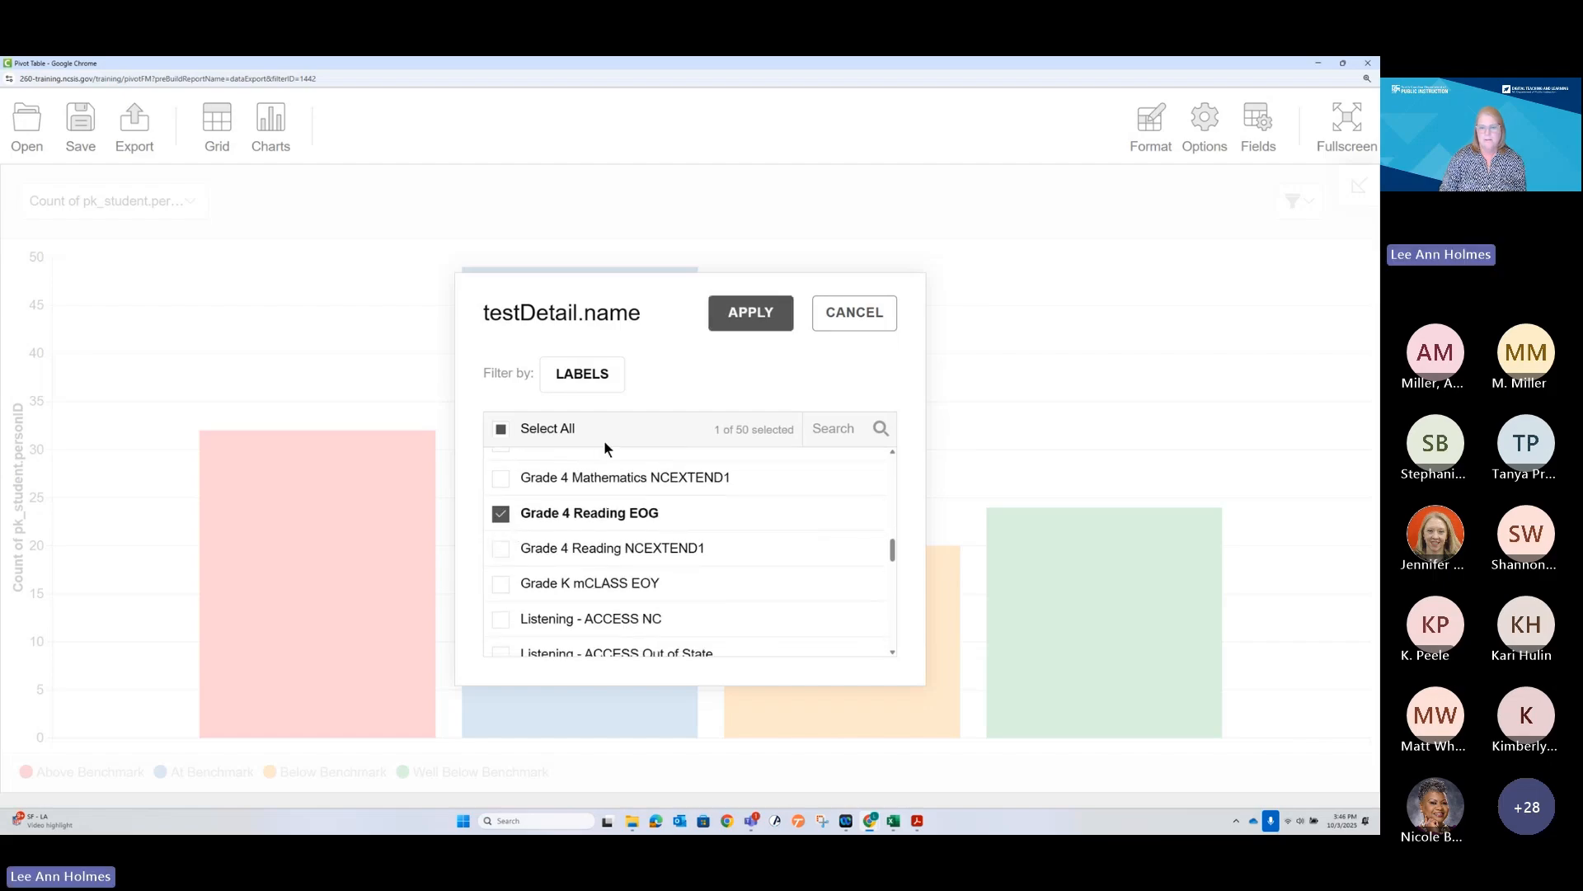
click(760, 313)
Examine the student records behind the Not Proficient column for repeated names, and return to the chart
mouse_move(1027, 418)
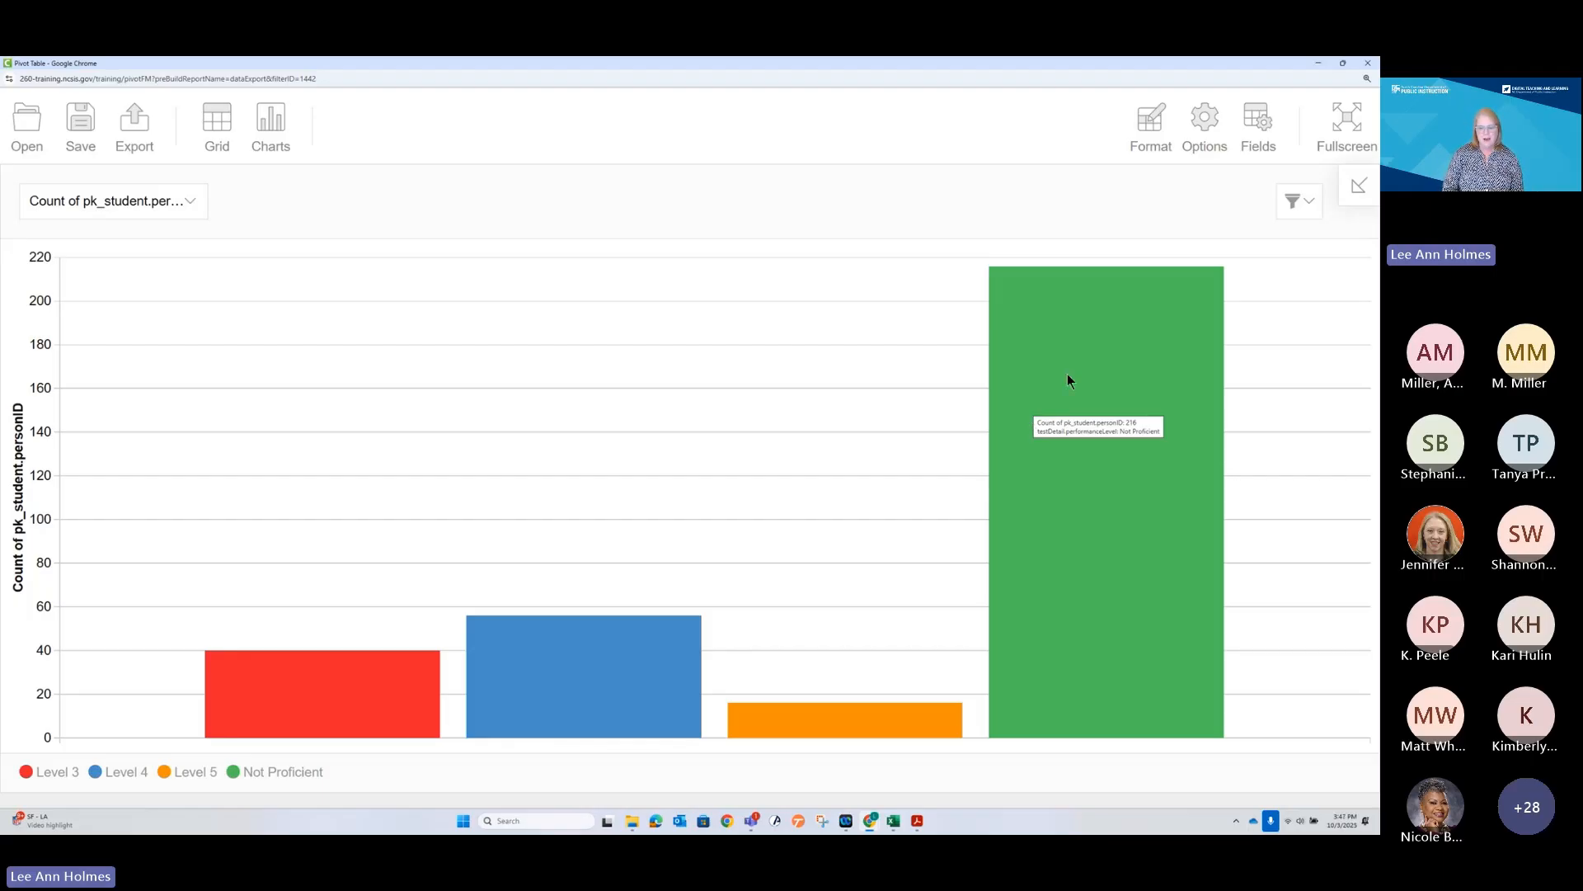
mouse_move(1114, 513)
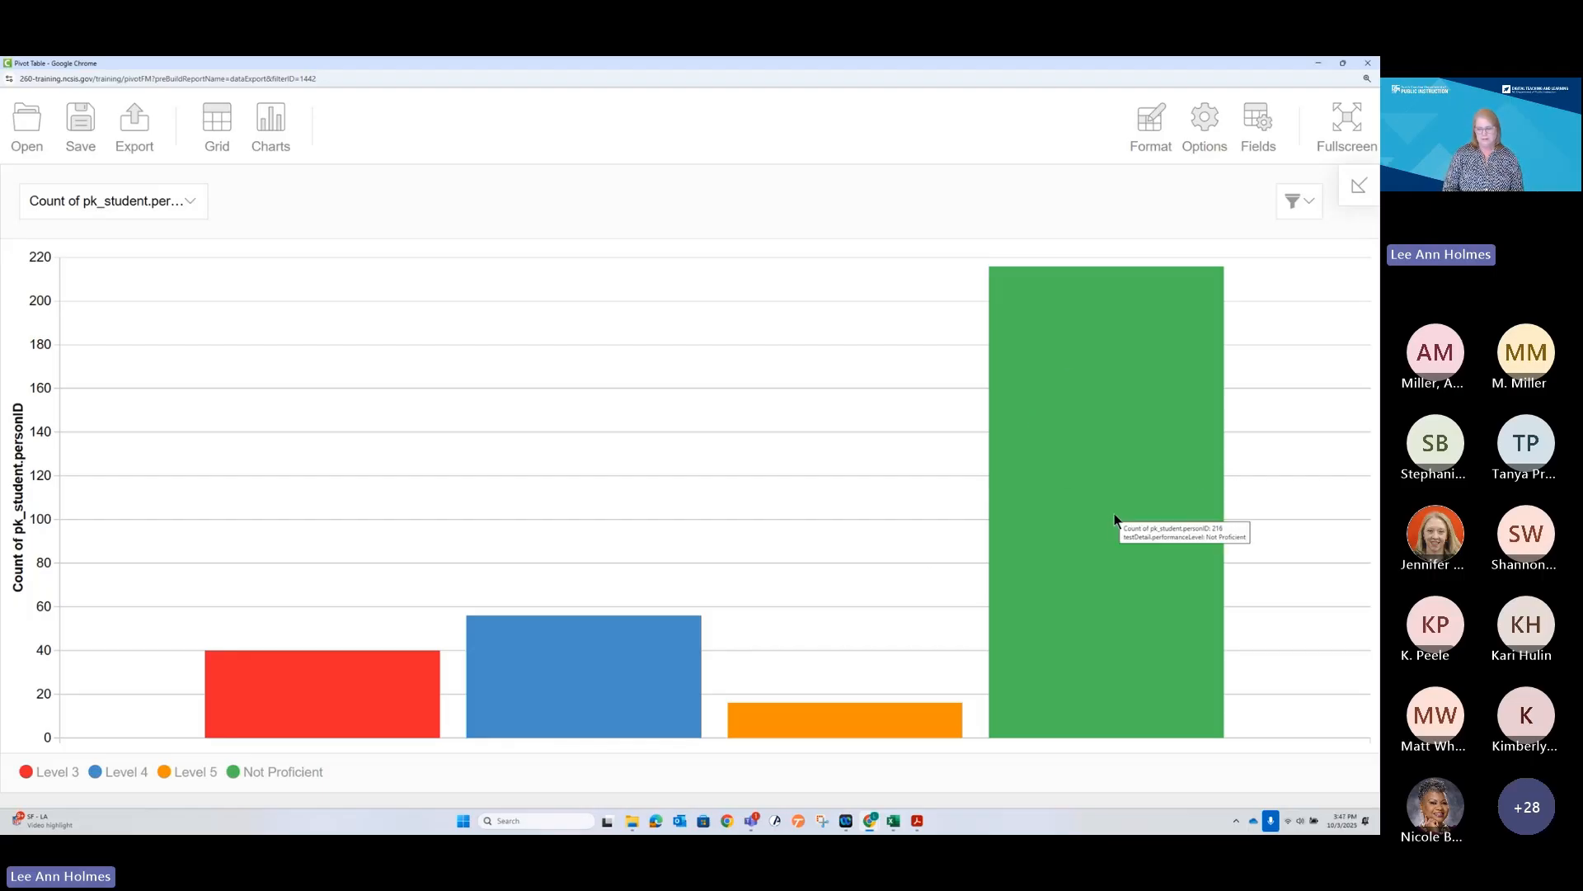
click(1091, 427)
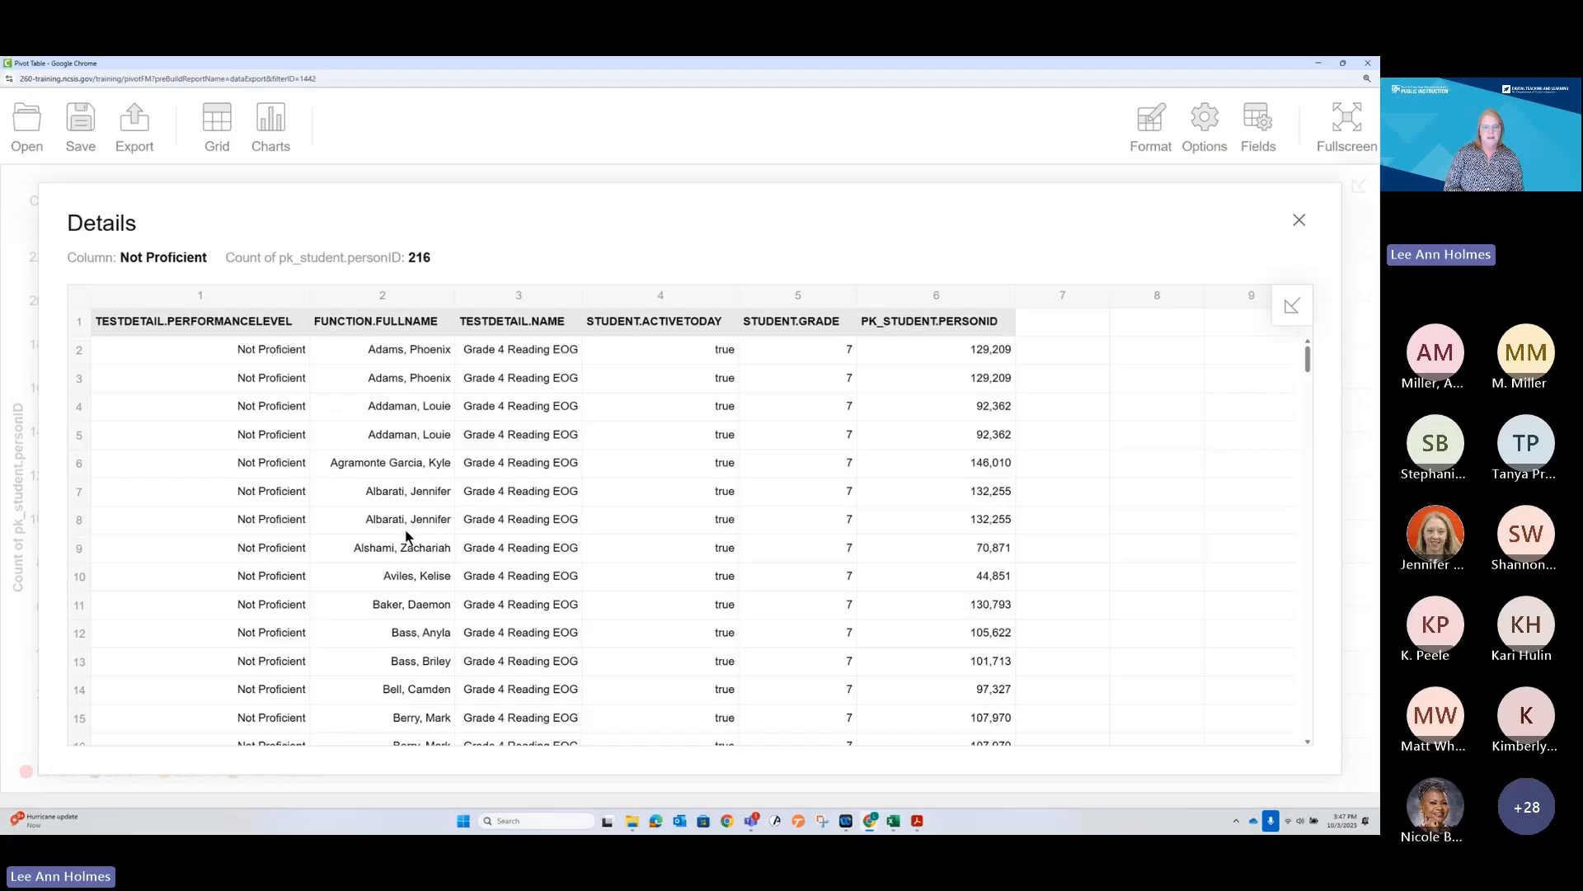
click(412, 435)
click(414, 380)
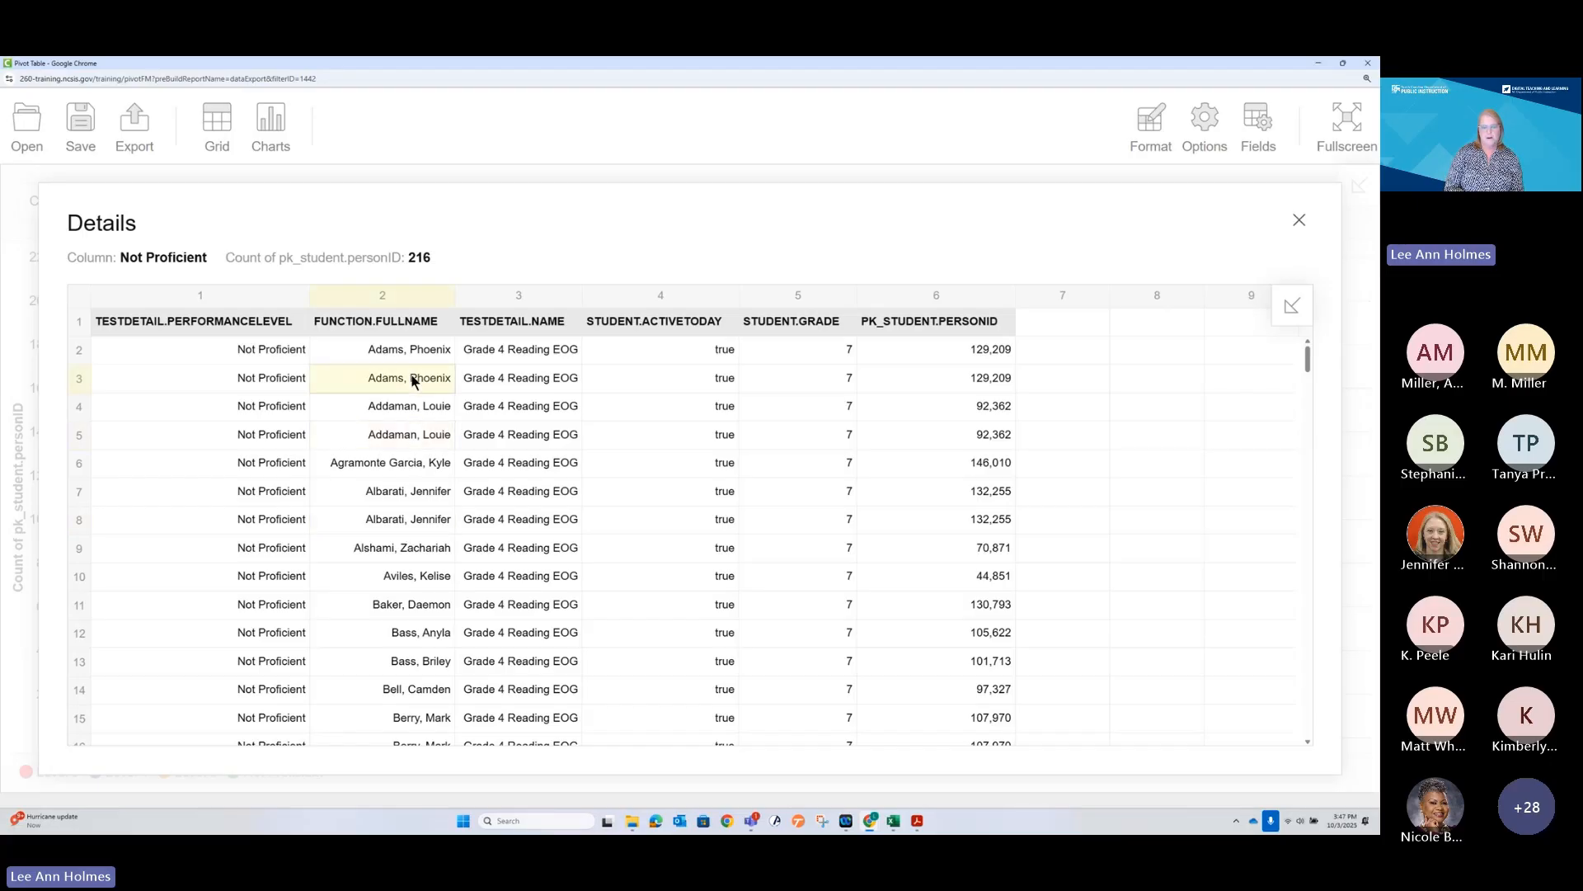
click(385, 442)
click(384, 379)
click(377, 435)
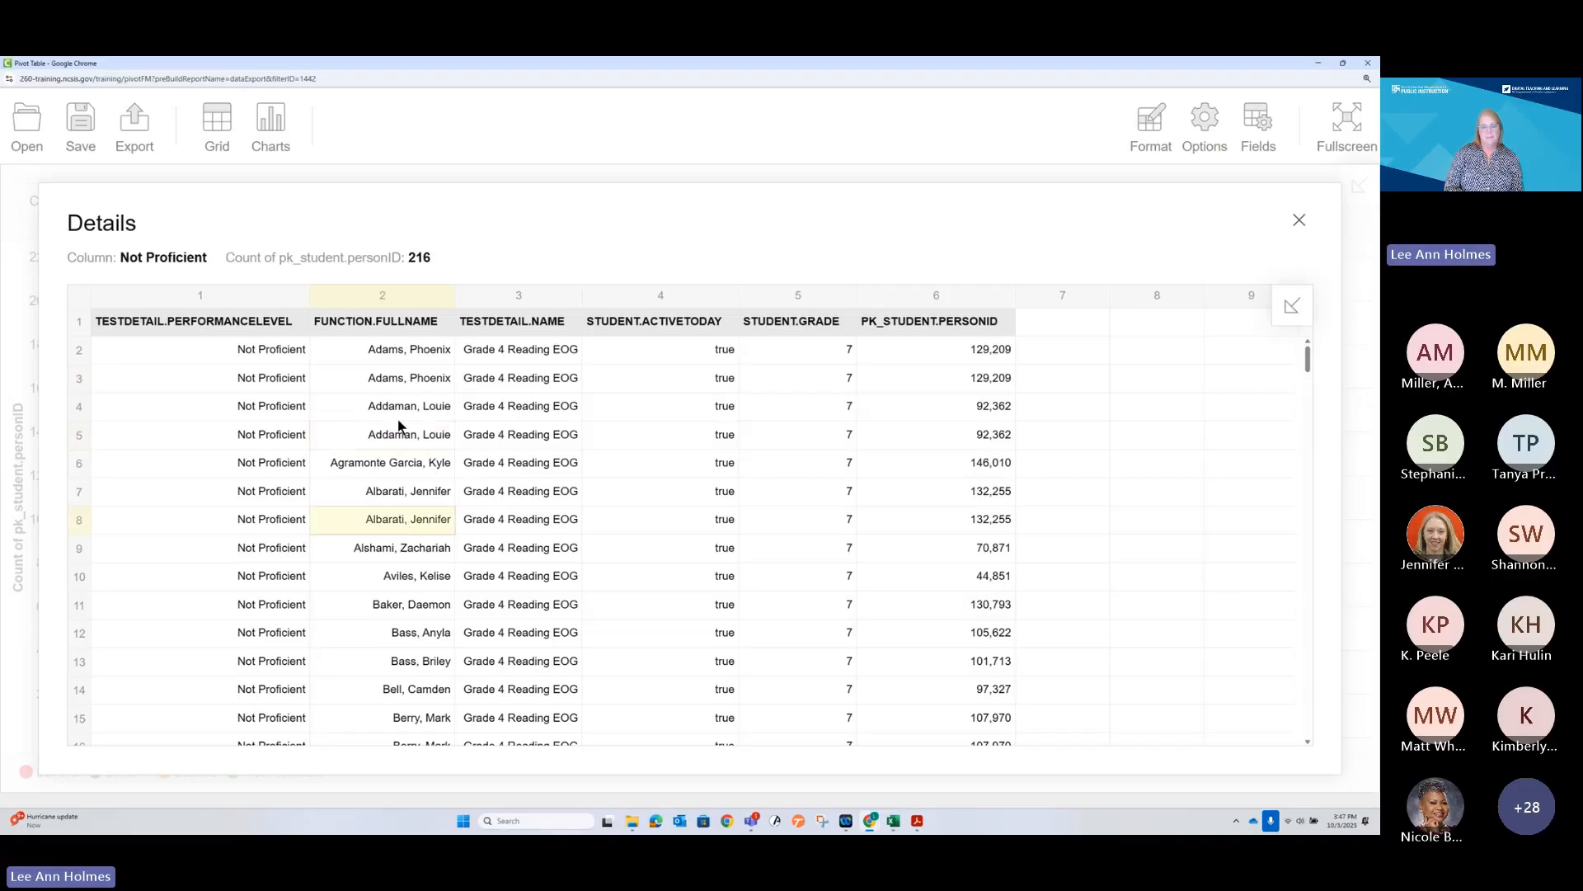
click(401, 379)
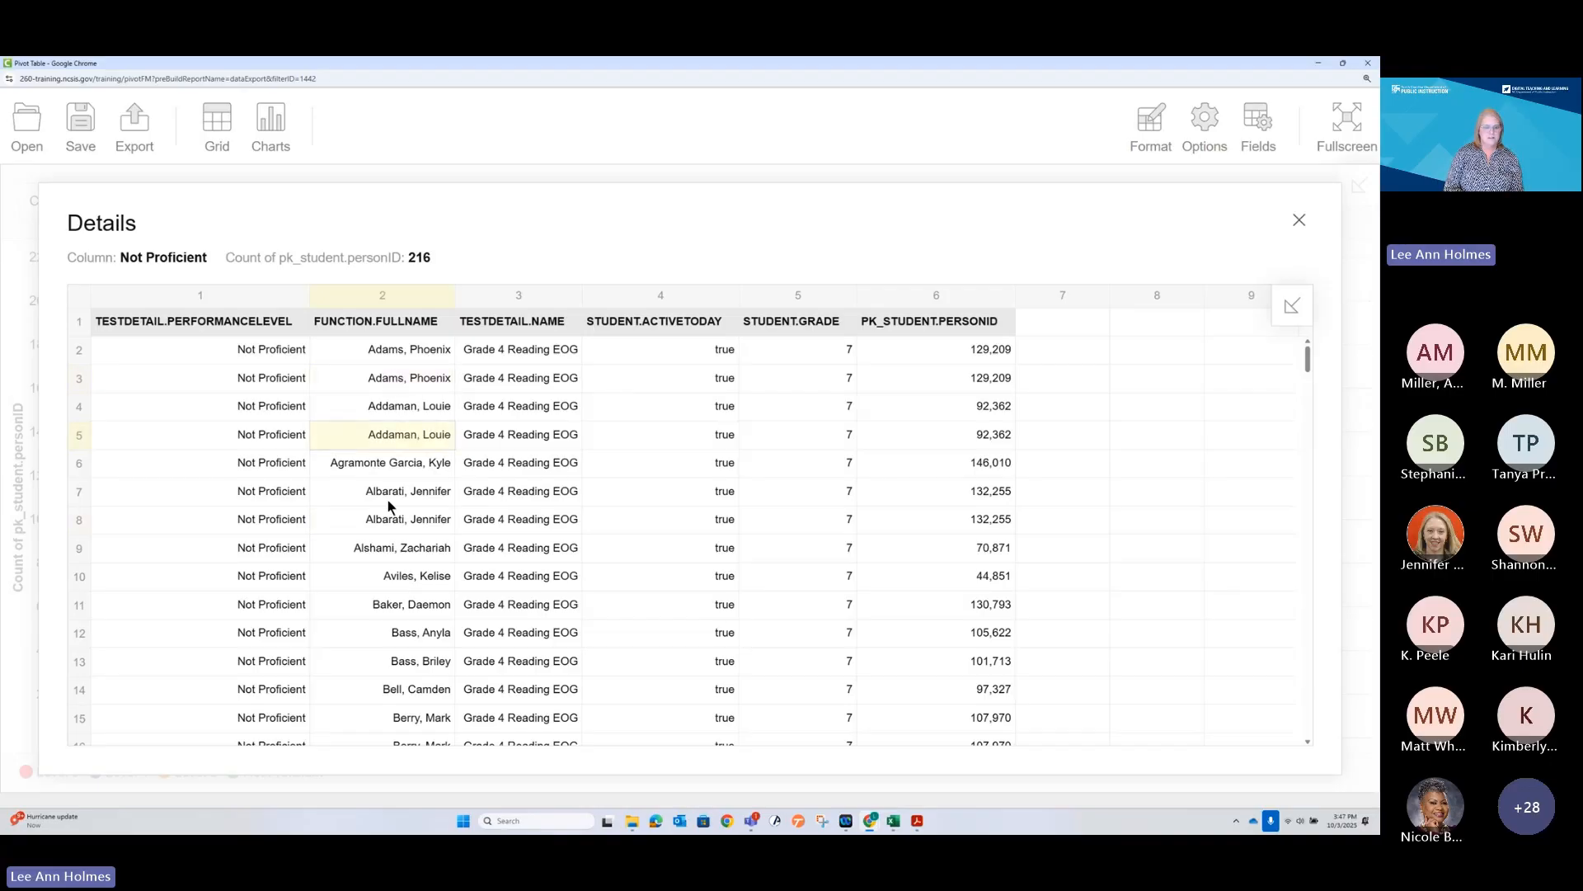
click(386, 523)
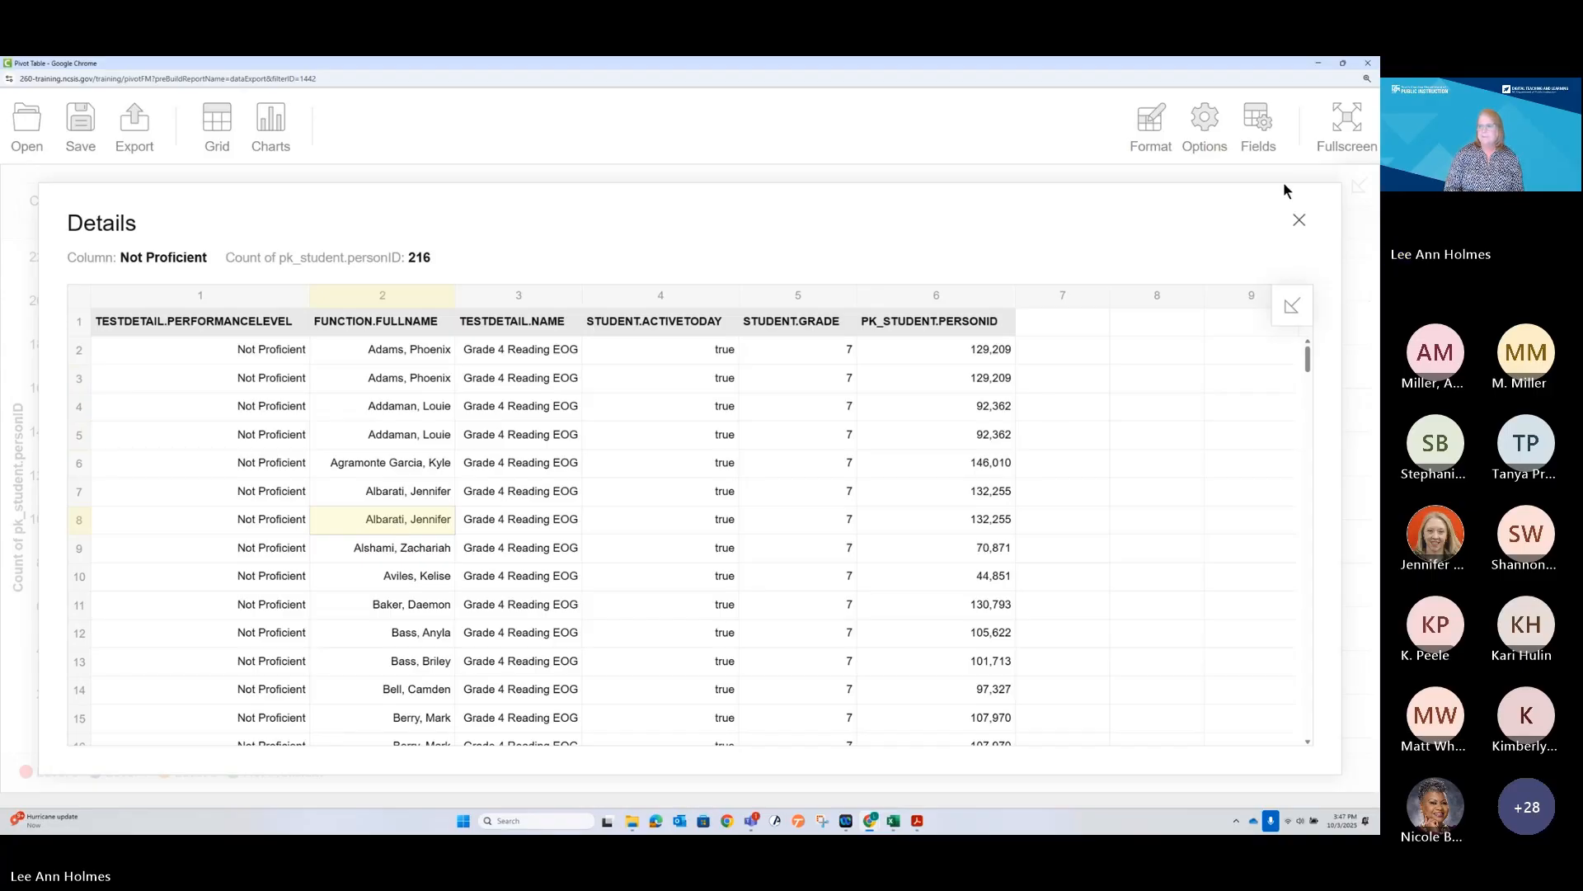
click(1299, 221)
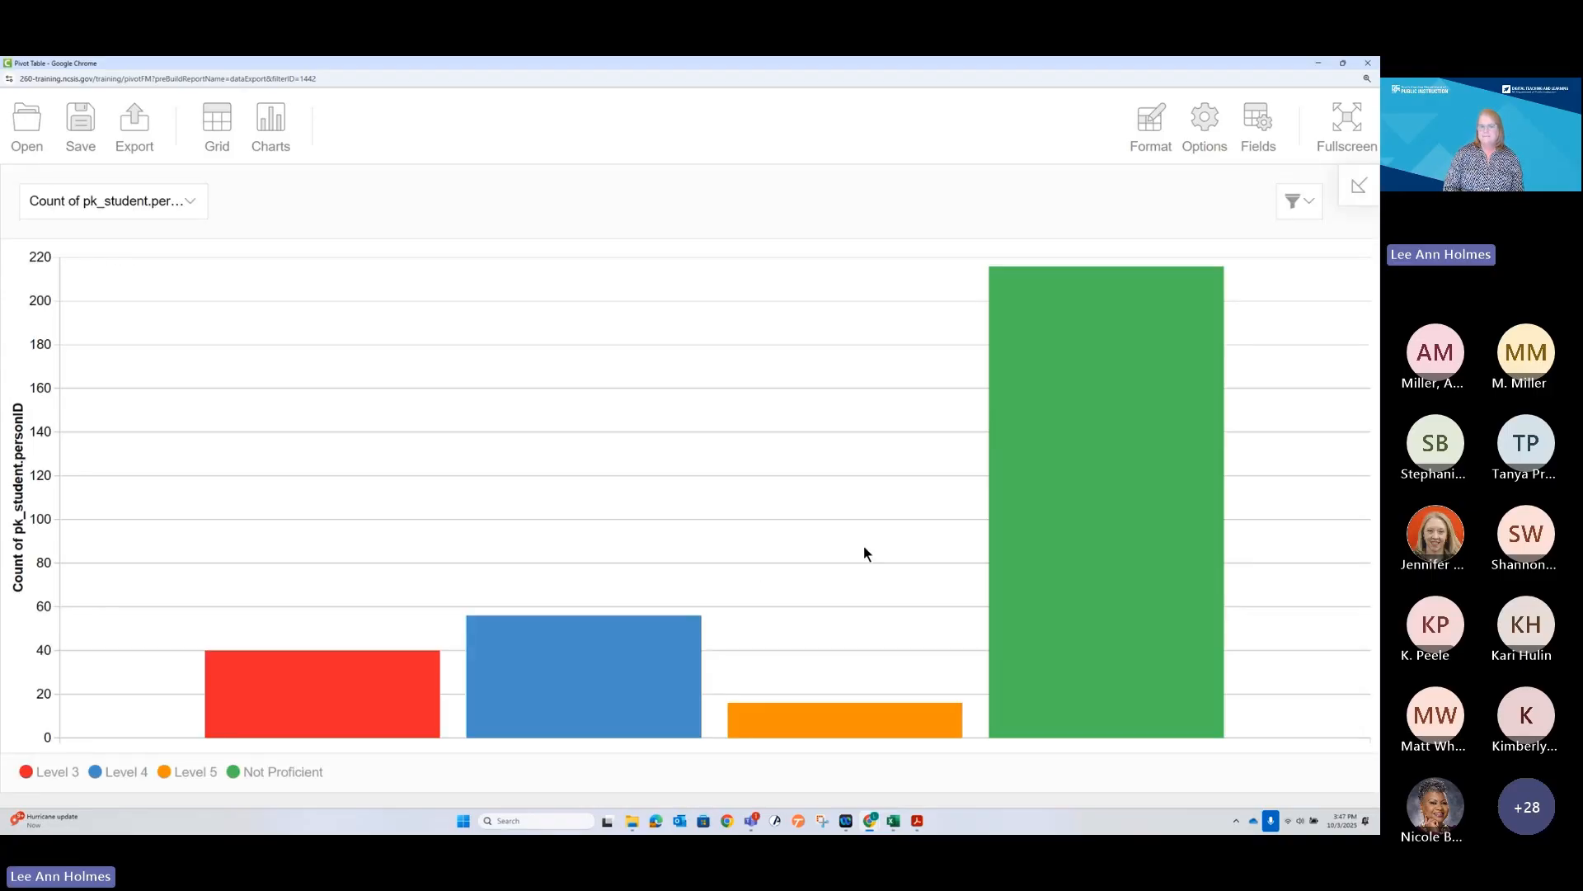
click(1083, 461)
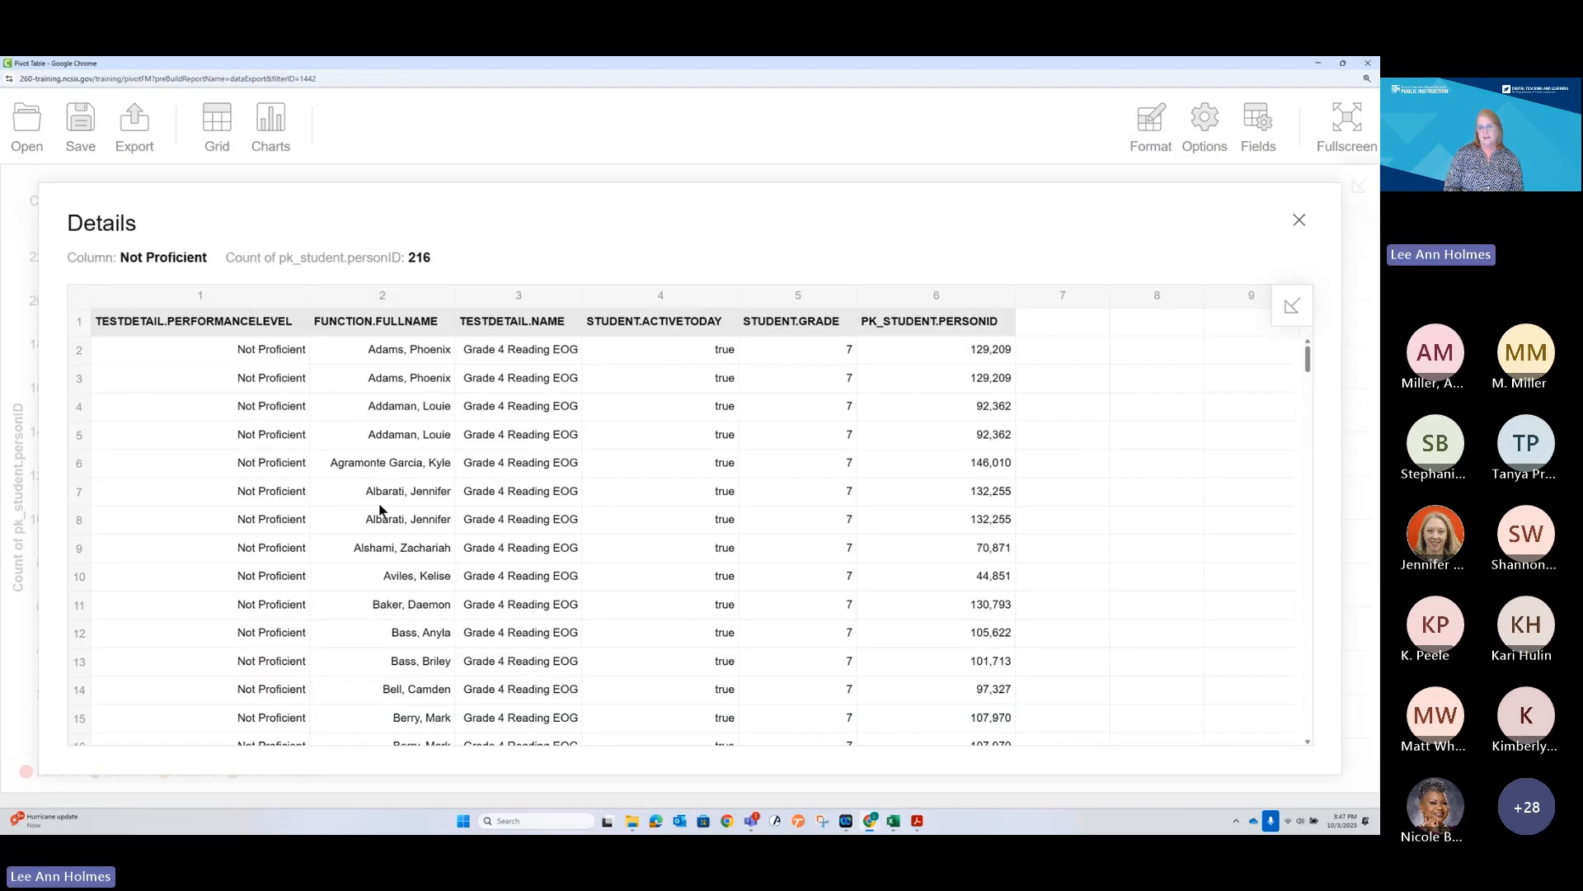
click(1300, 219)
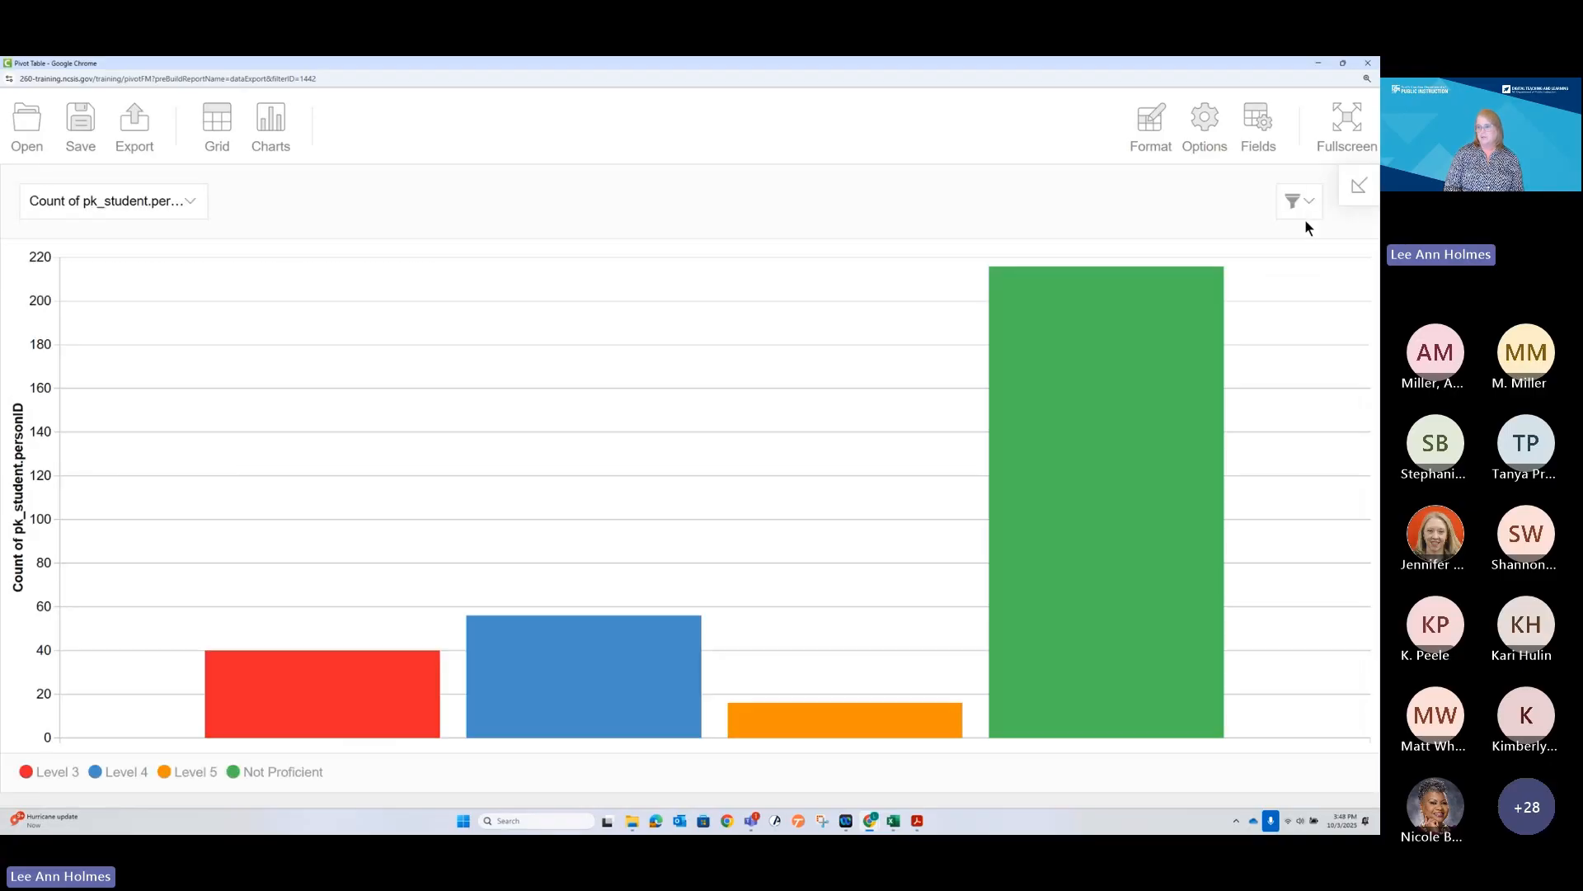
Add student.raceEthnicity to the pivot's report filters
click(1271, 124)
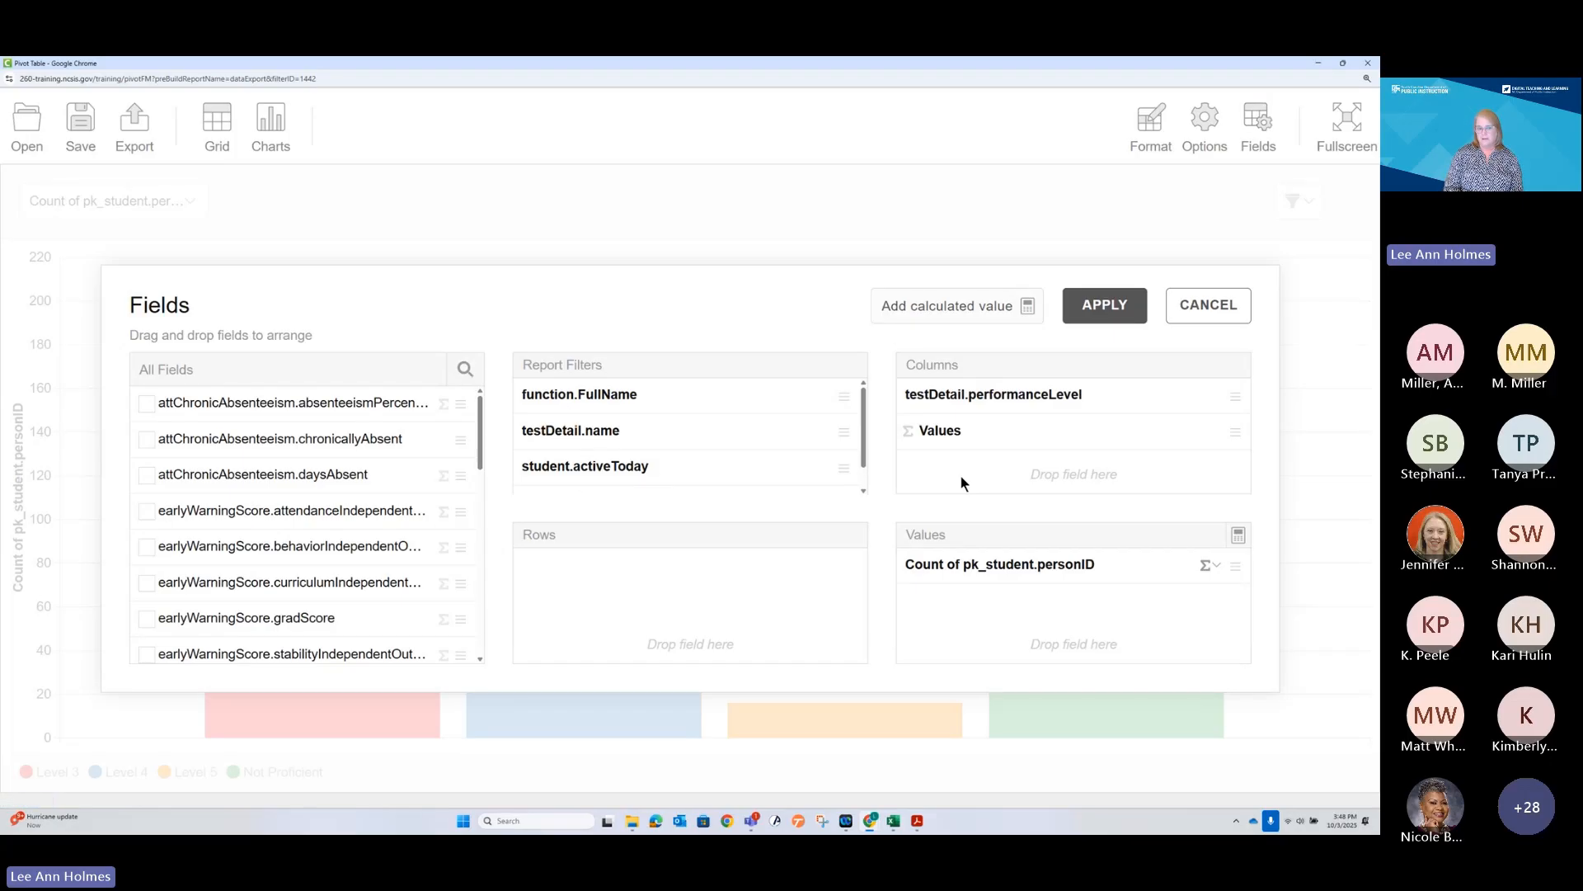
scroll(279, 480, down, 5)
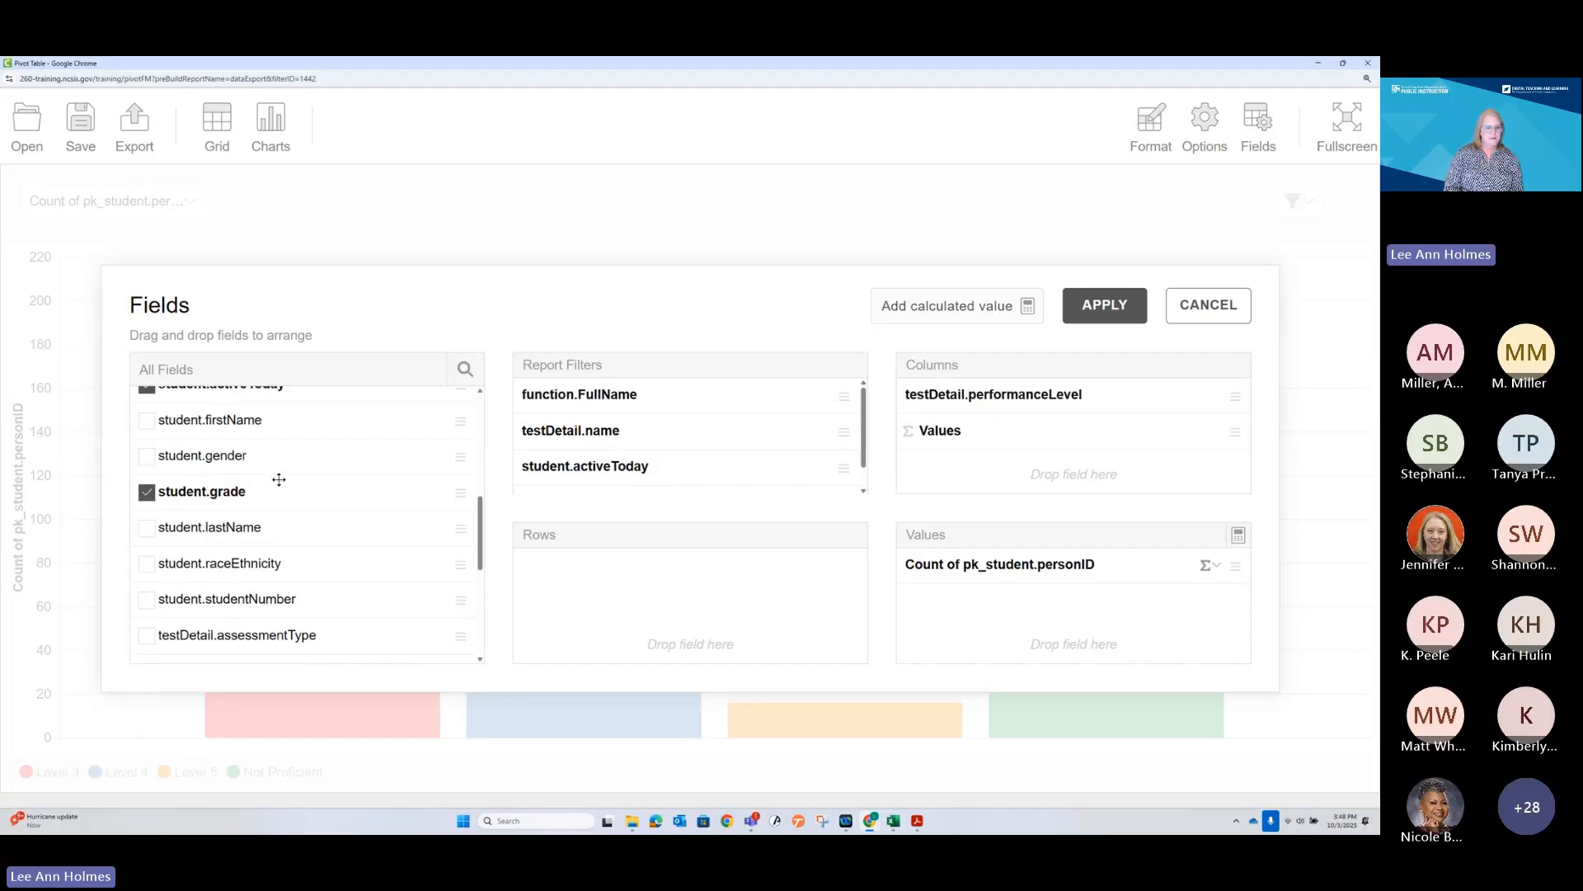
scroll(279, 479, down, 1)
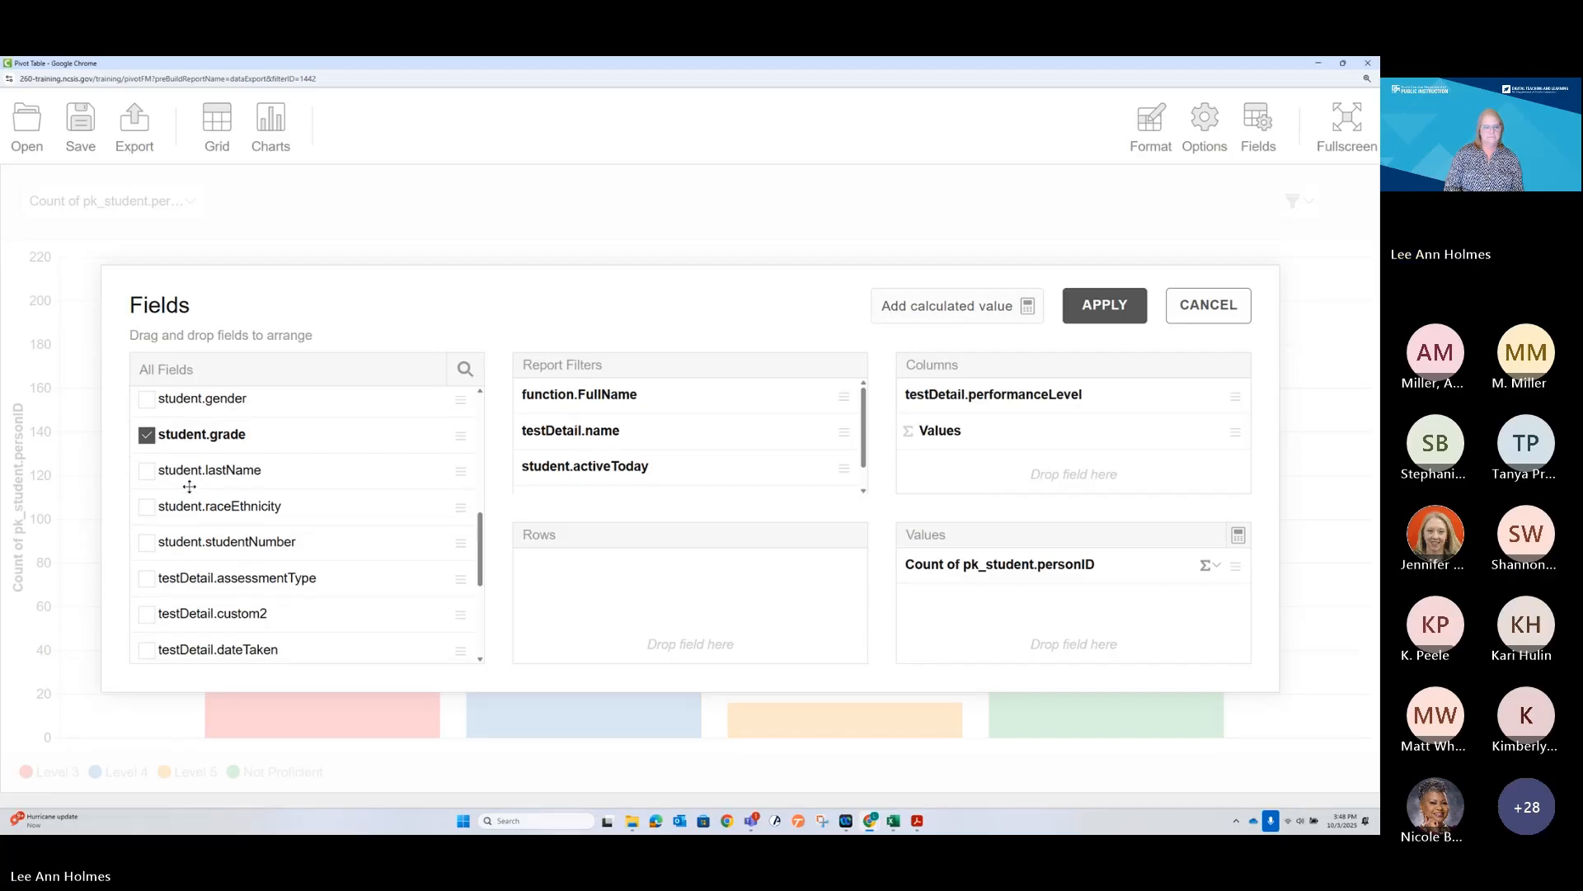
scroll(189, 480, down, 2)
scroll(194, 470, up, 1)
drag(200, 459, 569, 488)
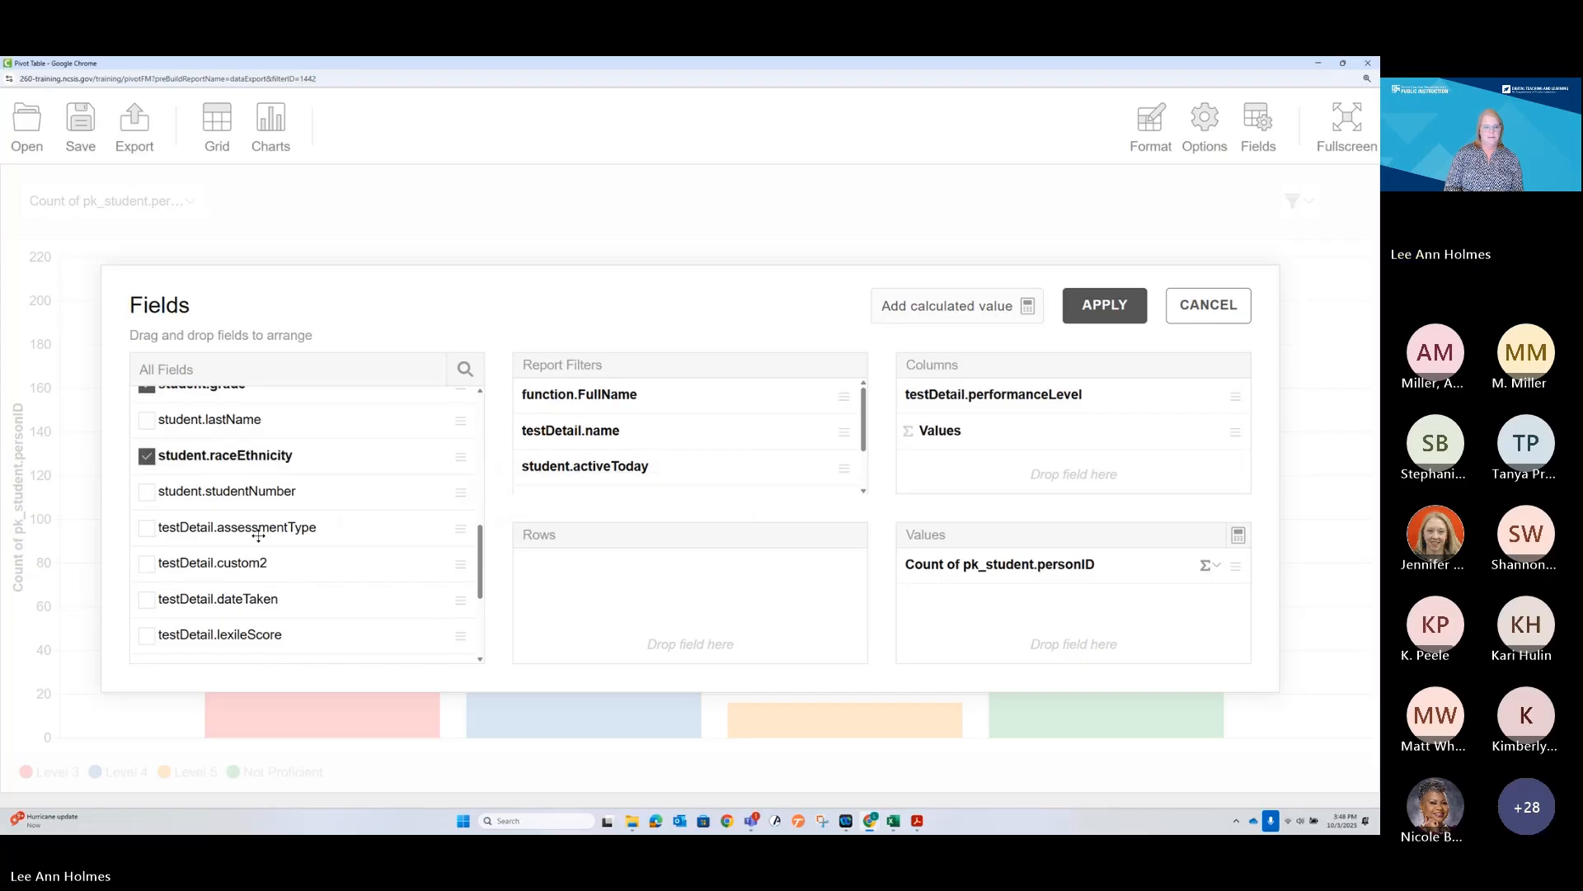
Widen the Fields dialog and add earlyWarningScore.gradScore to the report filters
scroll(258, 536, down, 3)
scroll(259, 536, up, 10)
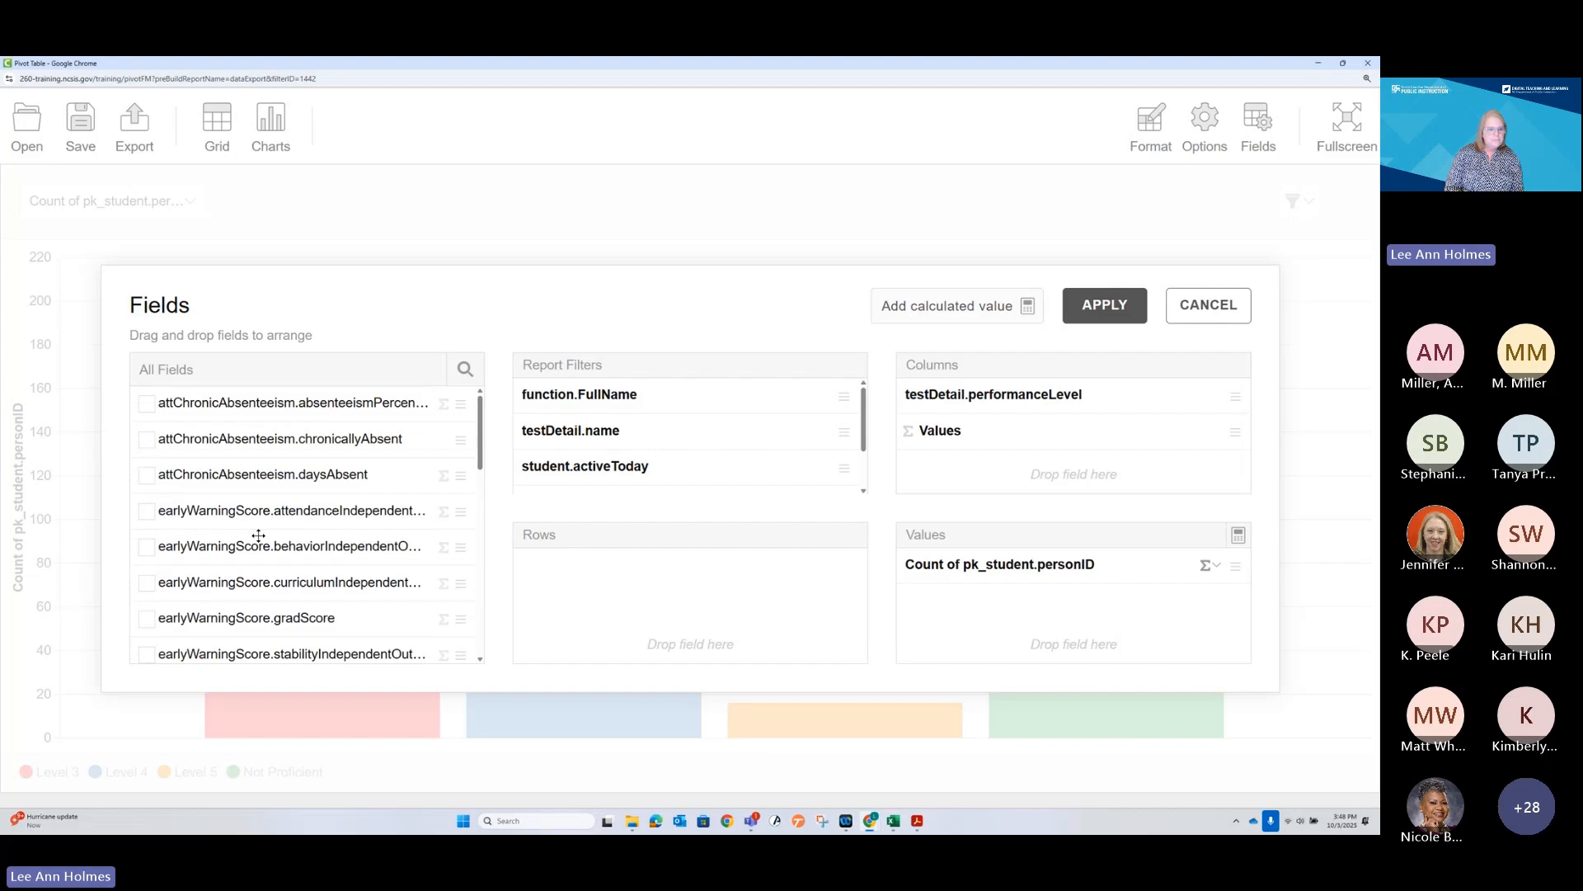
scroll(258, 536, down, 1)
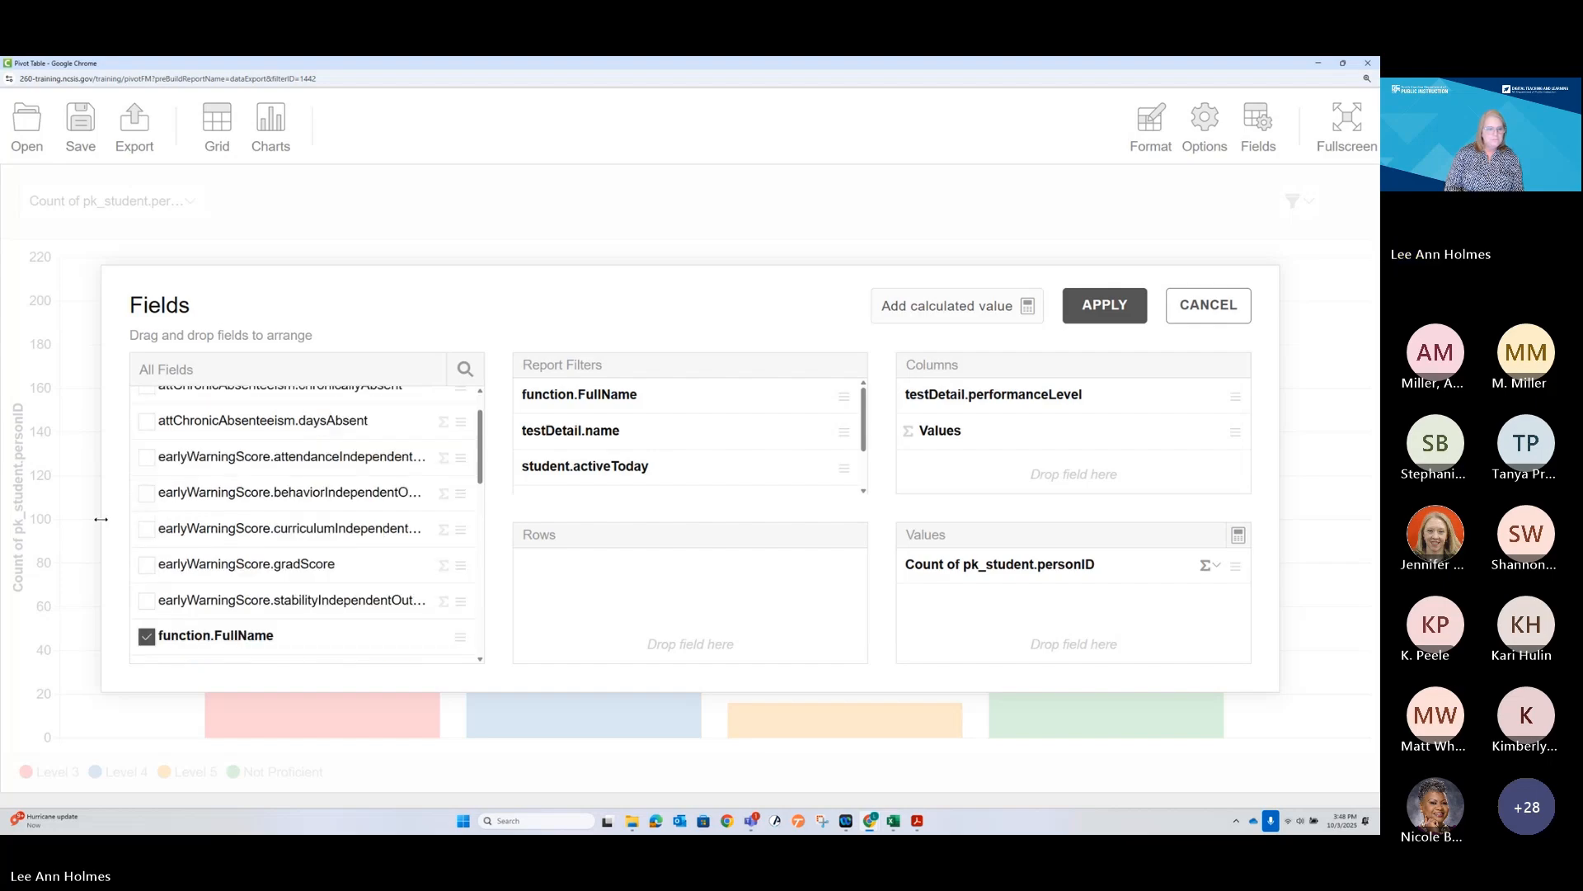
drag(101, 520, 7, 514)
scroll(155, 542, up, 1)
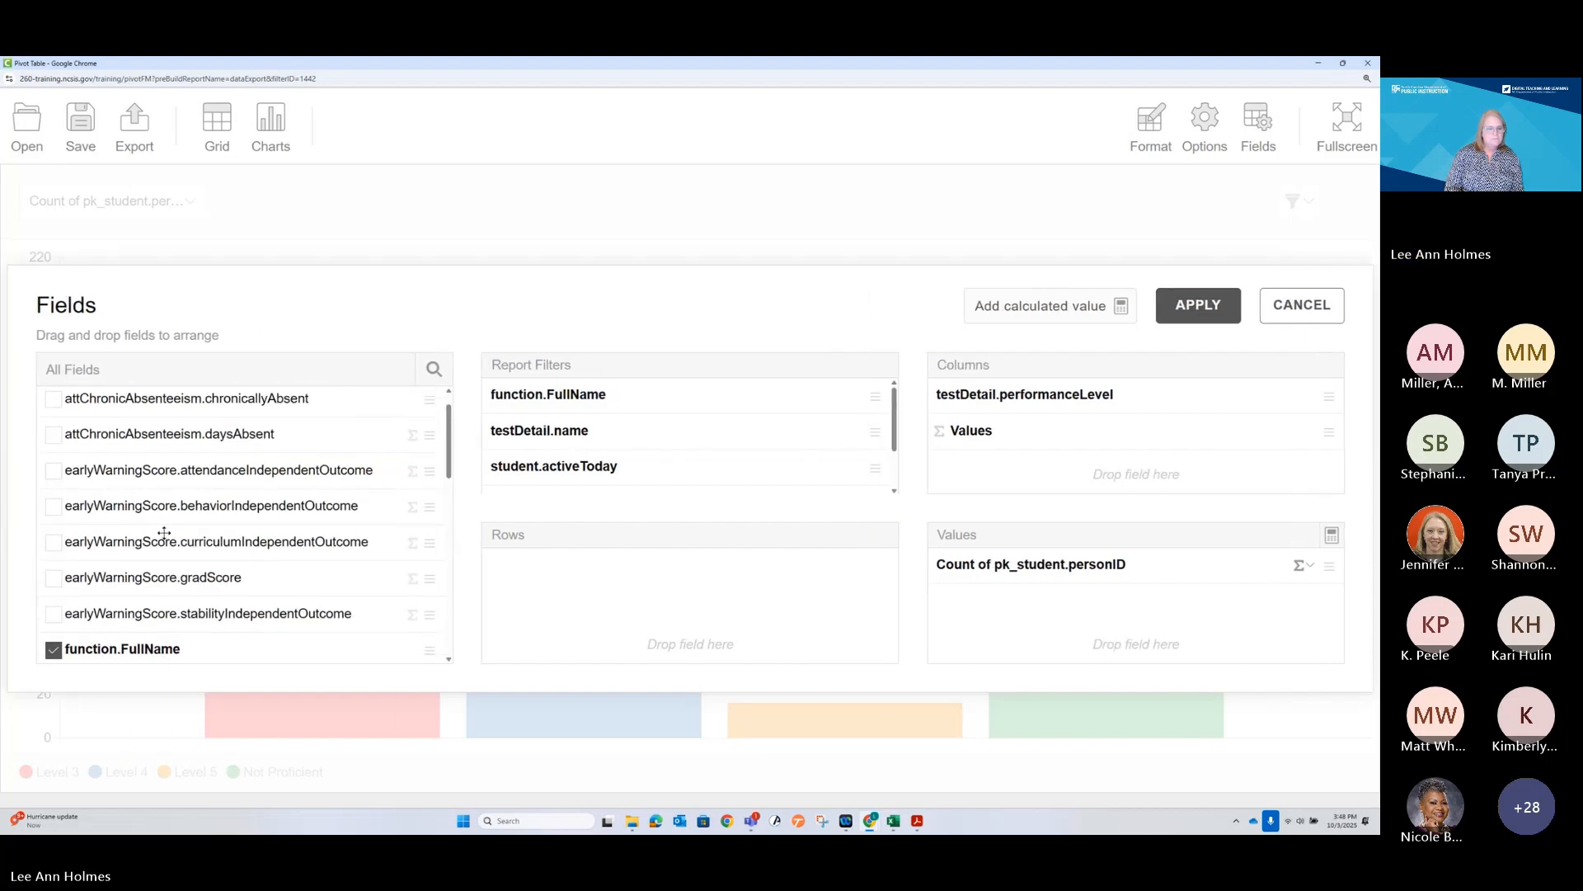
drag(176, 616, 640, 488)
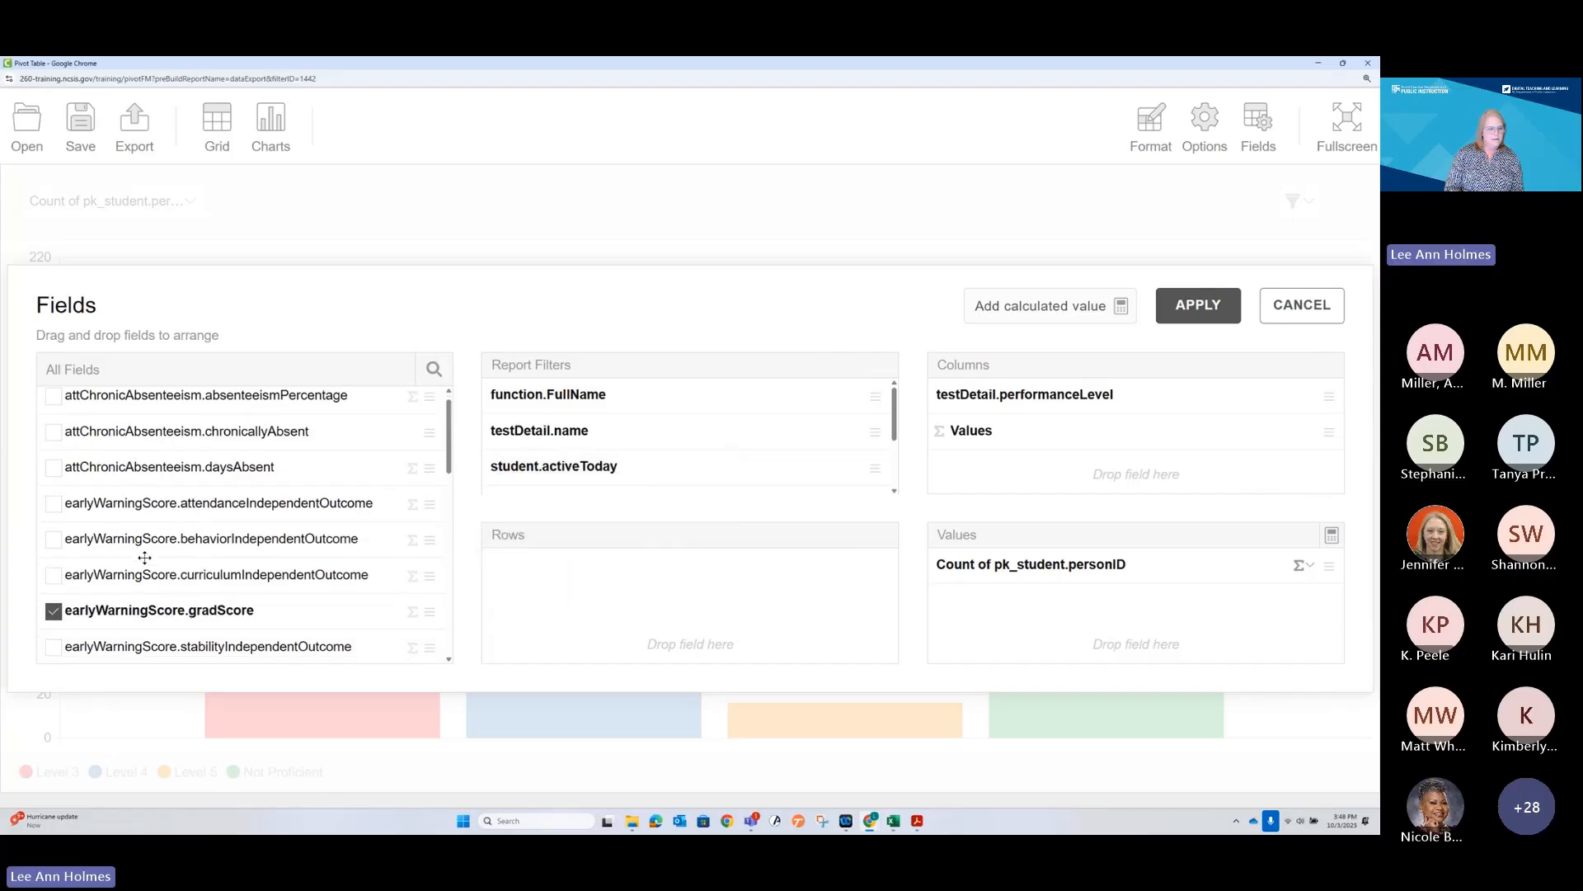
Add student.gender to the report filters
scroll(144, 557, down, 3)
scroll(144, 558, down, 1)
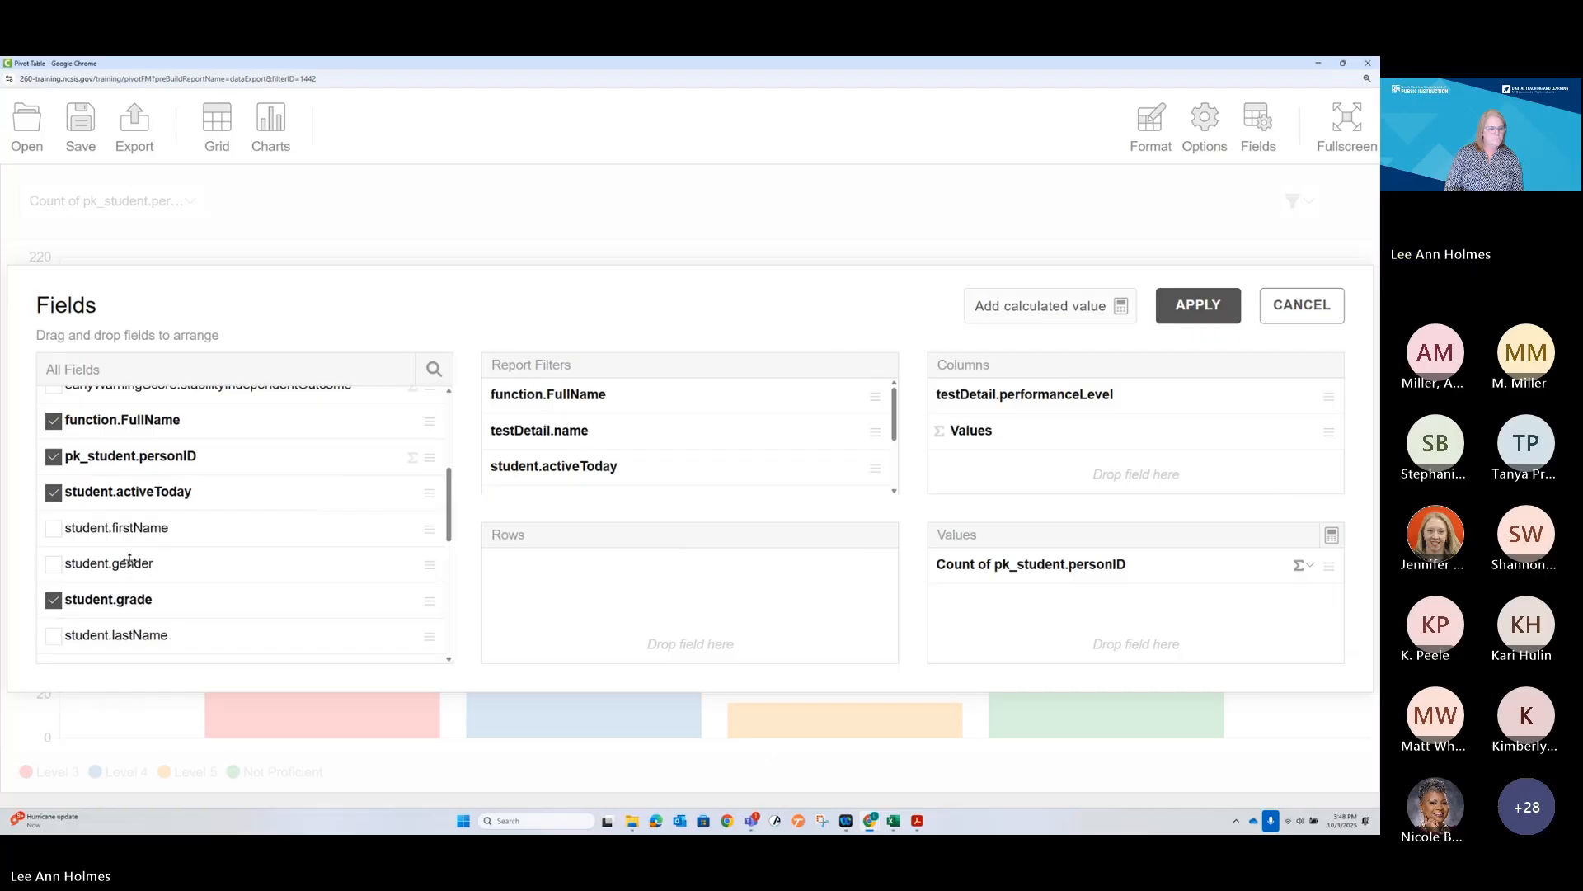
drag(141, 563, 621, 490)
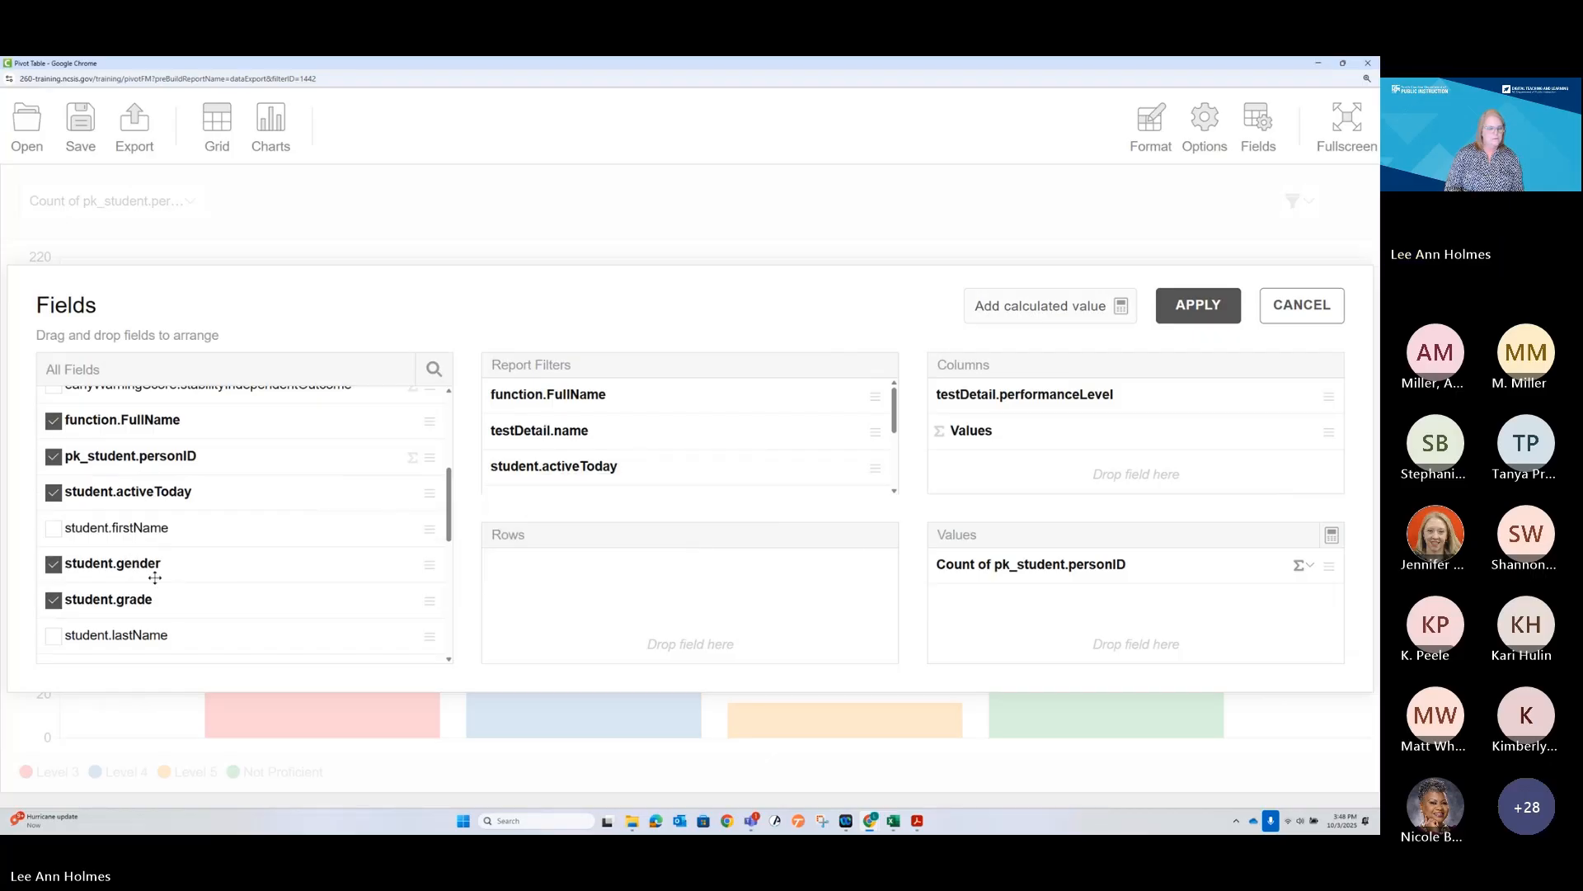
Add attChronicAbsenteeism.absenteeismPercentage to the report filters and apply the new field arrangement to the chart
scroll(151, 563, down, 2)
scroll(155, 577, down, 3)
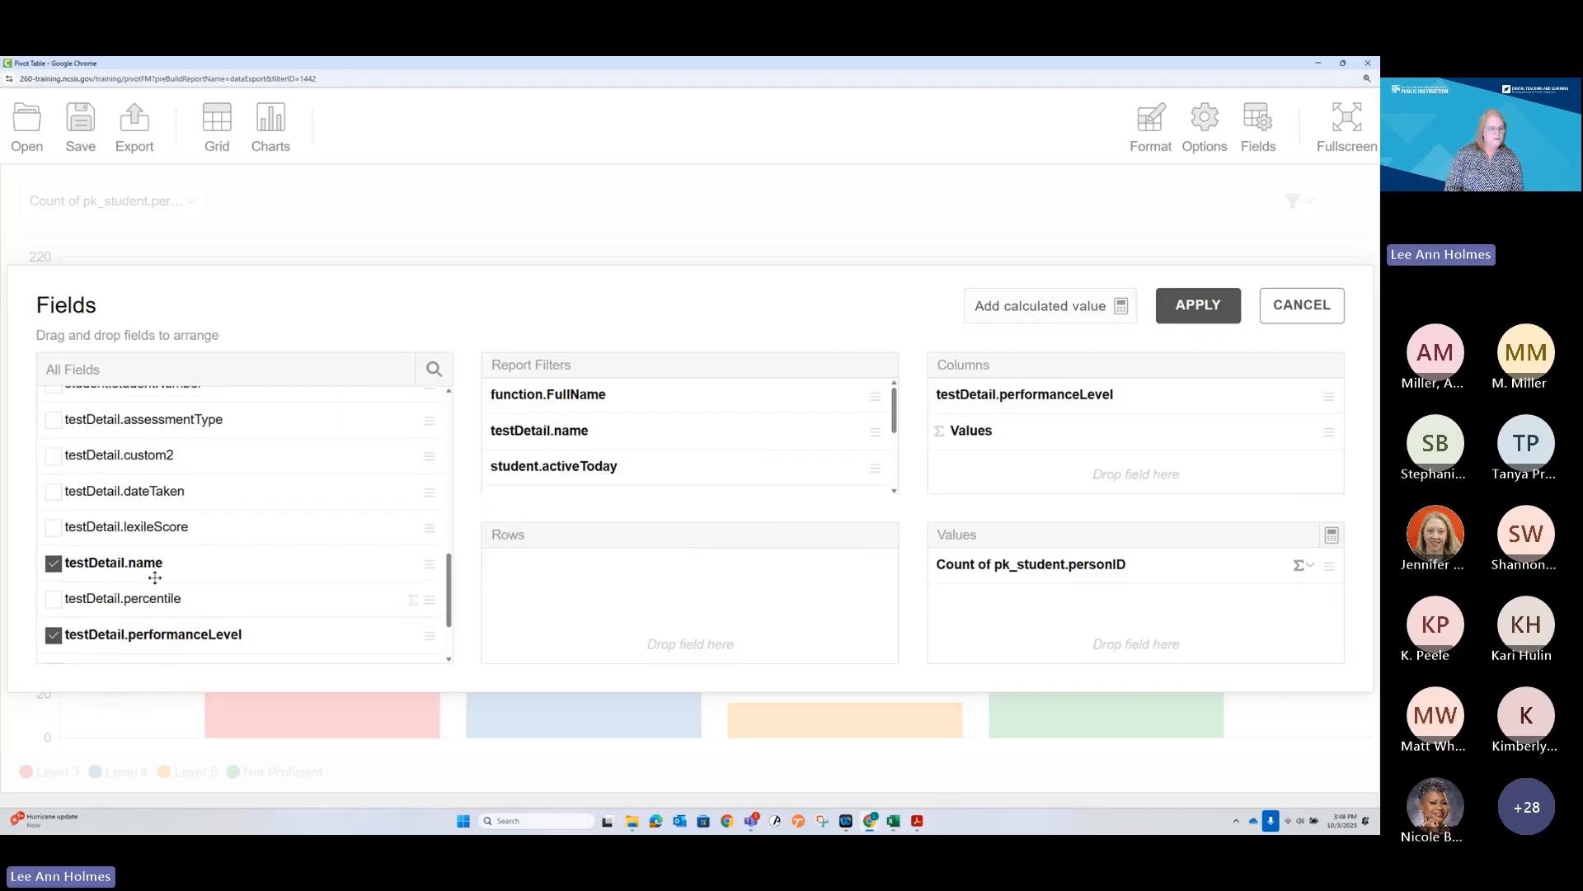
scroll(156, 577, down, 2)
scroll(155, 578, up, 1)
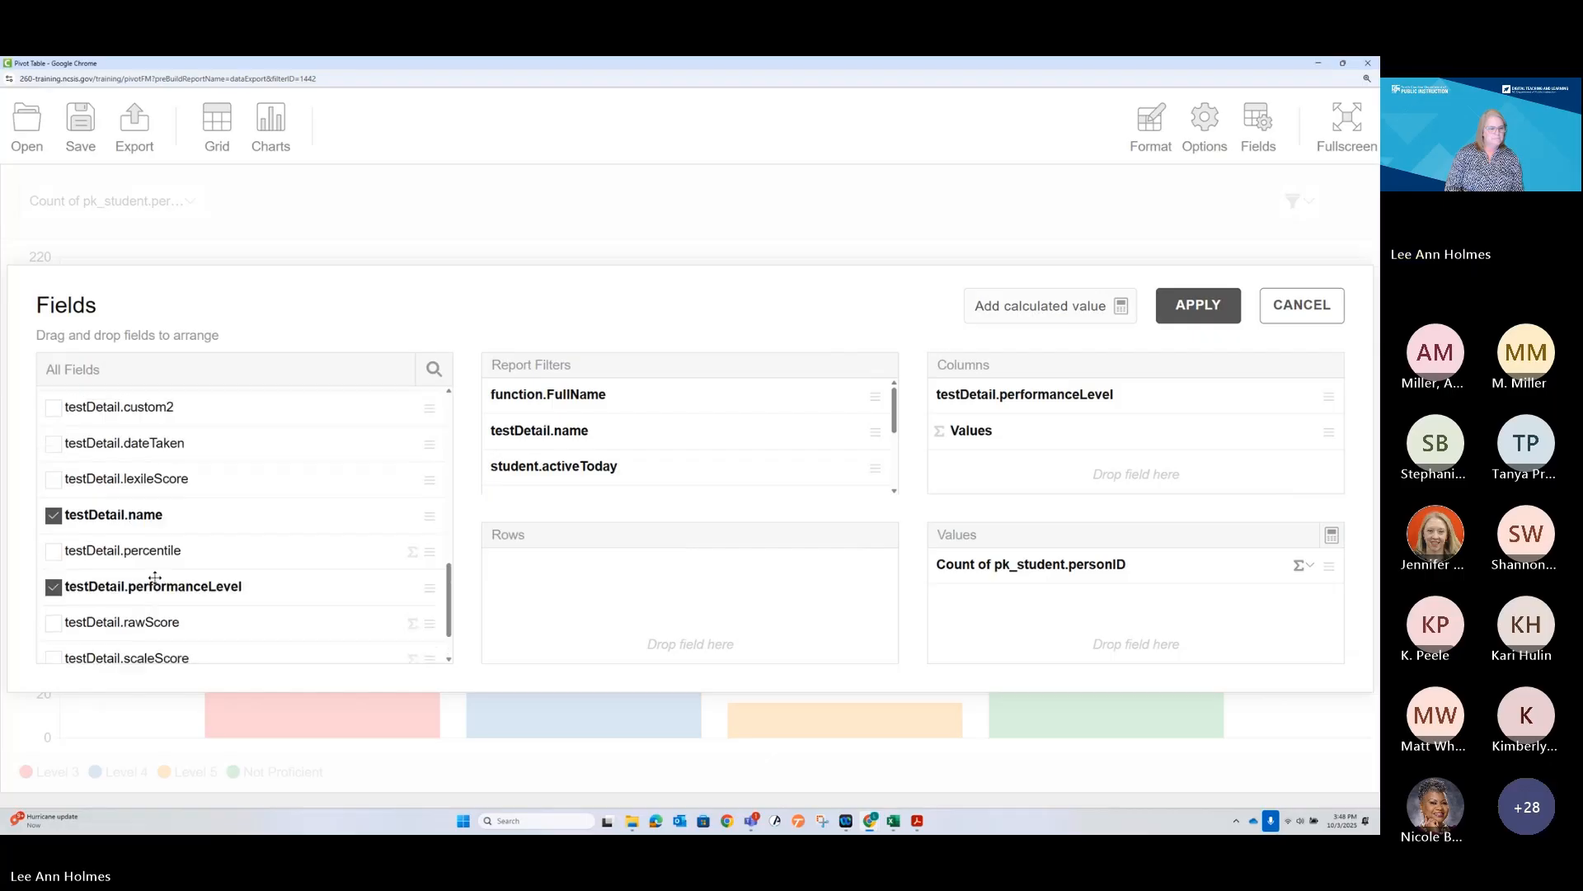
scroll(155, 577, up, 5)
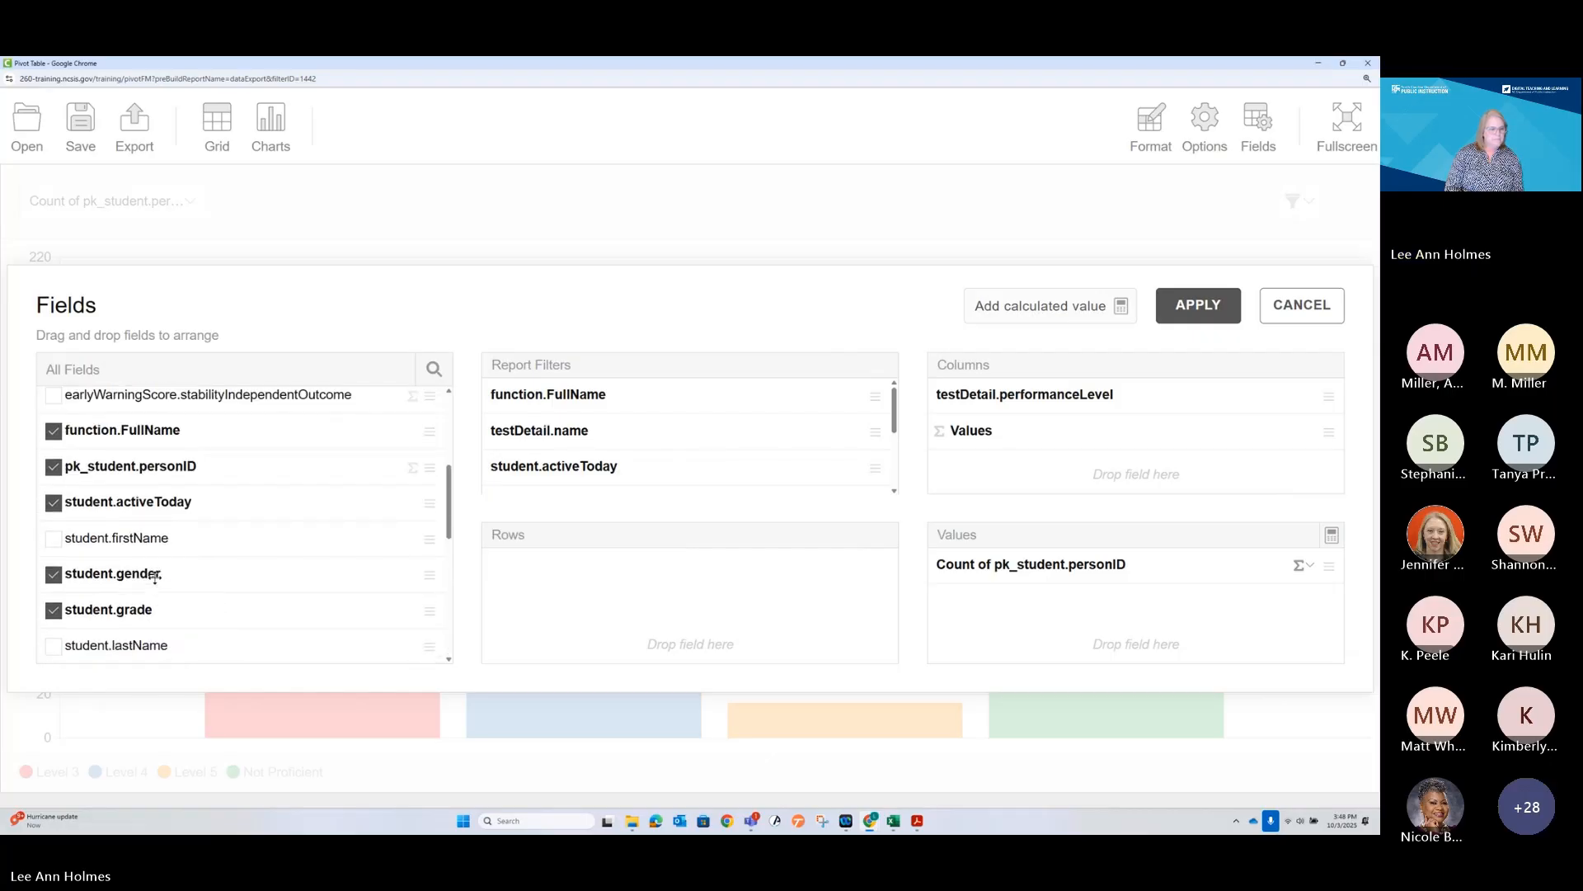
scroll(155, 577, up, 4)
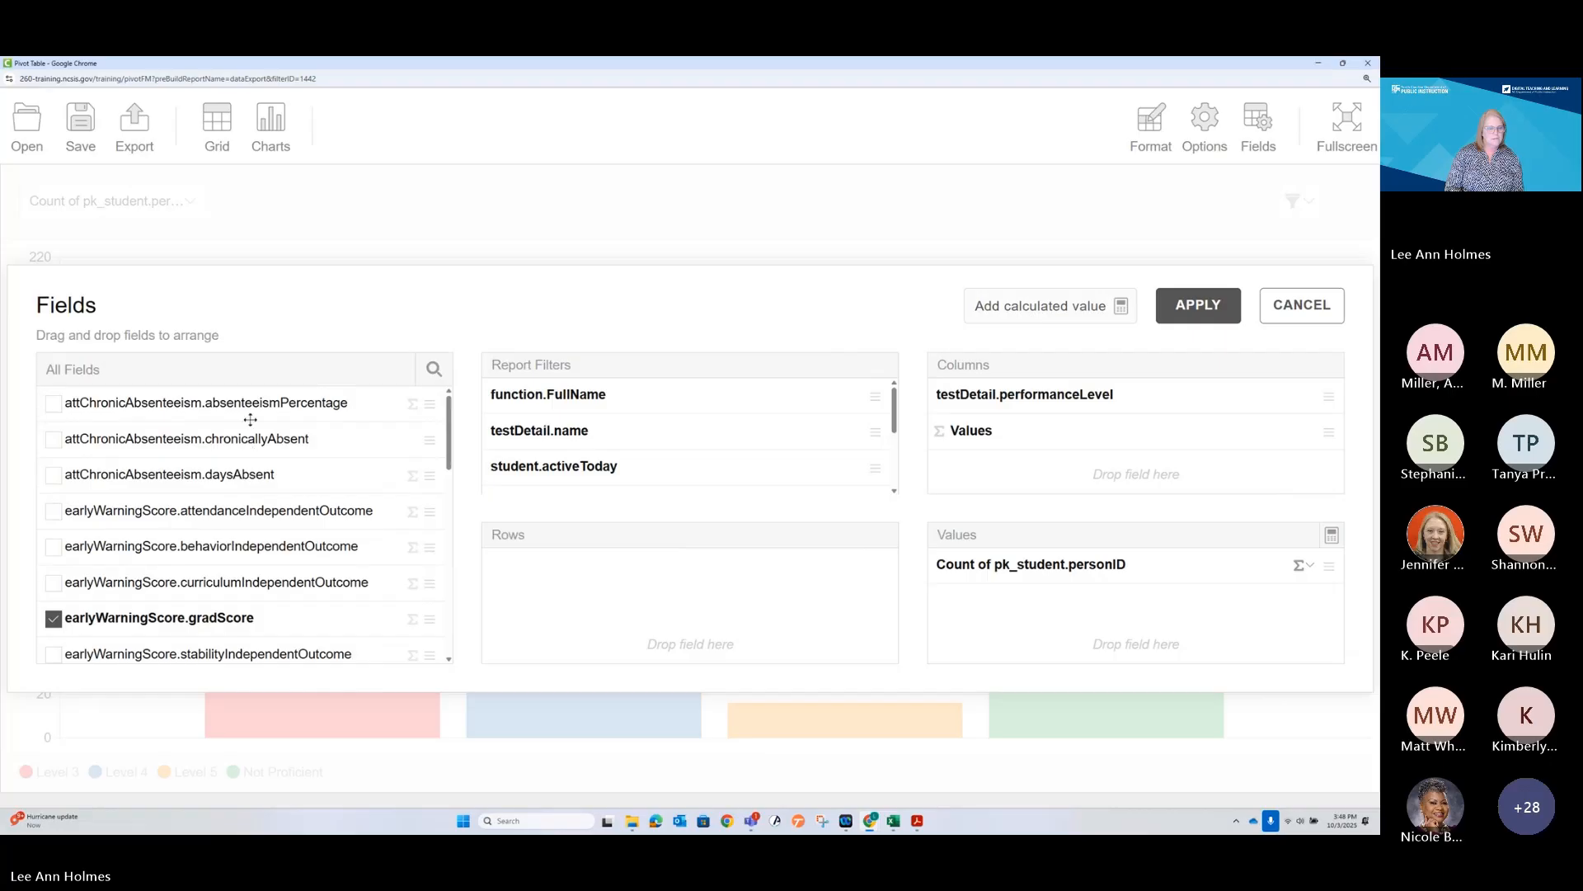
drag(228, 403, 742, 485)
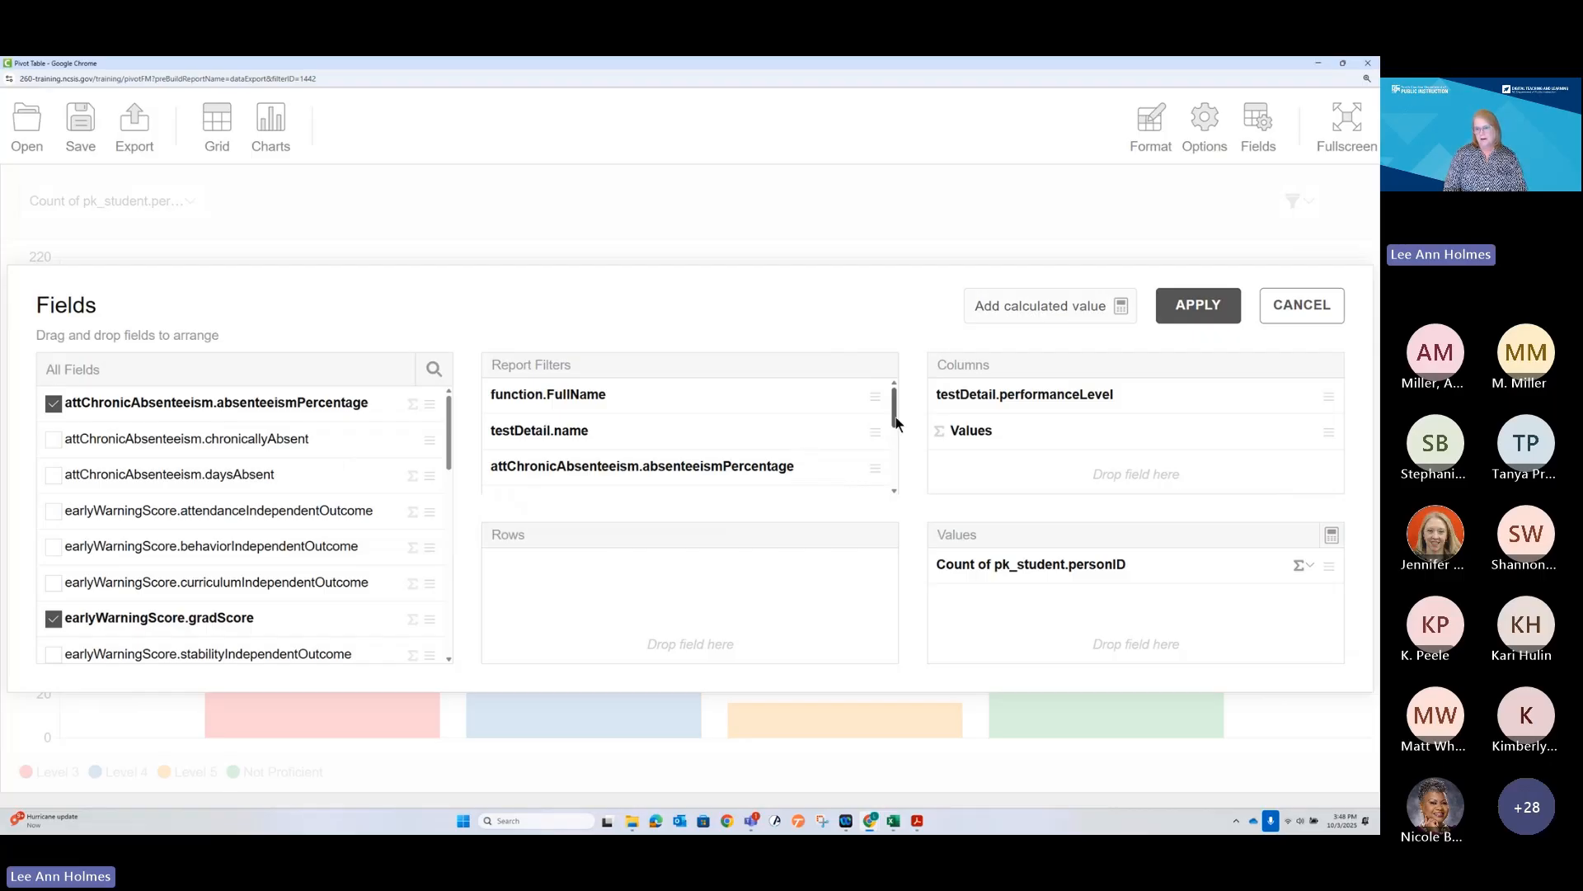
mouse_move(896, 417)
mouse_down()
mouse_move(903, 480)
mouse_move(903, 422)
mouse_up()
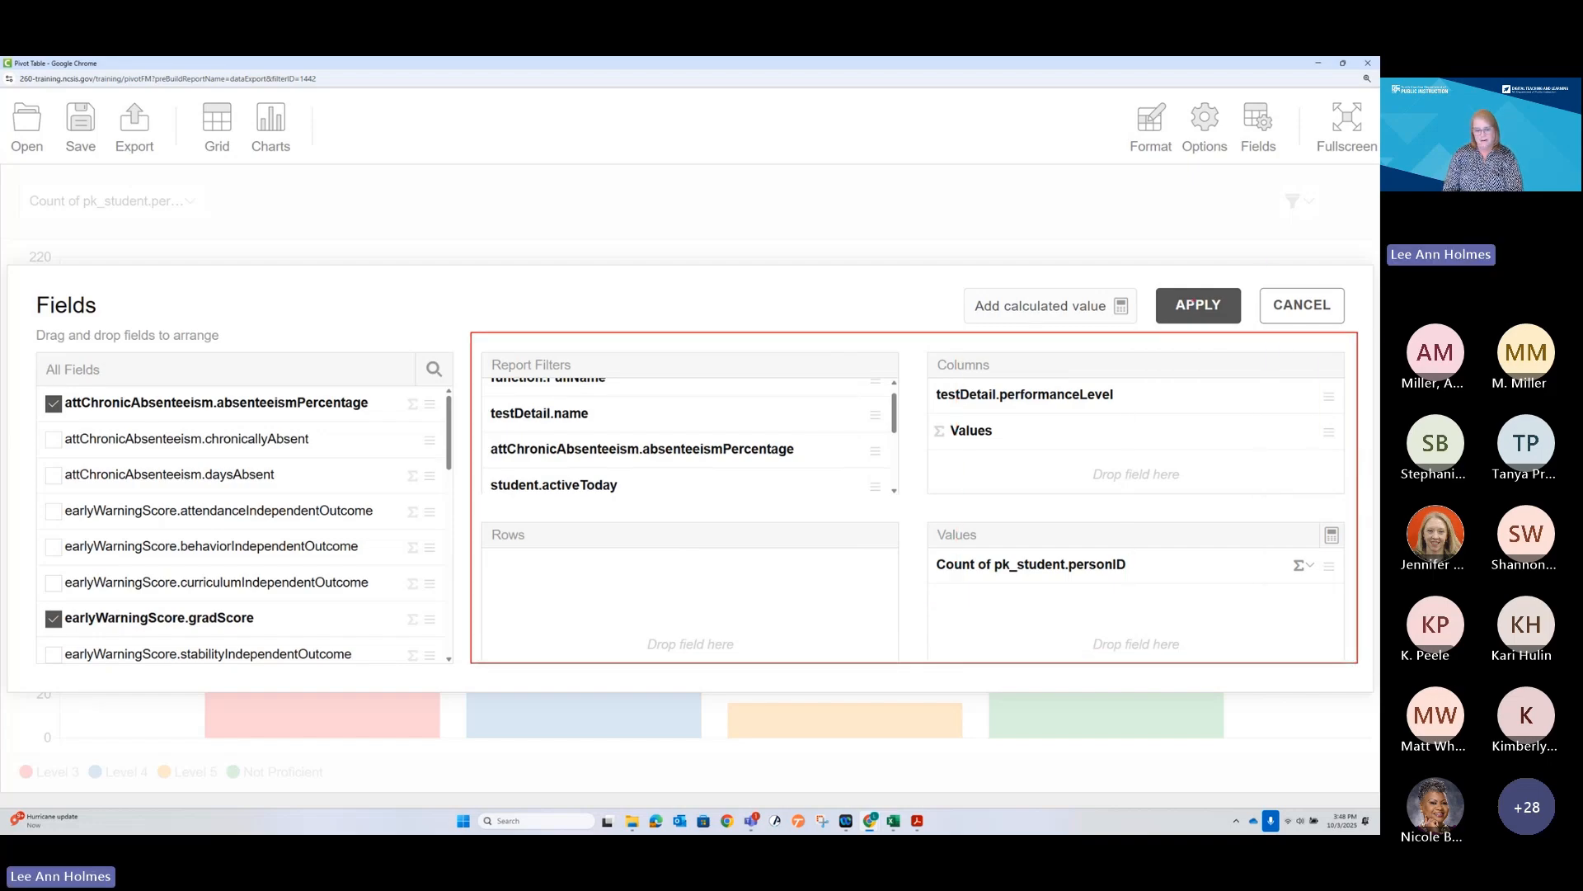
click(1188, 305)
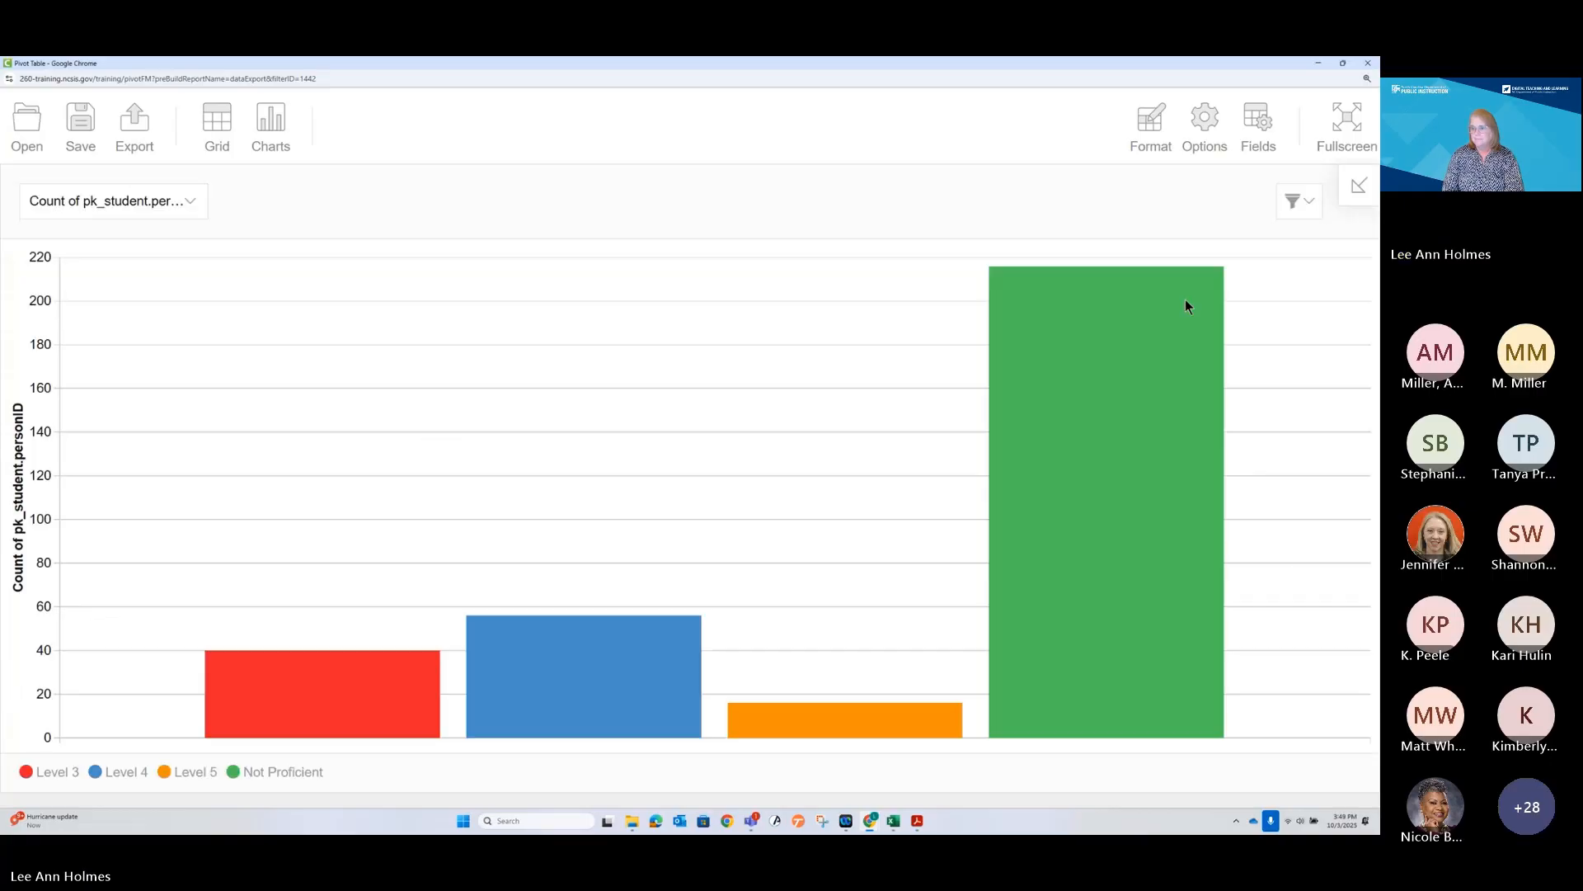
View the added attendance, gender and gradScore columns in the student details behind the Not Proficient column, and close them
click(1062, 475)
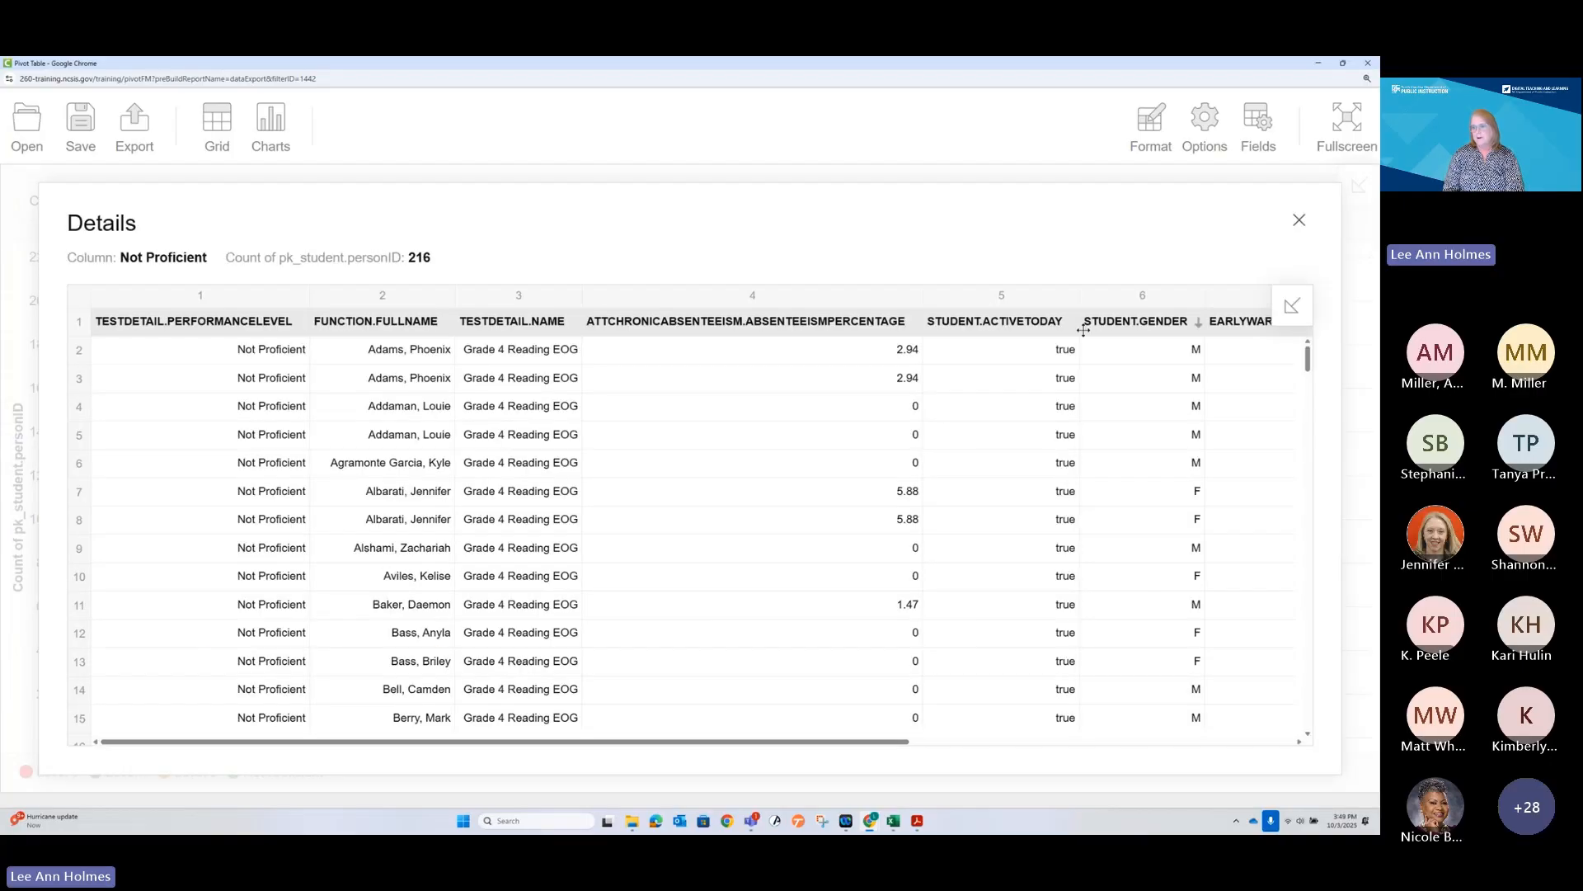
drag(618, 742, 776, 716)
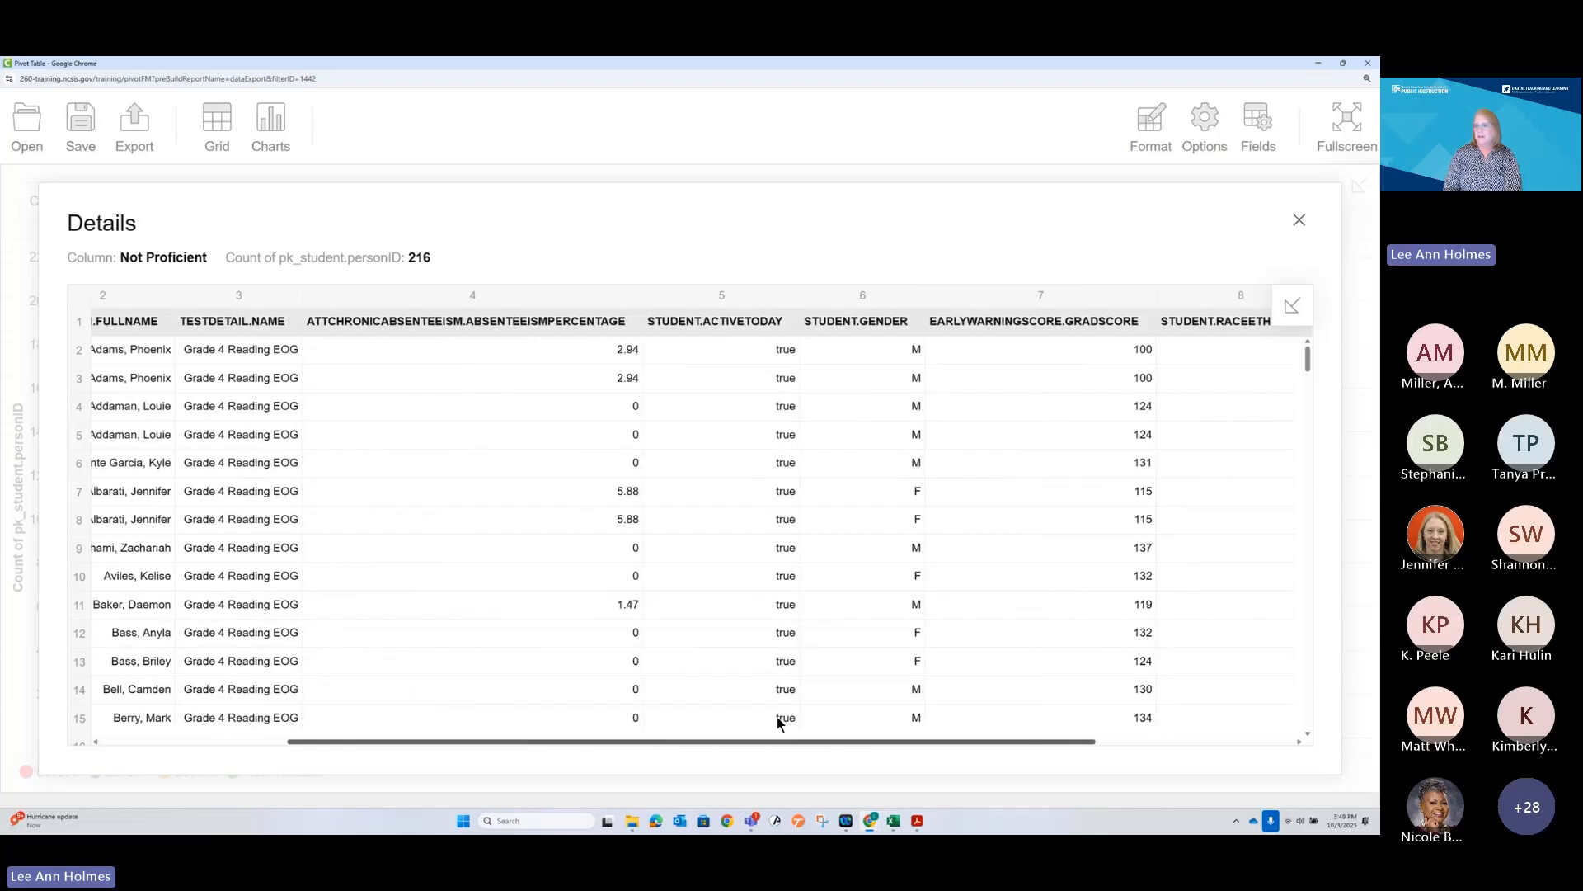
click(1299, 220)
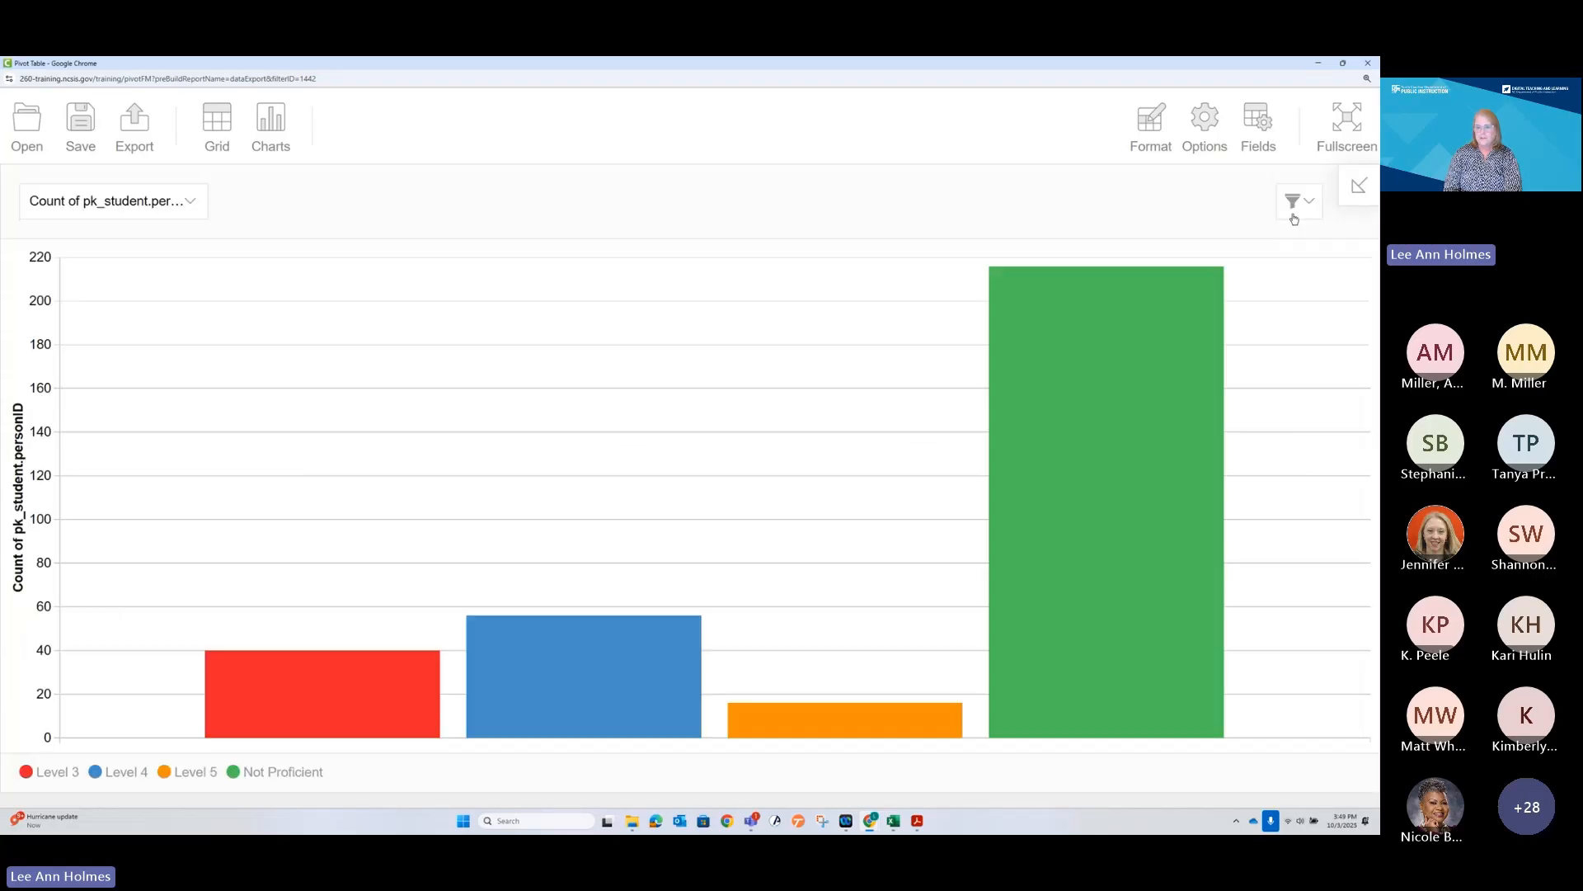
Review which student and testDetail fields are selected in the pivot's field list, and return to the chart
click(1255, 125)
scroll(223, 565, down, 2)
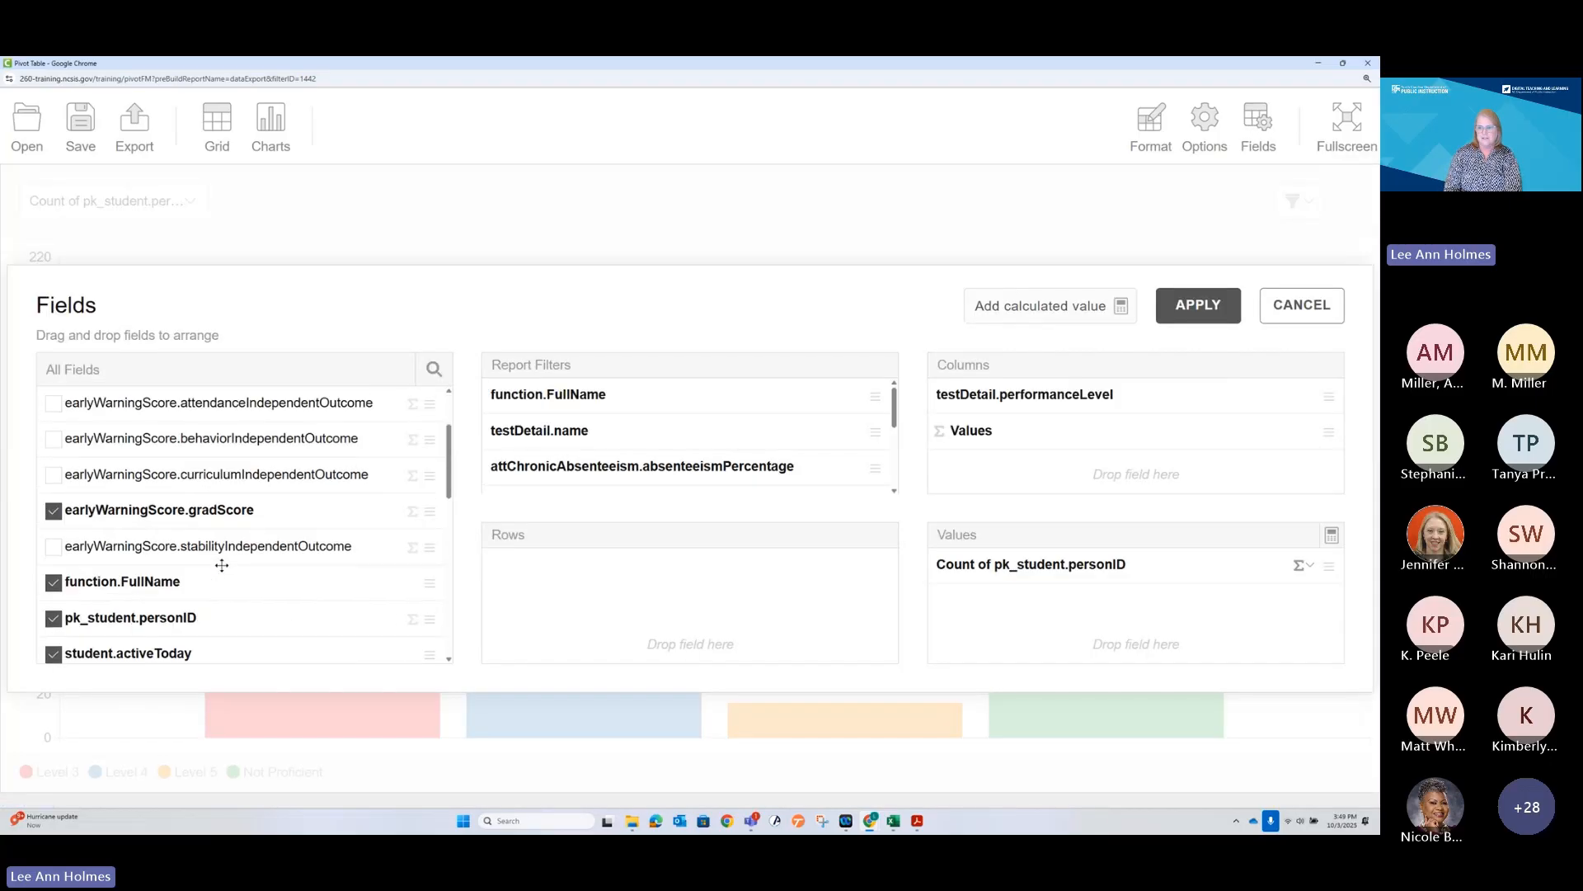
scroll(304, 586, down, 6)
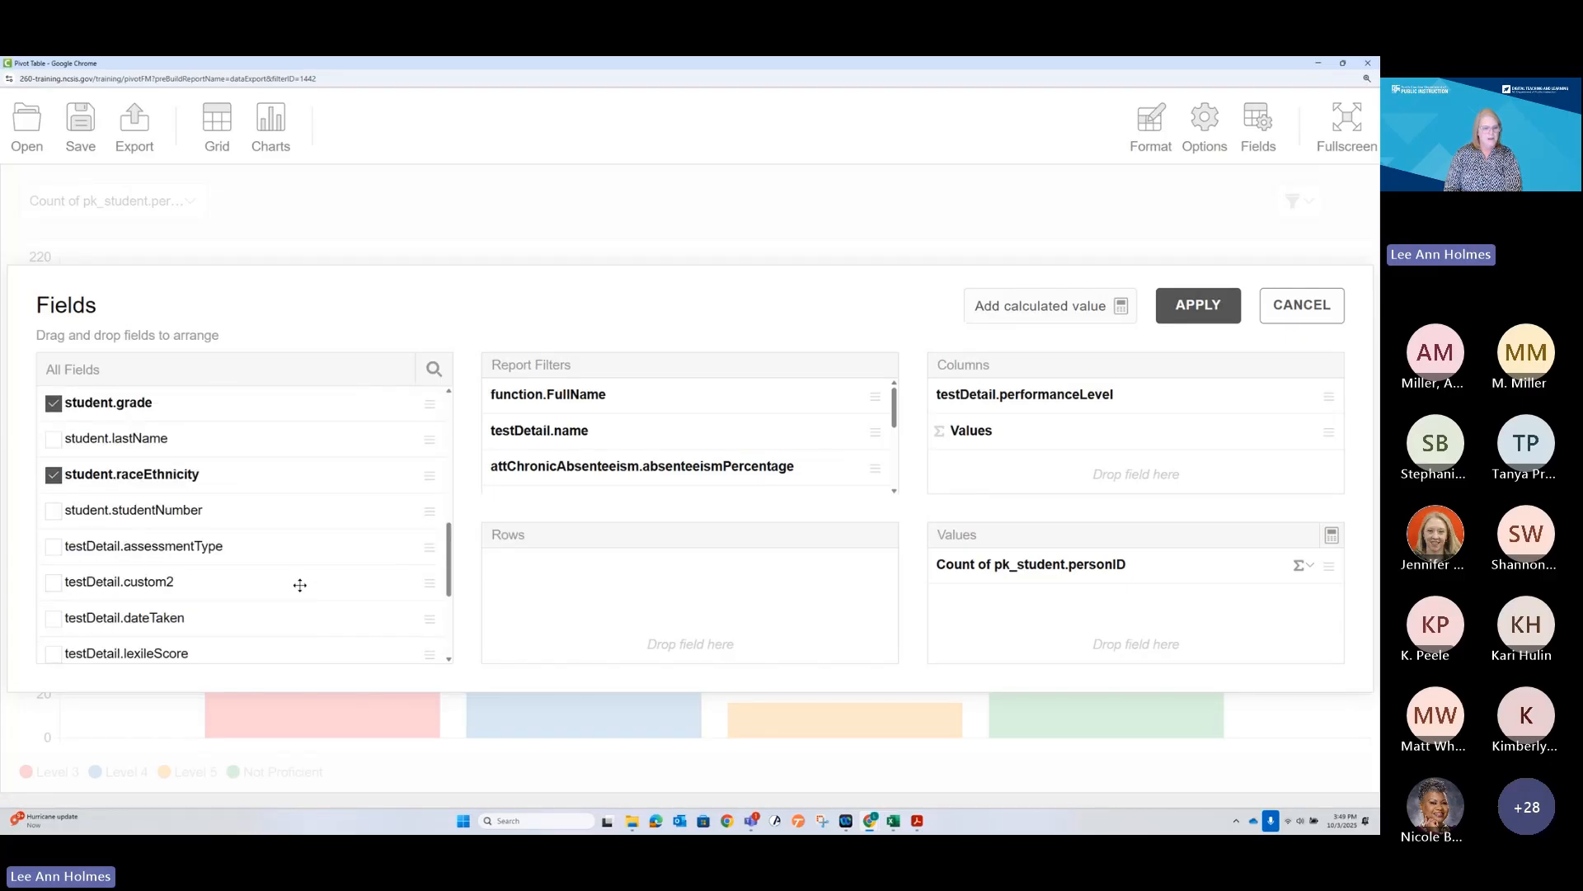
click(1212, 312)
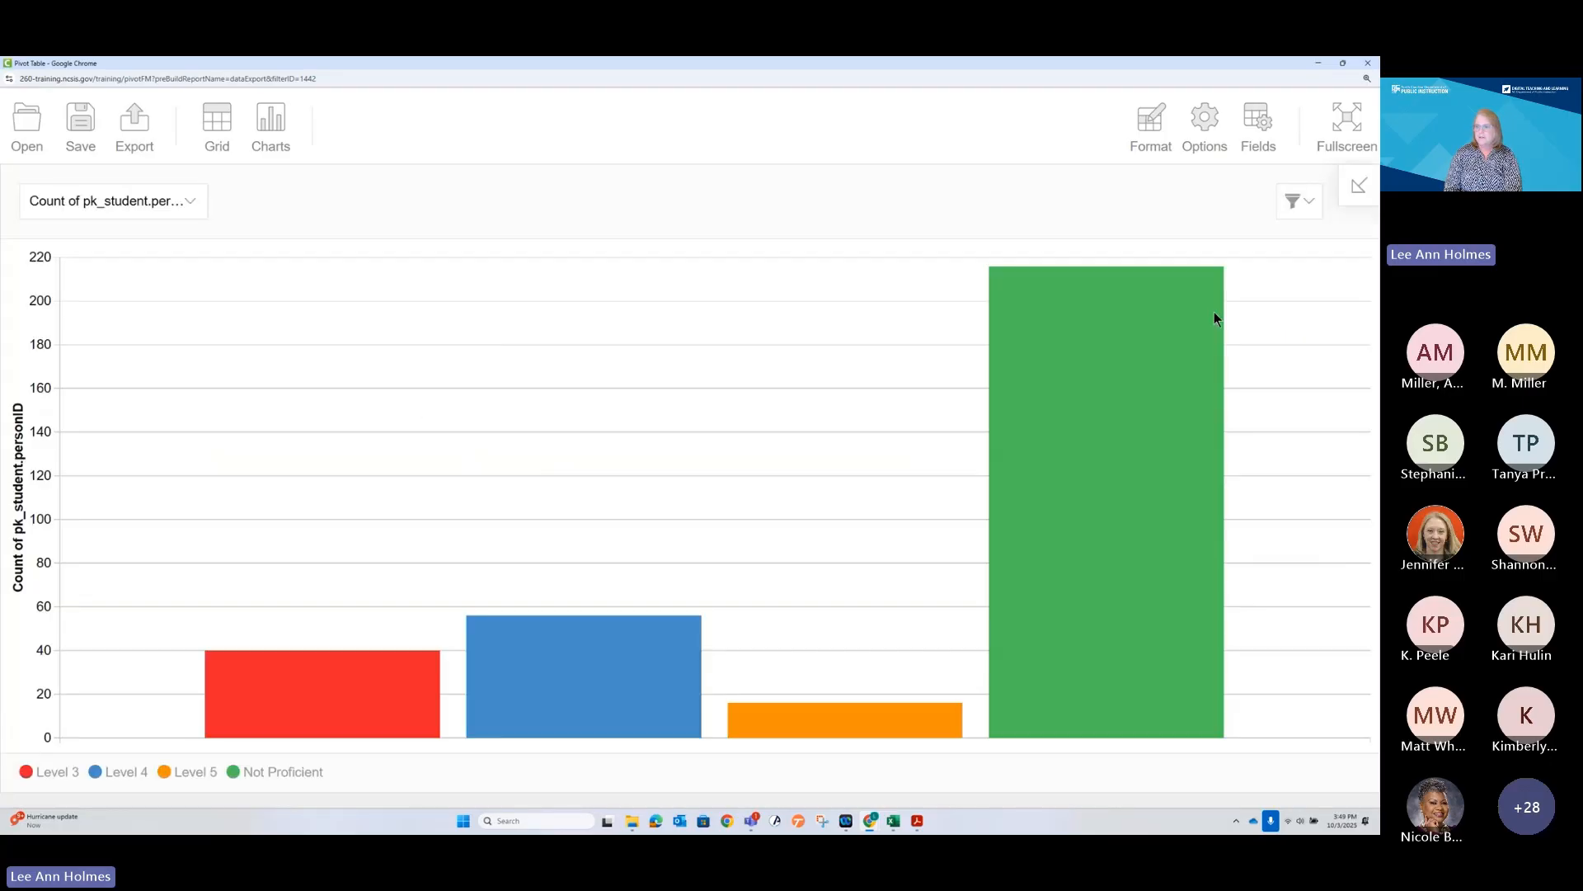
Examine the list of students behind the Not Proficient column again and return to the chart
click(1156, 371)
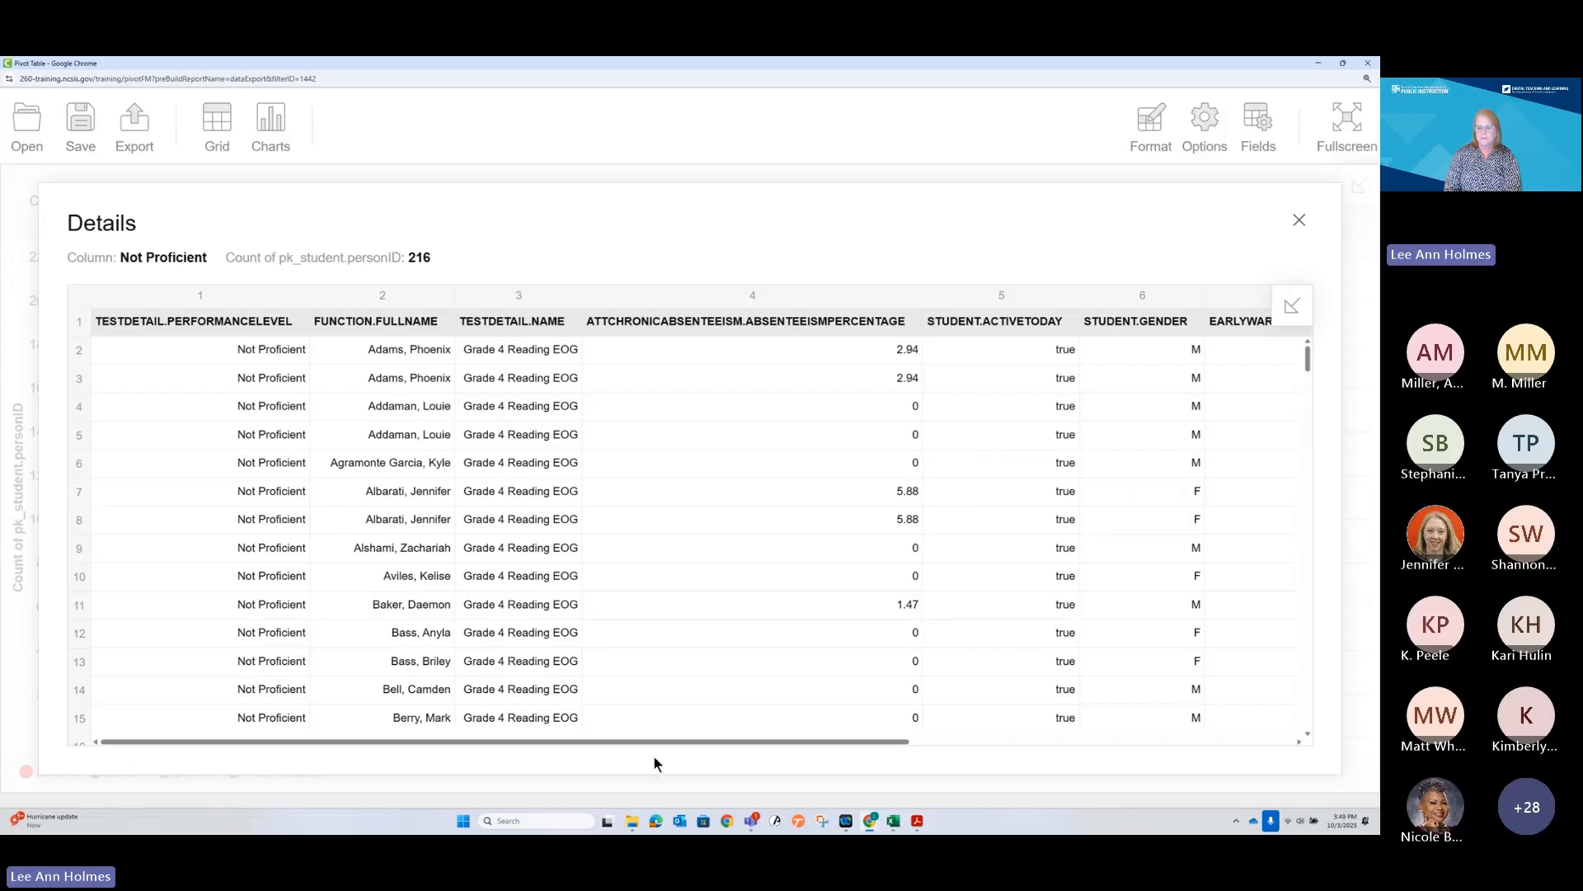
drag(659, 745, 580, 726)
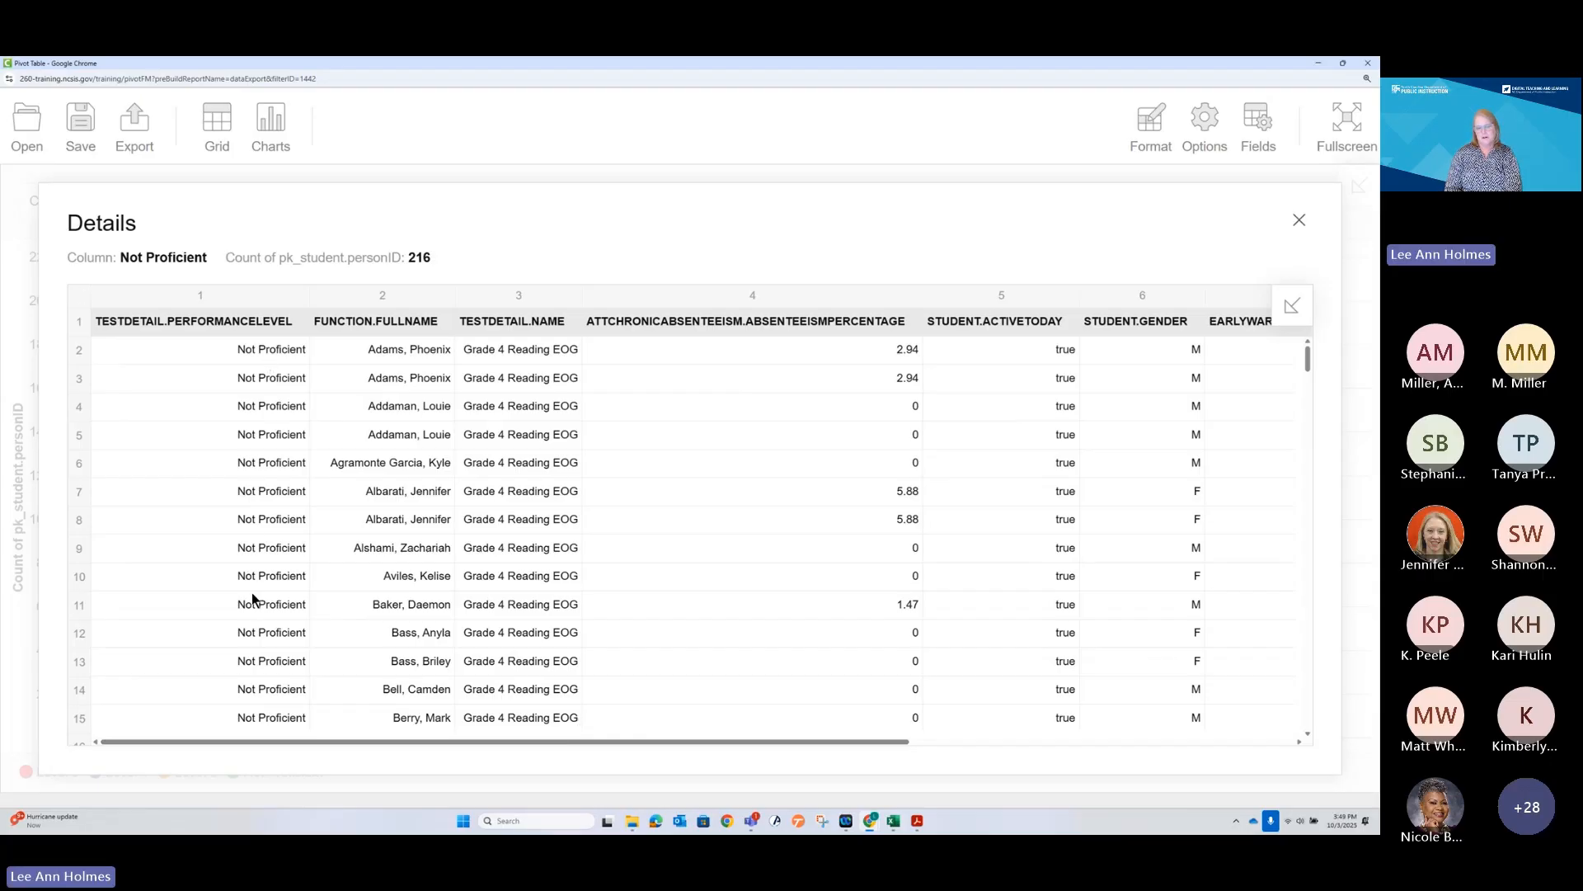
scroll(252, 597, down, 10)
scroll(253, 597, down, 3)
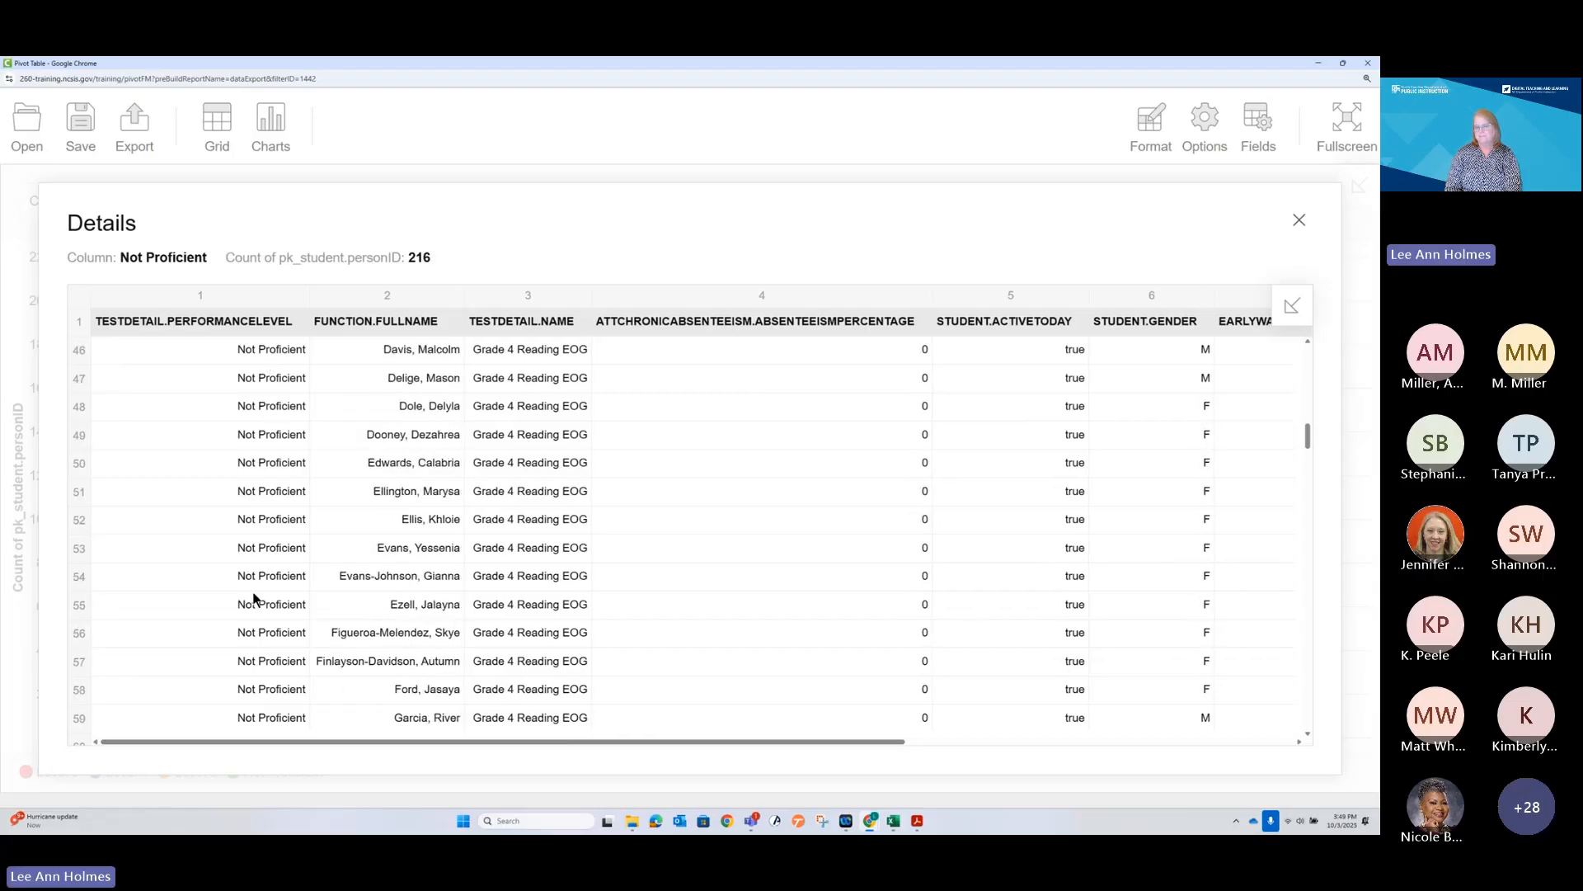
click(1299, 220)
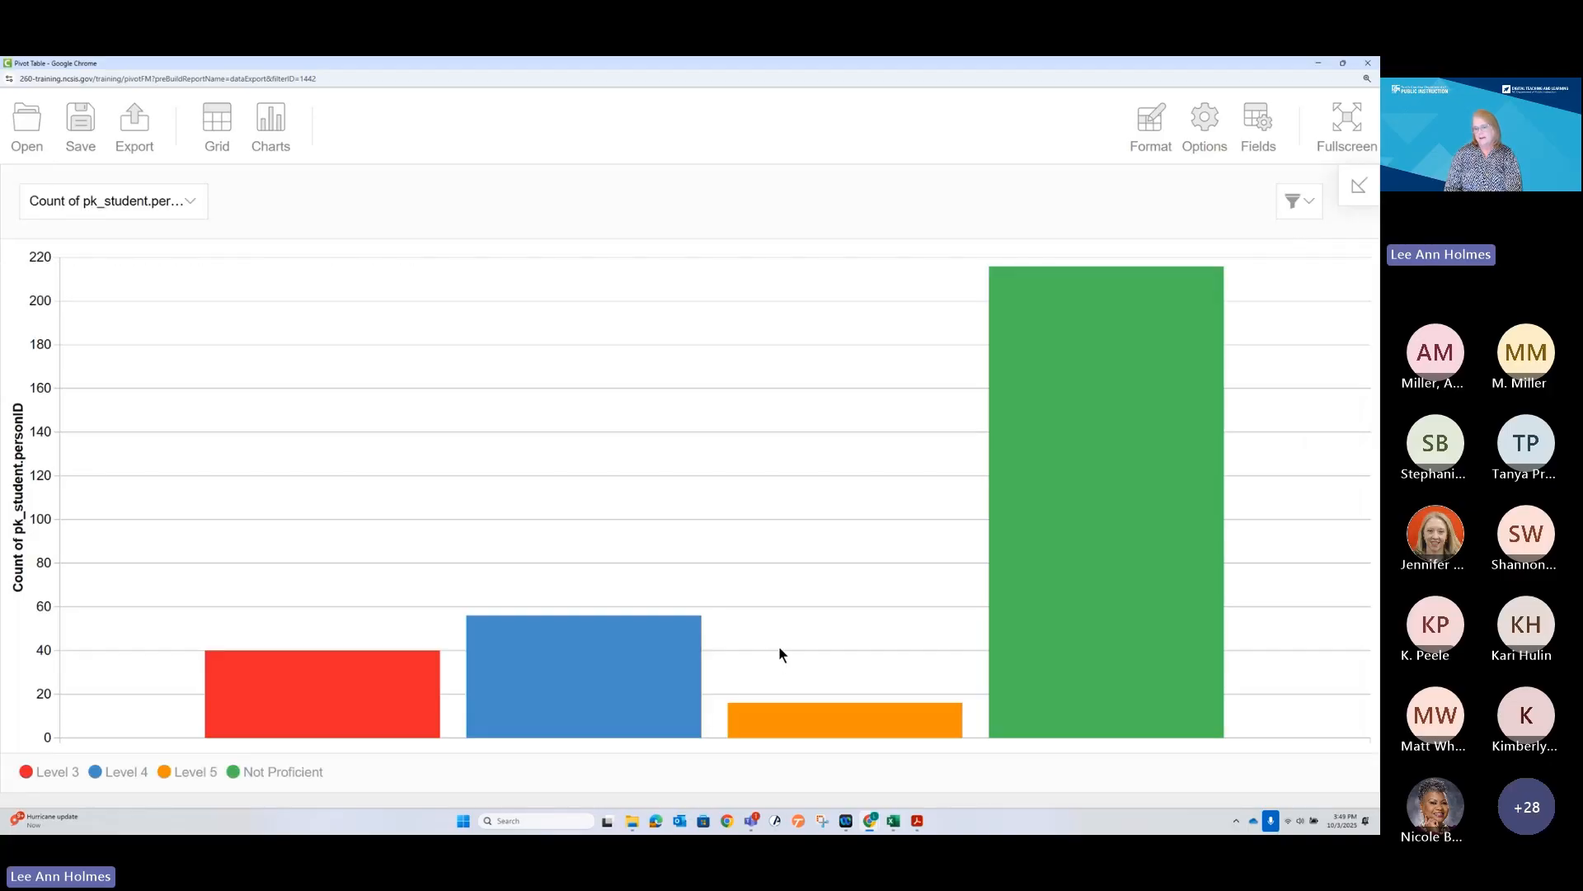
Move student.raceEthnicity from the report filters to the rows to break the chart down by race and ethnicity
mouse_move(1038, 521)
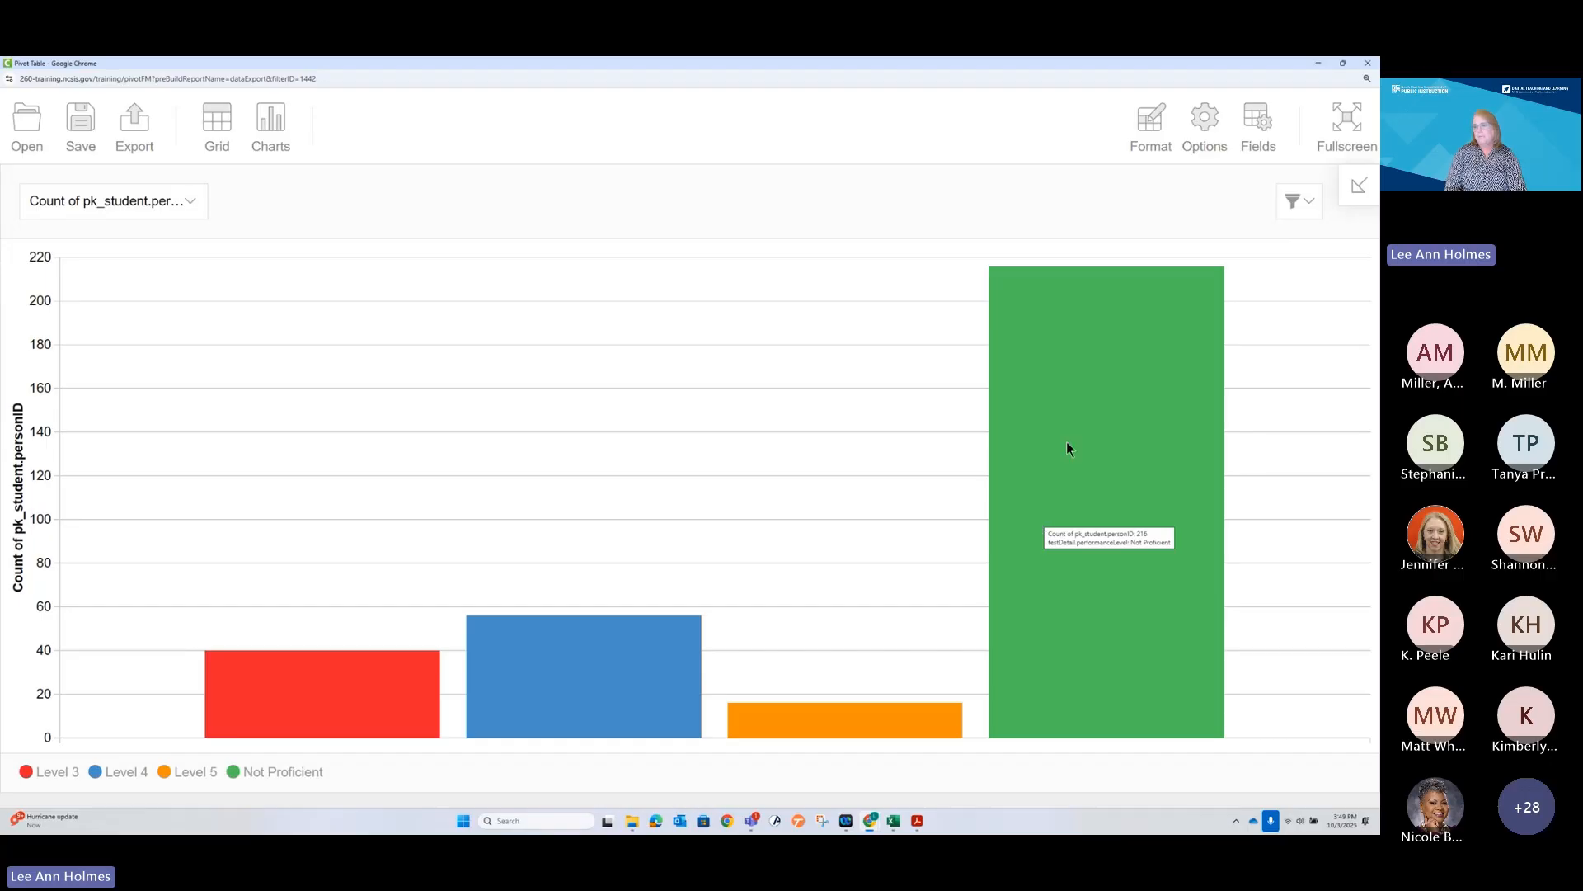
click(1272, 121)
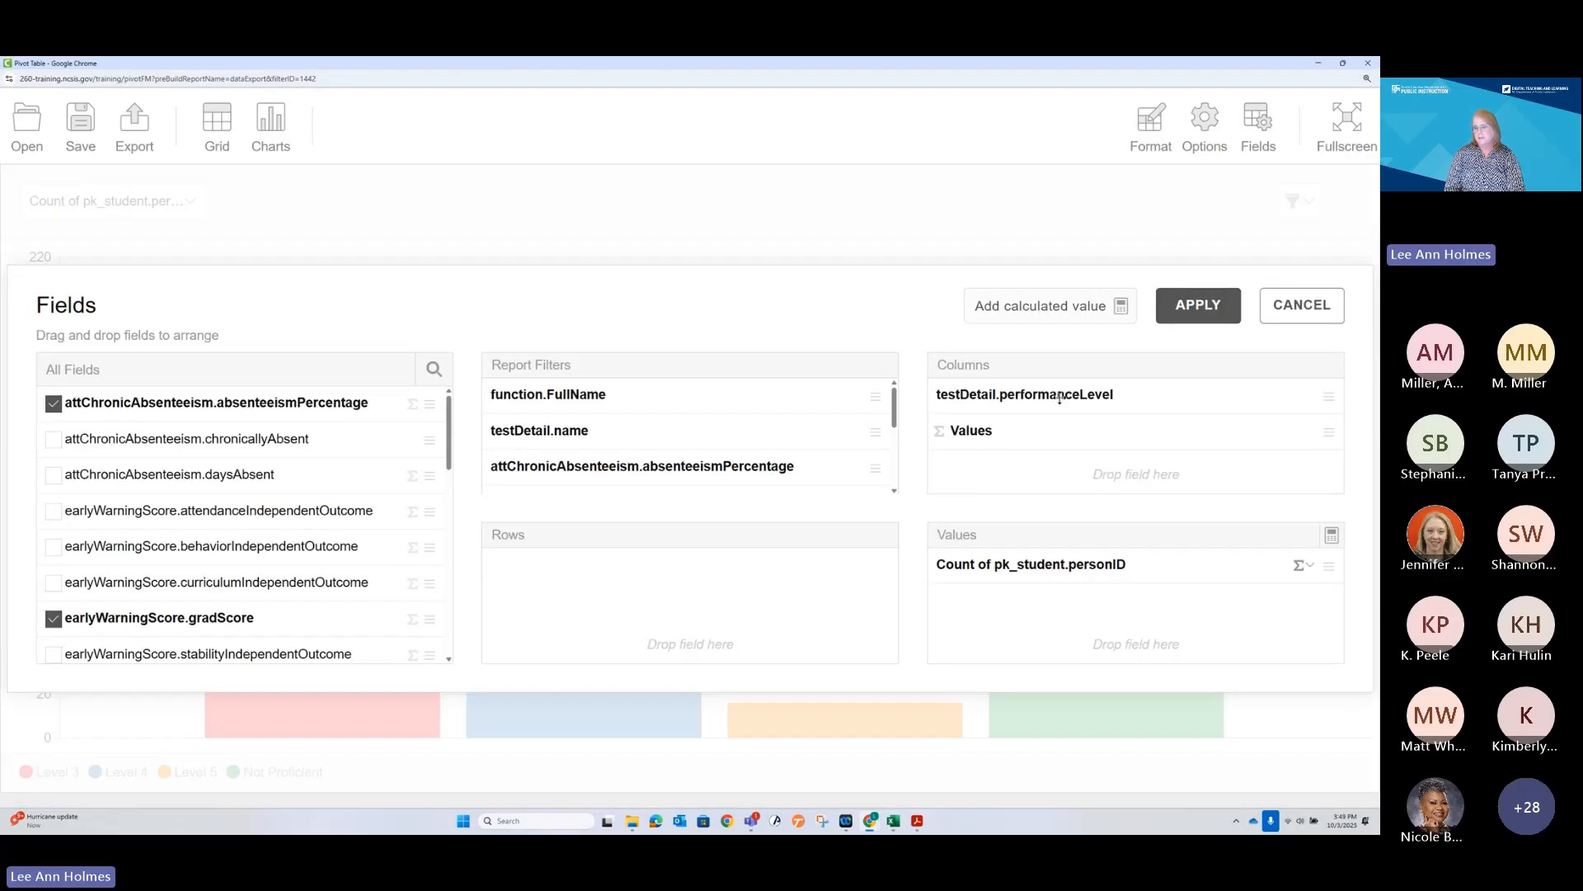
scroll(596, 459, down, 3)
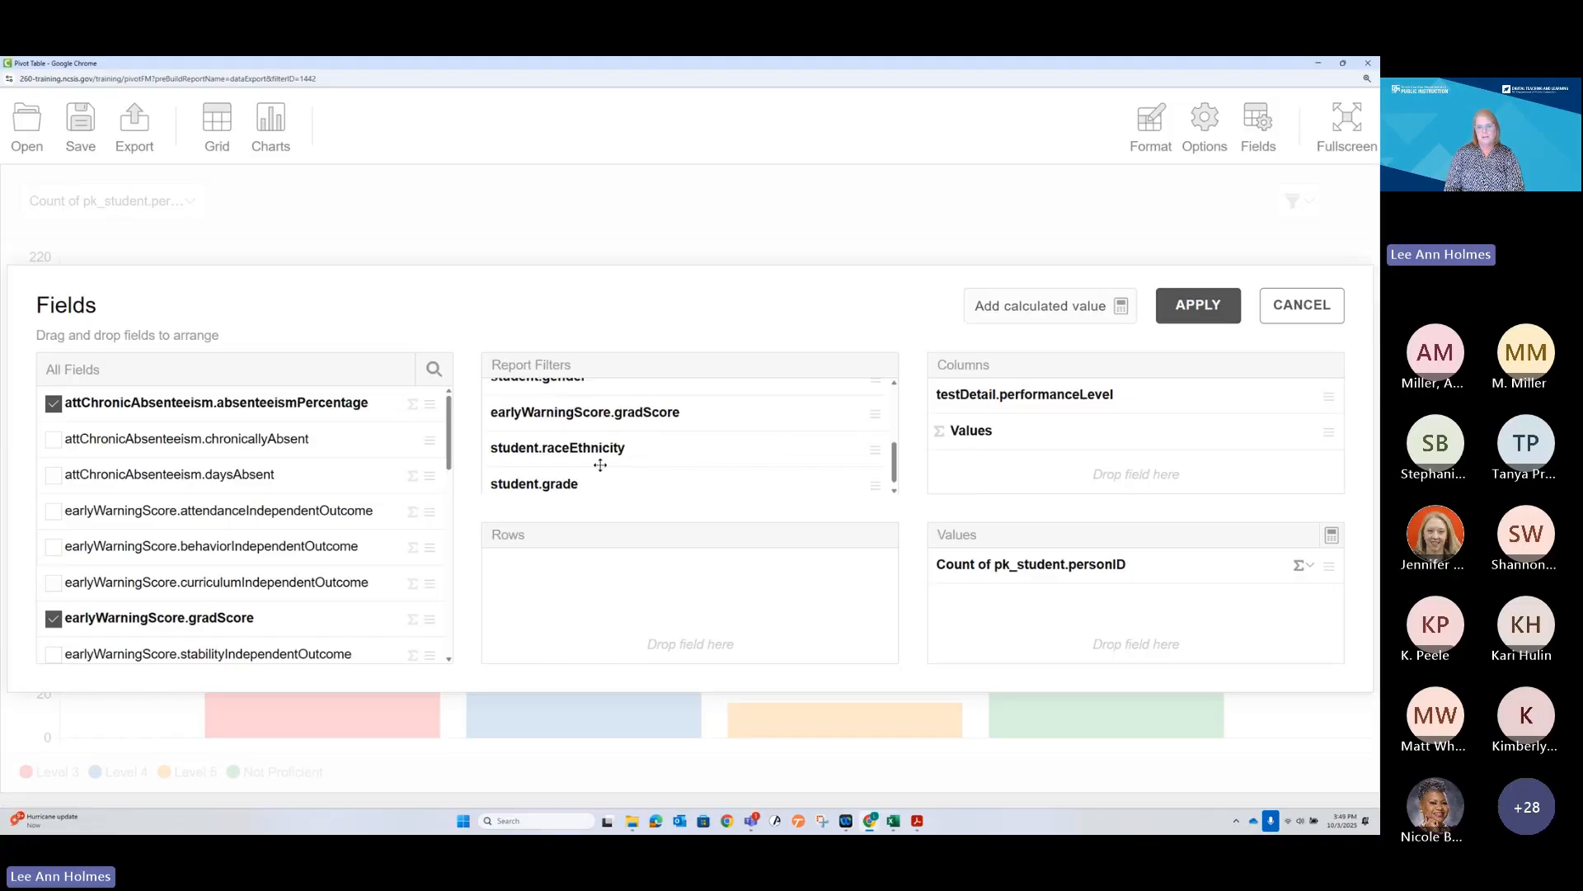
drag(561, 453, 615, 600)
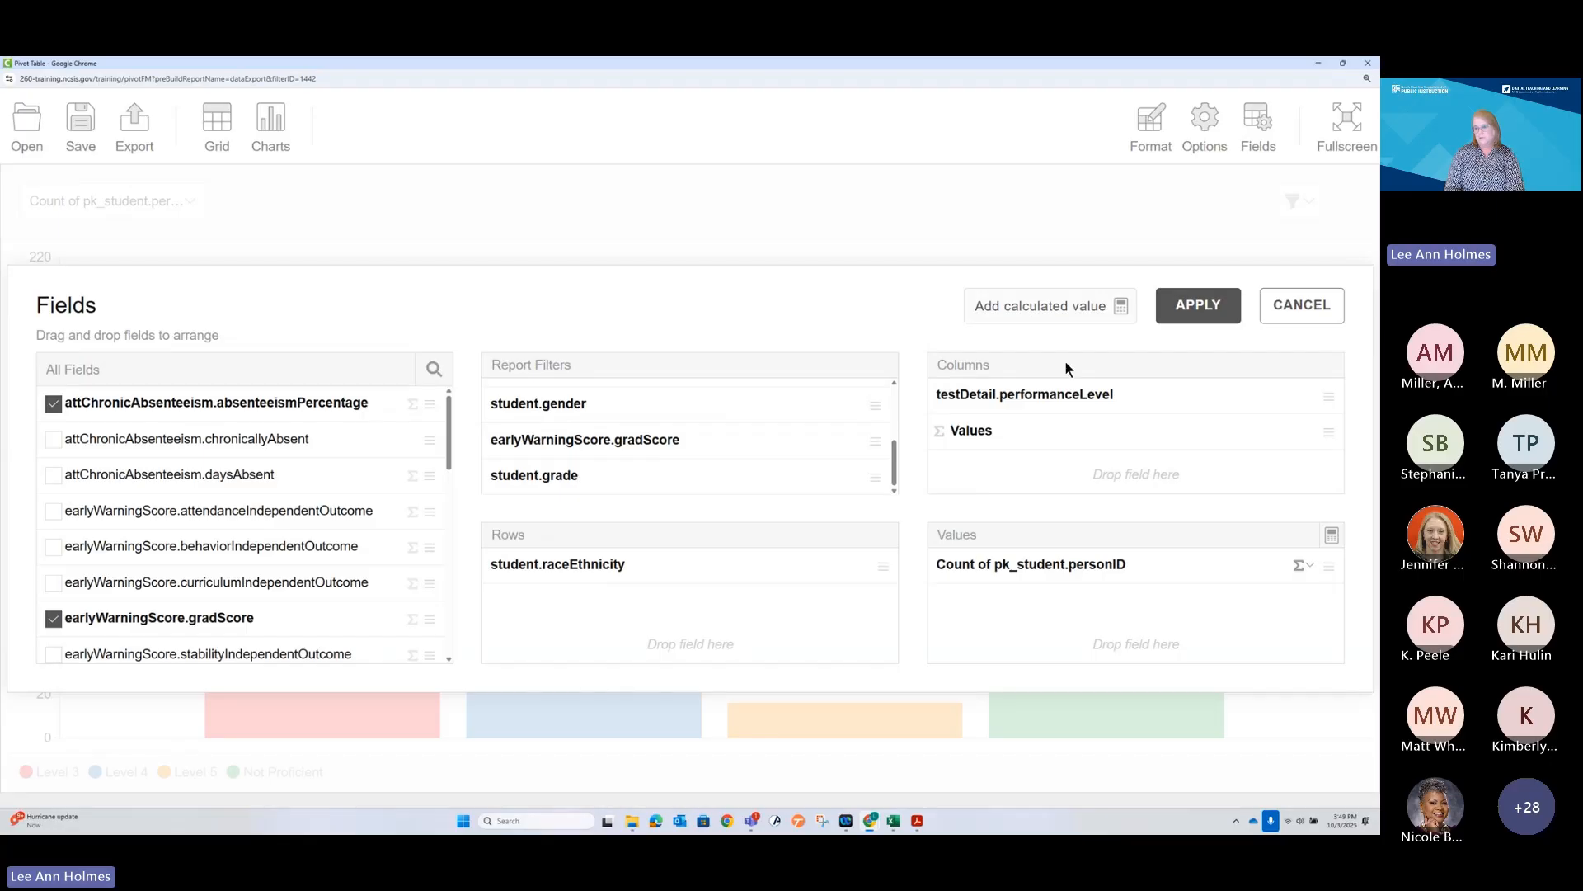
click(1189, 305)
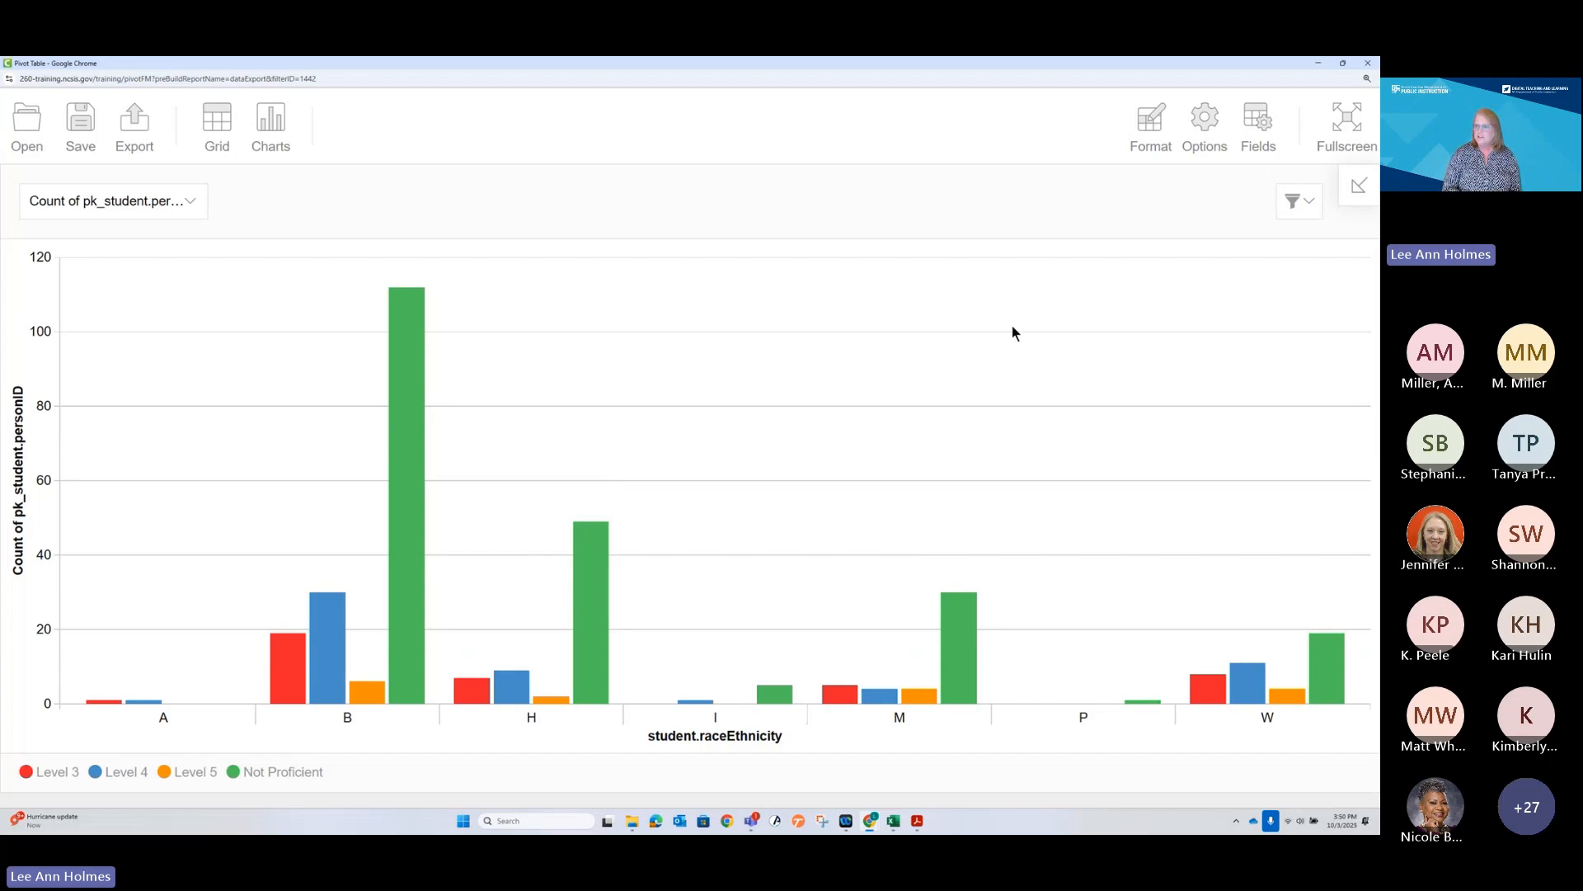
Move student.raceEthnicity from the rows back to the report filters and apply the arrangement
click(1258, 127)
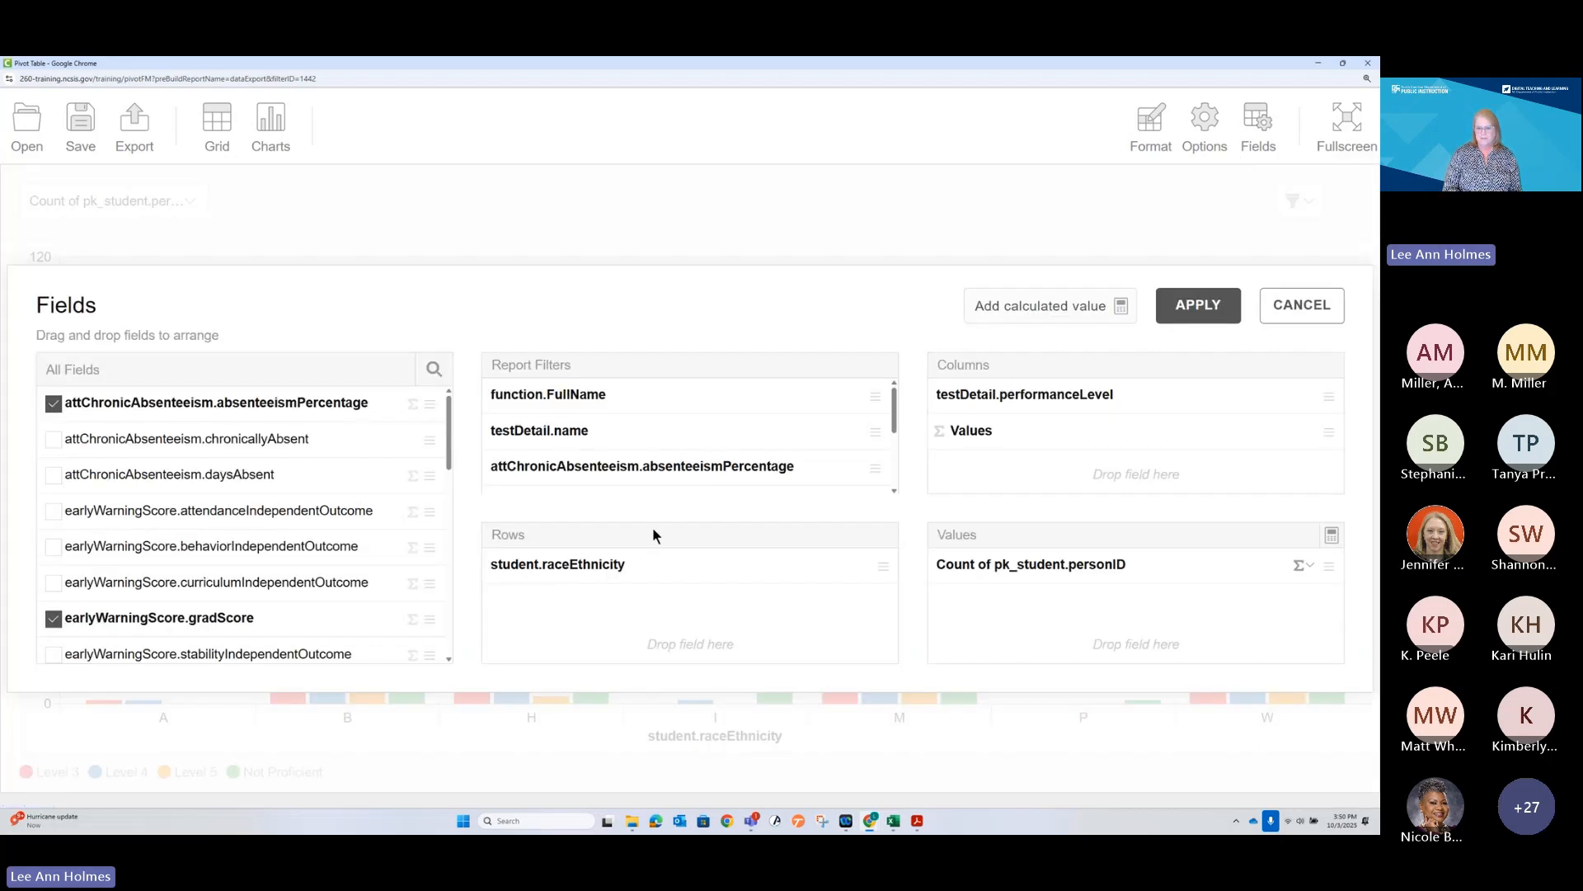
drag(578, 557, 627, 467)
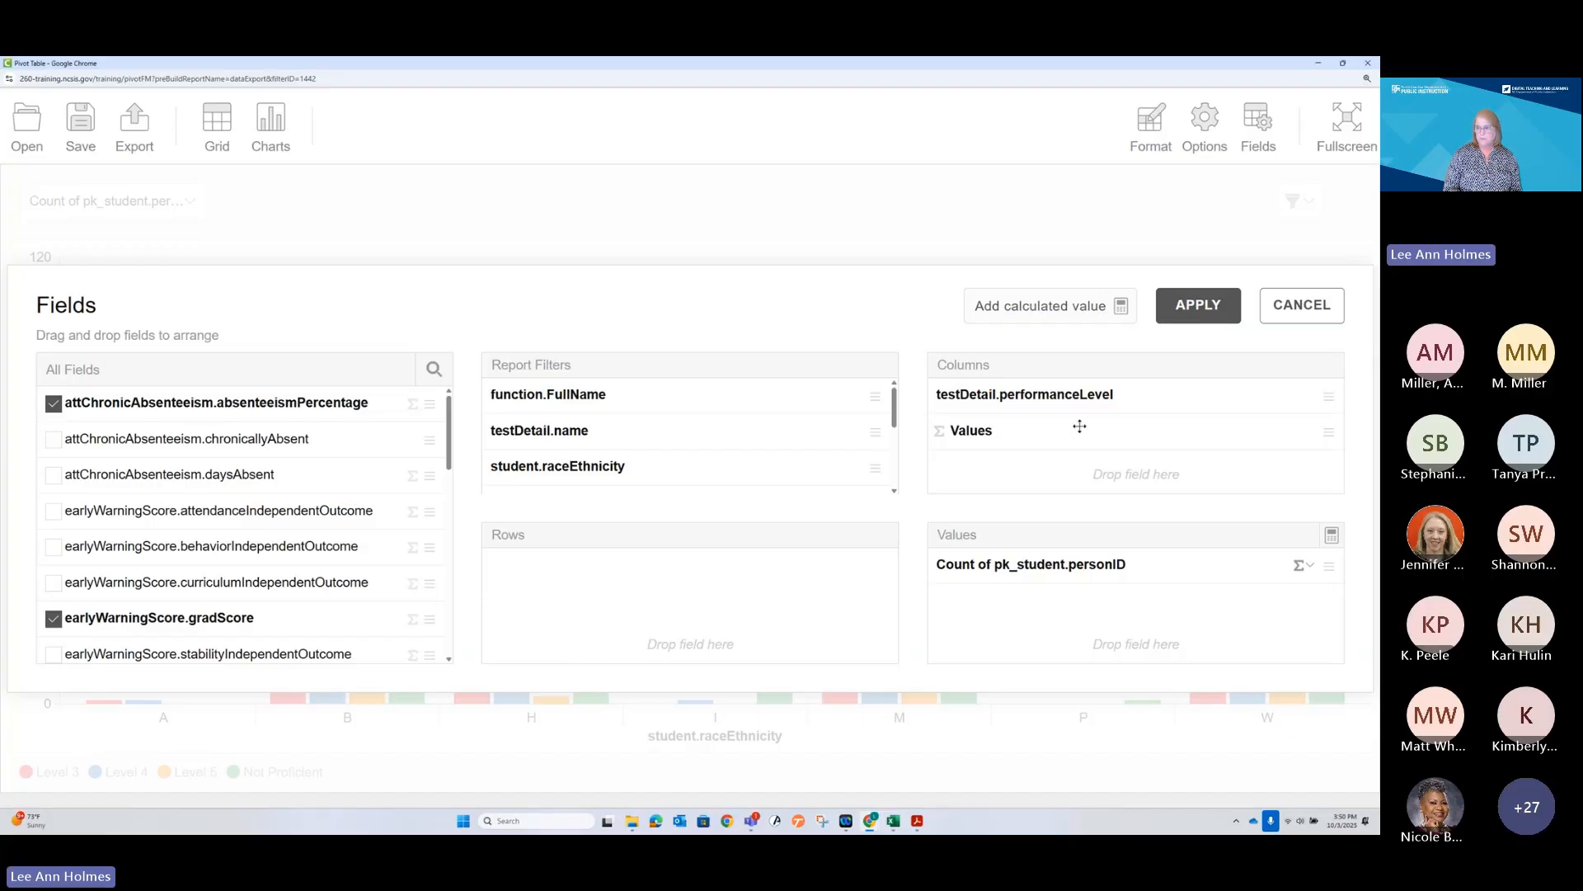
click(1193, 309)
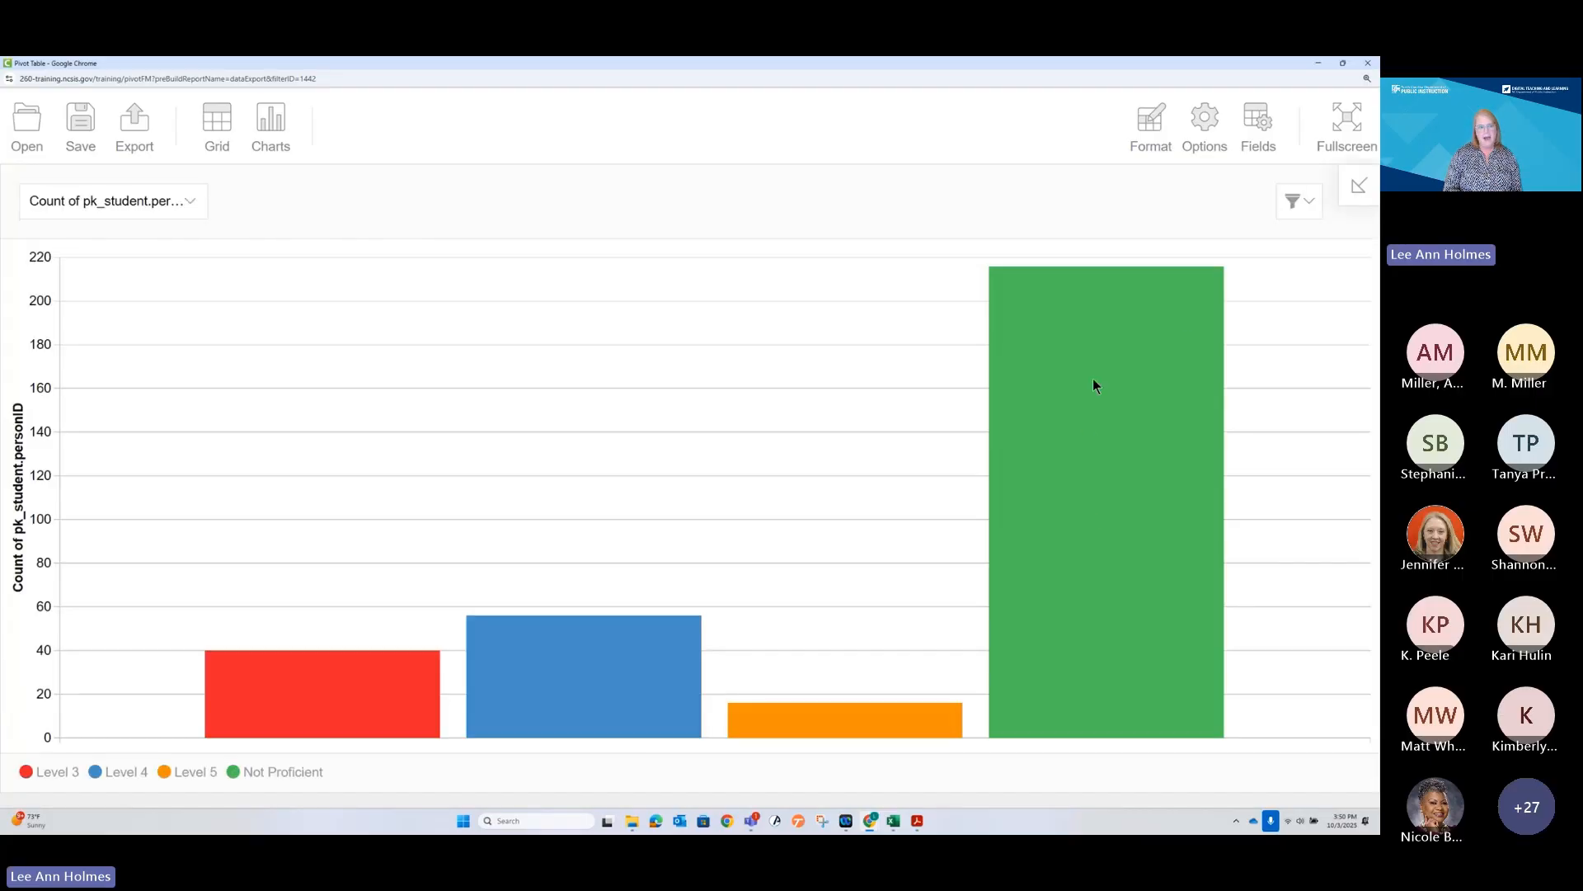
Change the aggregation of pk_student.personID to % of Grand Total and apply it to the chart
mouse_move(1094, 380)
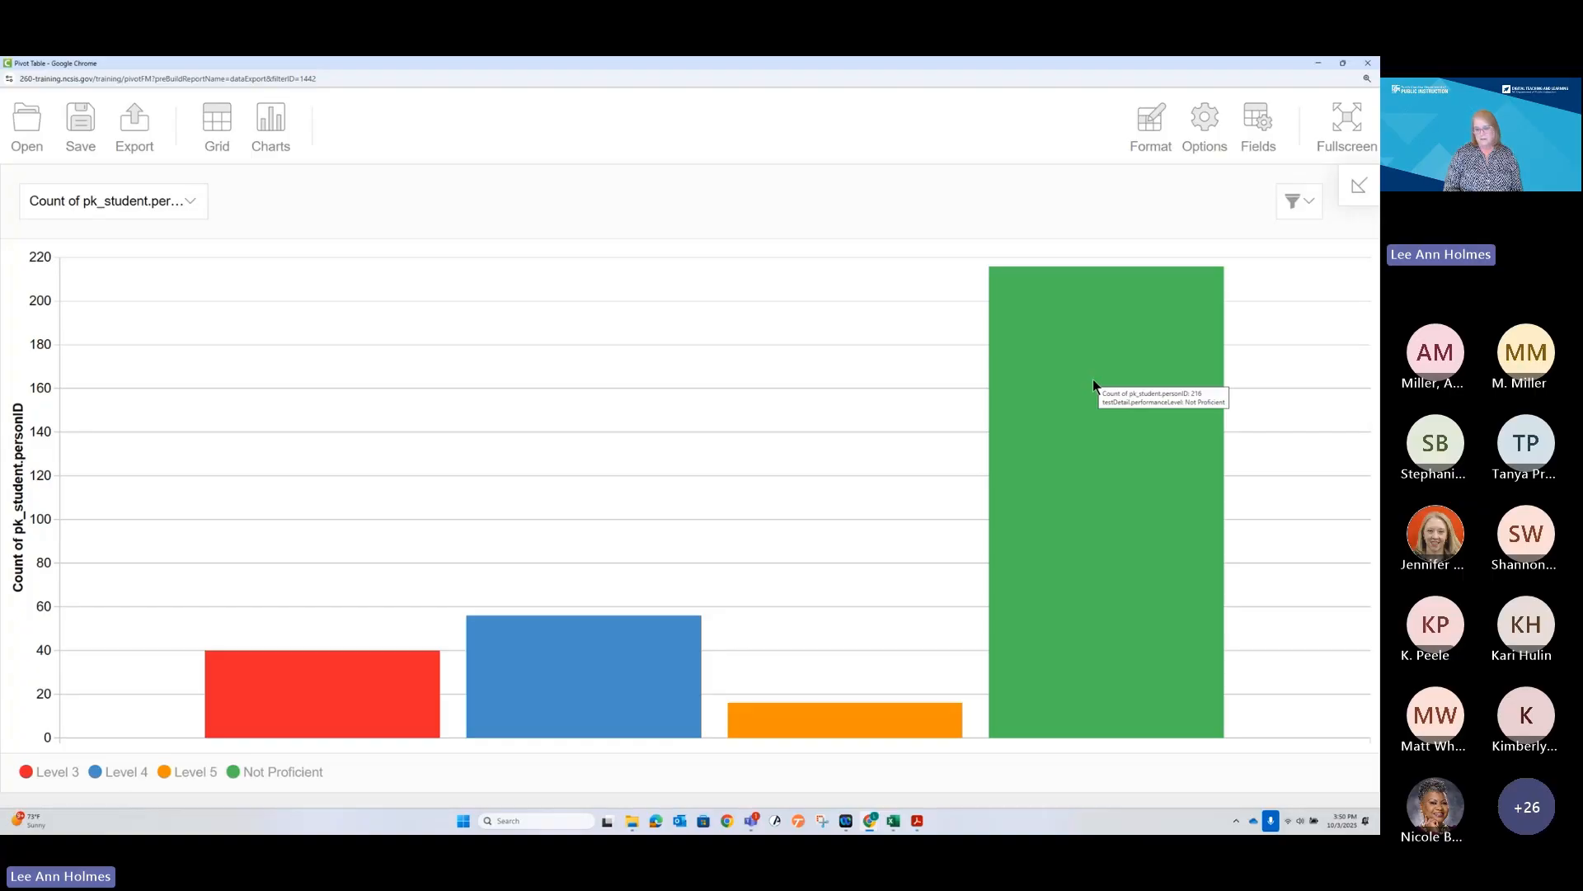
mouse_move(1038, 363)
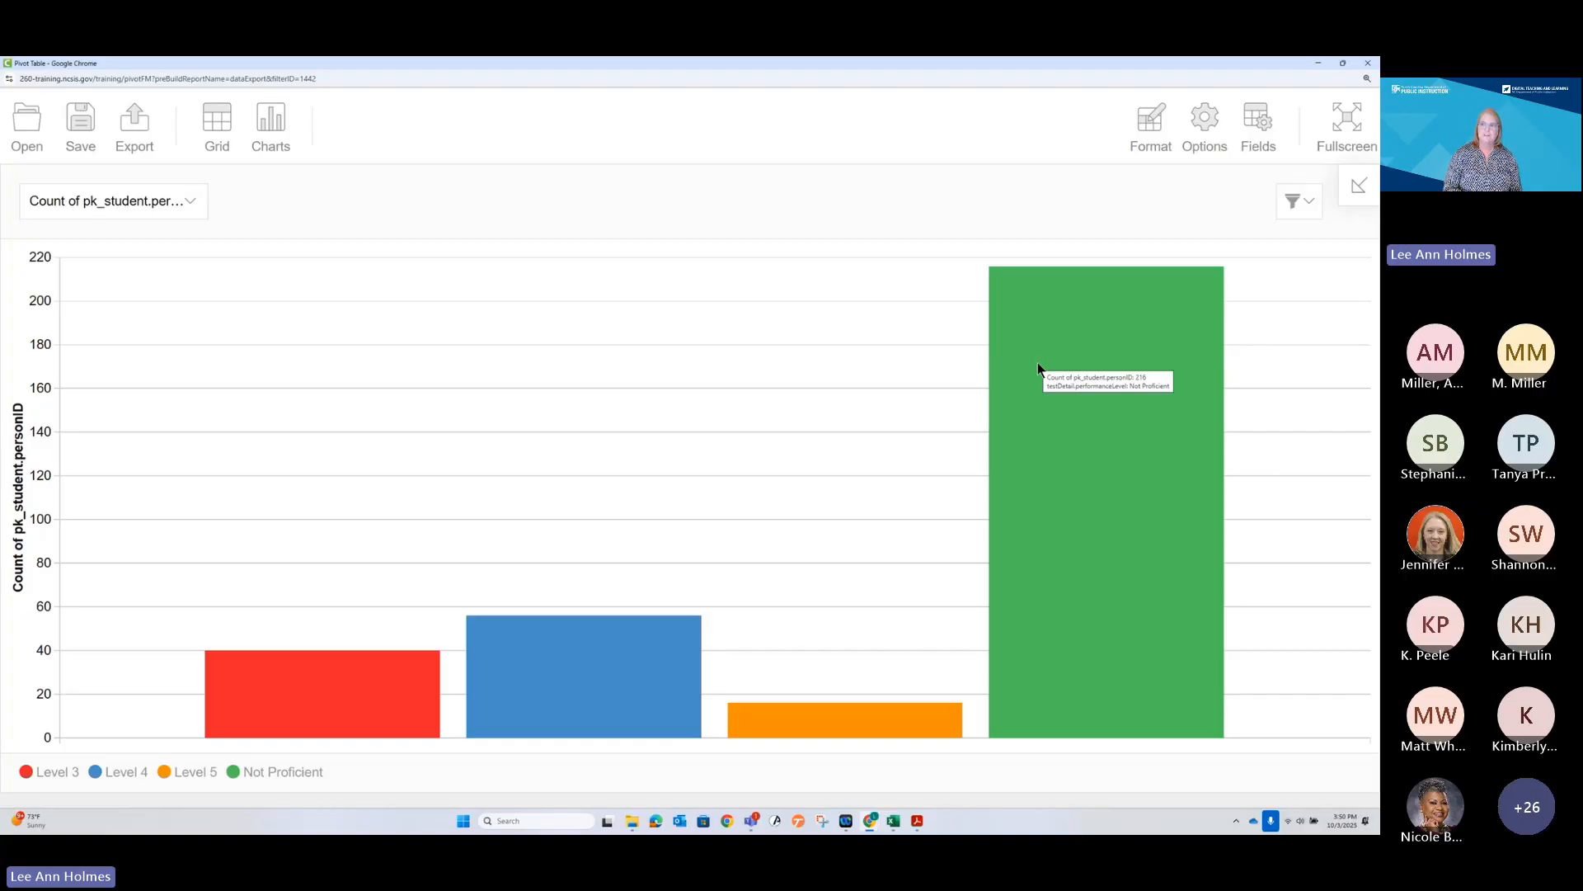
click(1255, 128)
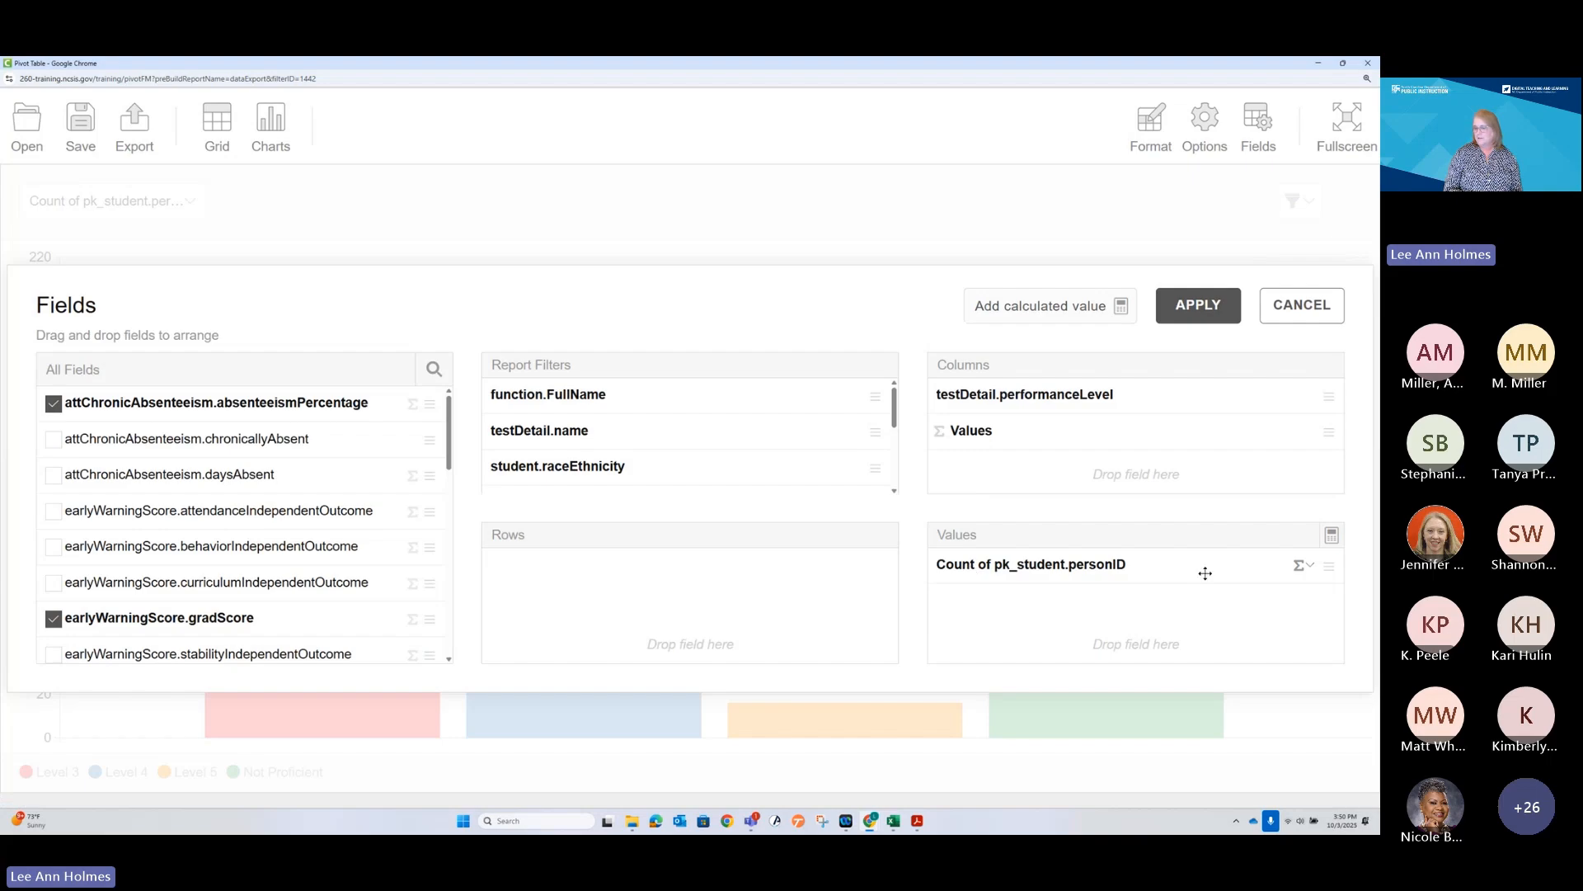
click(1301, 565)
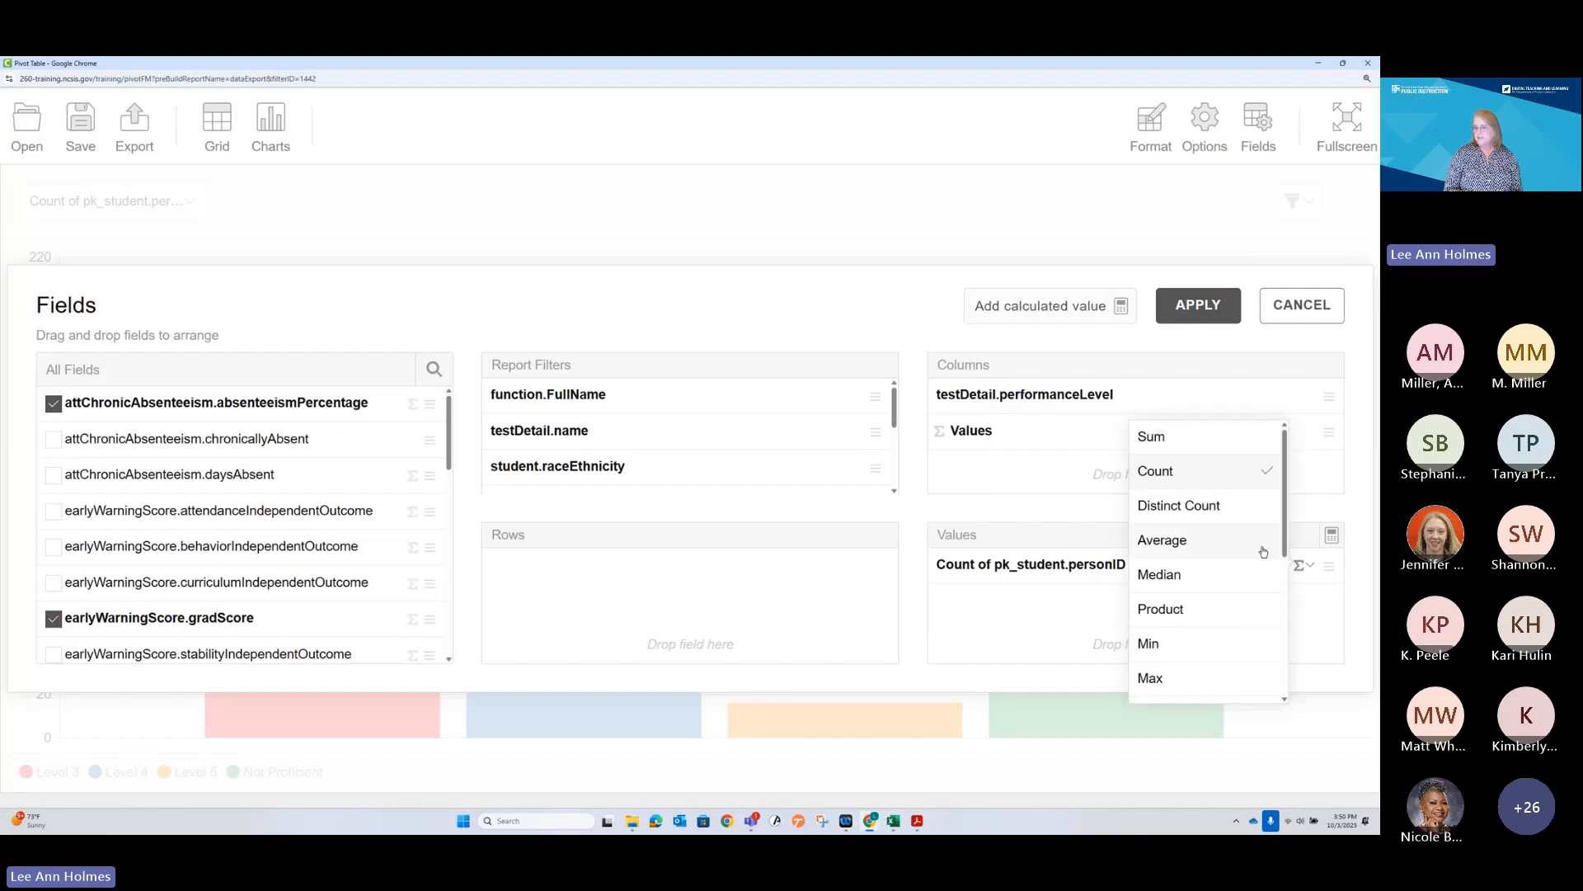
scroll(1263, 552, down, 3)
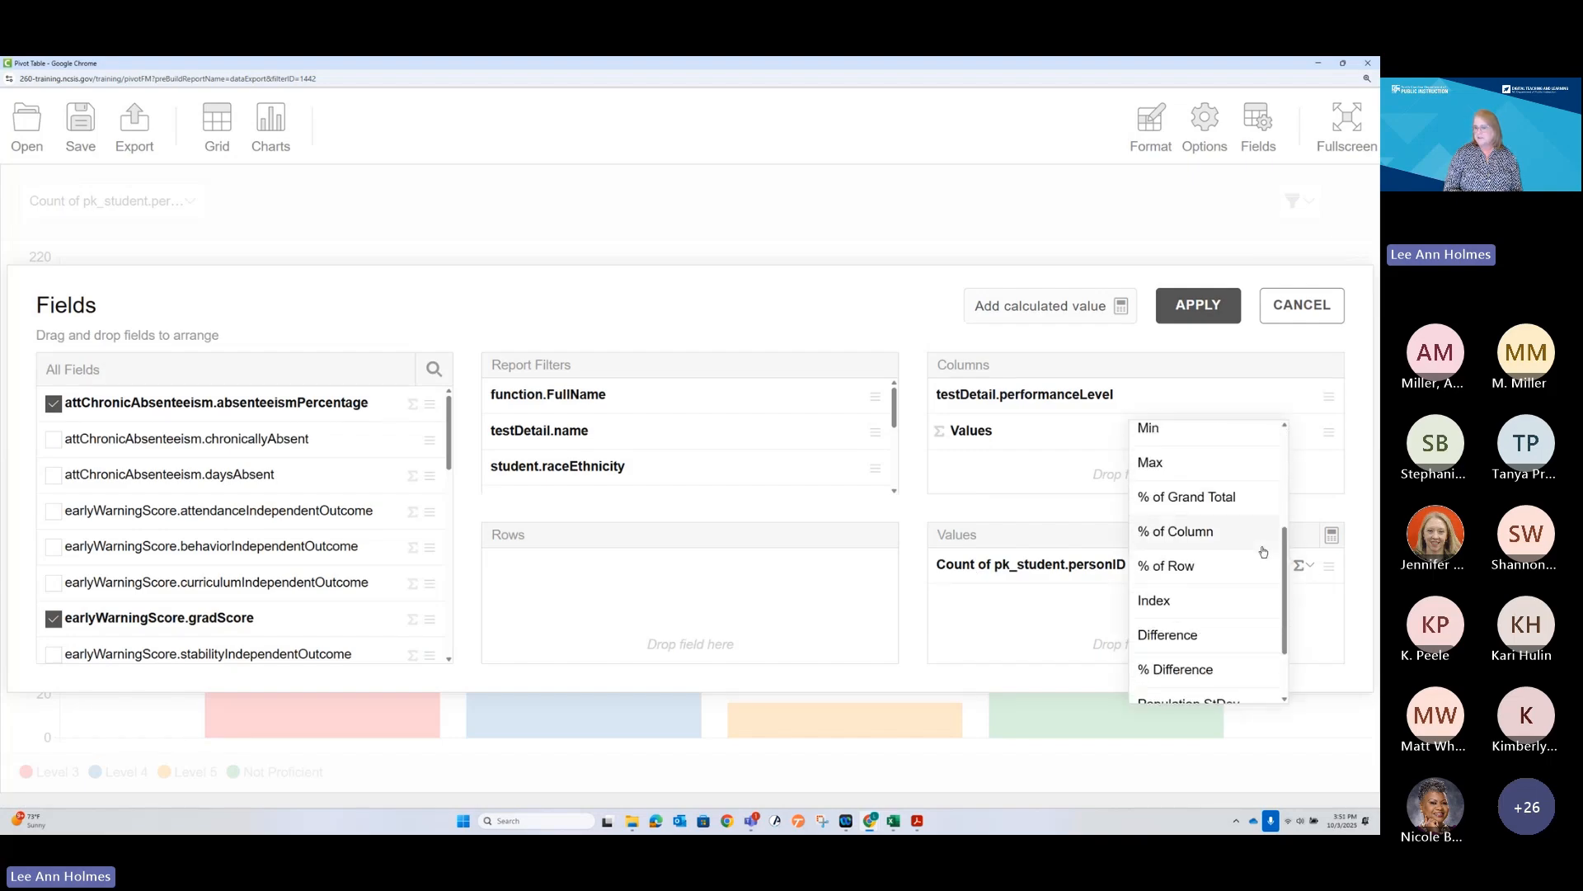
click(1173, 495)
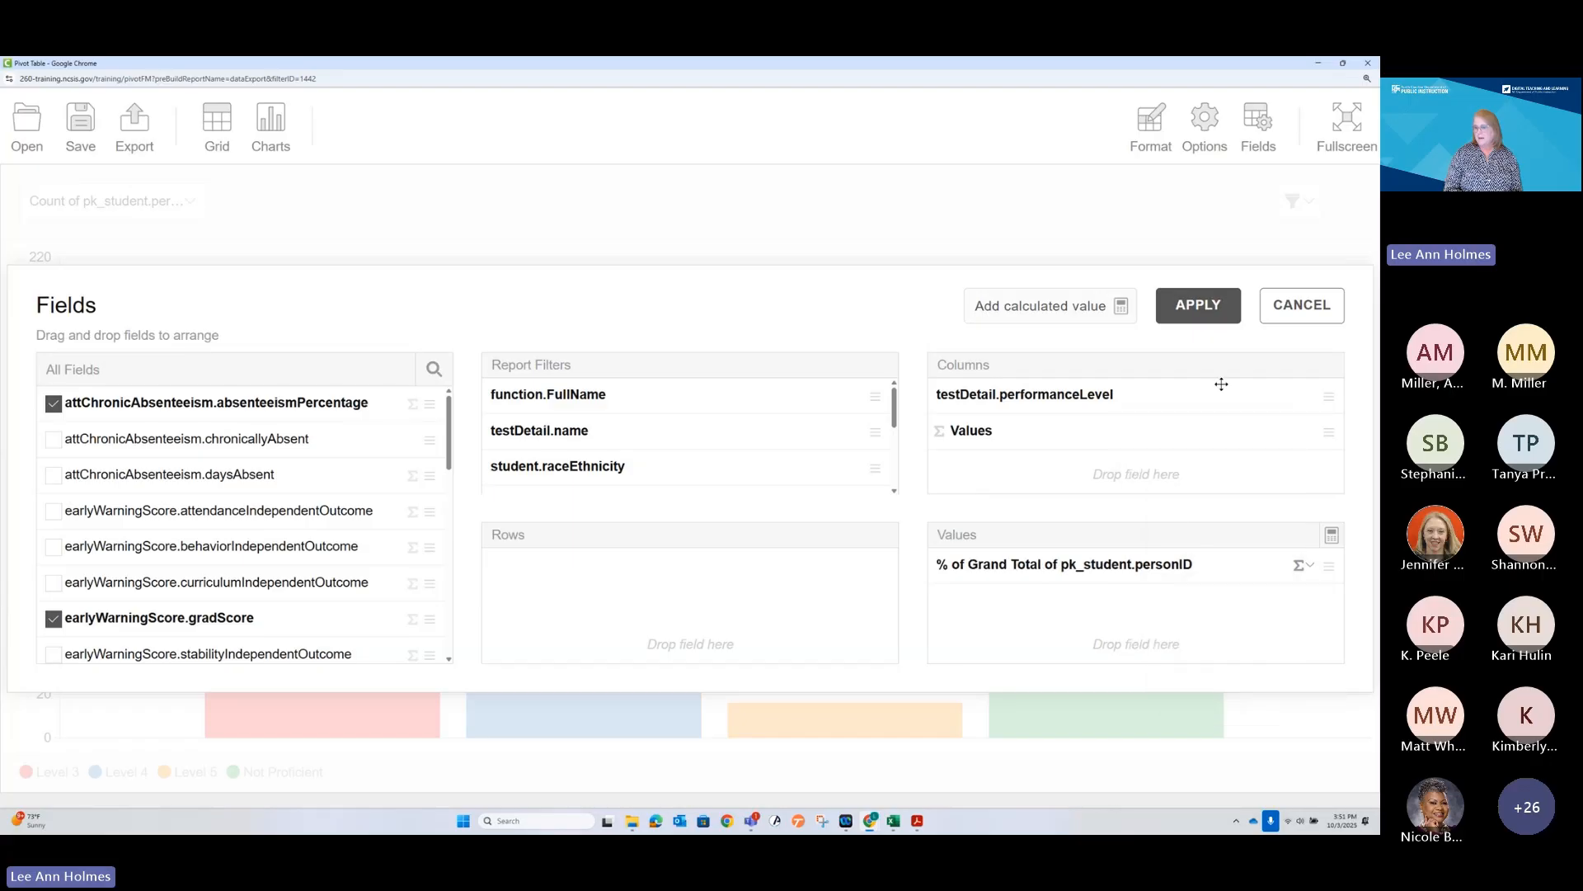
click(1200, 305)
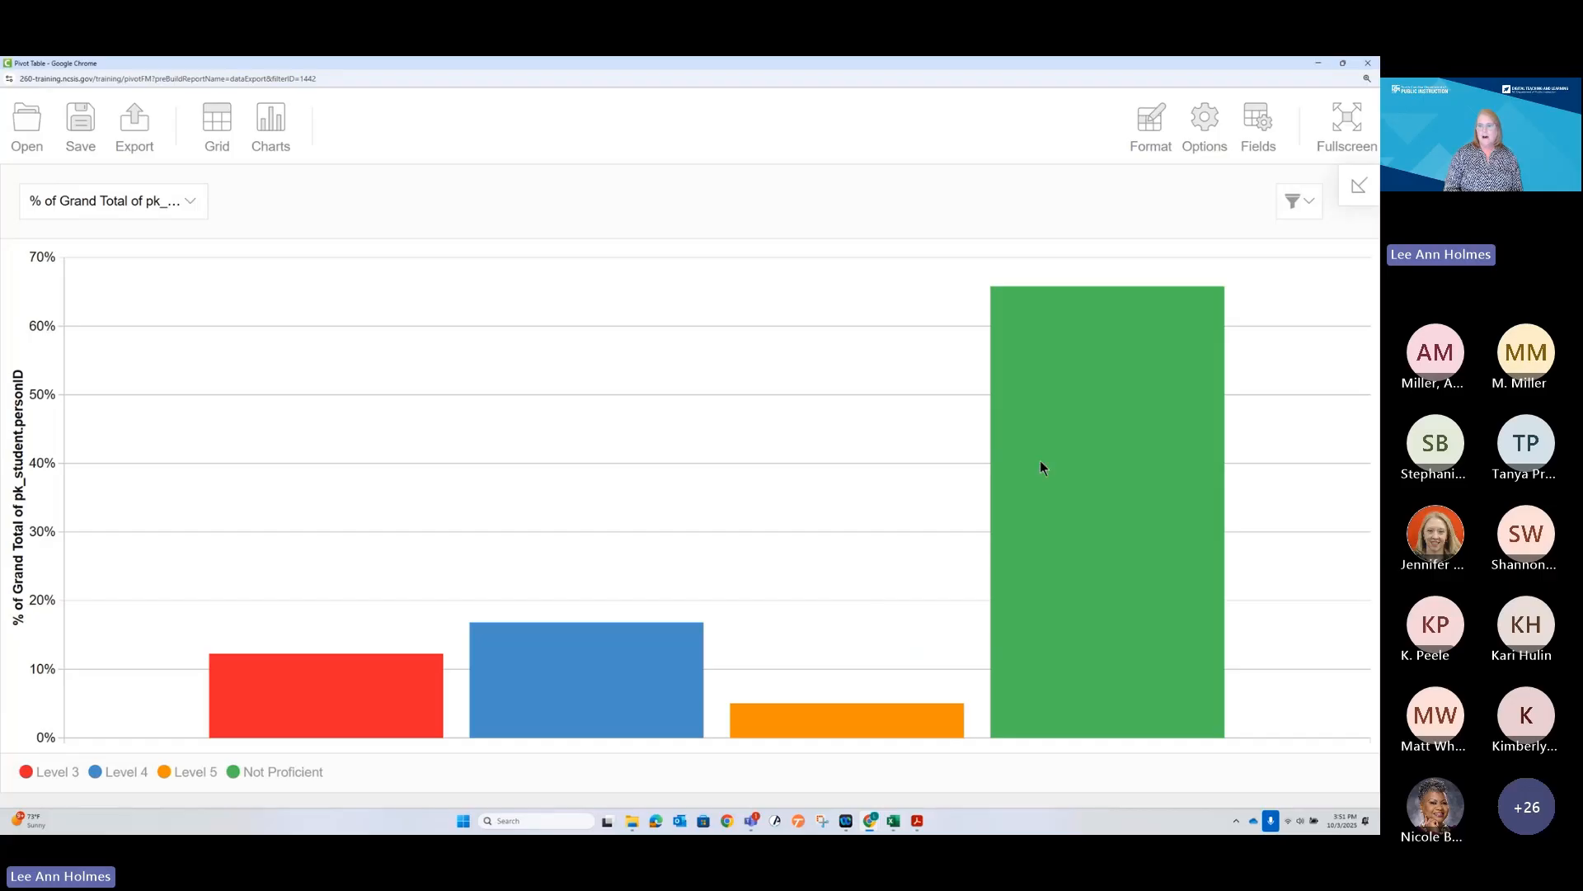
mouse_move(1069, 426)
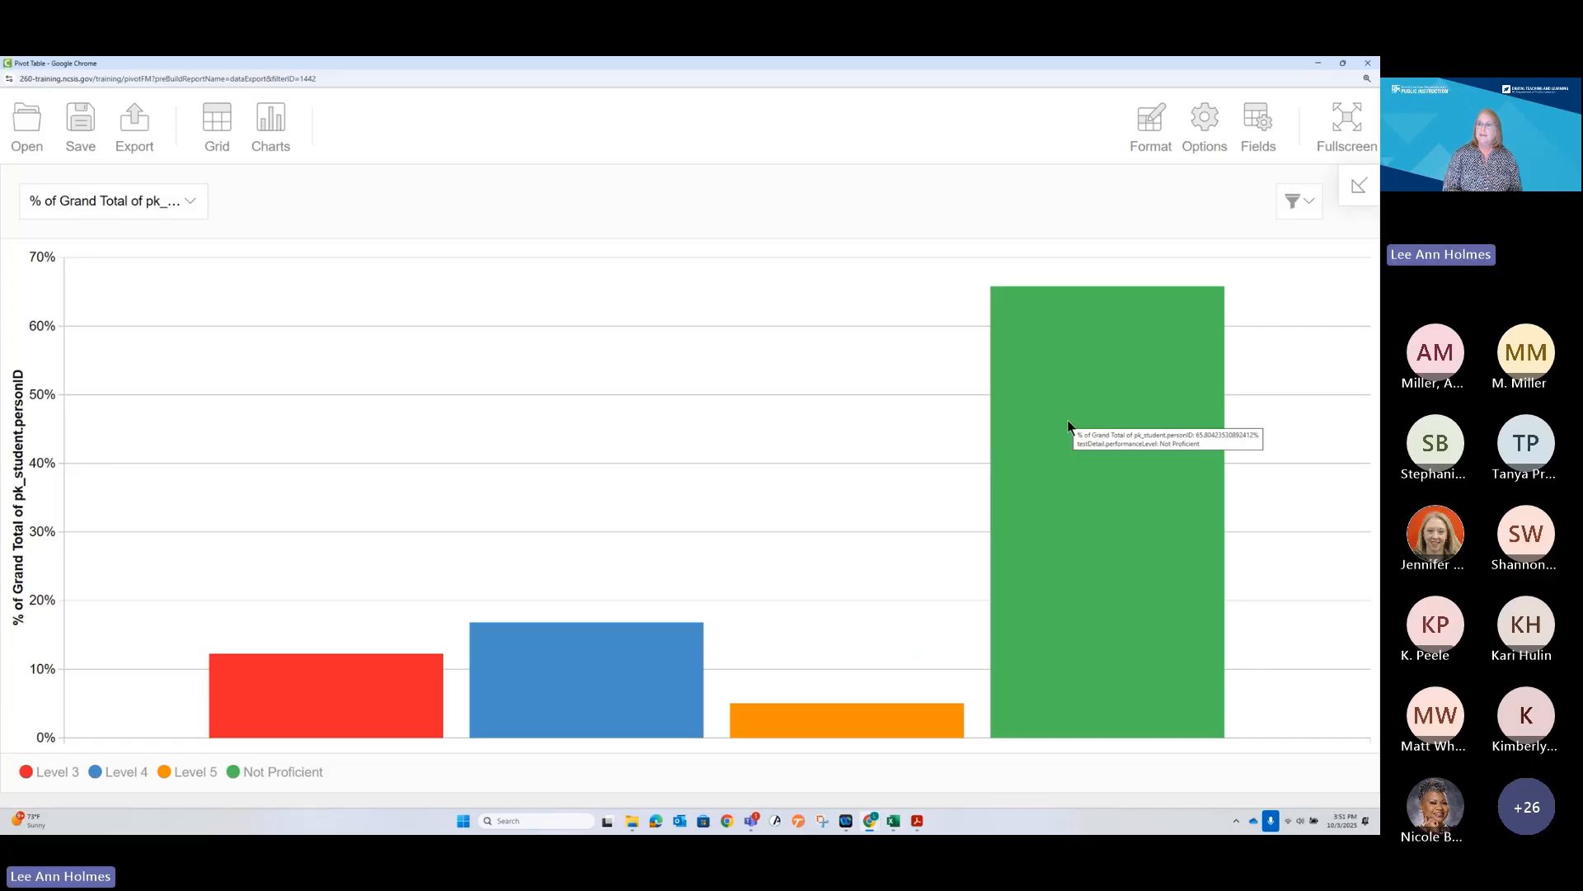
Review the aggregation options available for pk_student.personID, keep % of Grand Total and return to the chart
click(1252, 126)
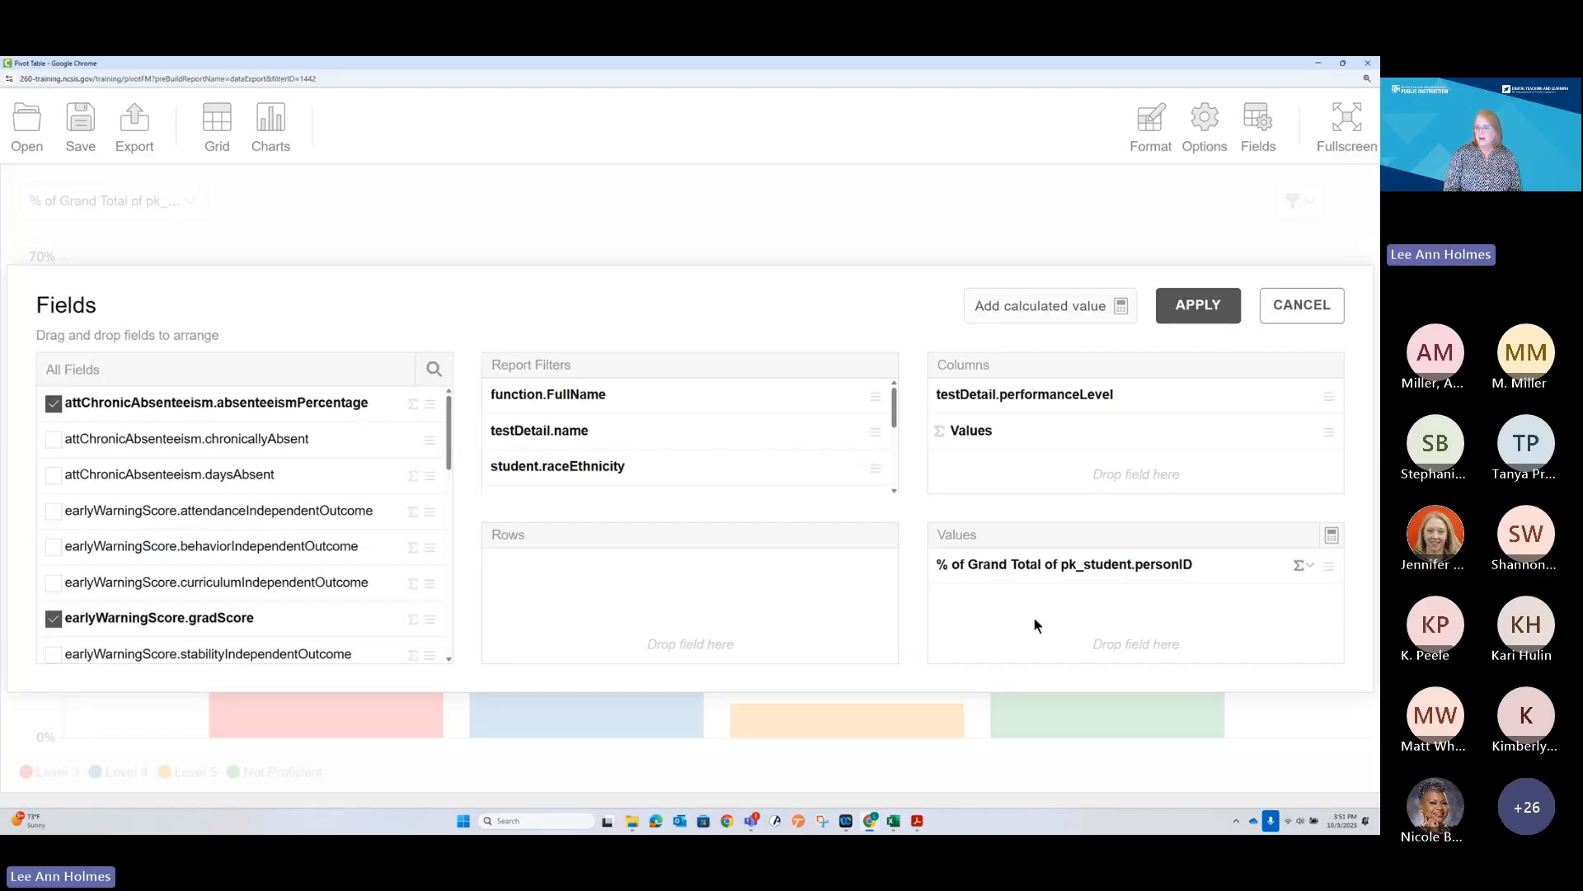
click(1299, 575)
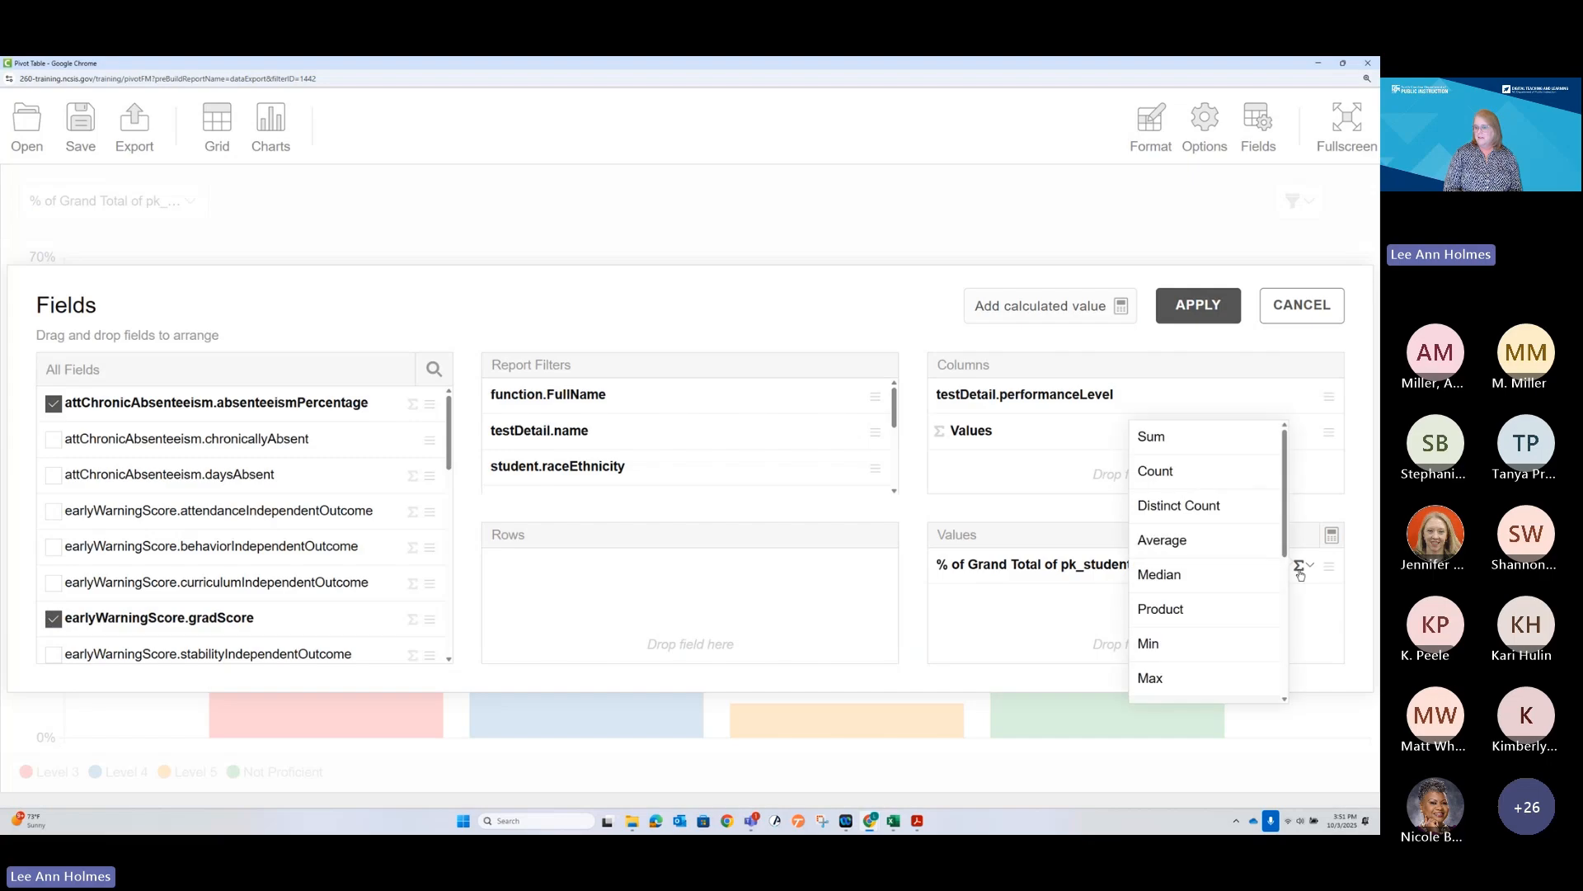
click(1279, 575)
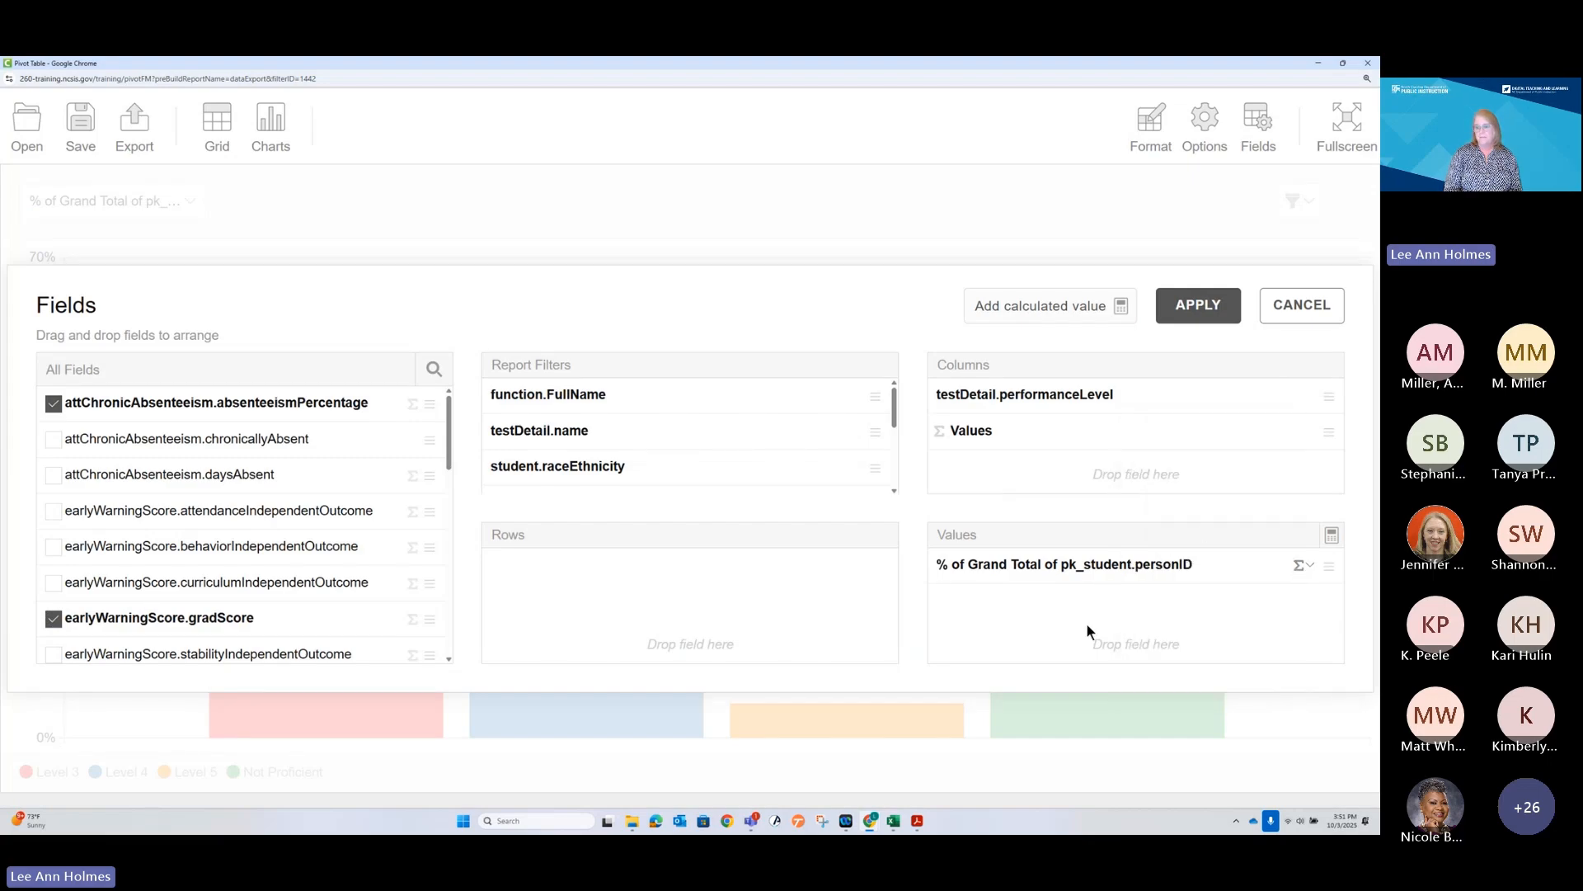
click(1300, 569)
click(1300, 571)
click(1300, 567)
drag(1283, 541, 1288, 617)
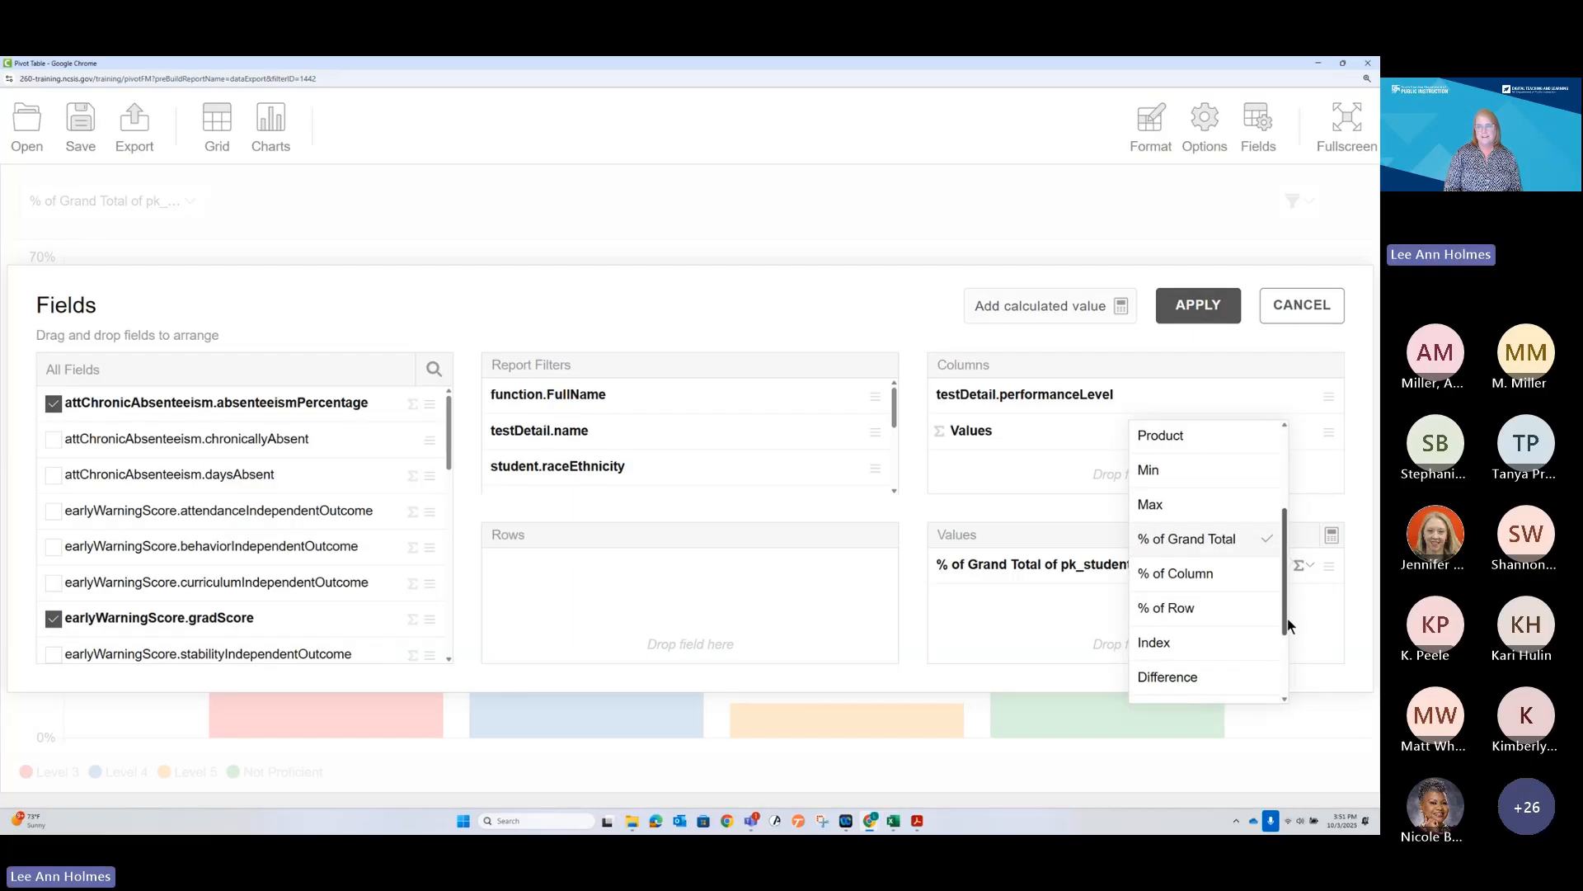
click(1057, 640)
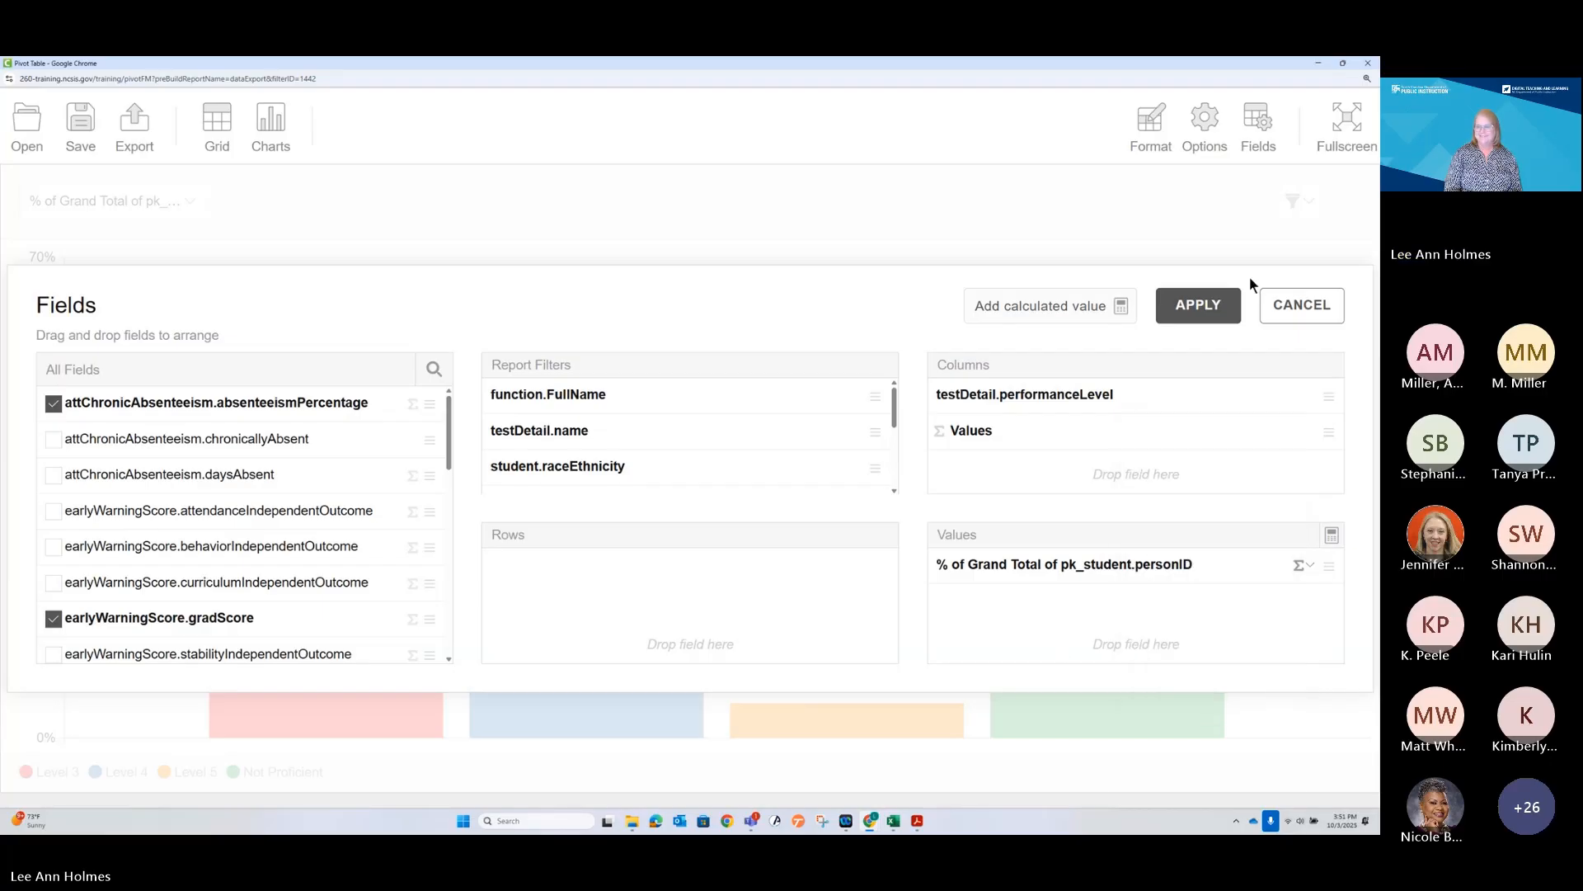
click(1213, 298)
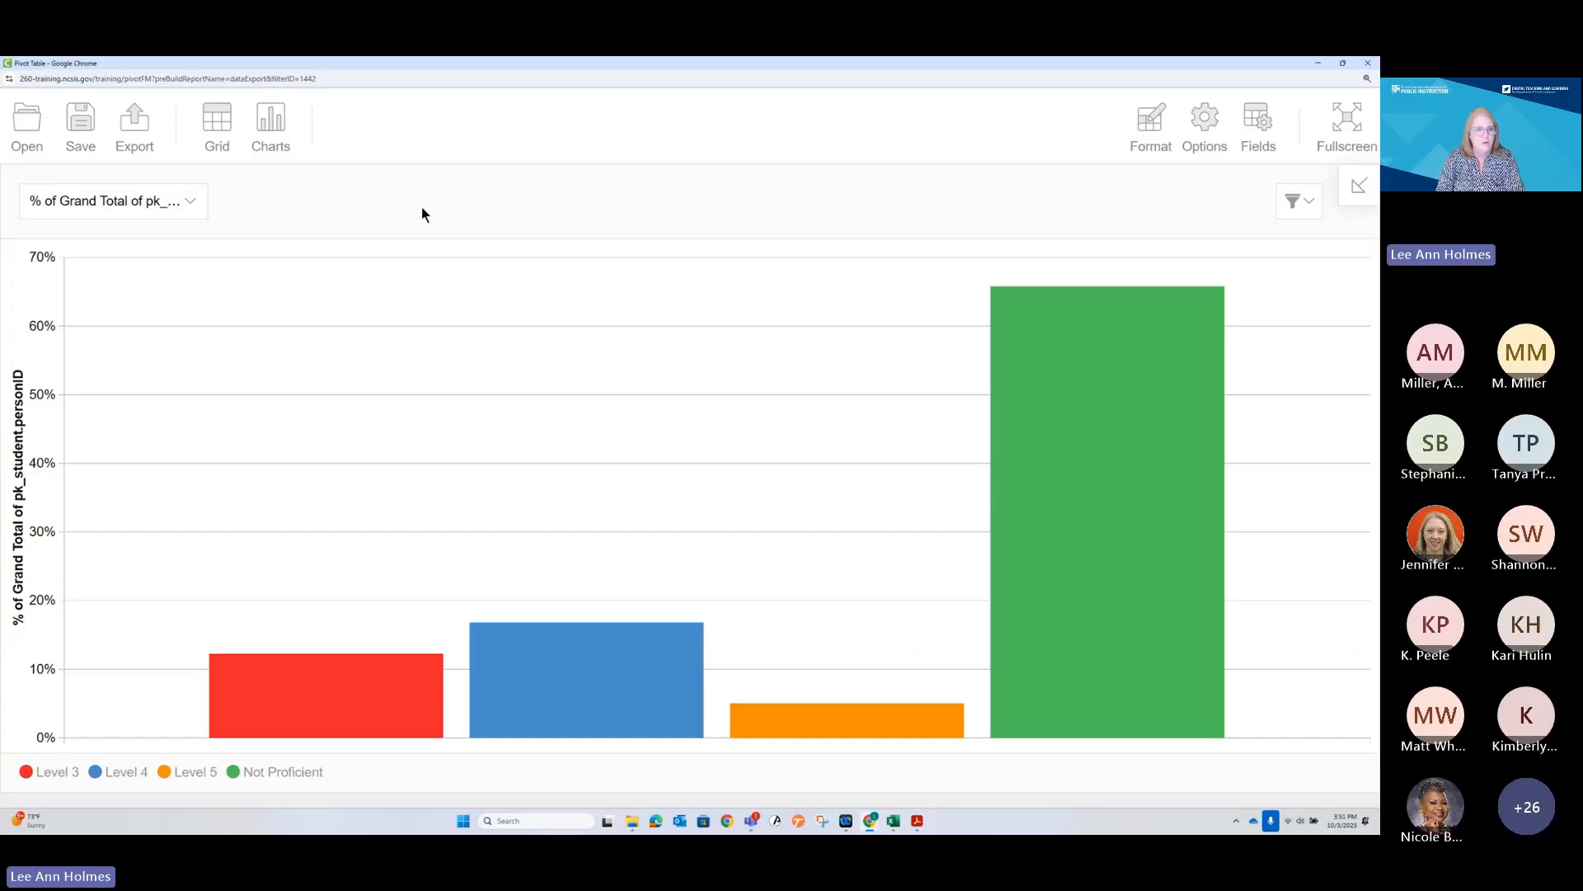
Switch to the Google Slides deck and start presenting from slide 17, Aggregate Data with Cube Analysis
drag(457, 62, 704, 158)
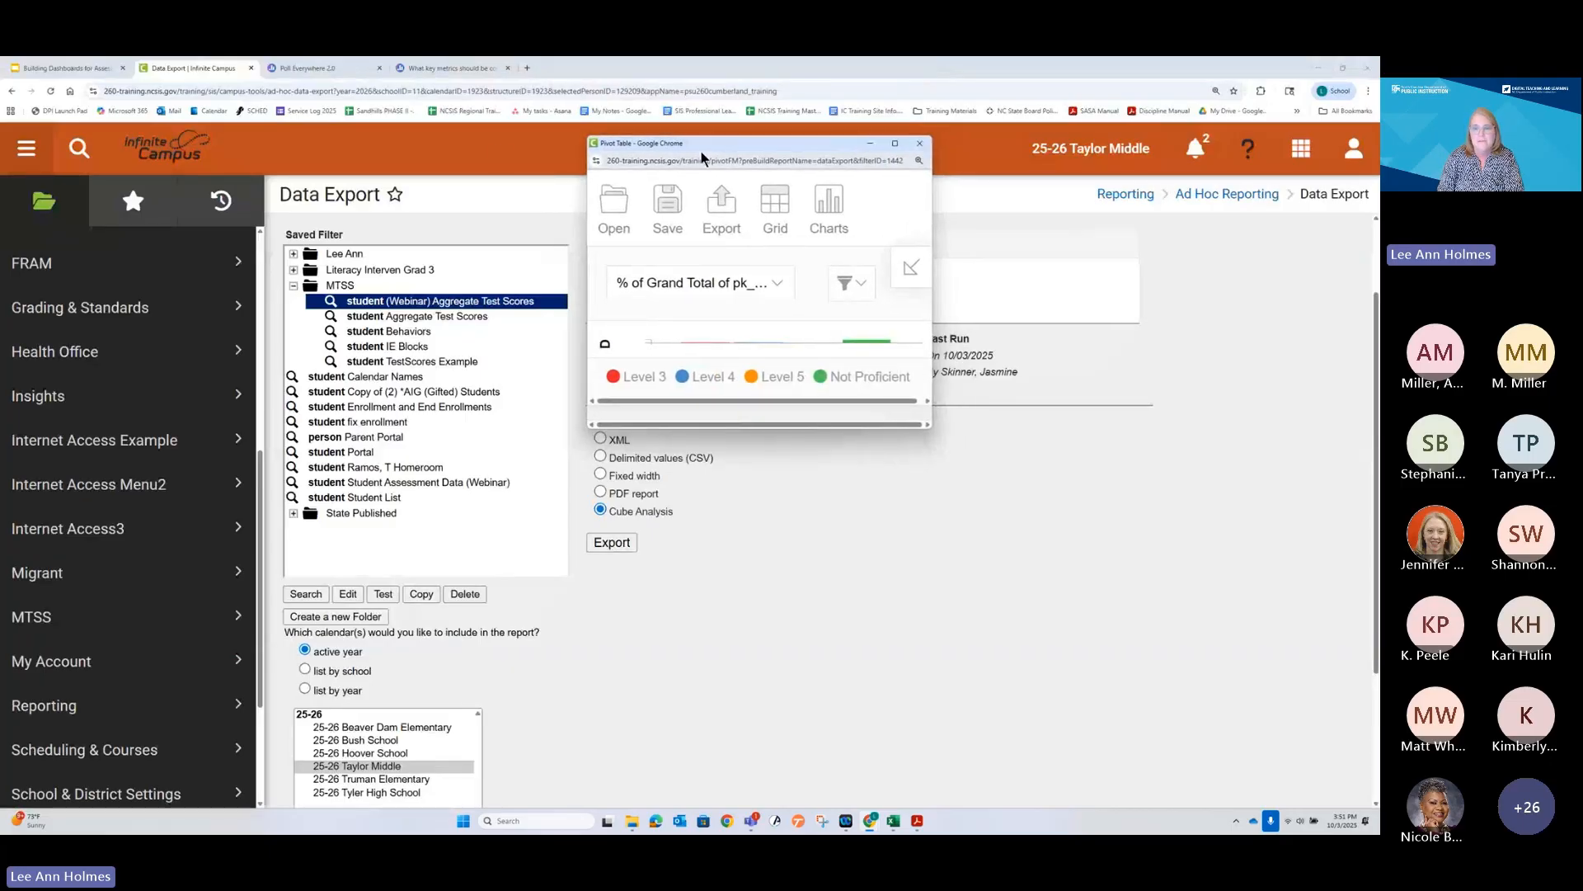
click(70, 68)
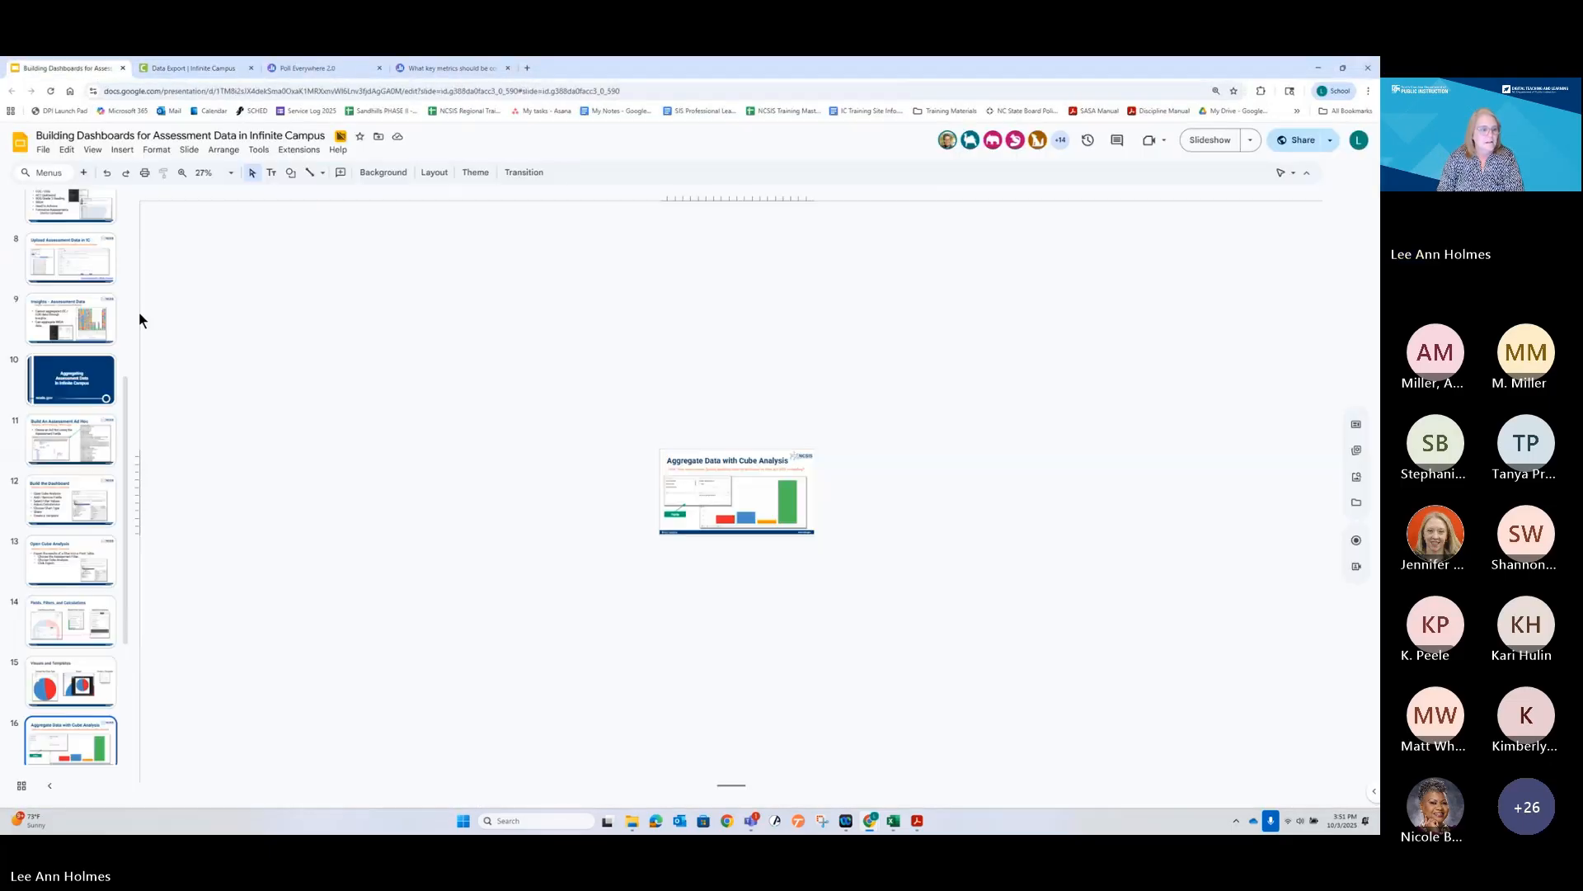
scroll(75, 495, down, 3)
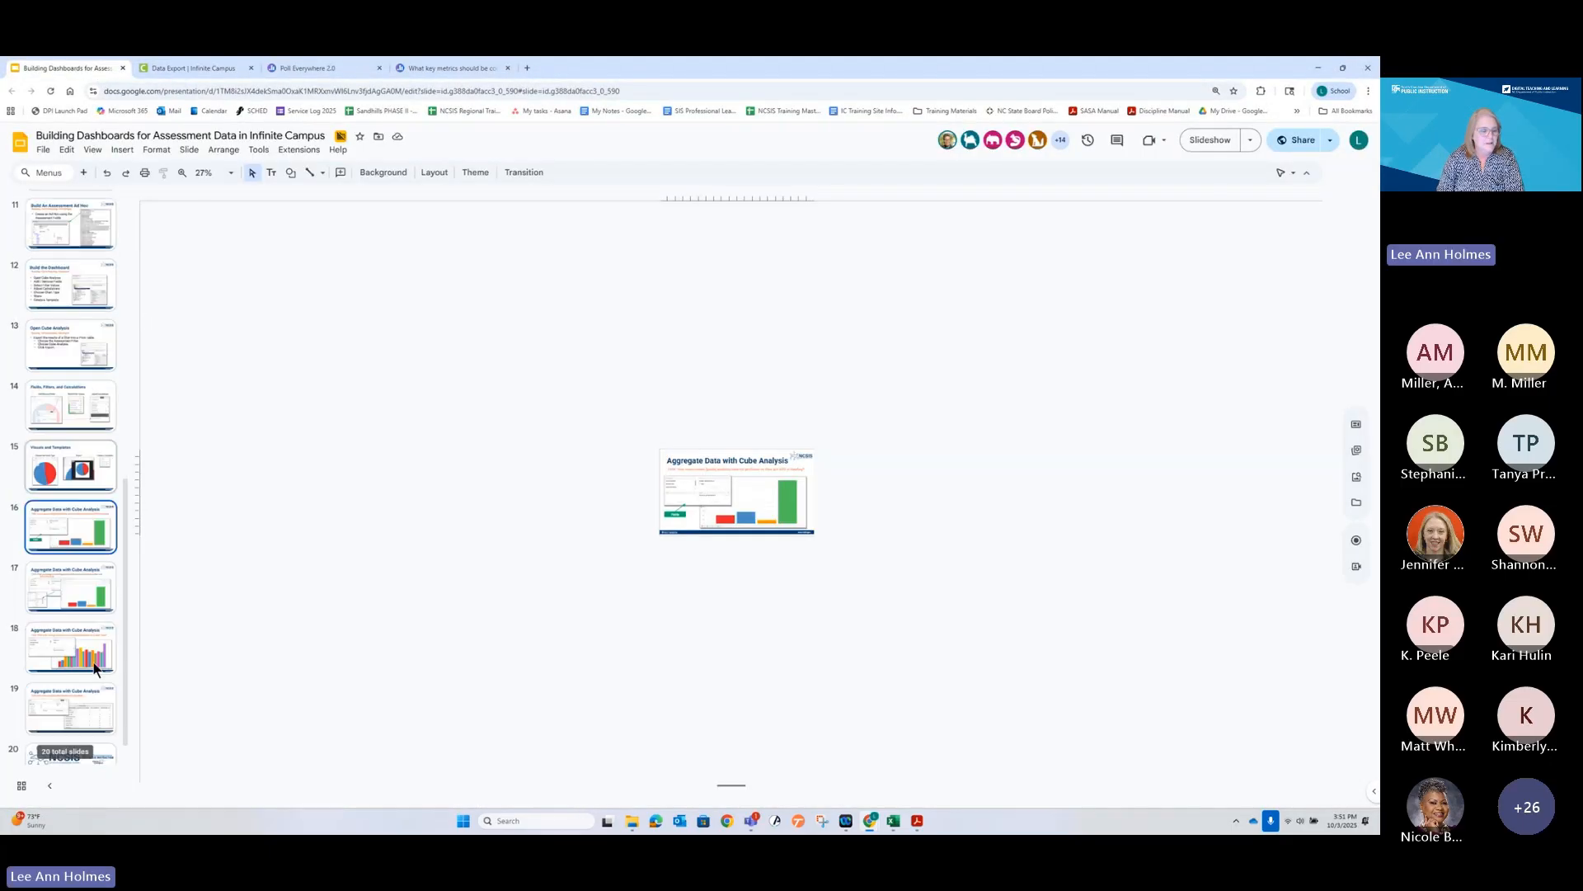
click(81, 576)
click(1196, 140)
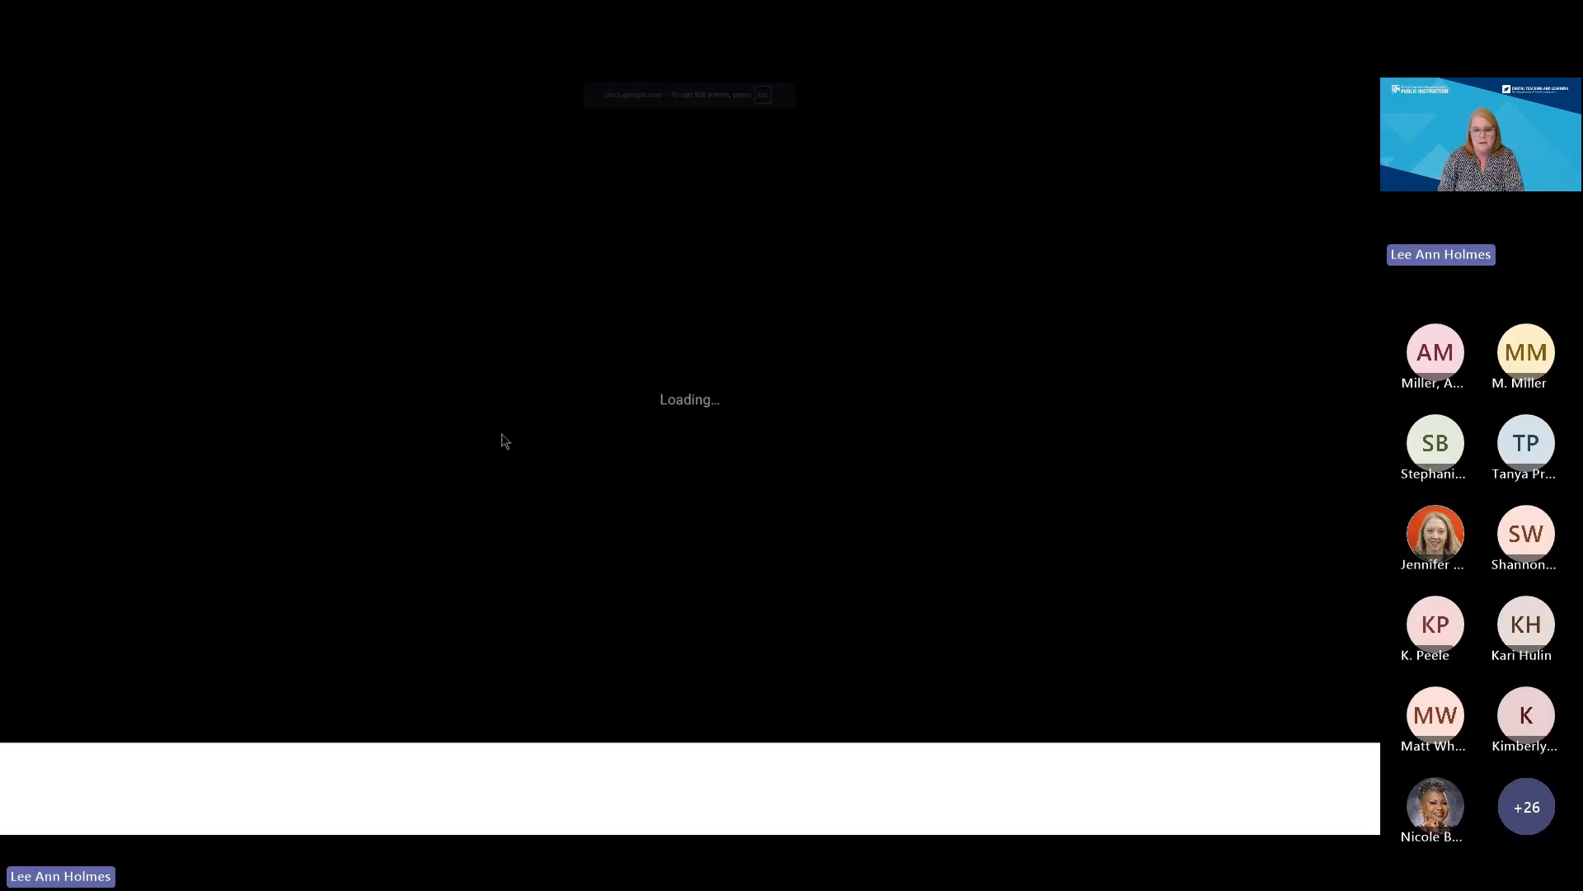
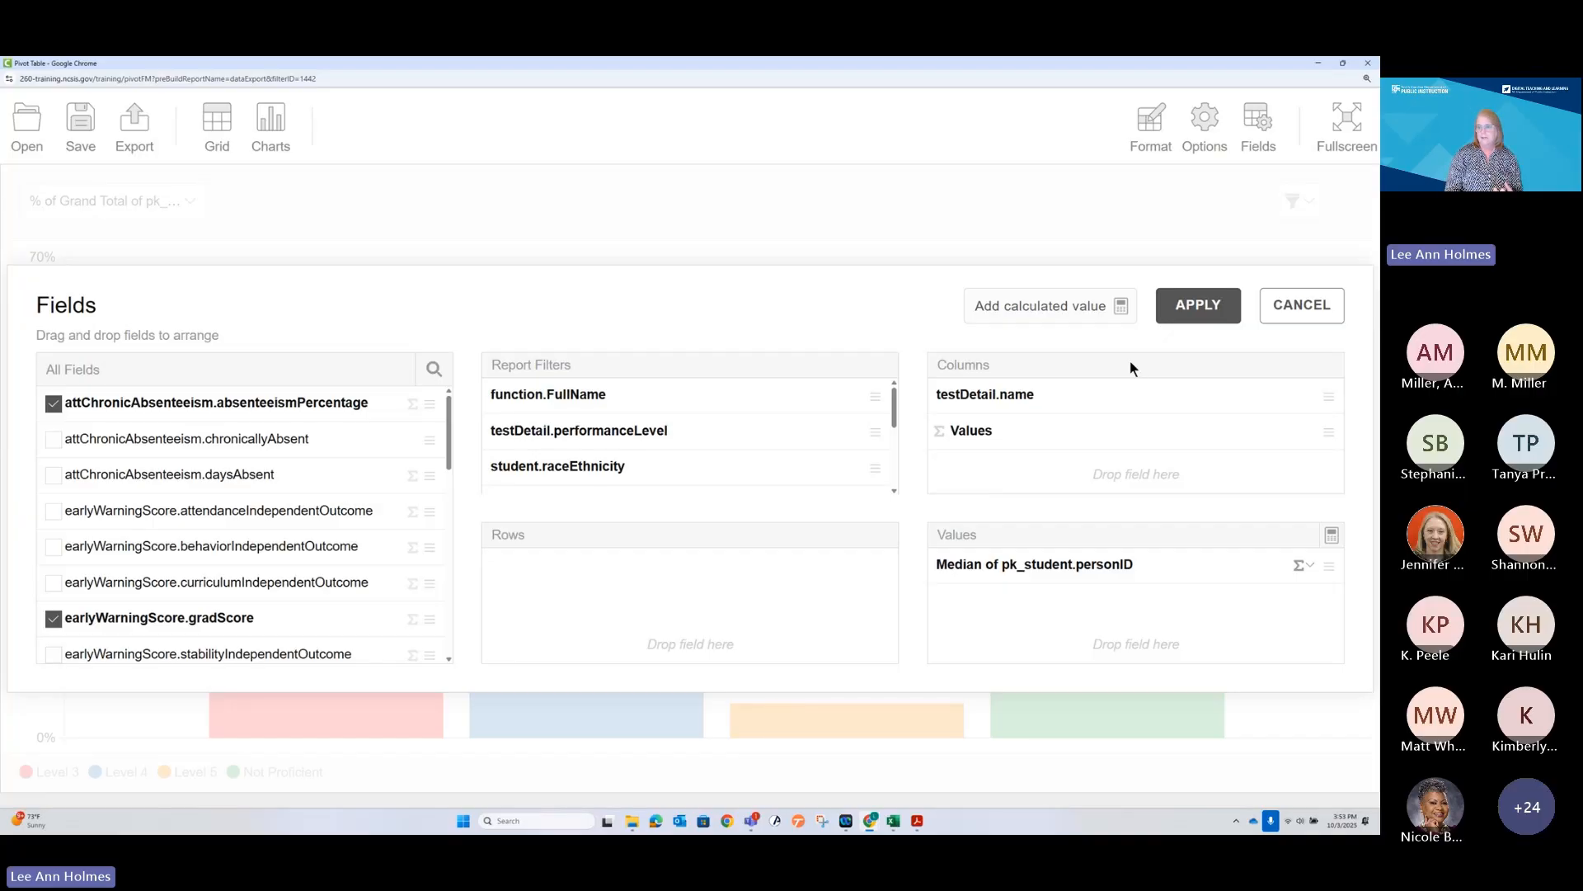
Apply the median-by-testDetail.name arrangement and add EOG Reading Grade 3 Retest, Grade 3 Mathematics and Reading EOG, and Grade 4 Mathematics EOG to the testDetail.name filter
click(1166, 318)
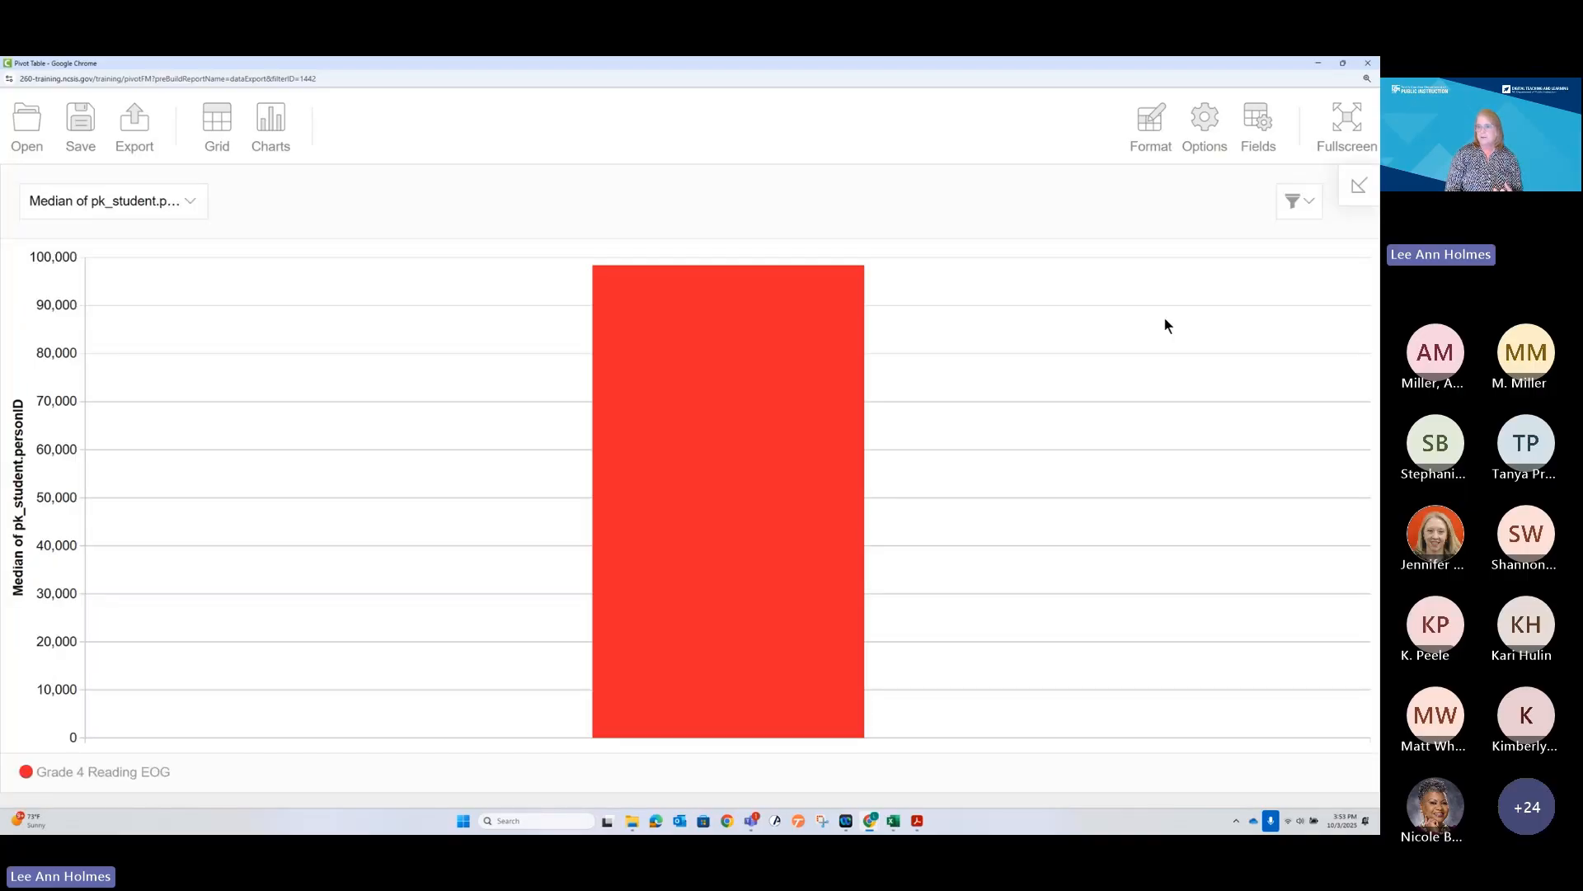
click(1294, 203)
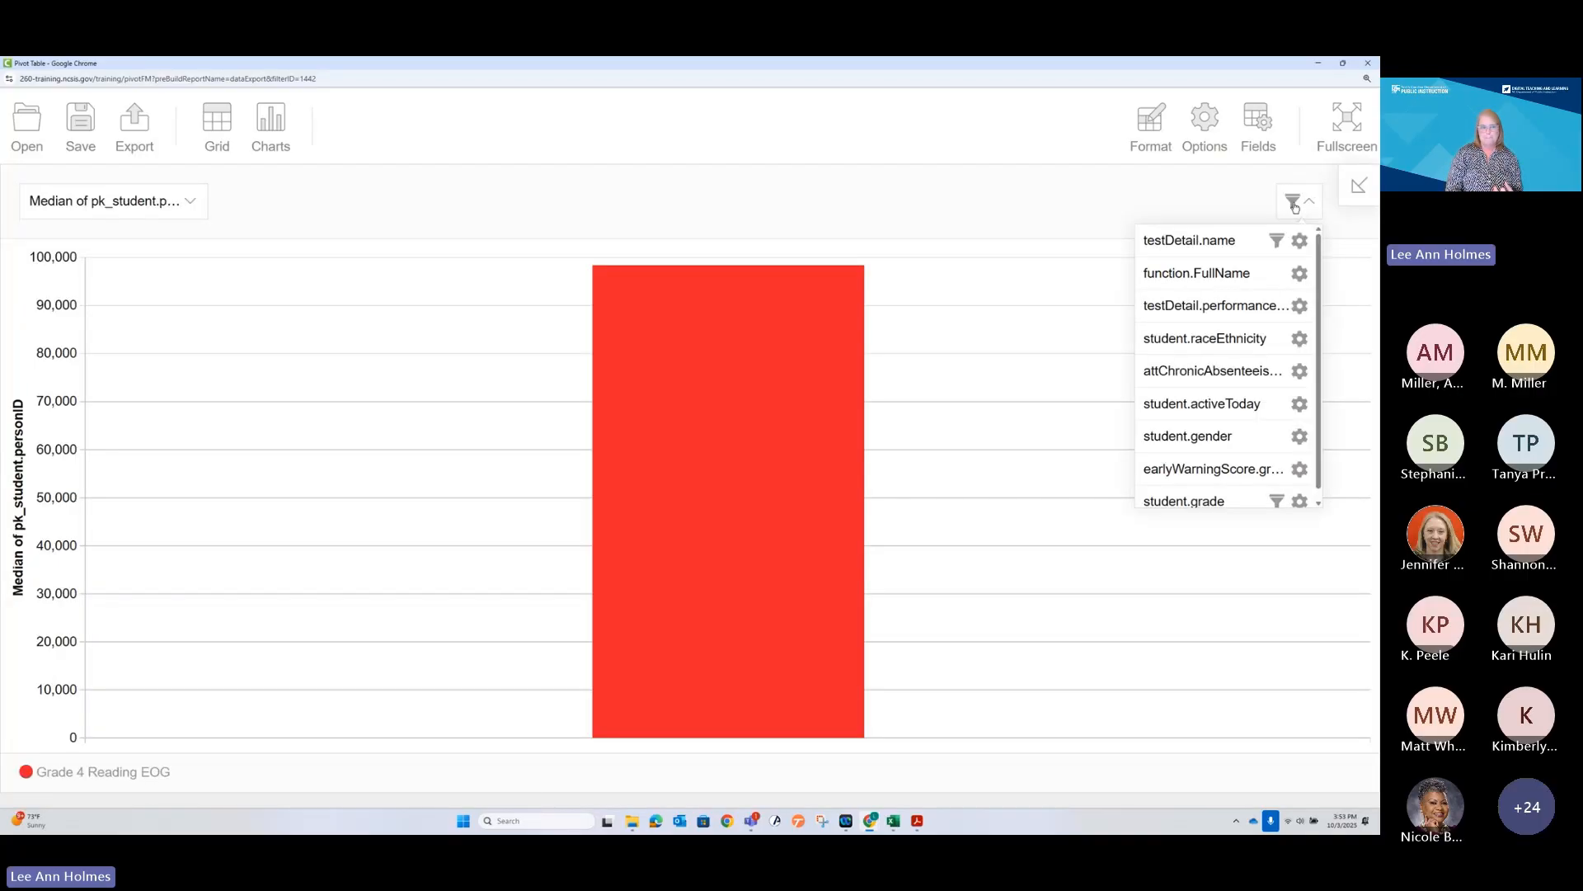
click(1300, 242)
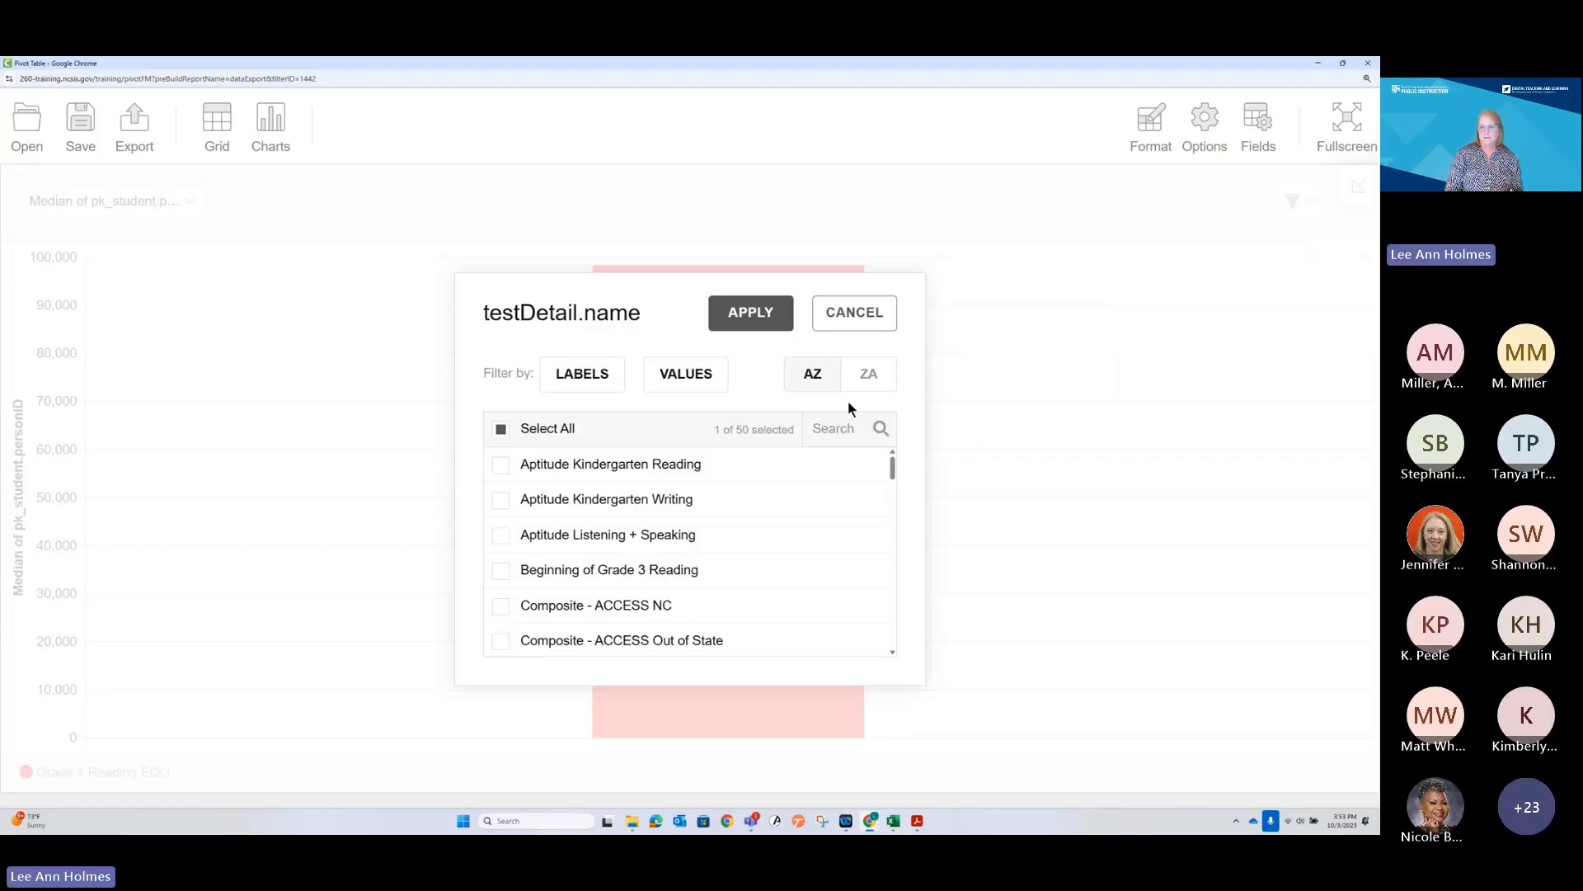
click(835, 427)
text(e)
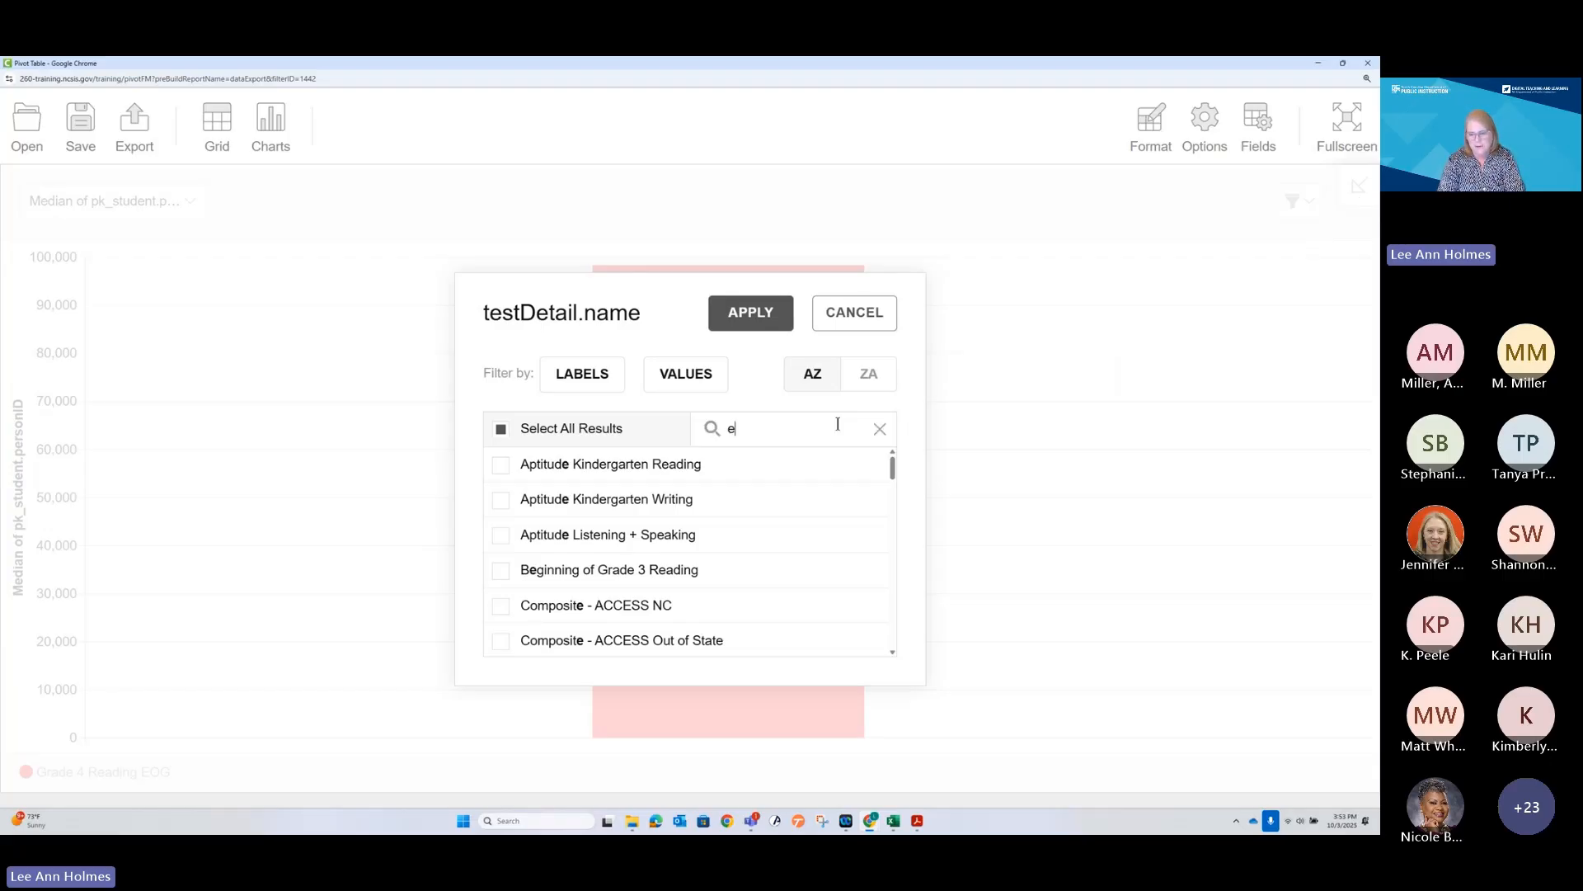
text(og)
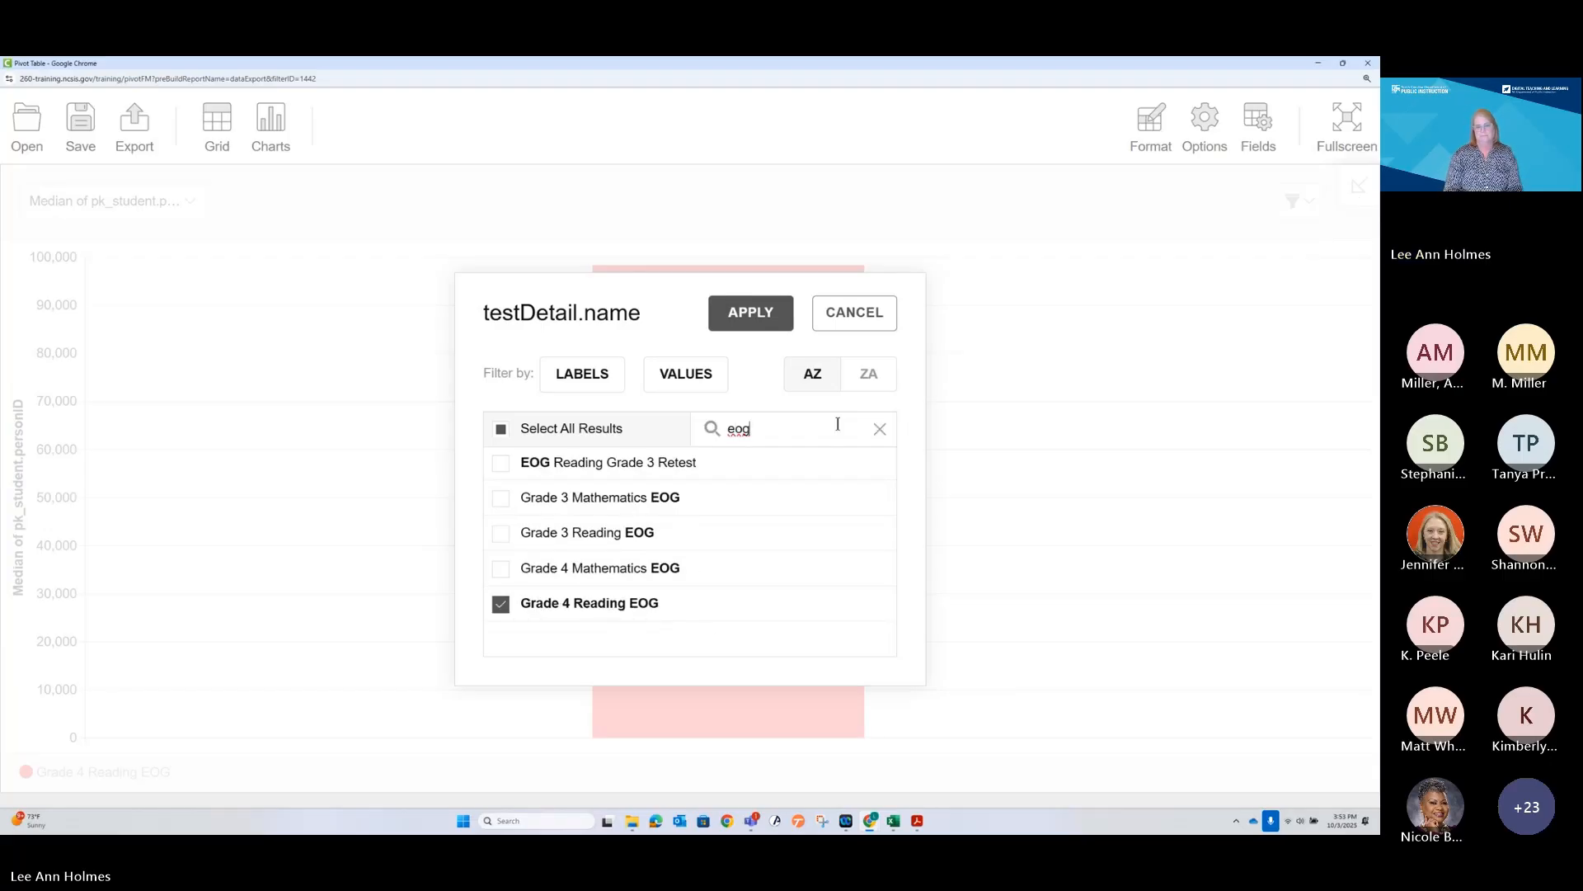
click(499, 466)
click(500, 497)
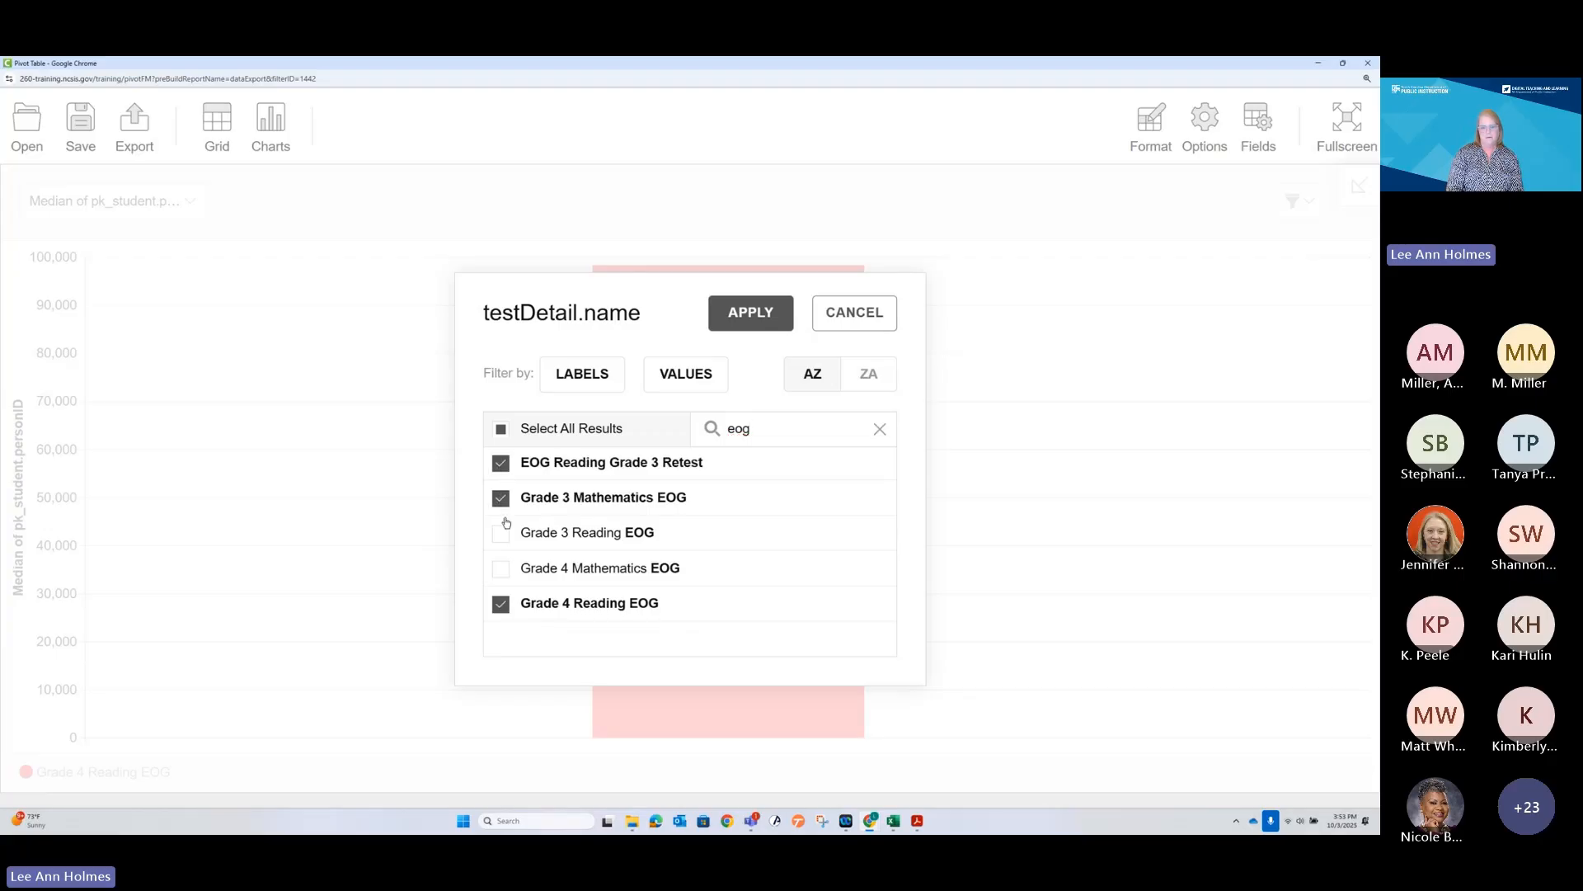
click(501, 532)
click(500, 569)
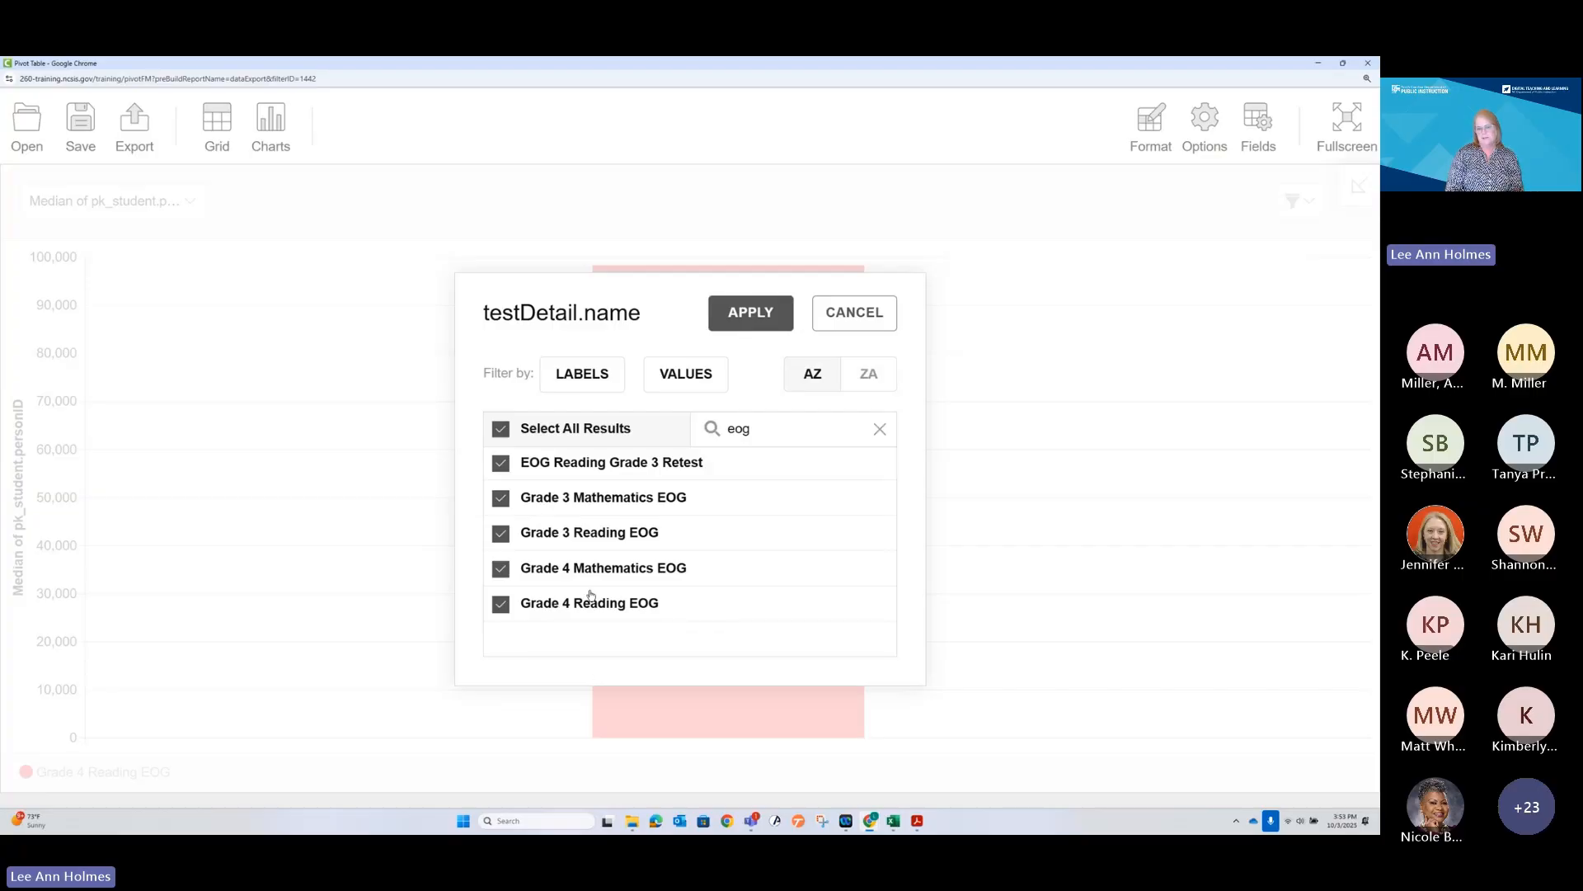
click(741, 318)
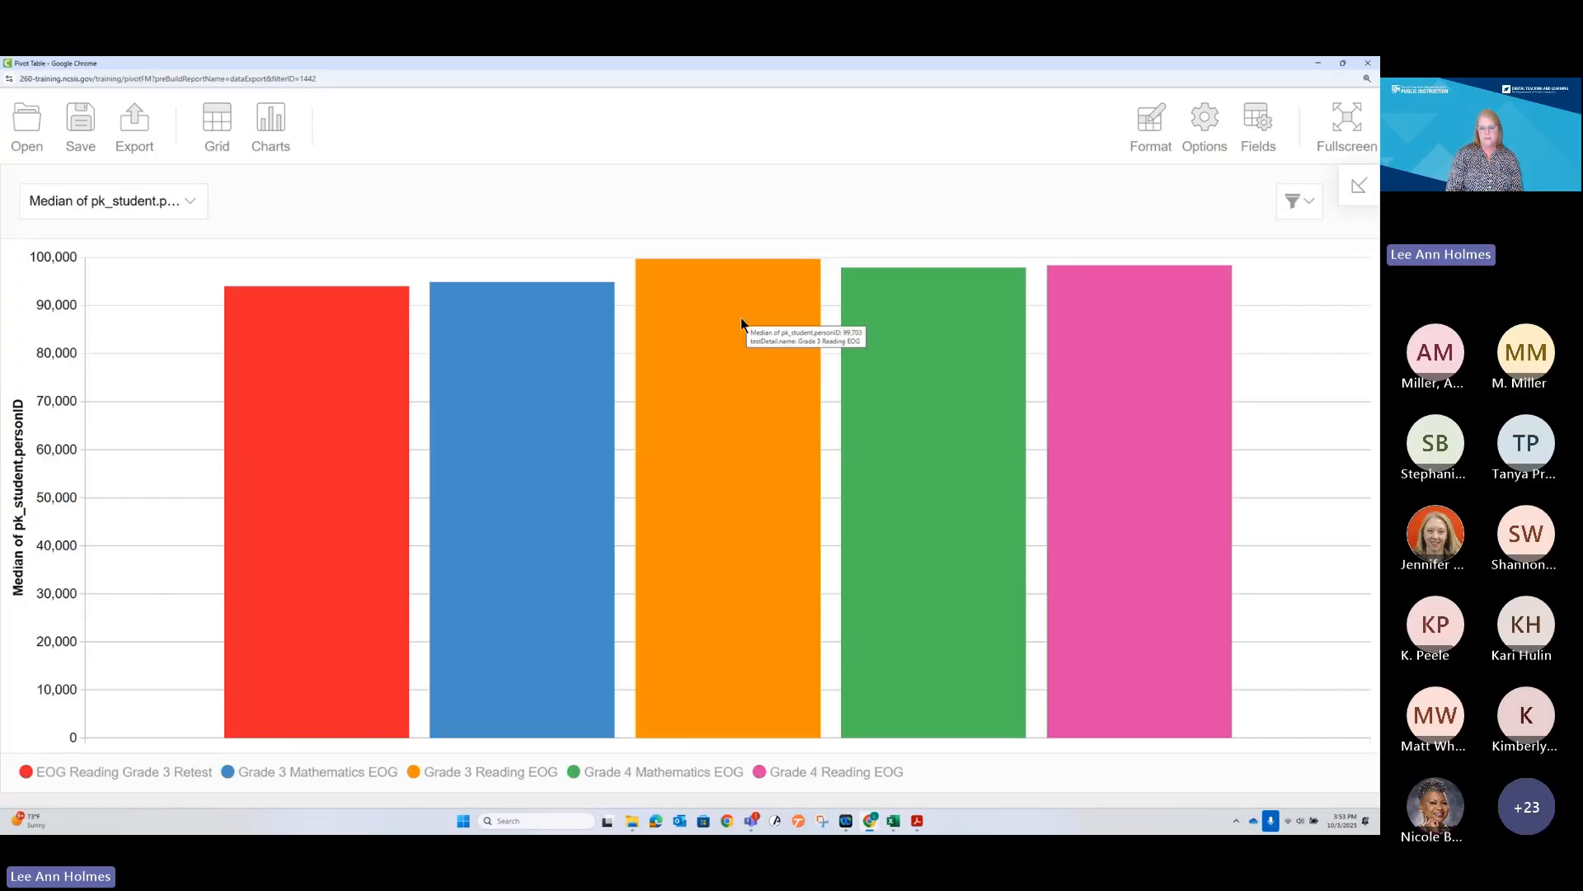
Replace pk_student.personID in the values with testDetail.percentile, aggregate it as Median and apply the arrangement
mouse_move(361, 552)
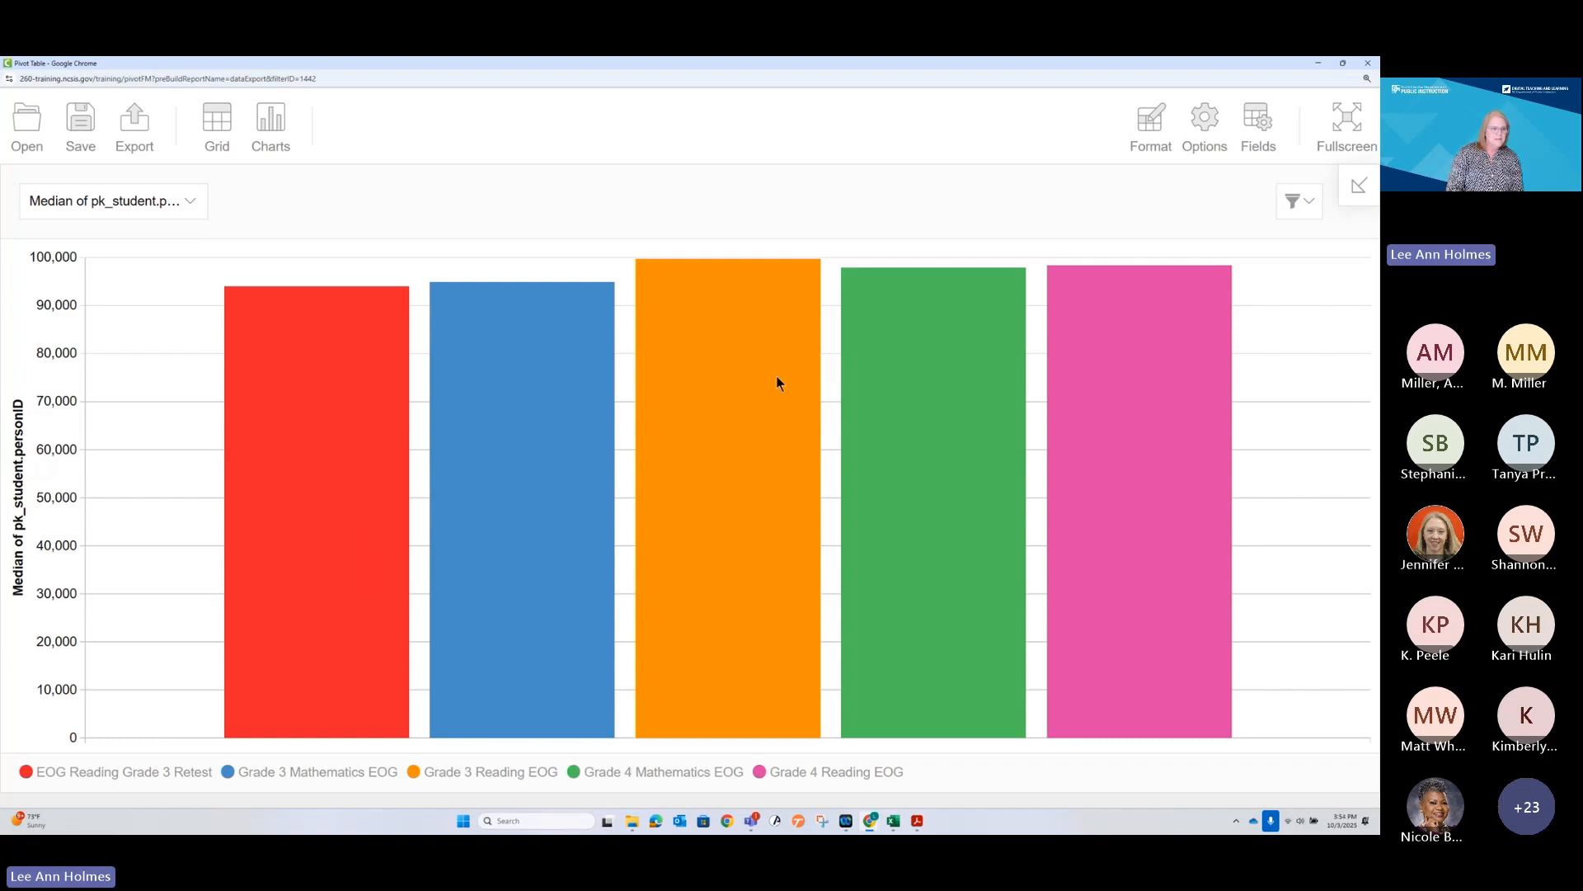
click(1295, 201)
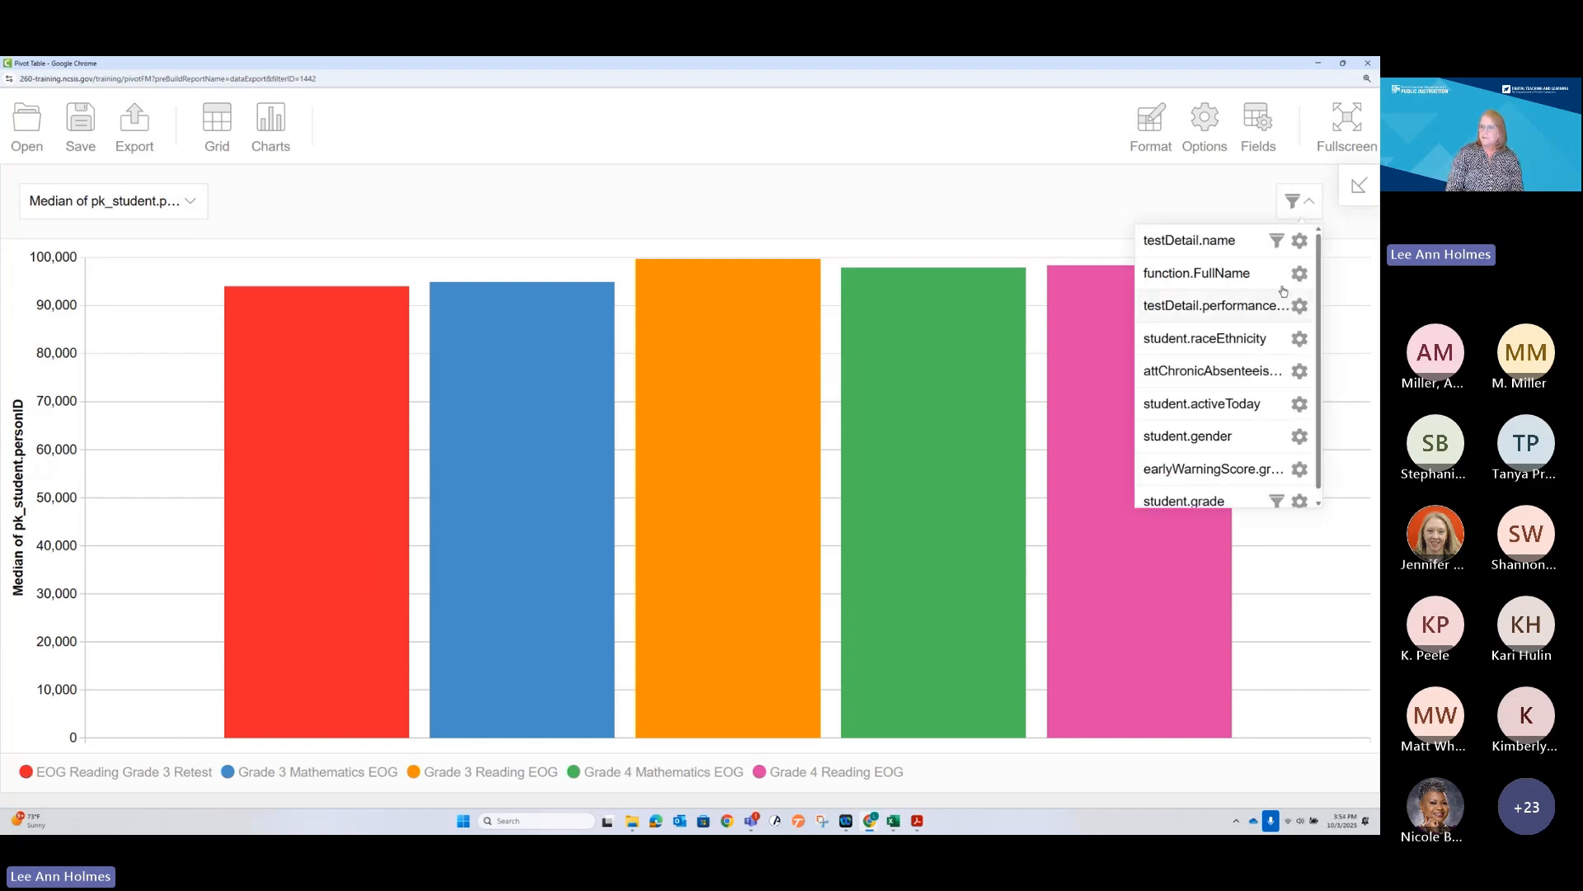
click(1259, 140)
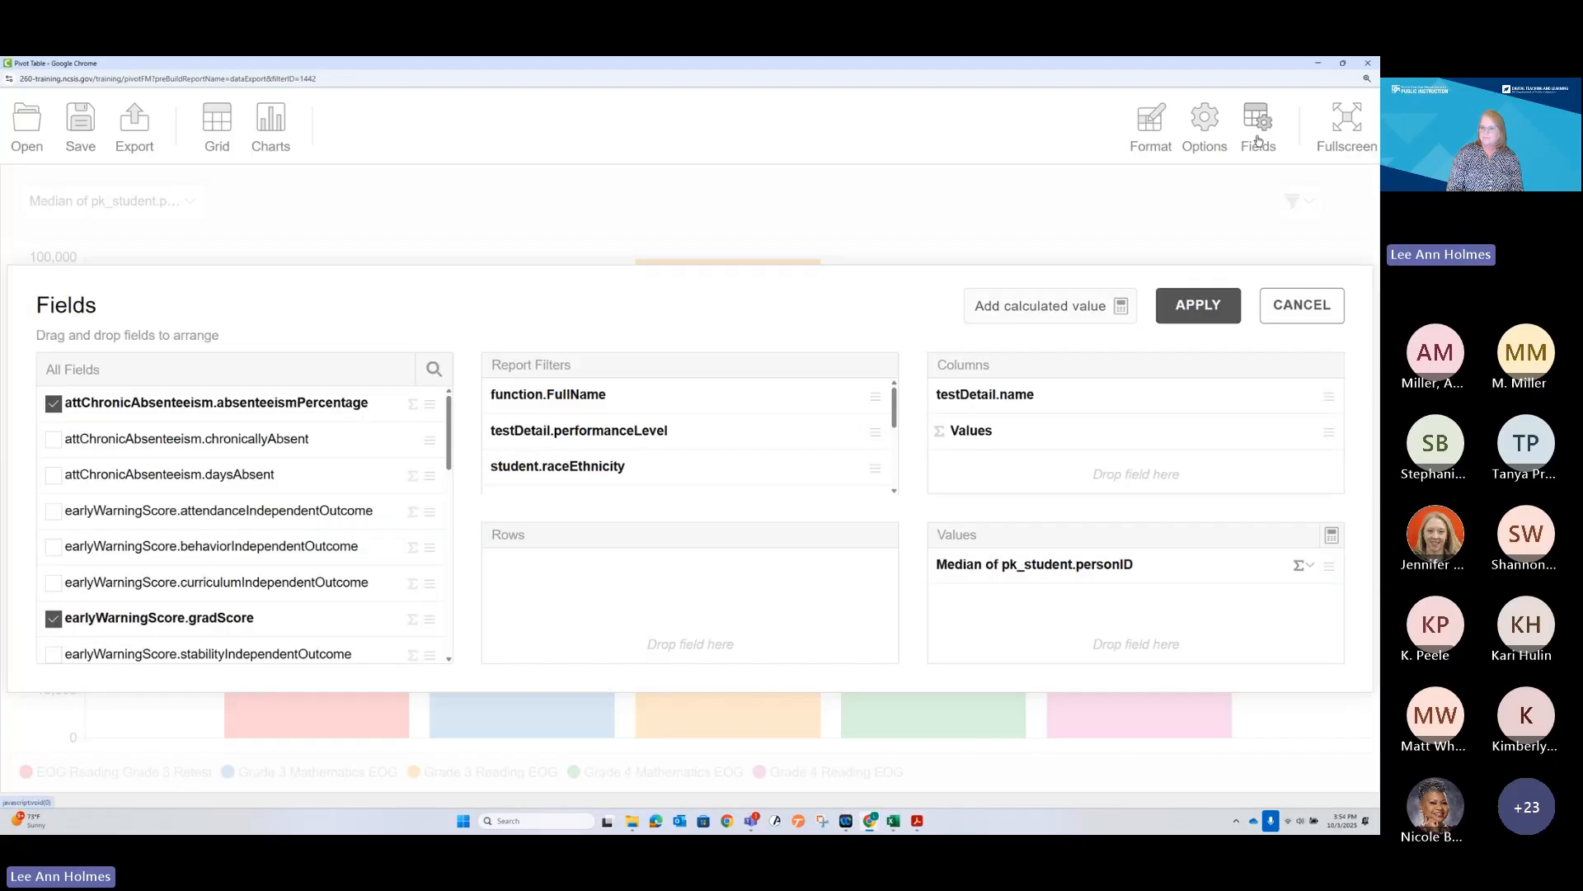
drag(1048, 557, 304, 557)
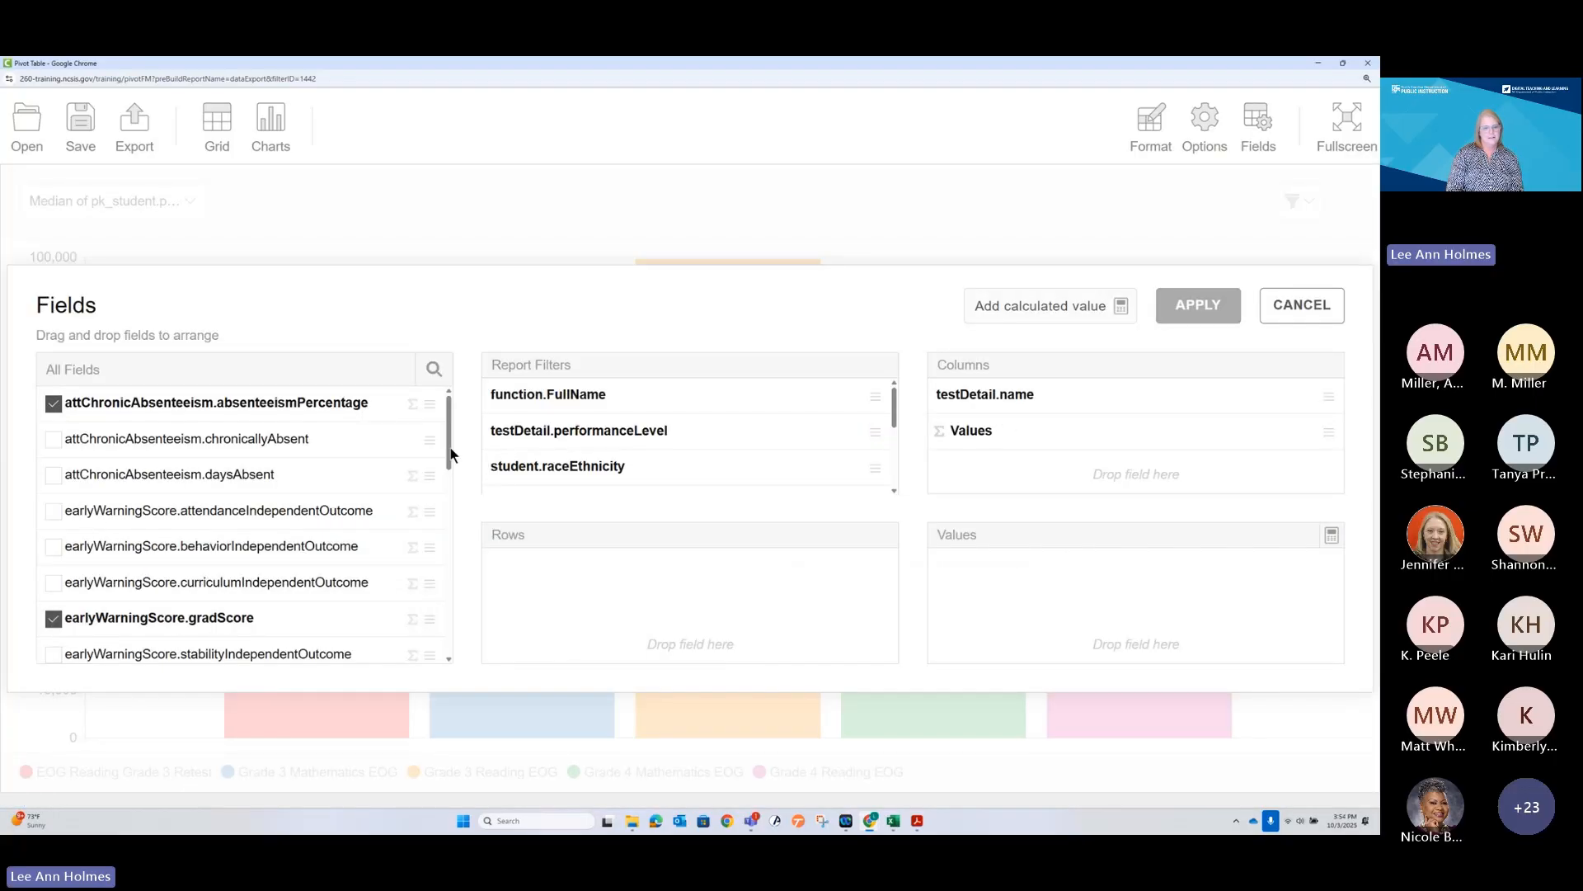
drag(451, 450, 477, 606)
drag(105, 579, 1004, 585)
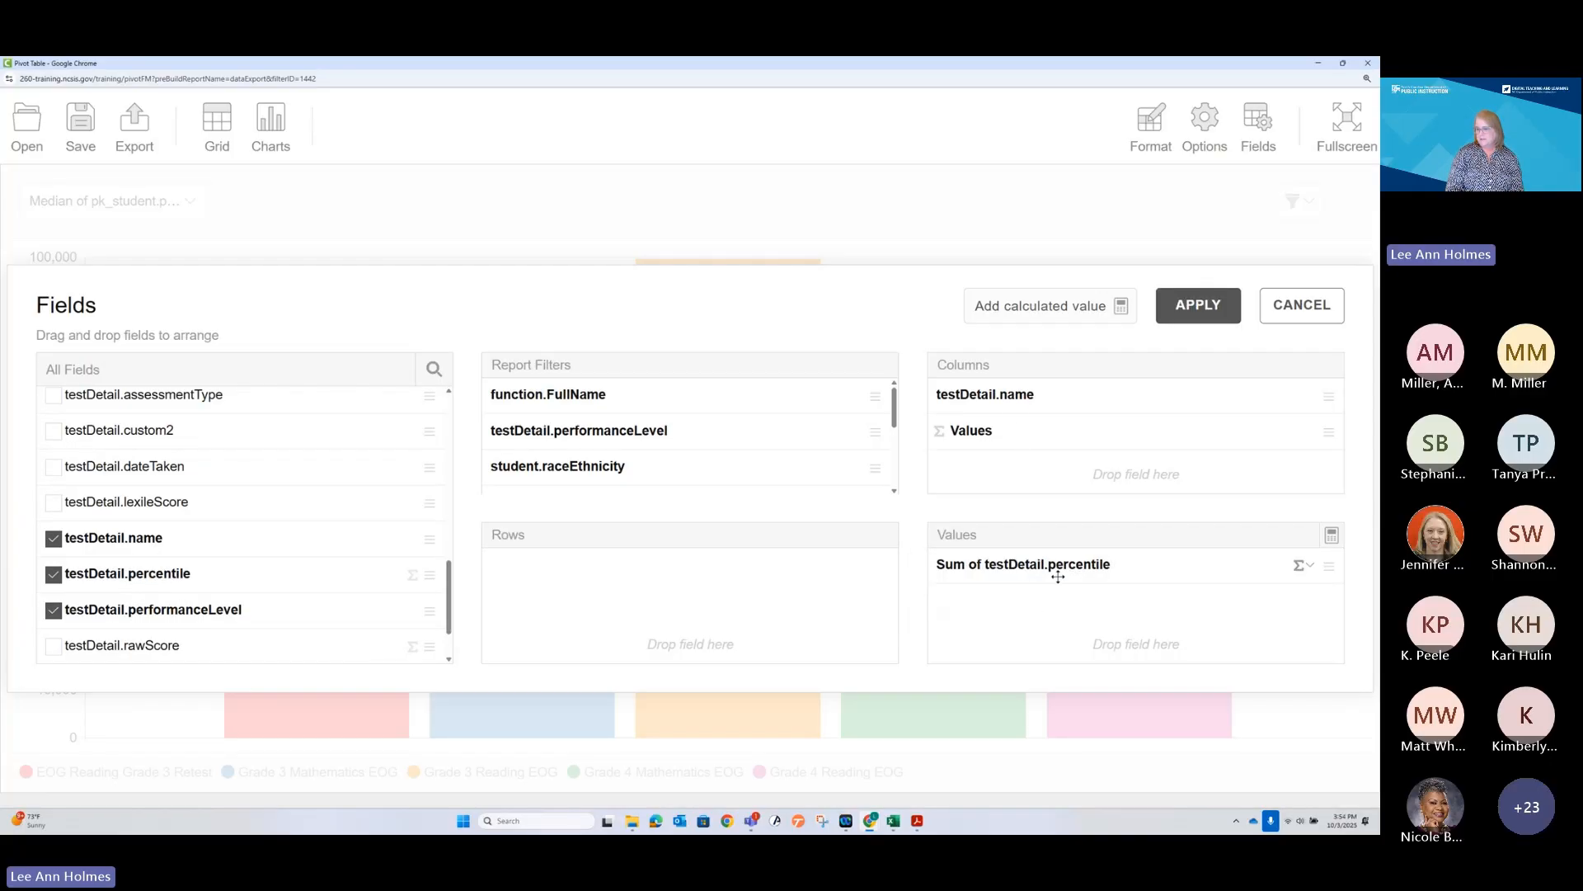
click(1302, 565)
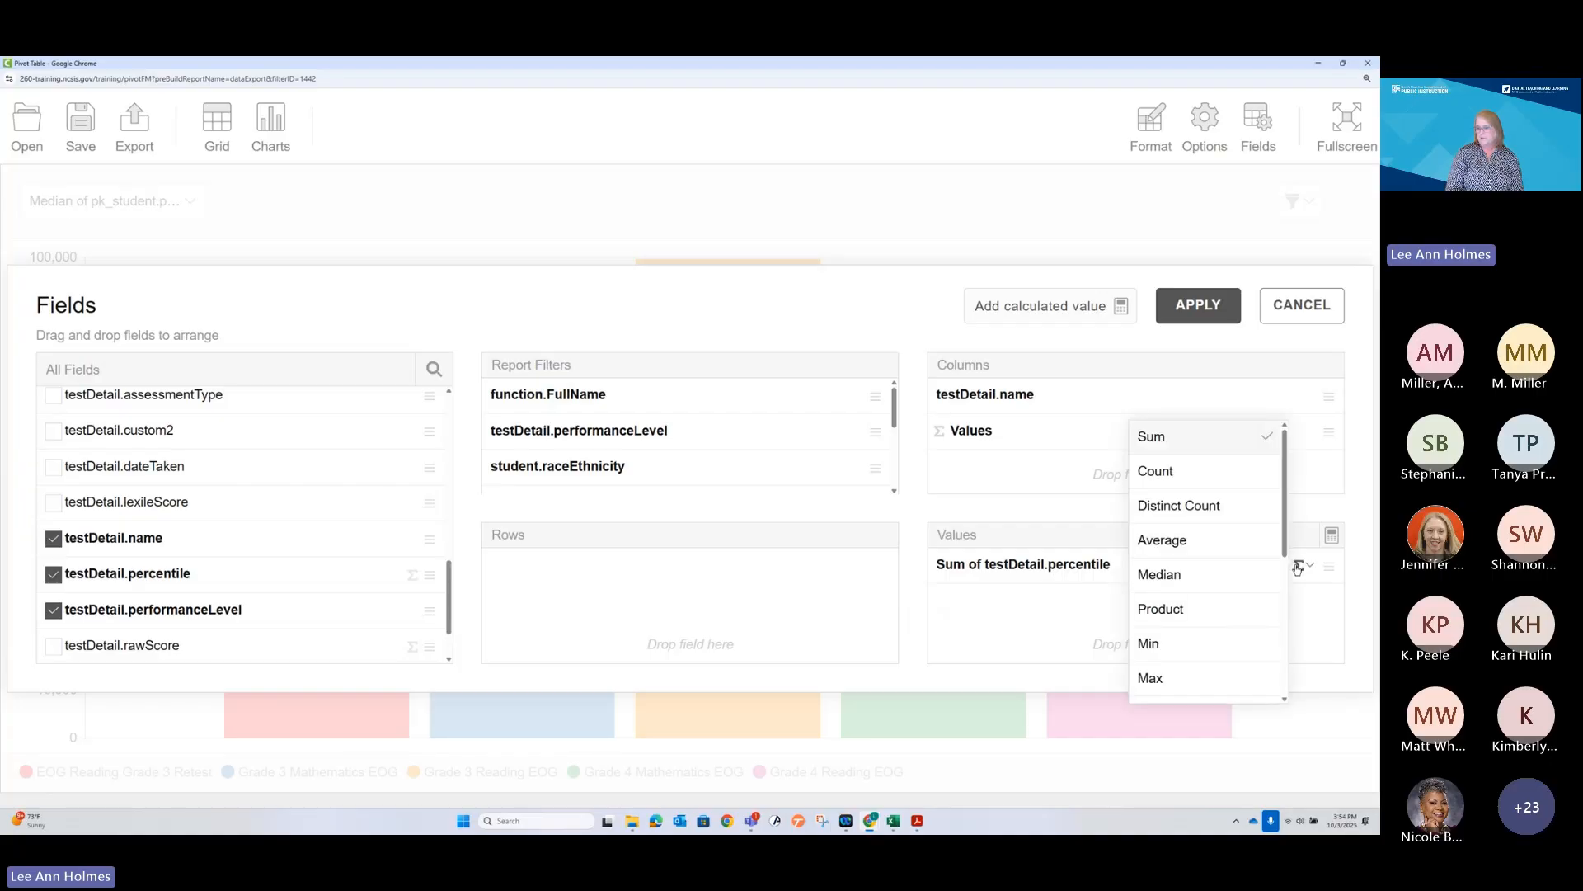
click(1214, 578)
click(1191, 314)
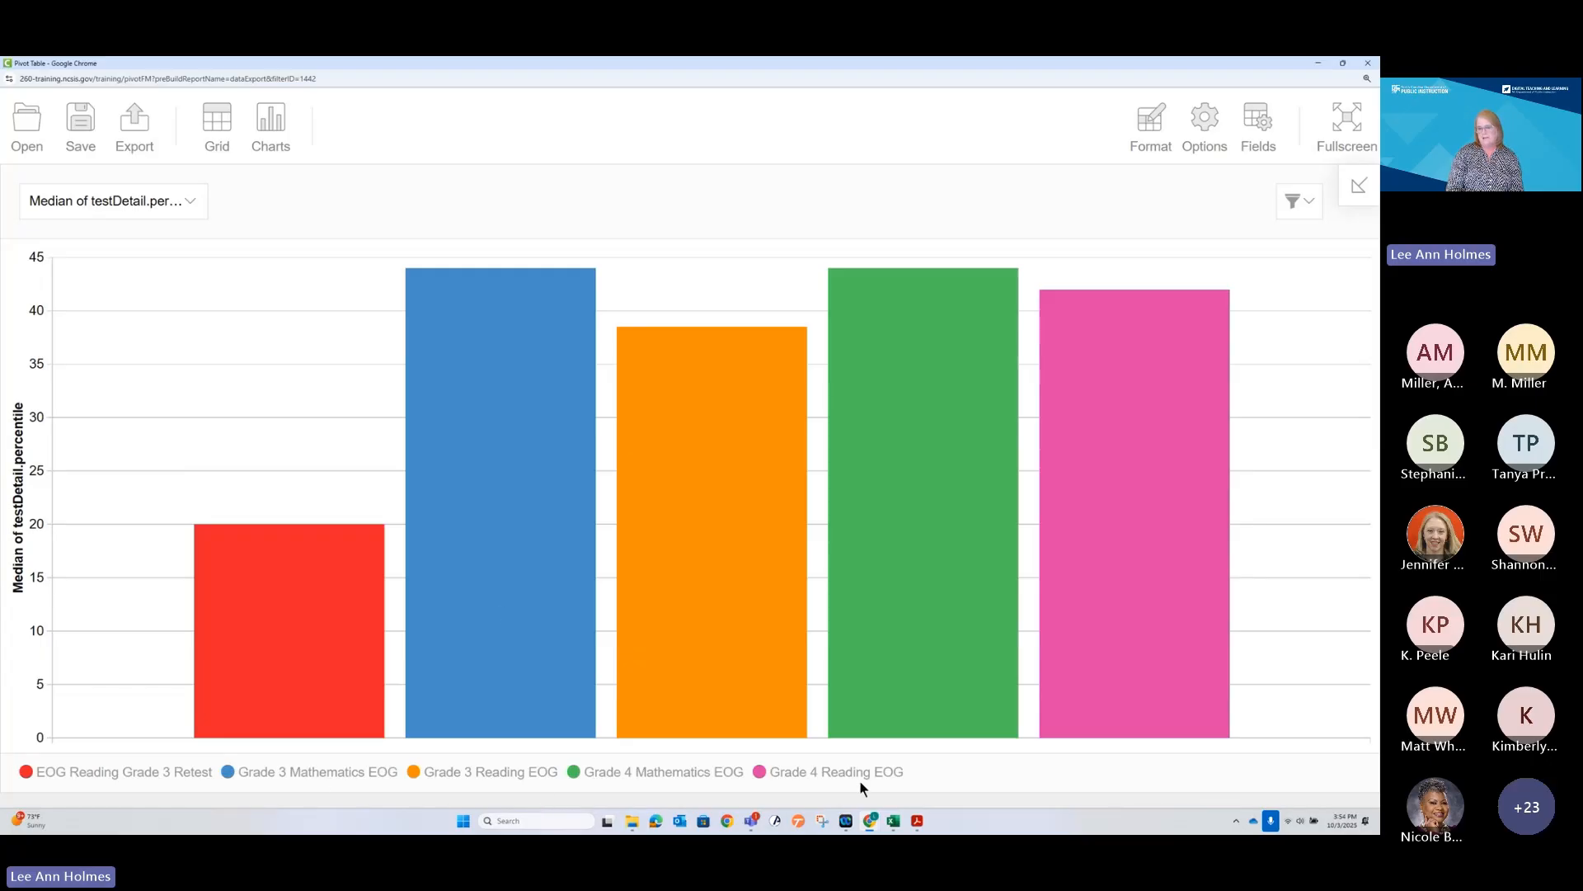
Include all tests in the testDetail.name filter and apply it to the median percentile chart
click(1295, 206)
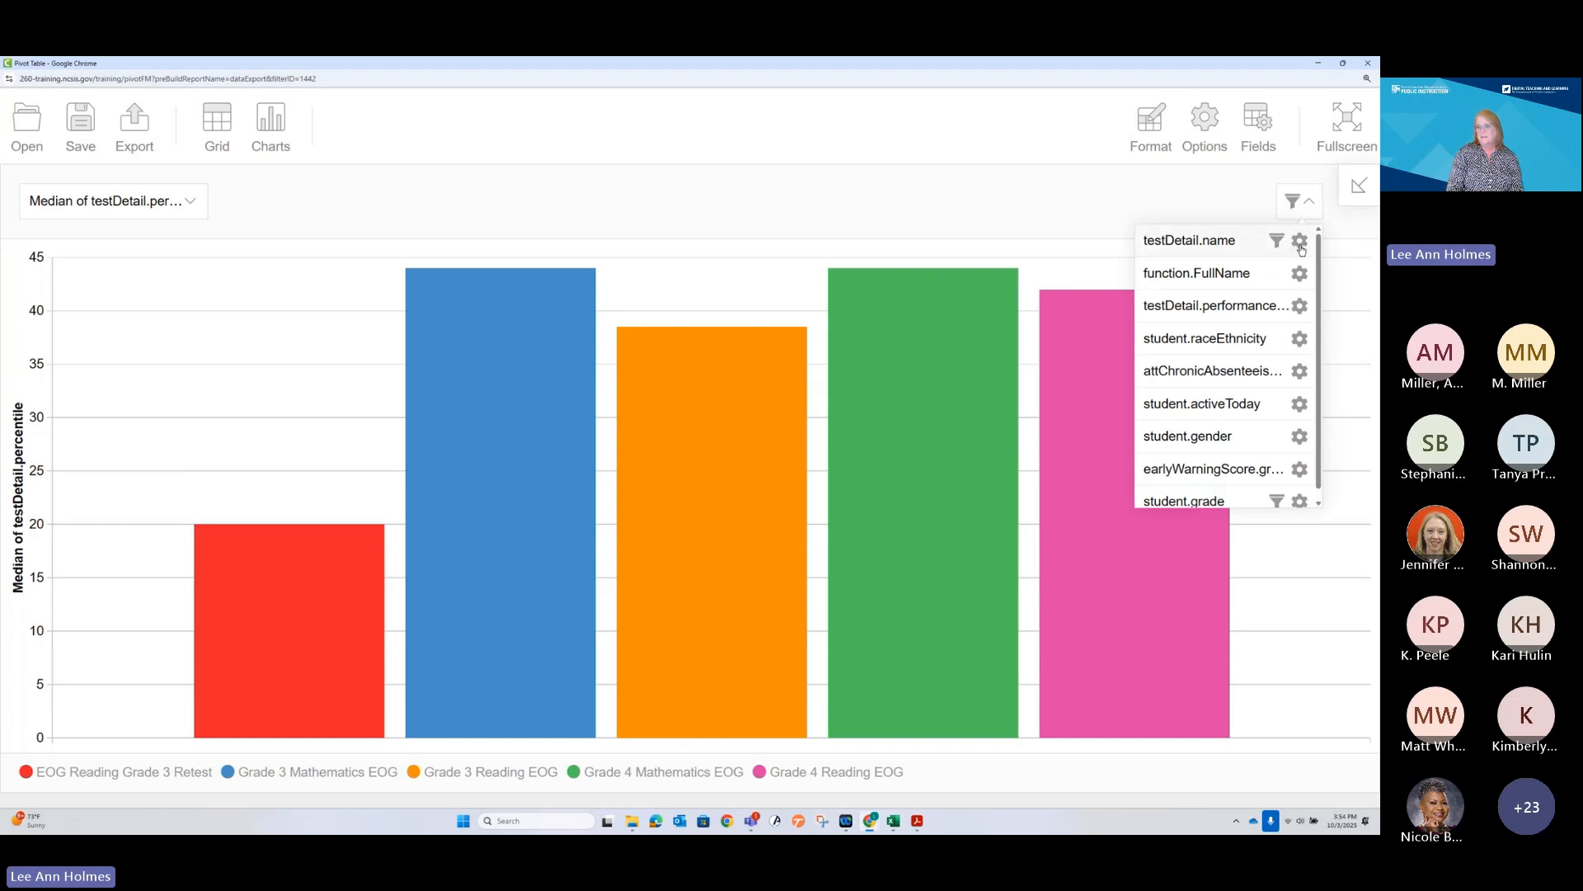
click(1297, 243)
click(500, 428)
click(726, 312)
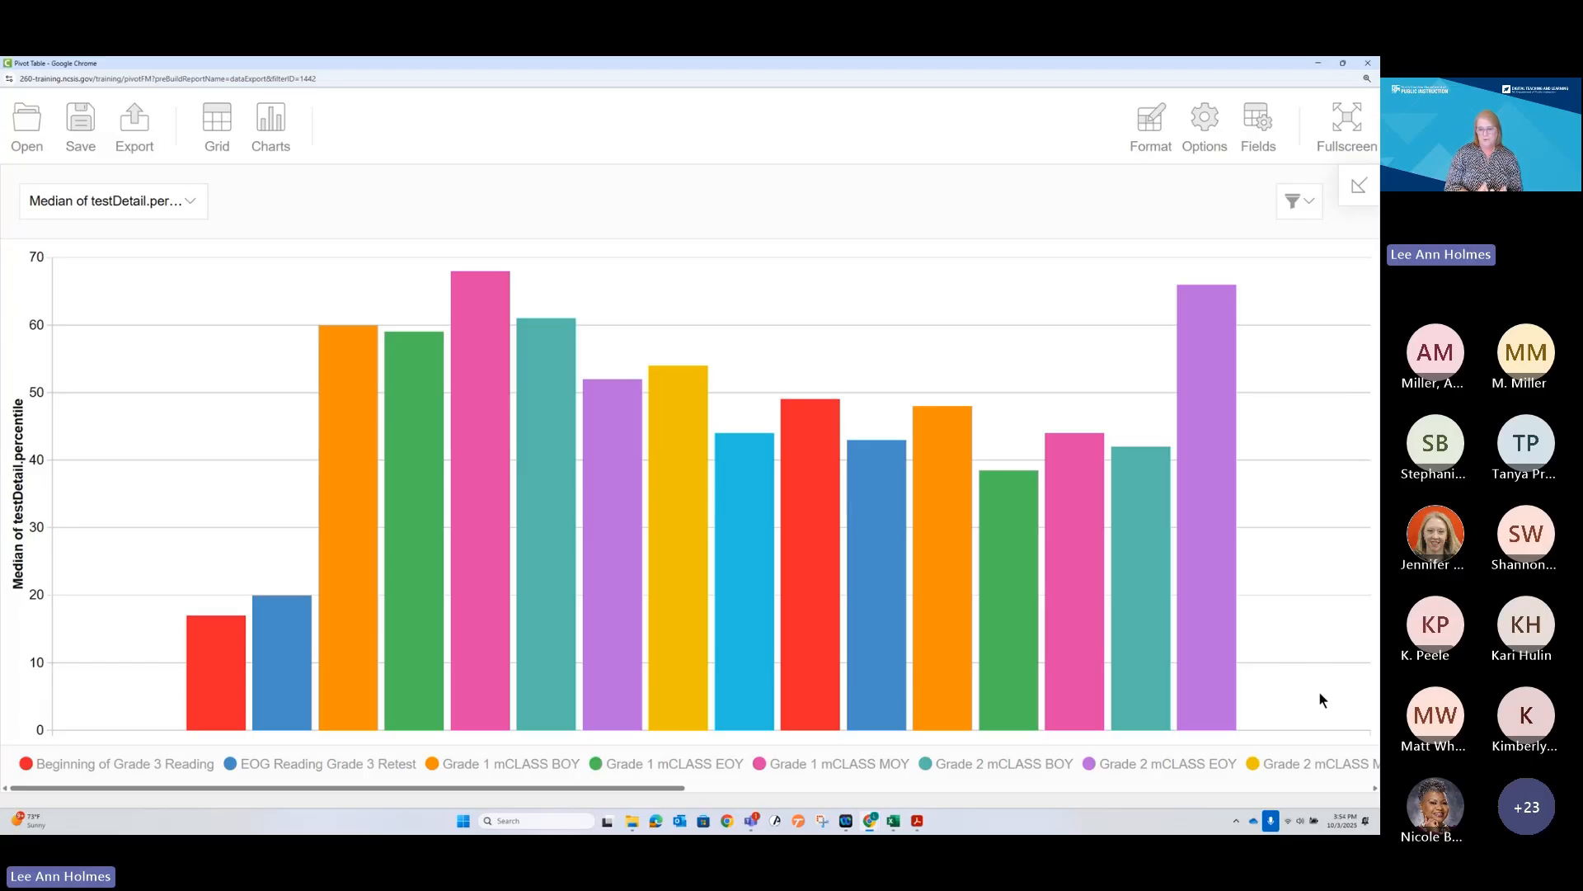
Examine the median testDetail.percentile of the individual test bars in the chart
mouse_move(1203, 617)
mouse_move(773, 605)
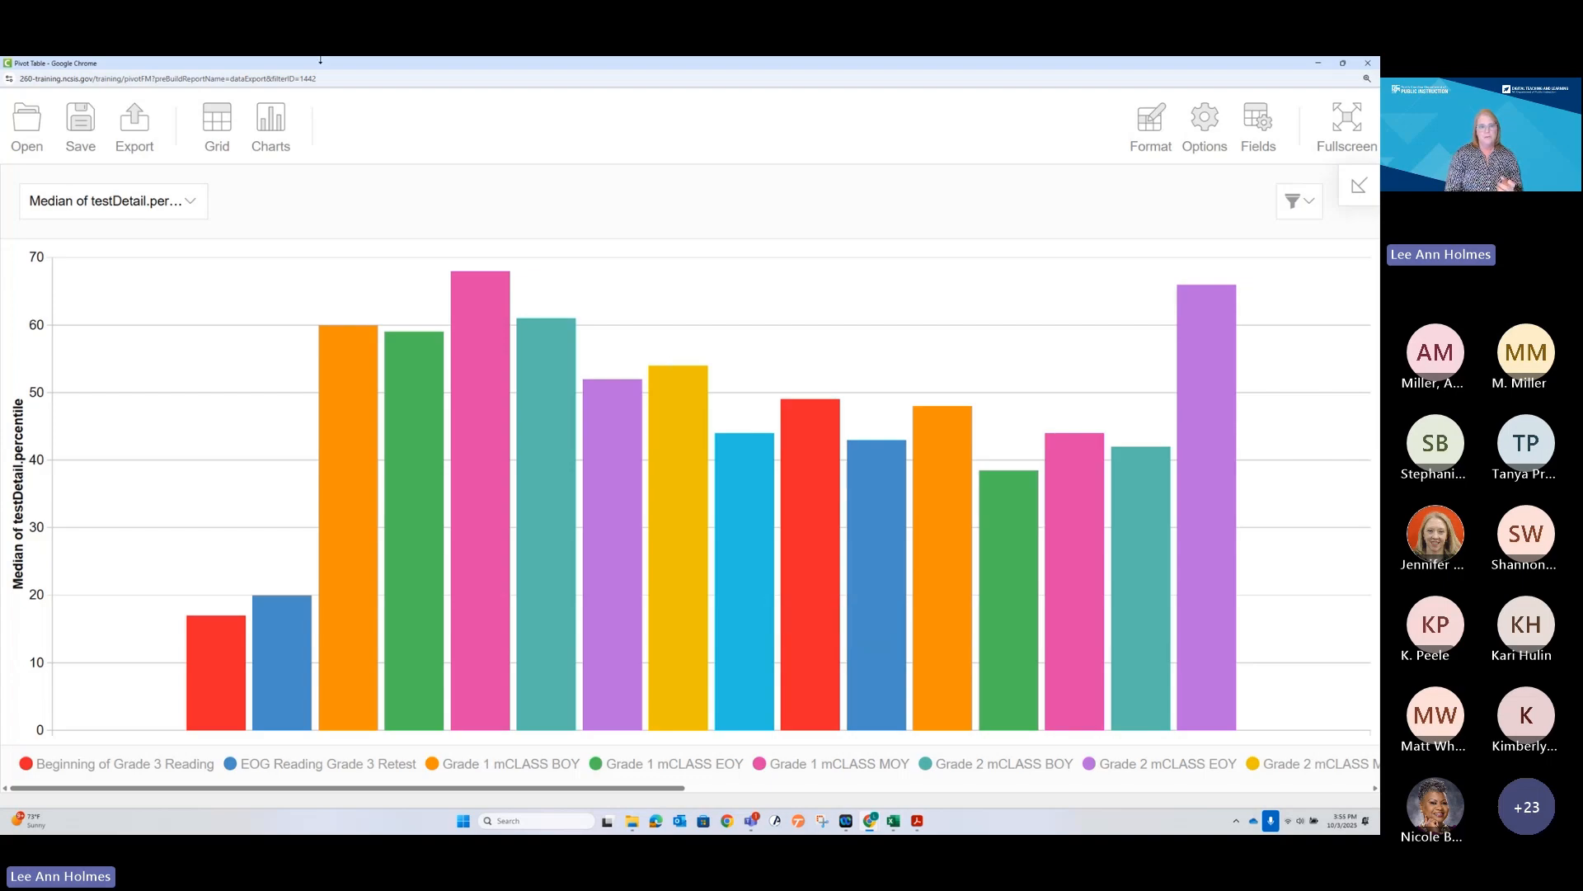
click(324, 75)
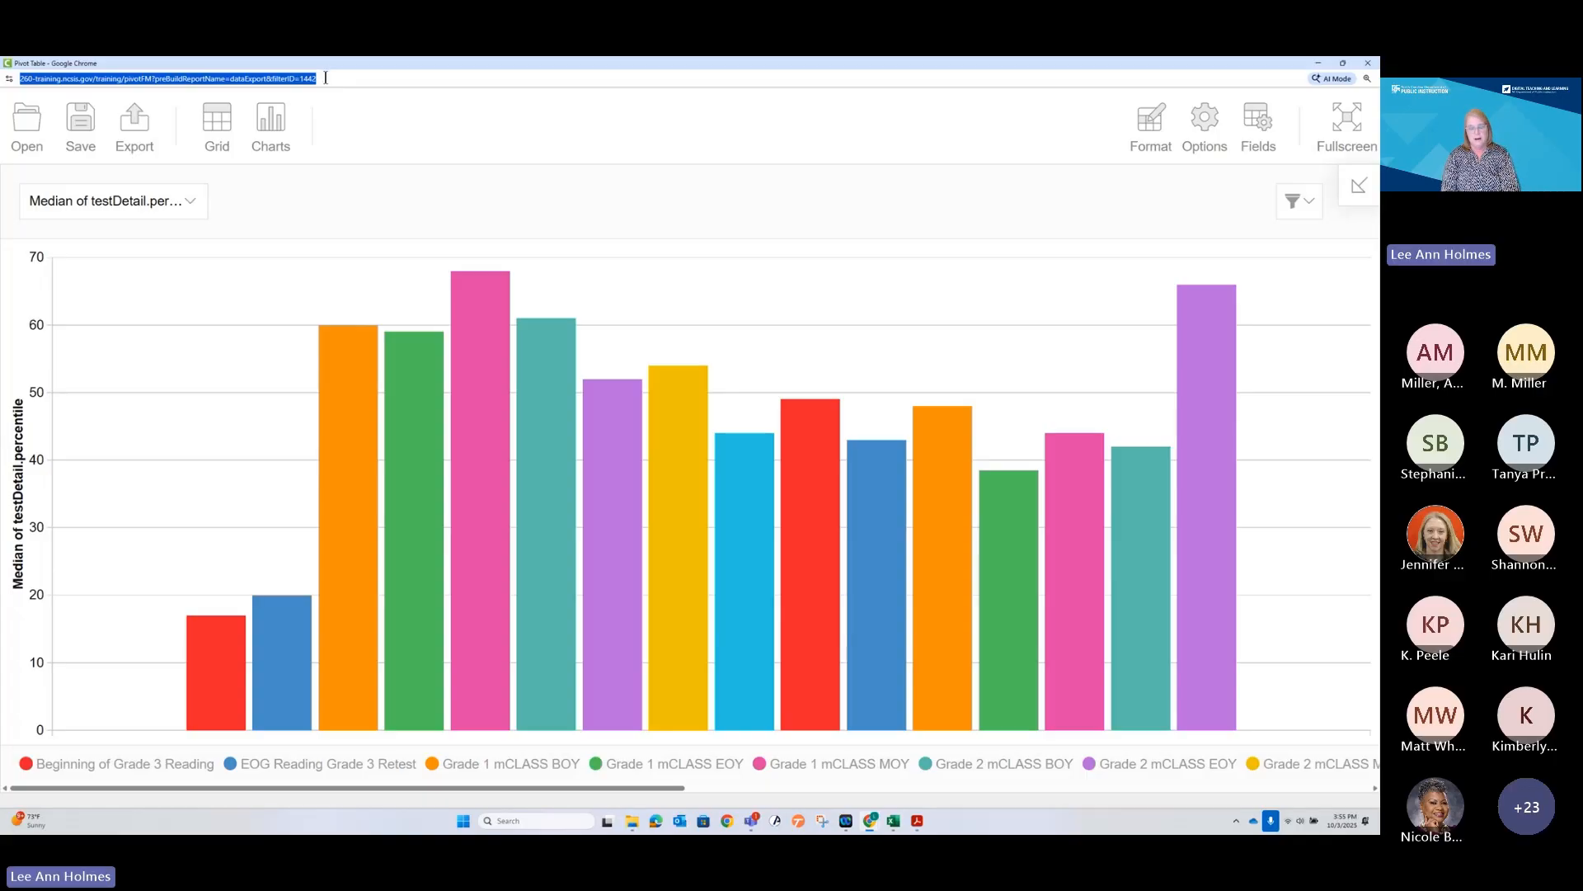
click(358, 131)
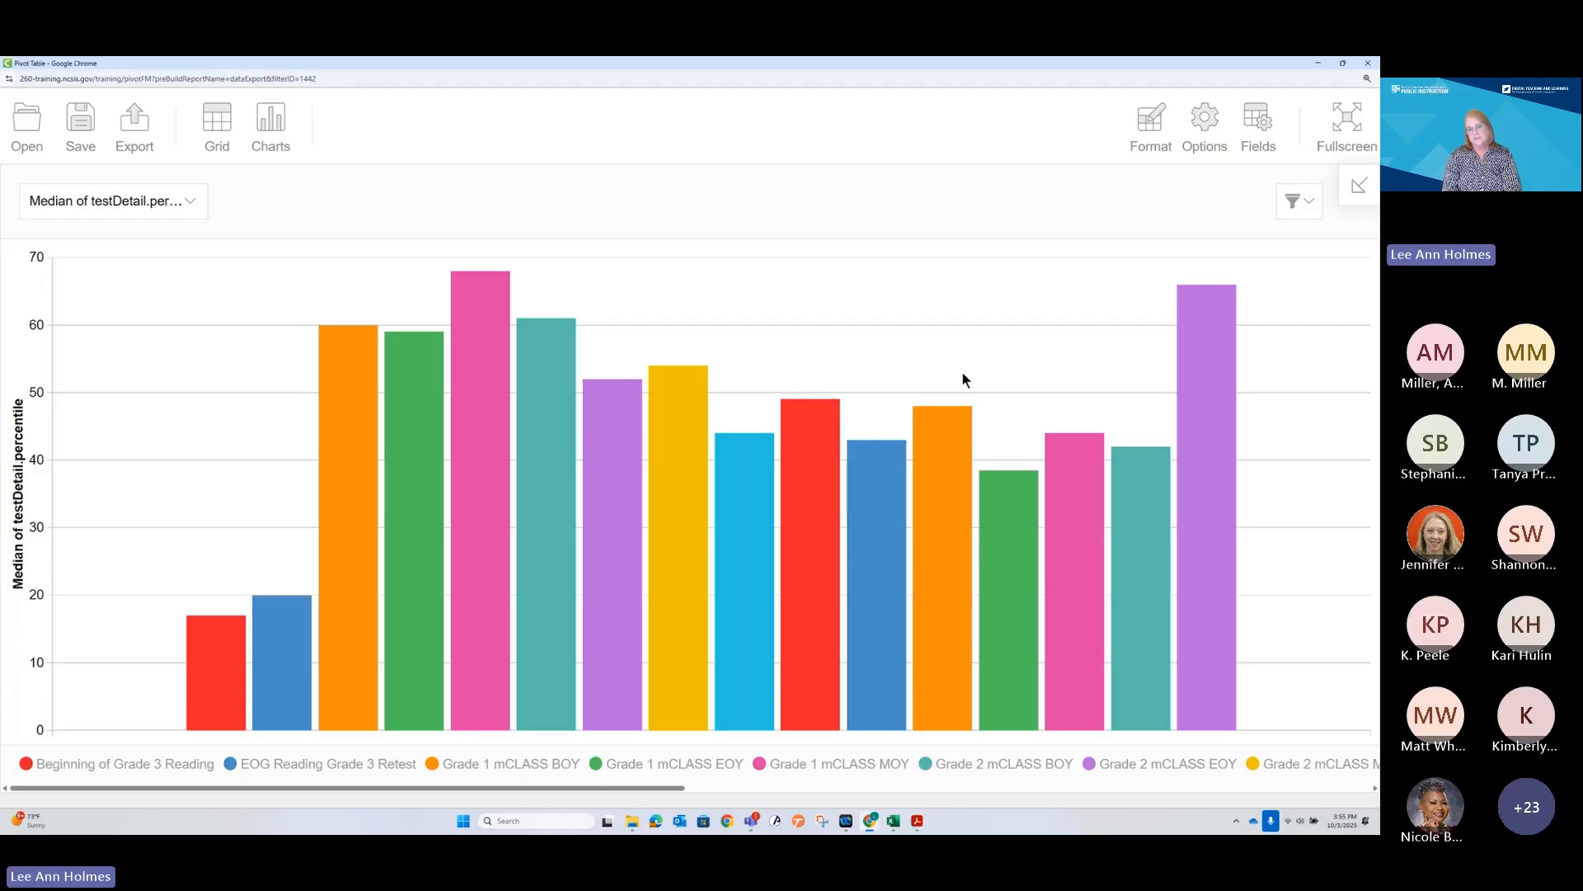
mouse_move(880, 533)
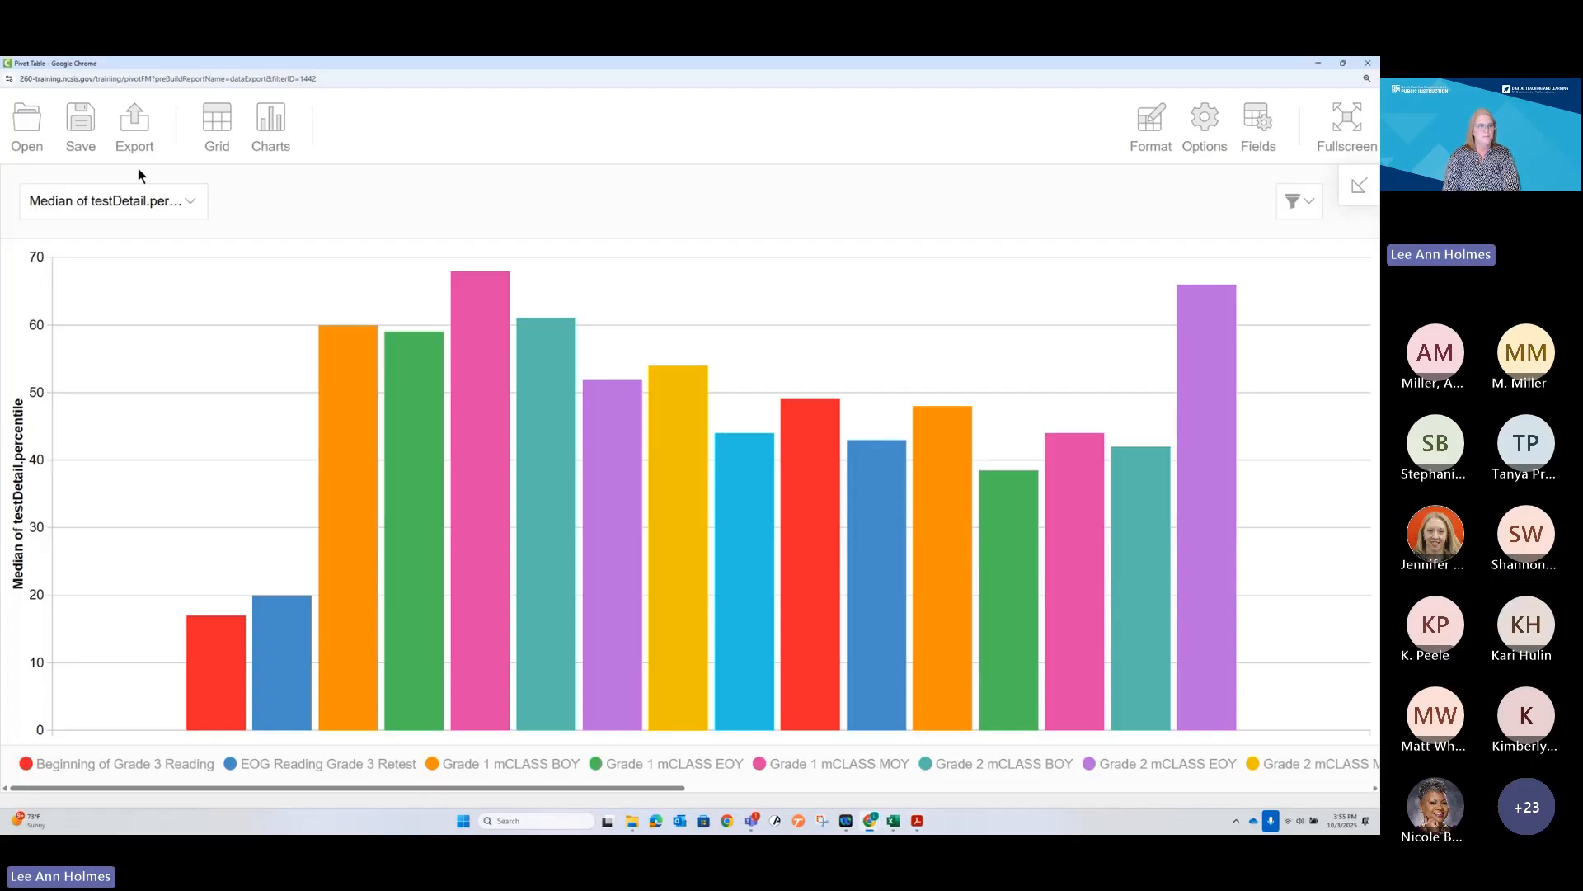
mouse_move(25, 122)
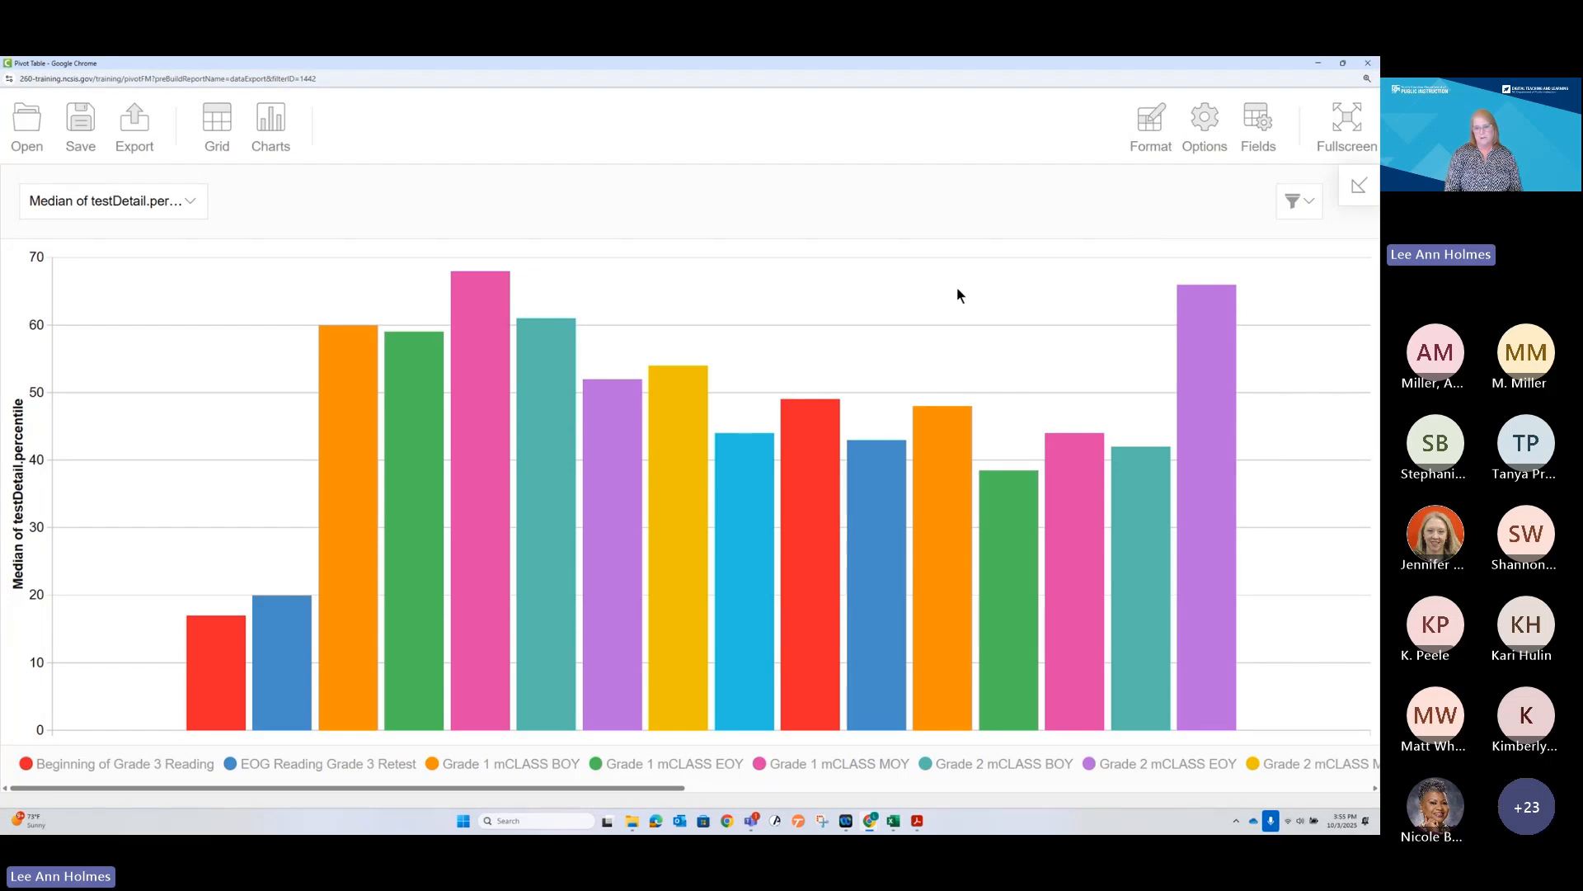
mouse_move(354, 526)
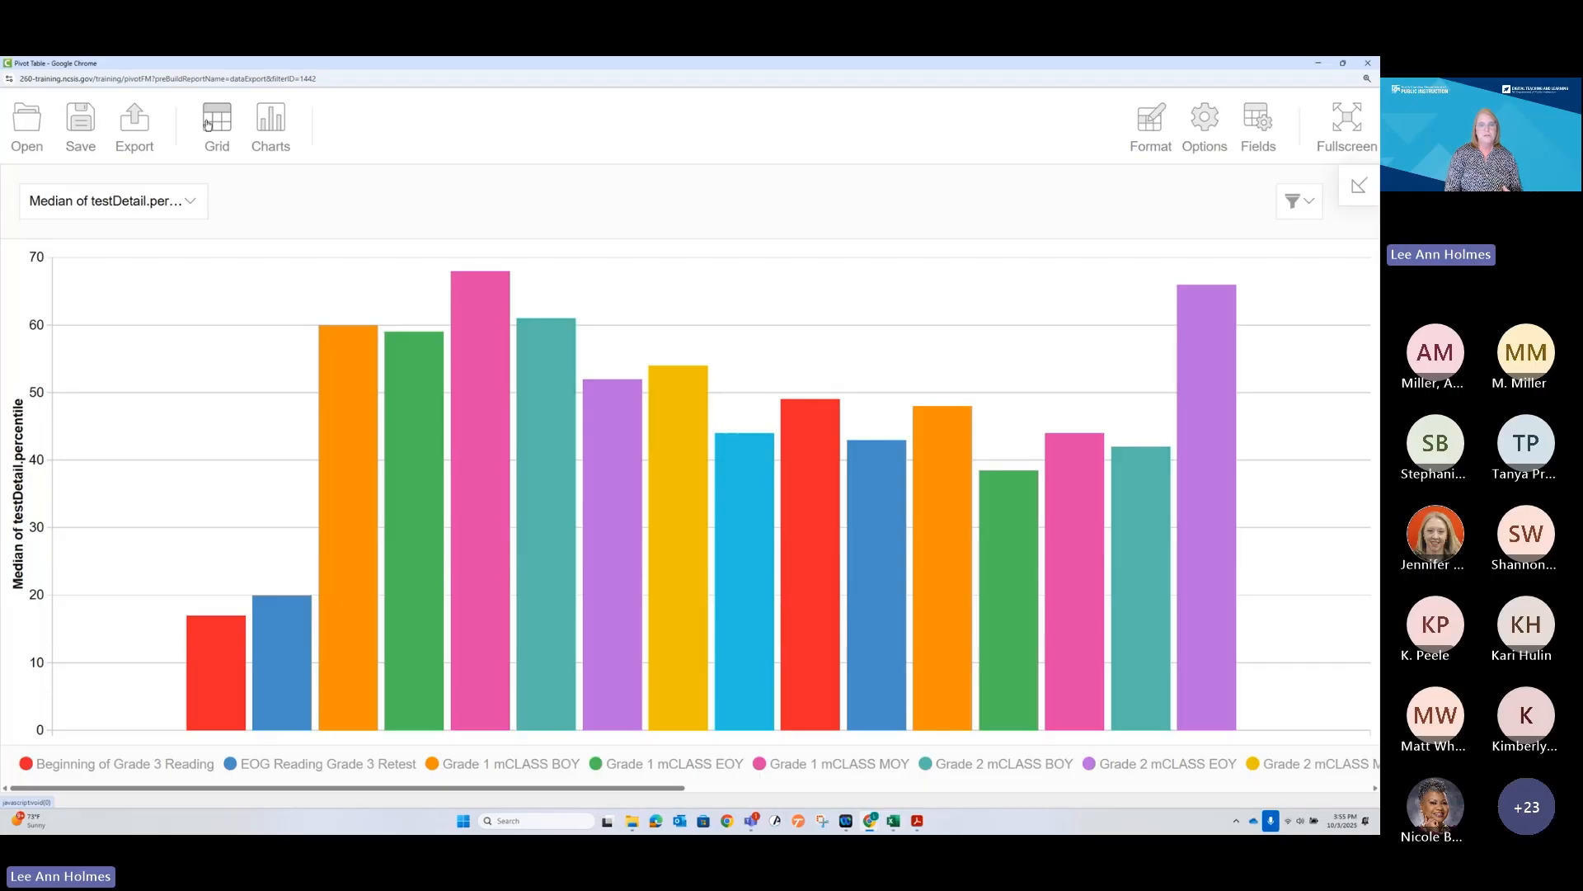
mouse_move(593, 490)
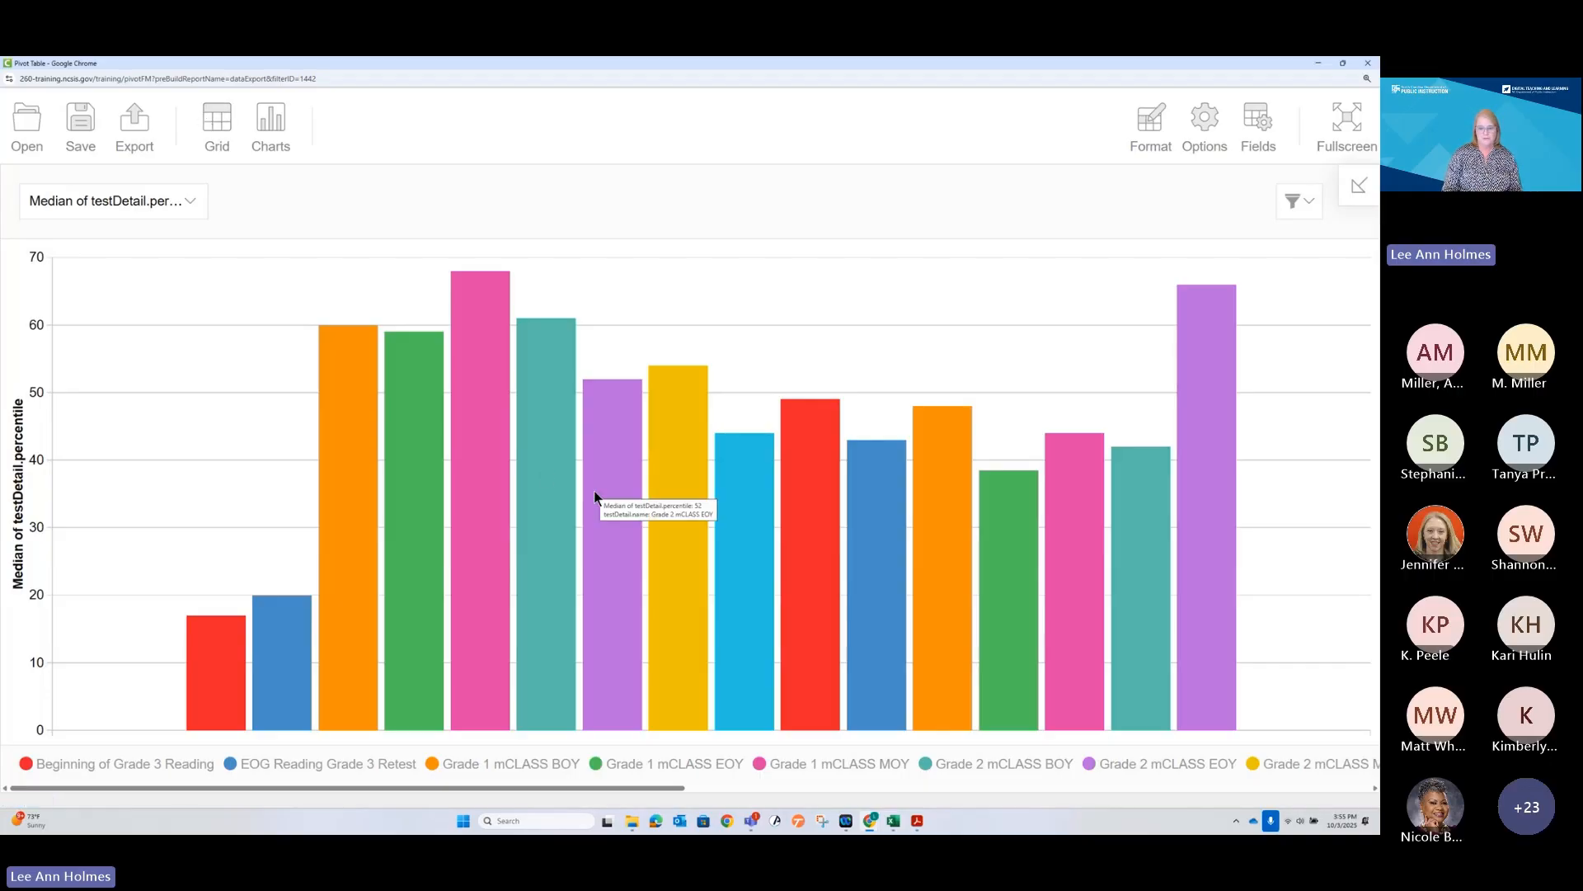
Set the aggregation of testDetail.percentile in the pivot values to Max
click(1266, 121)
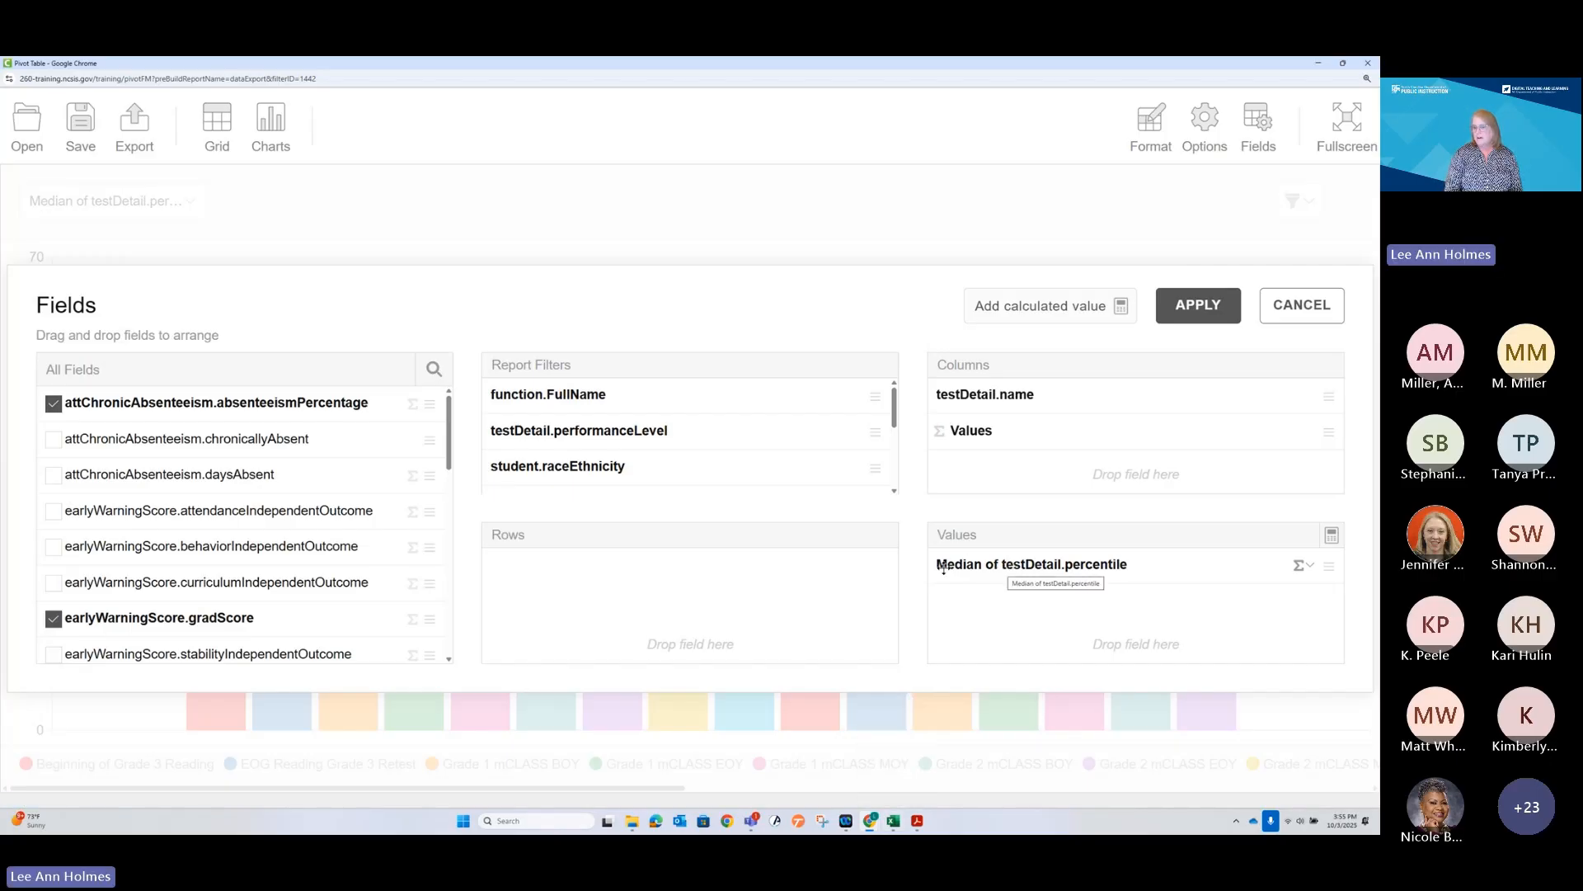
click(1298, 566)
click(1184, 678)
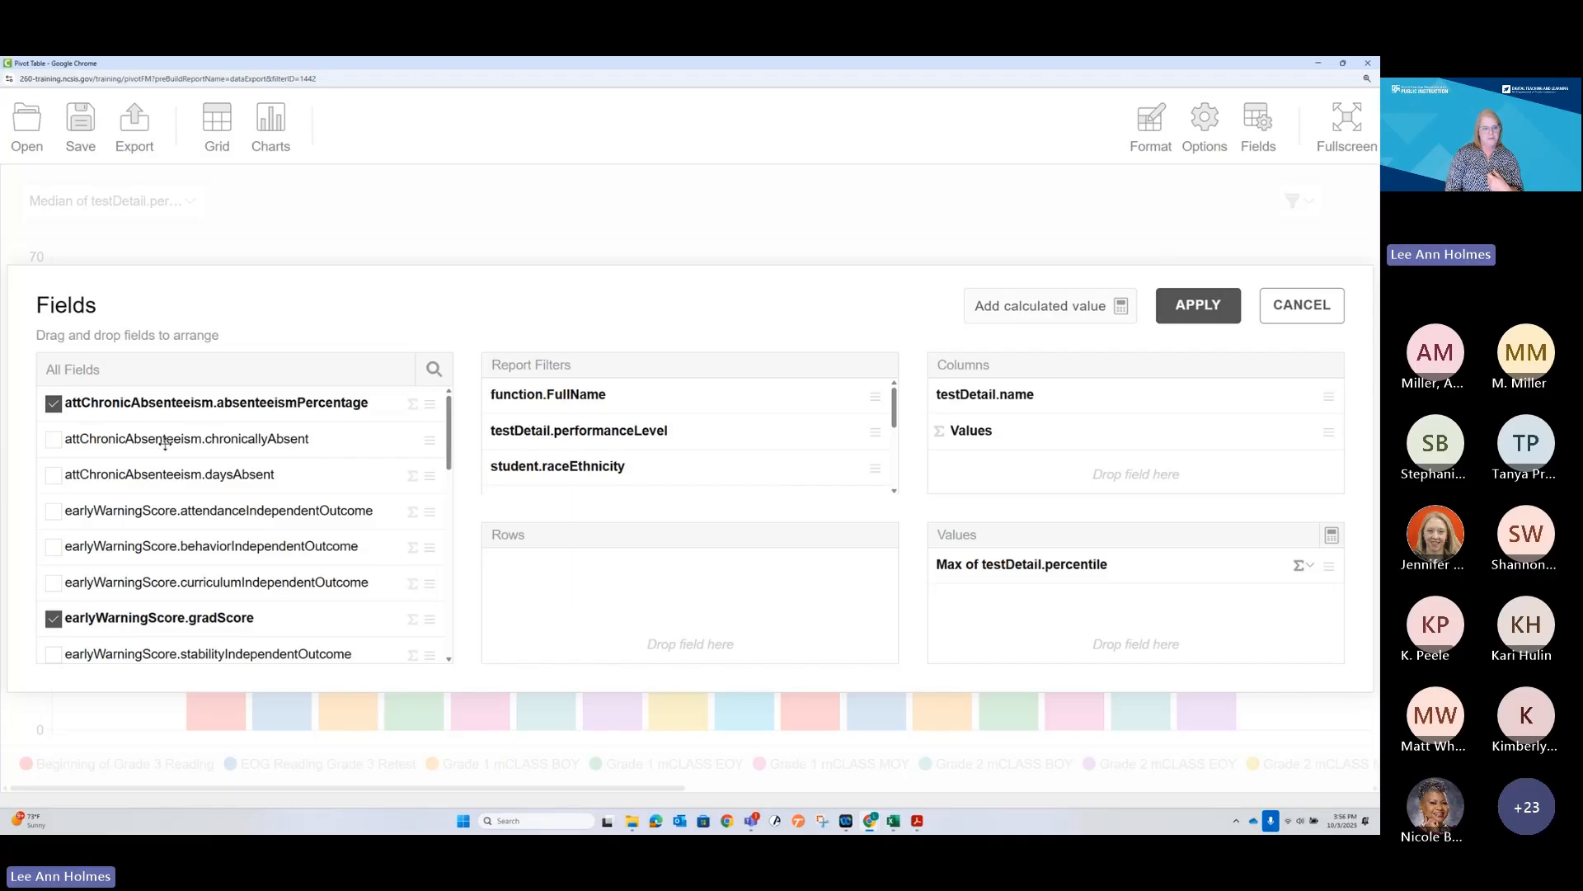
Add attChronicAbsenteeism chronicallyAbsent and daysAbsent, plus the earlyWarningScore attendance, behavior, curriculum and stability IndependentOutcome fields, to the report filters
drag(165, 443, 577, 431)
drag(165, 475, 617, 437)
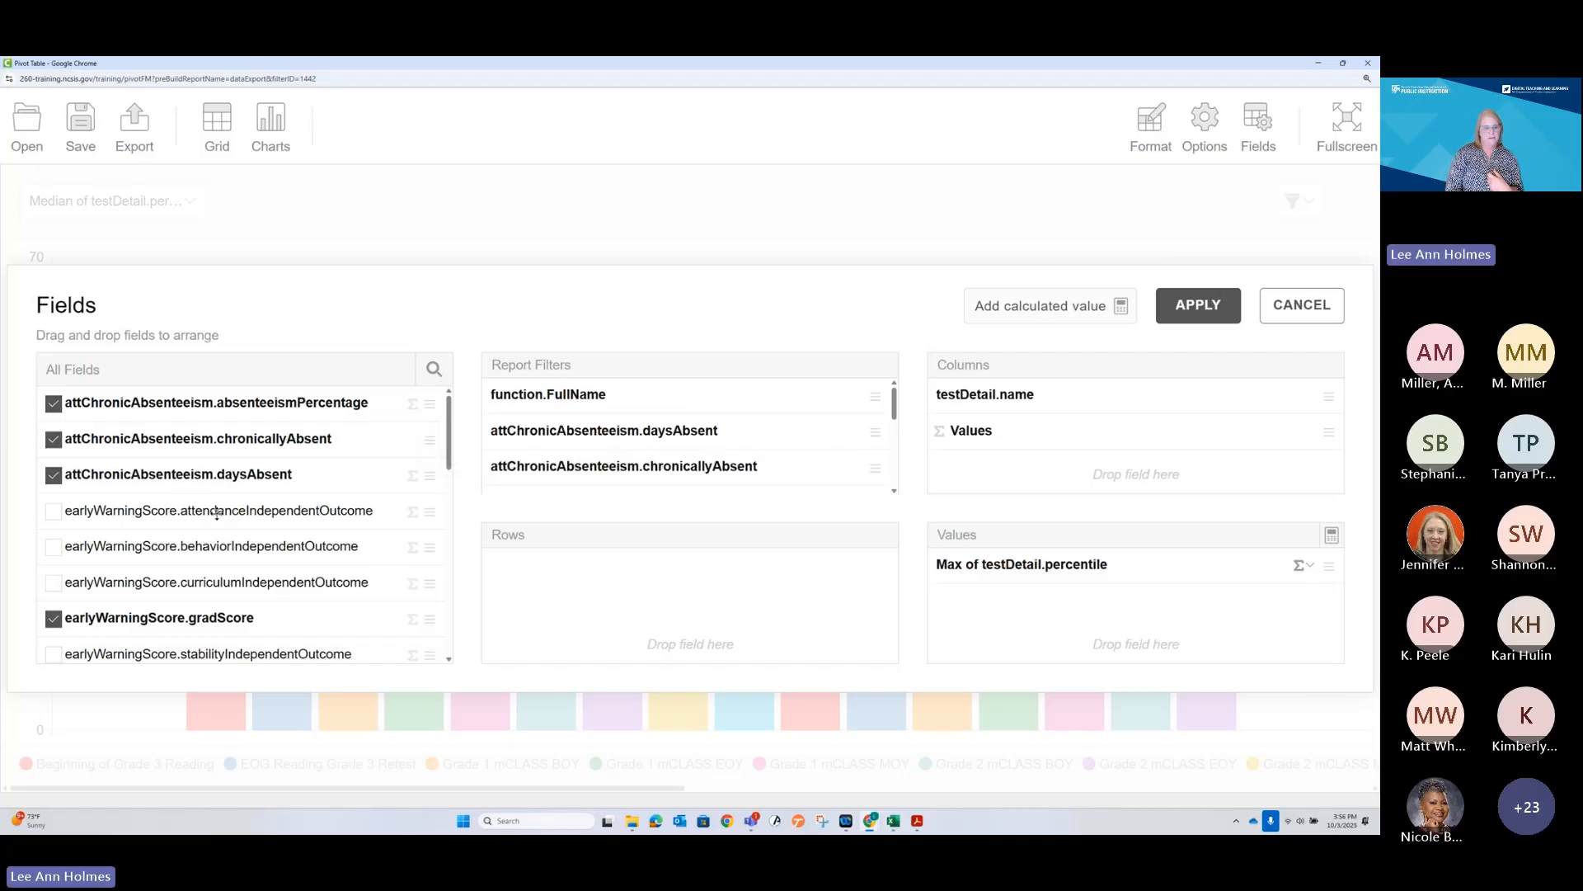
drag(217, 513, 599, 463)
drag(206, 546, 583, 467)
drag(223, 582, 681, 478)
scroll(305, 523, down, 3)
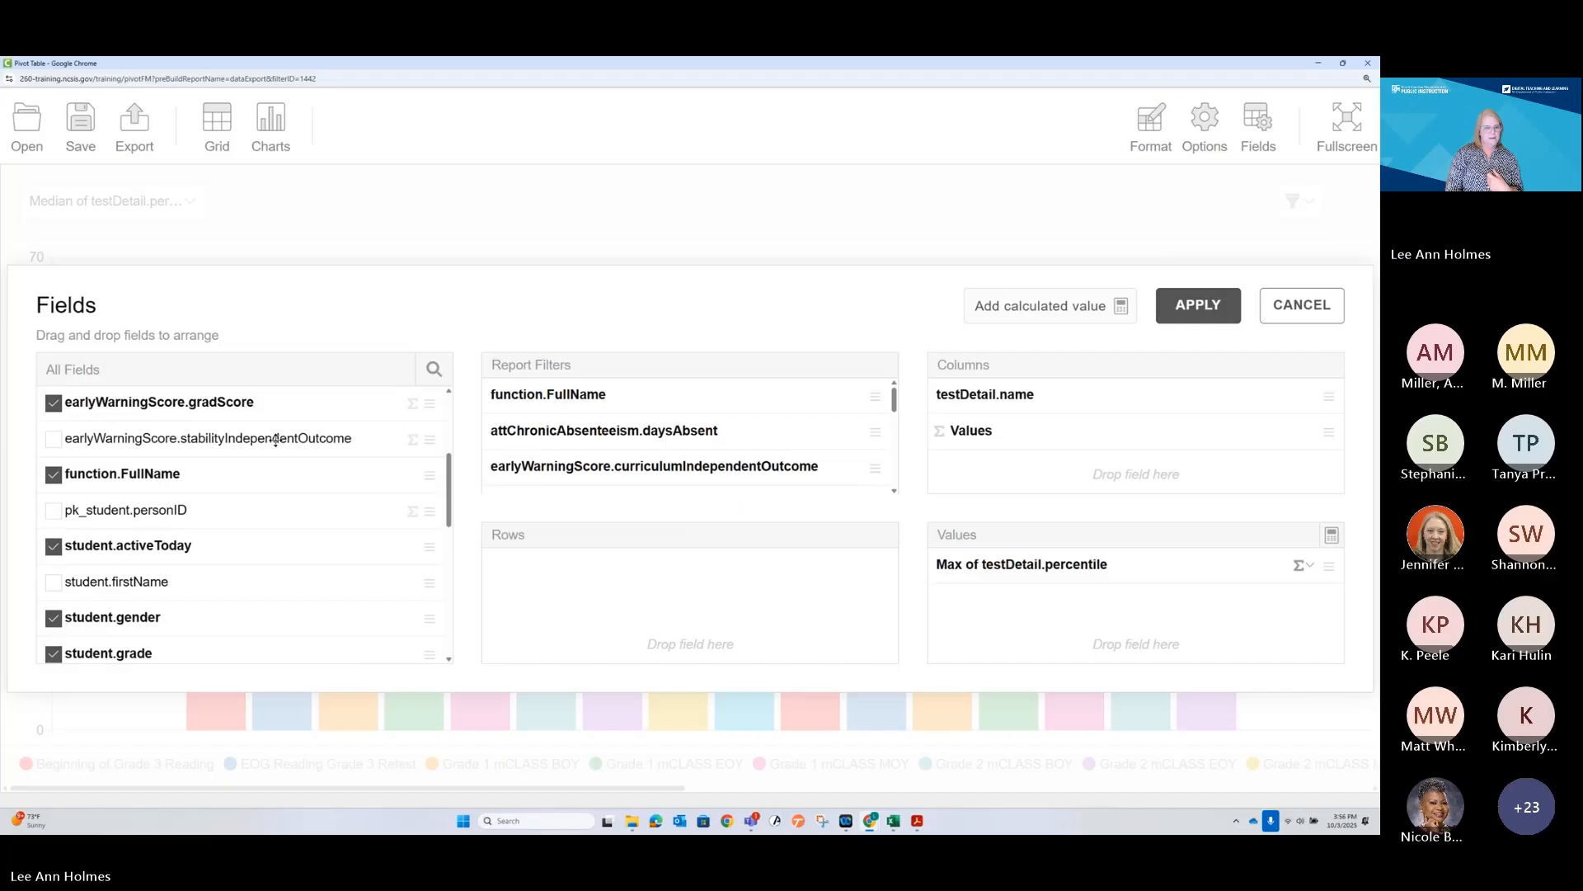
drag(275, 433, 687, 448)
Move function.FullName from the report filters to the rows and apply the arrangement
scroll(297, 569, down, 3)
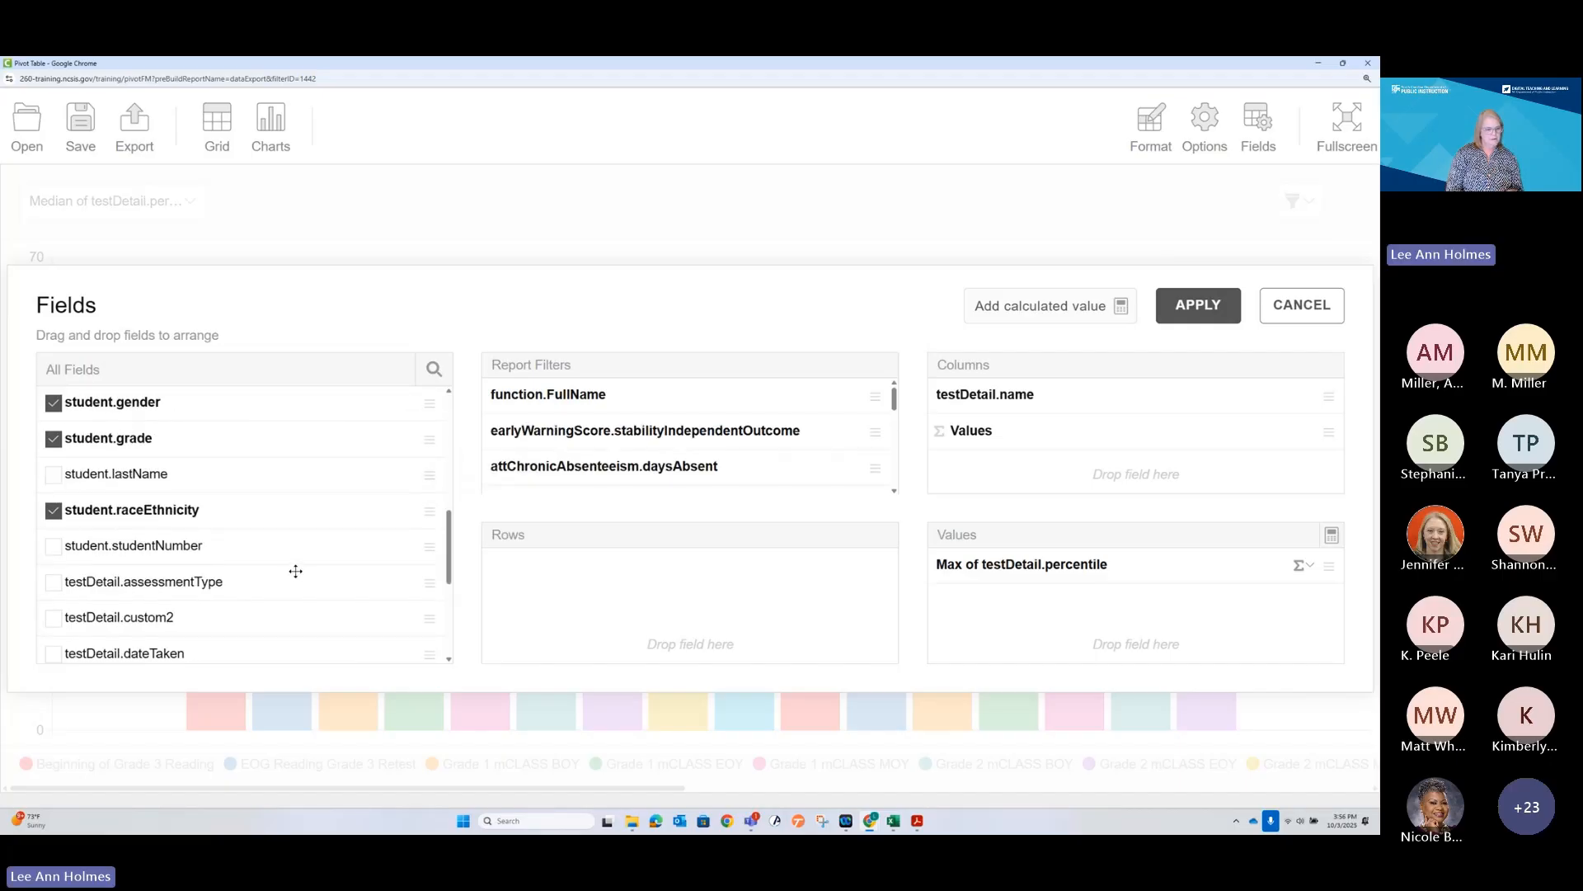
scroll(295, 570, down, 3)
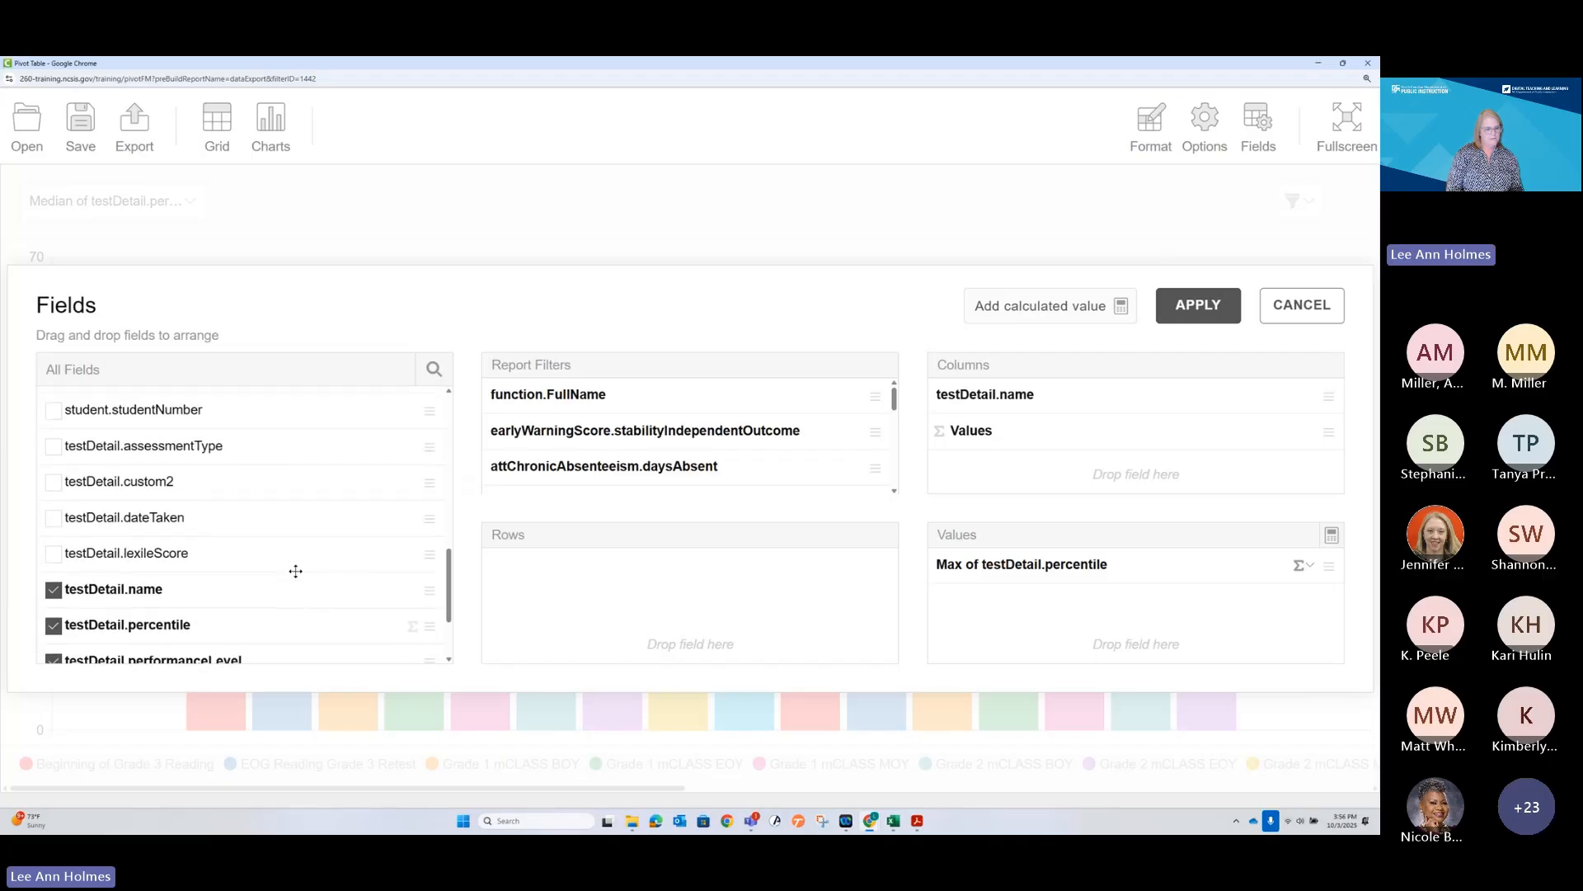
scroll(295, 571, down, 2)
scroll(295, 570, up, 2)
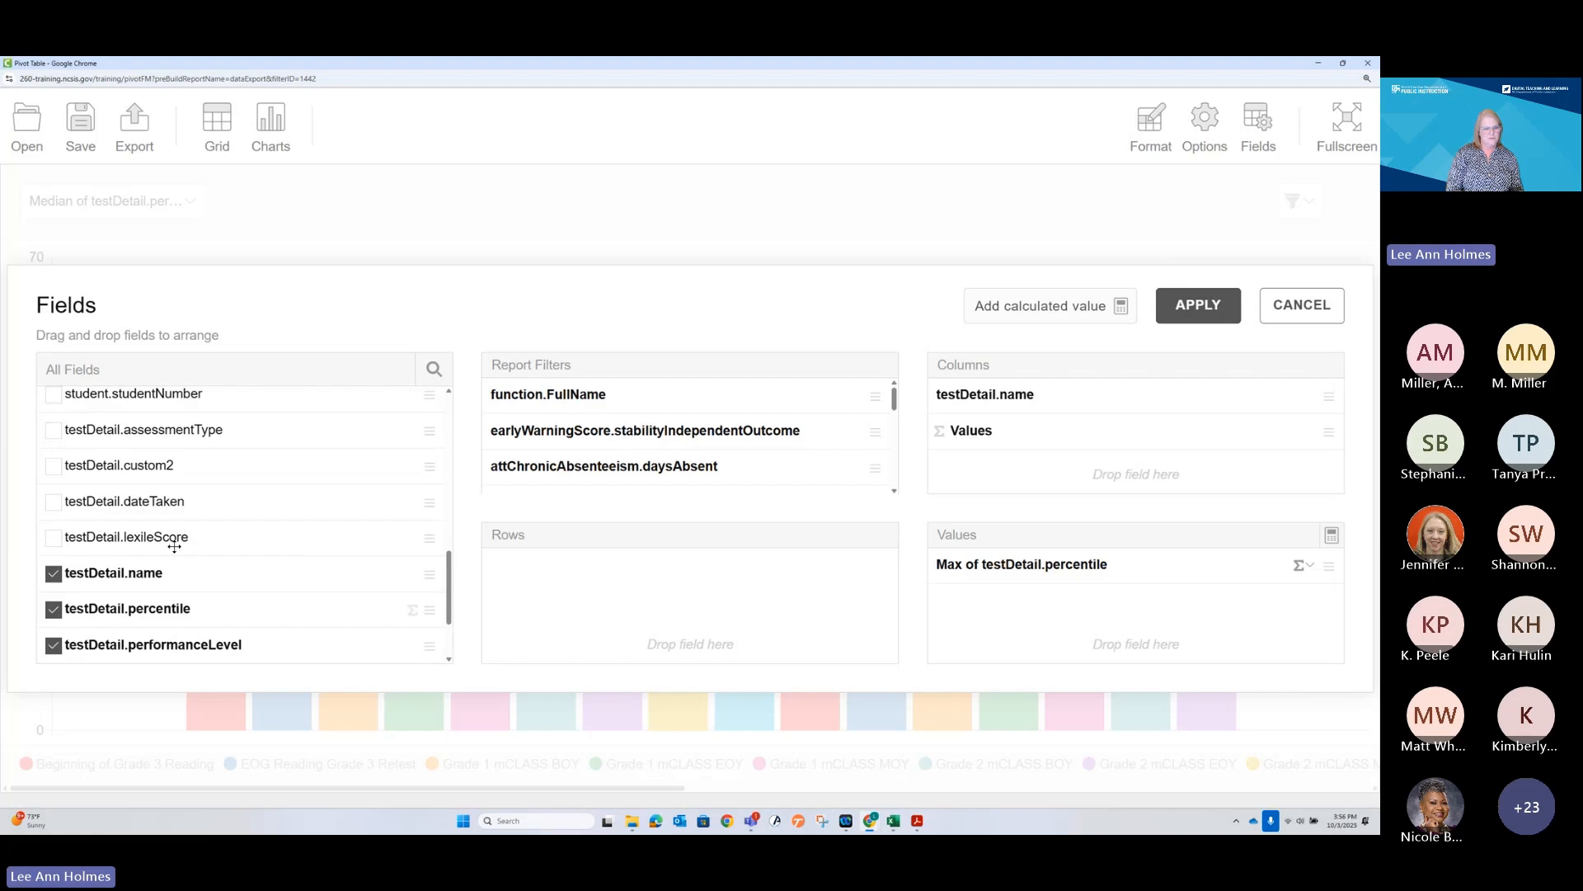
scroll(213, 565, down, 2)
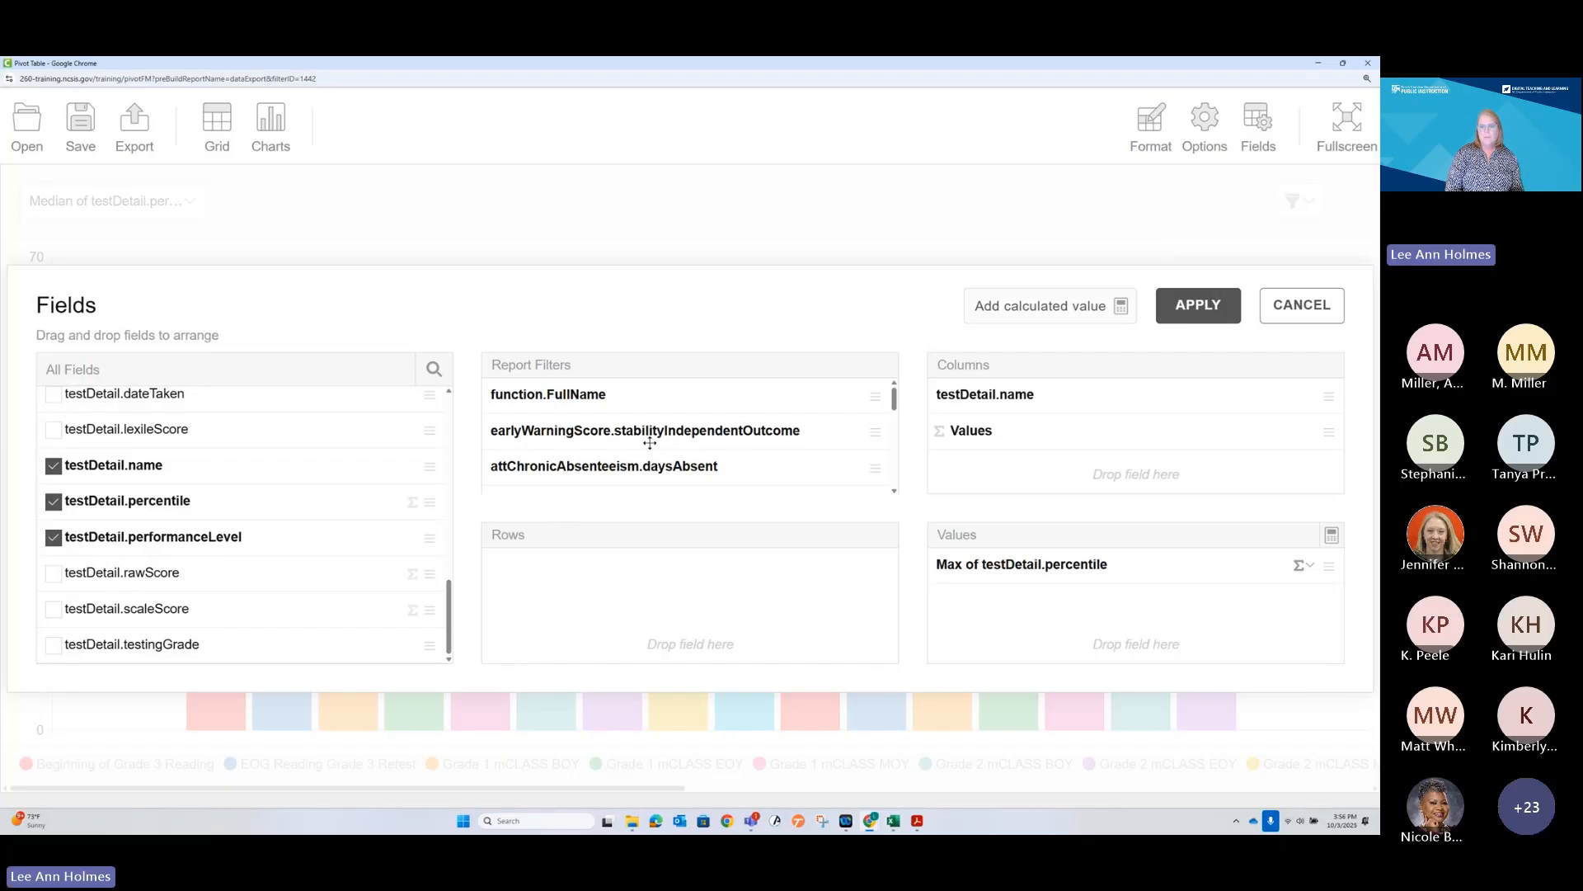
drag(595, 393, 627, 587)
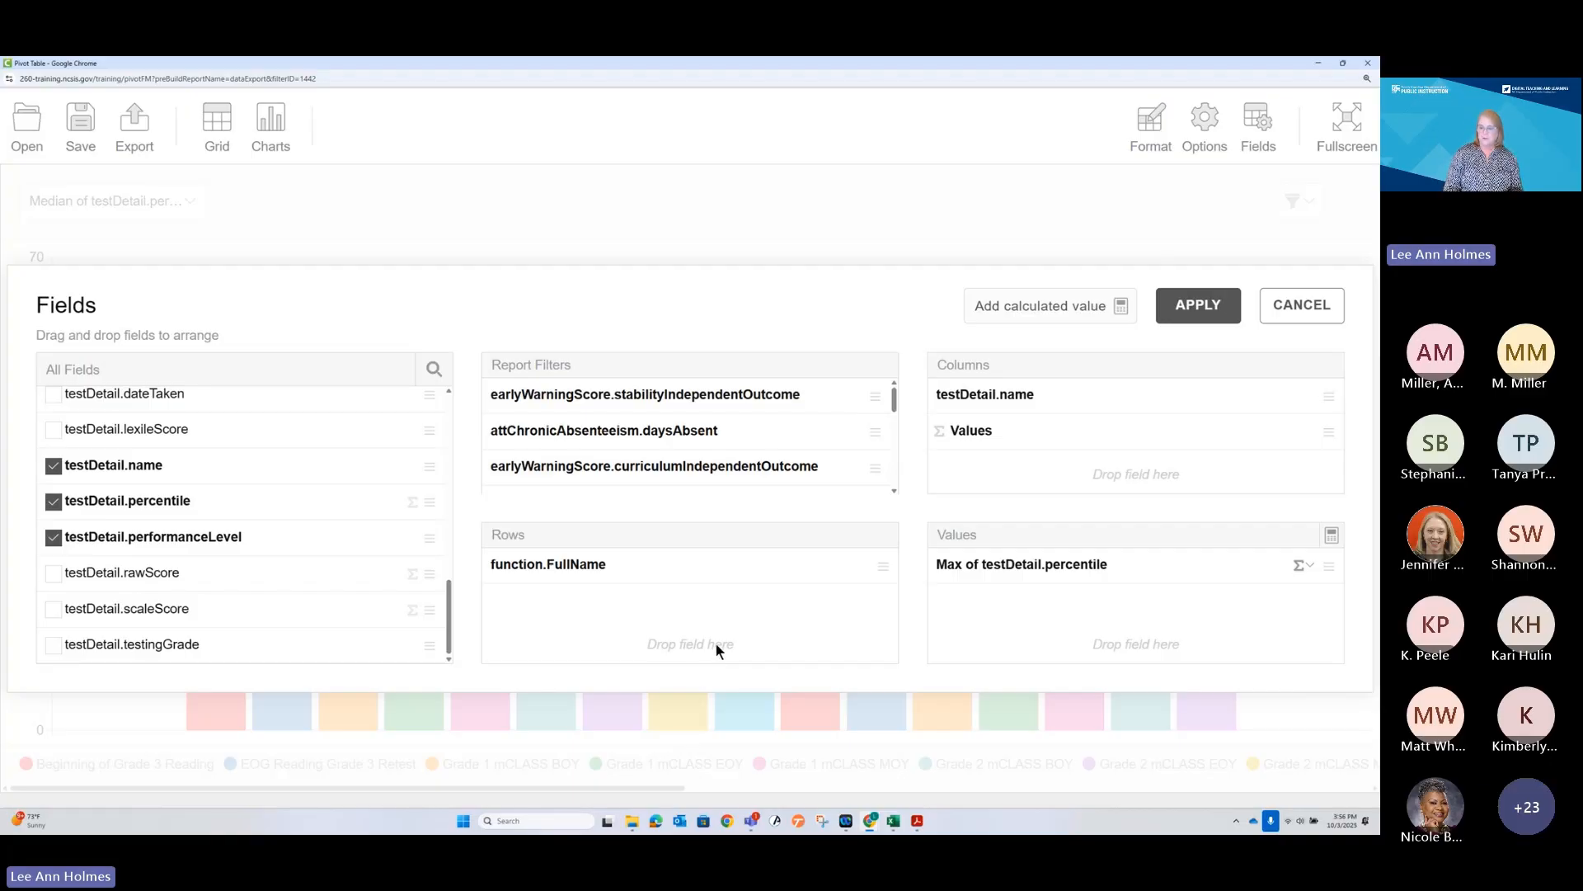
click(1178, 308)
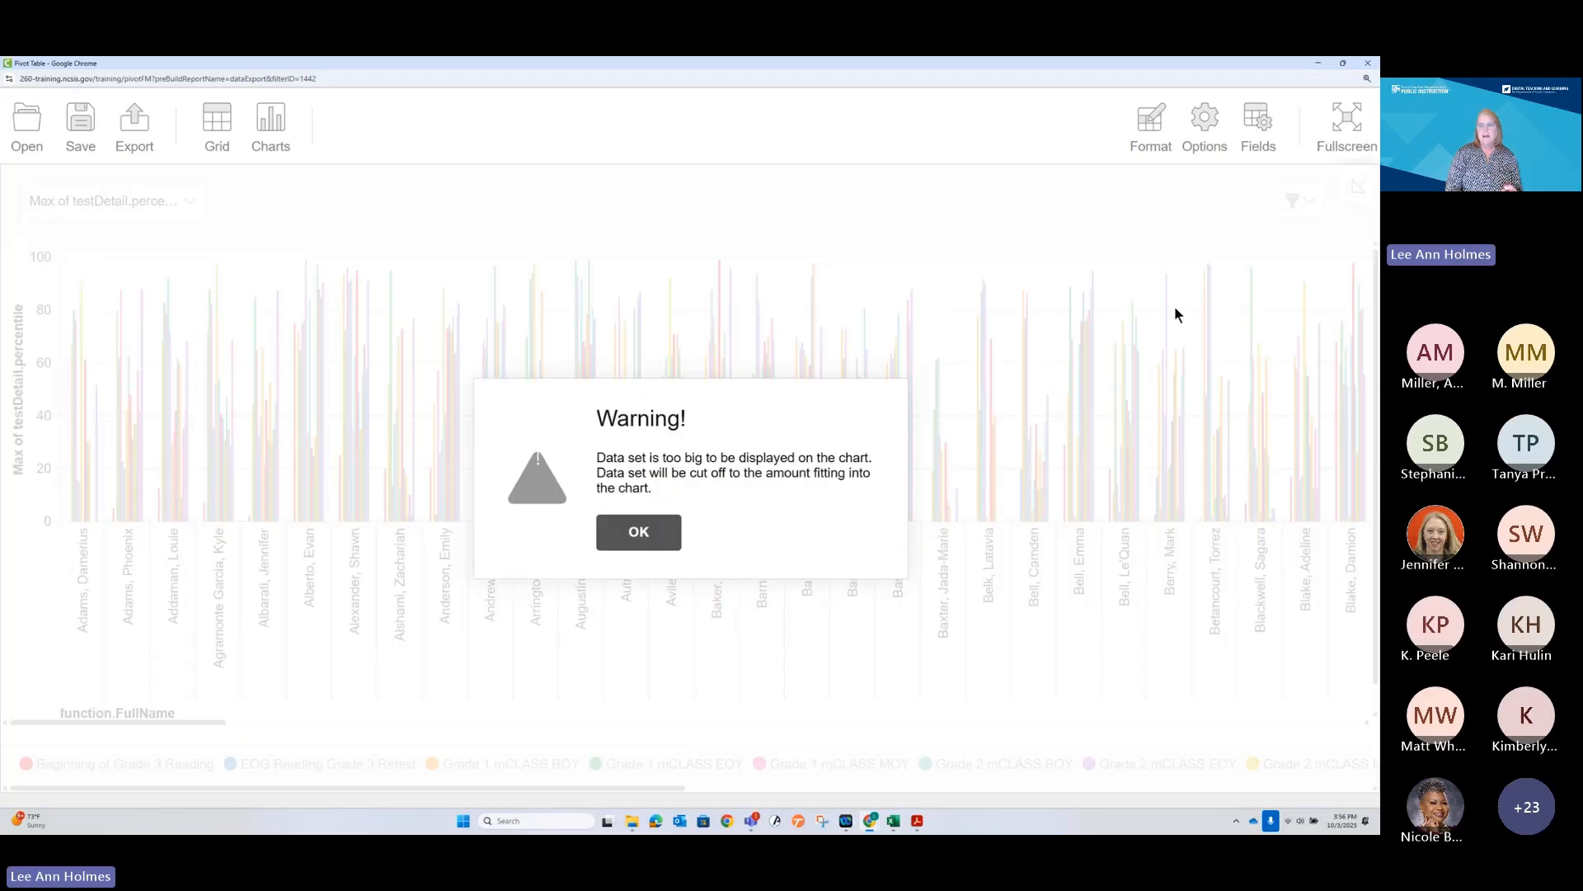
click(631, 537)
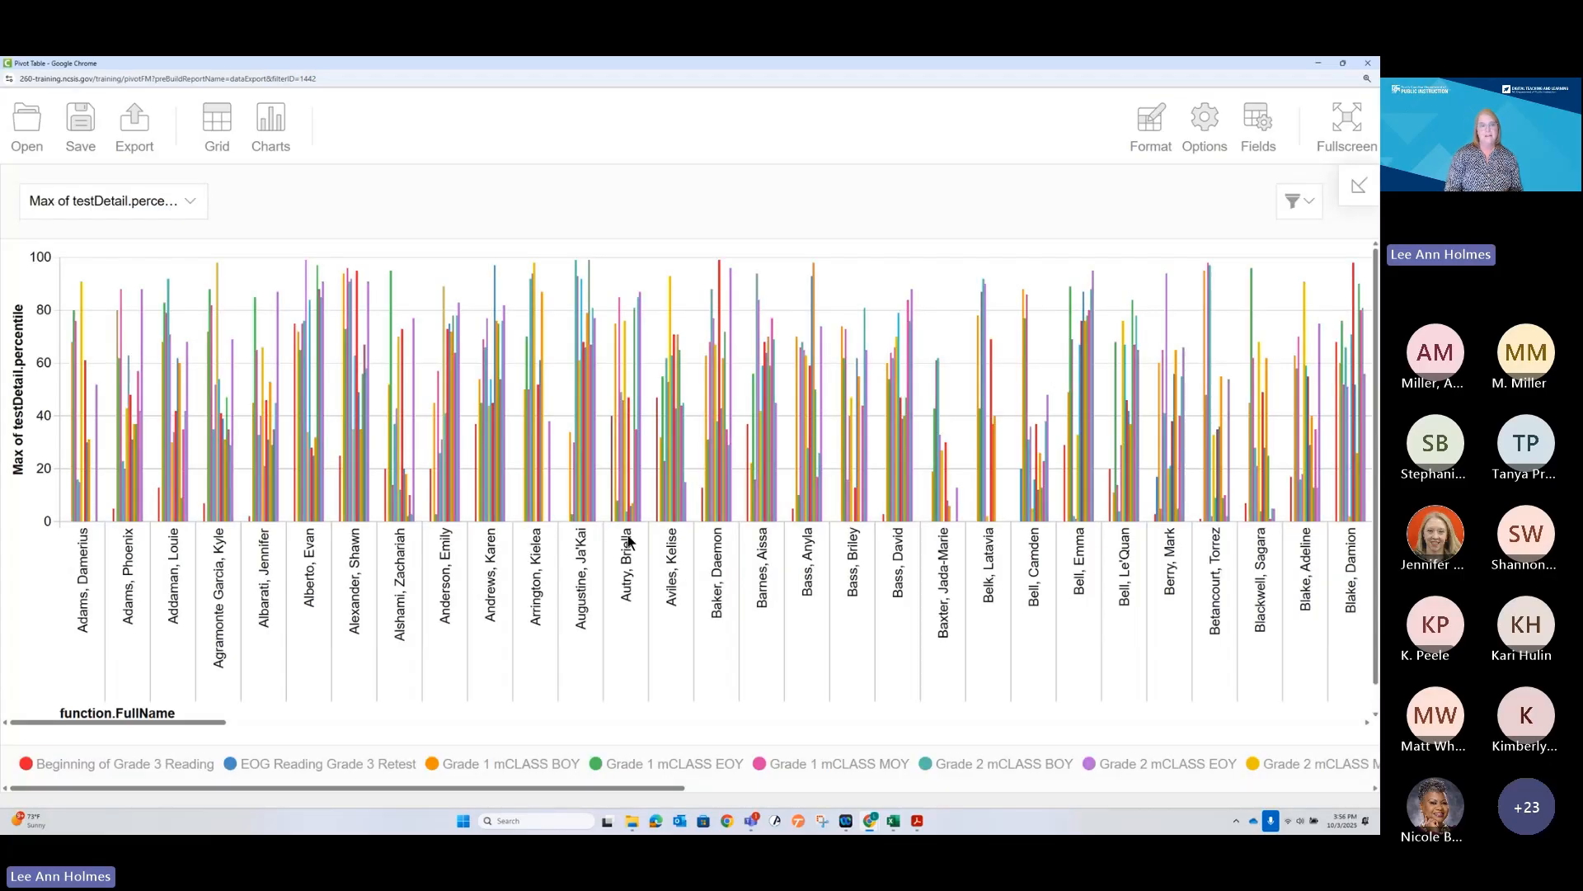
Display the pivot as a grid and review each student's maximum percentiles across all the test columns
click(228, 122)
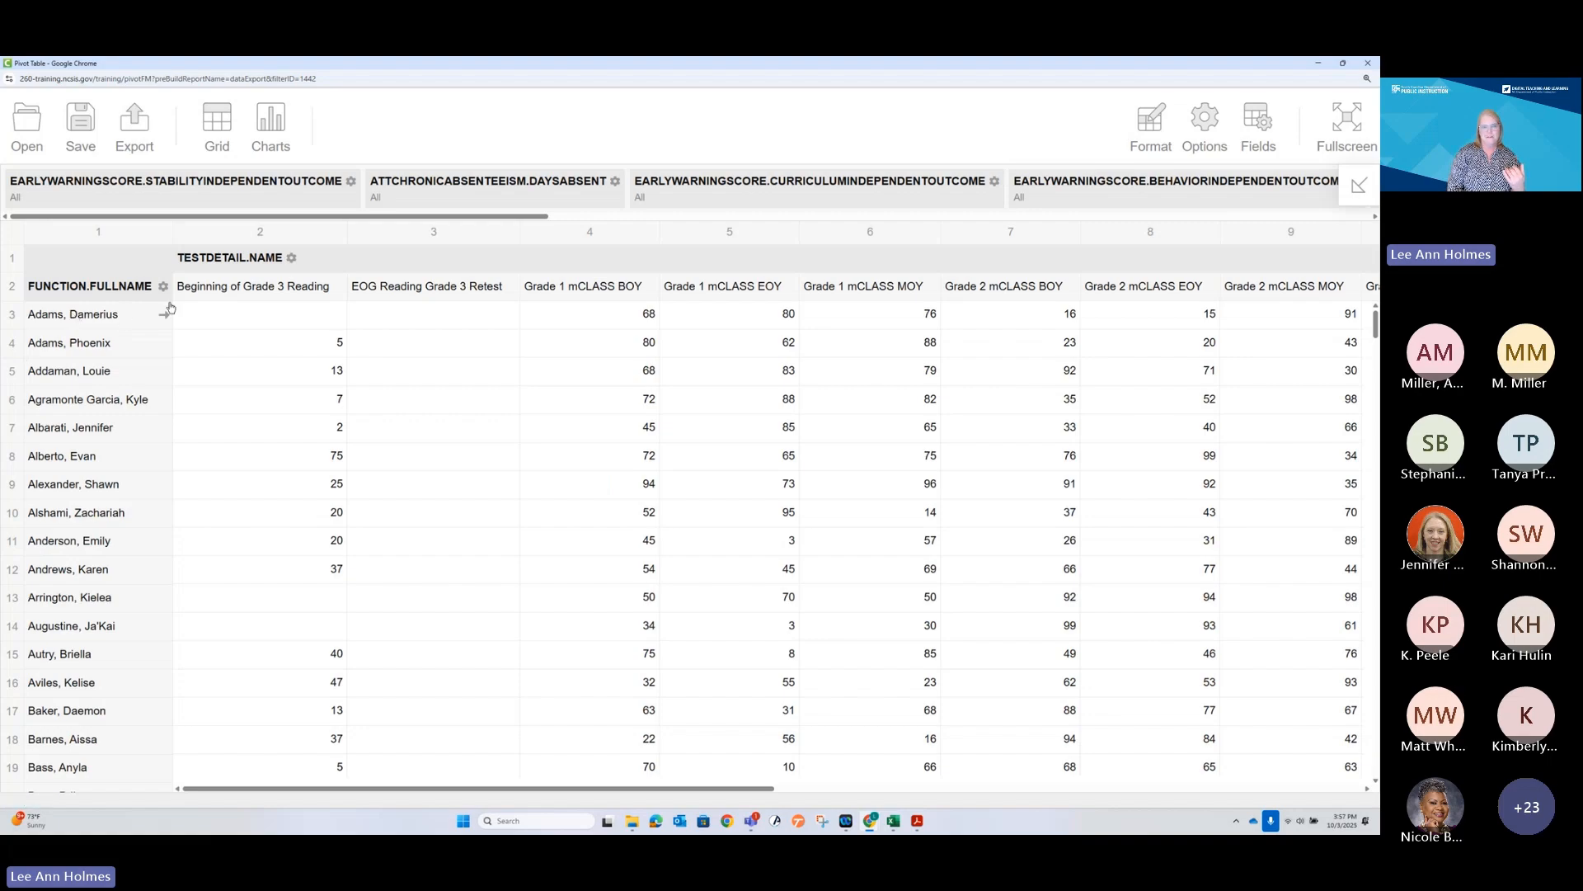
drag(652, 790, 848, 812)
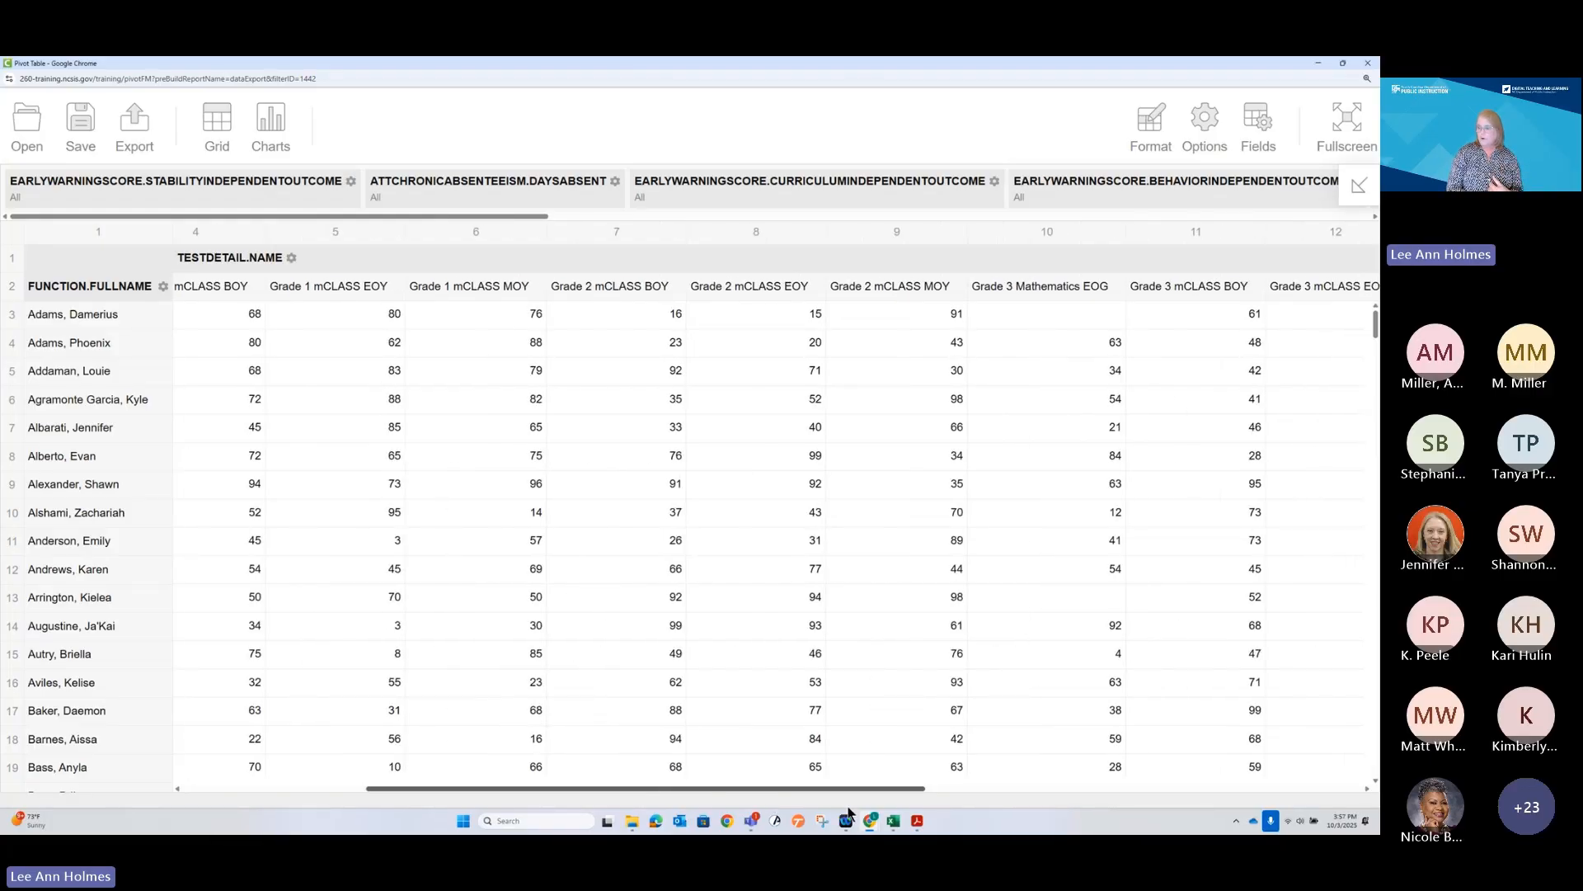
drag(849, 812, 681, 831)
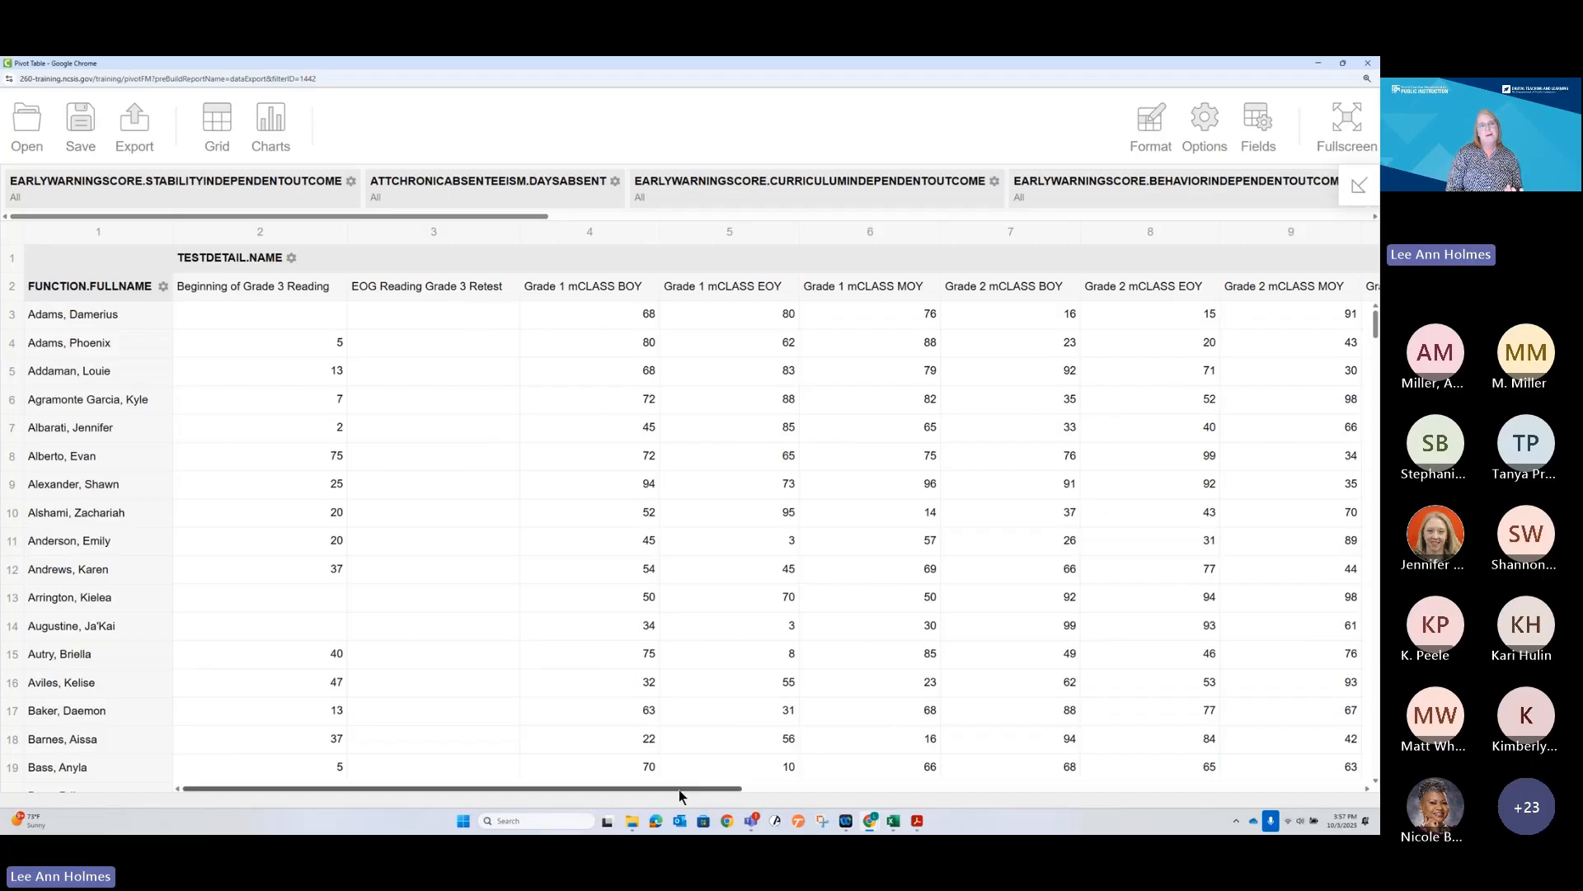
drag(676, 794, 706, 794)
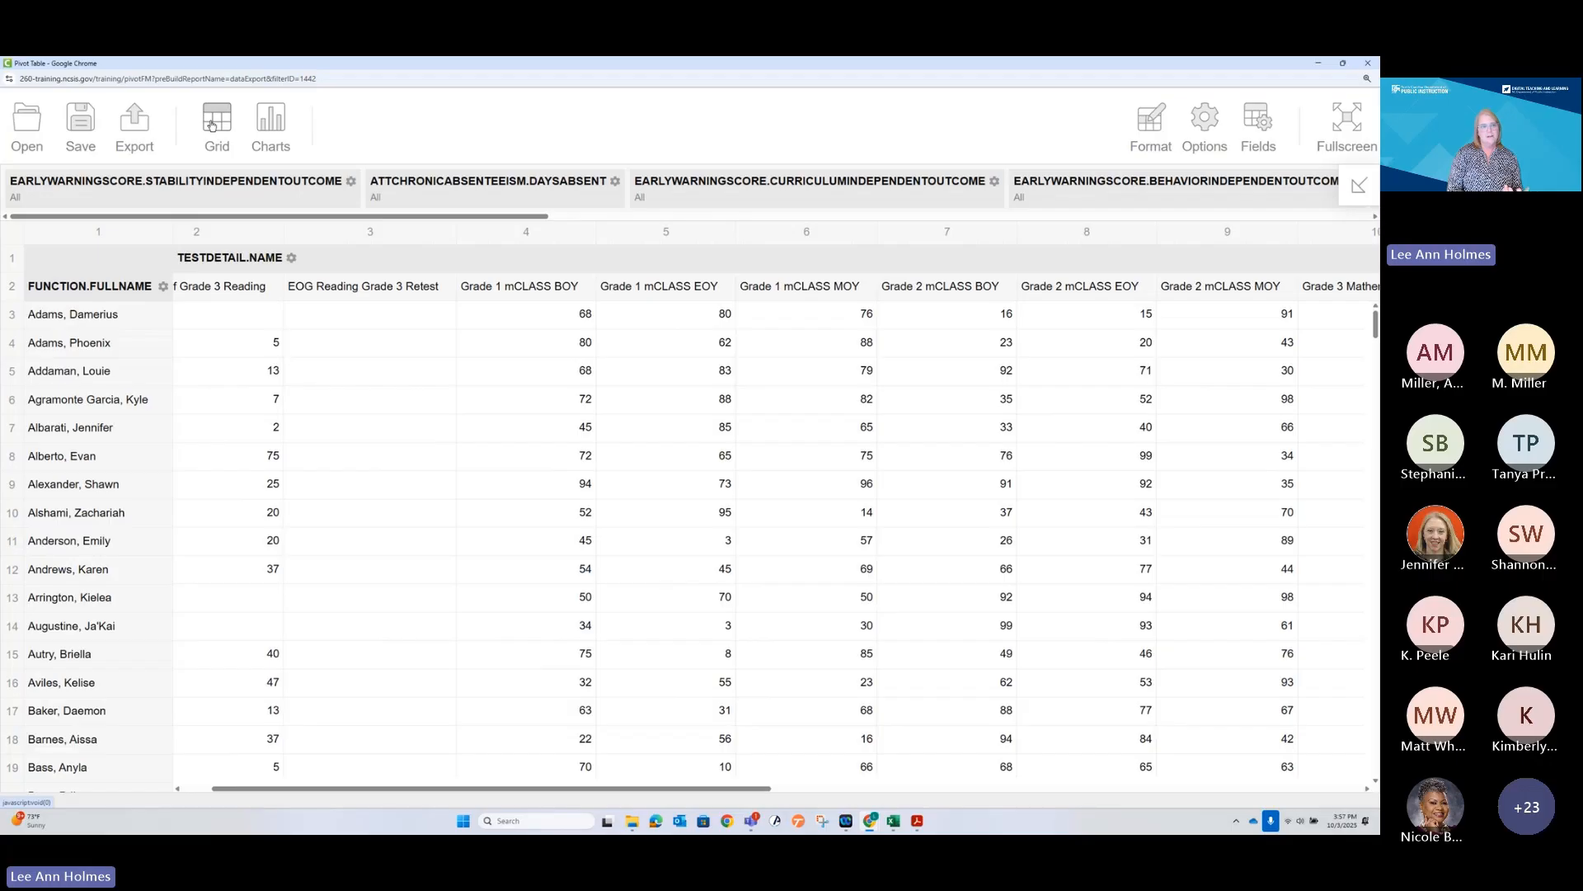
mouse_move(134, 123)
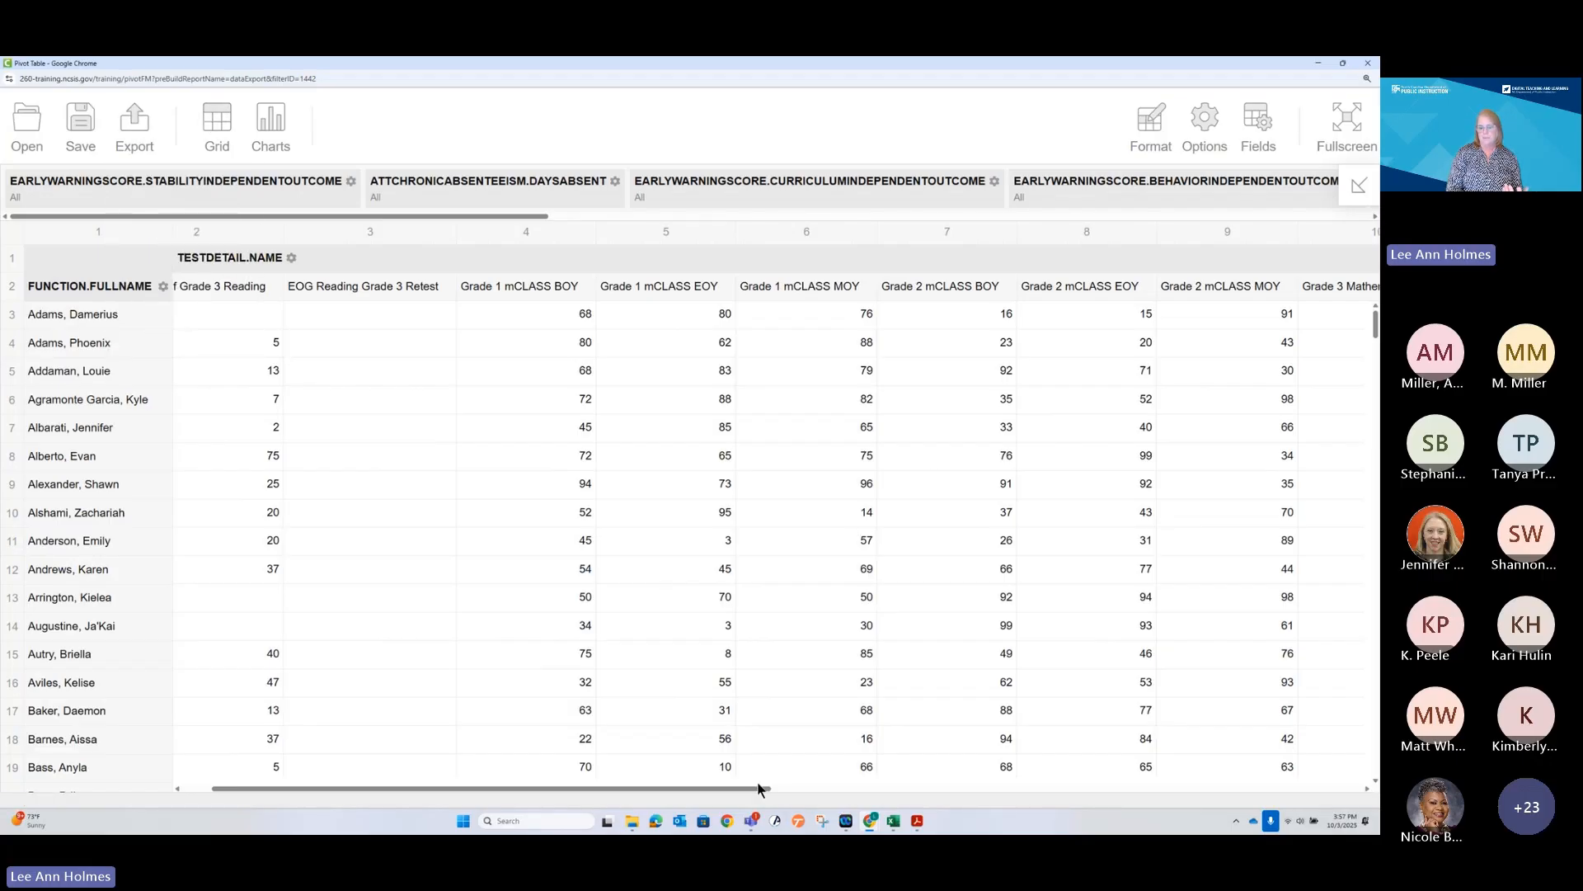
drag(770, 789, 1360, 783)
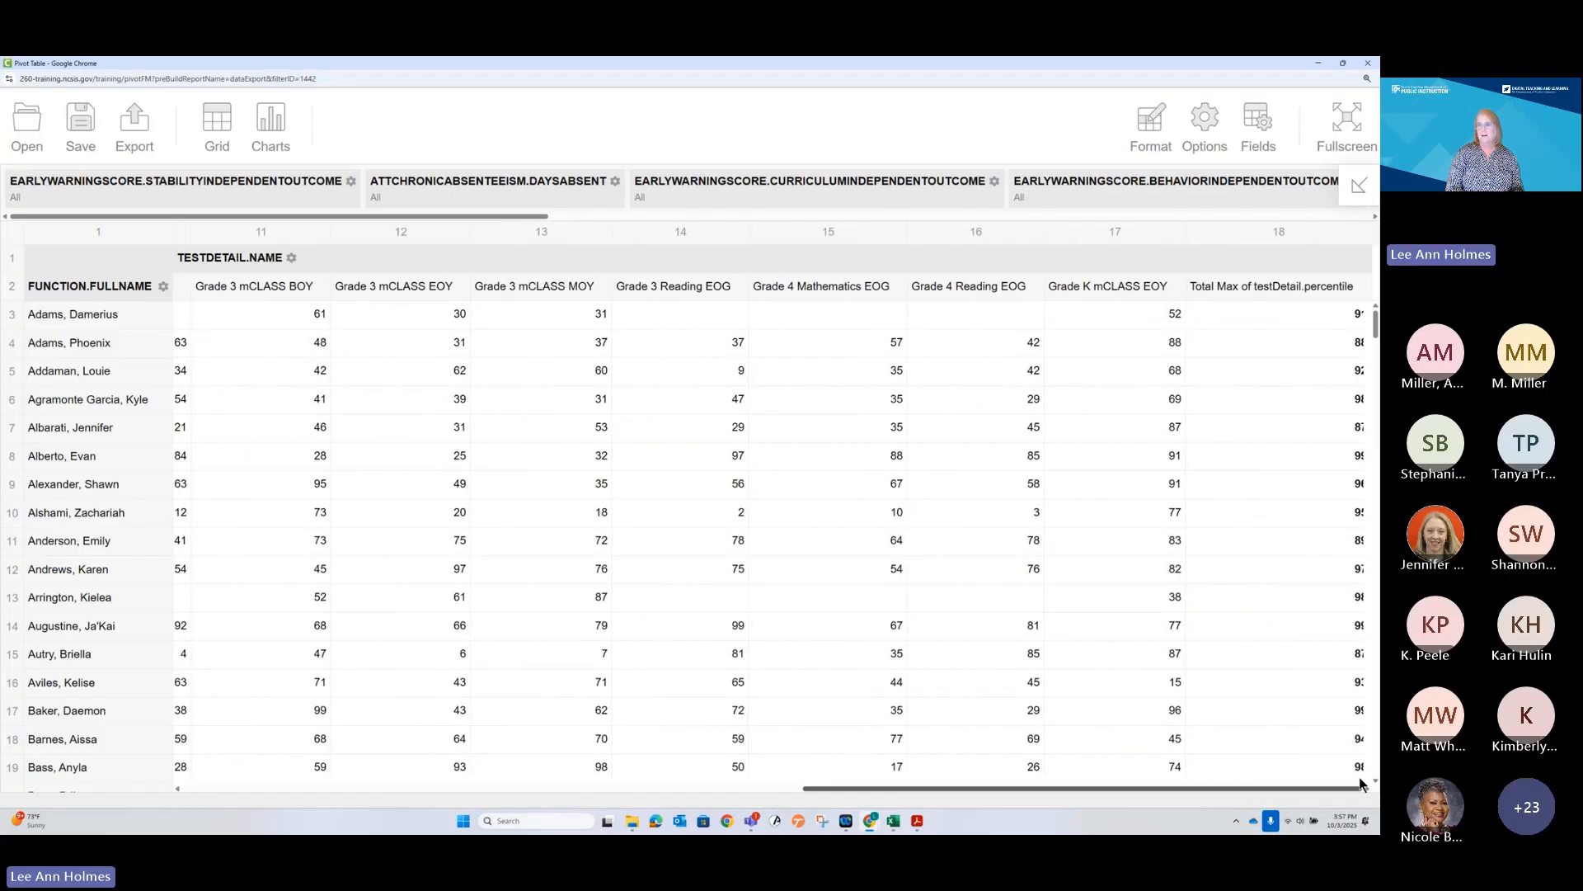
drag(1223, 789, 604, 790)
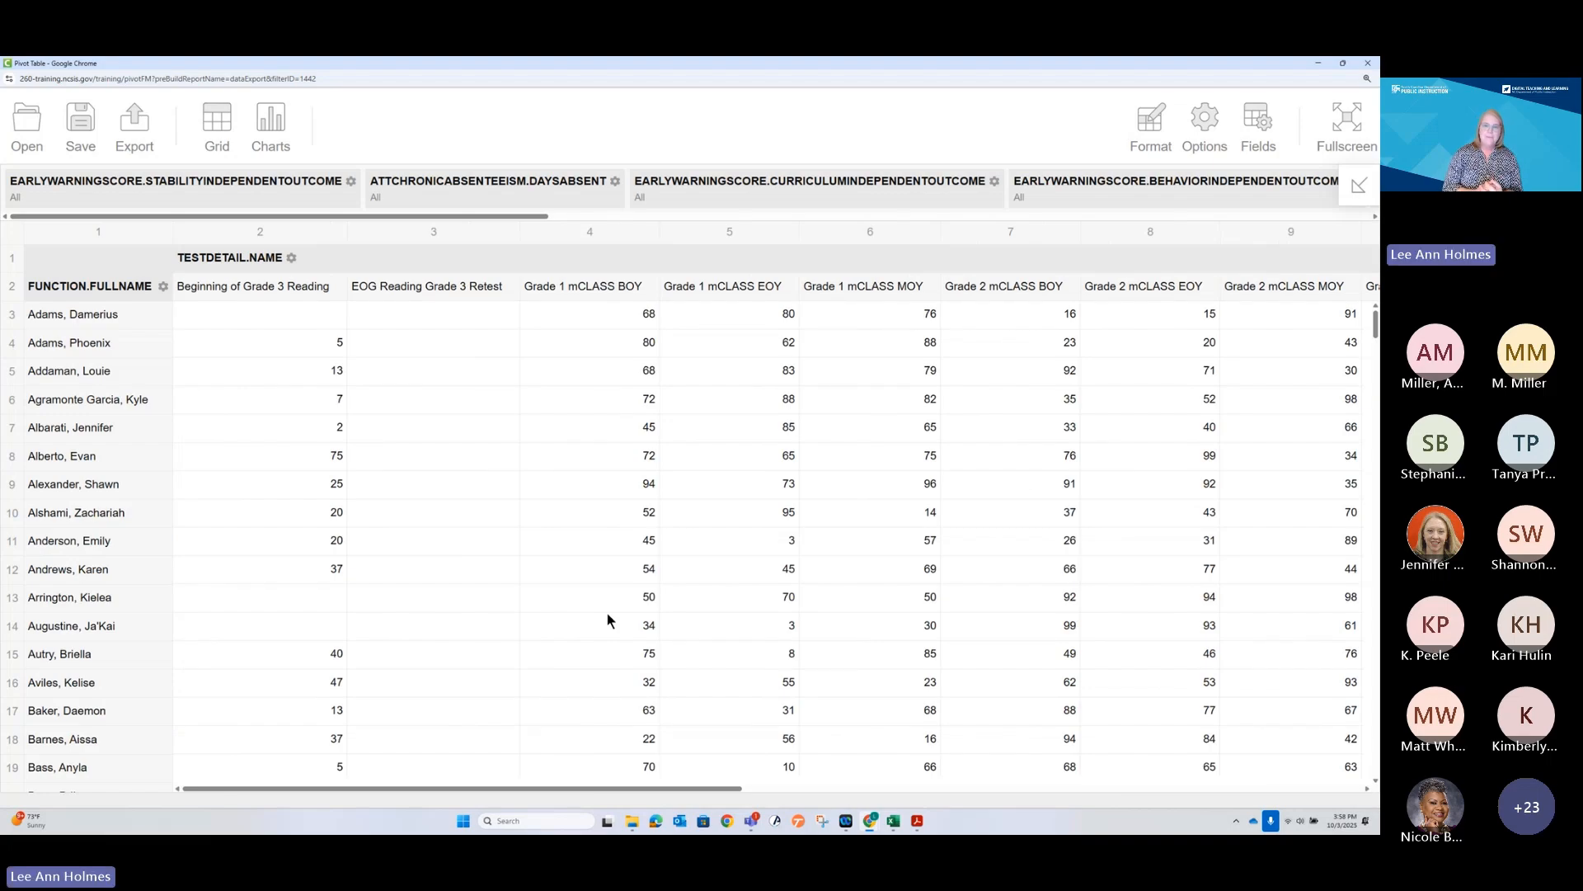
Close the pivot table window and view slides 19 and 20 of the Google Slides deck, ending on the feedback slide
click(1365, 64)
scroll(89, 635, down, 1)
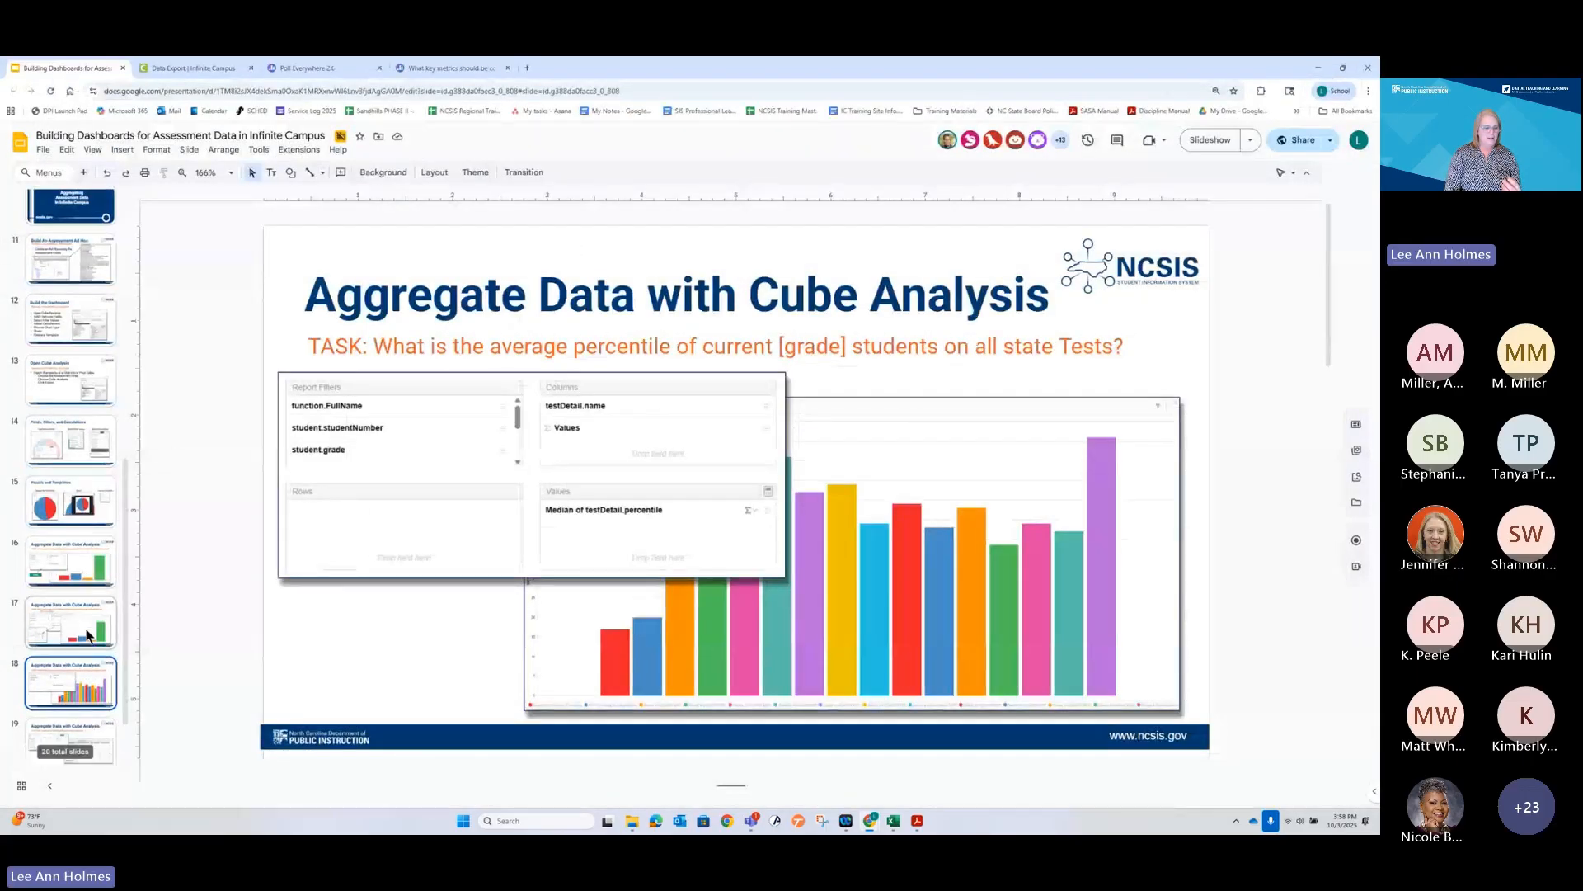
scroll(88, 635, down, 1)
click(68, 685)
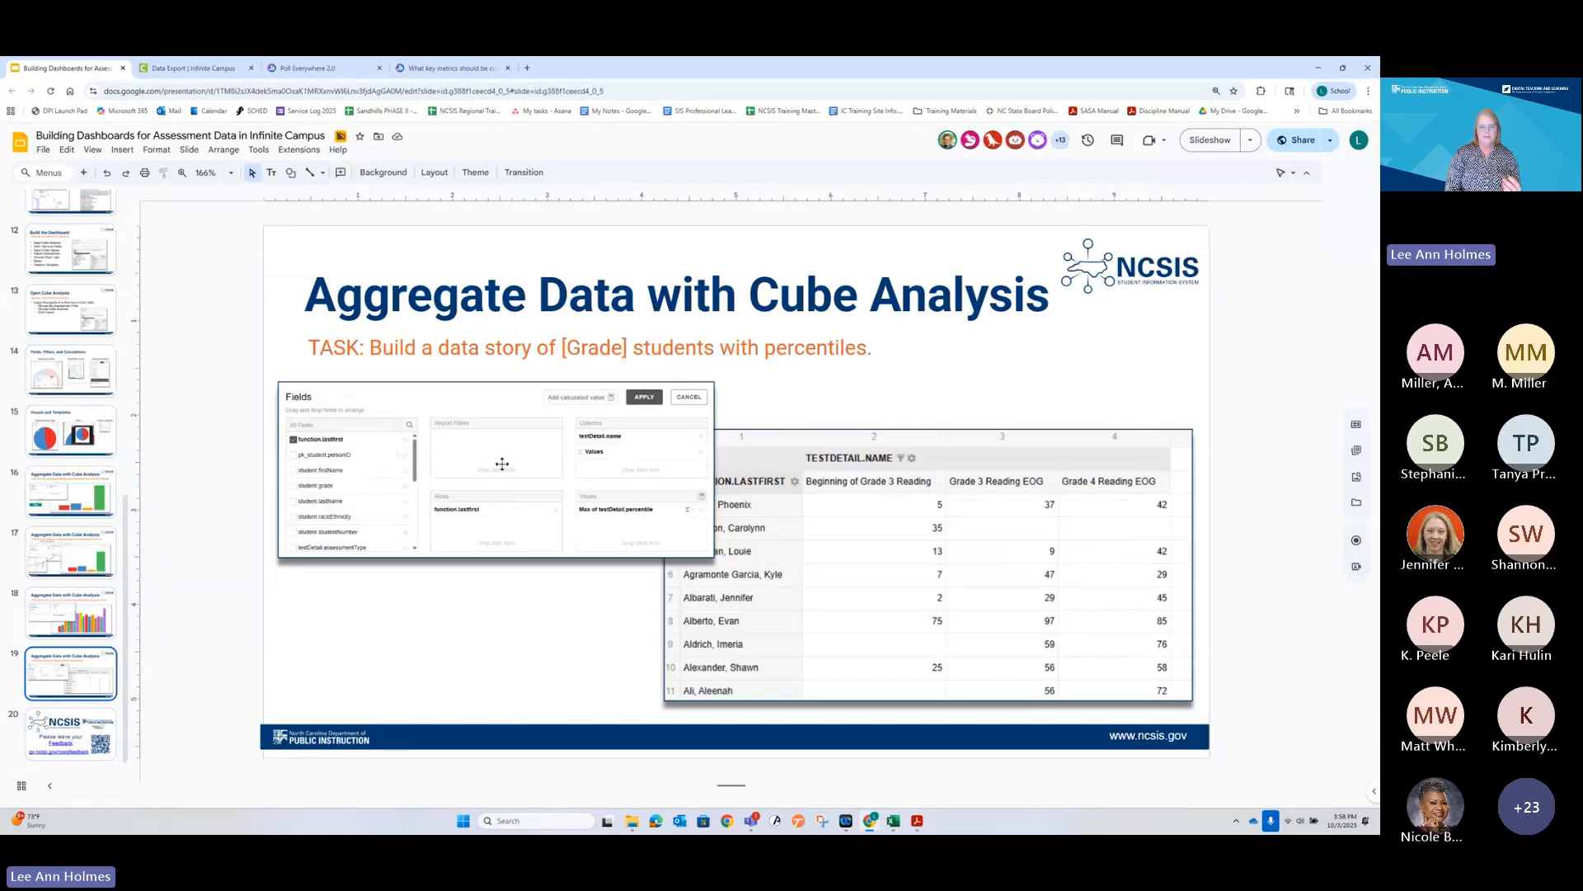
click(61, 740)
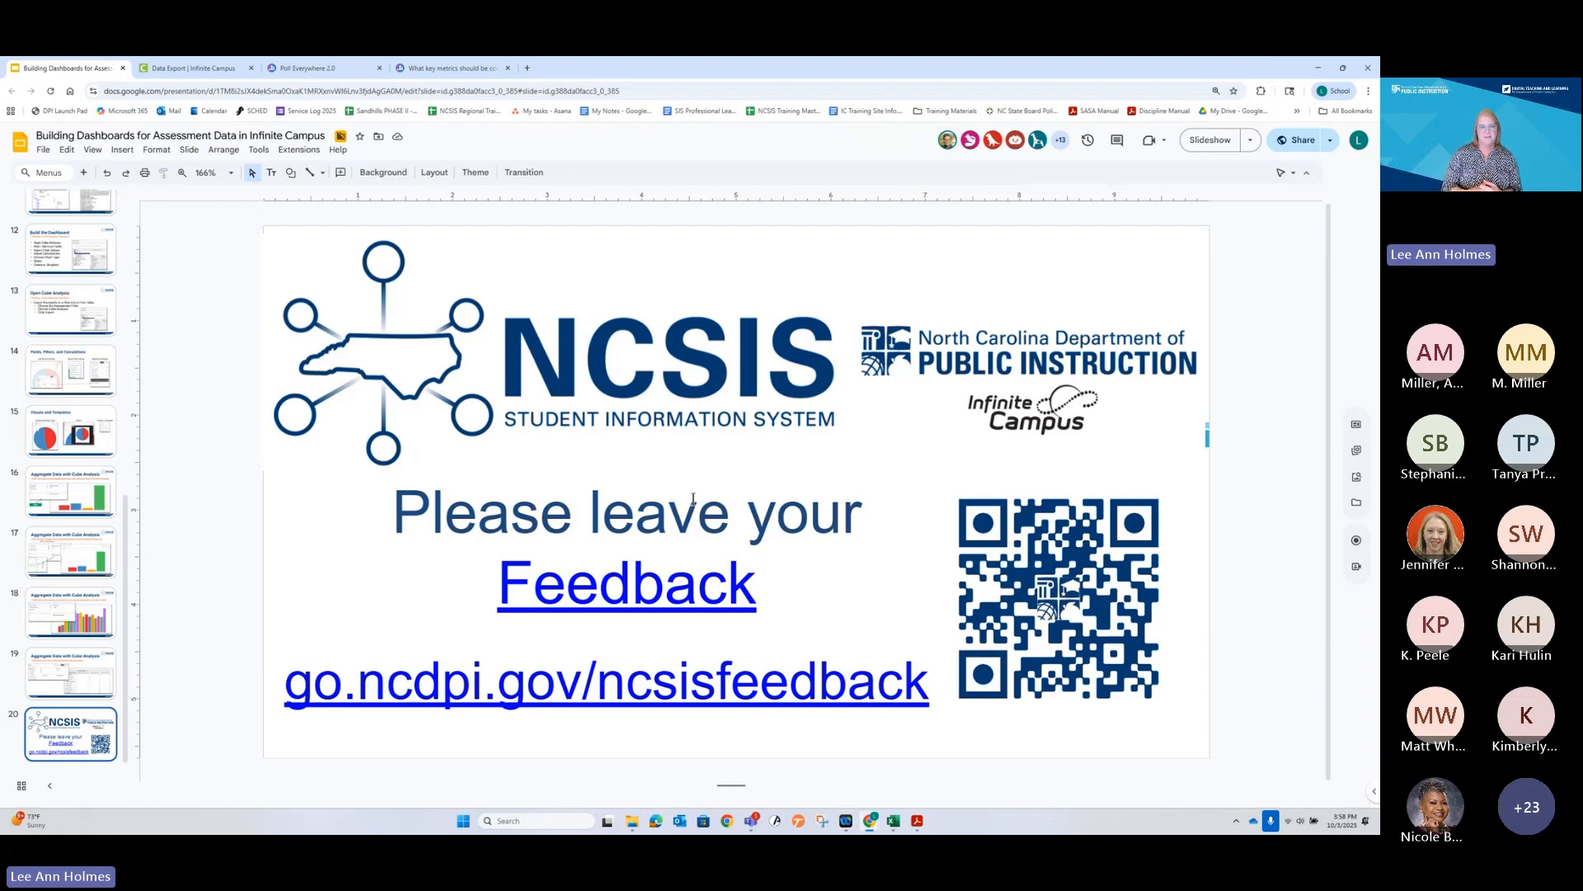
Switch to Infinite Campus, check the MTSS and Reporting tool lists, and open the Test Data pivot from MTSS
click(218, 69)
scroll(166, 409, down, 3)
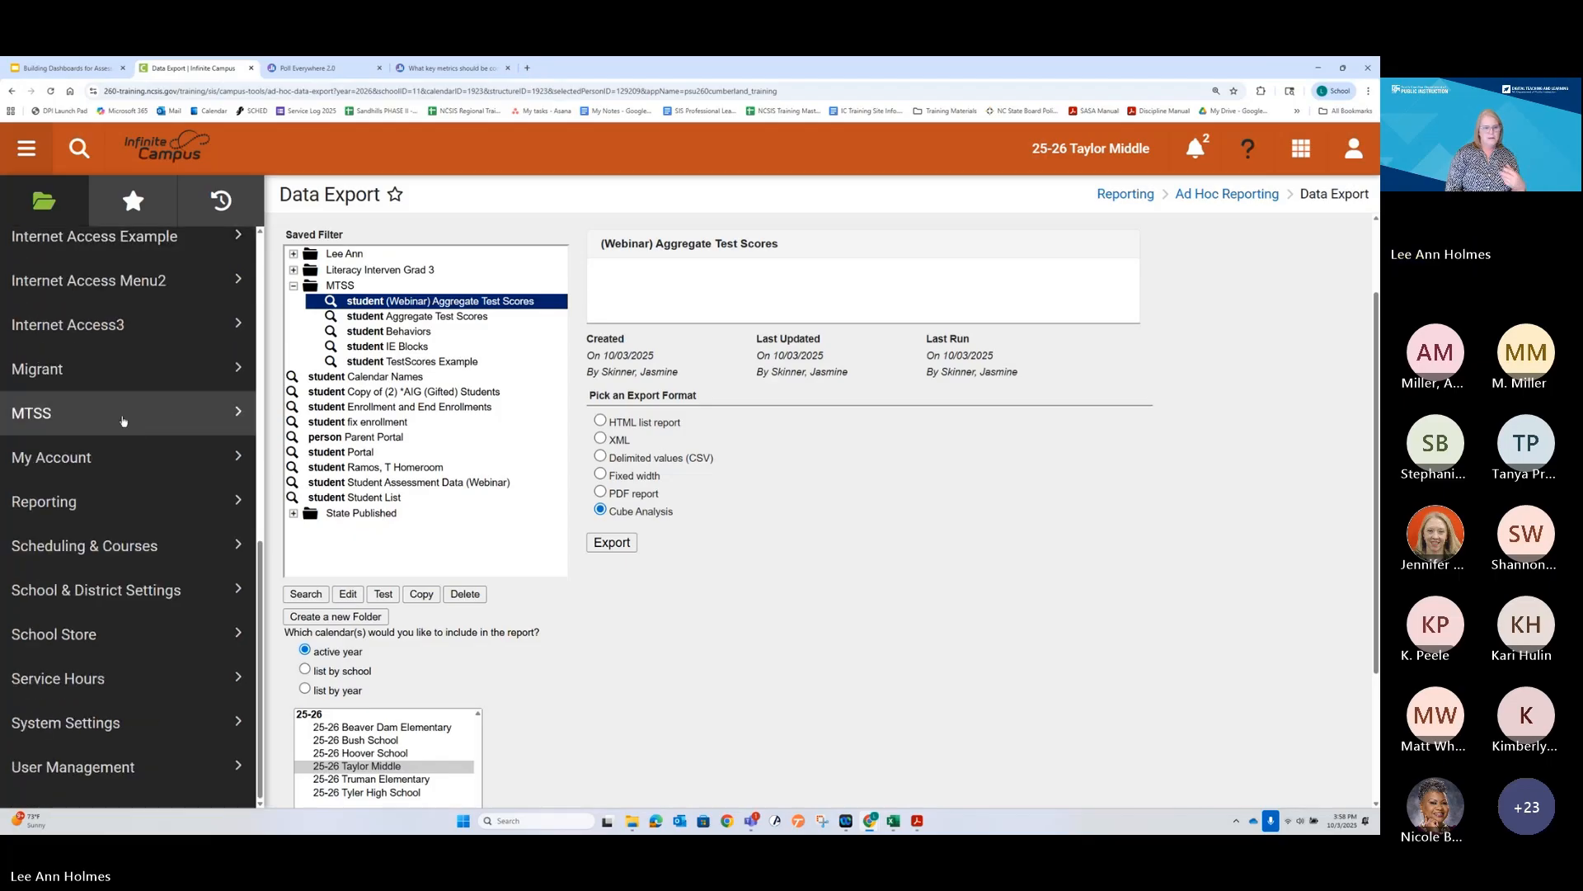
click(84, 419)
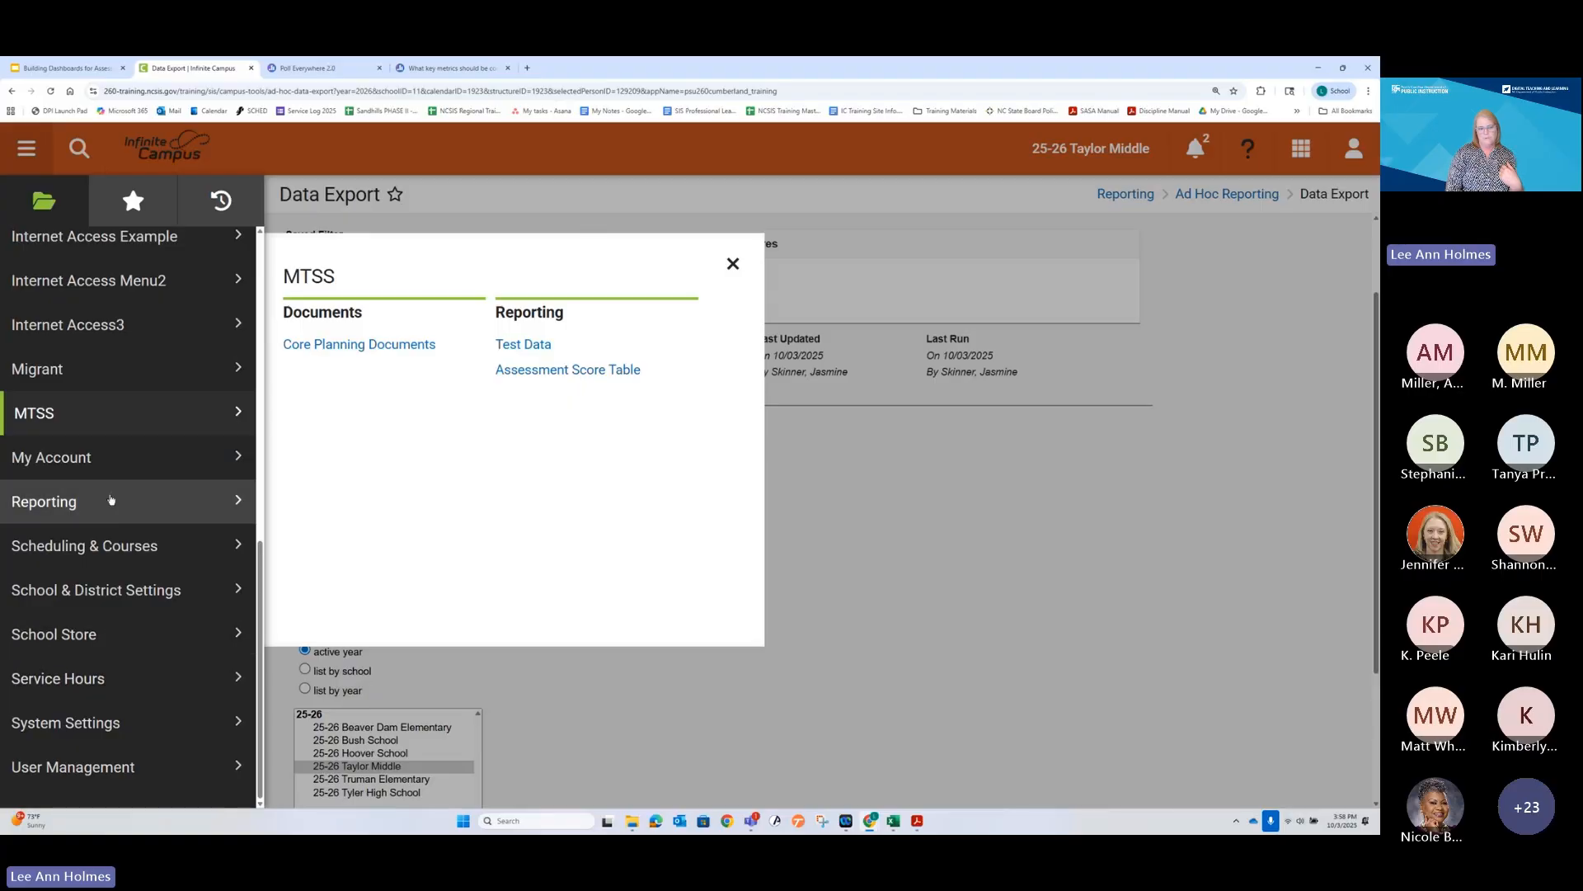
click(112, 501)
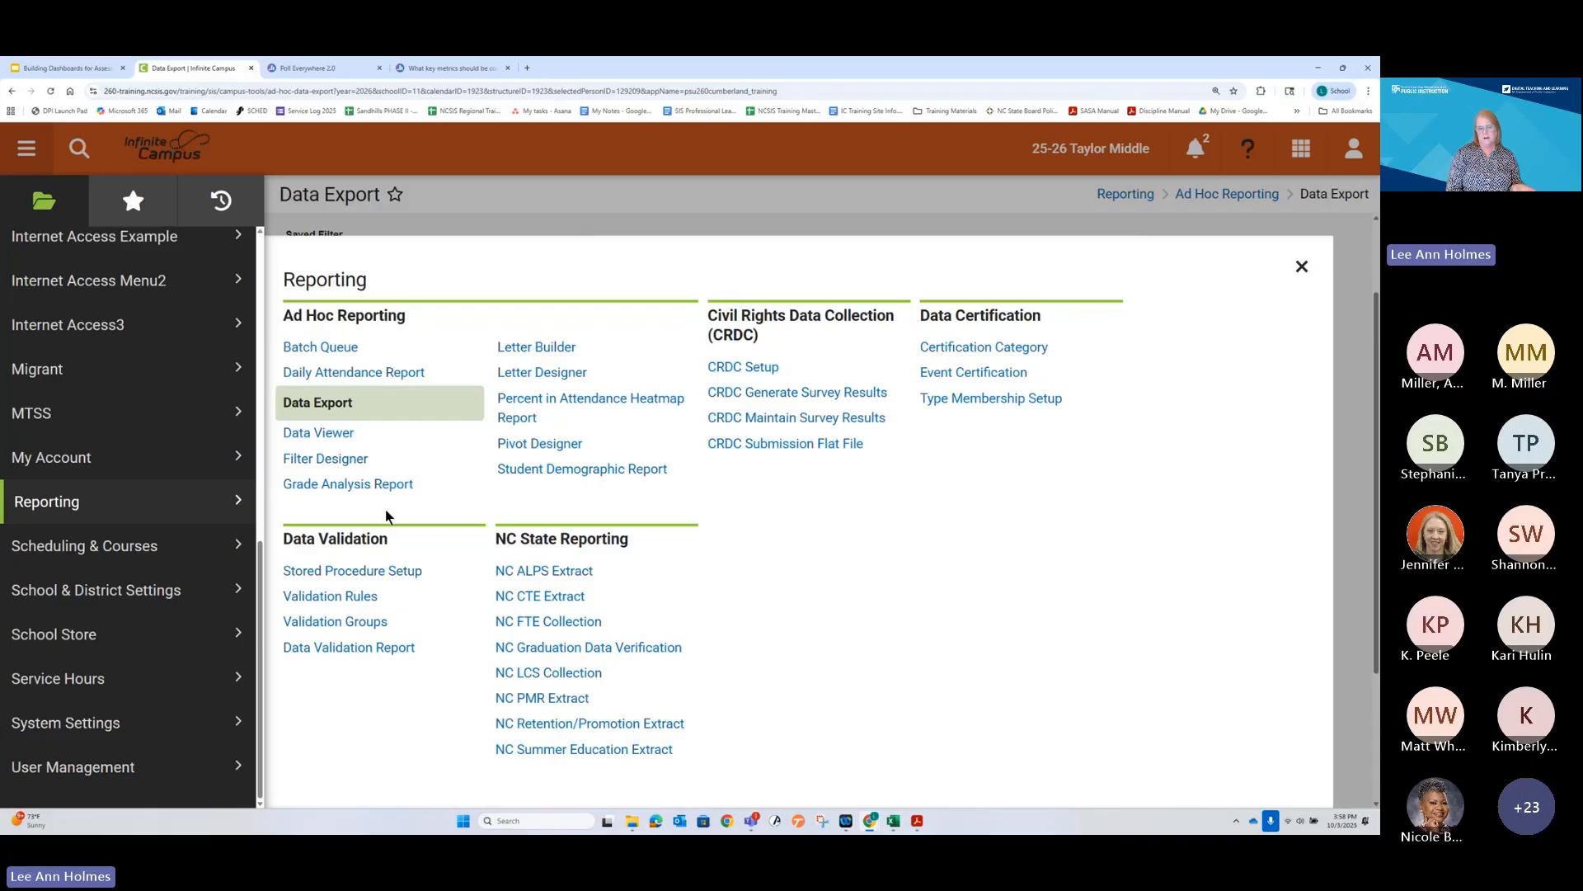
click(89, 415)
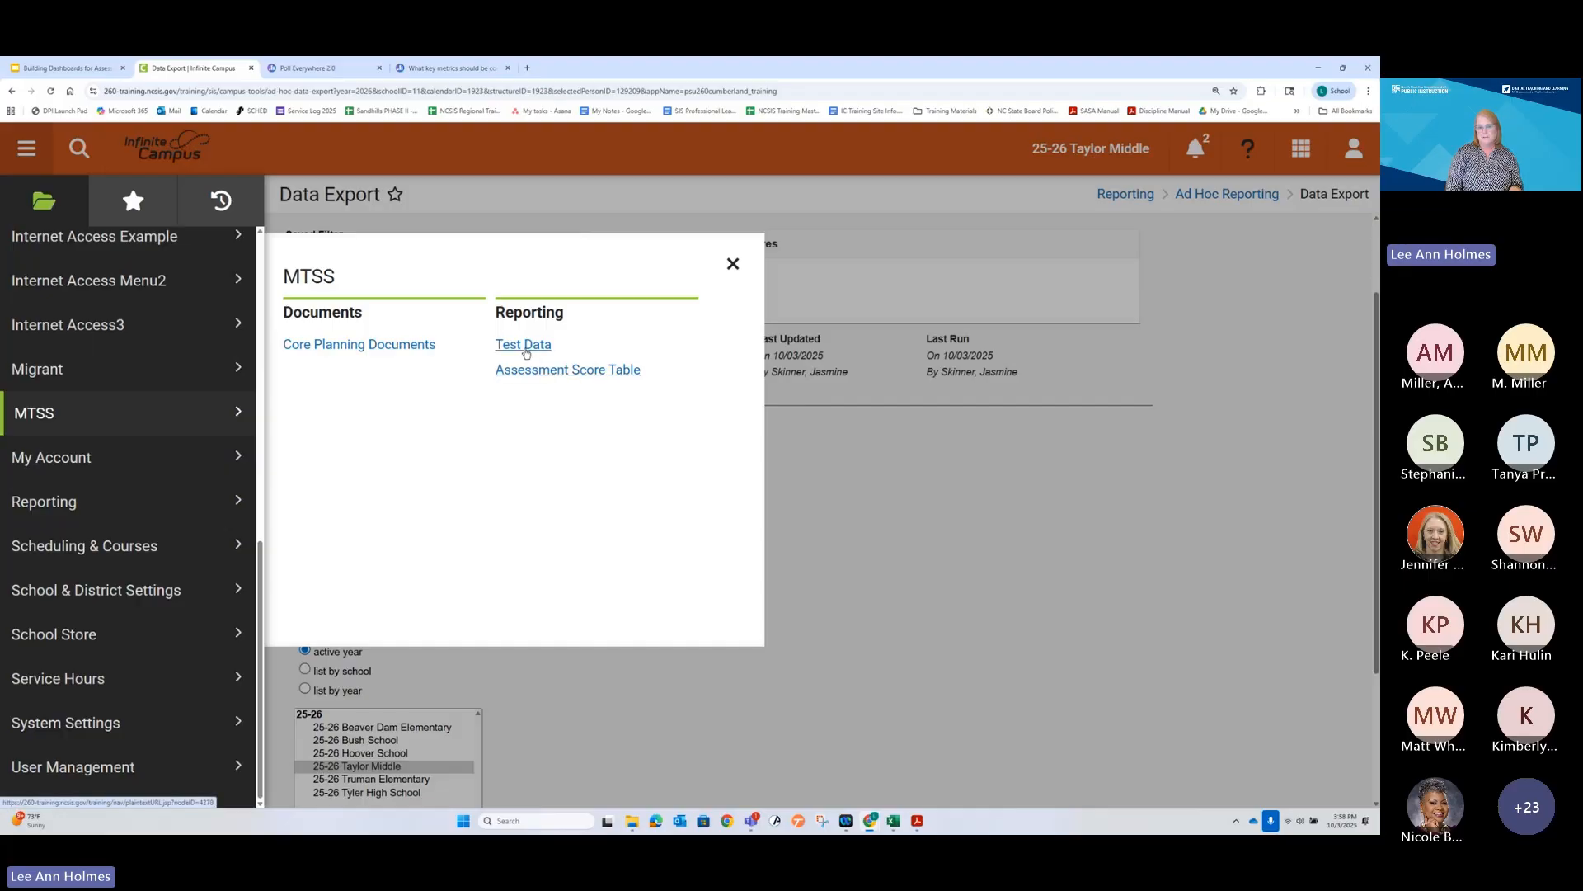
click(522, 345)
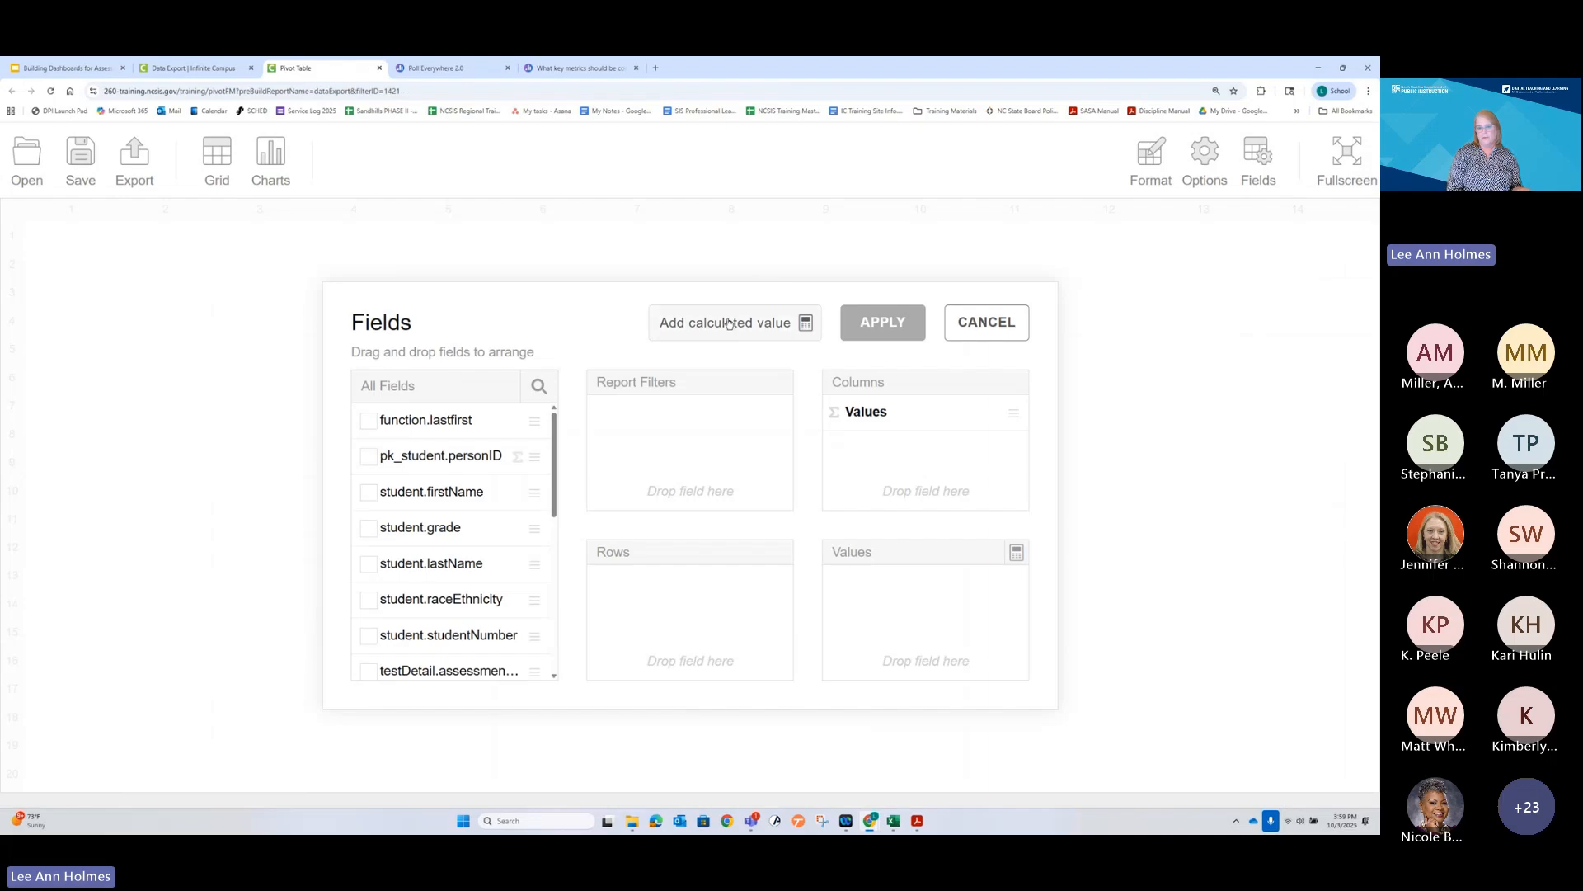
Cancel the pivot's field arrangement, open Assessment Score Table from MTSS reporting and look over its records before returning to the MTSS tool list
click(1011, 321)
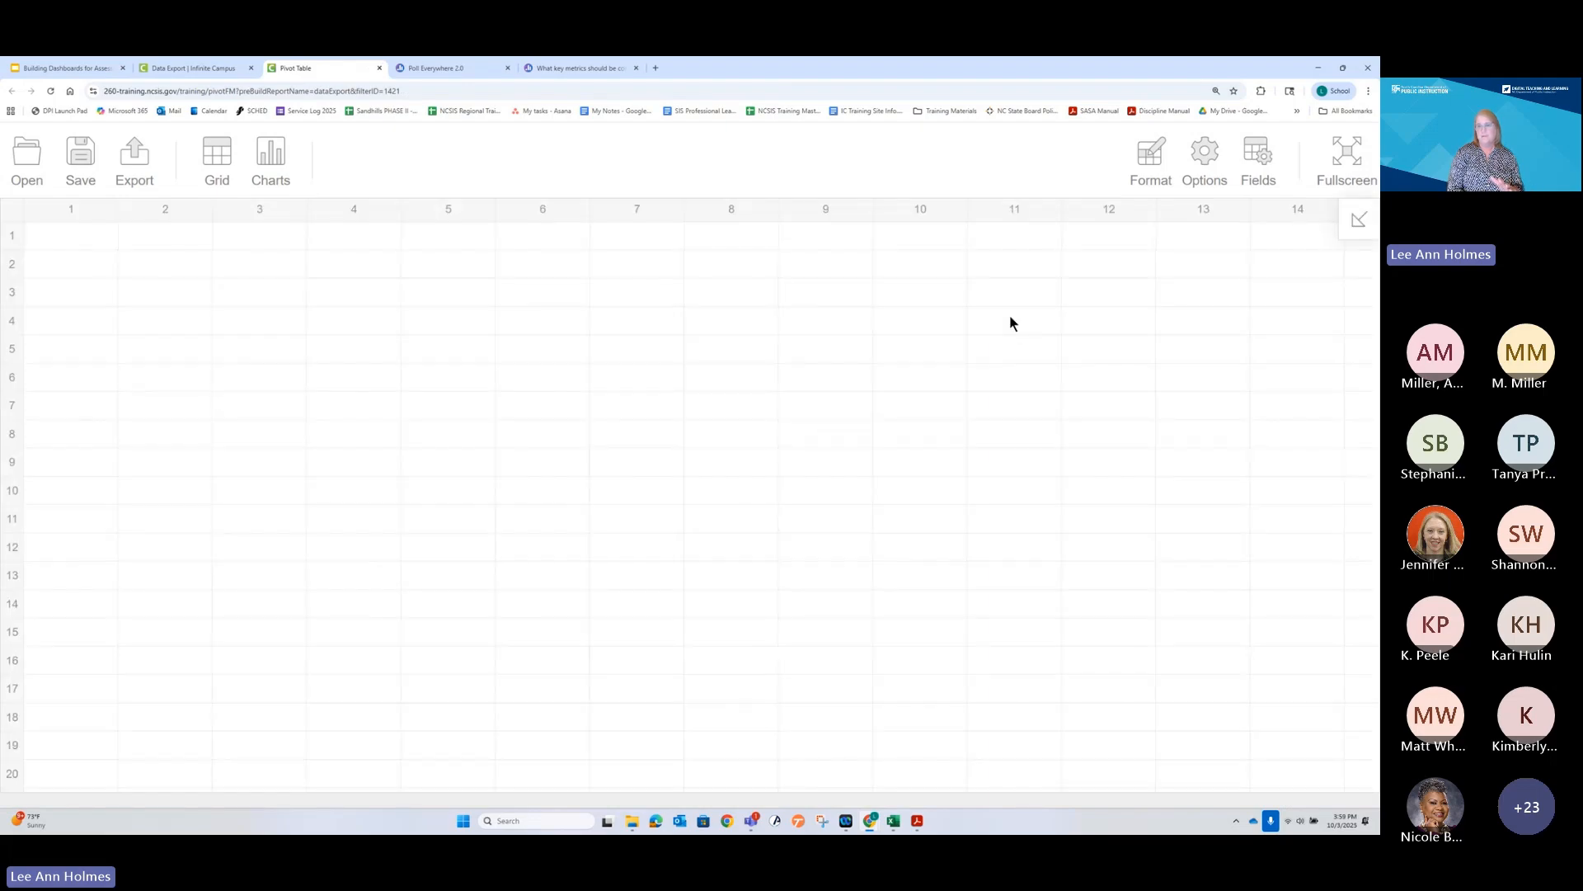
click(198, 67)
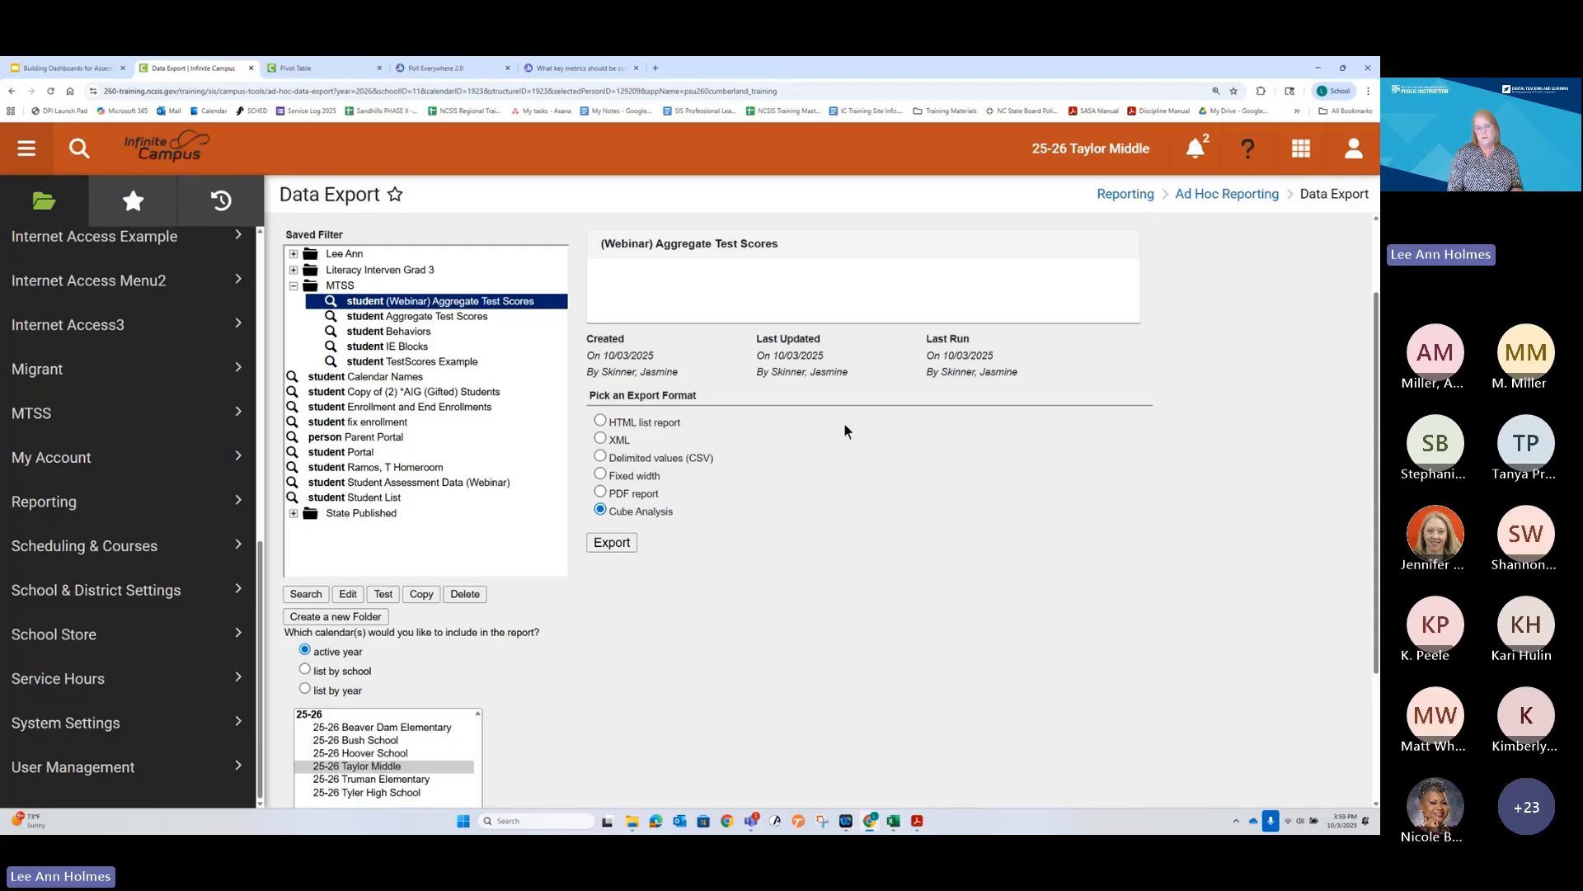
click(124, 412)
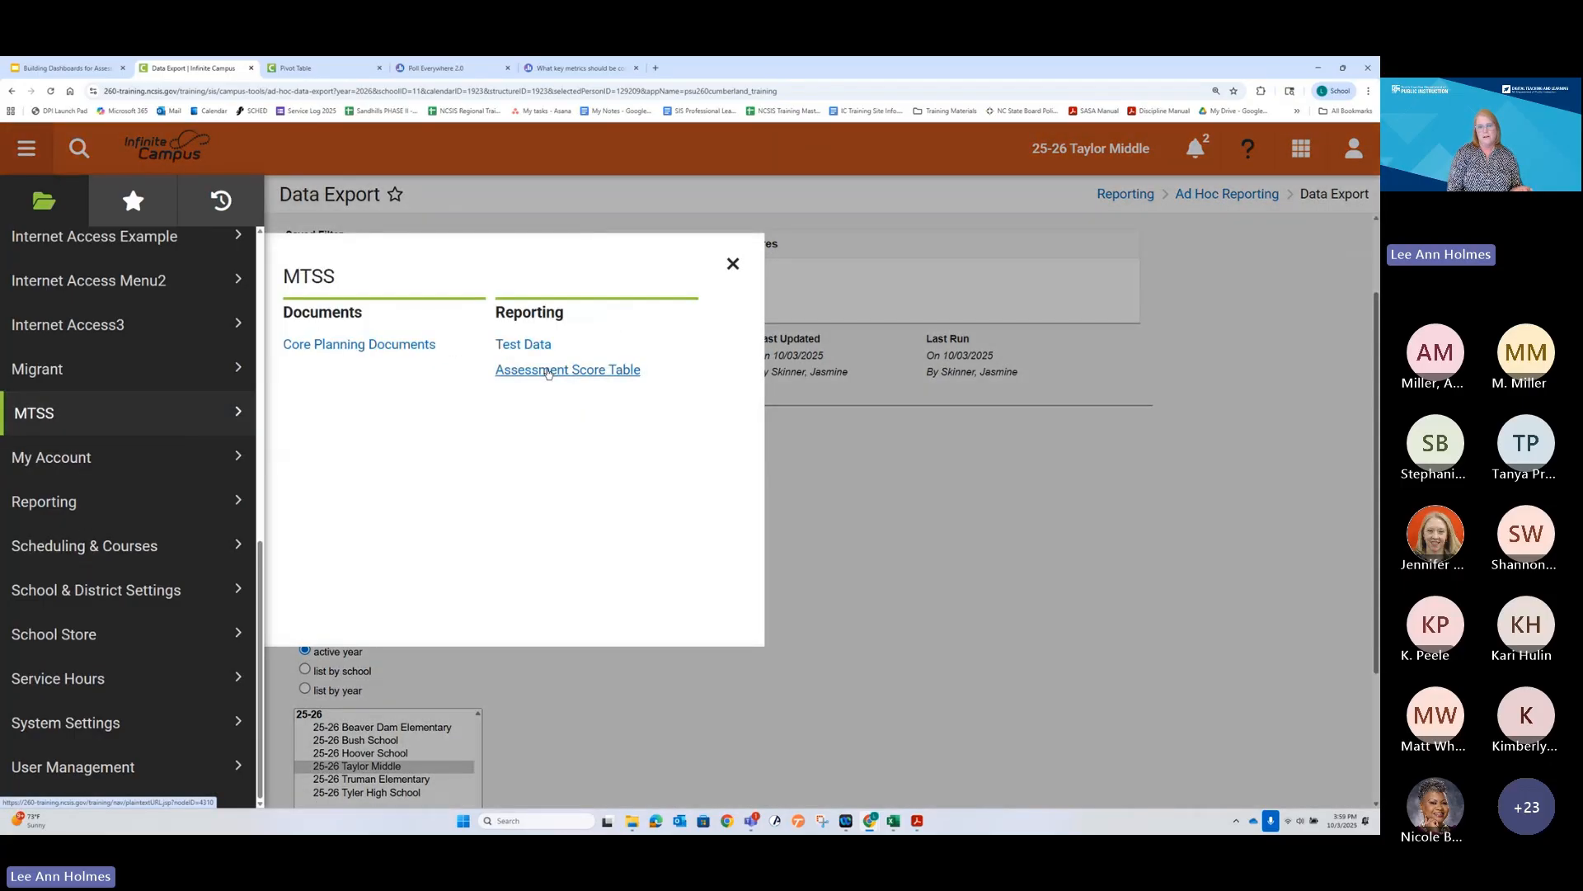
click(548, 371)
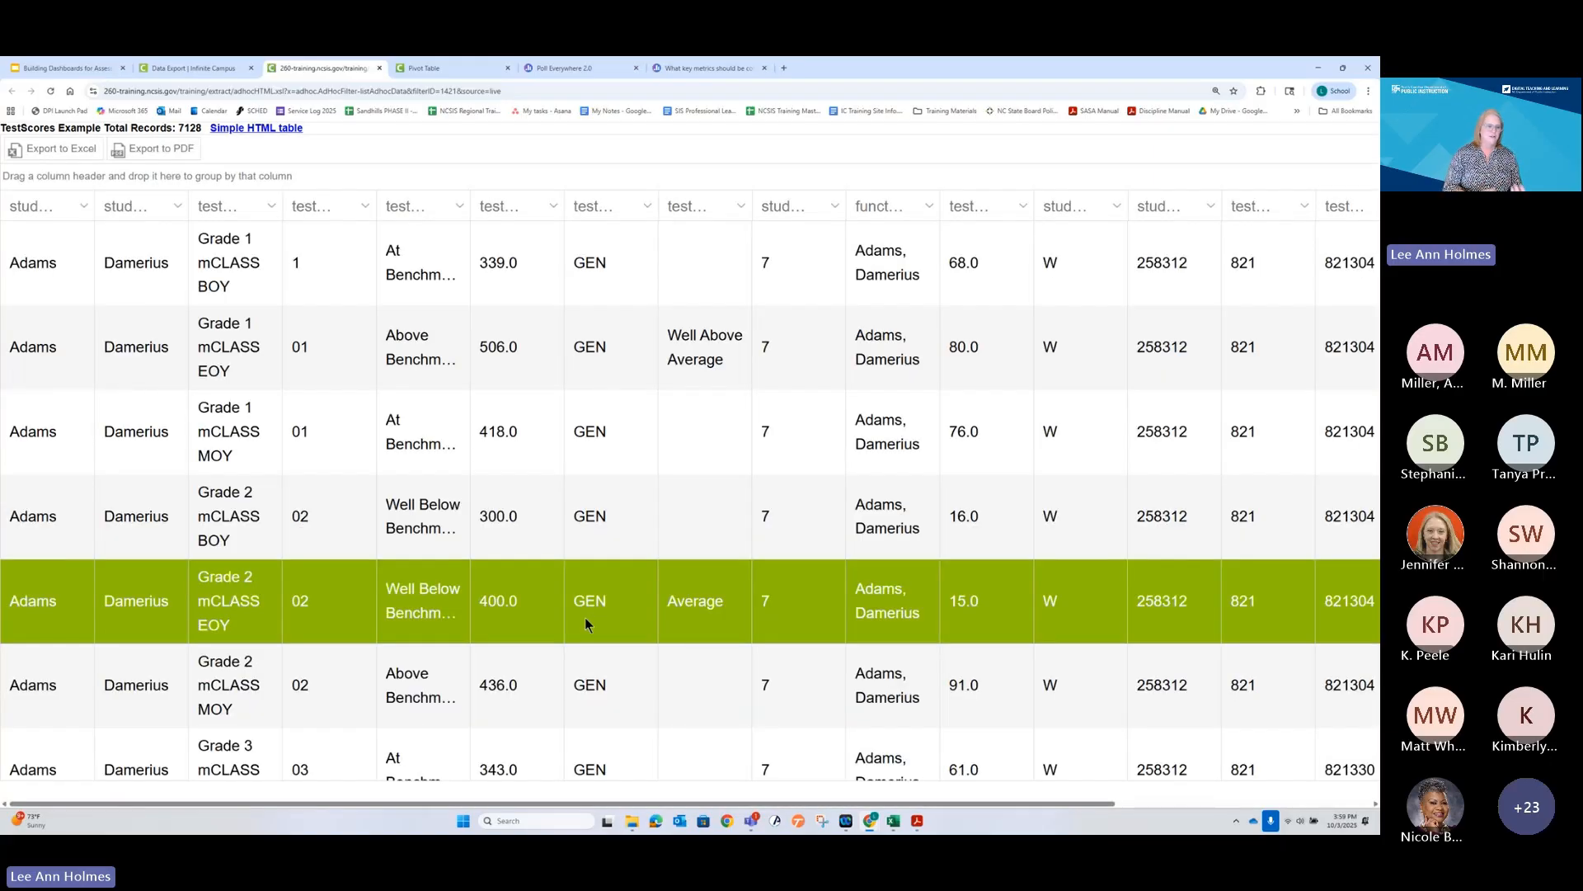
scroll(404, 426, down, 5)
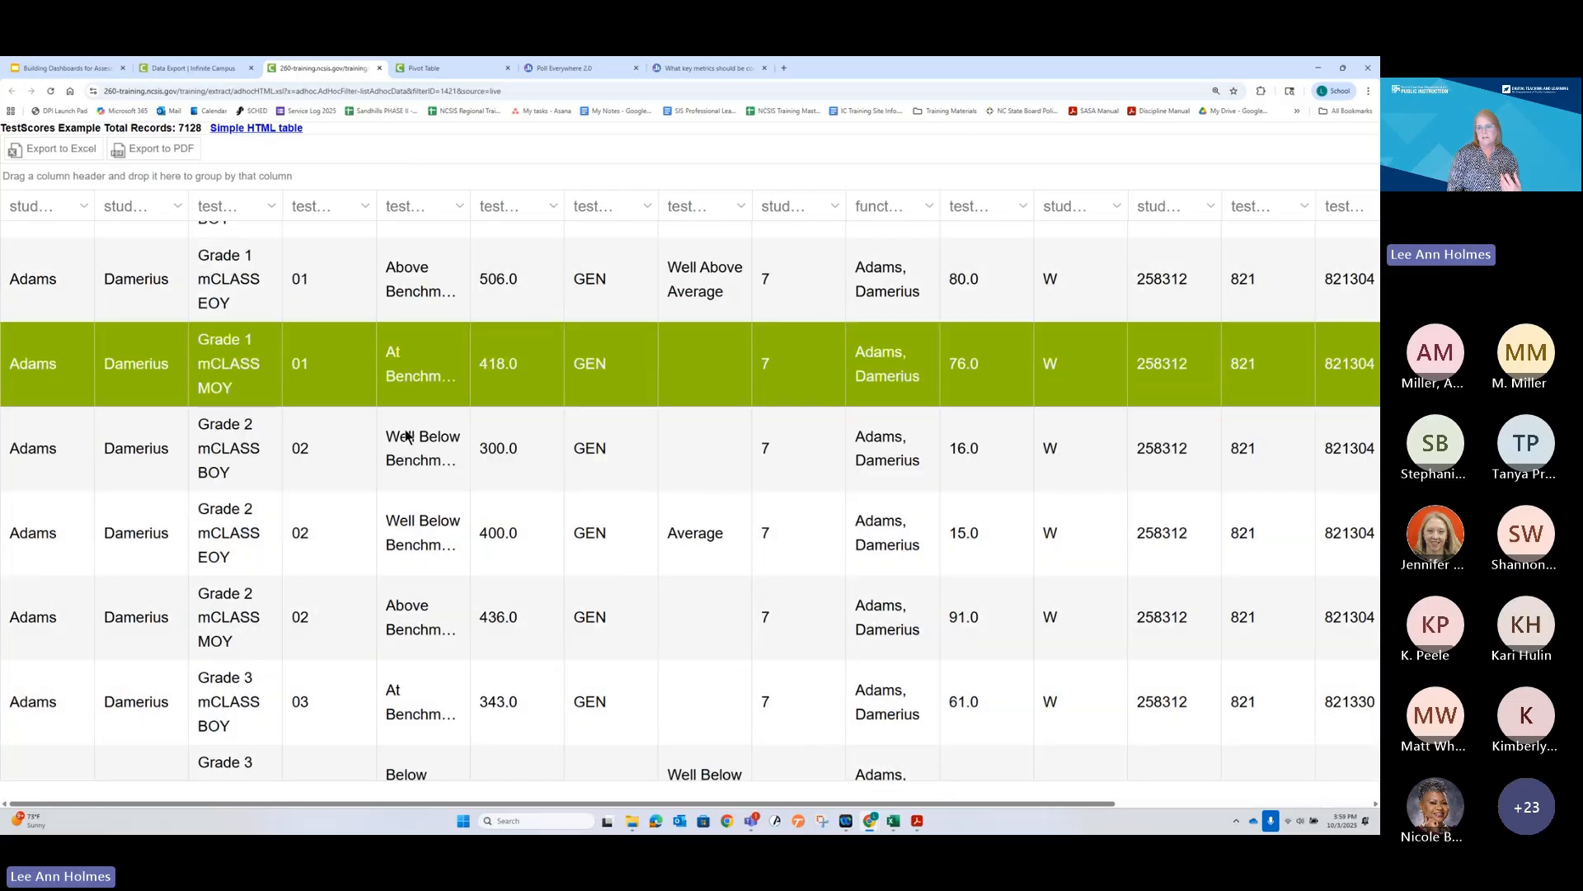
scroll(404, 427, up, 4)
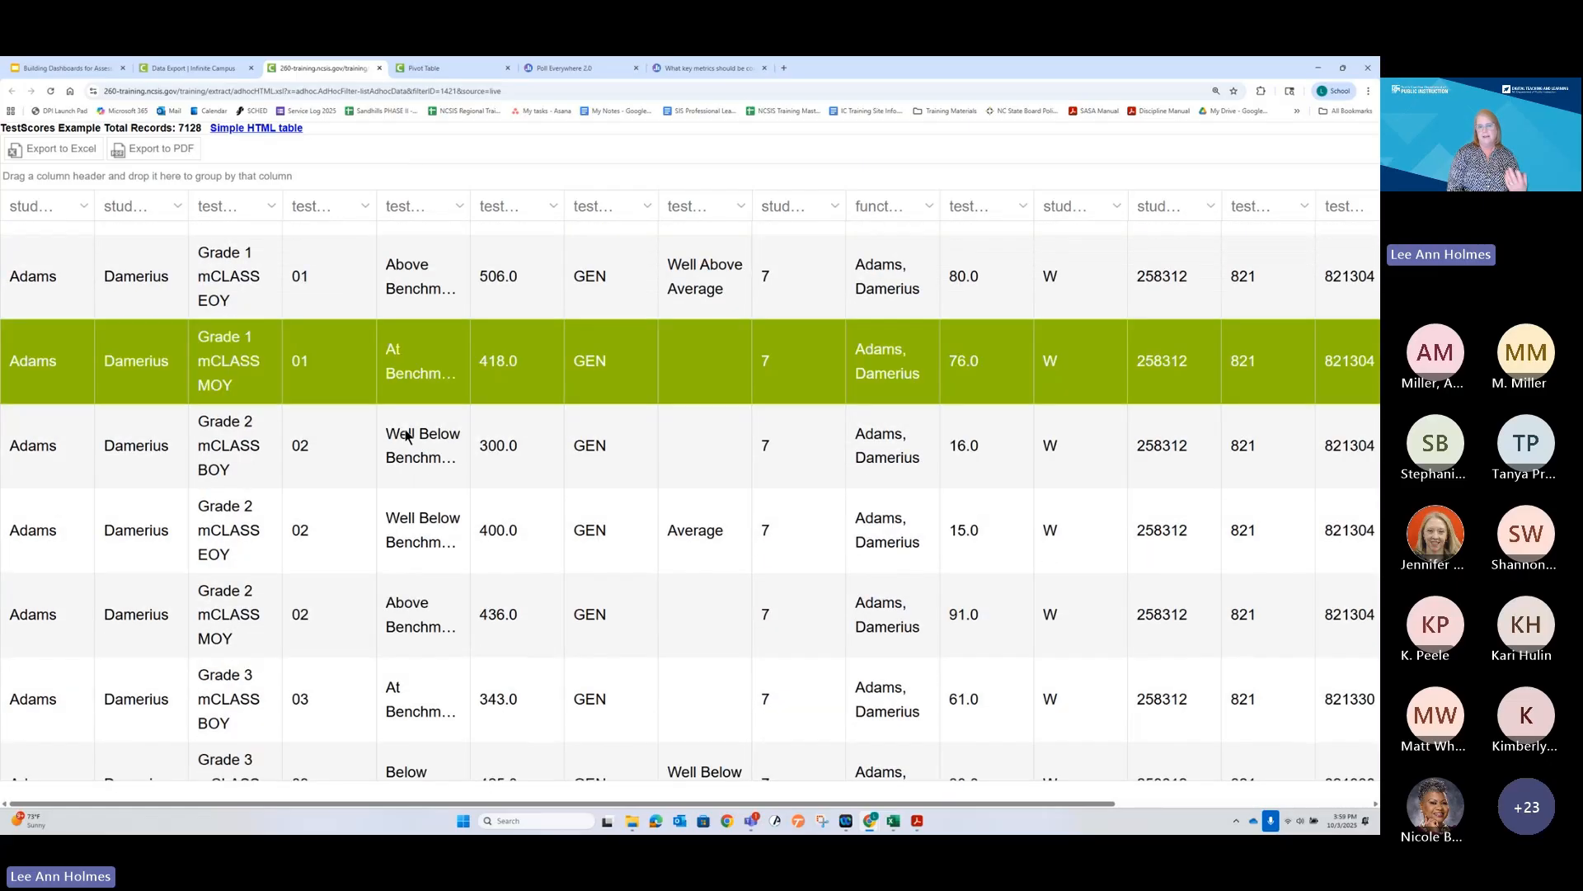
scroll(406, 436, up, 1)
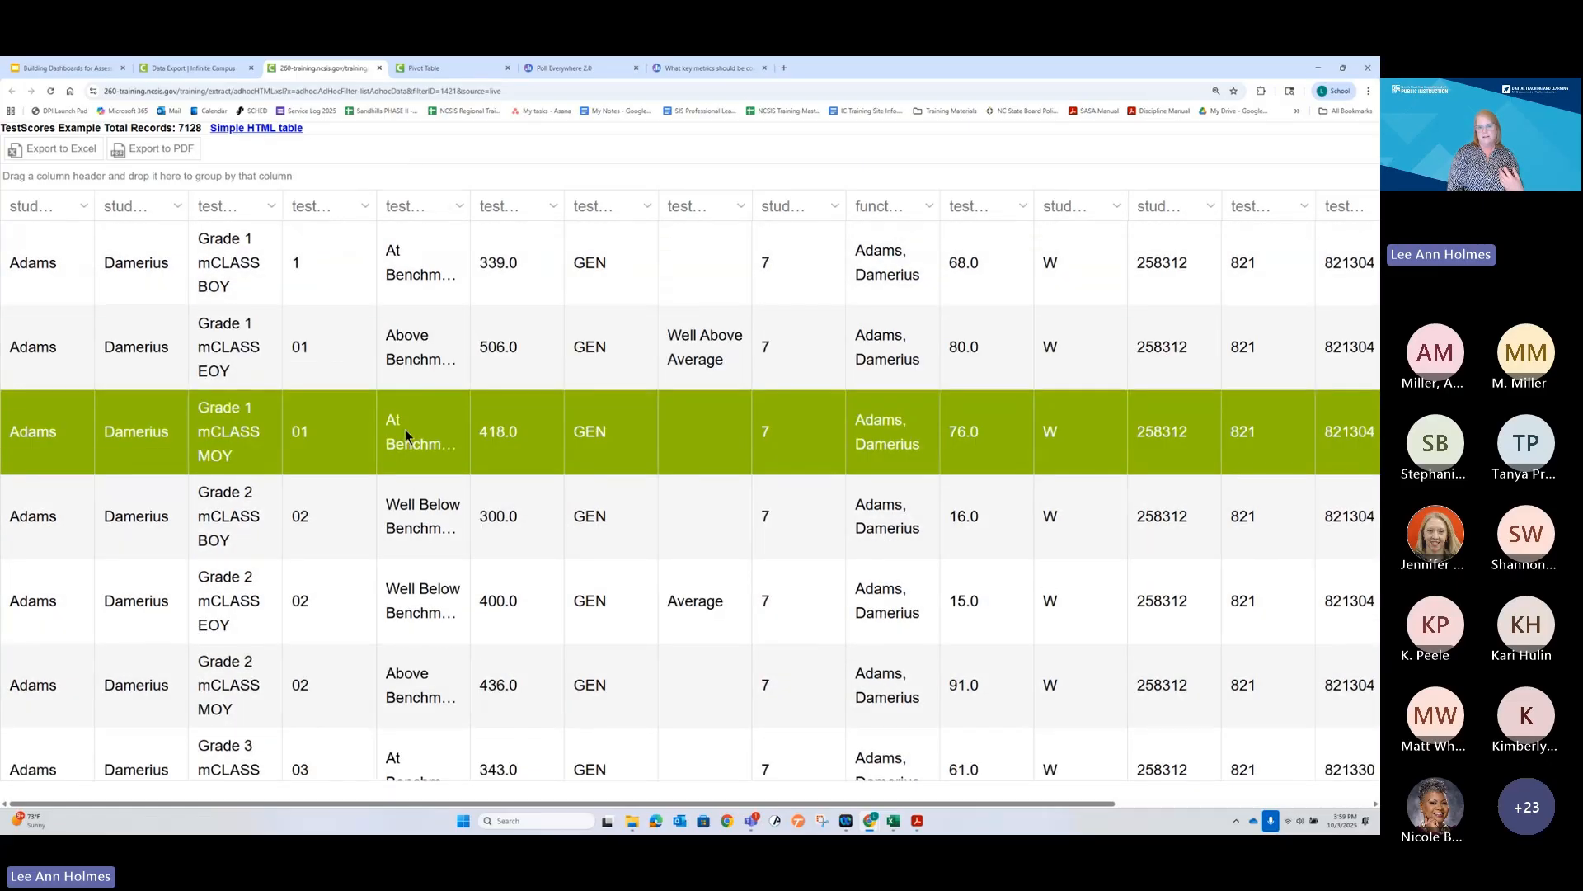
click(174, 72)
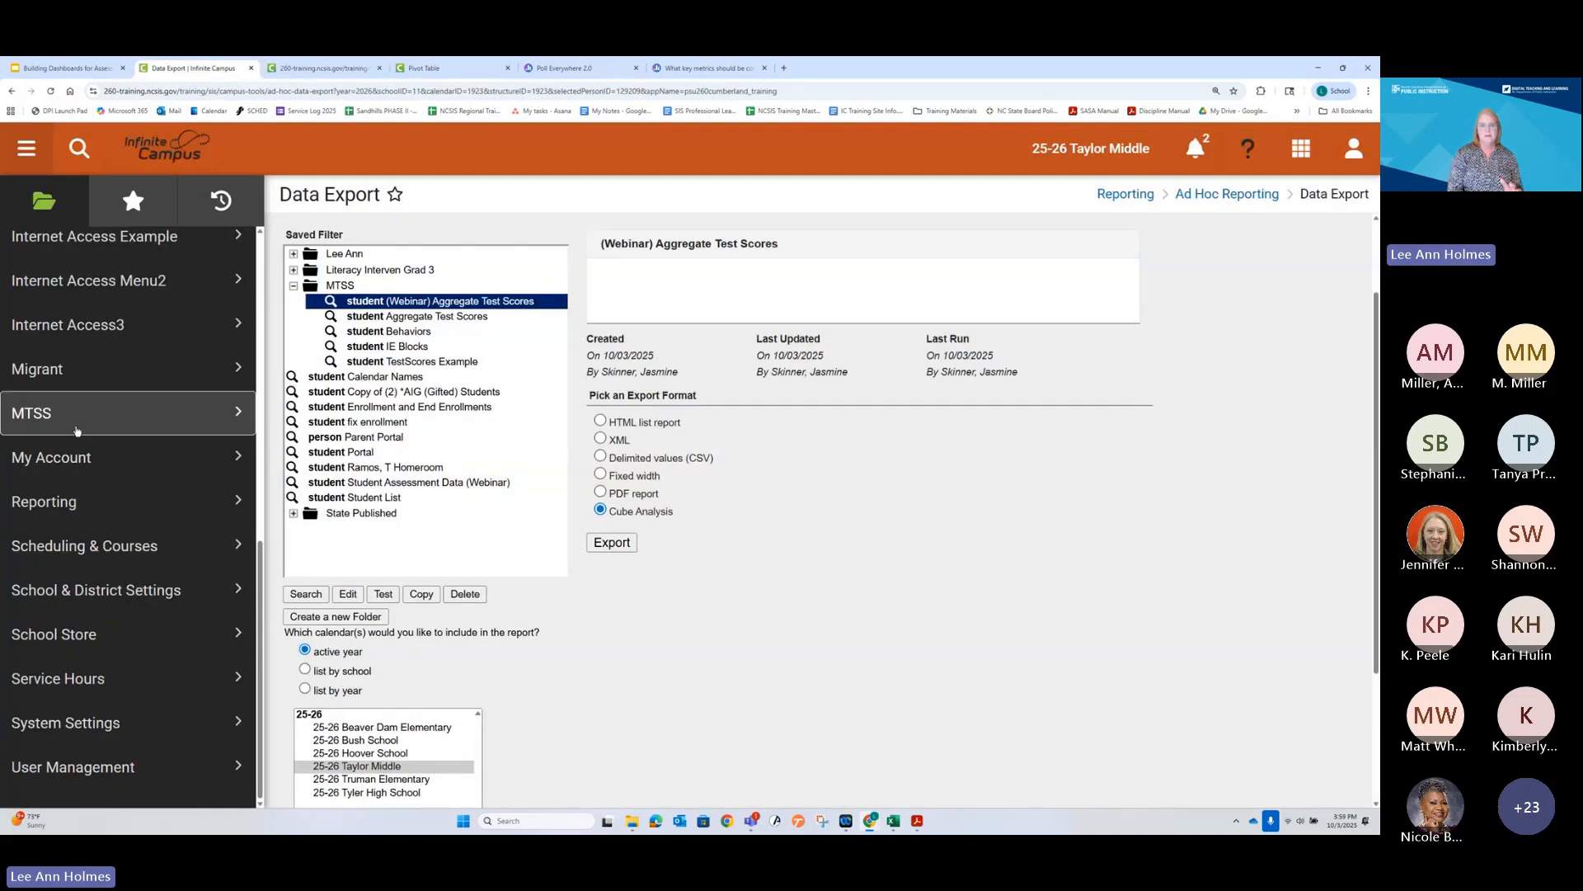
click(76, 429)
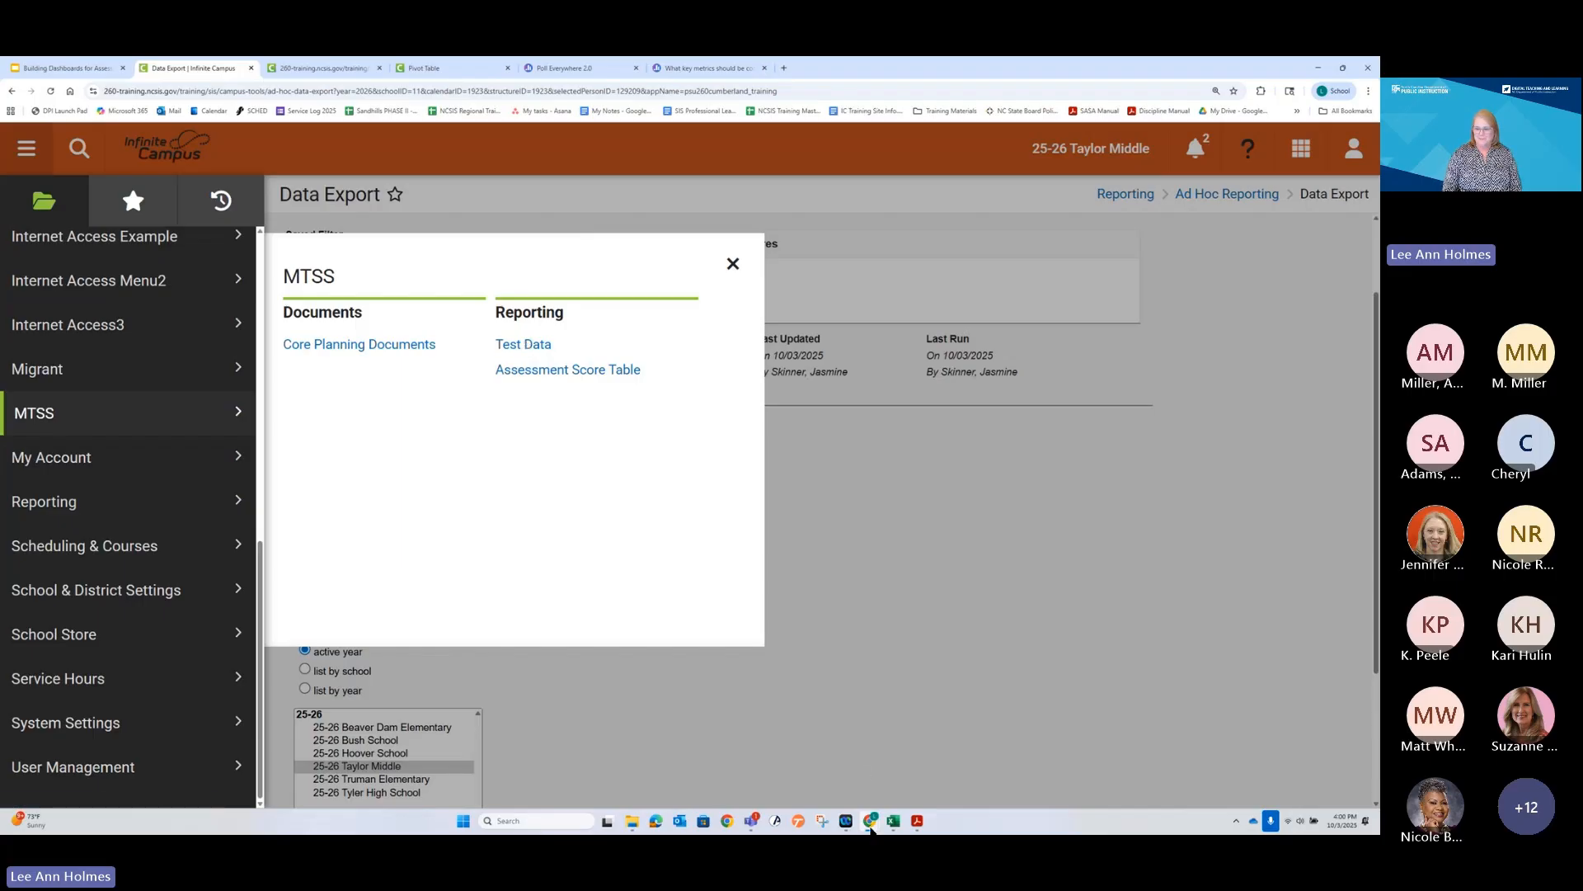
mouse_move(870, 828)
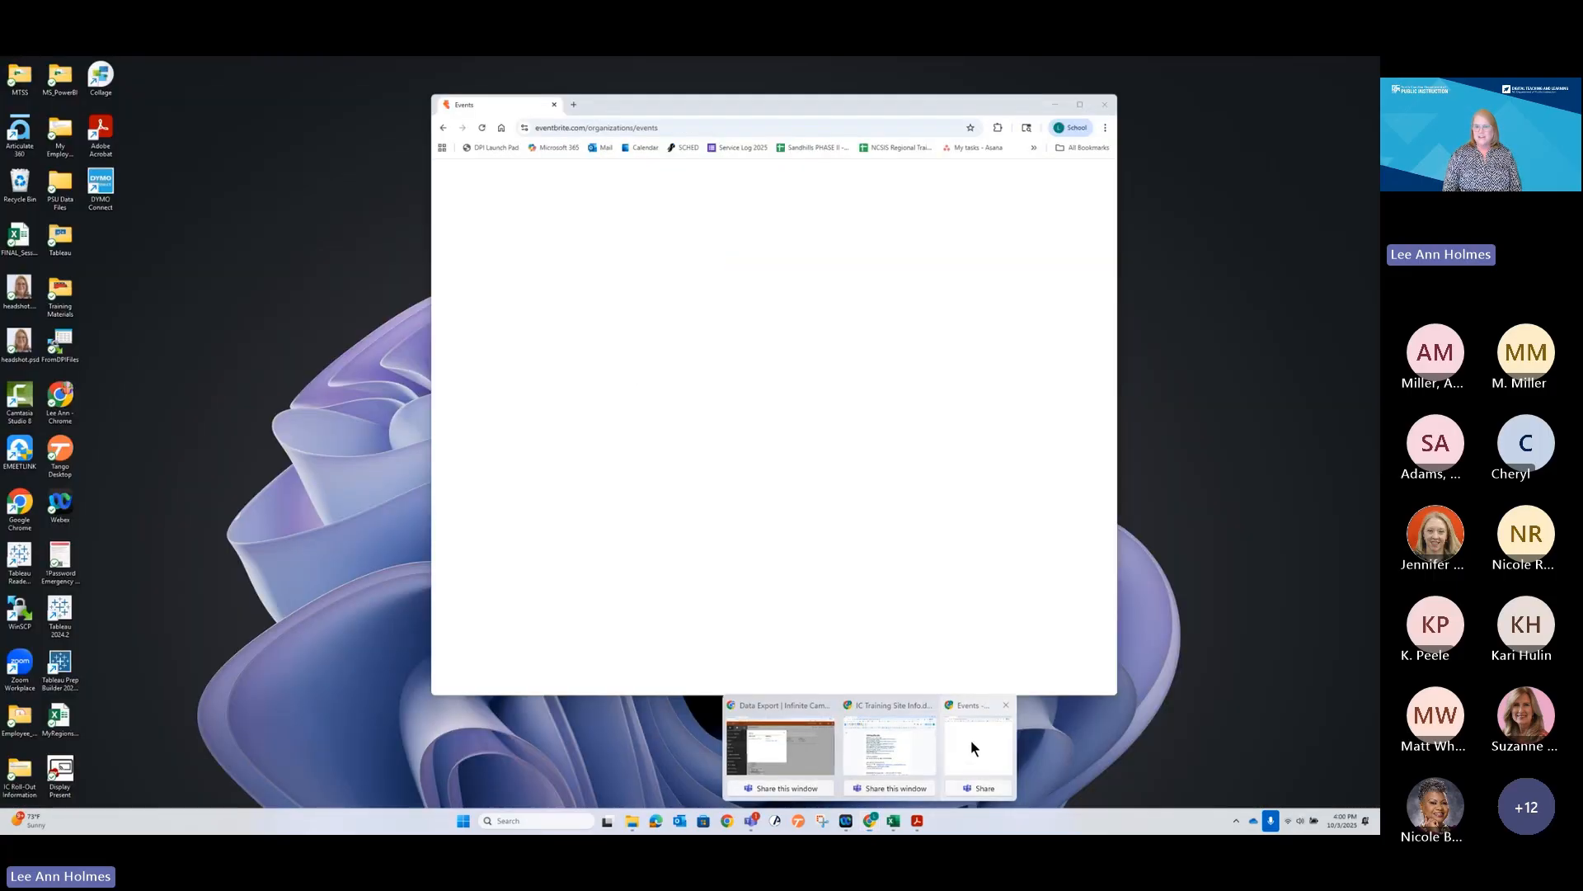
click(972, 740)
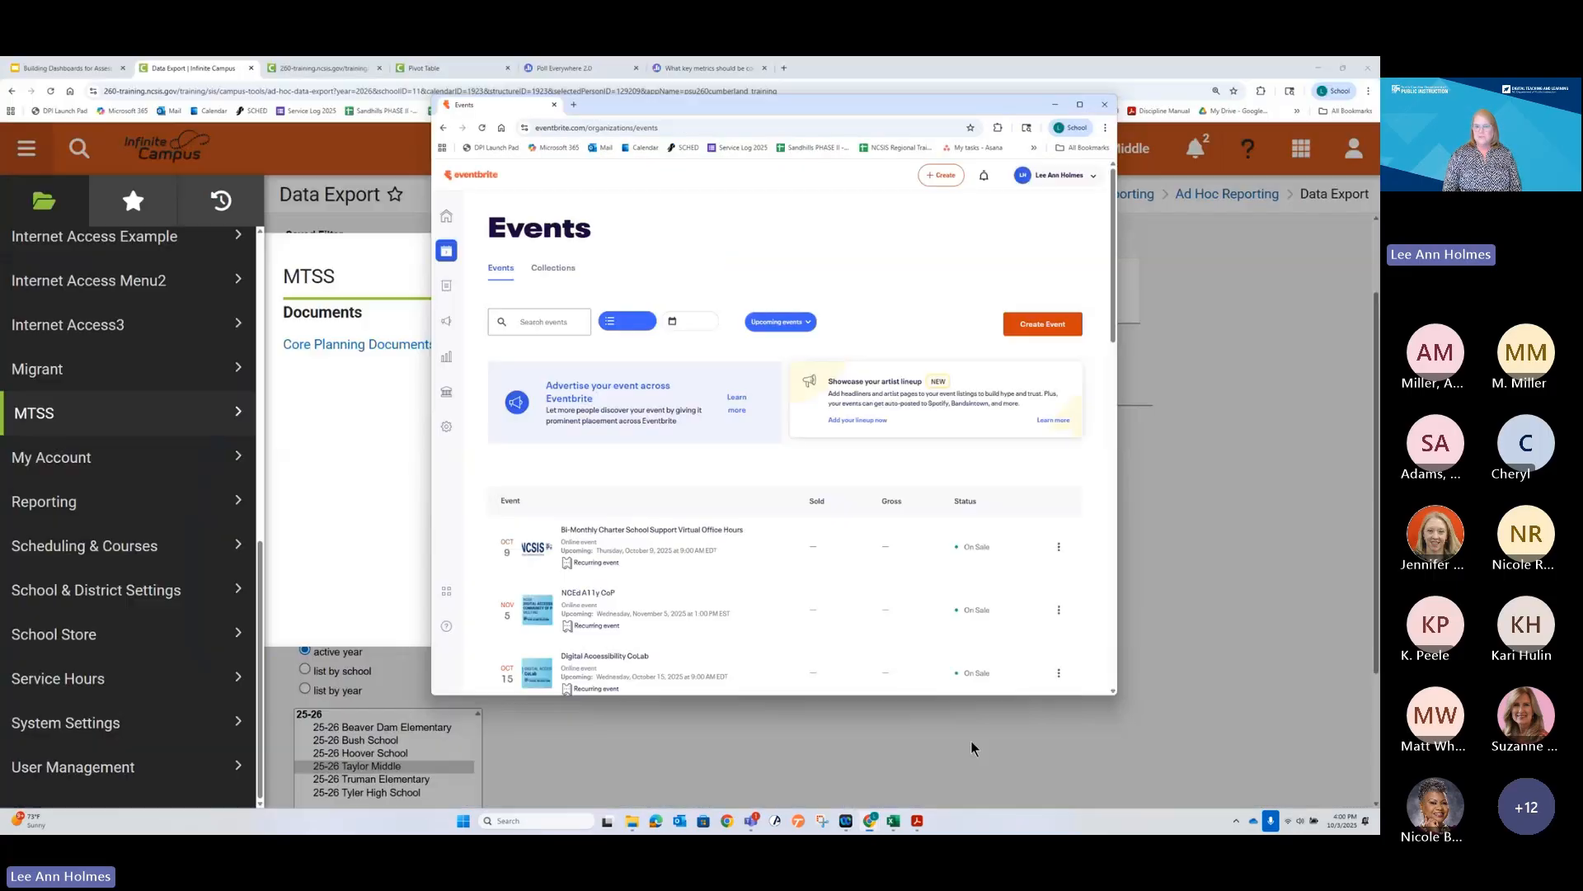
click(1054, 104)
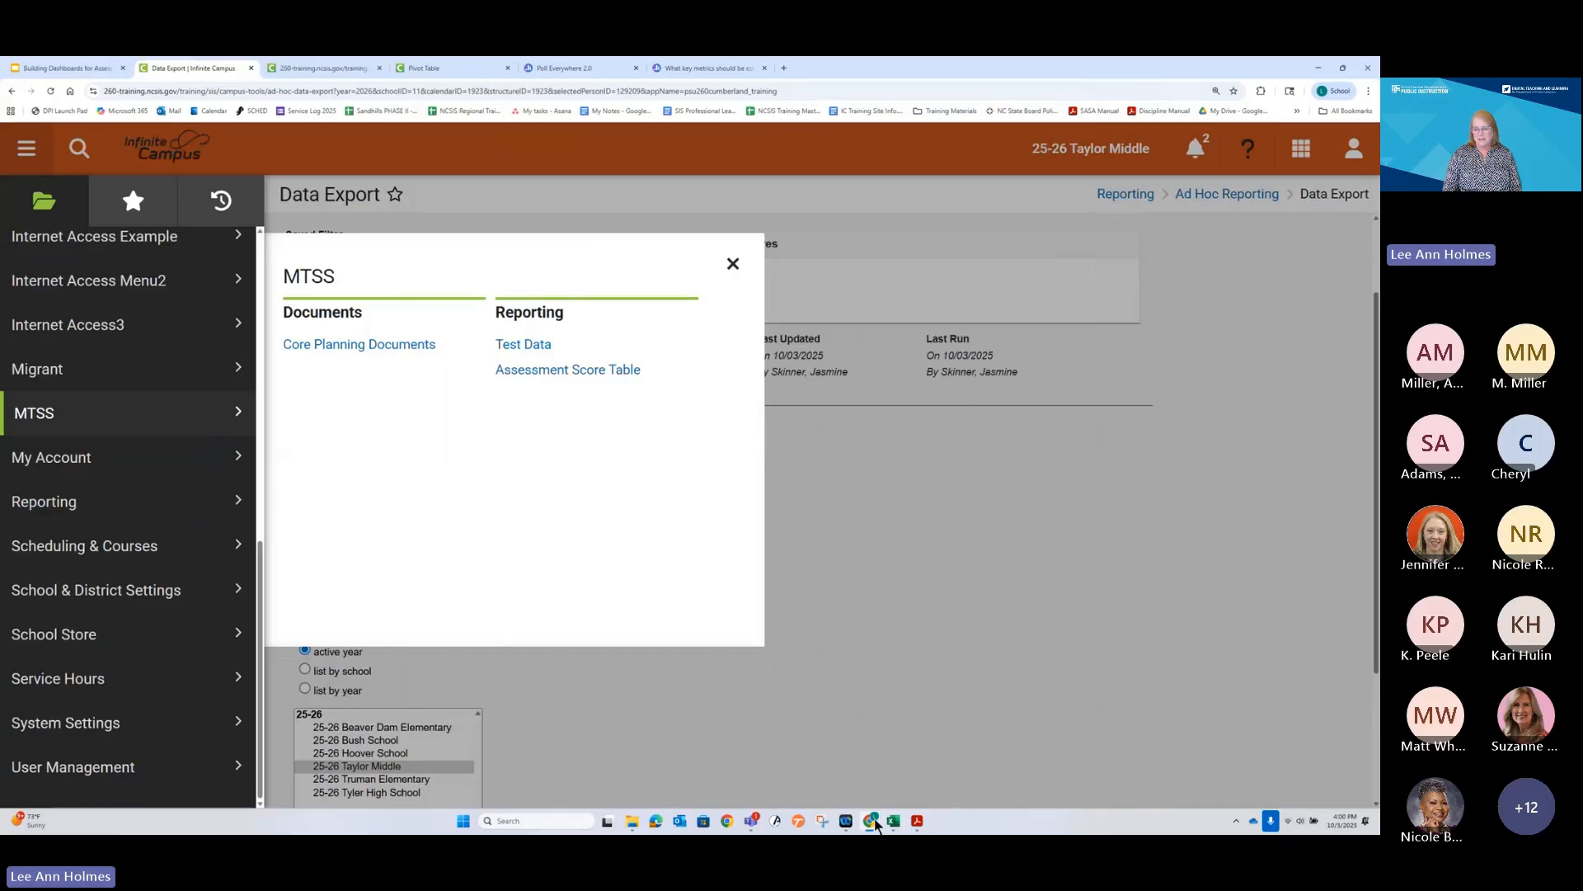
mouse_move(876, 826)
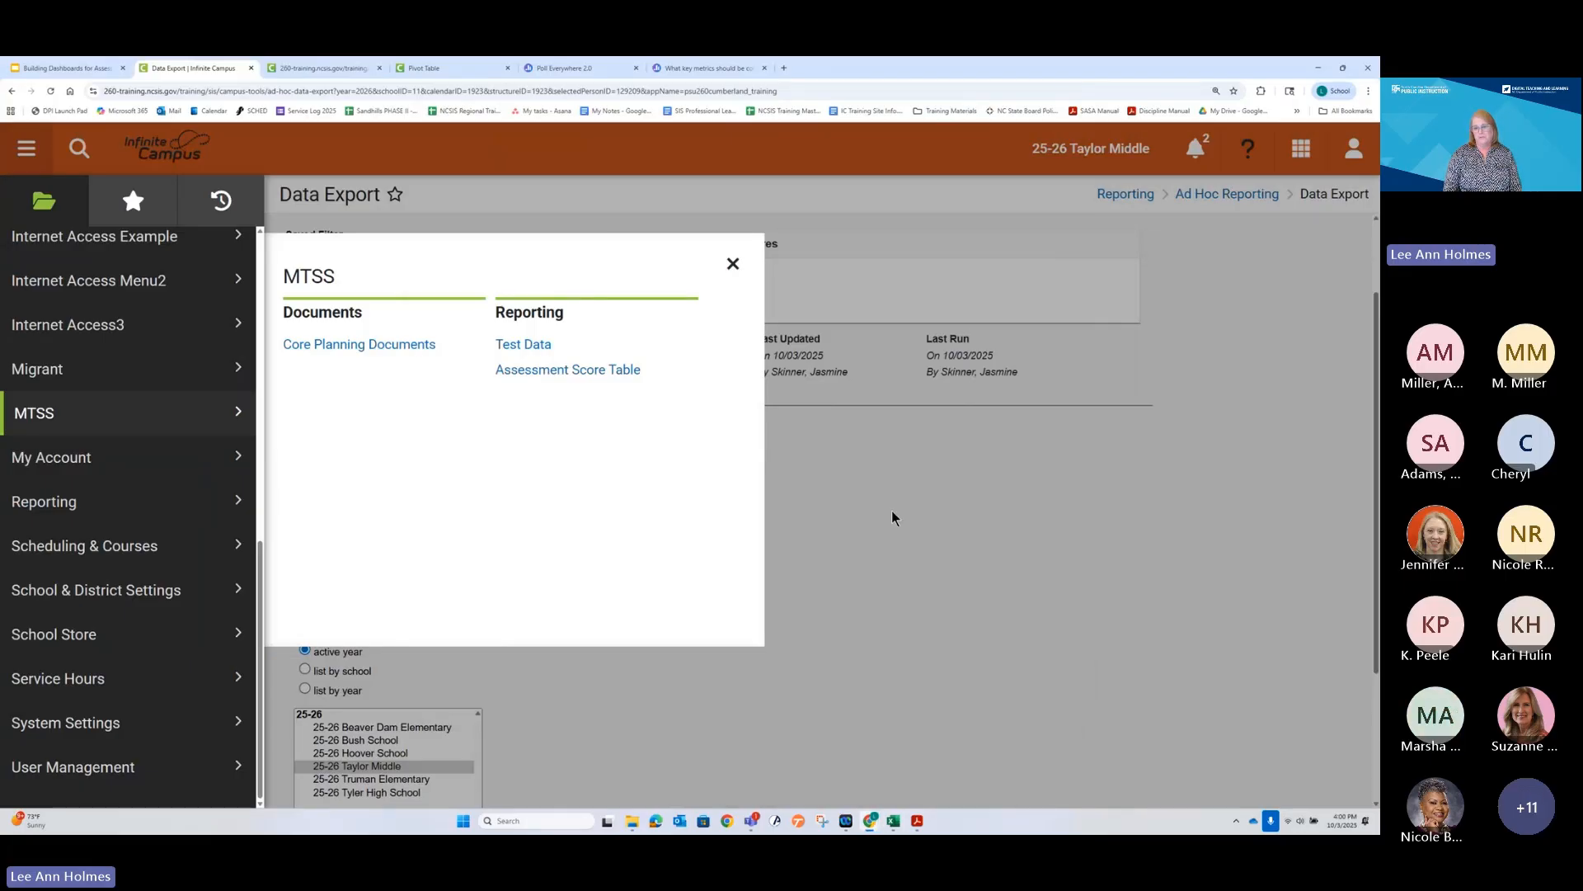
Open Assessment Score Table again from MTSS reporting and return to the Data Export page with the MTSS tool list closed
click(534, 368)
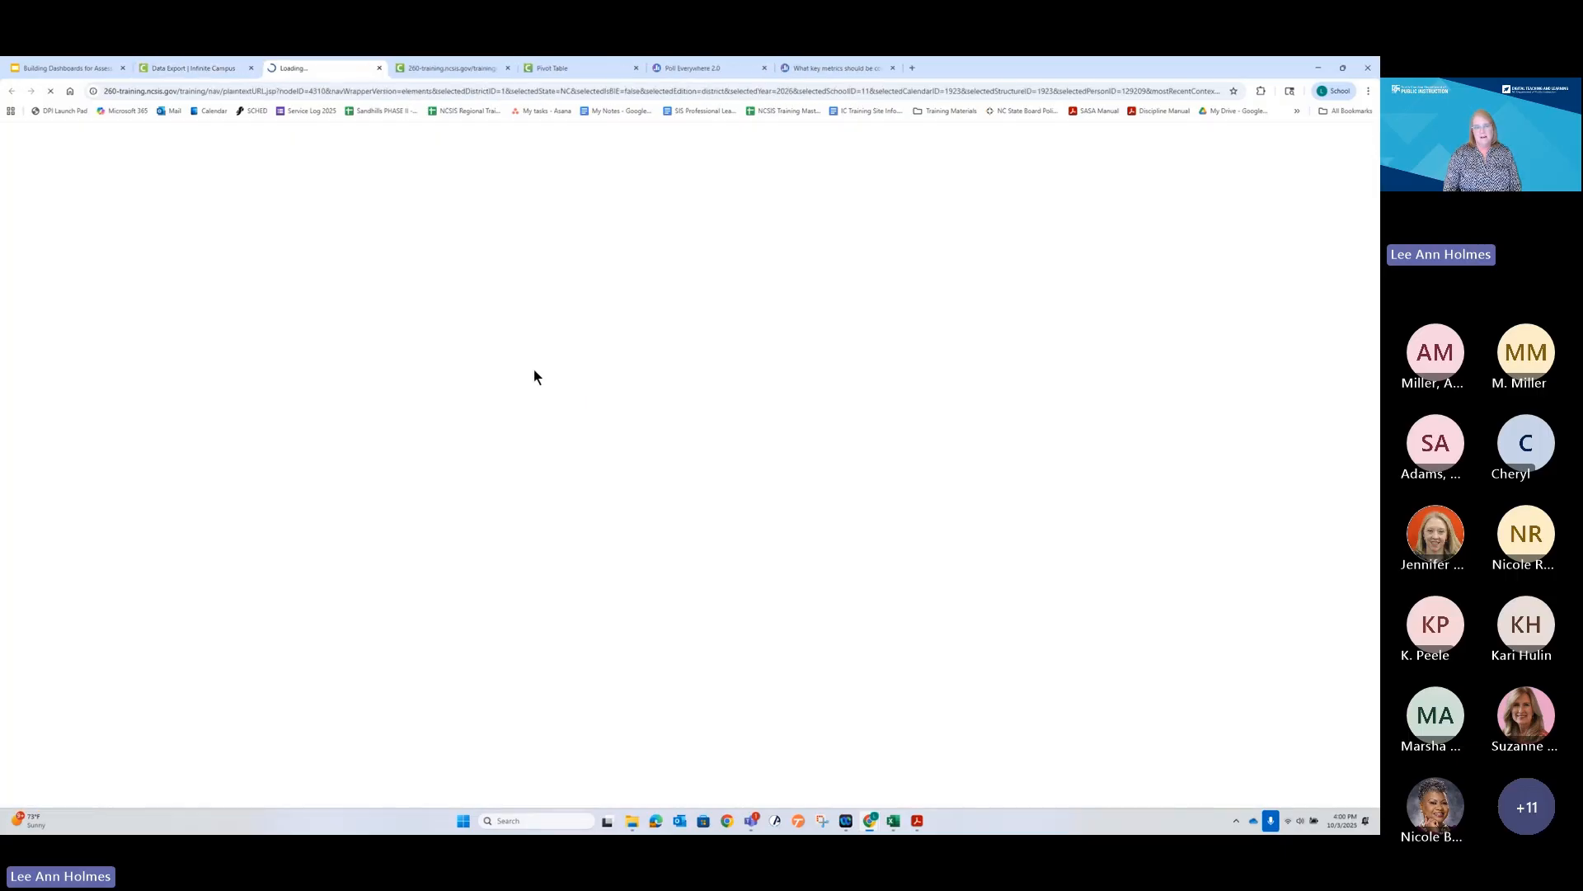
click(182, 66)
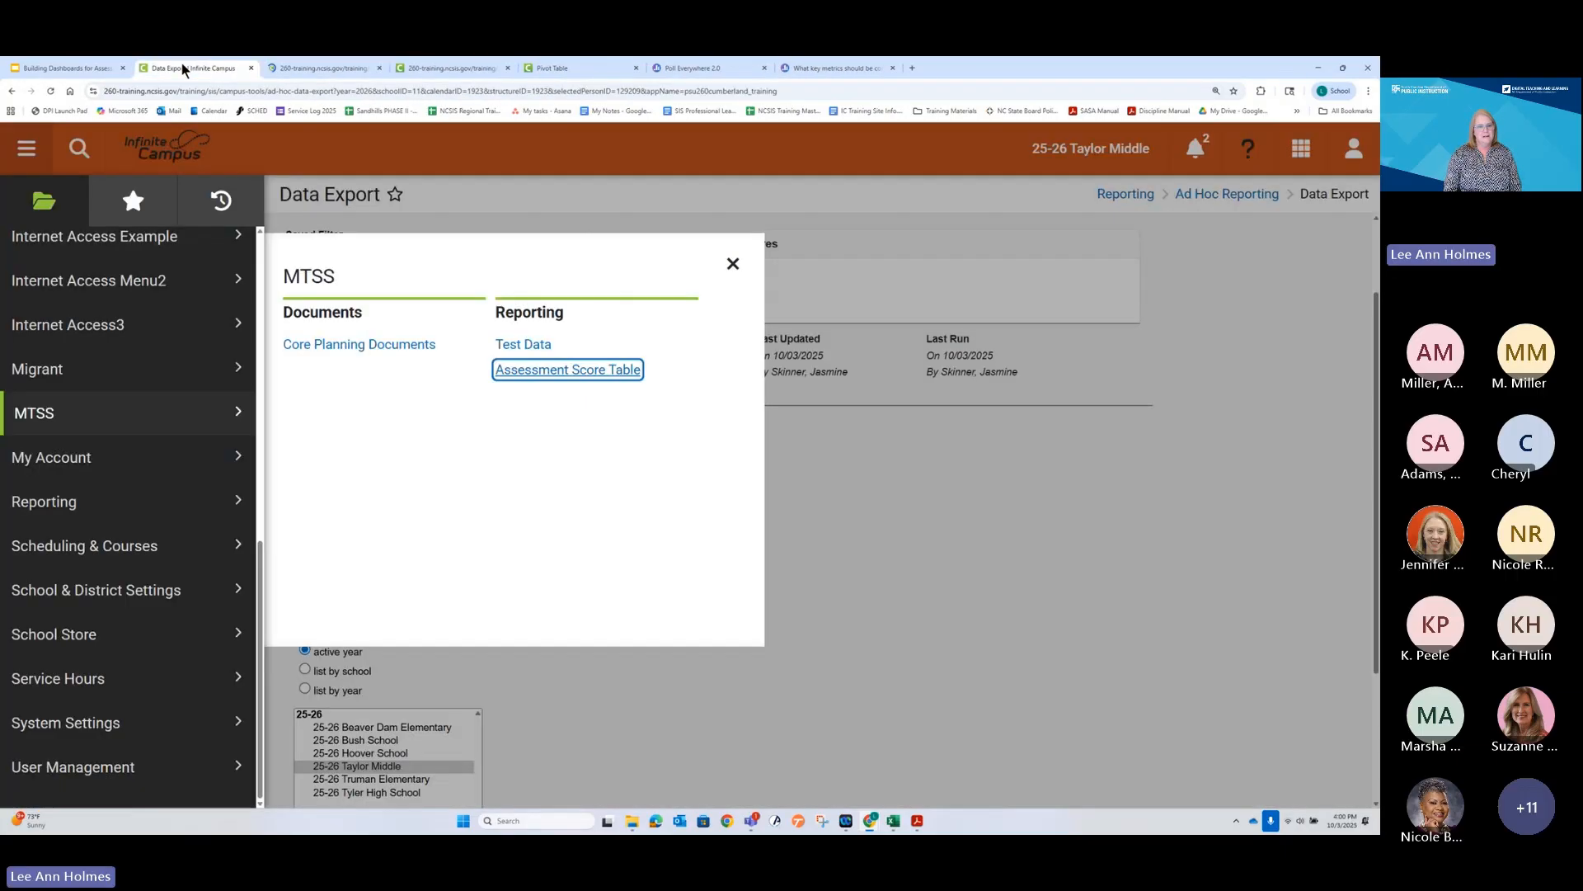
click(538, 353)
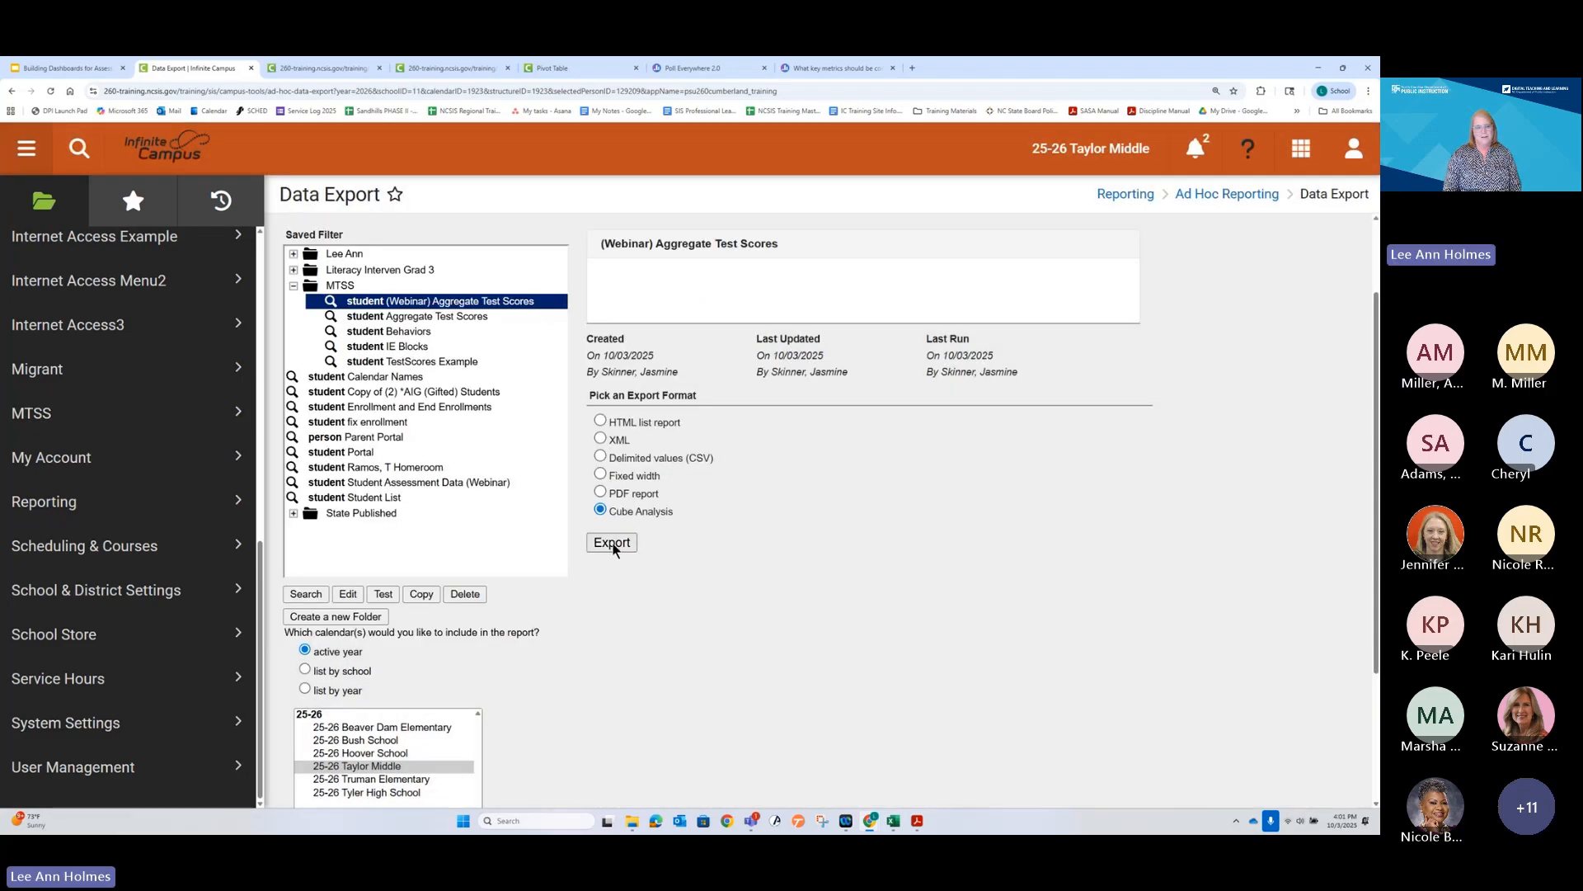
Export the Aggregate Test Scores filter in Cube Analysis format and maximize the pivot table window
click(395, 316)
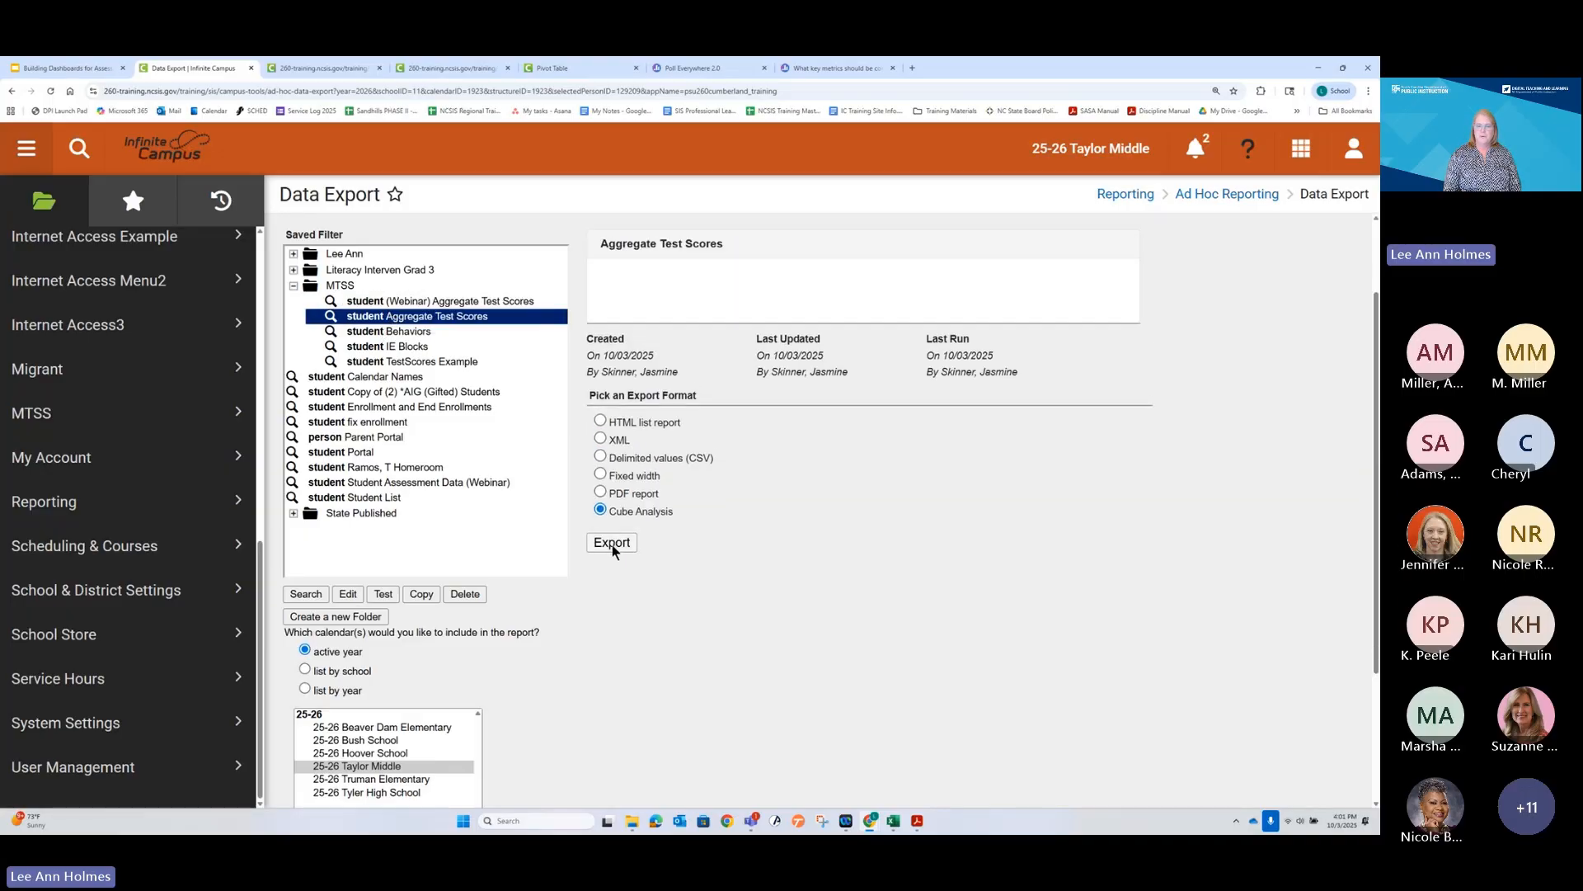
click(612, 544)
double_click(315, 64)
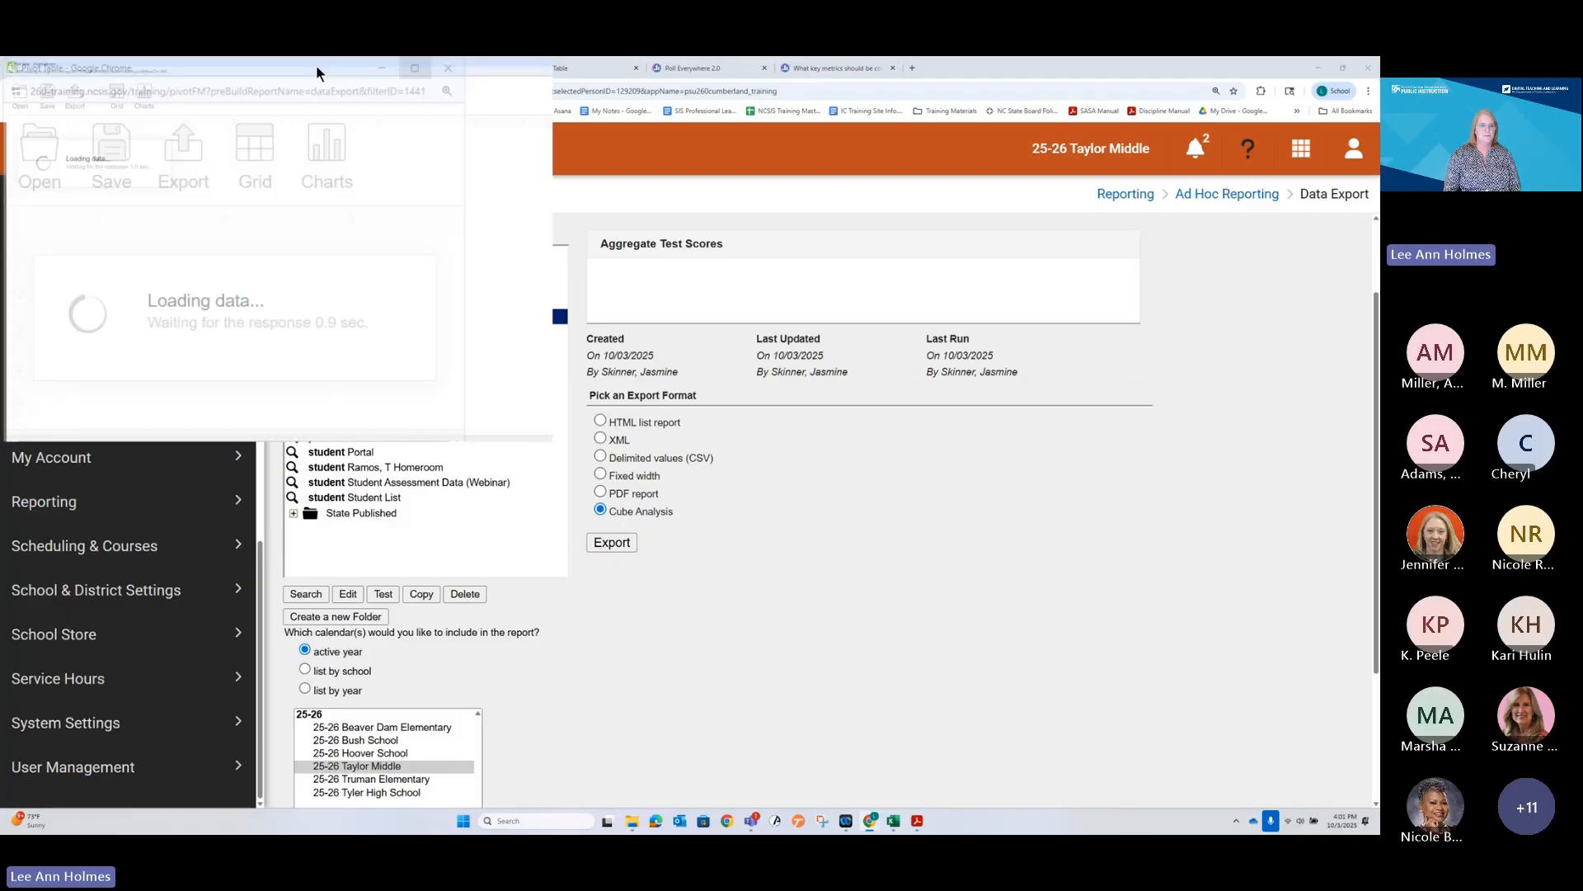
Review the pivot's format choices and its layout options for grand totals, subtotals and form, cancelling without changes
mouse_move(1180, 149)
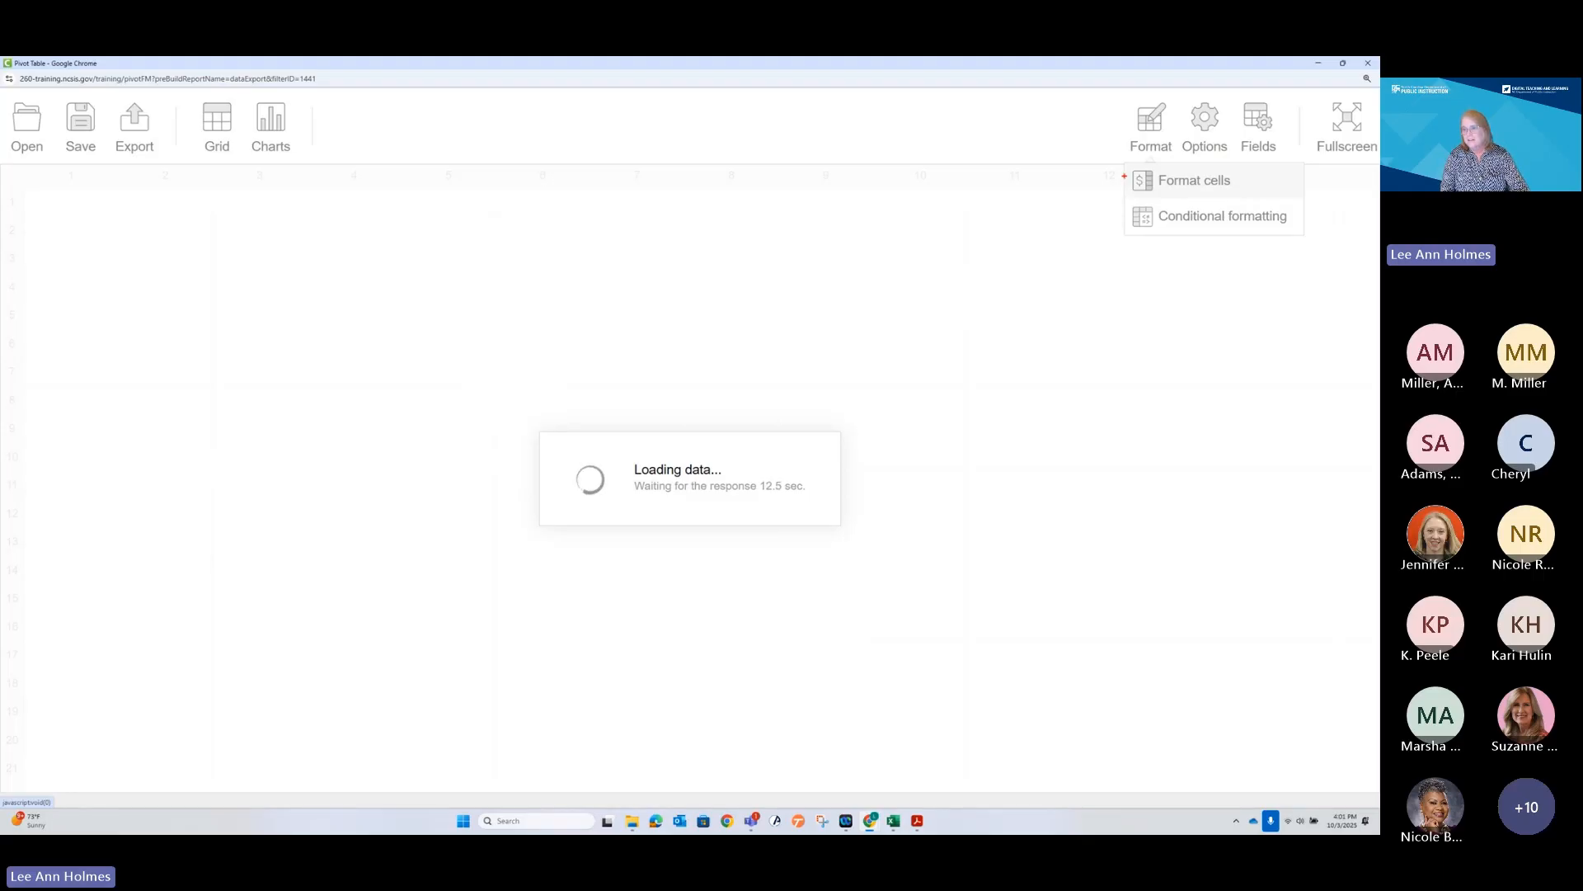
mouse_move(1123, 175)
mouse_down()
mouse_move(255, 148)
mouse_move(235, 118)
mouse_move(232, 175)
mouse_up()
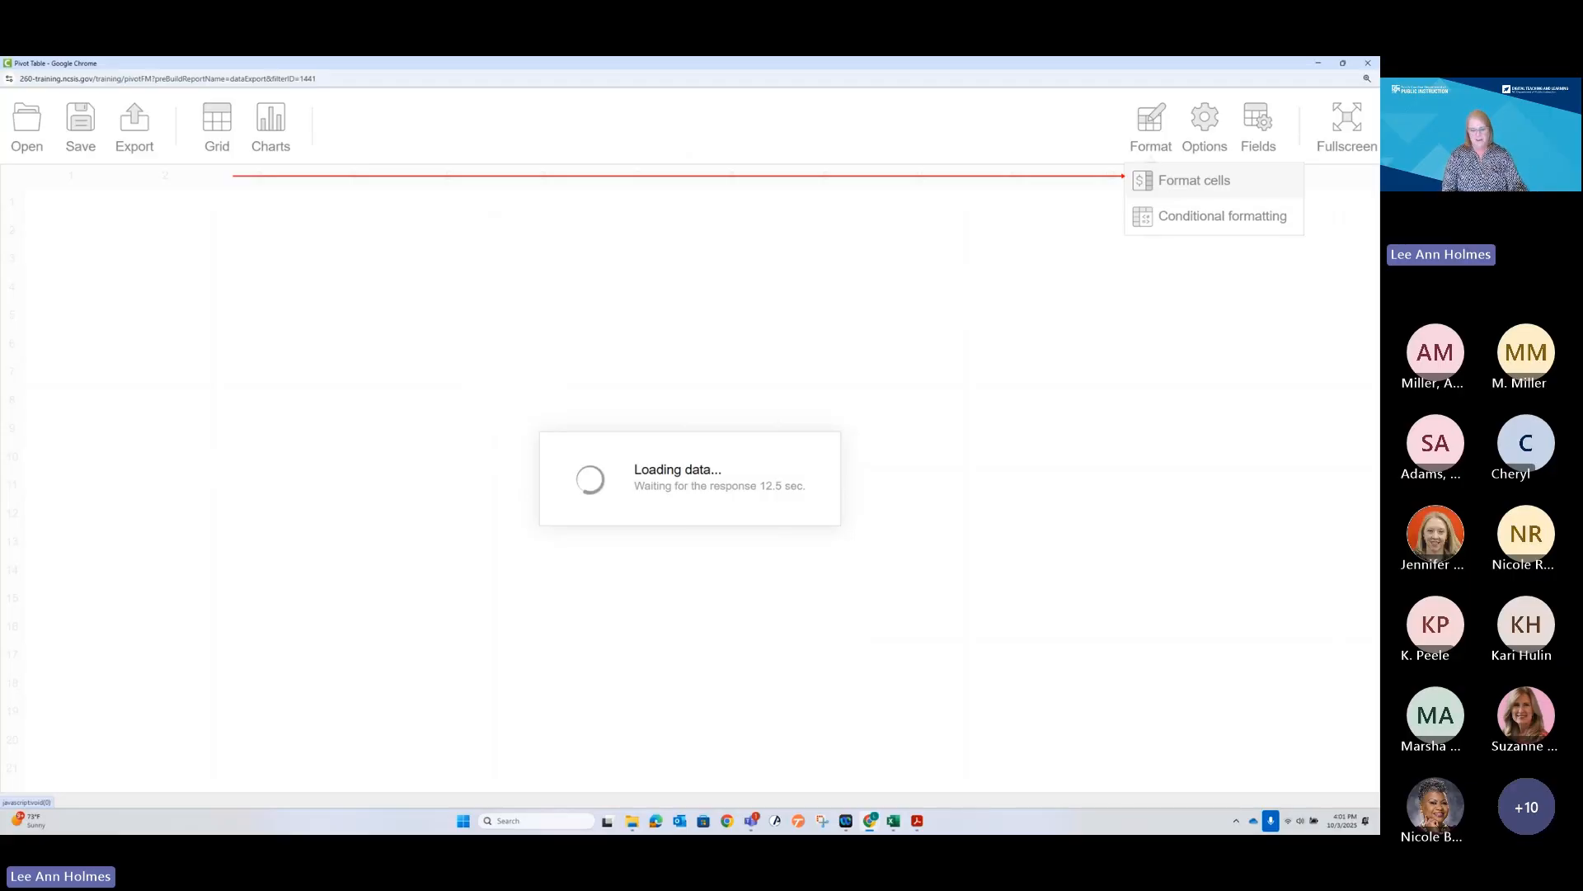
key(Escape)
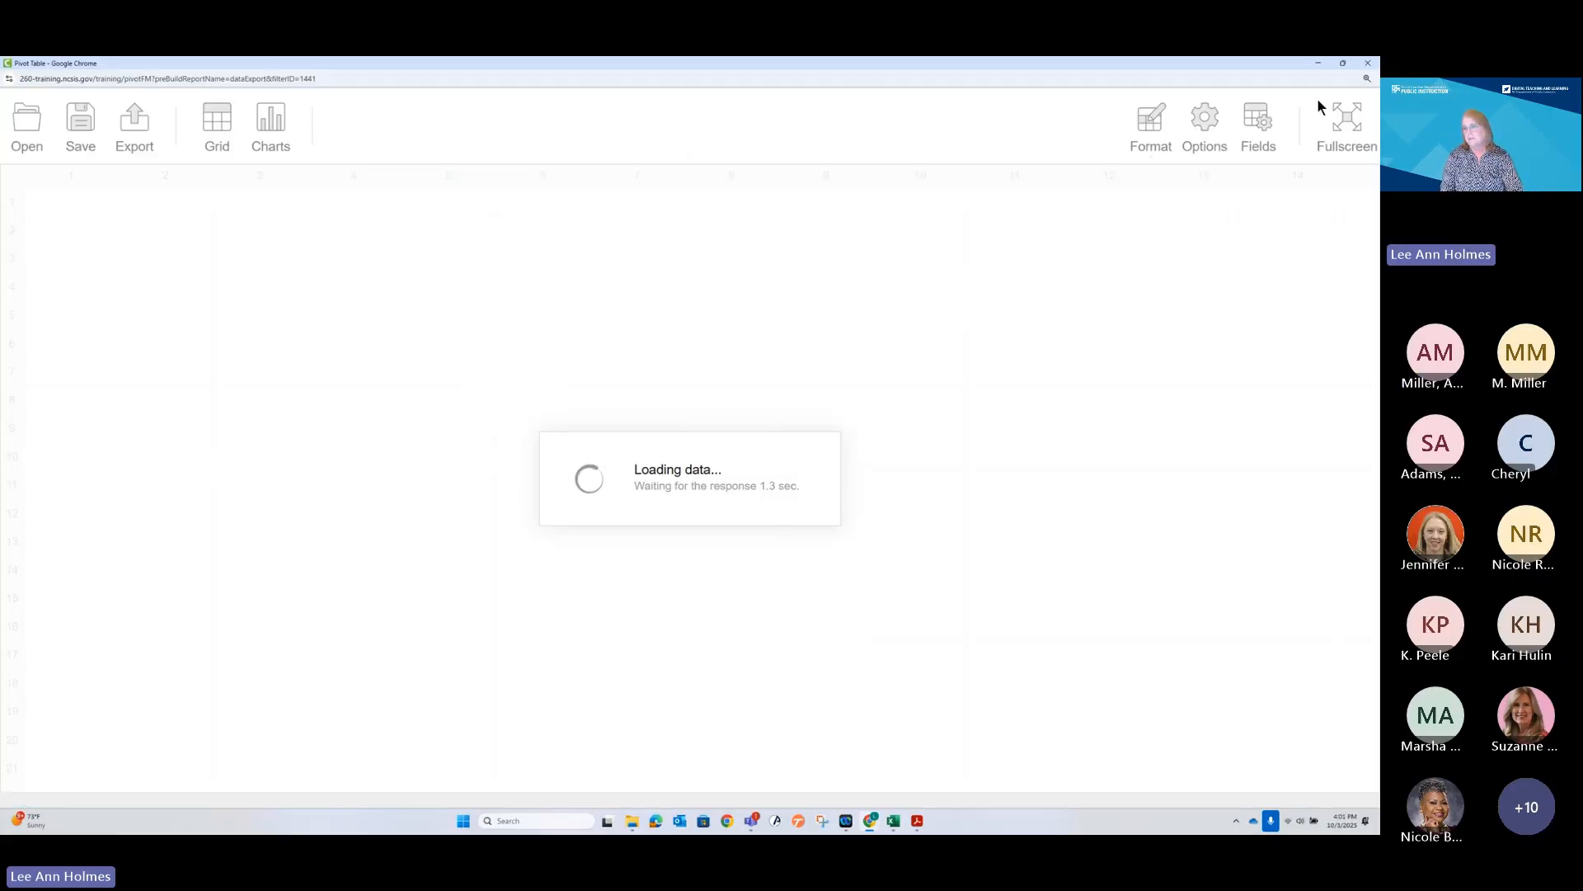
click(1190, 125)
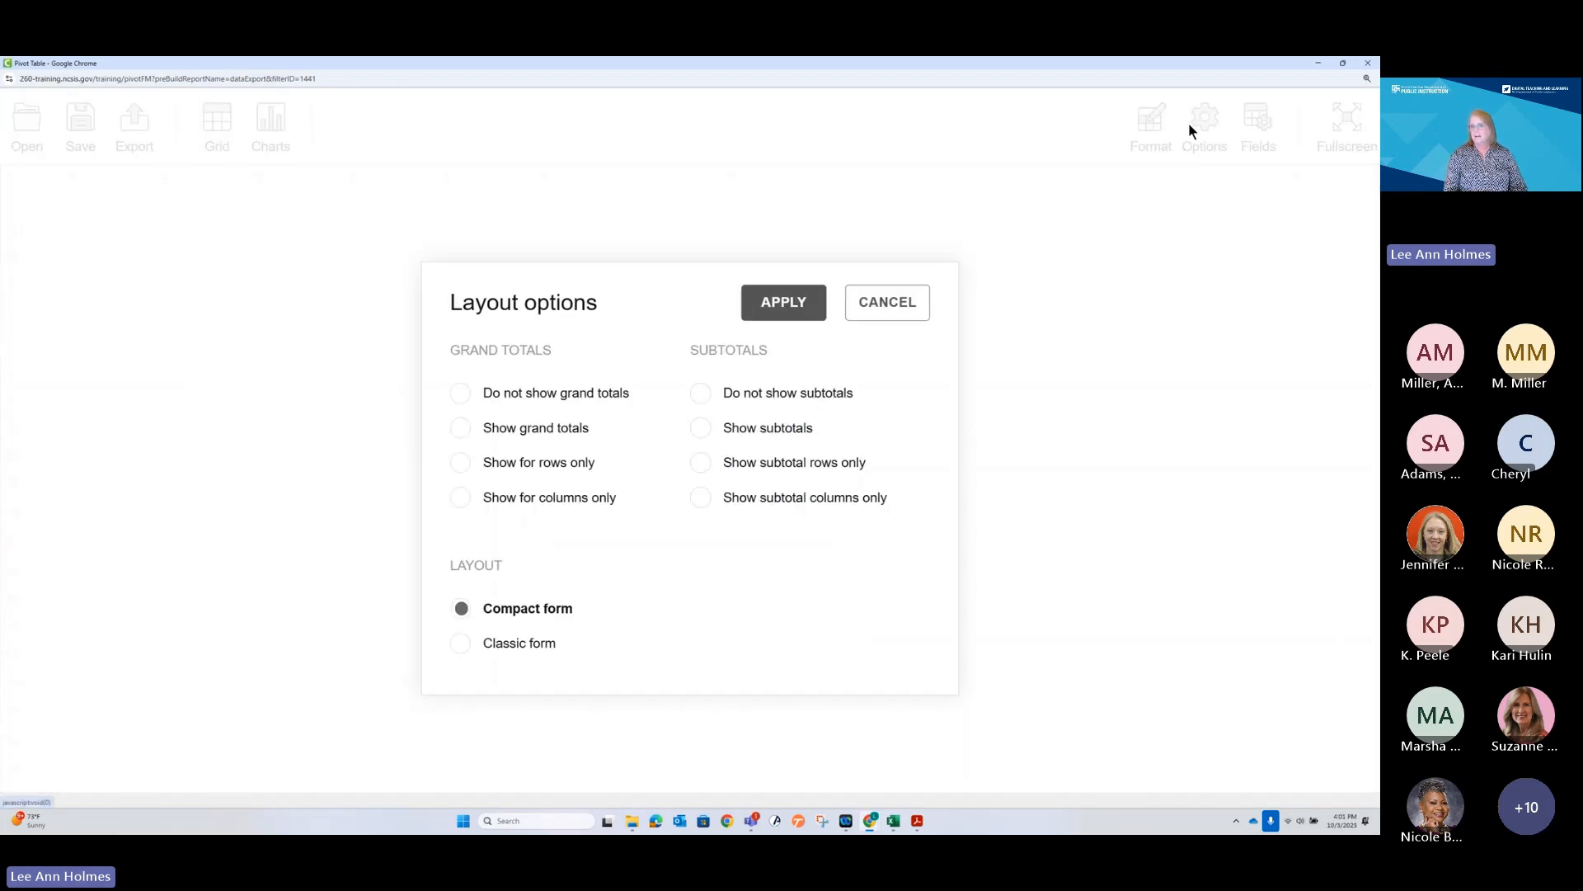
click(867, 317)
Examine the Format cells settings and the available decimal places, cancelling without changes
mouse_move(1157, 118)
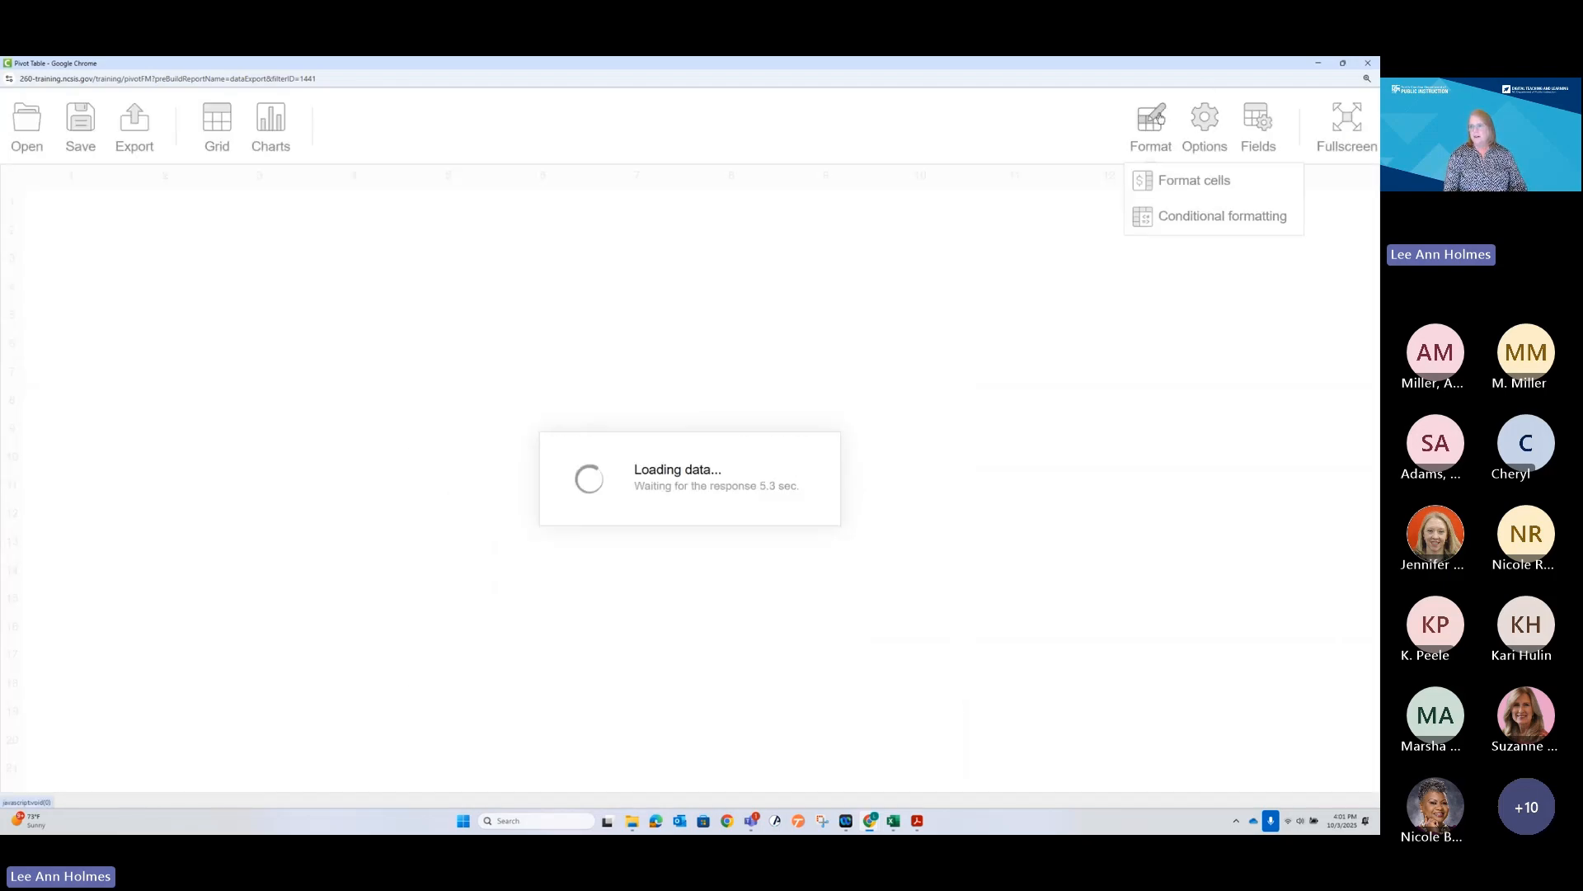
click(1187, 185)
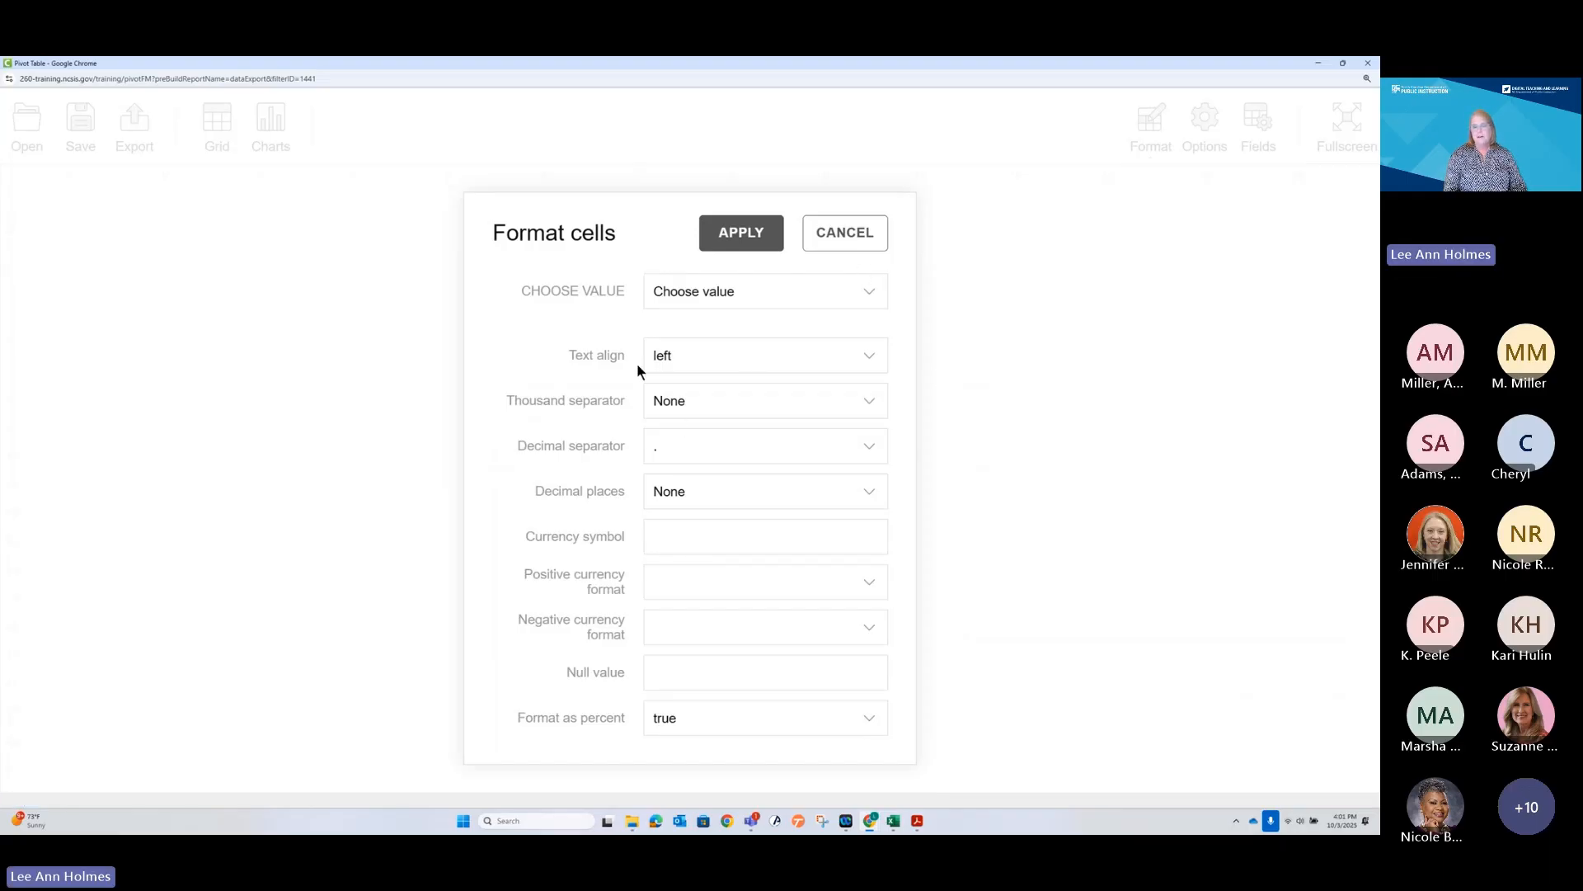
click(655, 493)
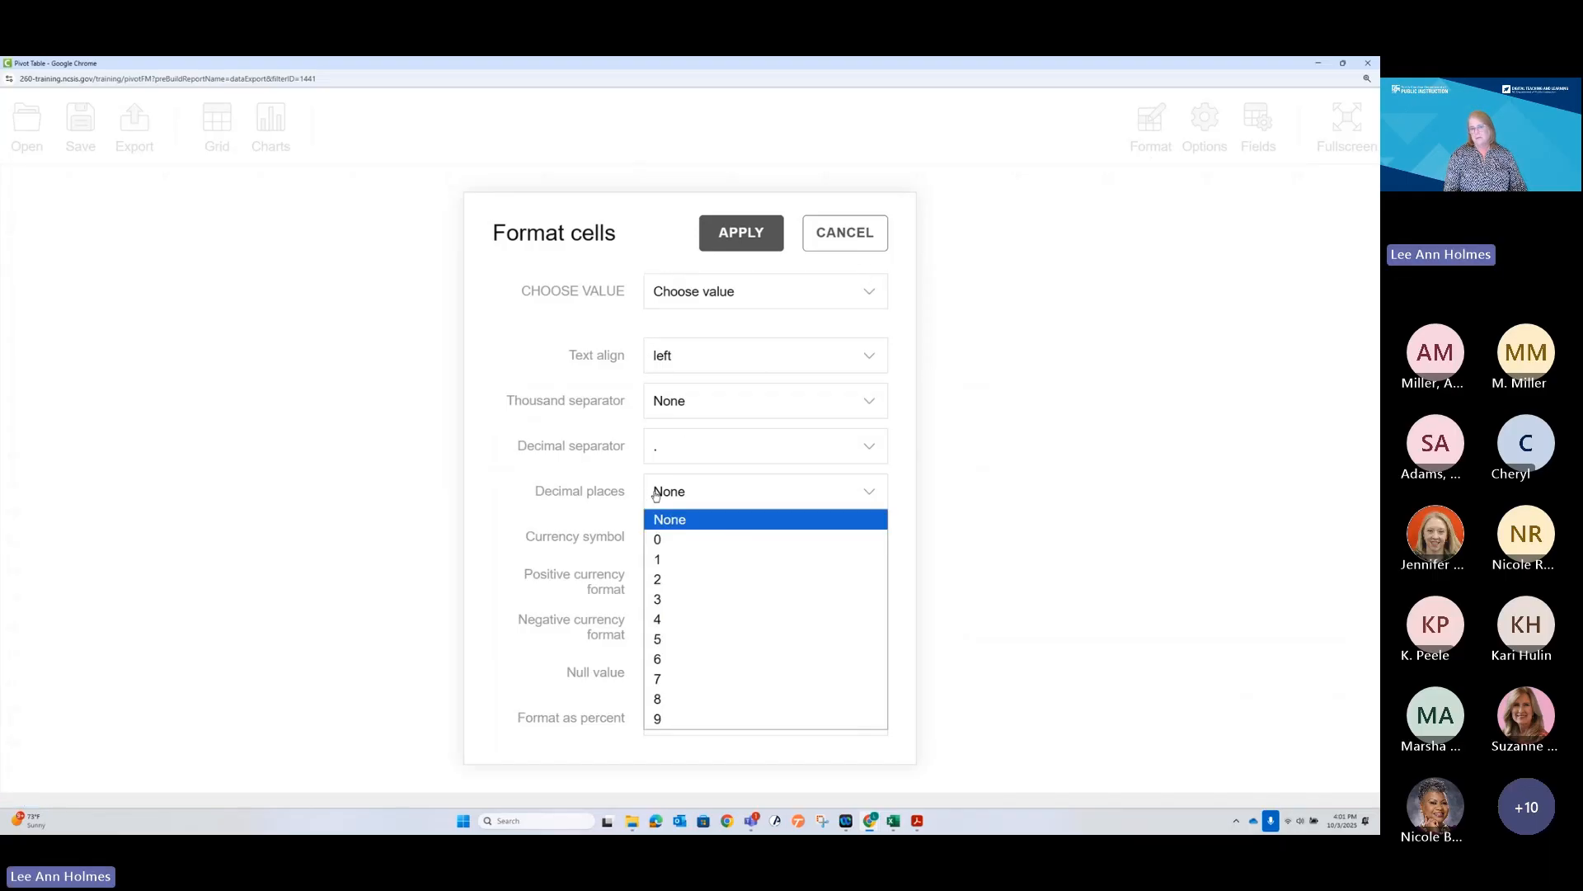
click(655, 494)
click(826, 241)
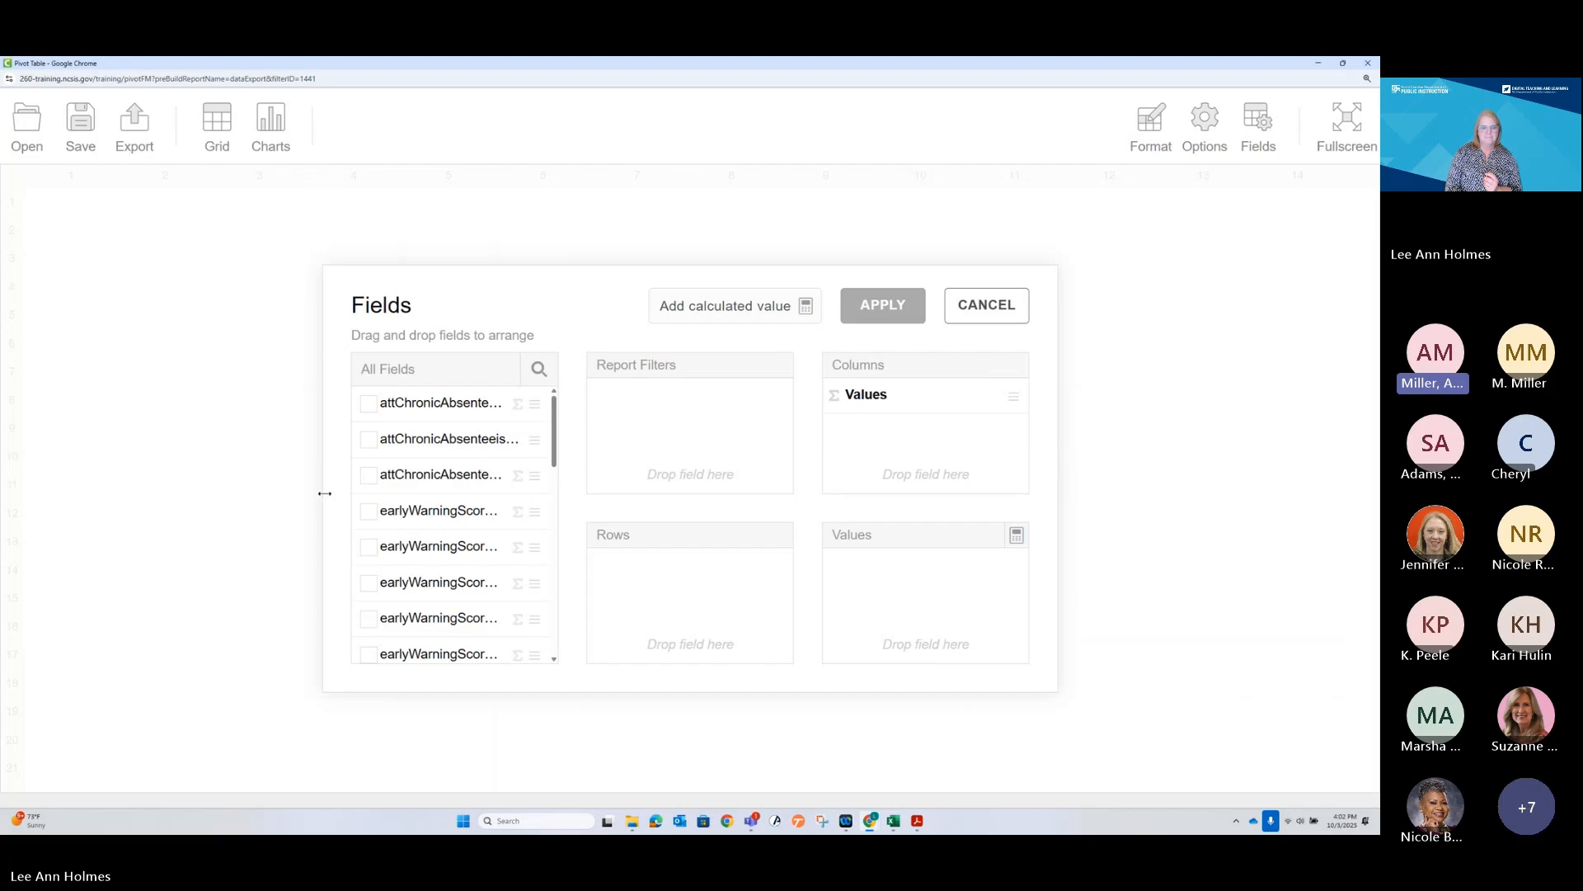
Widen the Fields dialog to read more of the field names and cancel it
drag(323, 495, 192, 505)
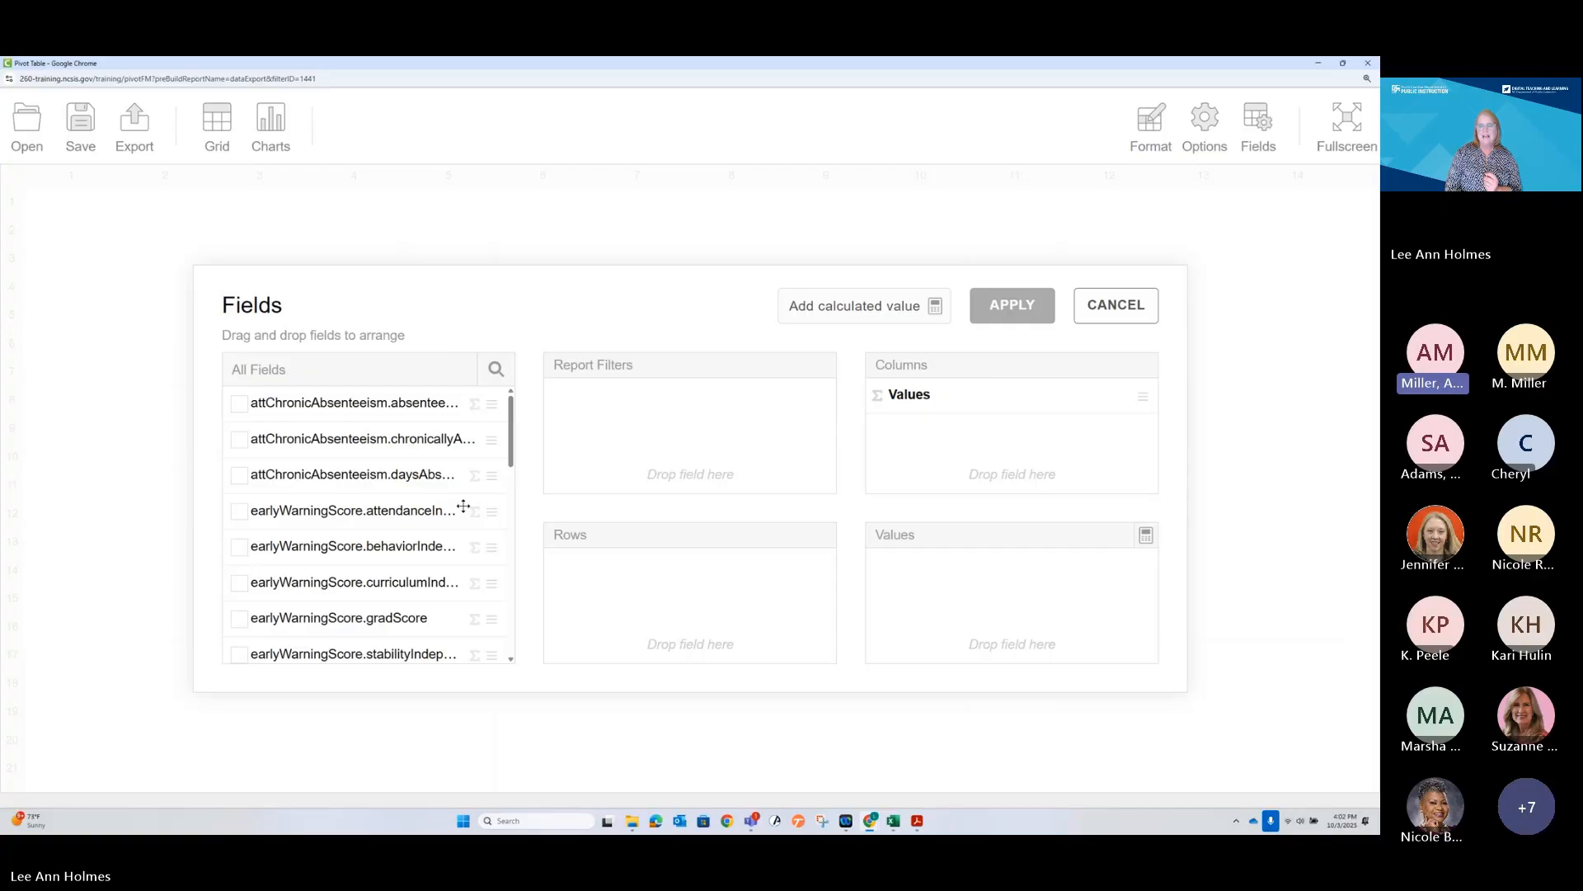
click(419, 79)
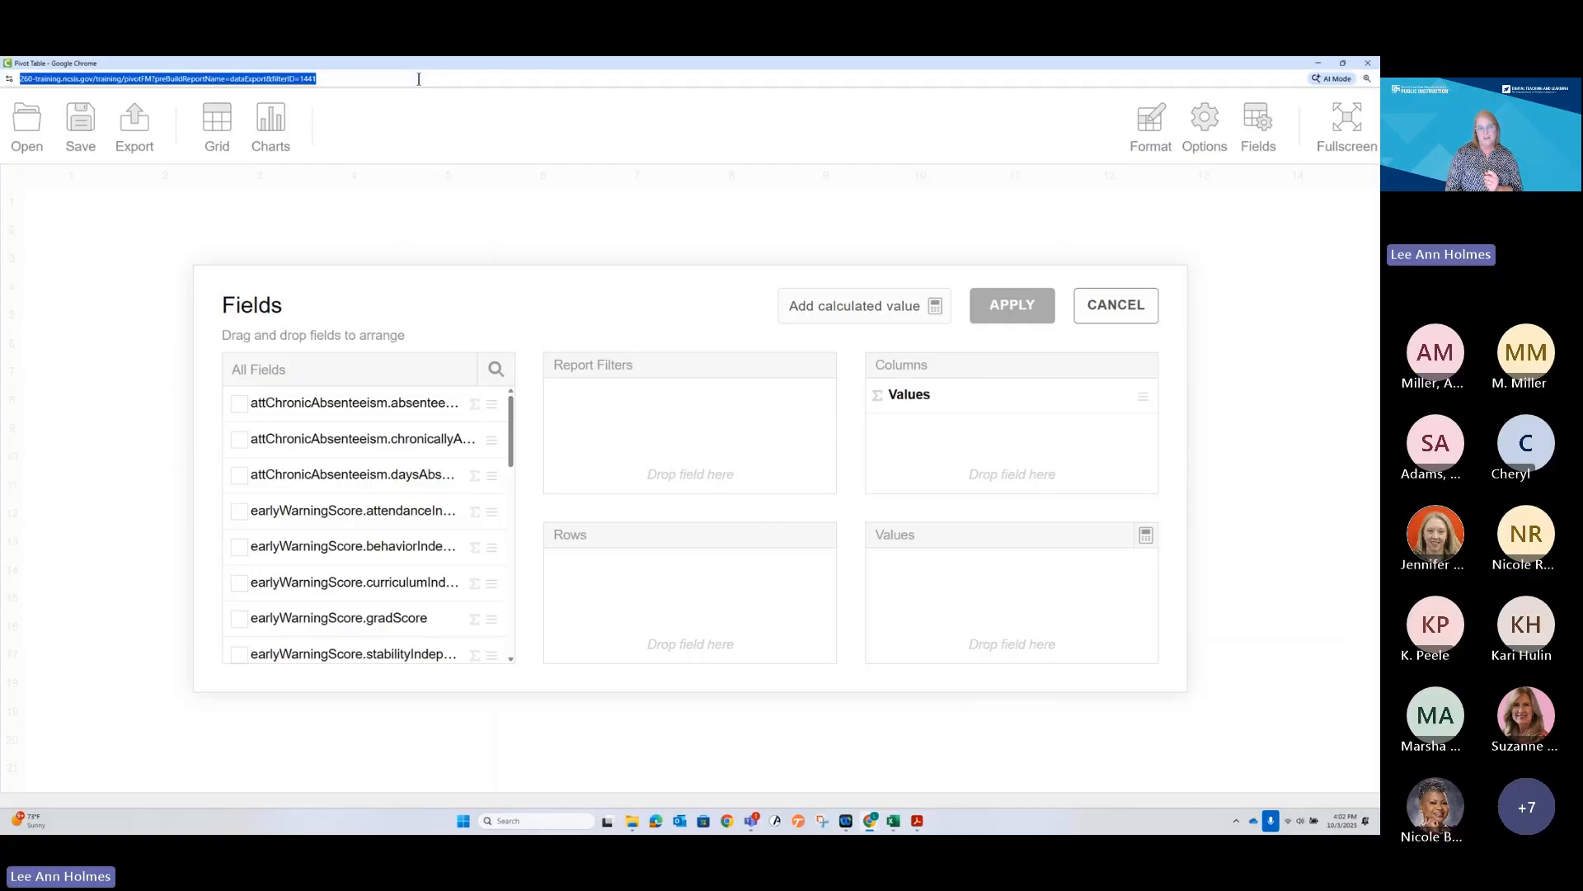
click(1109, 306)
mouse_move(30, 125)
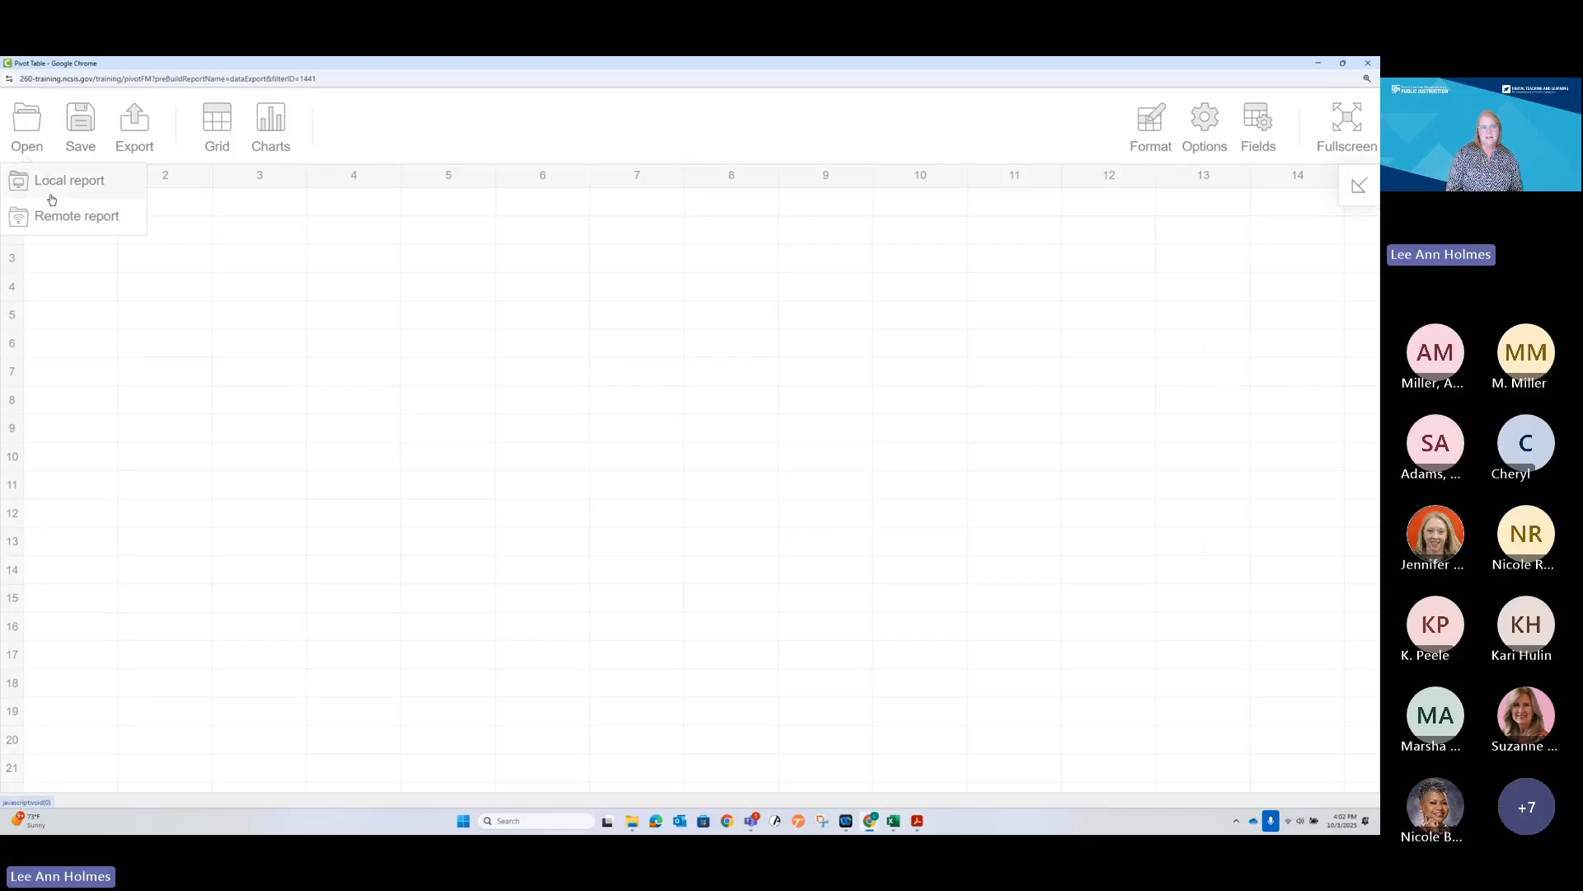
click(54, 218)
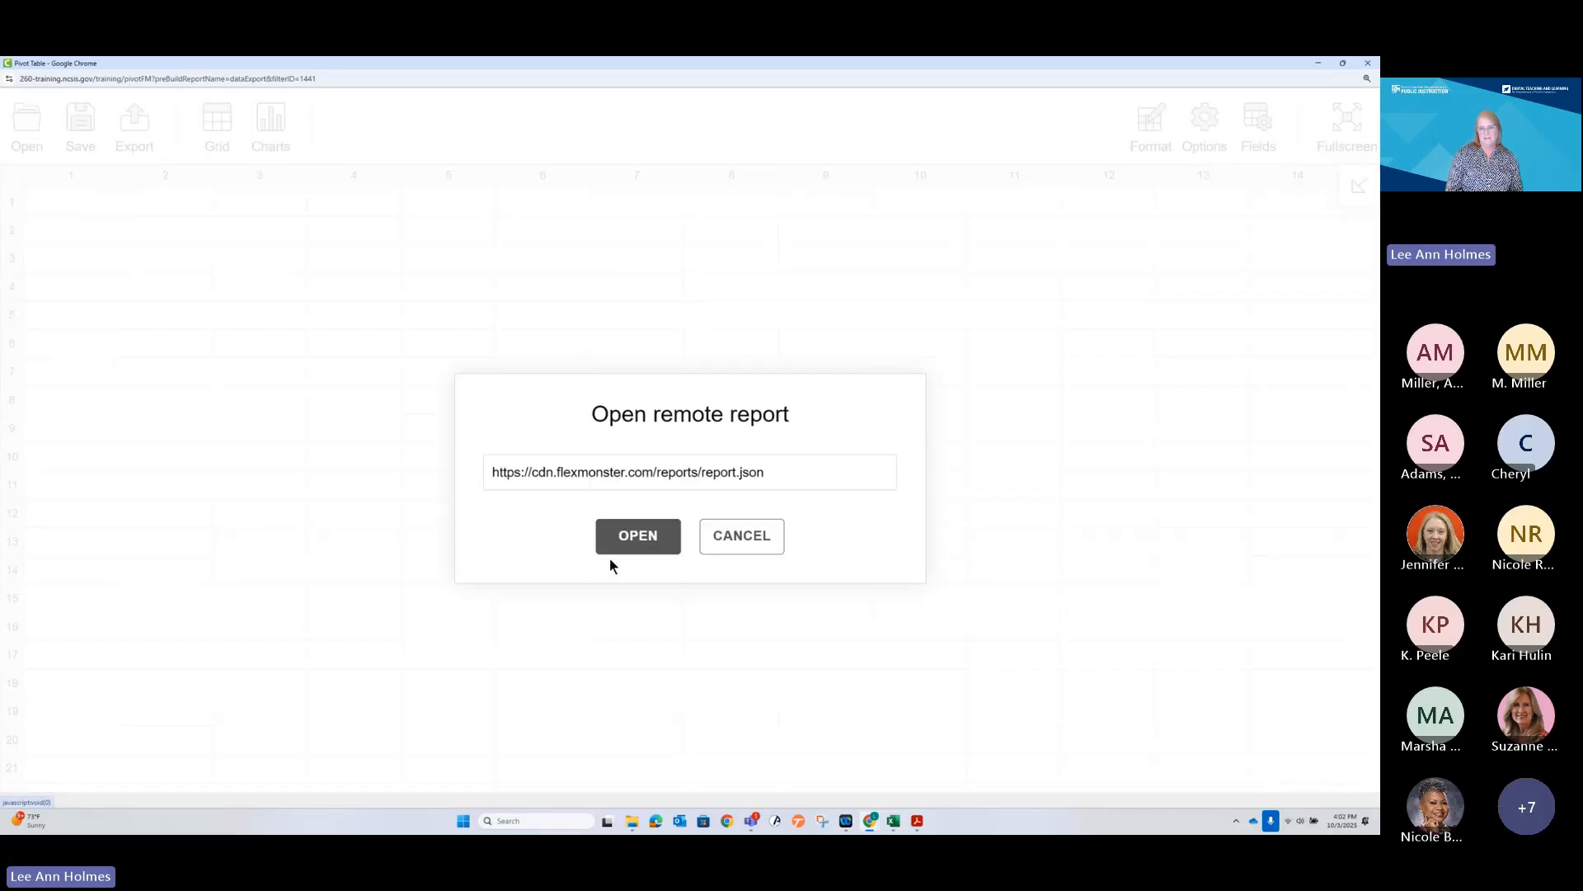
triple_click(605, 476)
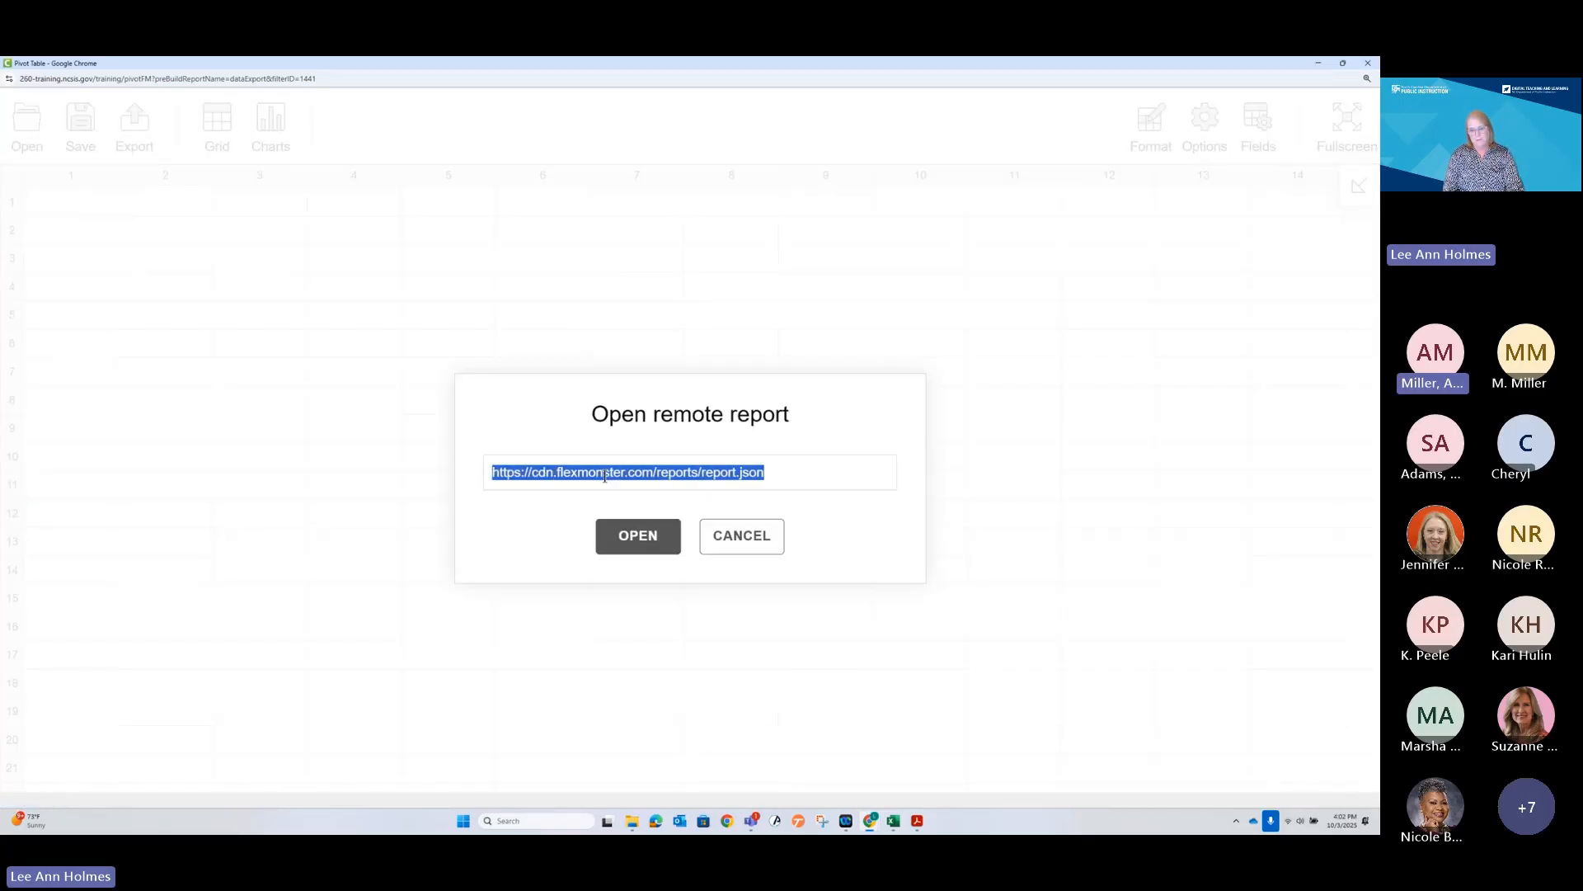
click(659, 536)
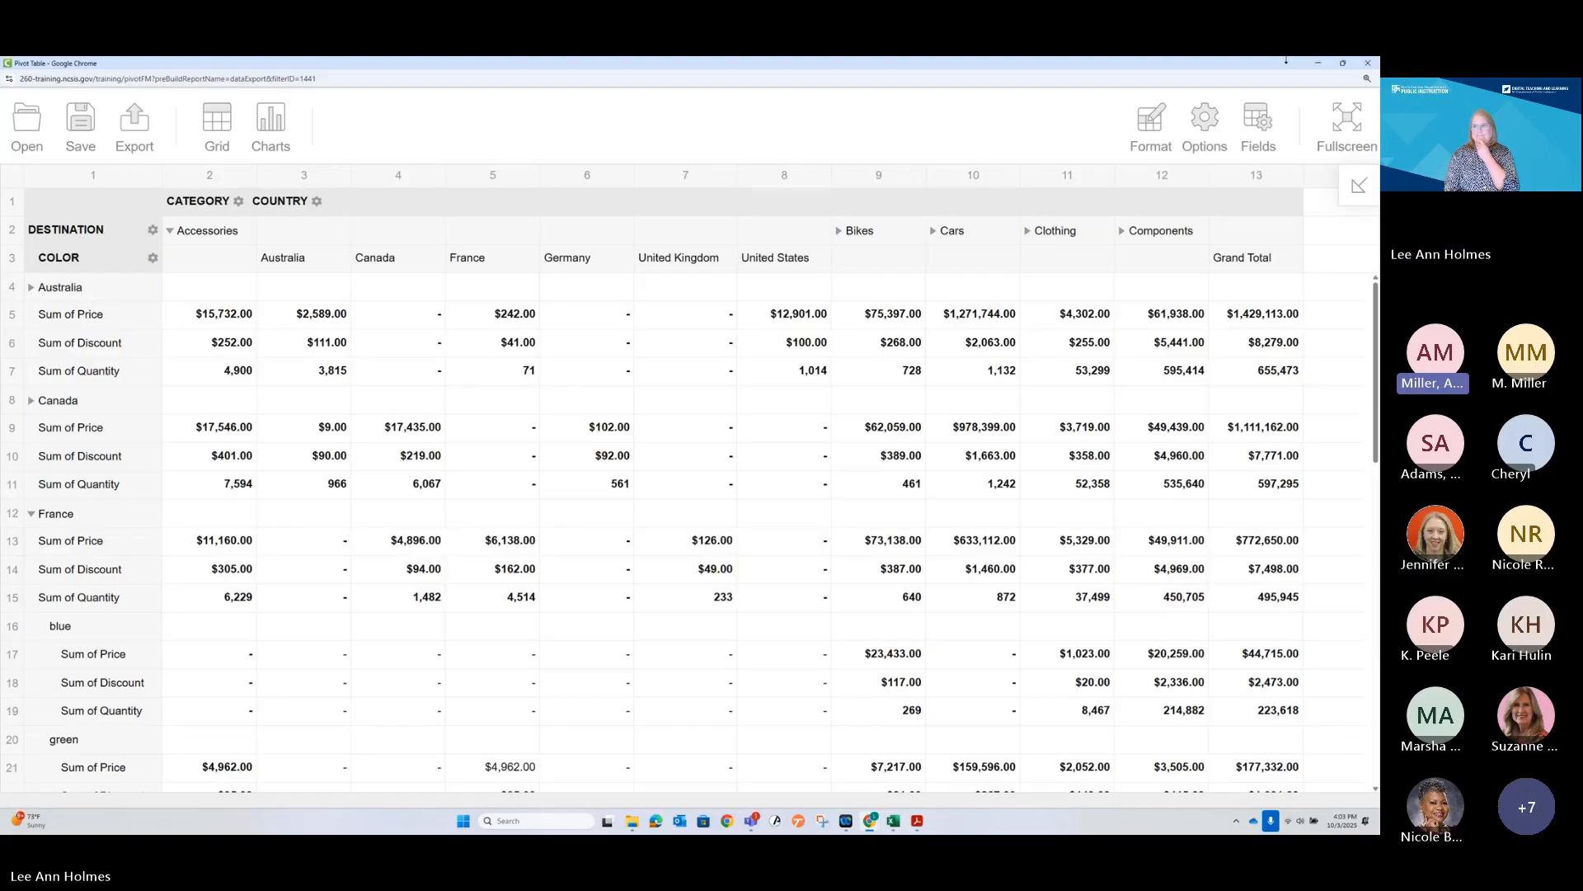
click(1368, 64)
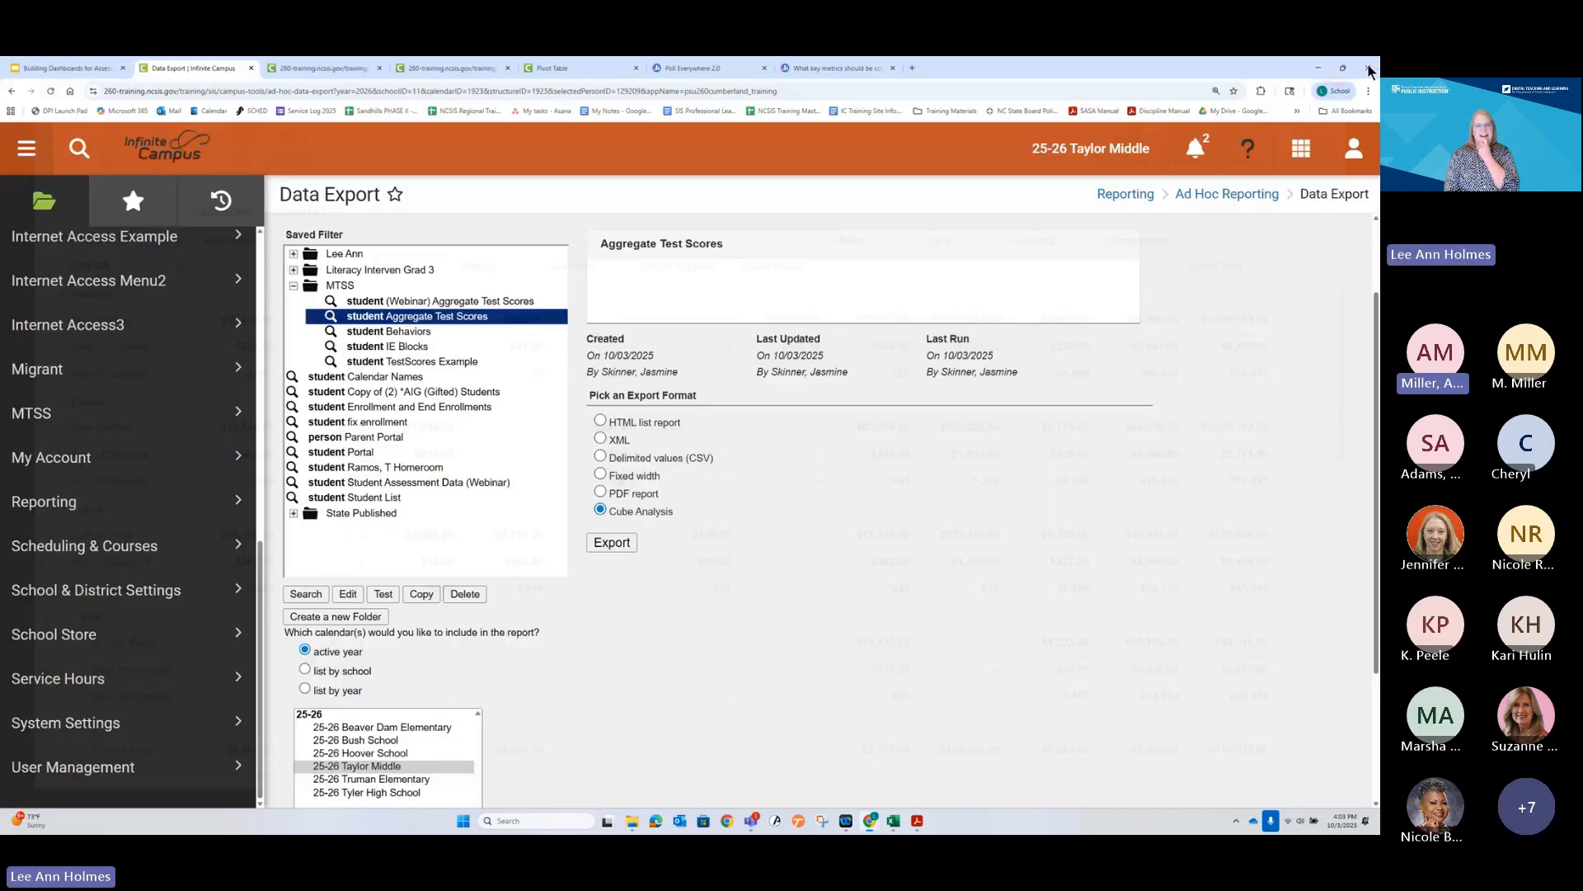
Export Aggregate Test Scores to Cube Analysis again in a maximized window and widen the Fields dialog to reveal longer field names
click(612, 542)
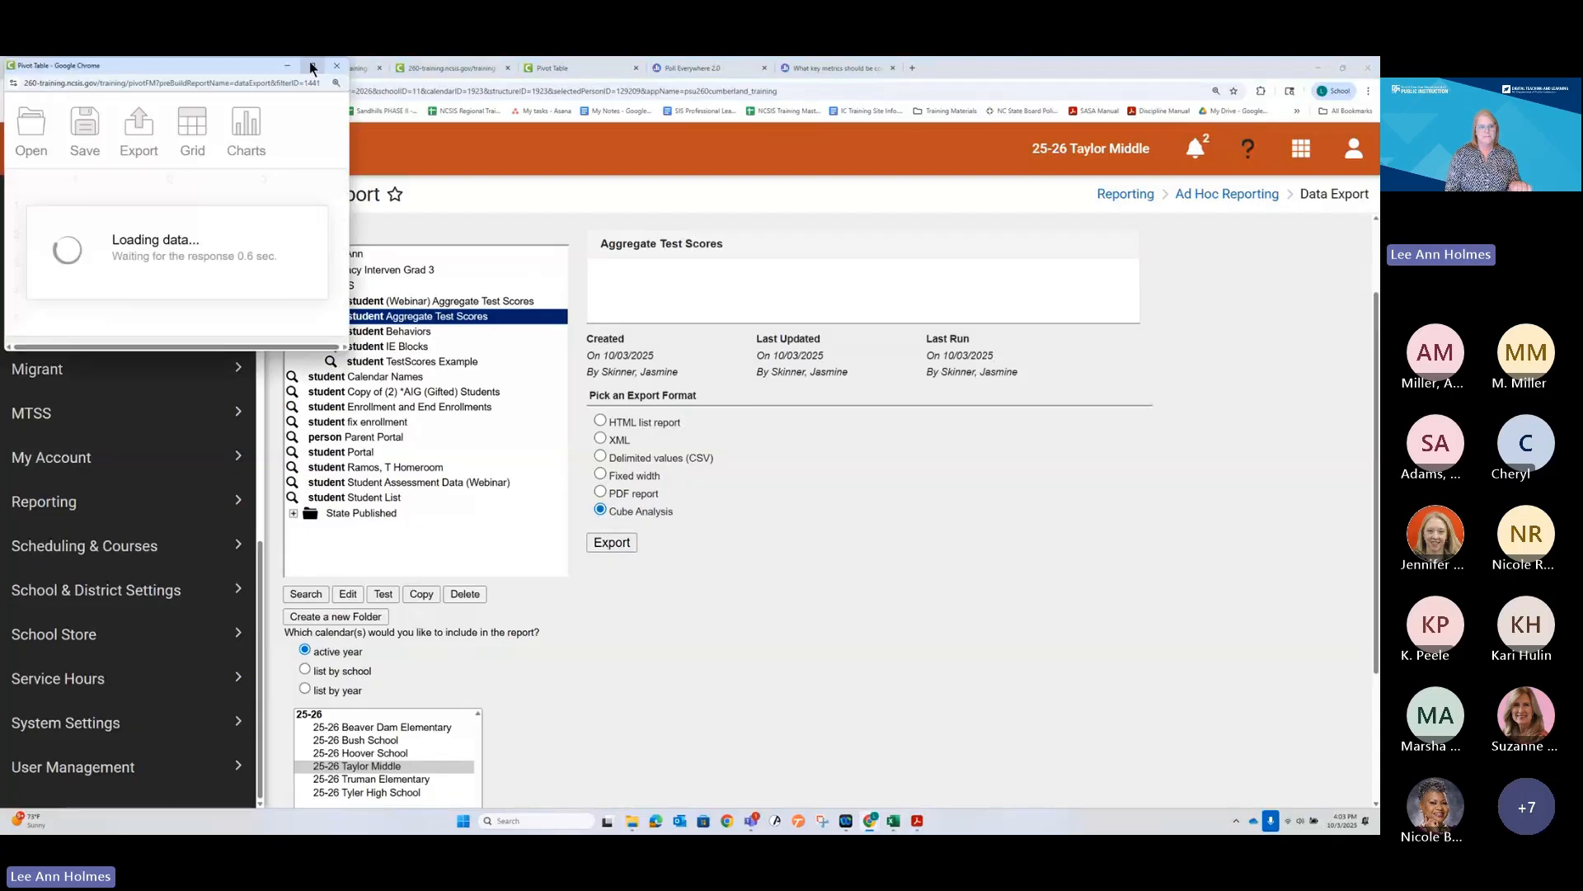
click(312, 65)
mouse_move(20, 132)
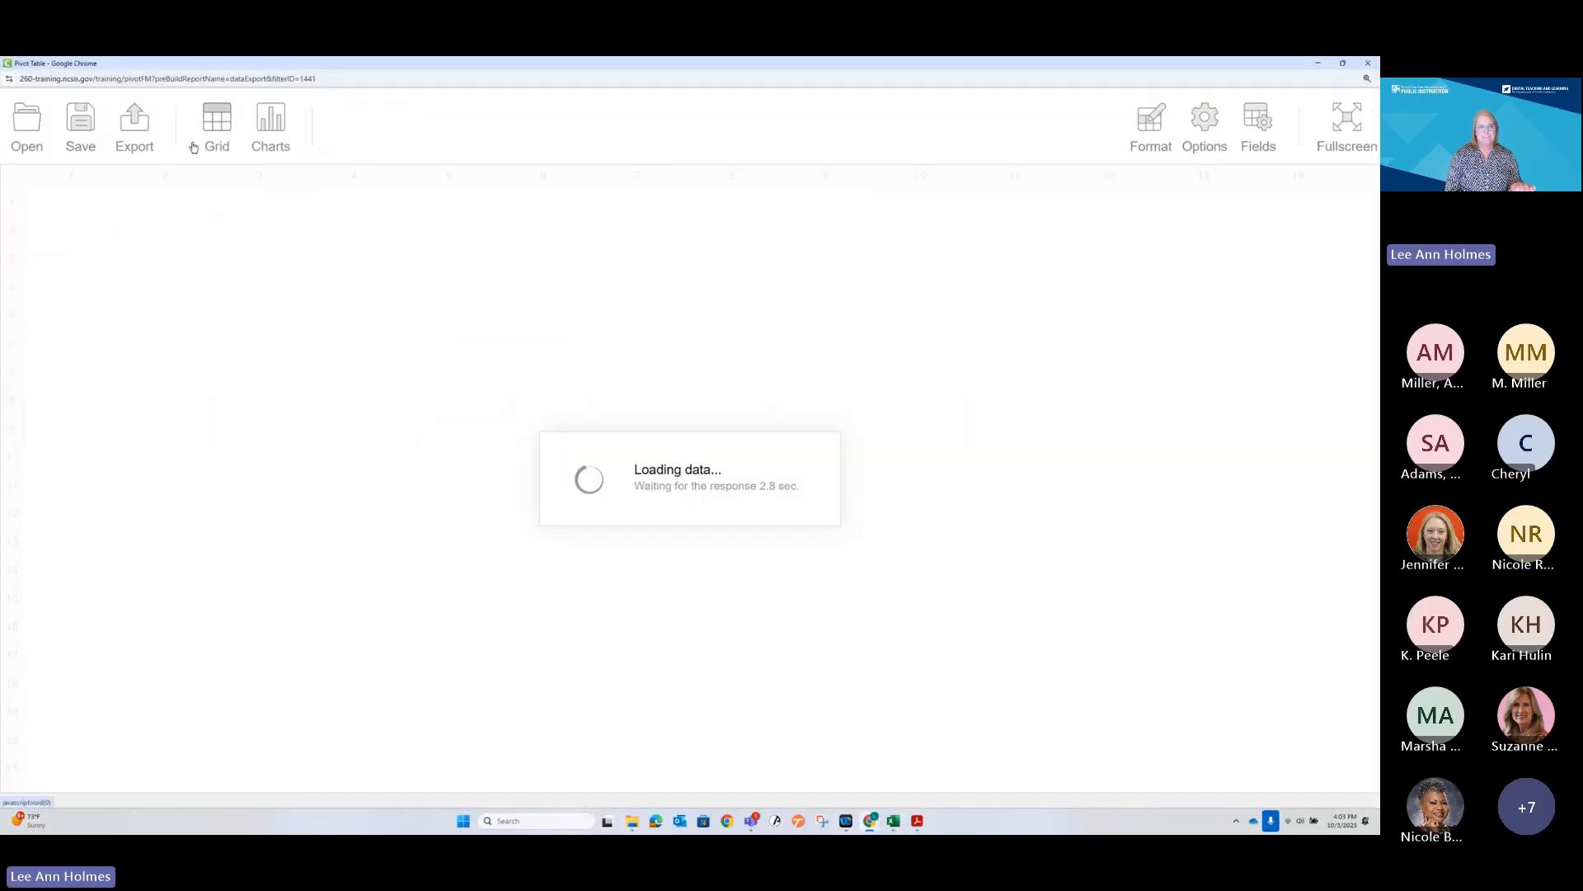
click(368, 79)
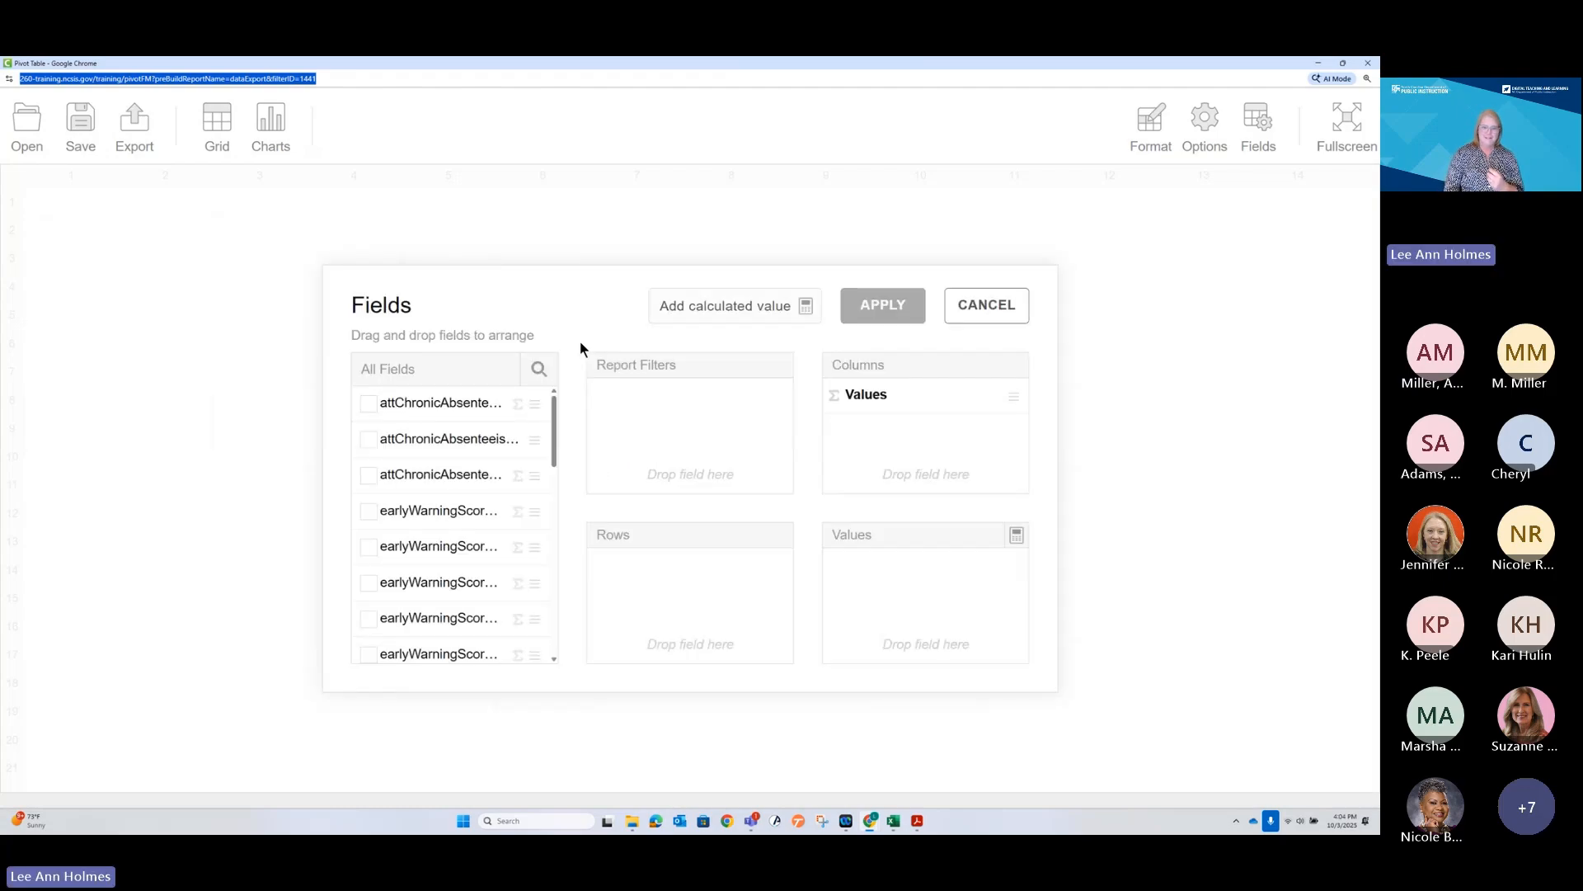
drag(324, 507, 85, 515)
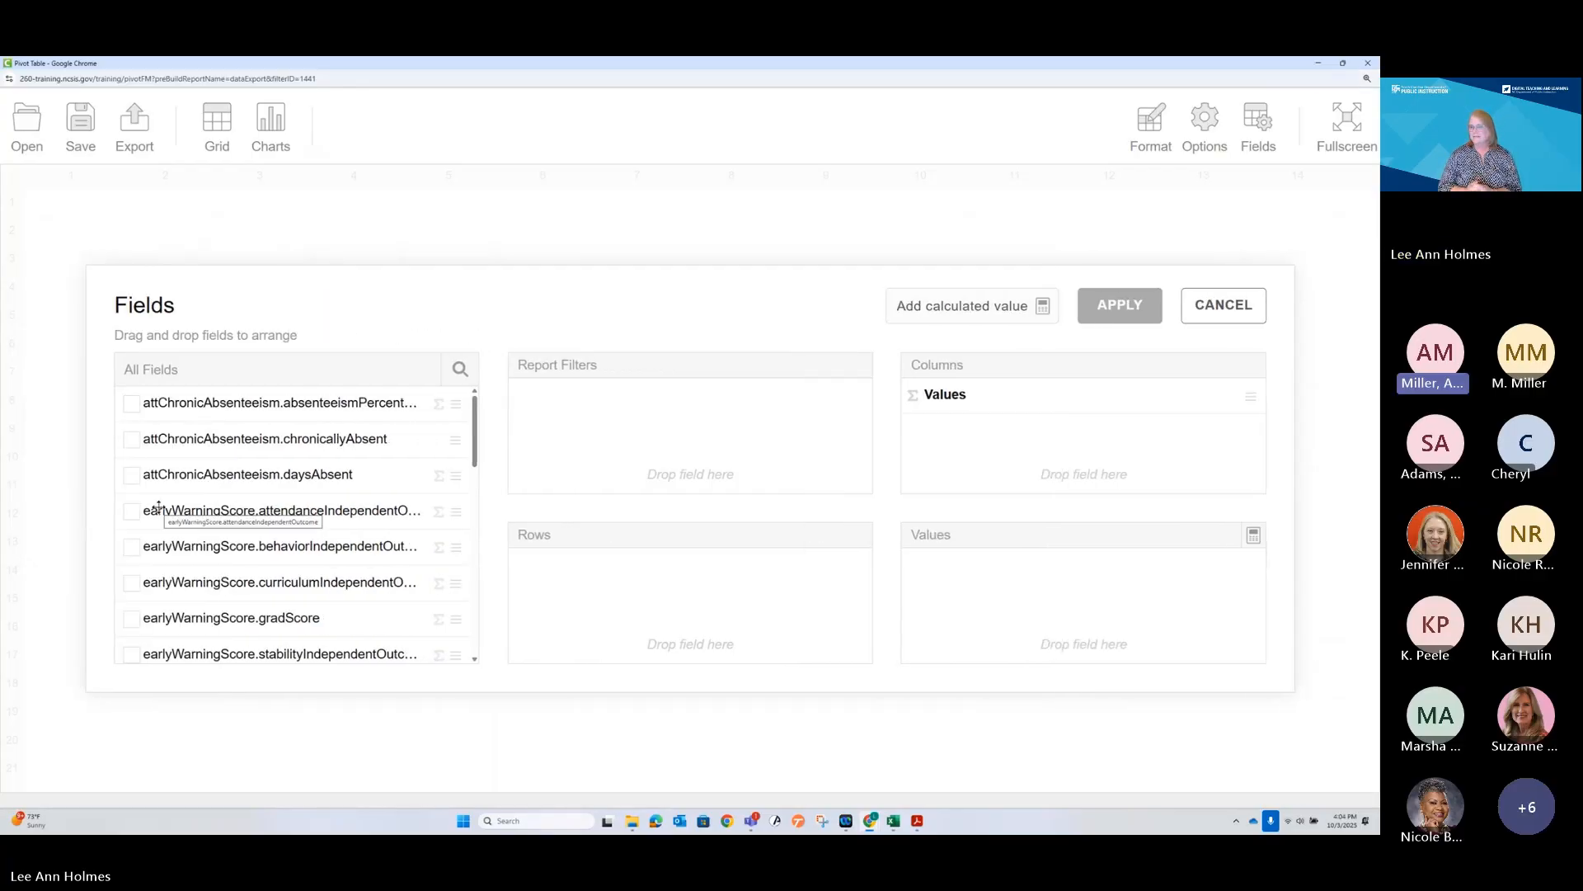